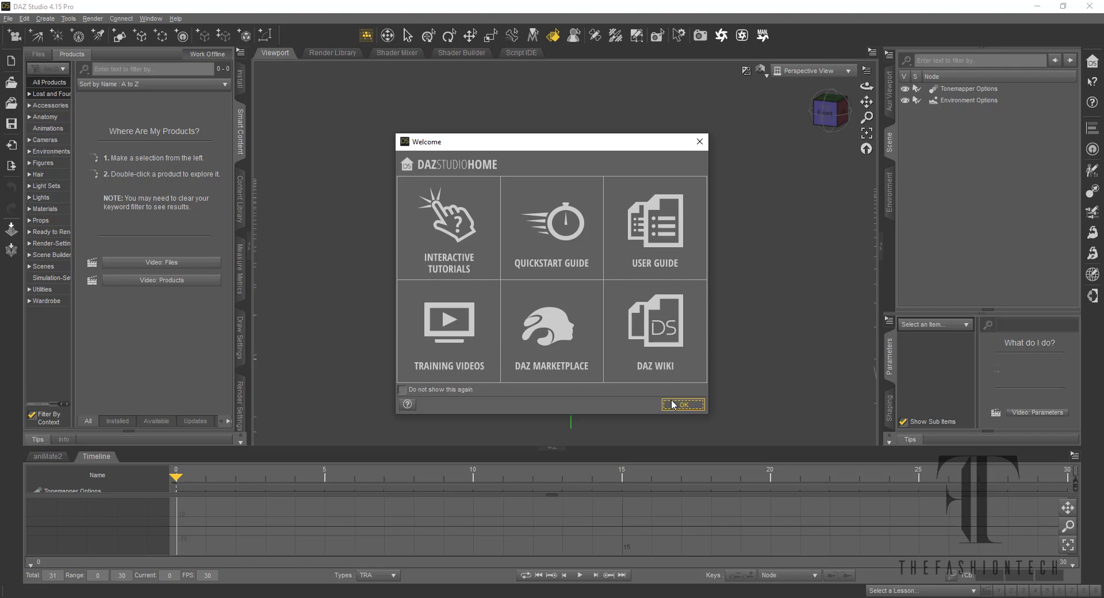
# Dismiss the Welcome window and open the workspace layout selection dialog, moving it clear of the viewport centre.
pyautogui.click(673, 405)
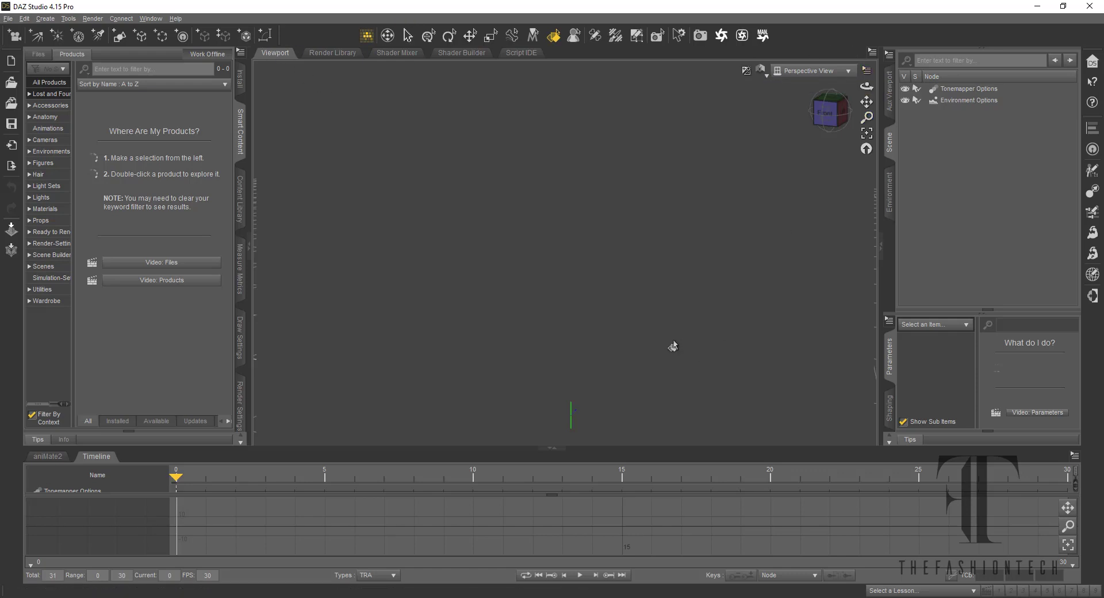
pyautogui.click(149, 18)
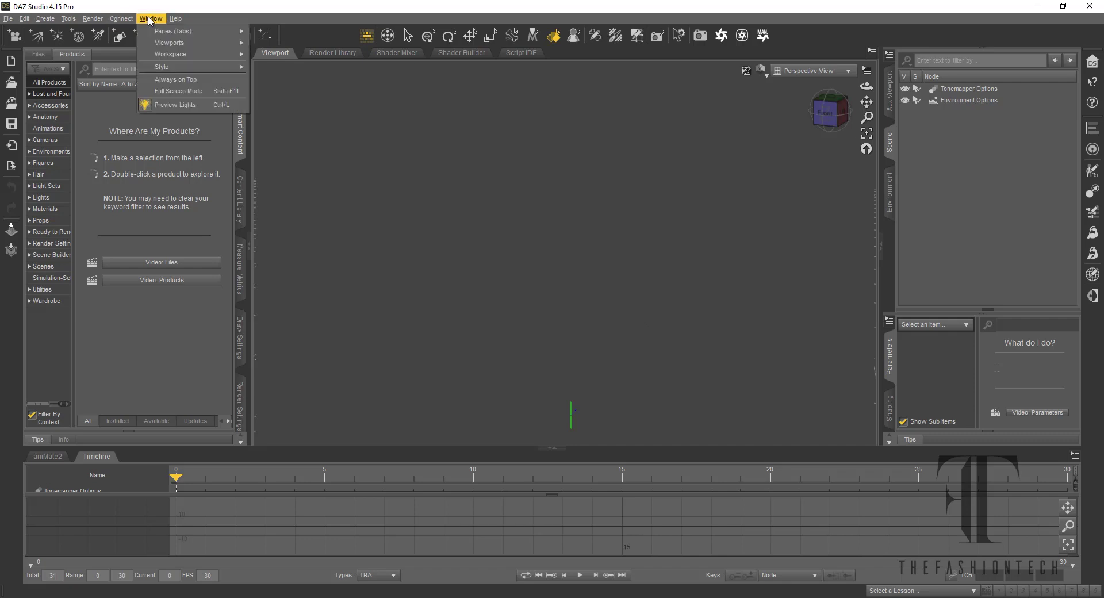
pyautogui.moveTo(164, 53)
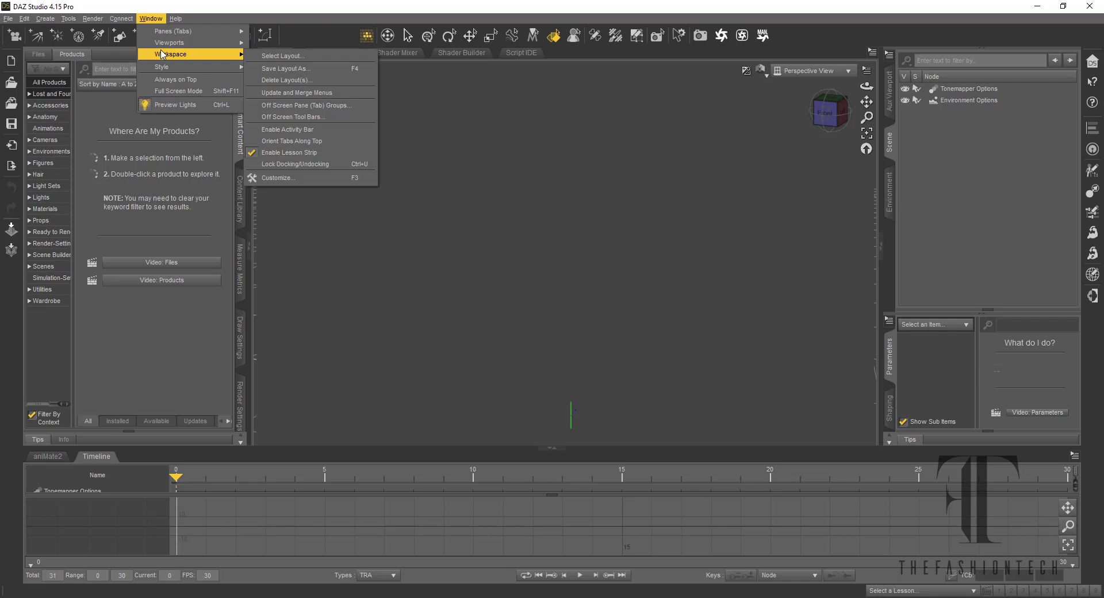
pyautogui.click(265, 62)
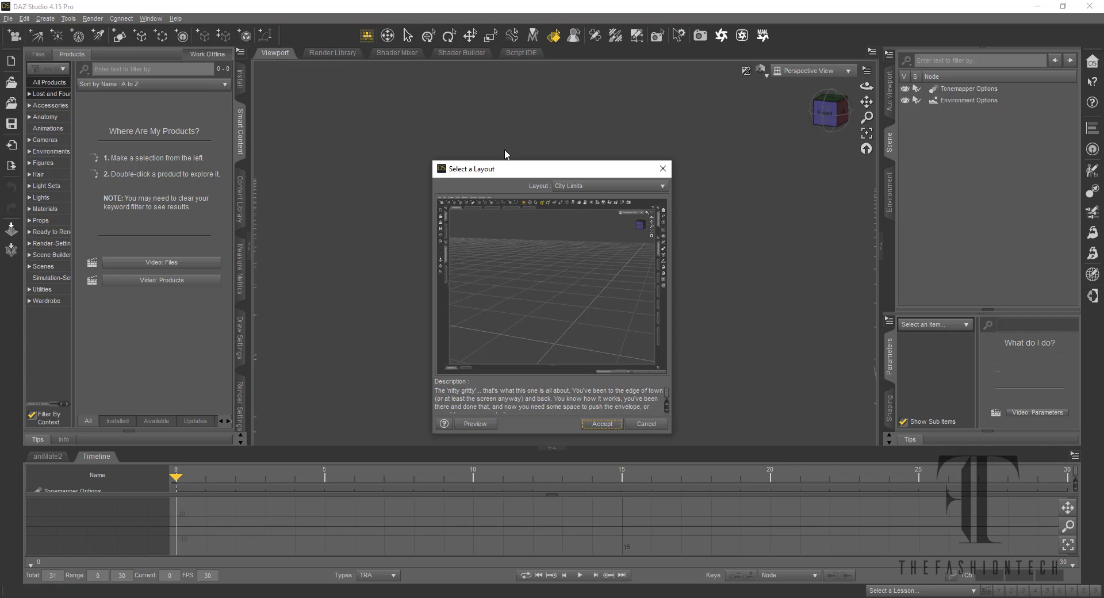
pyautogui.moveTo(515, 174); pyautogui.dragTo(366, 98)
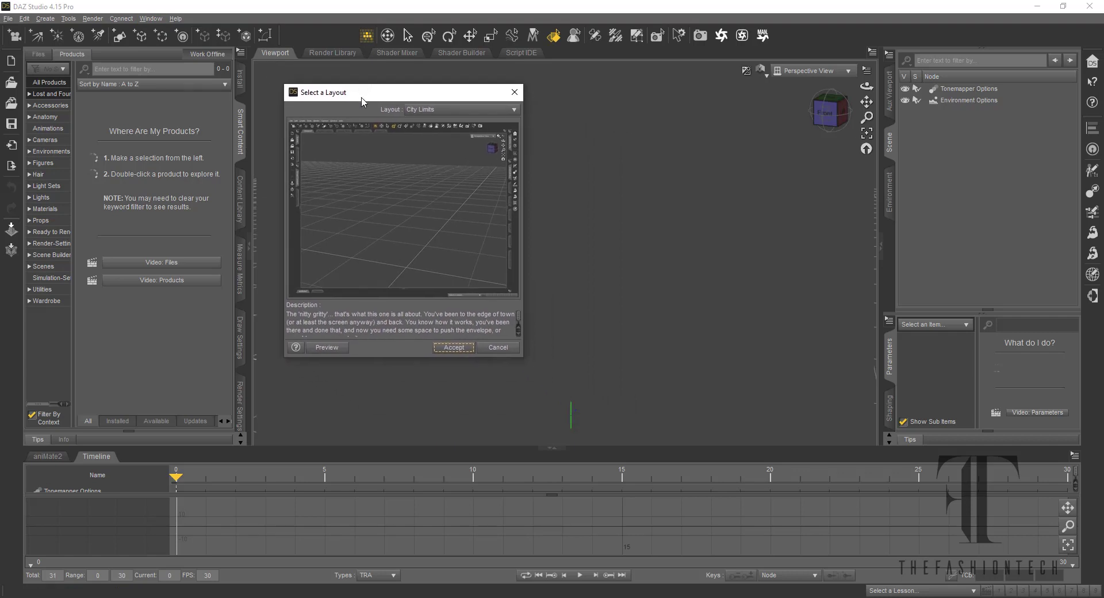
# Preview the City Limits Lite, Hollywood Blvd, Full Service [Beta], Avatar Builder, 3D Bridge and Self Serve workspace layouts.
pyautogui.click(483, 116)
pyautogui.click(482, 107)
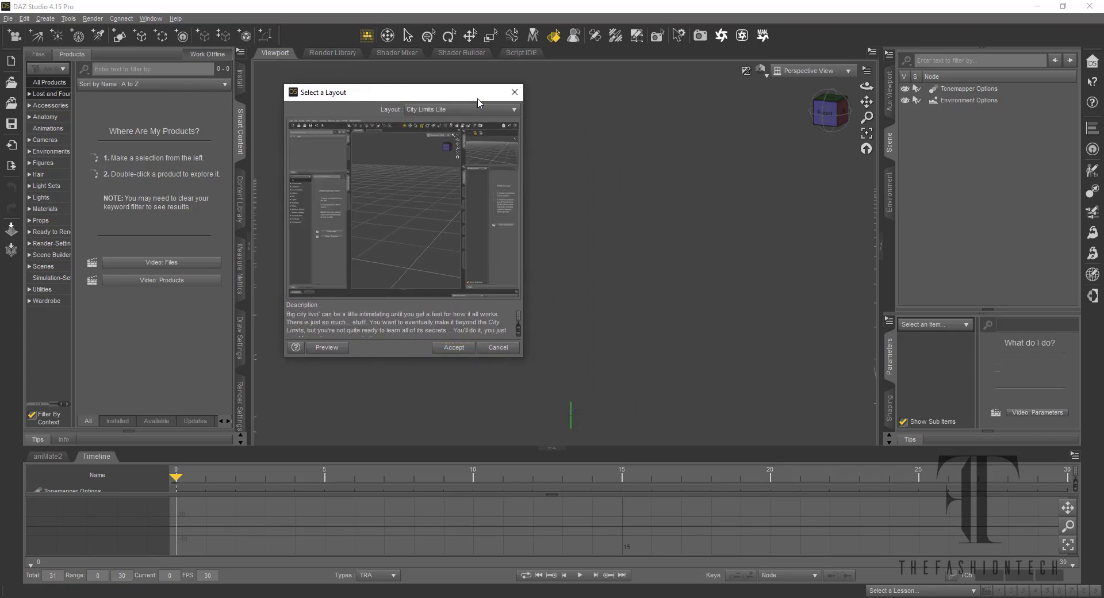
pyautogui.click(456, 109)
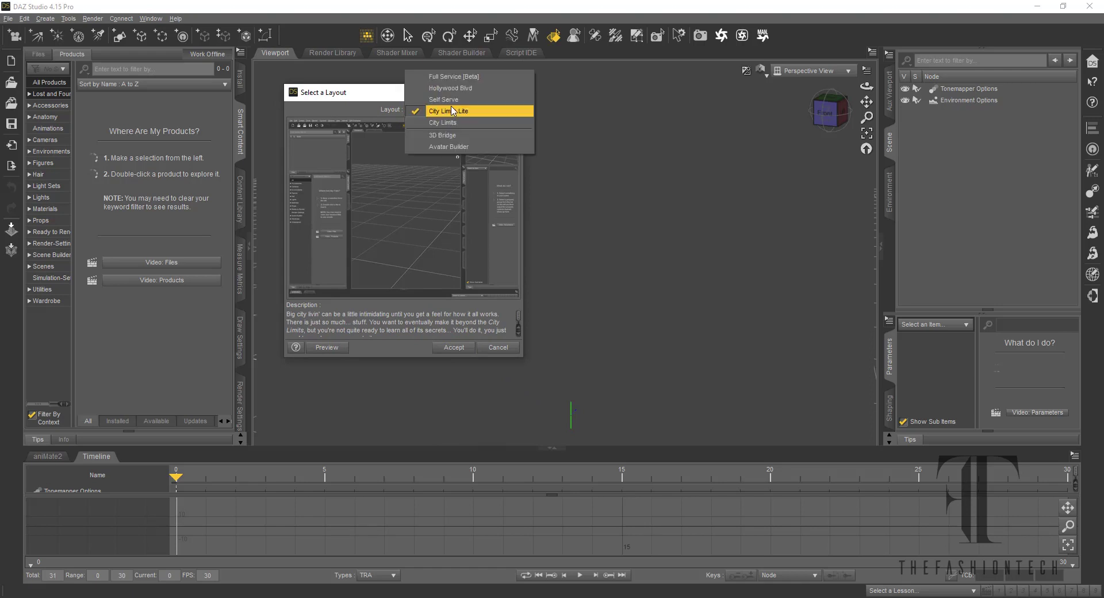
pyautogui.click(450, 88)
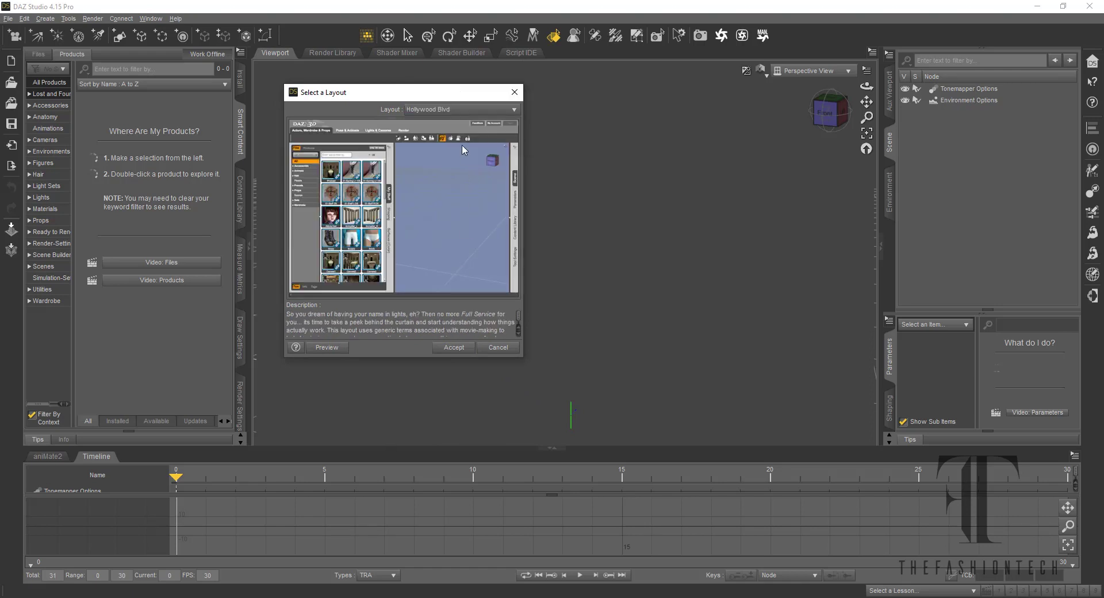
pyautogui.click(463, 109)
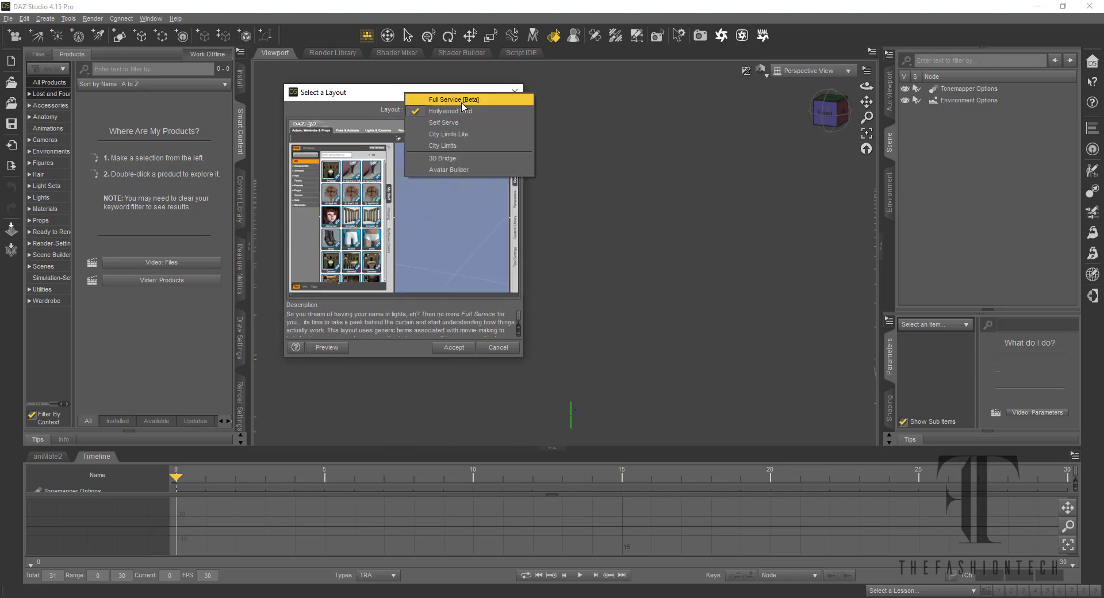
pyautogui.click(462, 103)
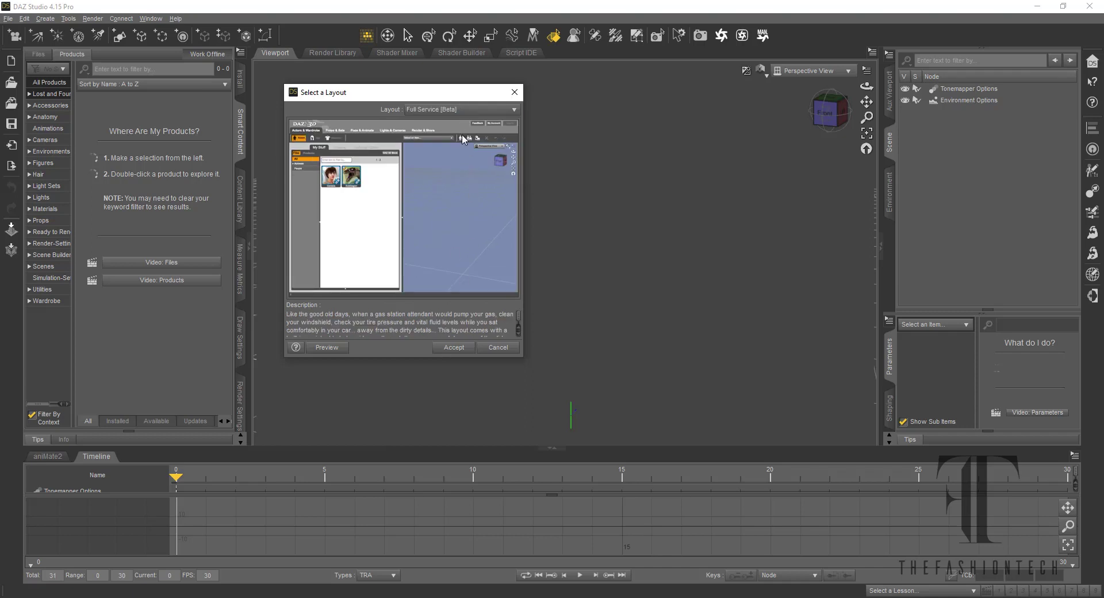
pyautogui.click(483, 110)
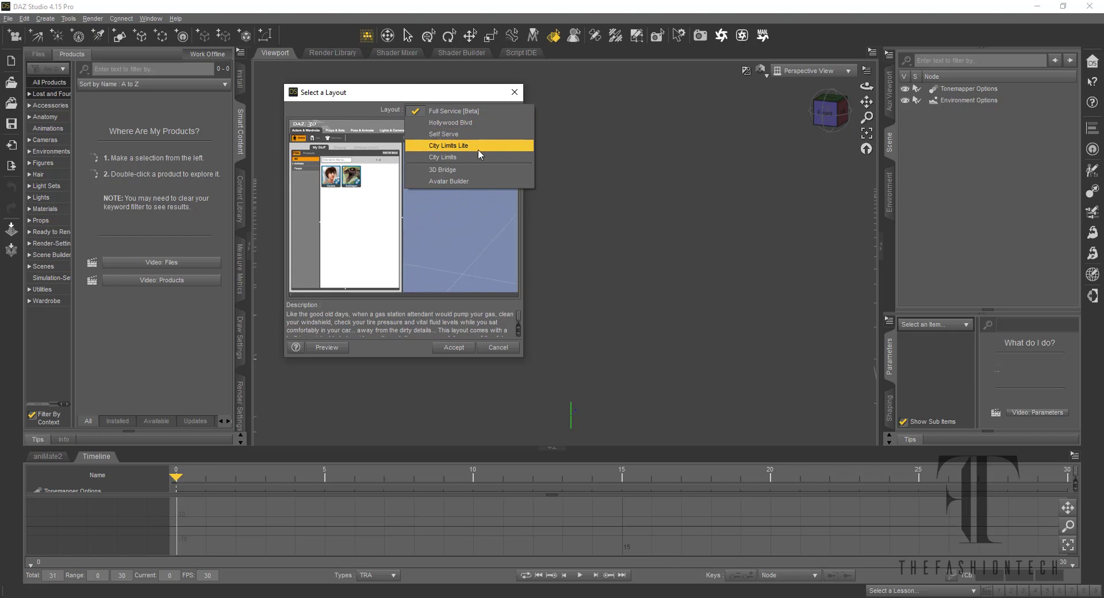
pyautogui.click(485, 183)
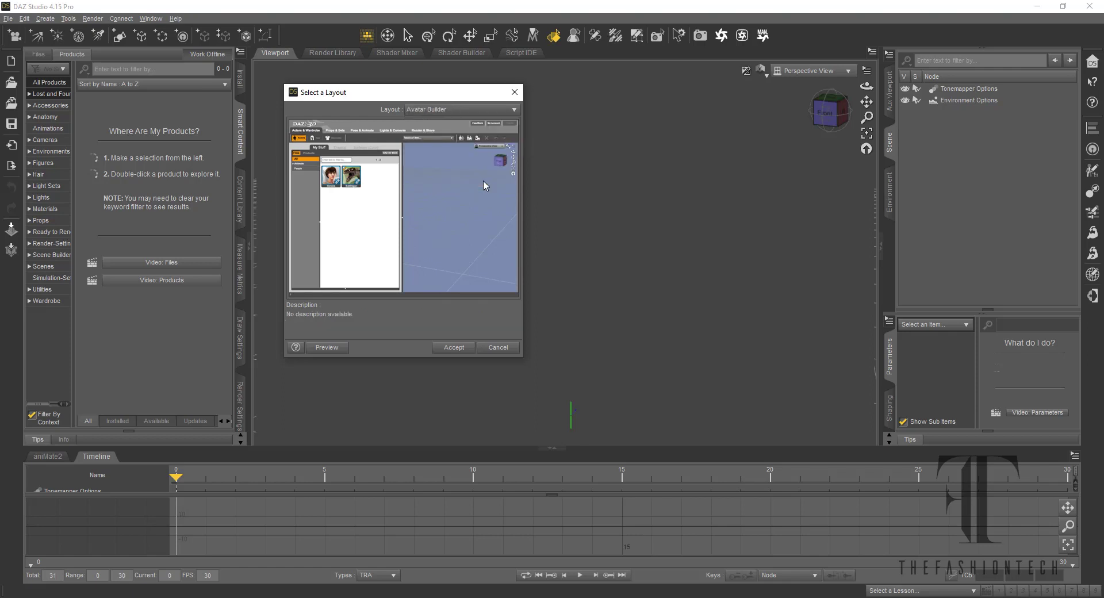
pyautogui.click(464, 110)
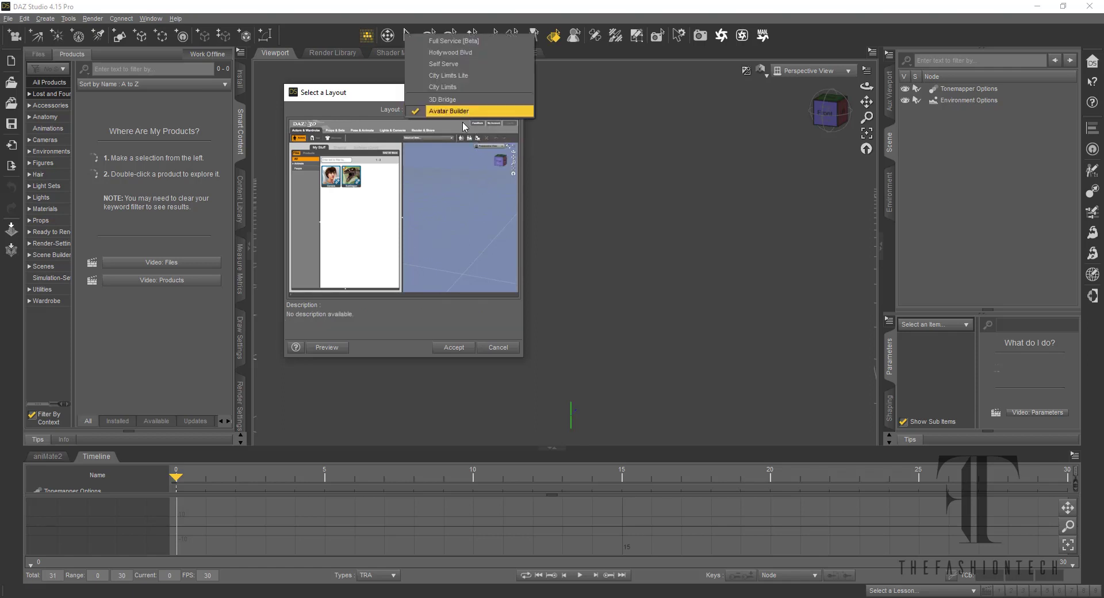
pyautogui.click(461, 100)
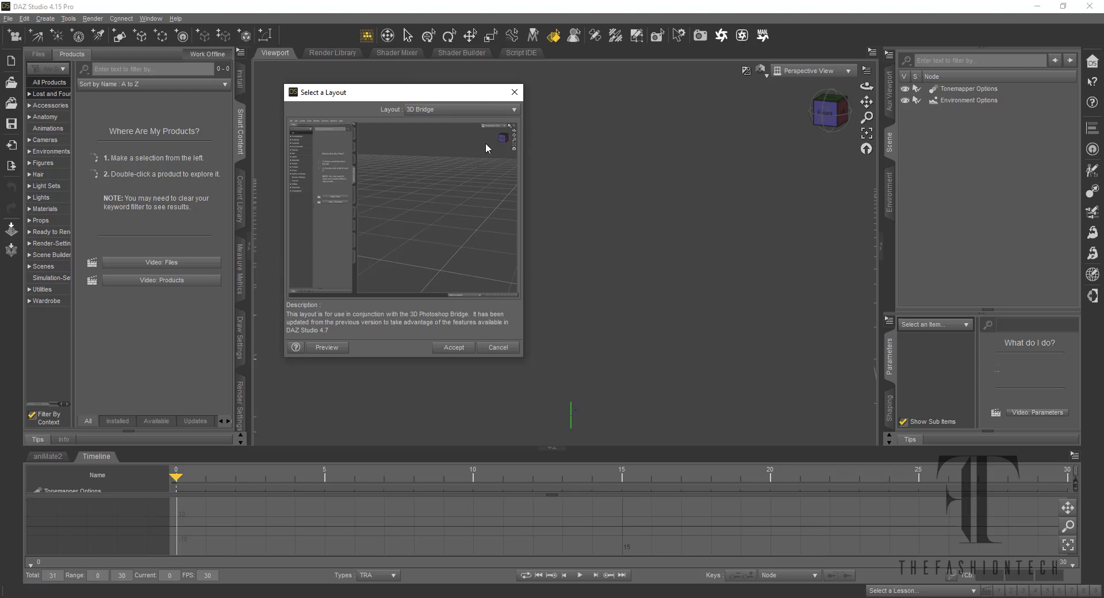
pyautogui.click(469, 109)
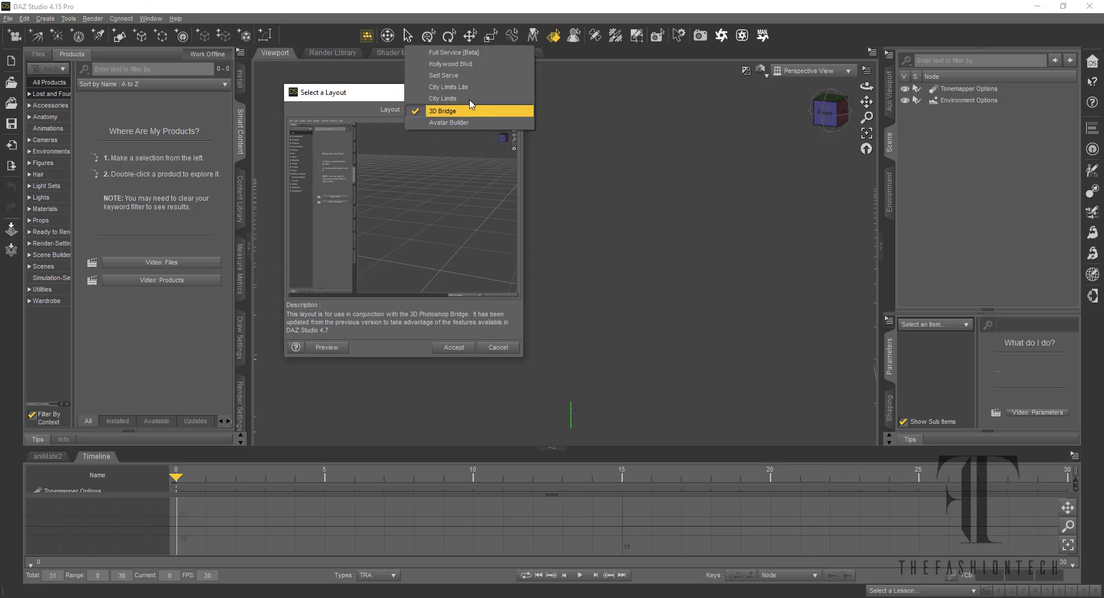
pyautogui.click(470, 77)
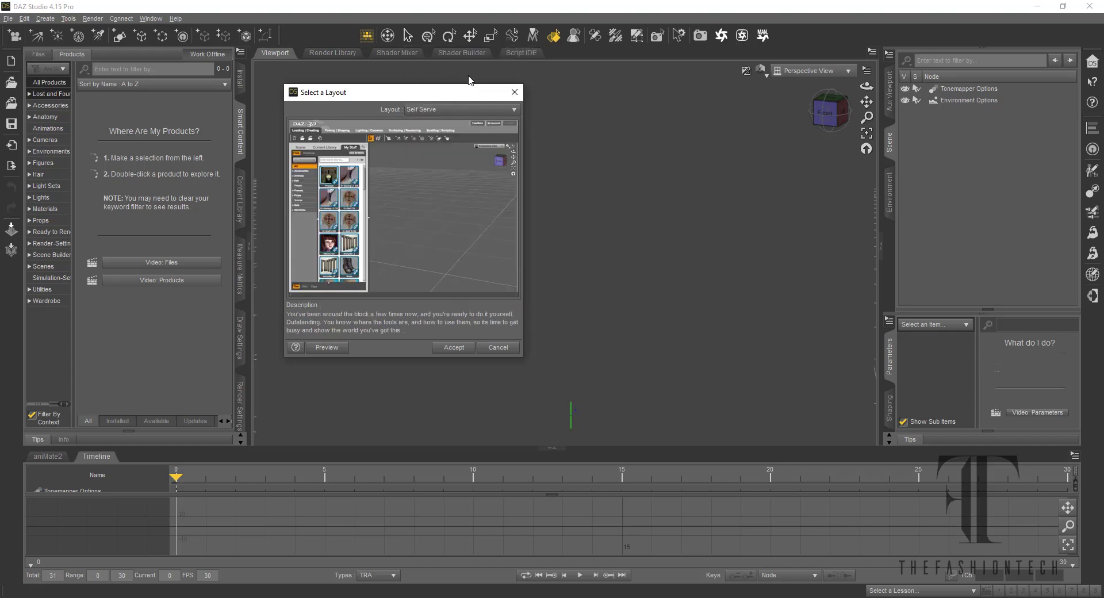
# Apply the City Limits Lite workspace layout.
pyautogui.click(468, 109)
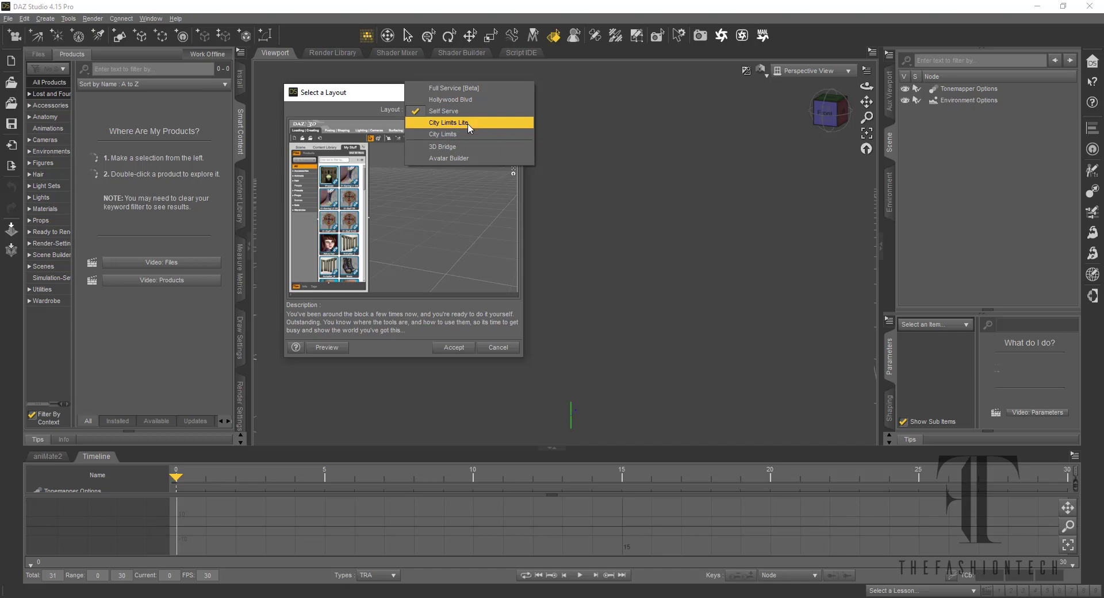
pyautogui.click(468, 123)
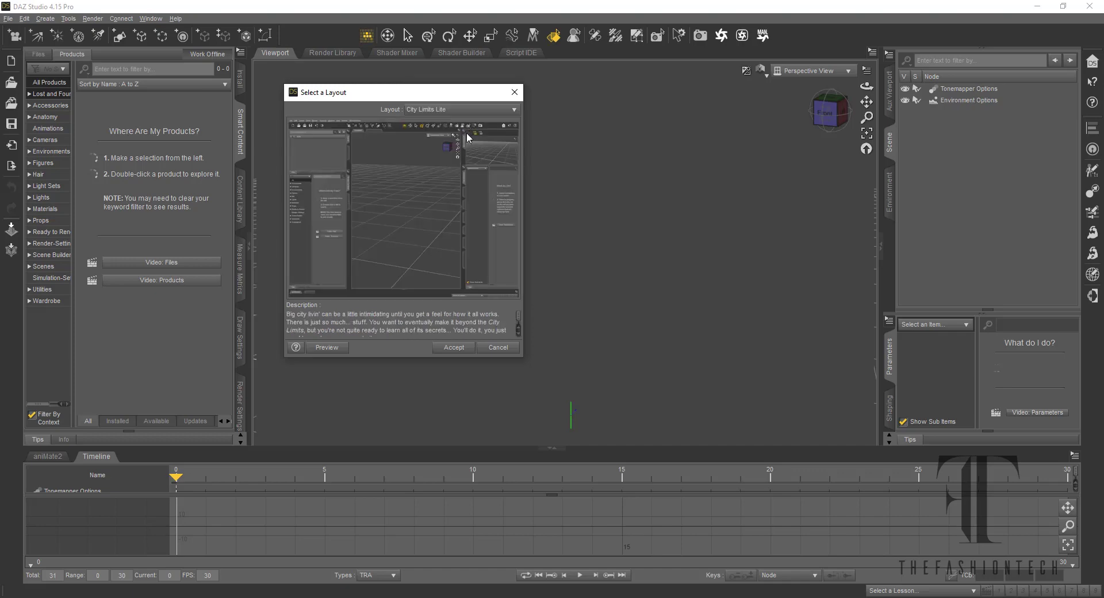
pyautogui.click(453, 347)
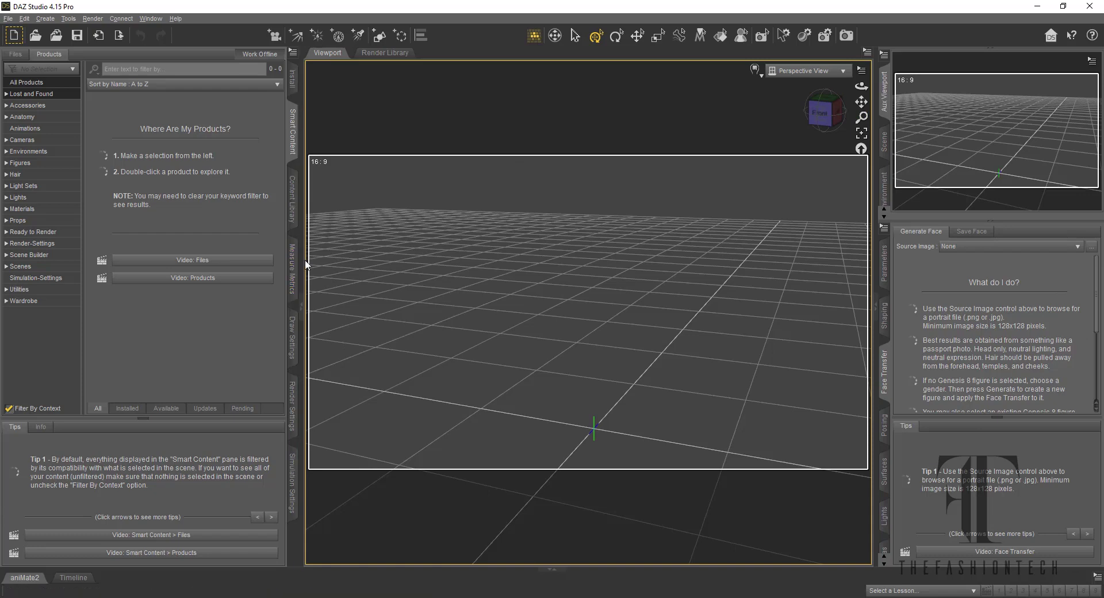
# Narrow the Smart Content pane and expand the dock area below the viewport that holds aniMate2 and Timeline.
pyautogui.moveTo(302, 261); pyautogui.dragTo(218, 261)
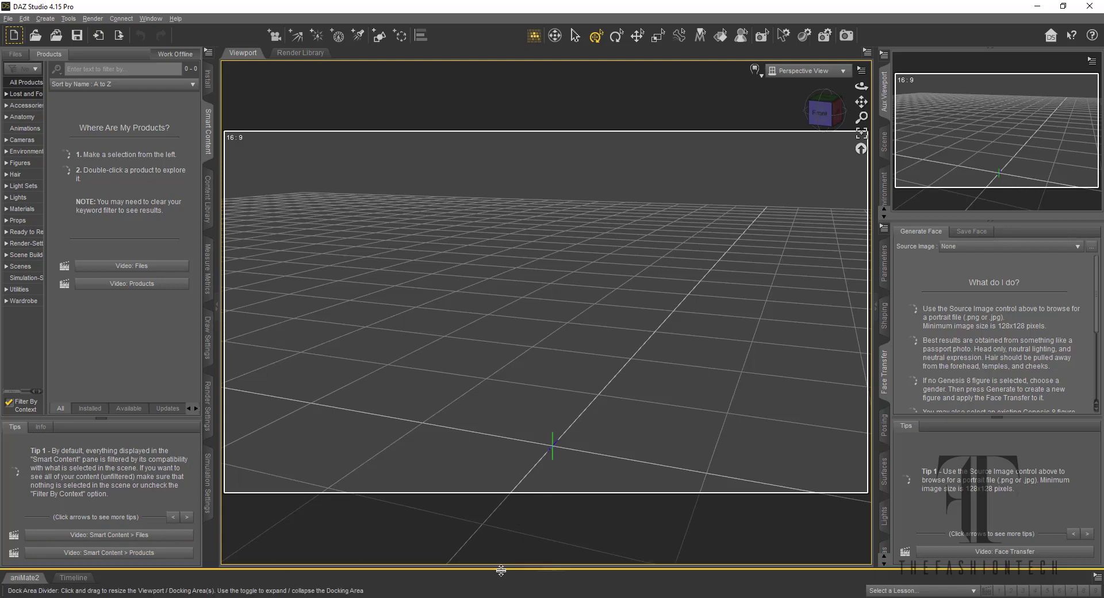
pyautogui.click(550, 570)
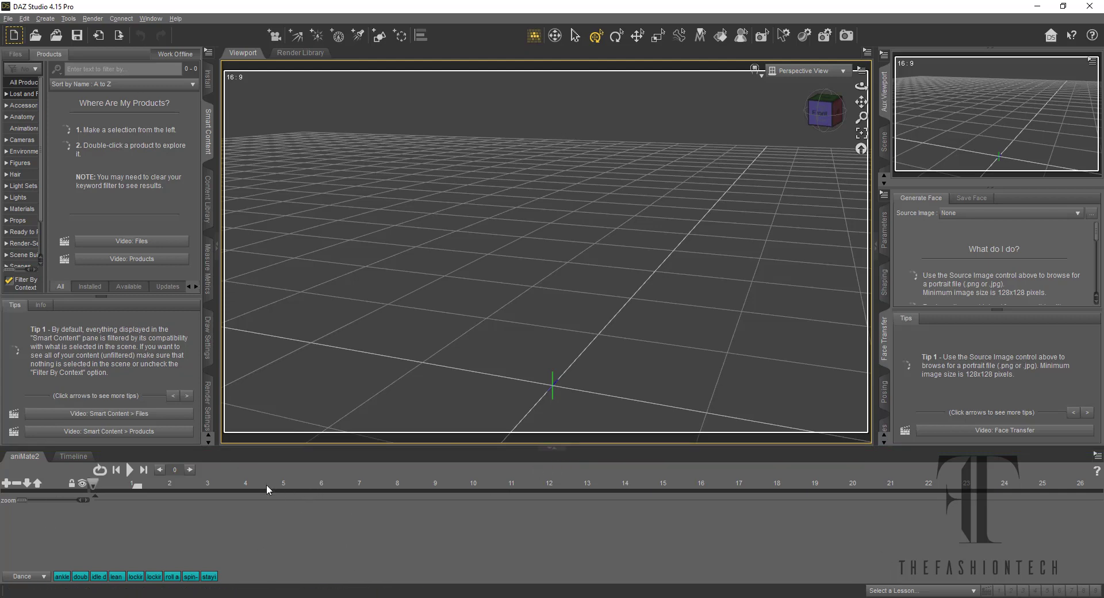
pyautogui.click(69, 456)
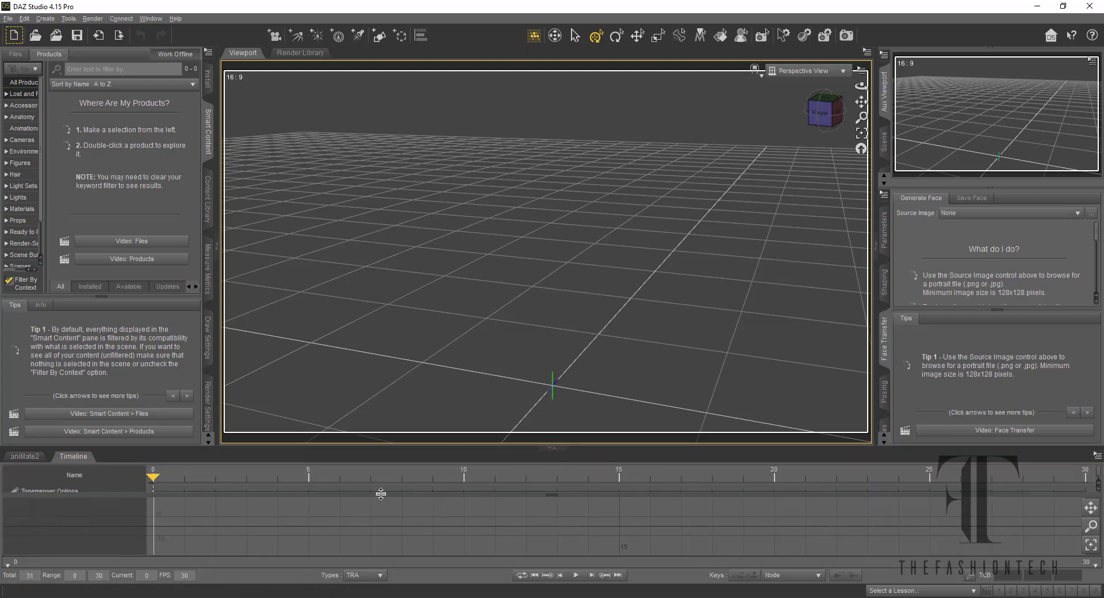
pyautogui.click(15, 457)
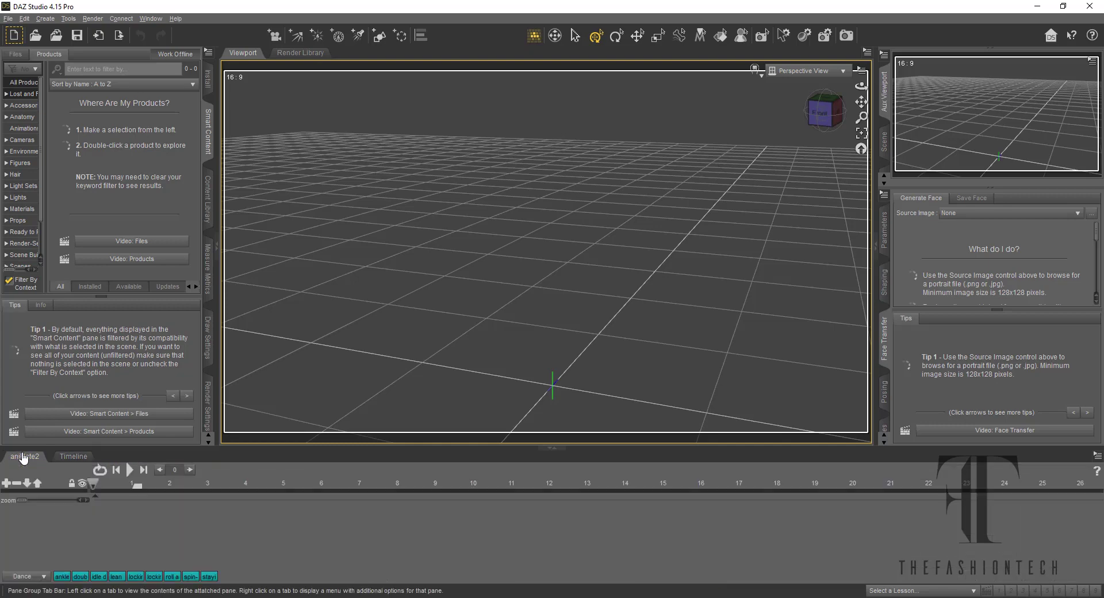
pyautogui.click(552, 449)
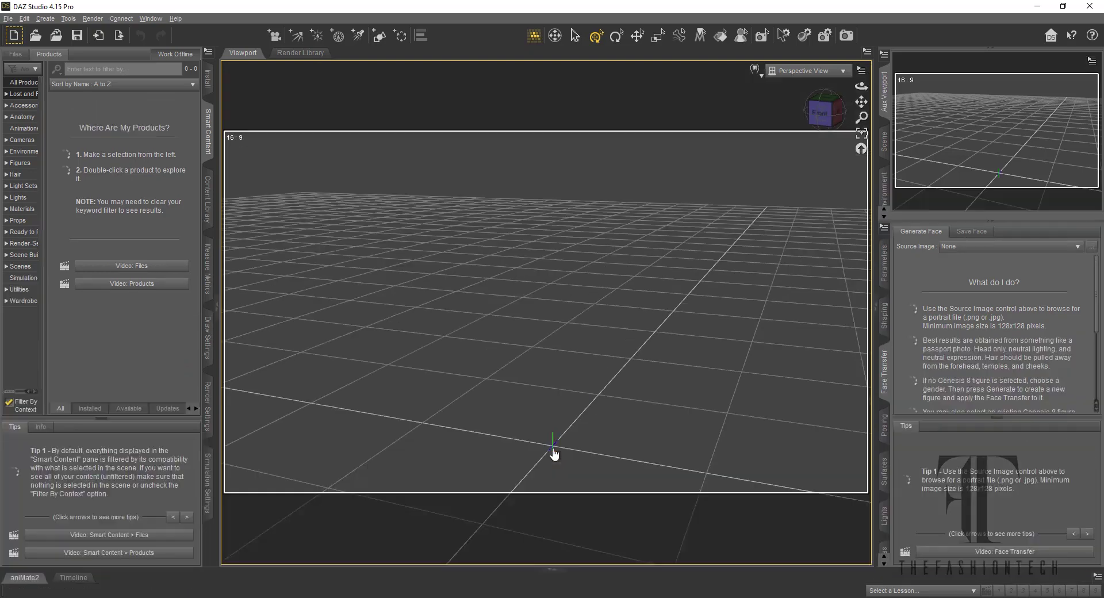
pyautogui.click(552, 571)
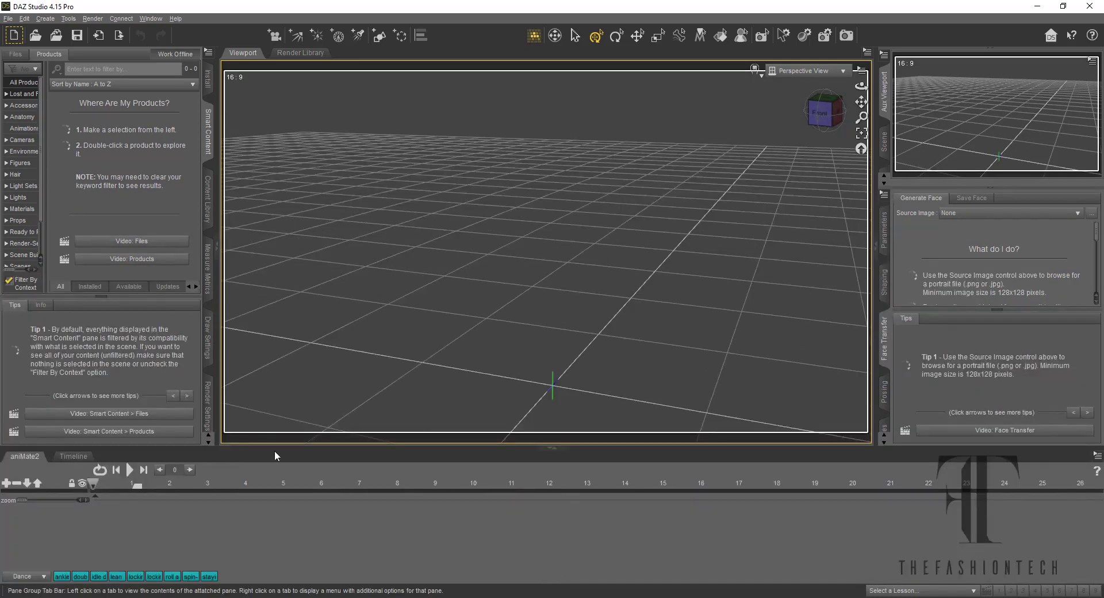
# Show the Timeline pane and resize its dock area to take up about the lower third of the workspace.
pyautogui.moveTo(356, 448); pyautogui.dragTo(386, 168)
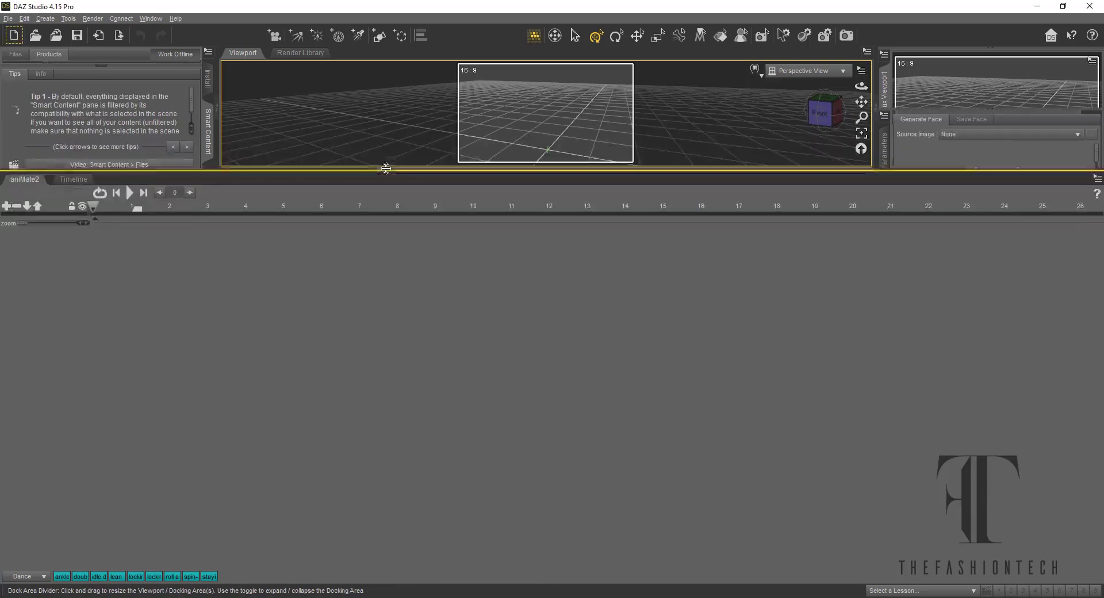
pyautogui.click(73, 179)
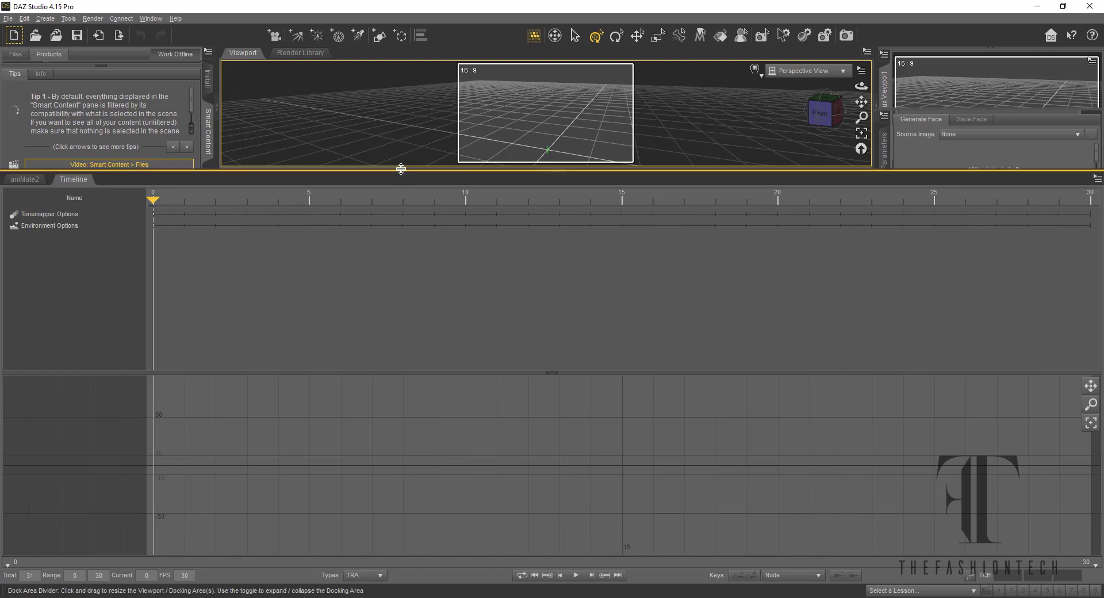
pyautogui.moveTo(398, 171); pyautogui.dragTo(396, 414)
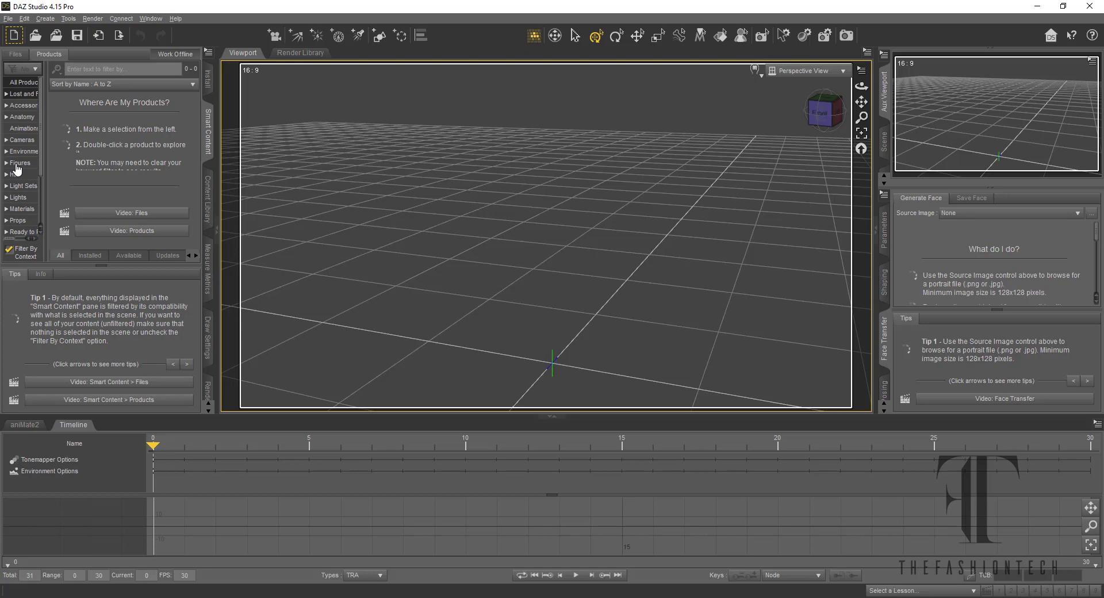
# List the Figures products in Smart Content and enlarge the pane by collapsing its tips area and widening it.
pyautogui.click(19, 163)
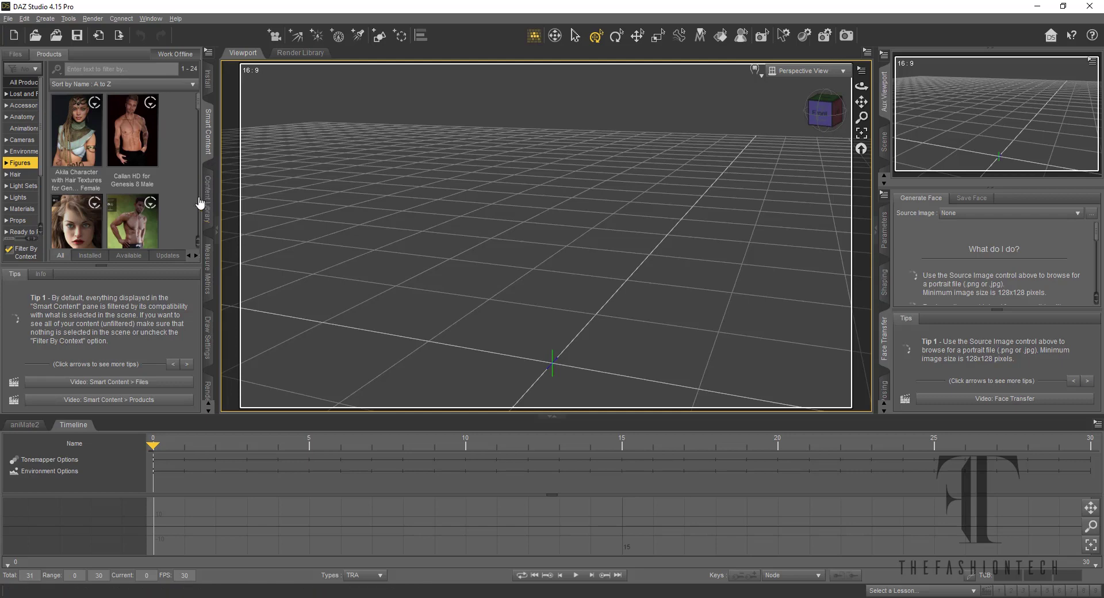
pyautogui.click(101, 268)
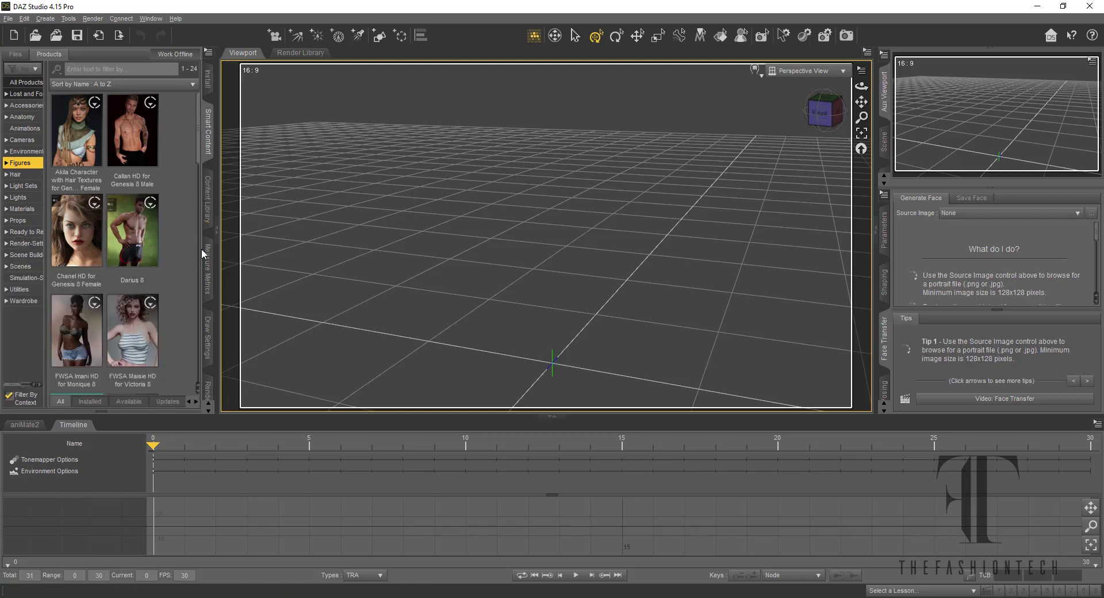
pyautogui.moveTo(217, 253); pyautogui.dragTo(283, 252)
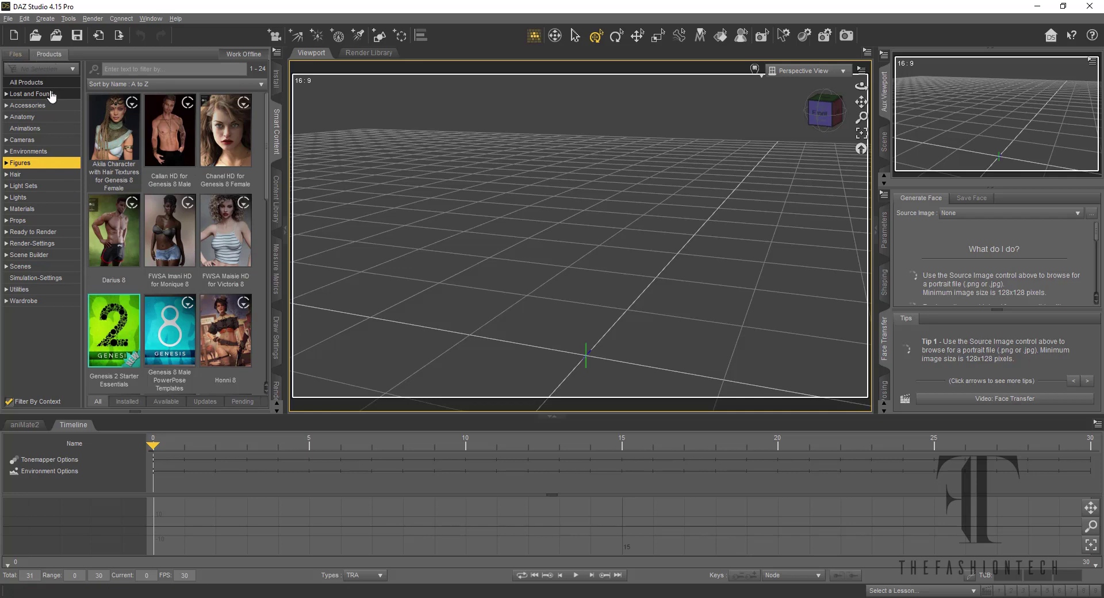
# Browse the Accessories products in Smart Content.
pyautogui.click(49, 107)
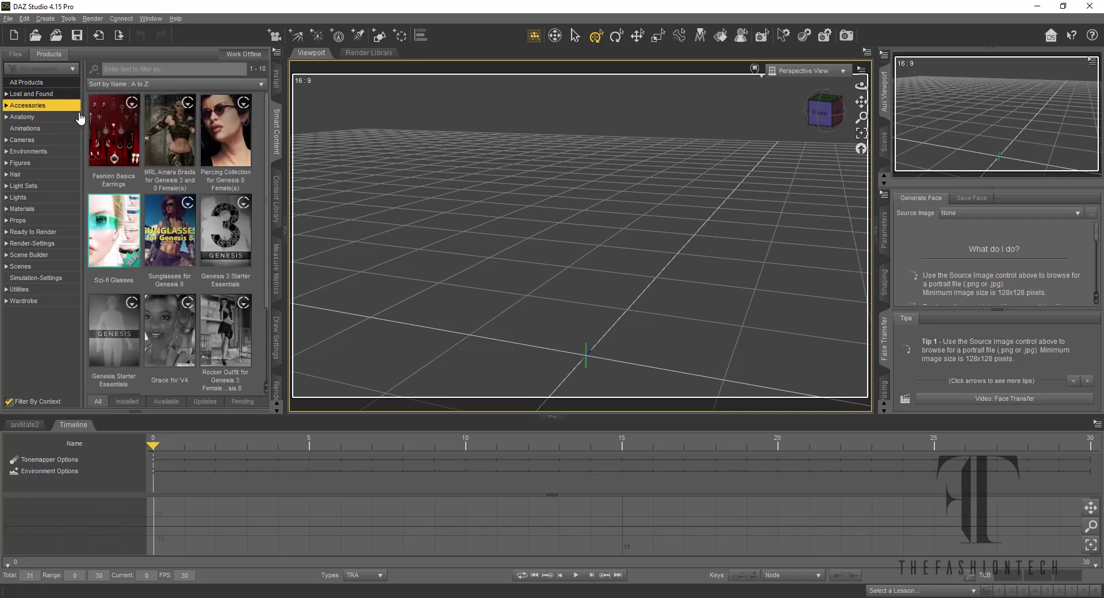
pyautogui.scroll(-2, 132, 147)
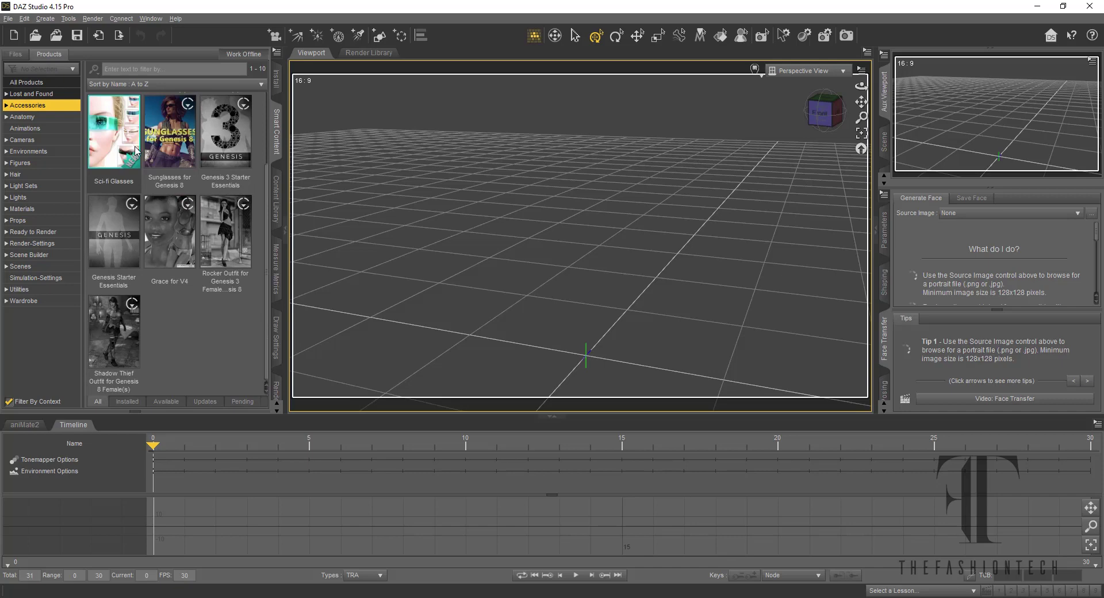
pyautogui.scroll(2, 136, 151)
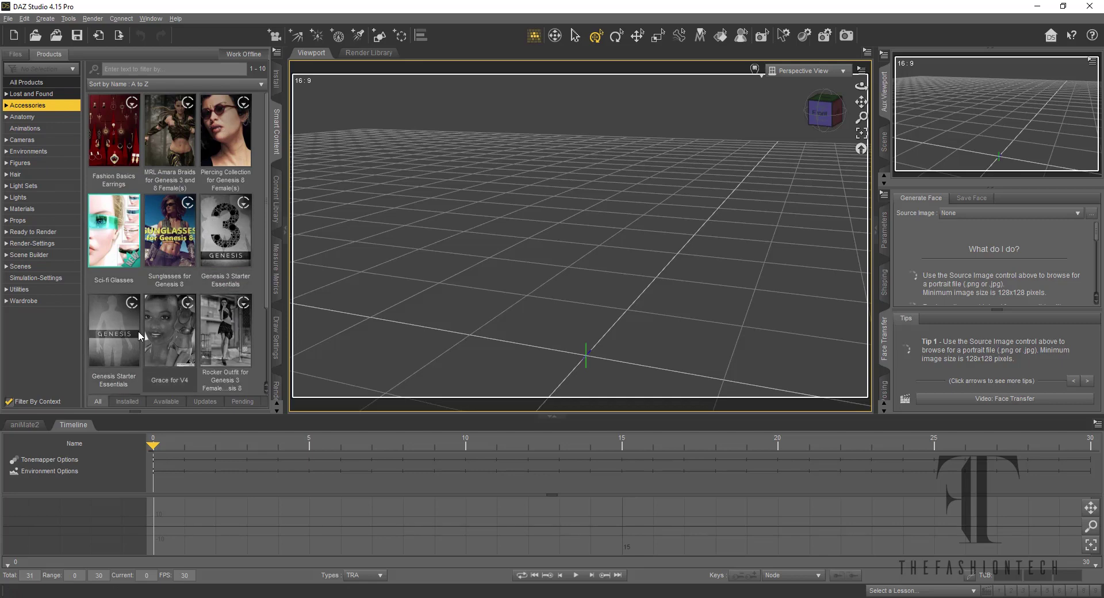
pyautogui.scroll(-1, 165, 309)
pyautogui.scroll(-1, 164, 308)
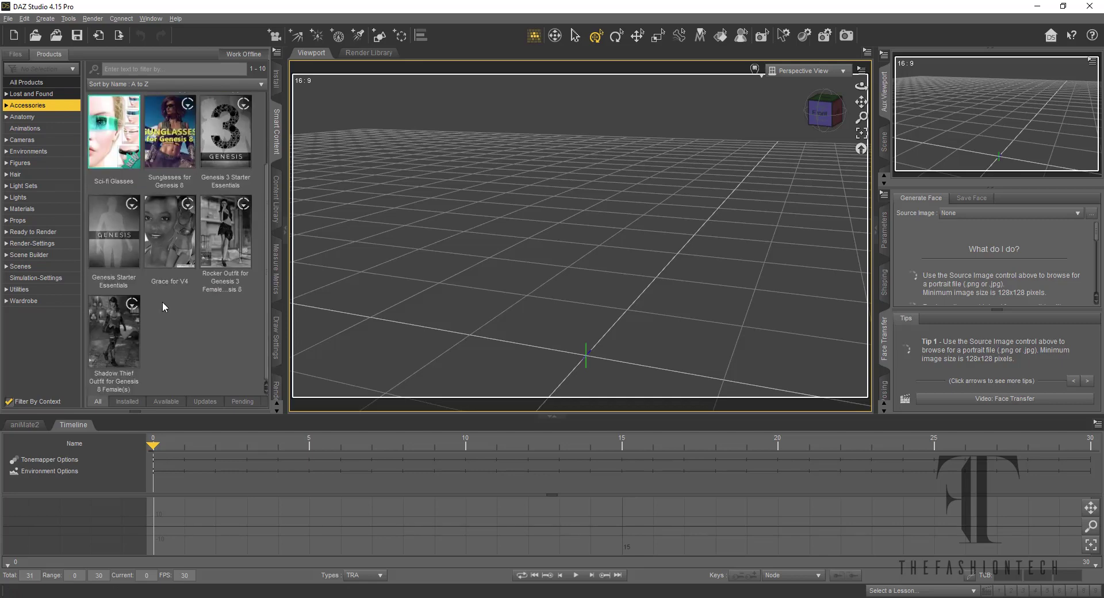
# Browse the Anatomy, Animations and Cameras products in Smart Content.
pyautogui.click(41, 115)
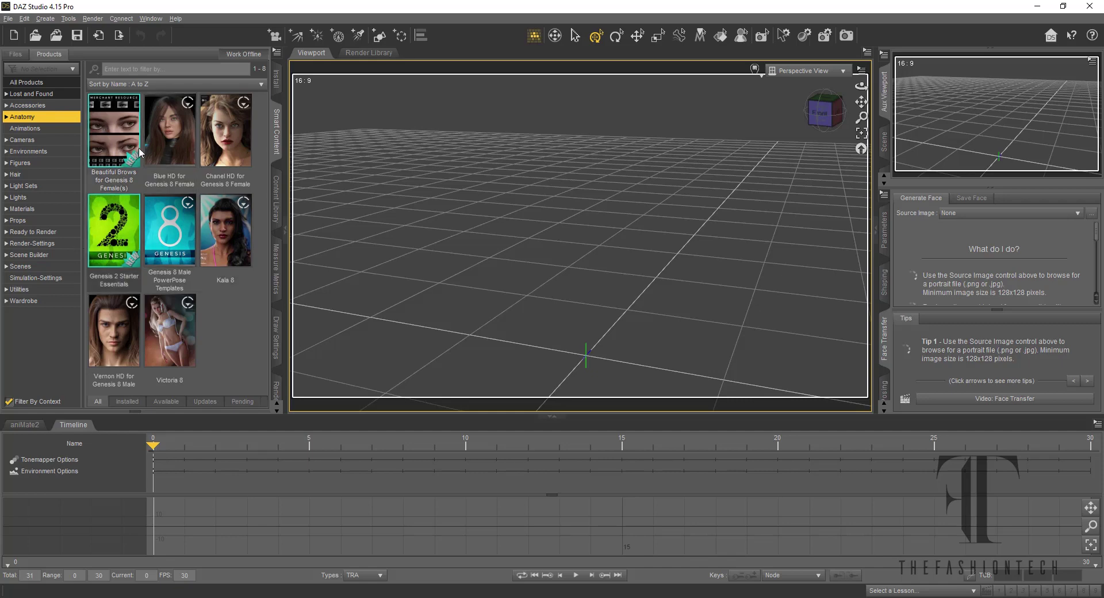
pyautogui.click(56, 129)
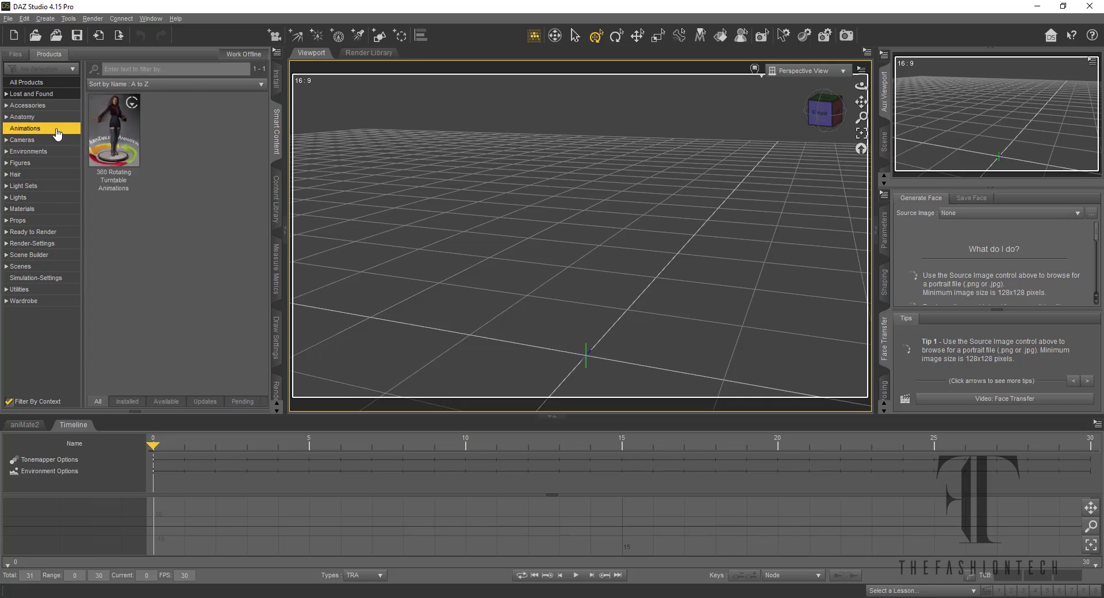
pyautogui.click(52, 141)
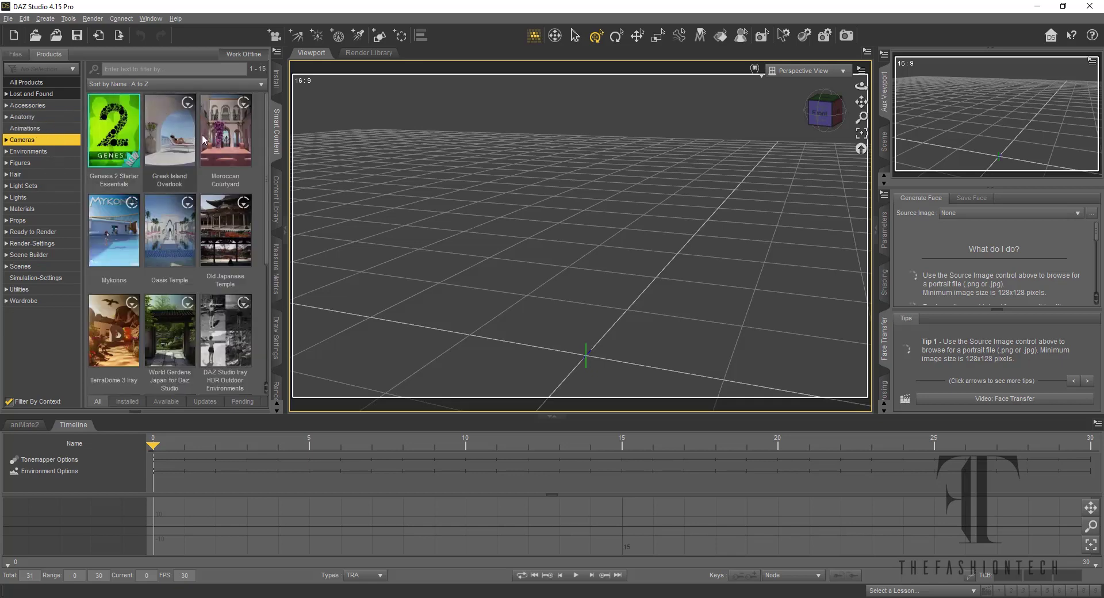
pyautogui.scroll(-3, 209, 269)
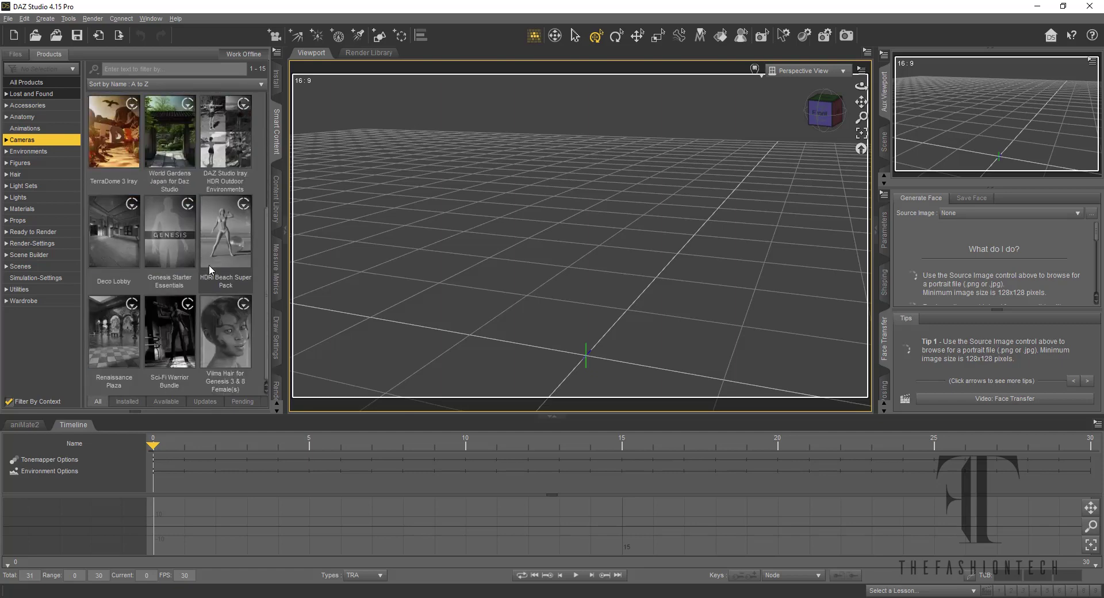
pyautogui.scroll(3, 211, 270)
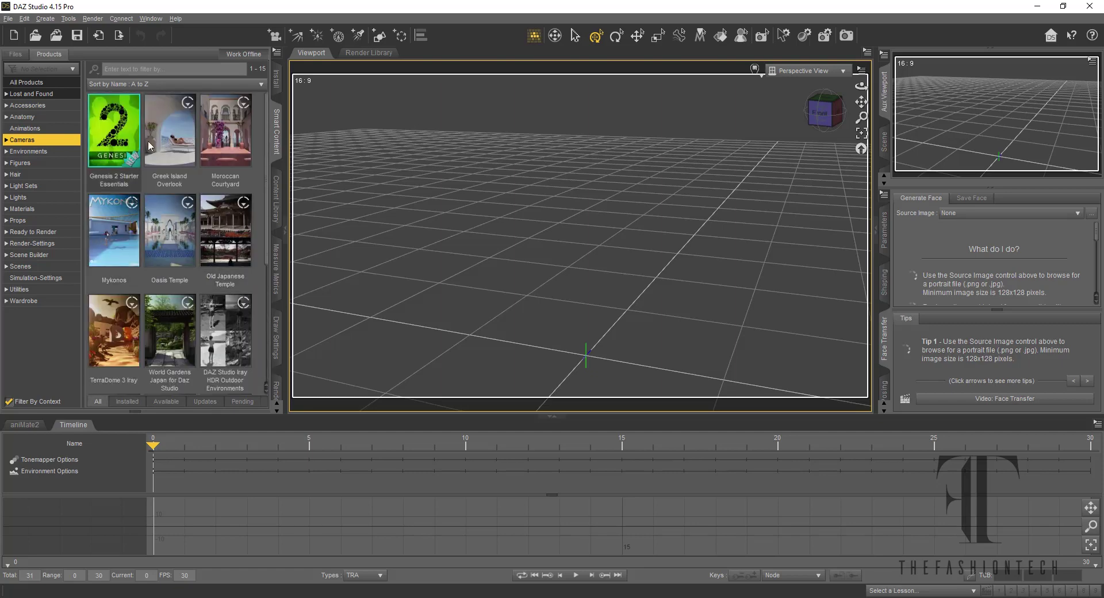
# Browse the Environments products in Smart Content.
pyautogui.click(42, 152)
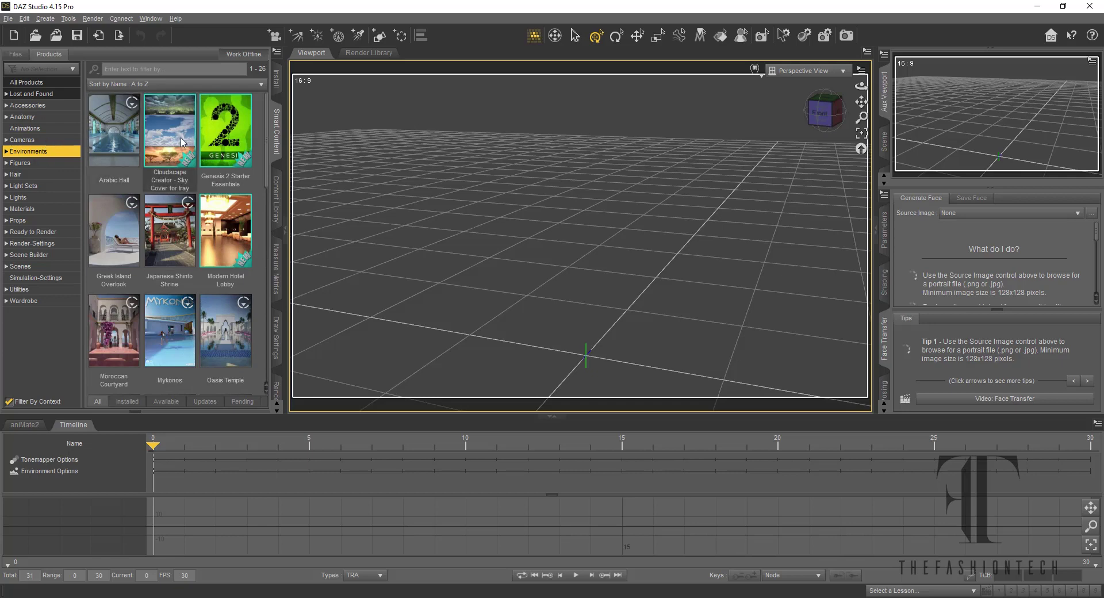
pyautogui.scroll(-10, 181, 142)
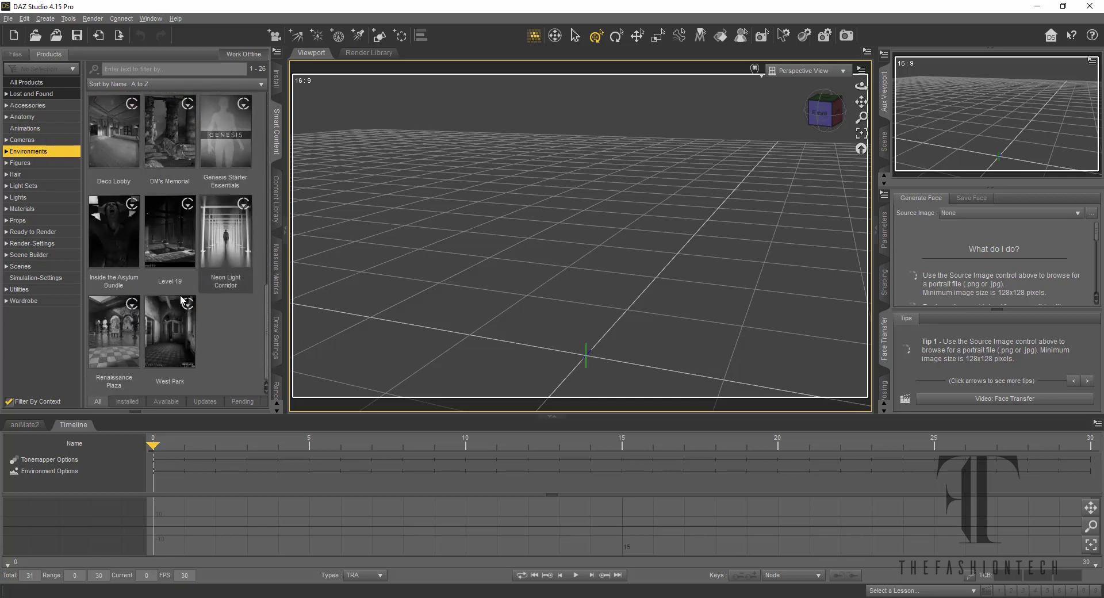
pyautogui.scroll(-3, 167, 314)
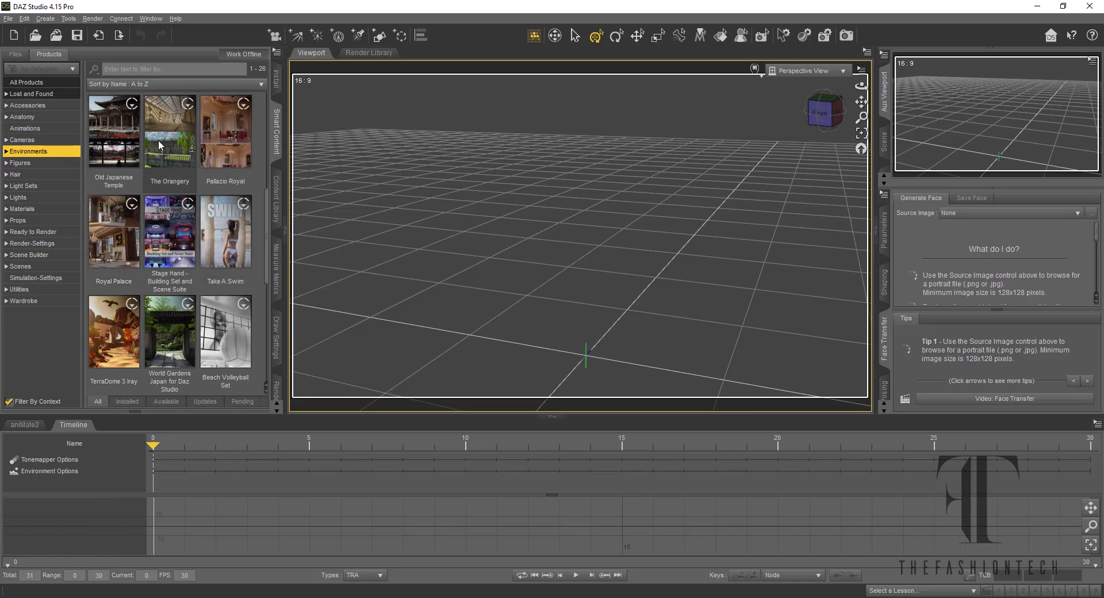
pyautogui.moveTo(159, 141)
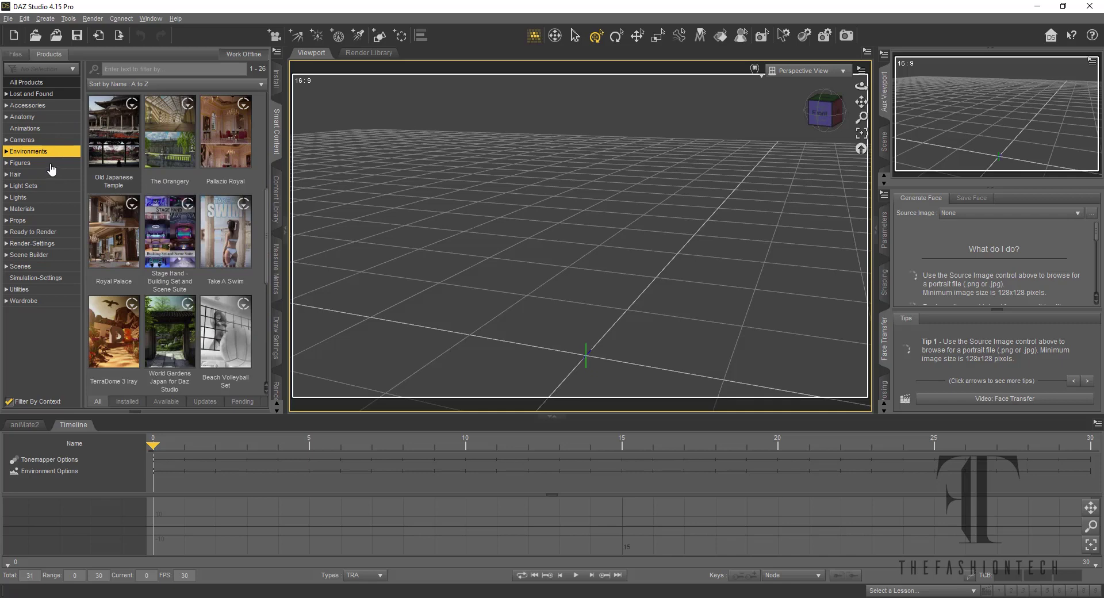
# List the Figures products in Smart Content and open the Genesis 8 Male PowerPose Templates product.
pyautogui.click(50, 163)
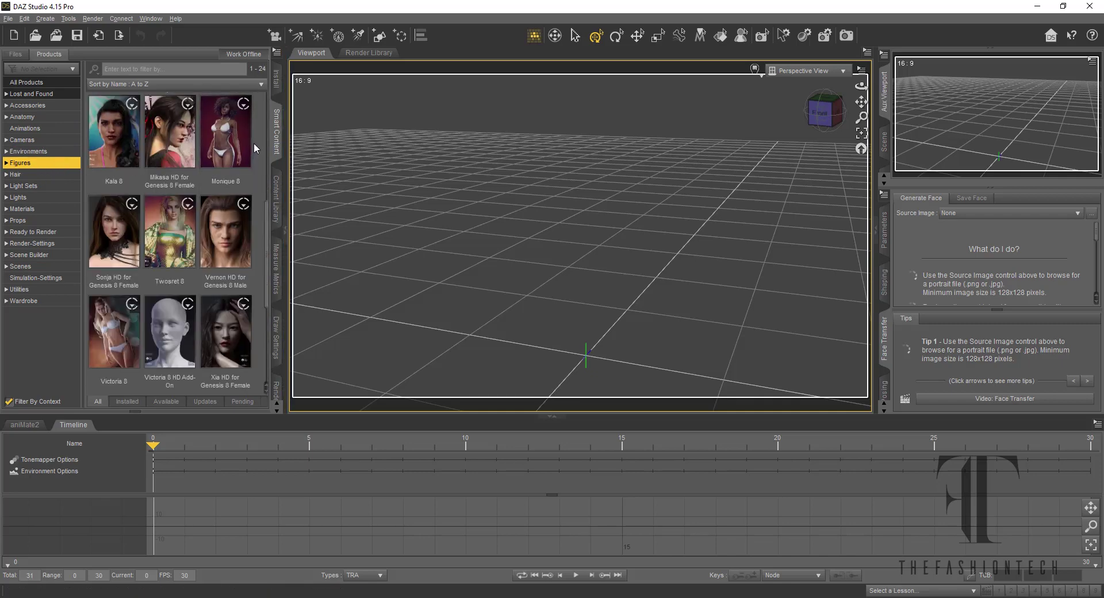
pyautogui.scroll(-10, 253, 141)
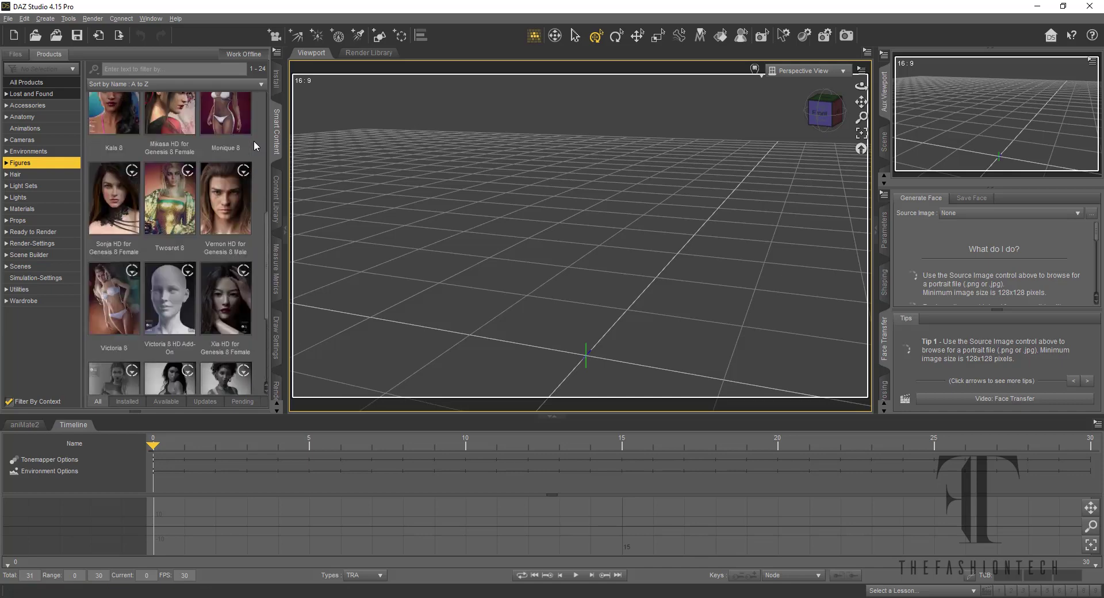
pyautogui.scroll(3, 254, 144)
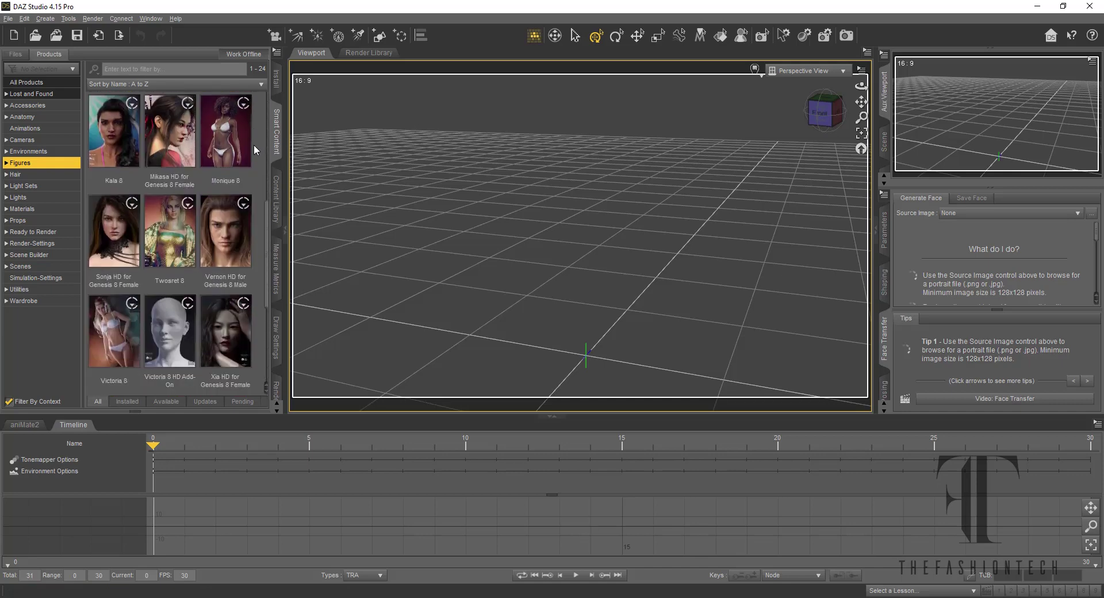
pyautogui.moveTo(176, 338)
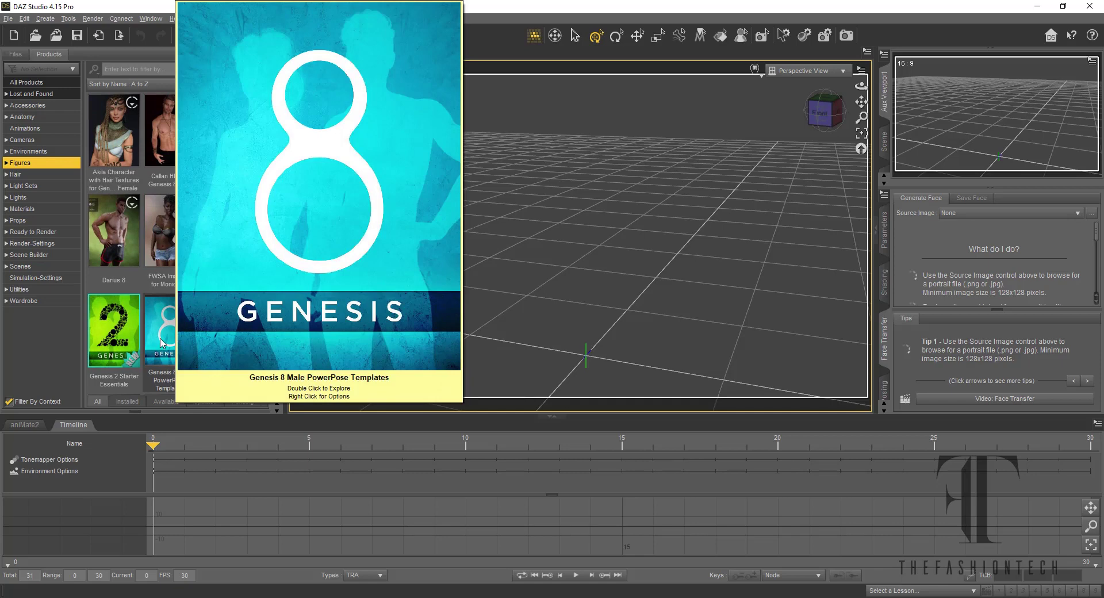
pyautogui.click(161, 343)
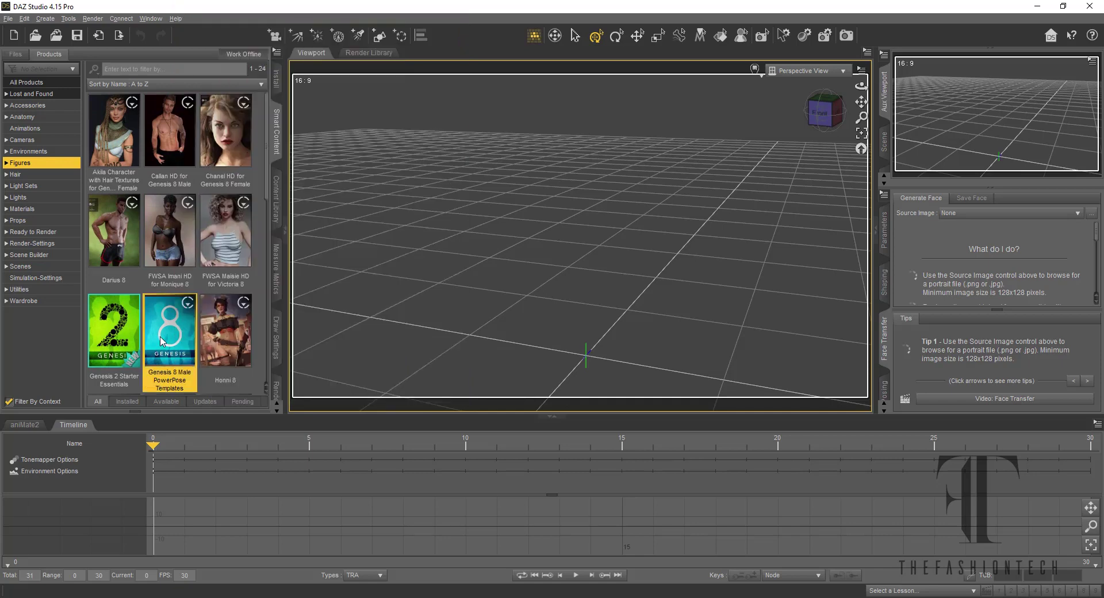
pyautogui.moveTo(161, 339)
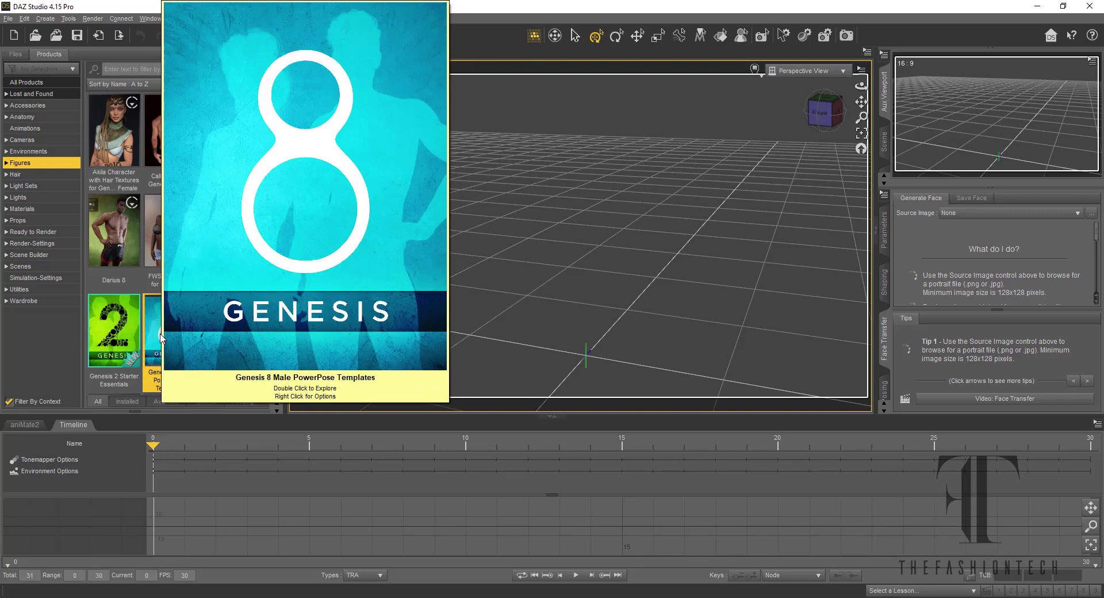
pyautogui.doubleClick(153, 332)
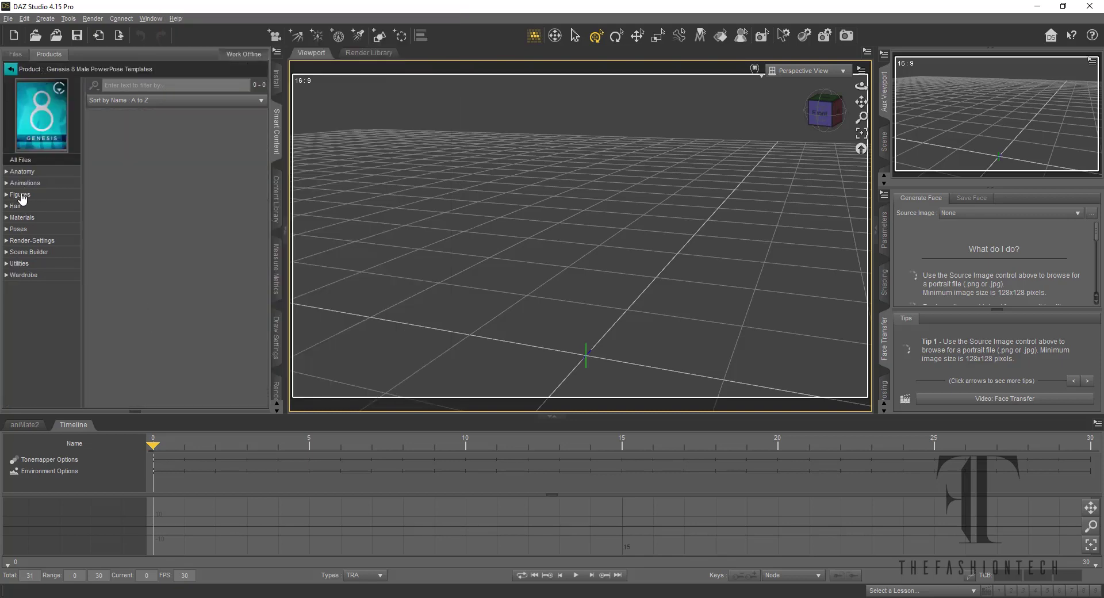
# Look through the opened Genesis 8 product's file categories in order, from Anatomy to Wardrobe.
pyautogui.click(34, 173)
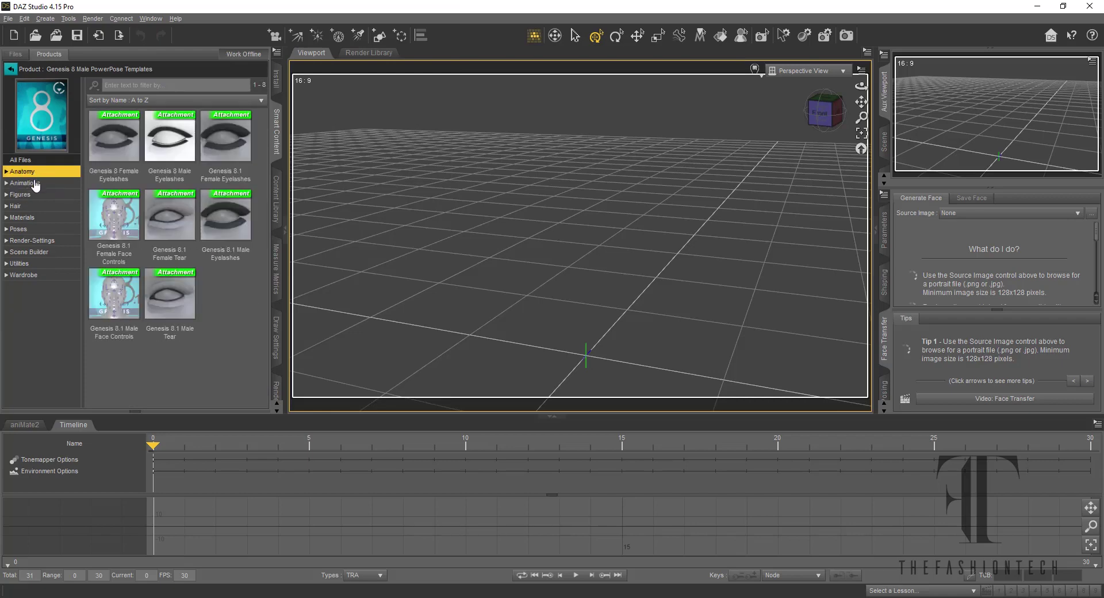
pyautogui.click(35, 184)
pyautogui.click(32, 195)
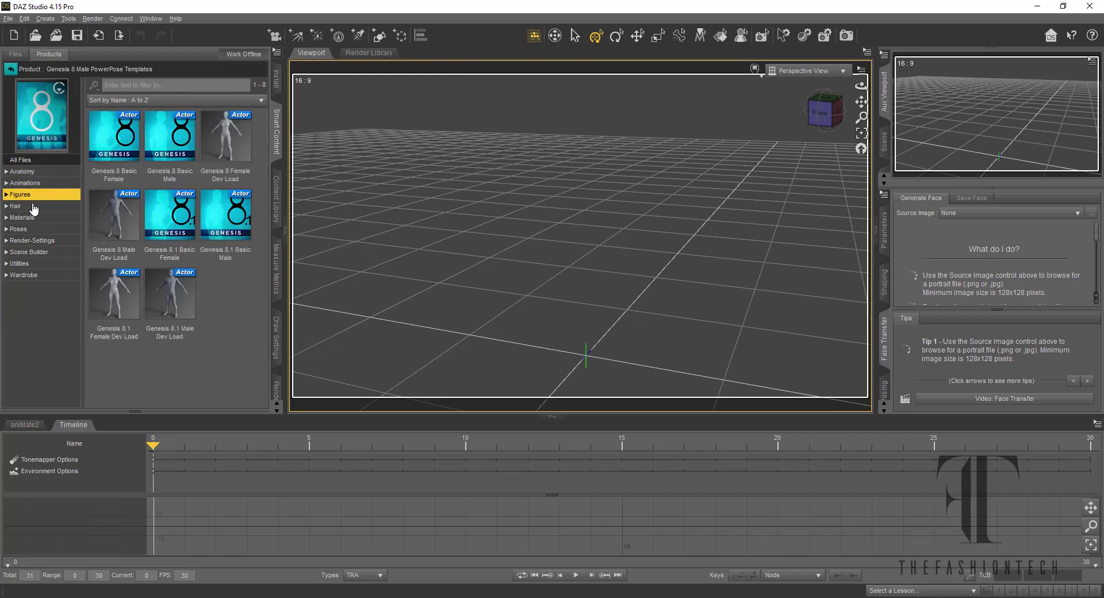
pyautogui.click(33, 207)
pyautogui.click(33, 218)
pyautogui.click(34, 230)
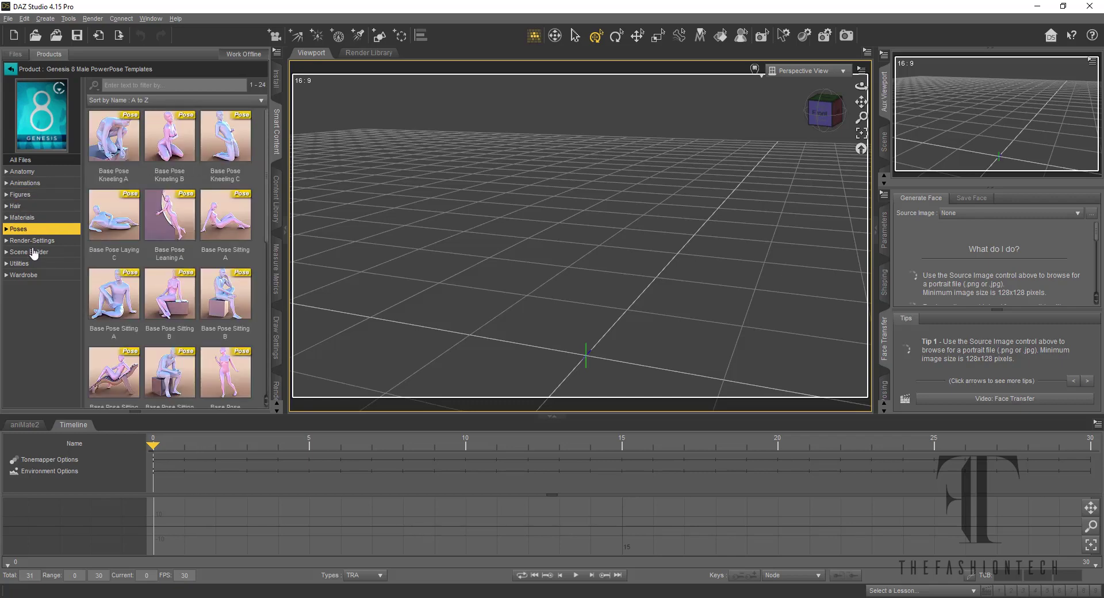
pyautogui.click(33, 241)
pyautogui.click(32, 253)
pyautogui.click(32, 264)
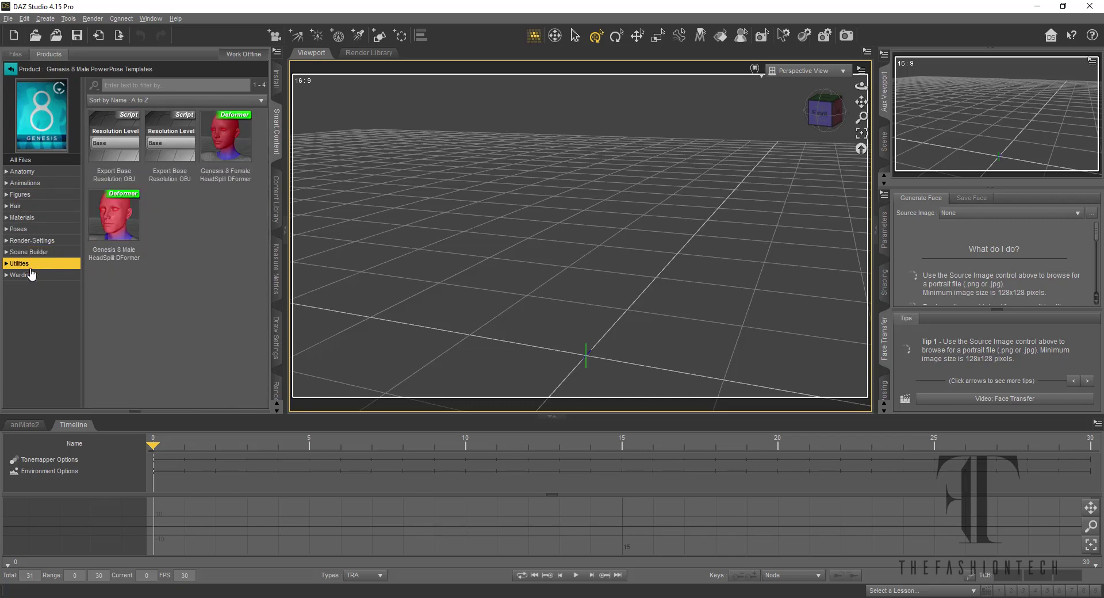
pyautogui.click(32, 274)
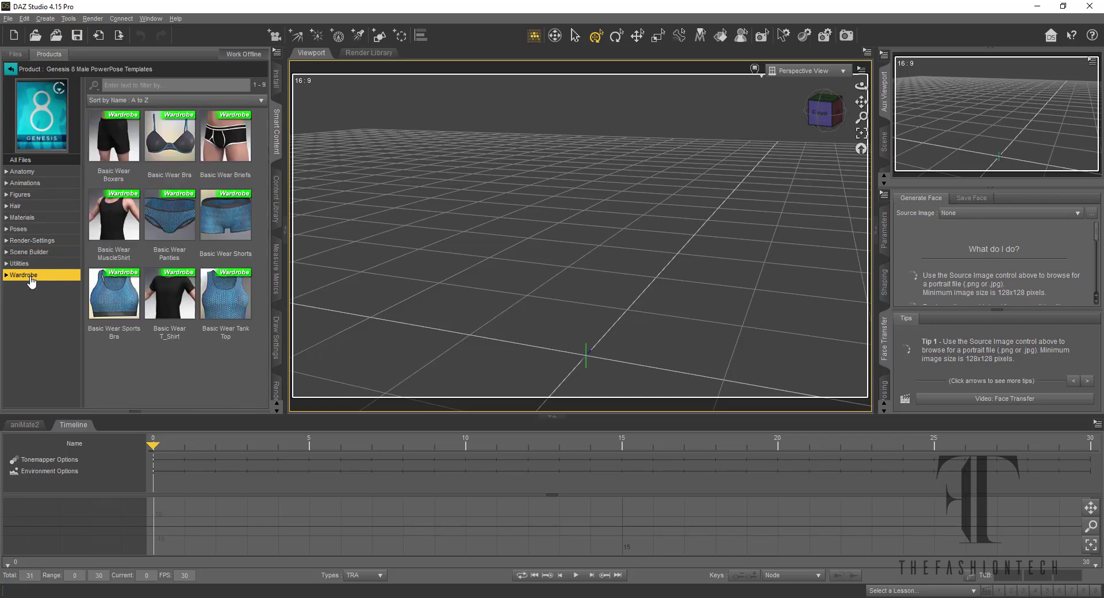
# Load the Genesis 8 Female Dev Load actor from the product's Figures files and view it from the front.
pyautogui.click(38, 196)
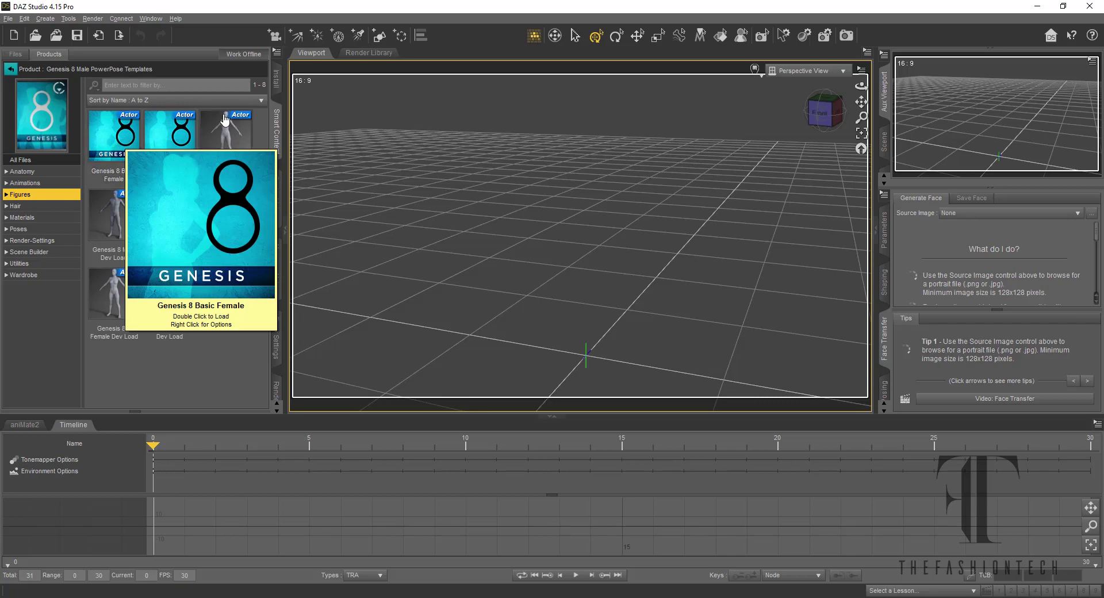
pyautogui.moveTo(225, 121)
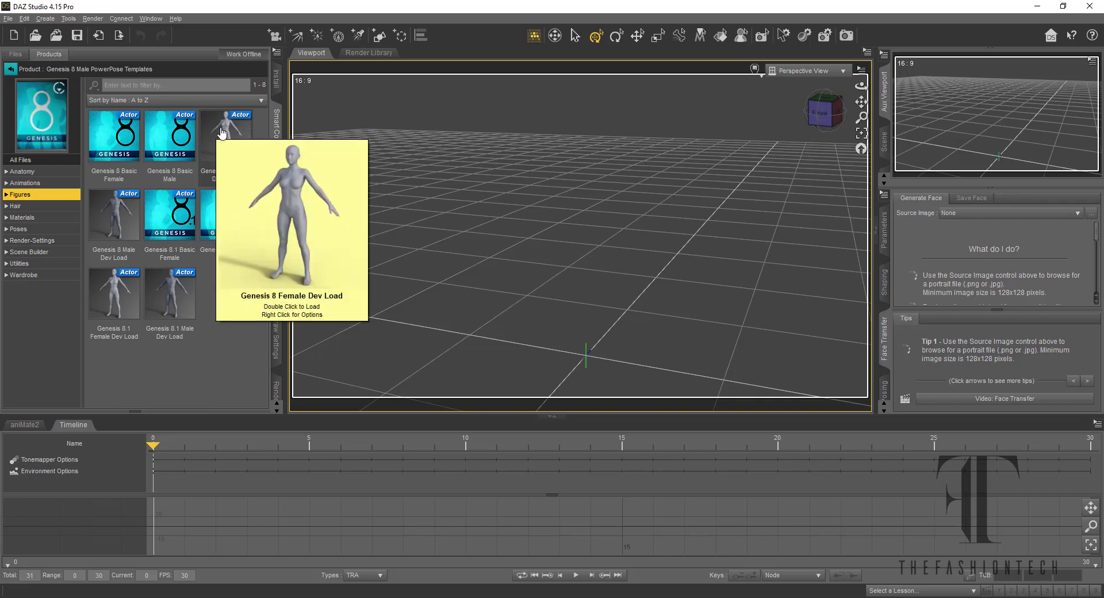
pyautogui.doubleClick(221, 133)
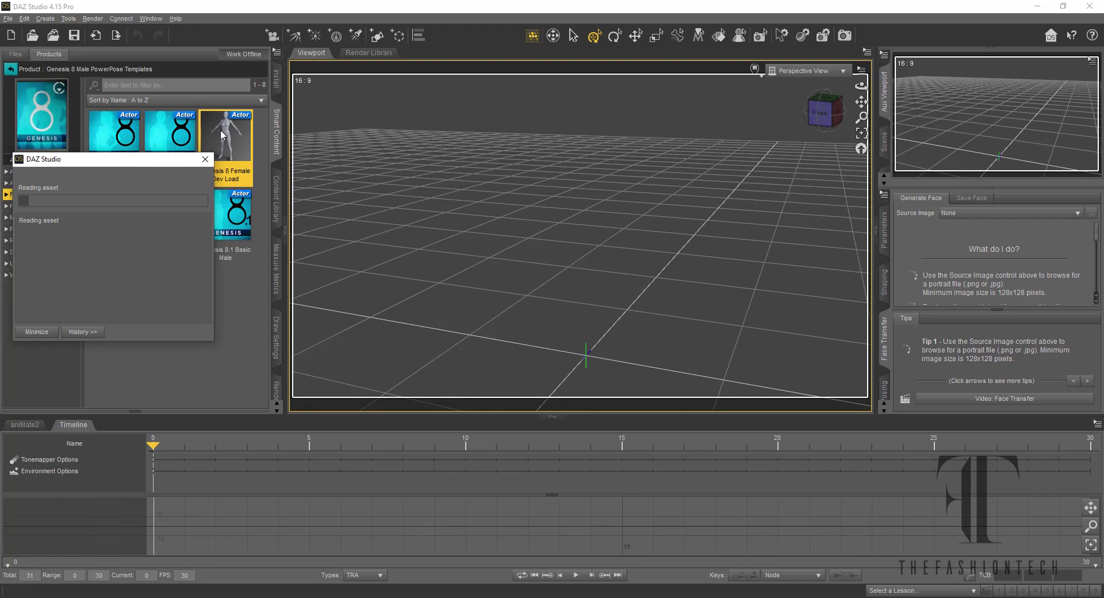
pyautogui.moveTo(233, 140)
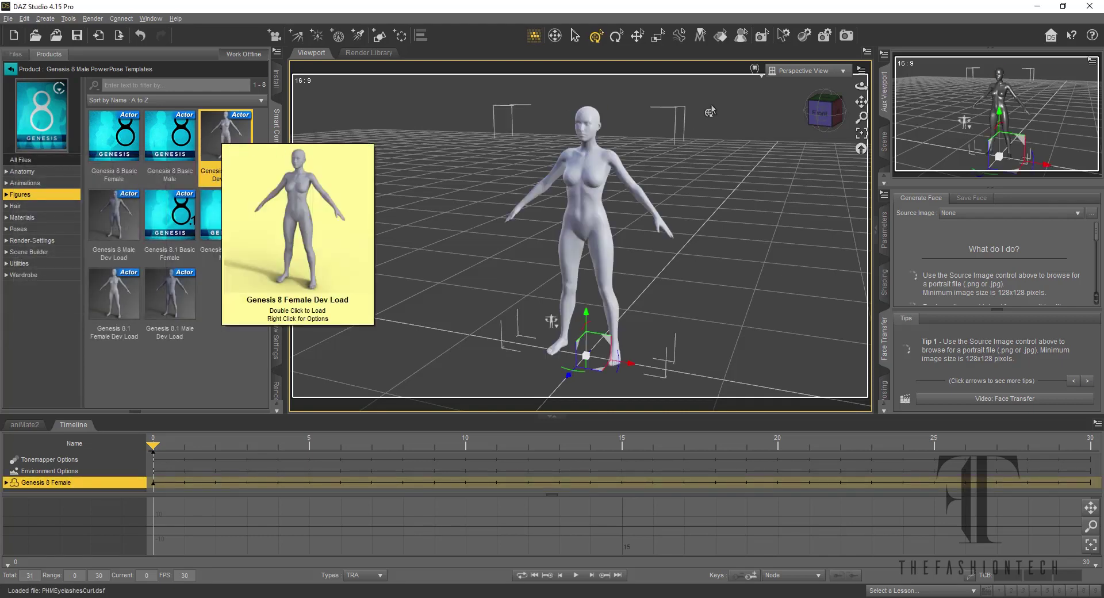
pyautogui.click(819, 114)
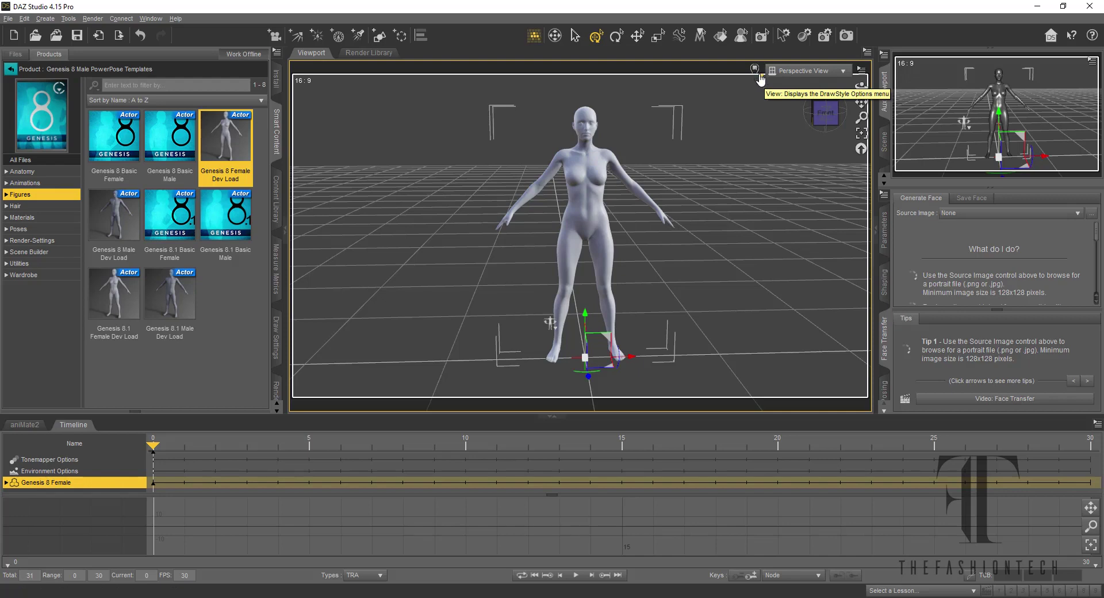
# Try the Wire Bounding Box and Solid Bounding Box draw styles in the main viewport, returning to Wire Bounding Box.
pyautogui.click(755, 69)
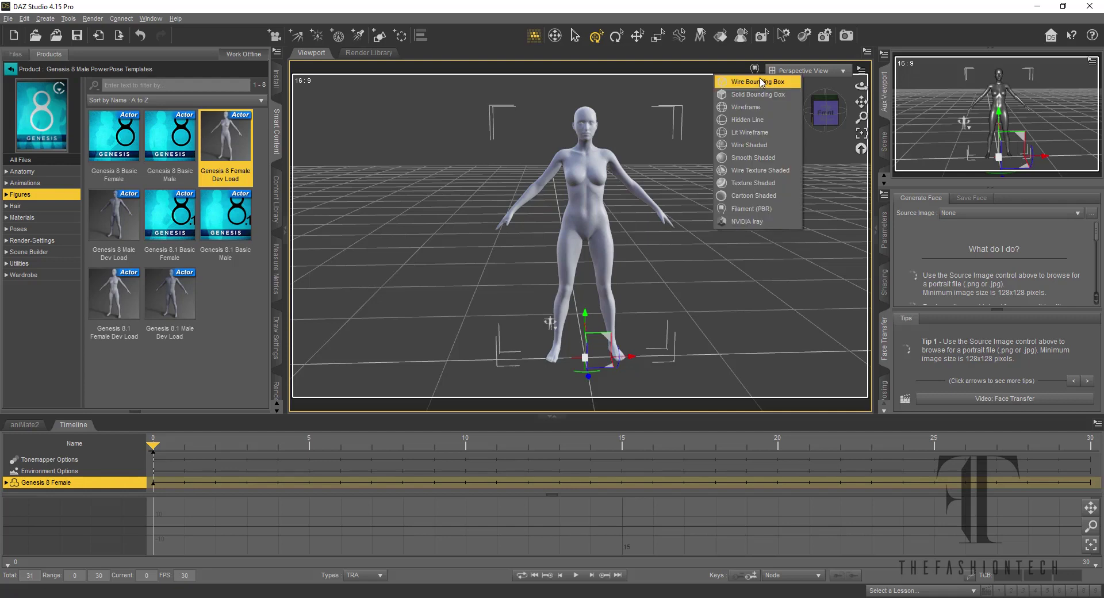
pyautogui.click(761, 82)
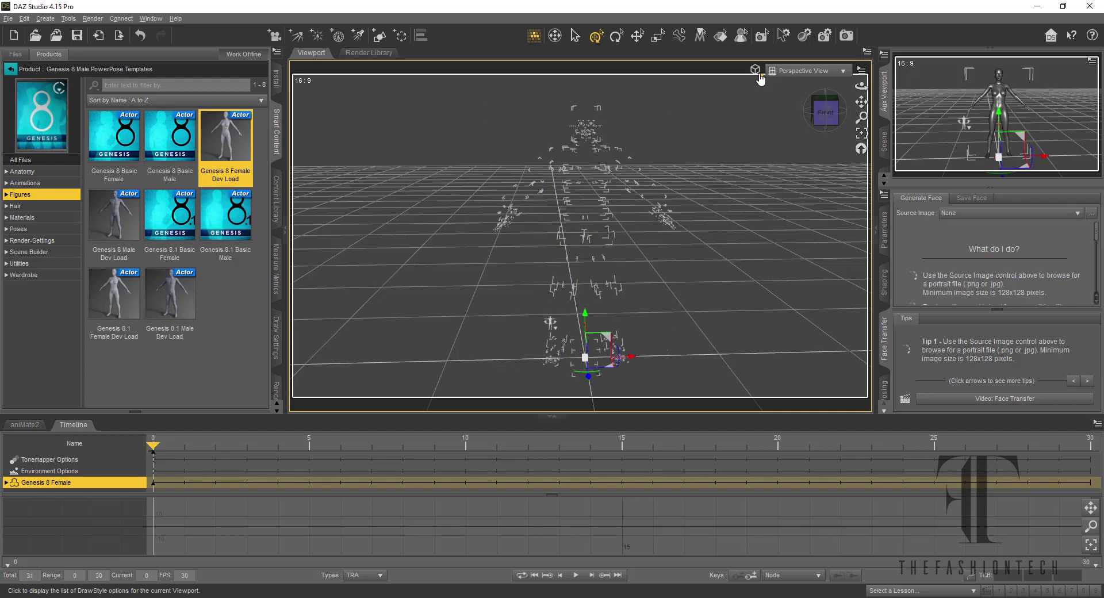
pyautogui.click(755, 69)
pyautogui.click(759, 94)
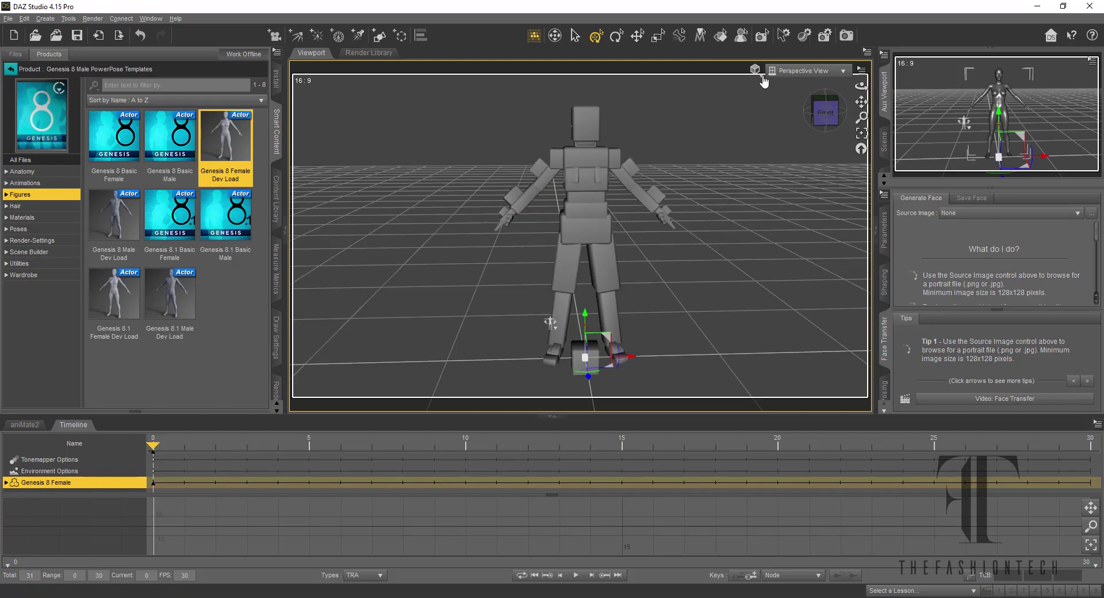
pyautogui.click(762, 73)
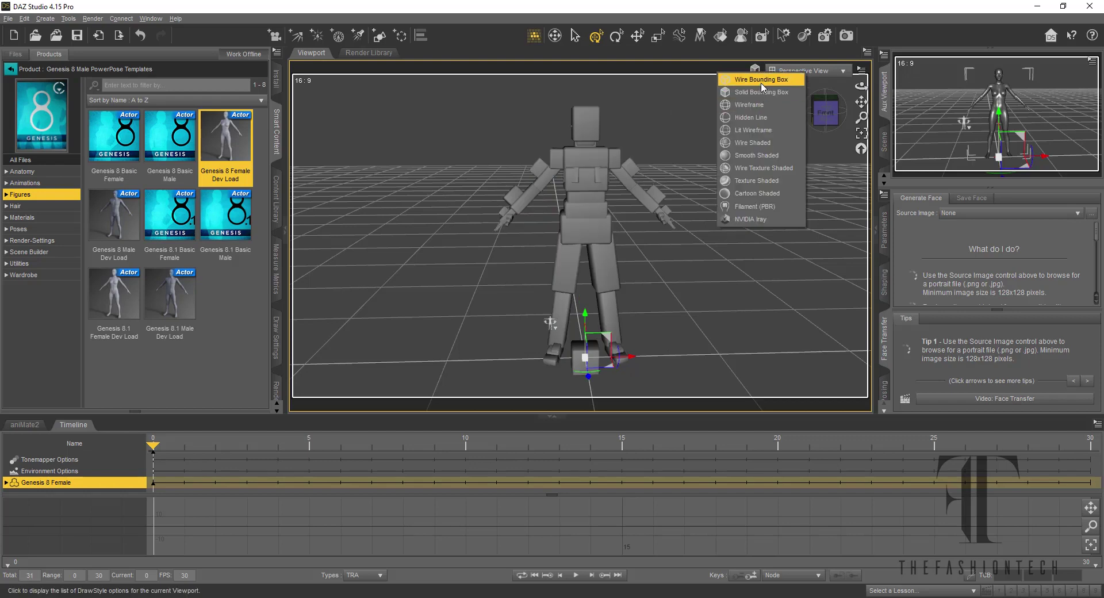
pyautogui.click(762, 81)
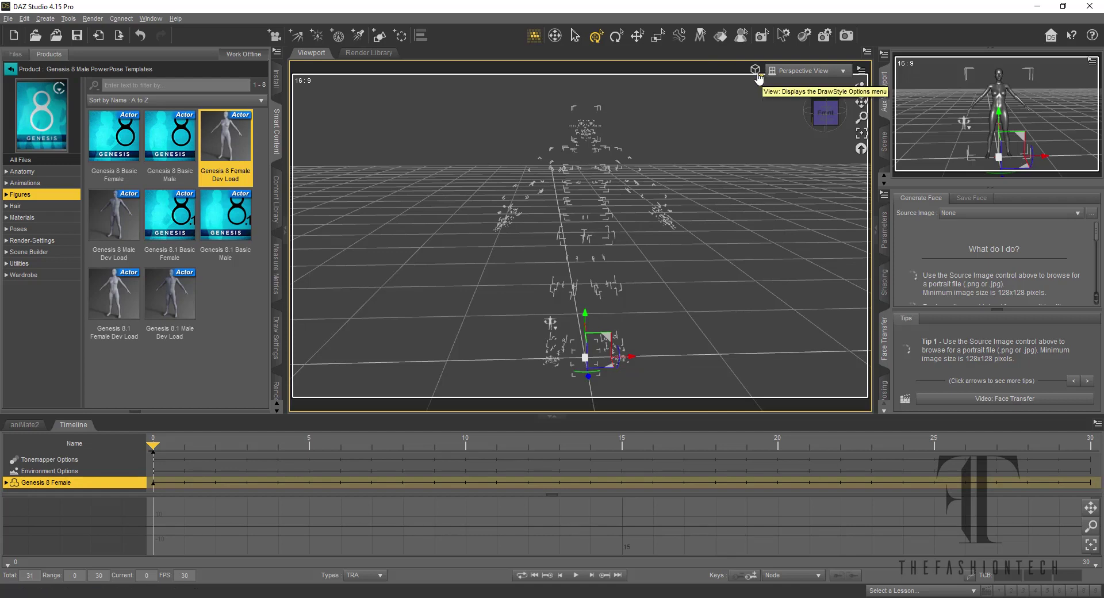
# Show the figure in the Wireframe draw style, followed by the Hidden Line draw style, in the main viewport.
pyautogui.click(759, 77)
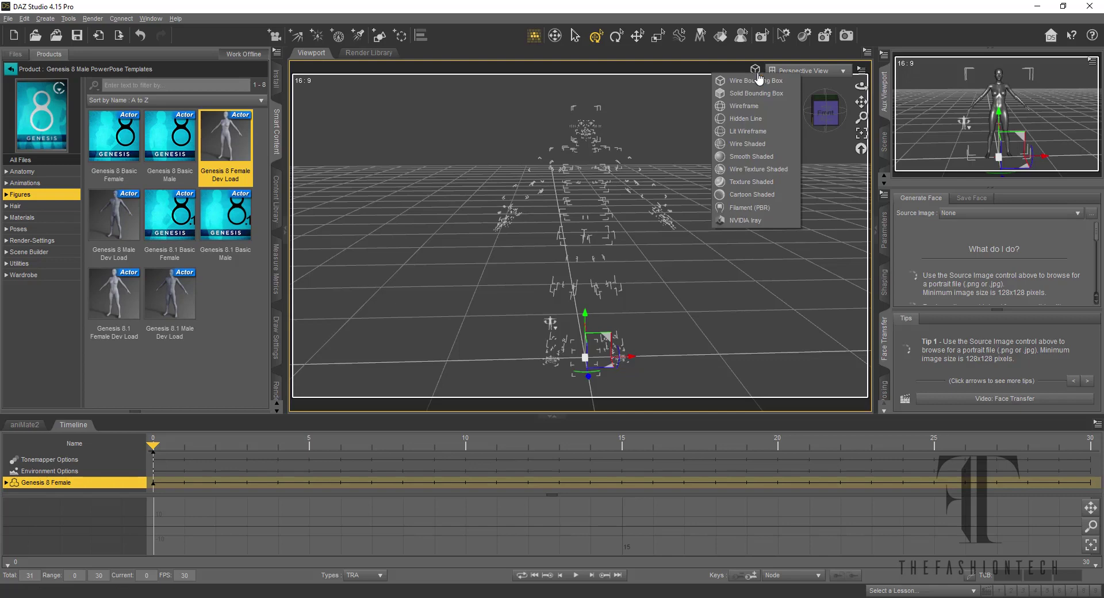
pyautogui.click(750, 106)
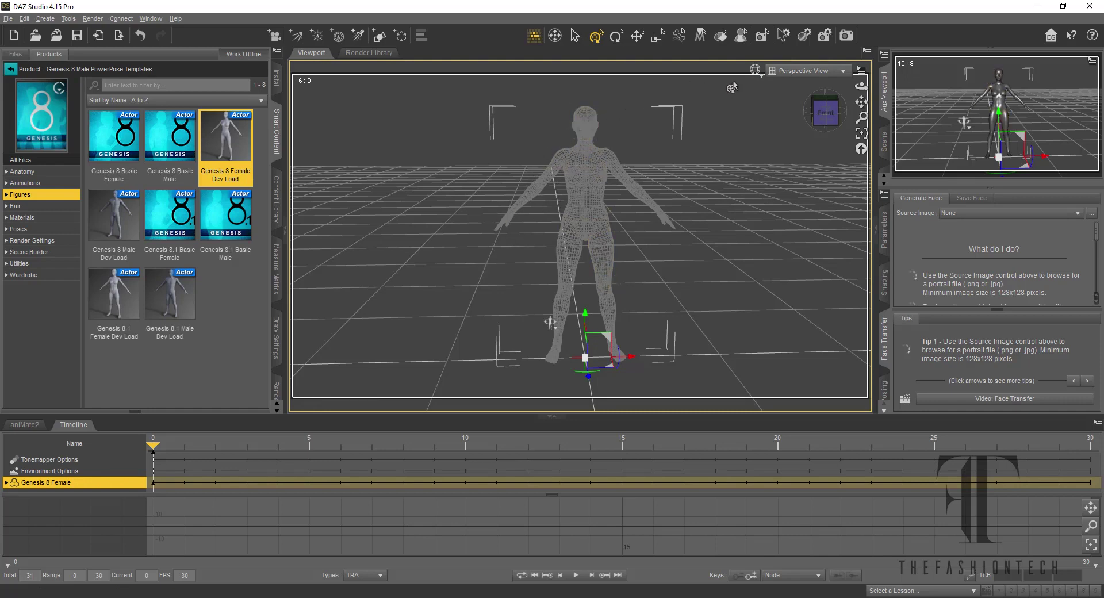
pyautogui.click(755, 70)
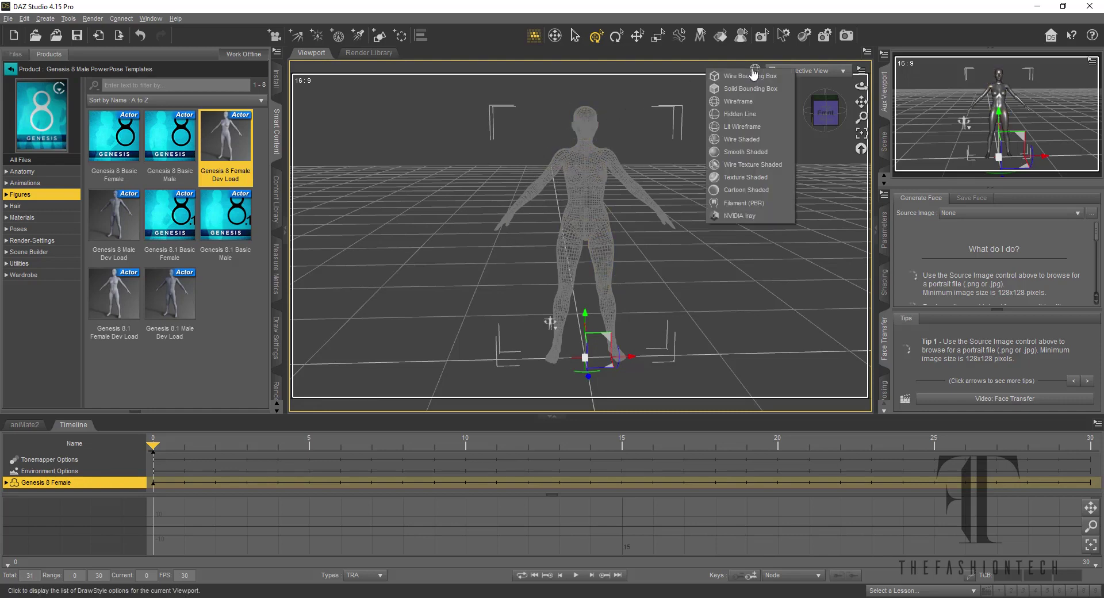
pyautogui.click(750, 115)
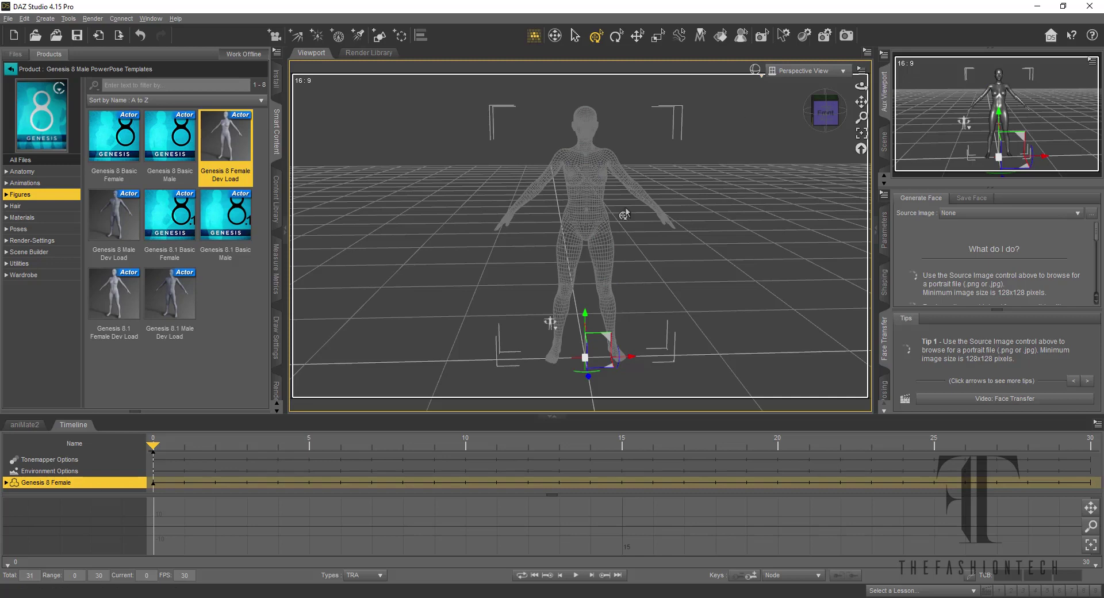
# Show the figure in the Lit Wireframe, Wire Shaded and Wire Texture Shaded draw styles in the main viewport, in that order.
pyautogui.click(754, 76)
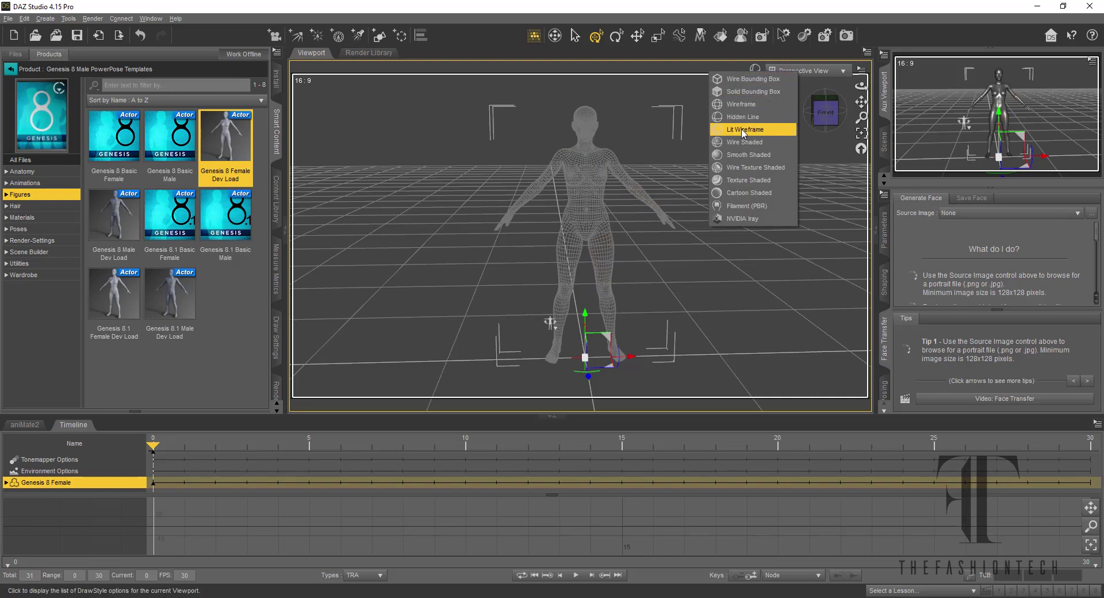
pyautogui.click(743, 130)
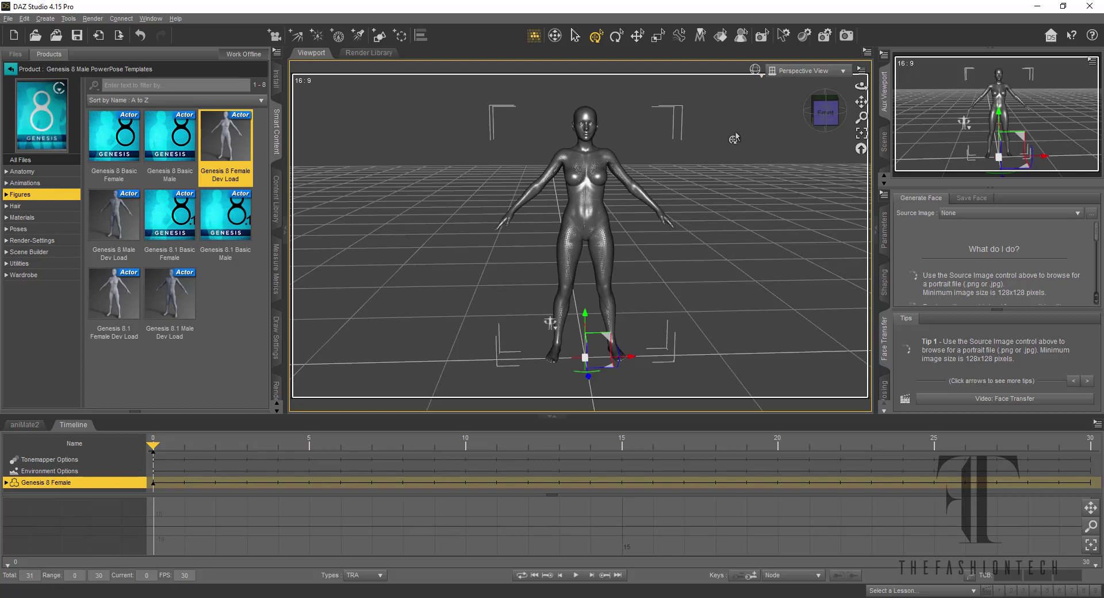
pyautogui.click(755, 70)
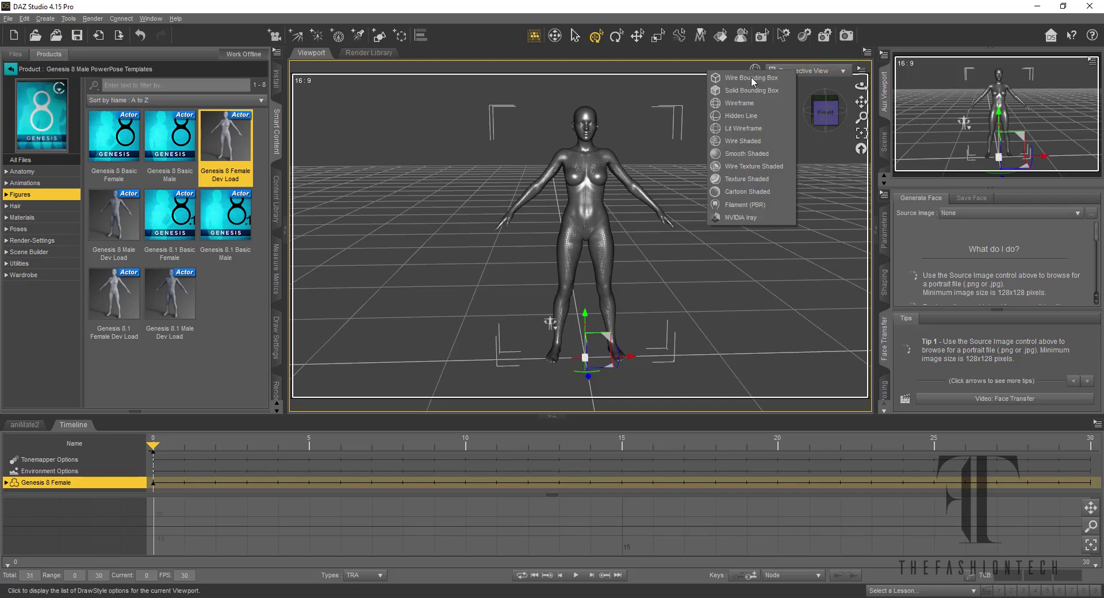
pyautogui.click(740, 142)
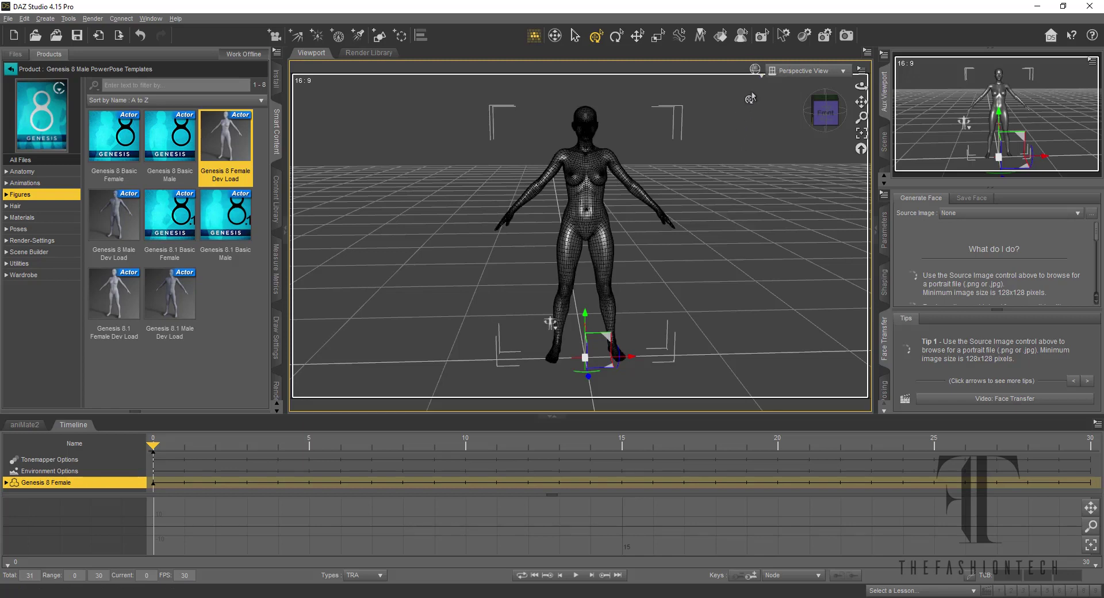
pyautogui.click(755, 70)
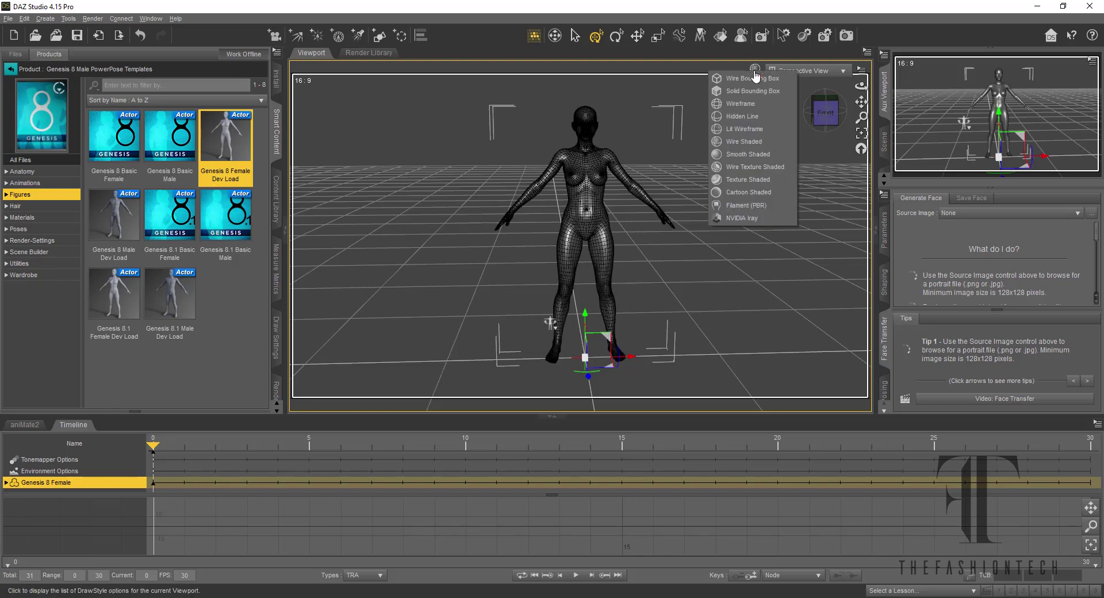
pyautogui.click(743, 167)
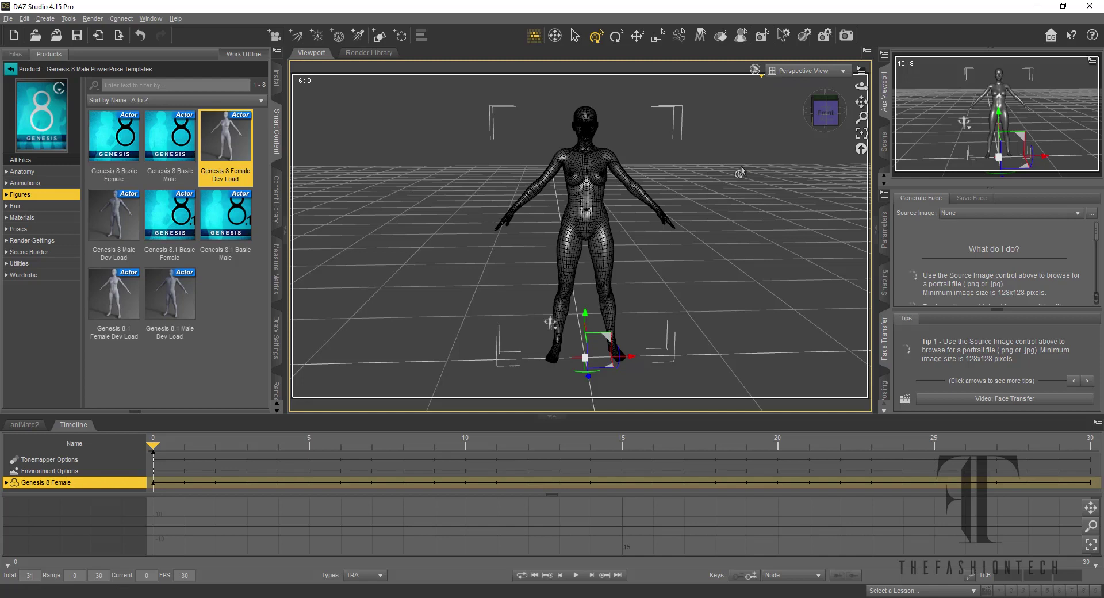
# Compare the figure in the Texture Shaded, Cartoon Shaded and Filament (PBR) draw styles in the main viewport.
pyautogui.click(755, 70)
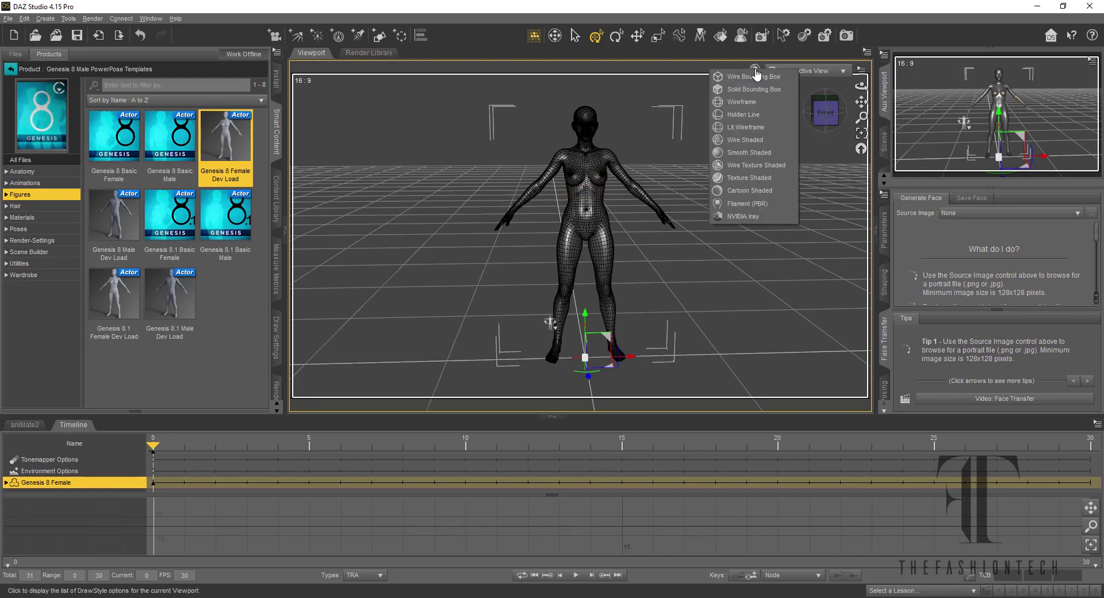
pyautogui.click(748, 177)
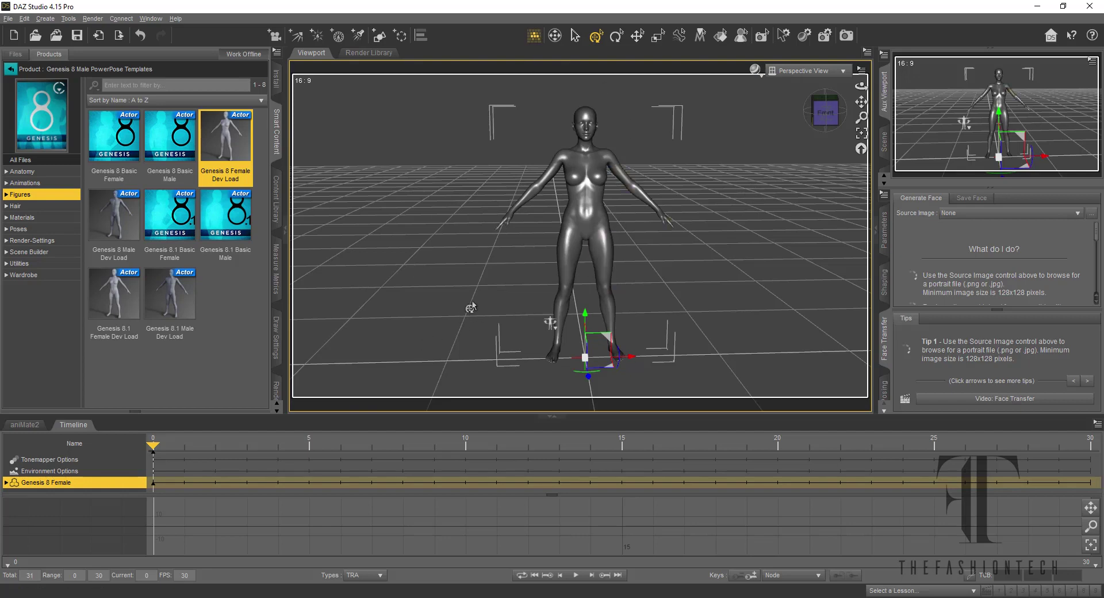
pyautogui.click(756, 72)
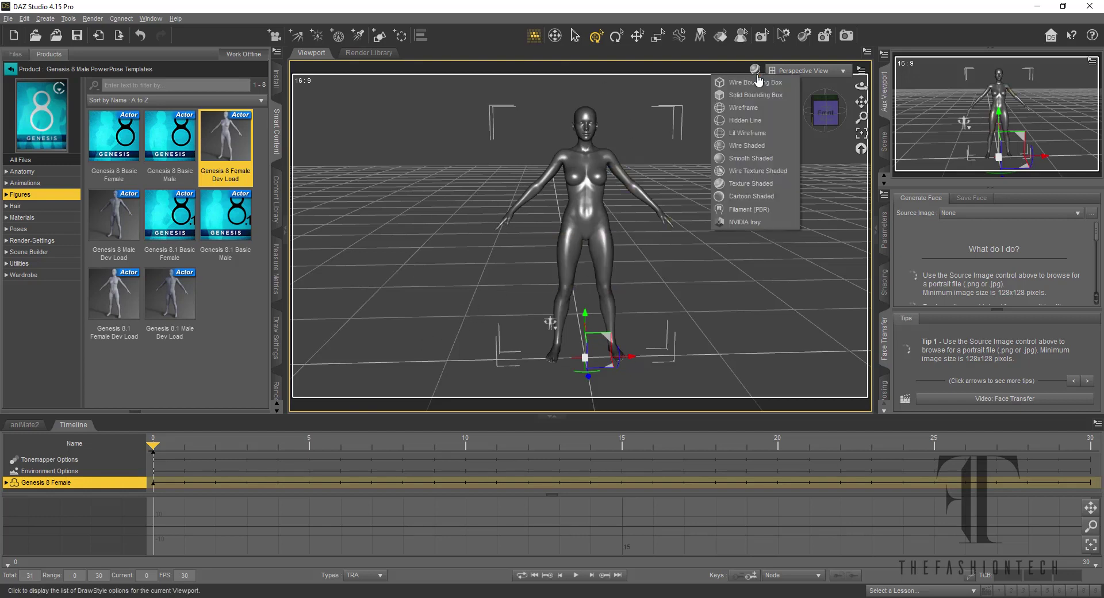
pyautogui.click(755, 196)
pyautogui.click(756, 70)
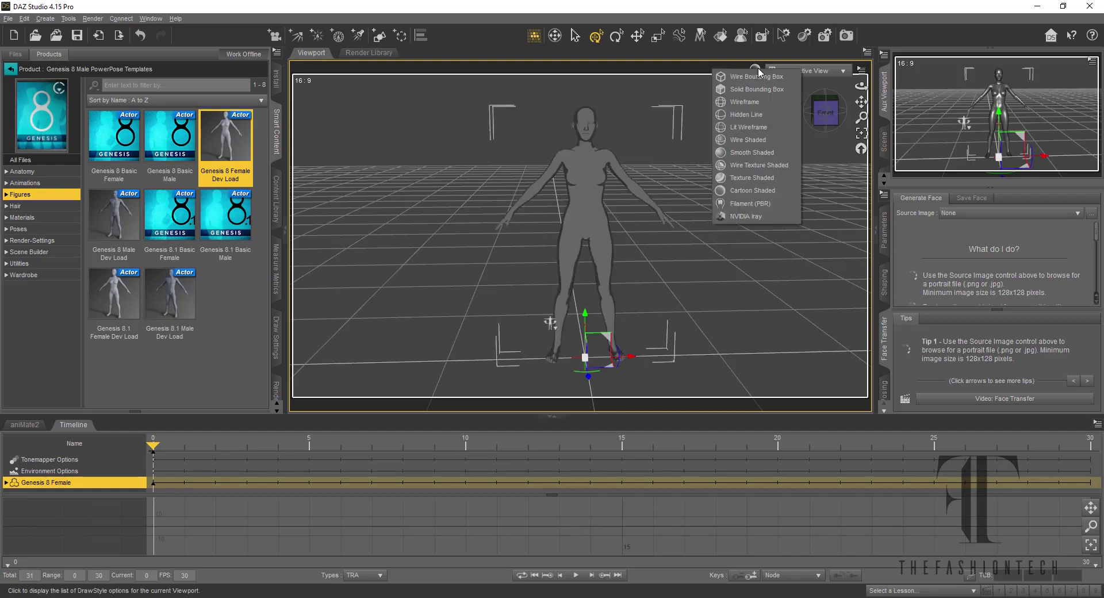
pyautogui.click(759, 203)
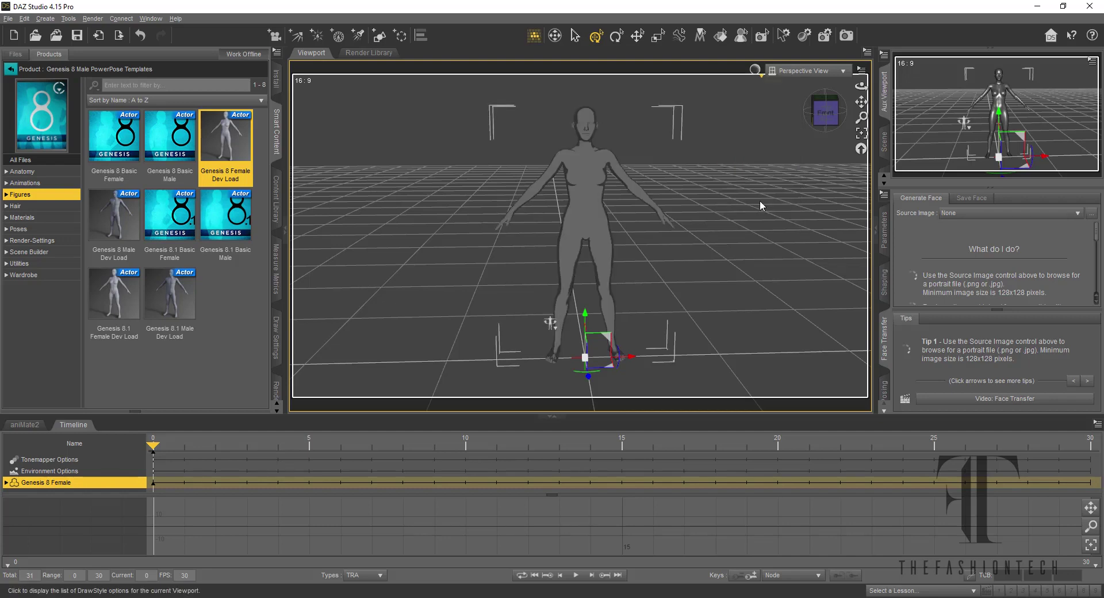
# Preview the figure in the NVIDIA Iray draw style, deselect it, and return the main viewport to Texture Shaded.
pyautogui.click(755, 70)
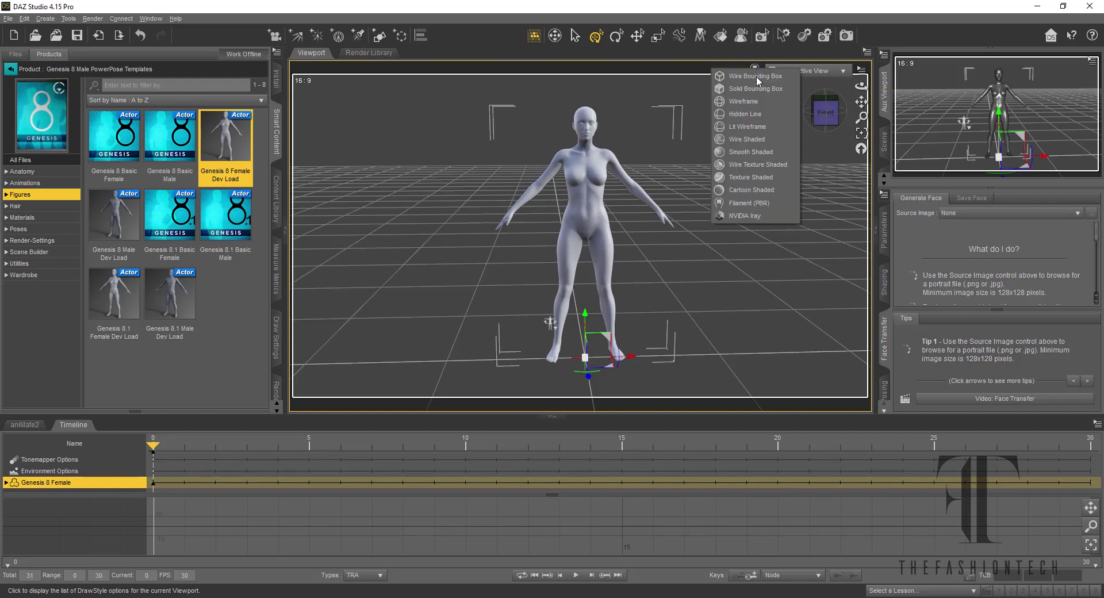
pyautogui.click(757, 212)
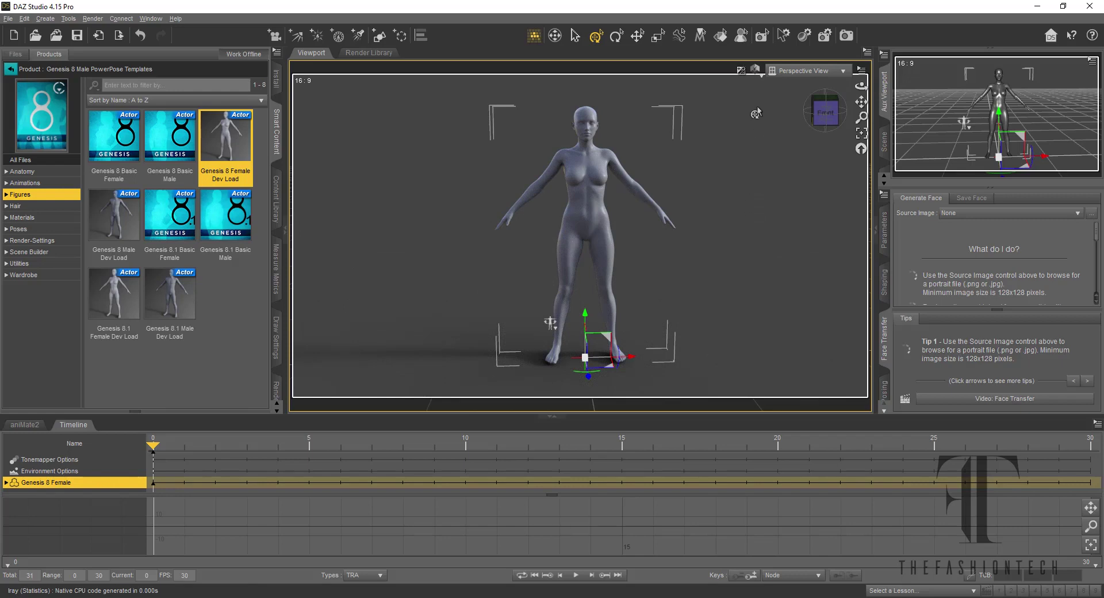
pyautogui.click(757, 70)
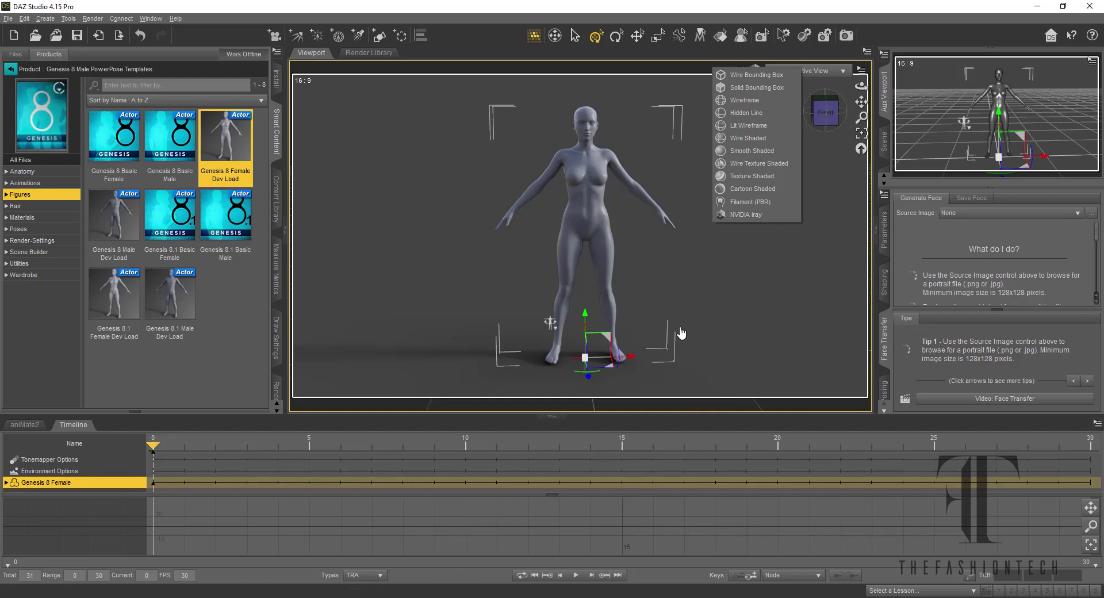
pyautogui.click(752, 308)
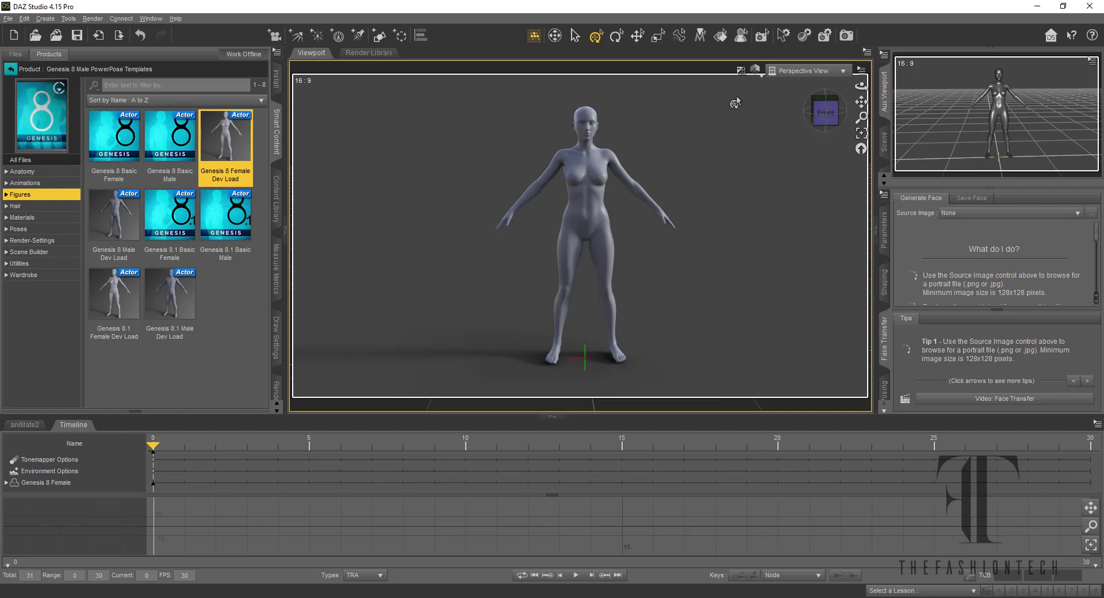
pyautogui.click(755, 69)
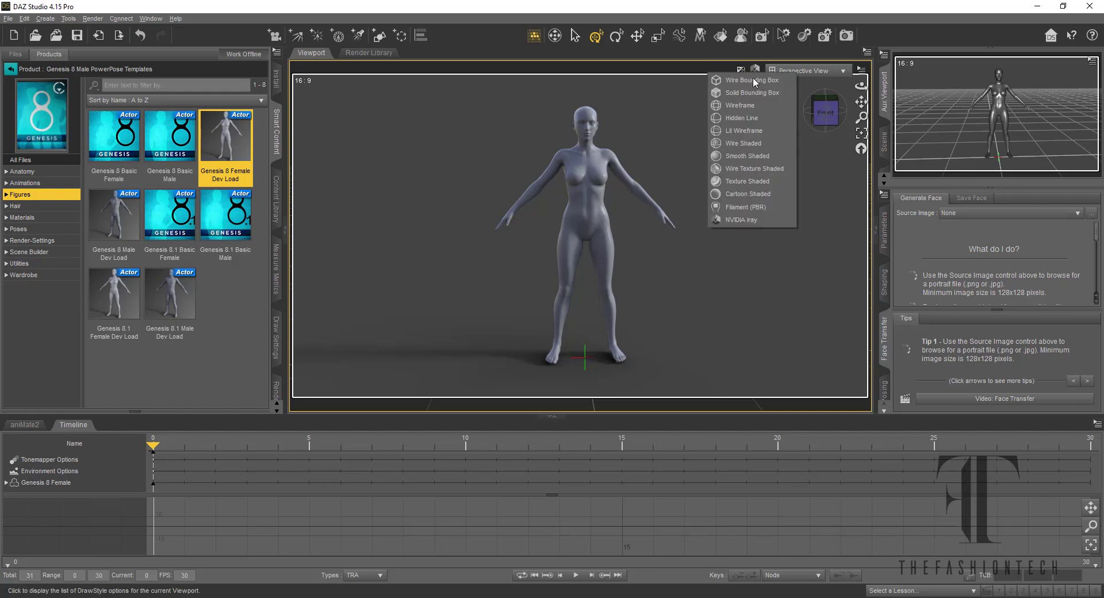
pyautogui.click(747, 181)
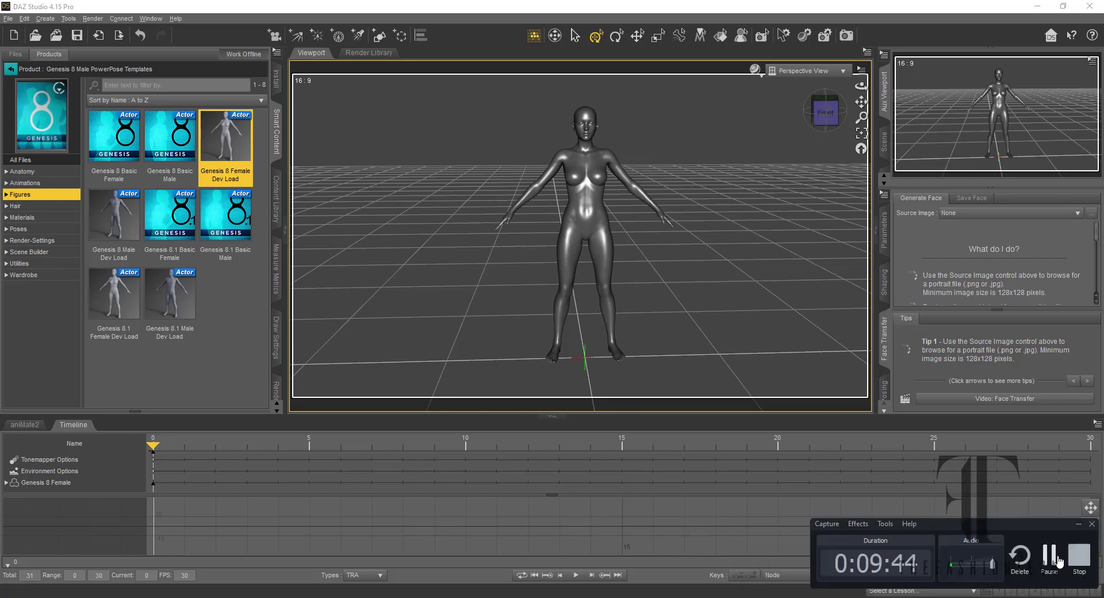
pyautogui.click(1053, 556)
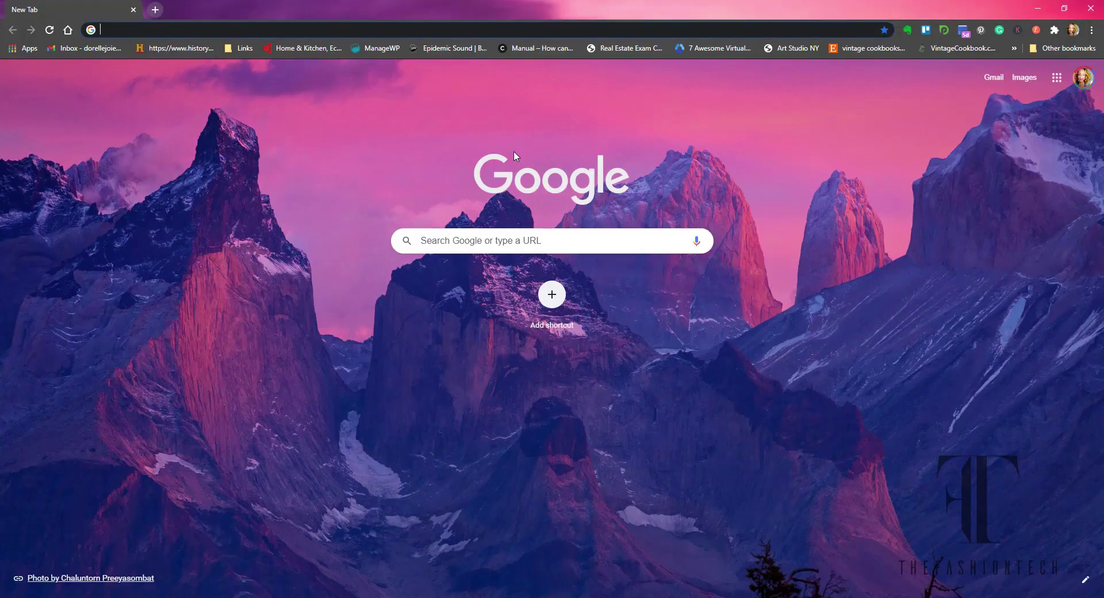
# Switch to the Chrome browser, open daz3d.com and go to the site's home page.
pyautogui.write('daz')
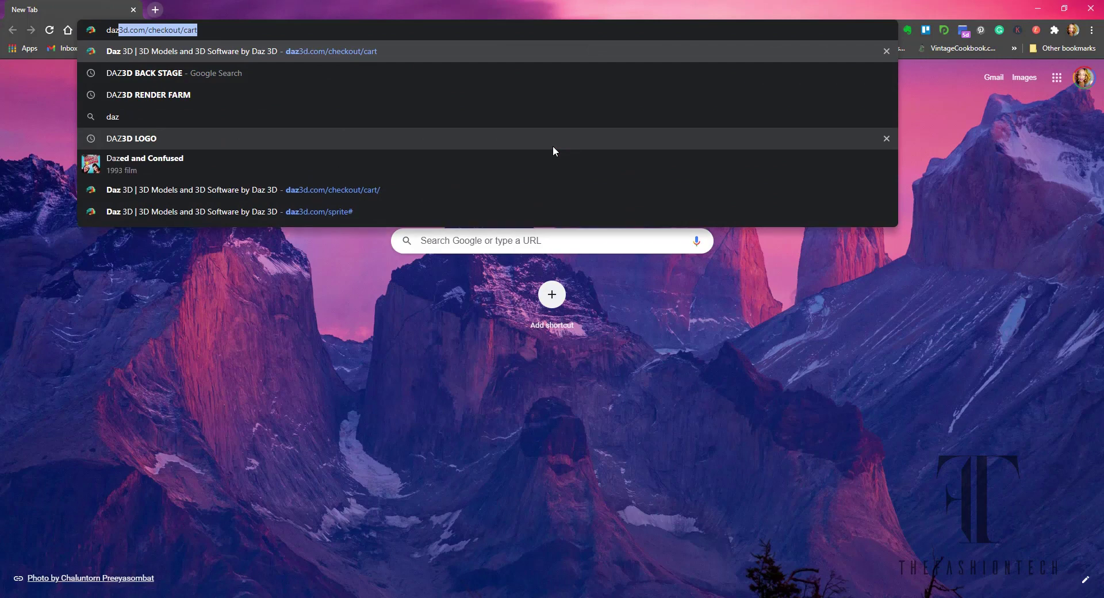
pyautogui.write('3d.co')
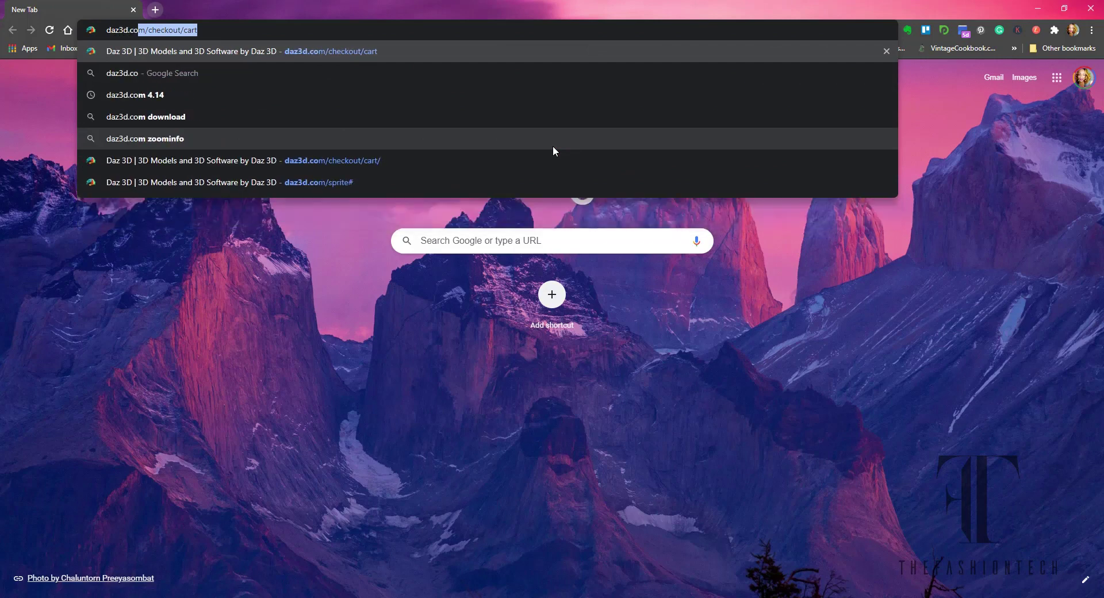
pyautogui.write('m')
pyautogui.press('Return')
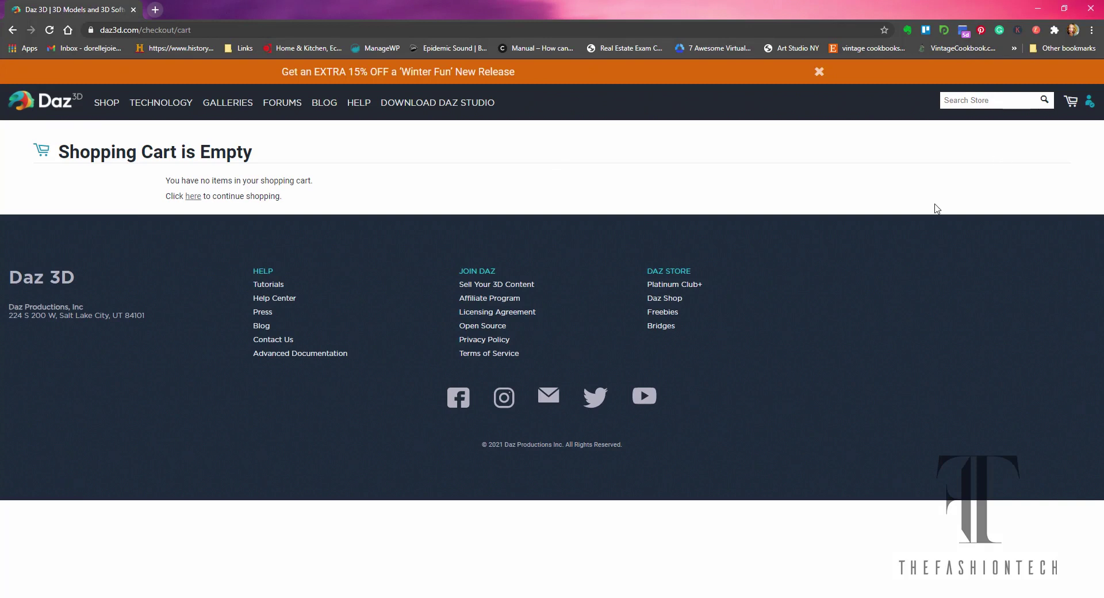
pyautogui.click(62, 103)
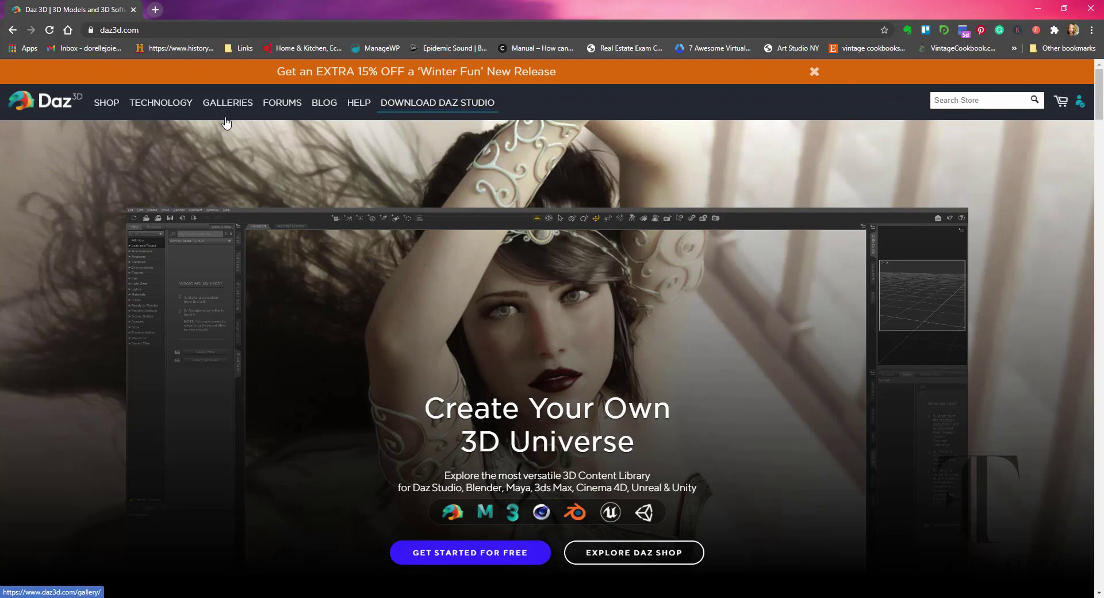
# Open the Daz 3D shop and browse the products in the What's Hot section.
pyautogui.click(106, 104)
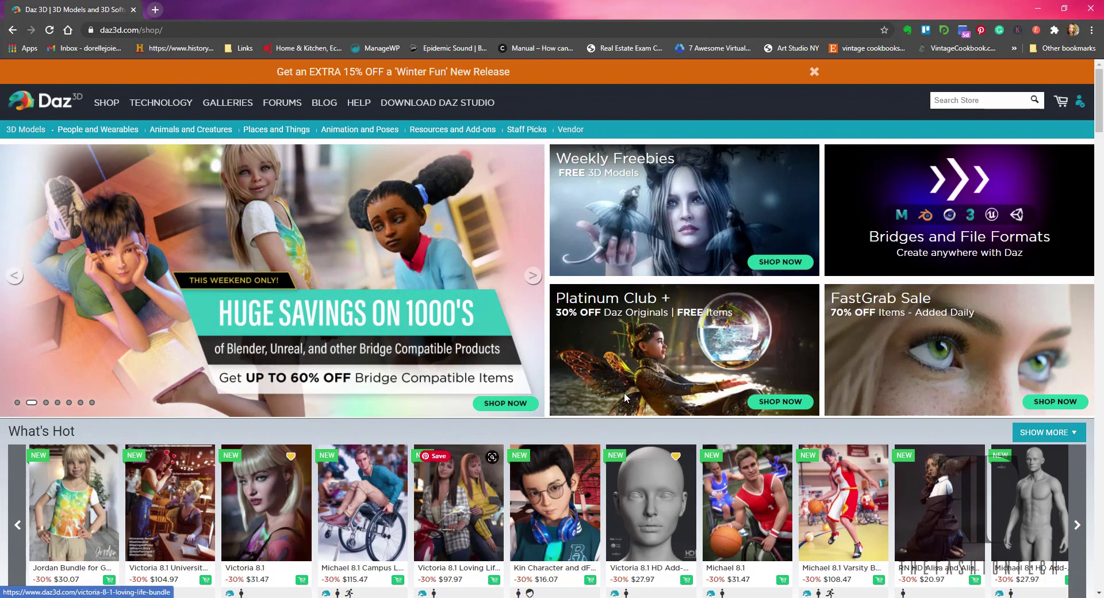
pyautogui.scroll(-3, 699, 380)
pyautogui.scroll(-2, 699, 380)
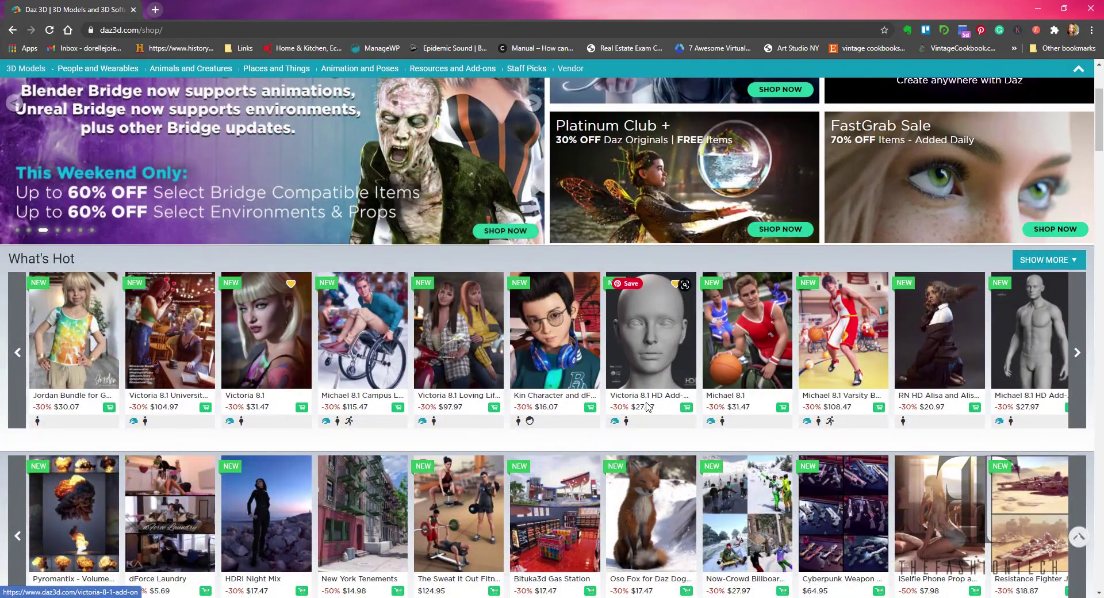
pyautogui.scroll(-1, 229, 480)
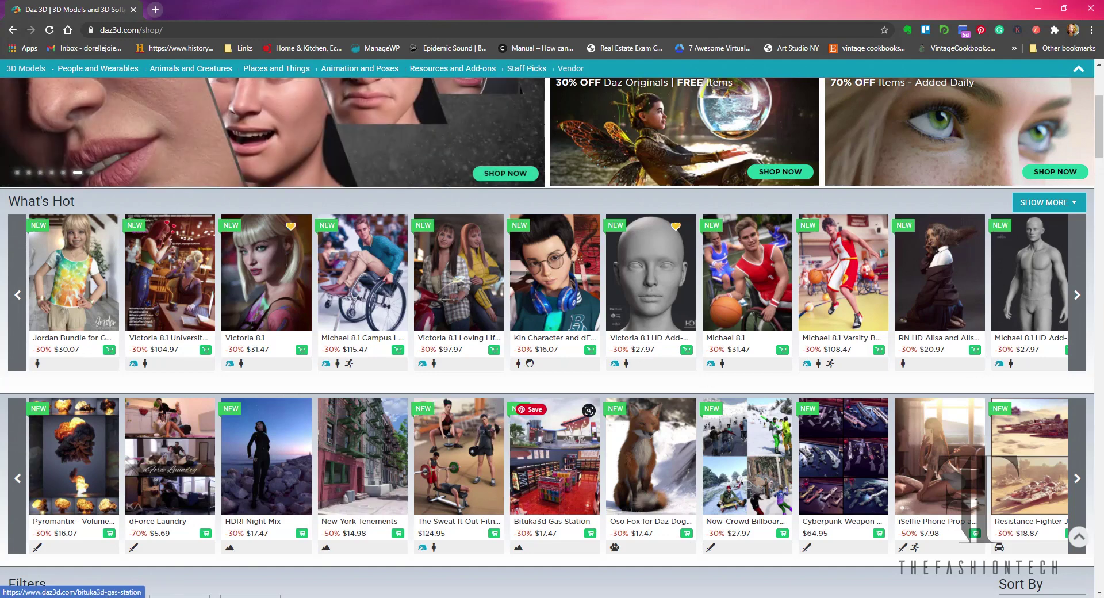
pyautogui.click(1078, 292)
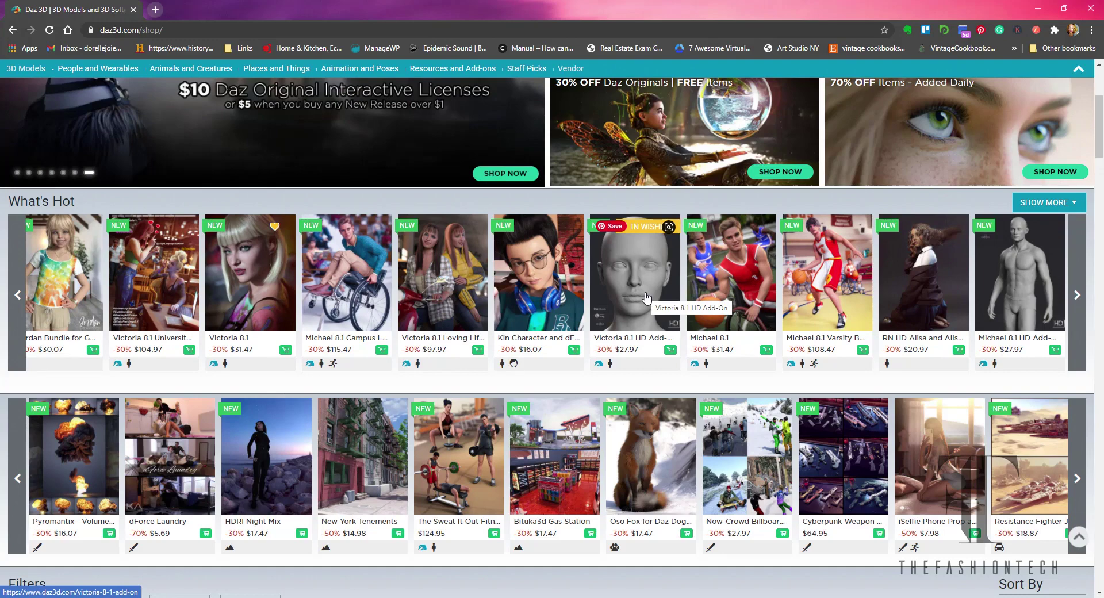
# Open the Victoria 8.1 HD Add-On product page and examine its enlarged preview images from the face through to the full-body front view.
pyautogui.click(646, 297)
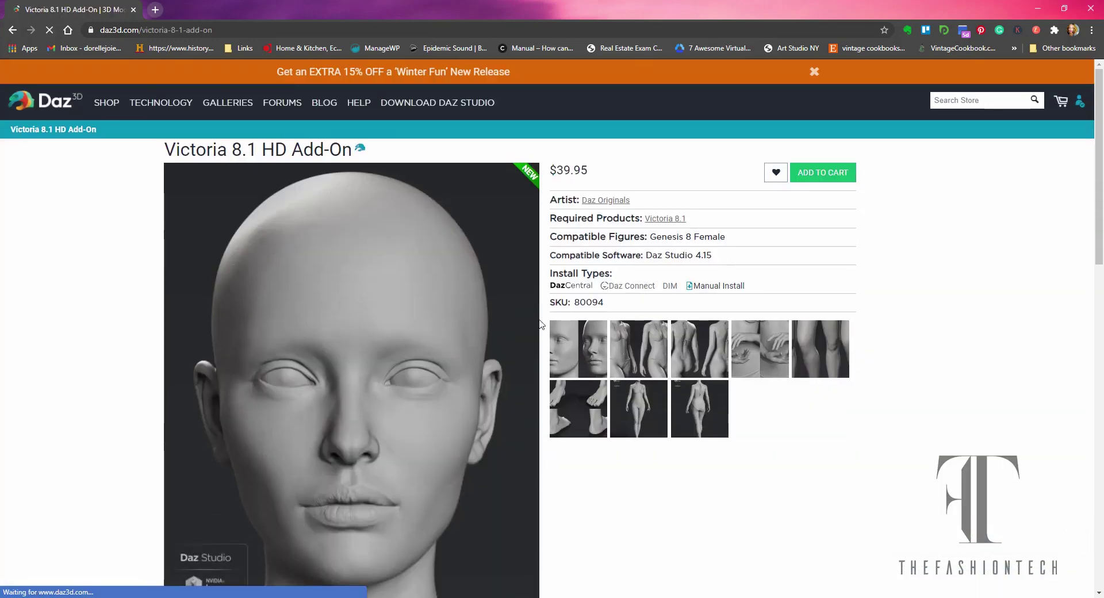
pyautogui.scroll(-1, 351, 515)
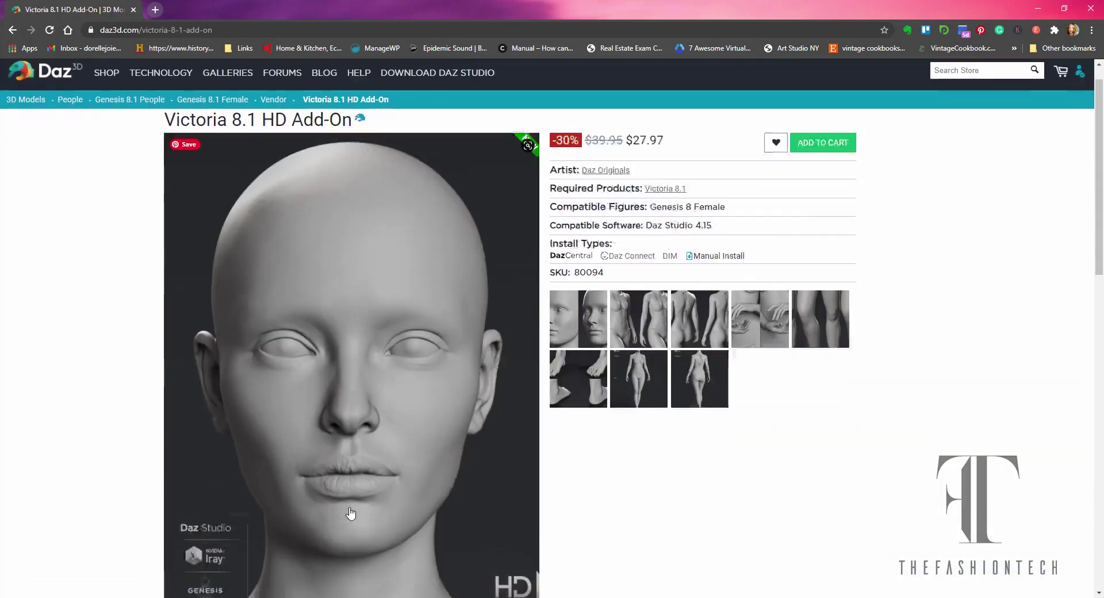
pyautogui.click(582, 299)
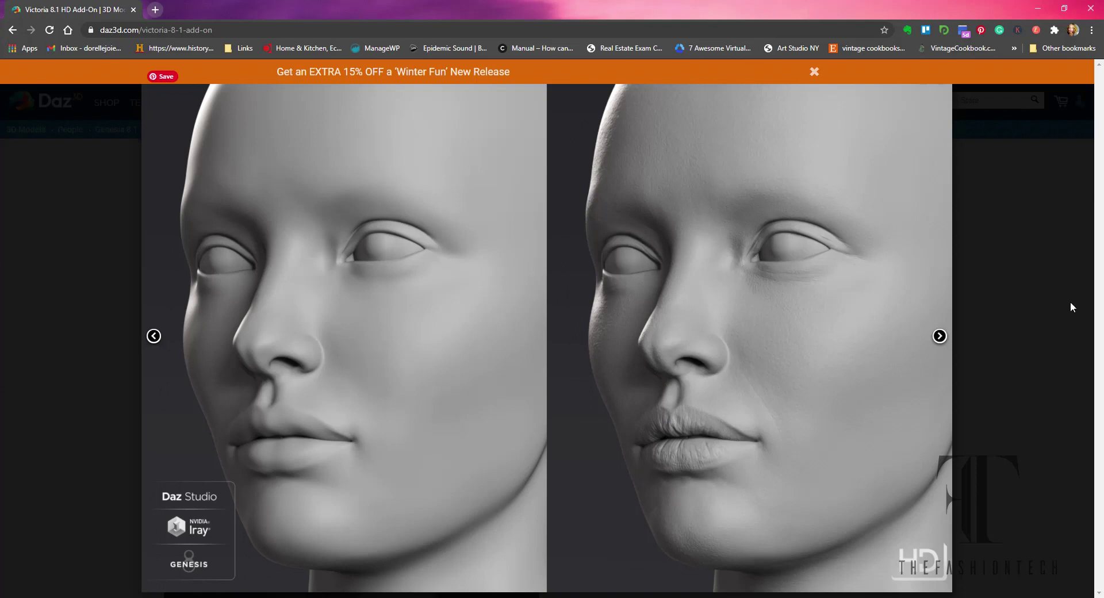
pyautogui.click(940, 336)
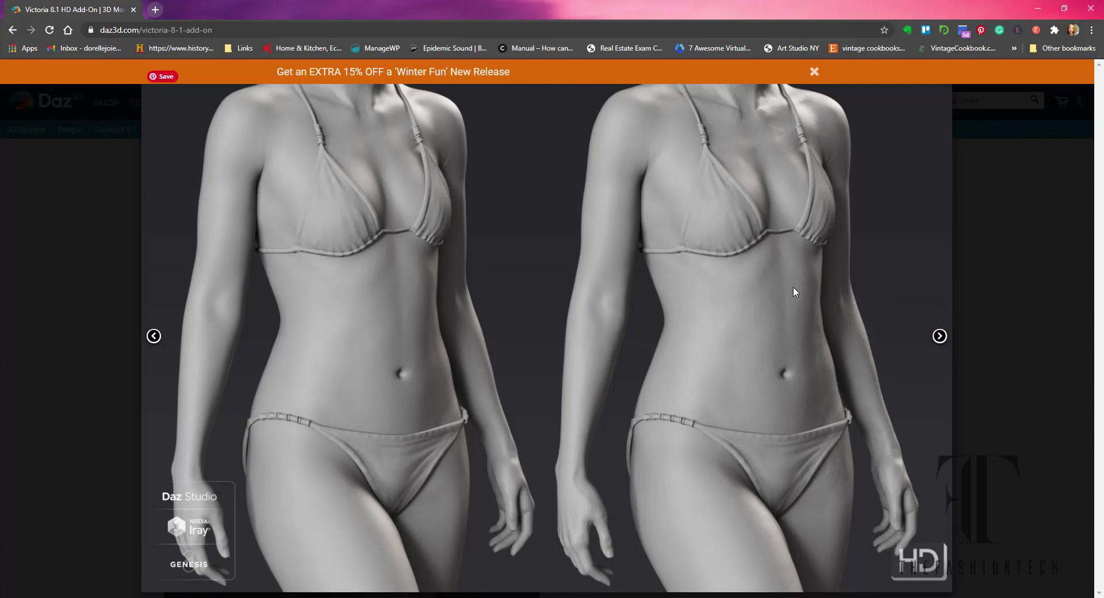
pyautogui.click(939, 337)
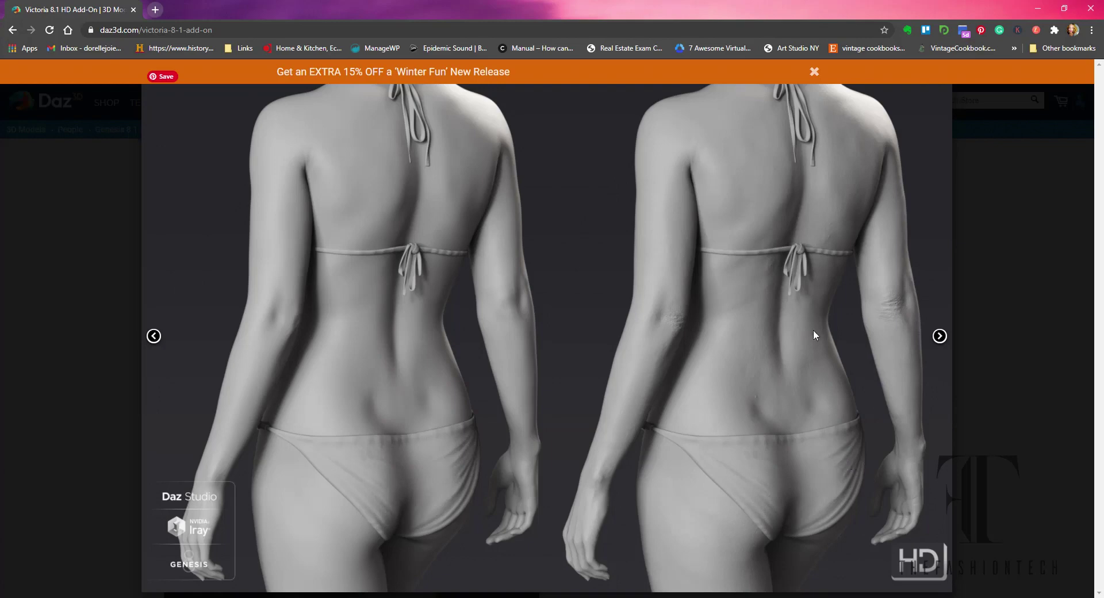
pyautogui.click(939, 336)
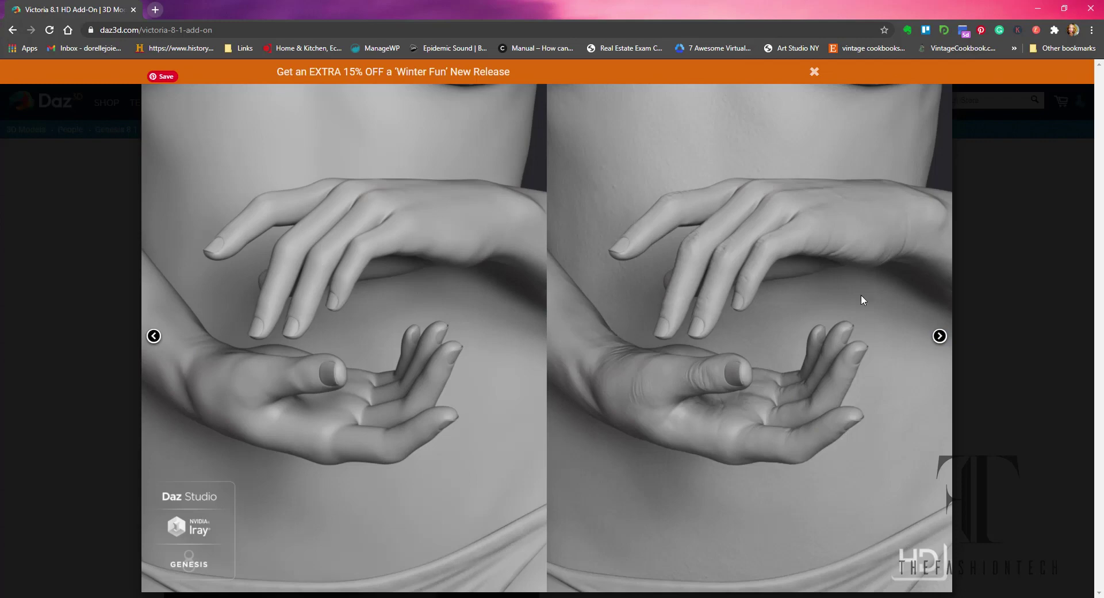
pyautogui.click(939, 337)
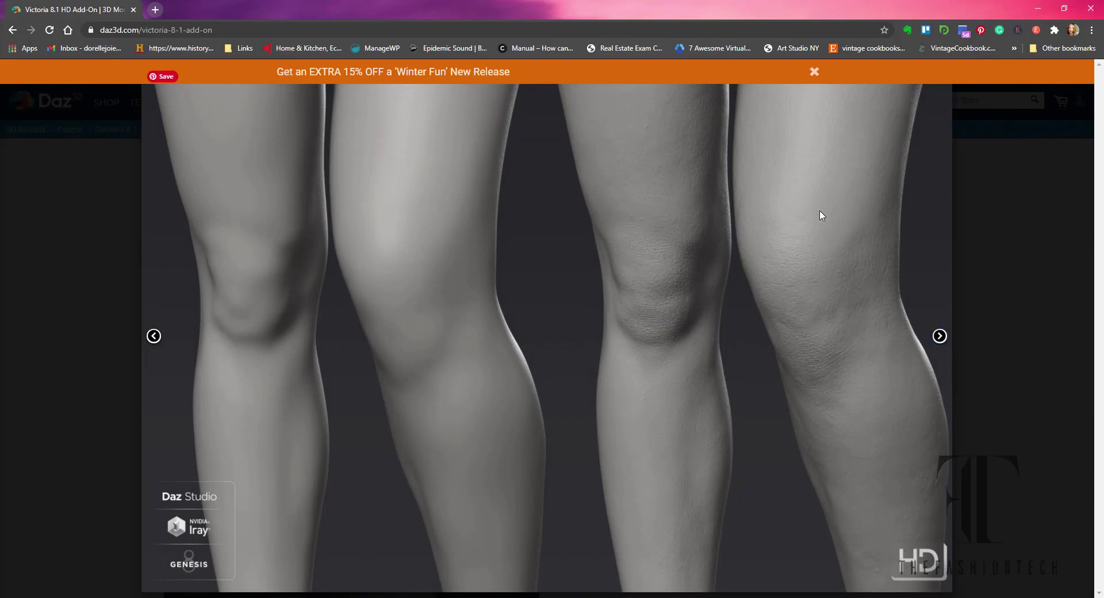
pyautogui.click(939, 336)
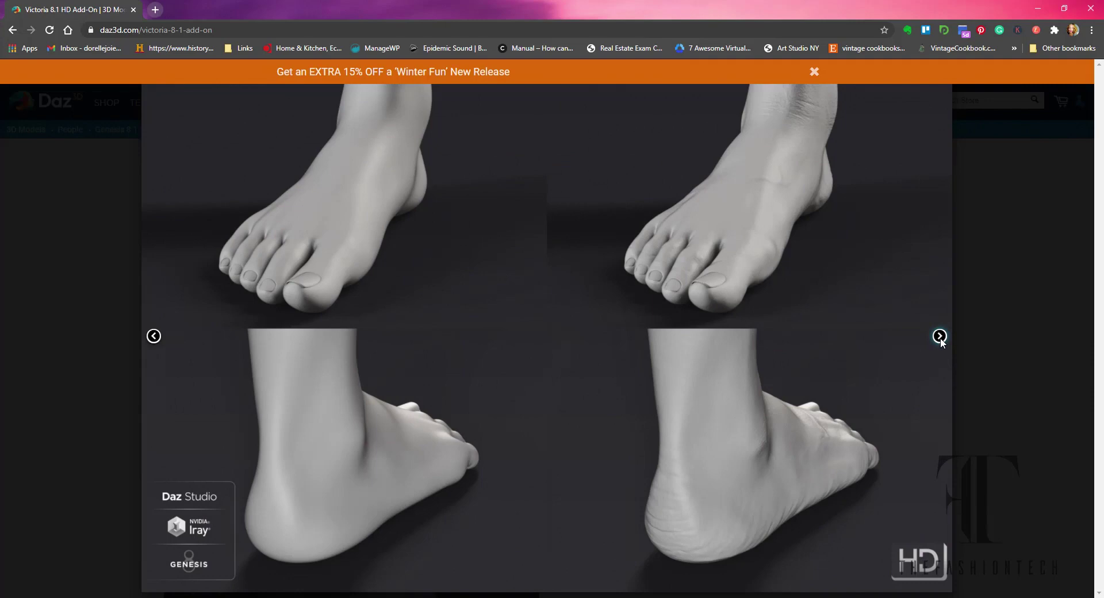
pyautogui.click(940, 337)
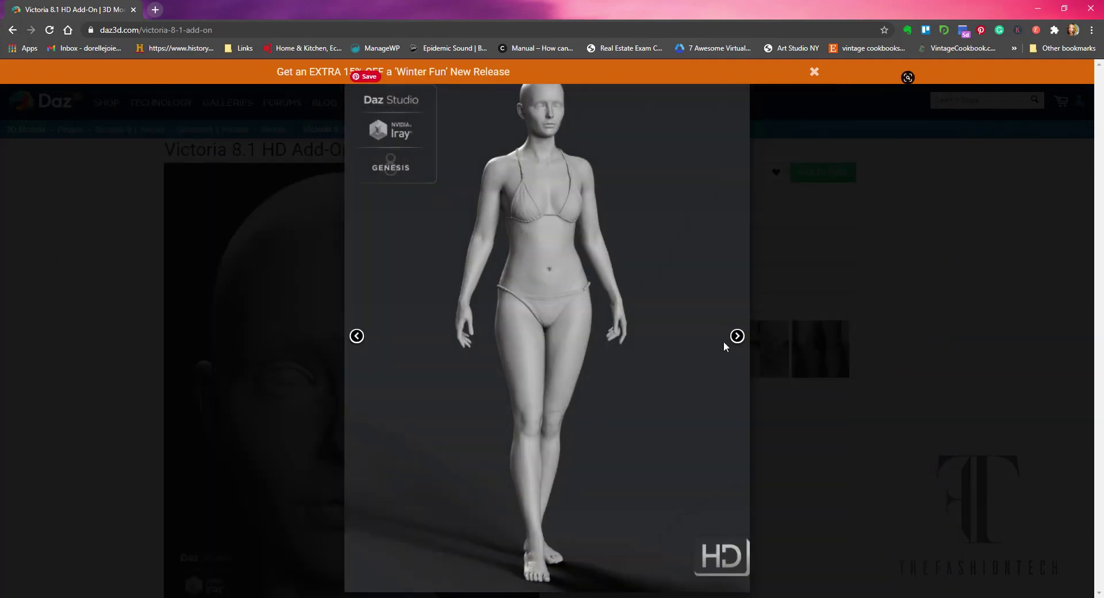
# View the Victoria 8.1 HD Add-On's full-body back preview, close the enlarged images and look over the product page.
pyautogui.click(736, 337)
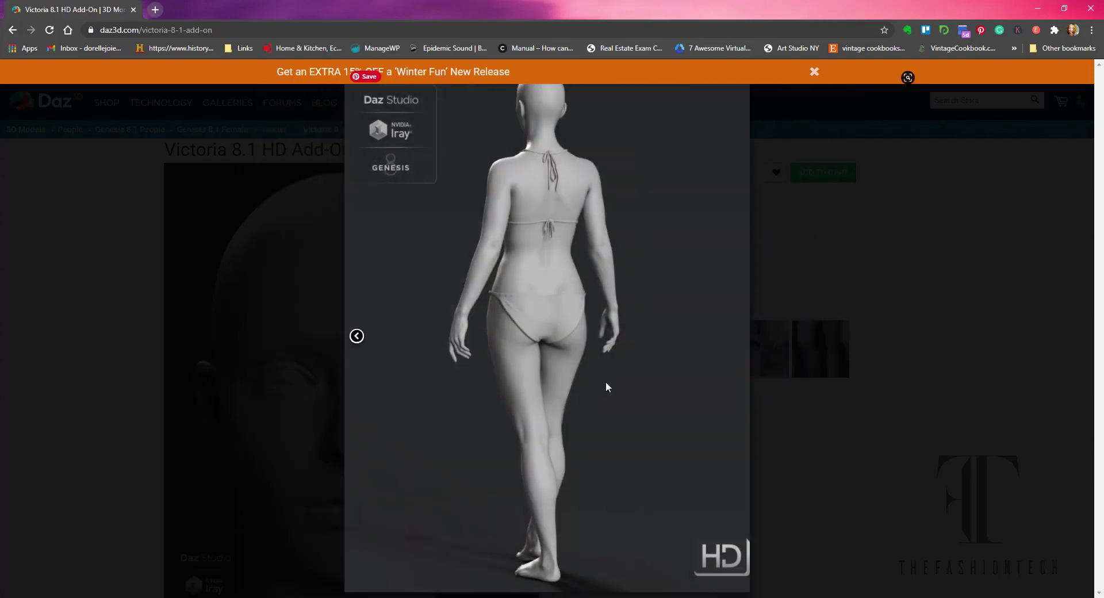
pyautogui.click(815, 478)
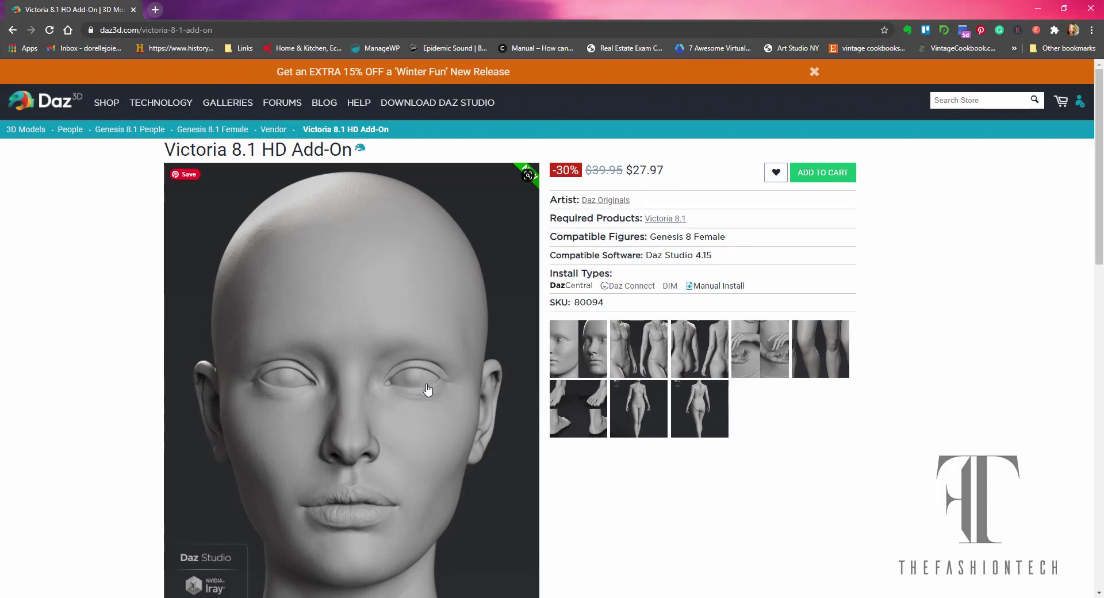
pyautogui.scroll(-2, 426, 390)
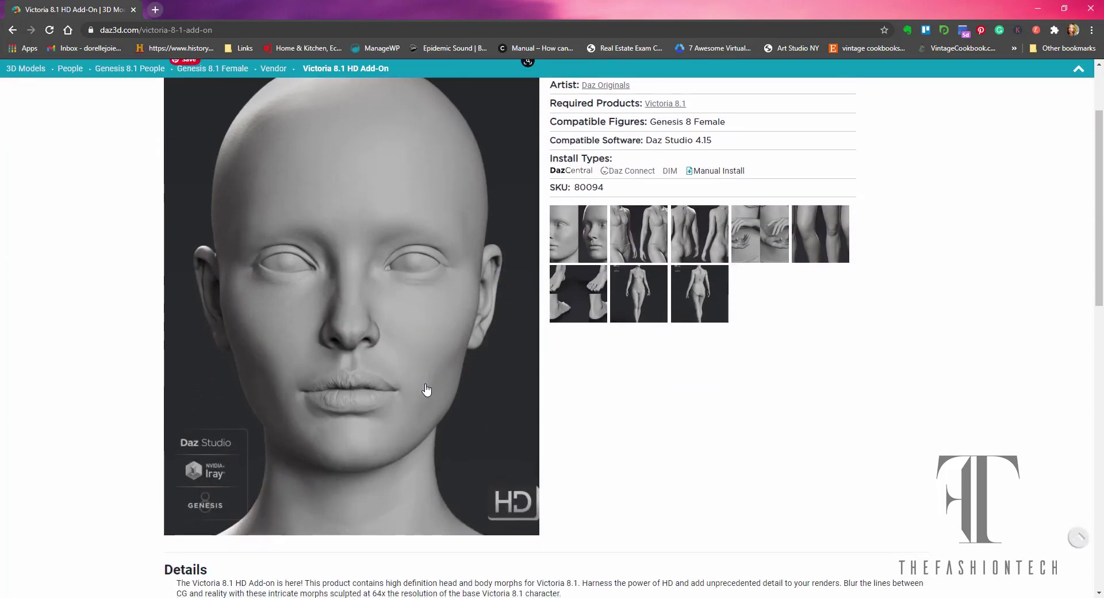
pyautogui.scroll(-1, 426, 389)
pyautogui.scroll(3, 426, 389)
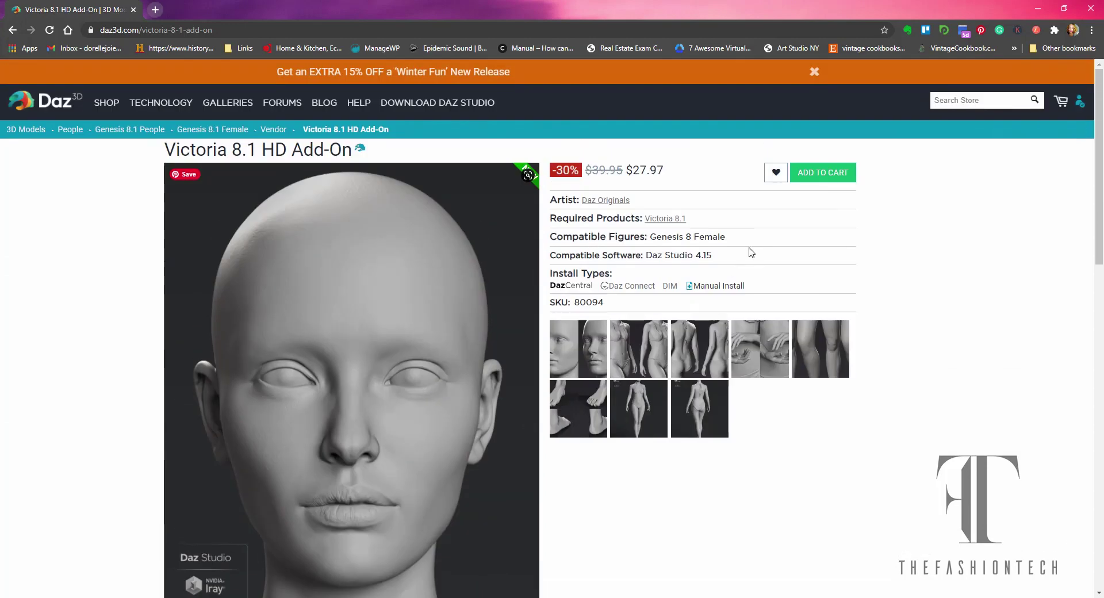
# Return to the Daz 3D shop and open the Victoria 8.1 product page from What's Hot to see its preview gallery.
pyautogui.click(107, 104)
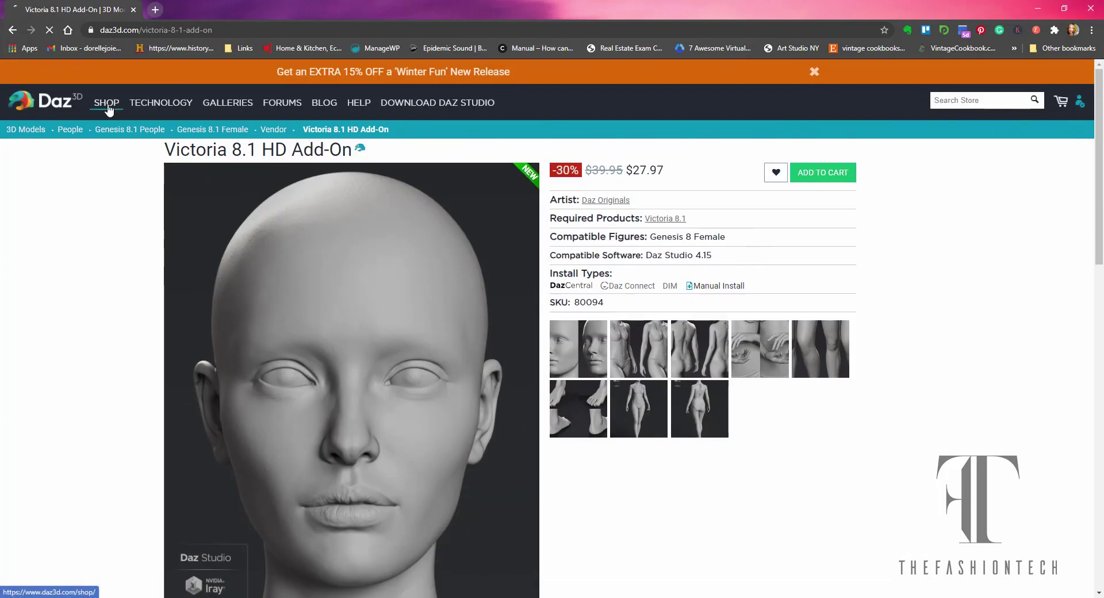
pyautogui.scroll(-3, 47, 253)
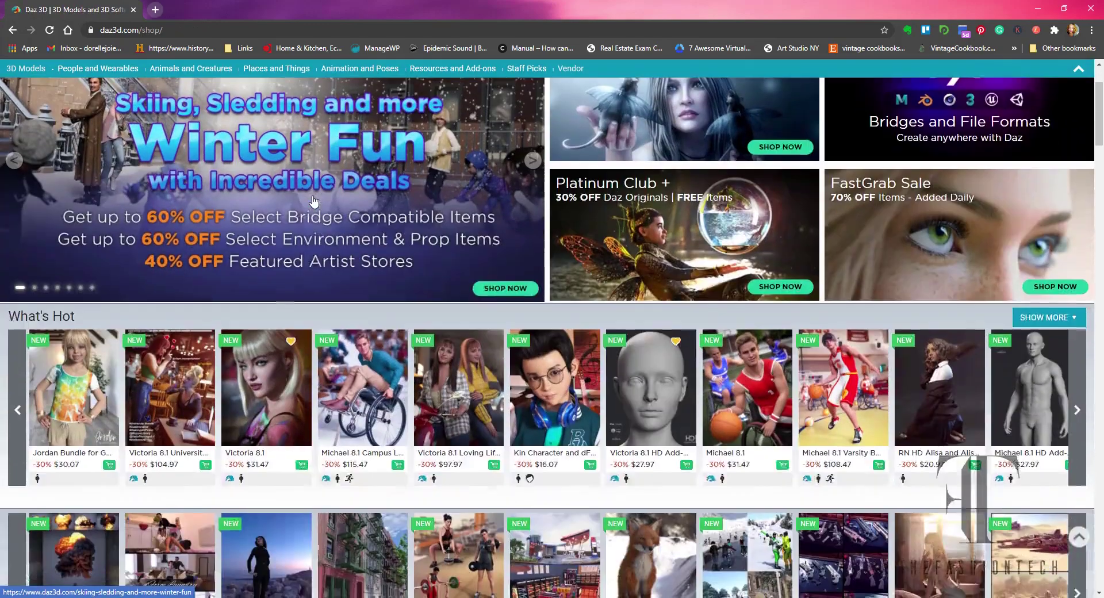
pyautogui.click(266, 364)
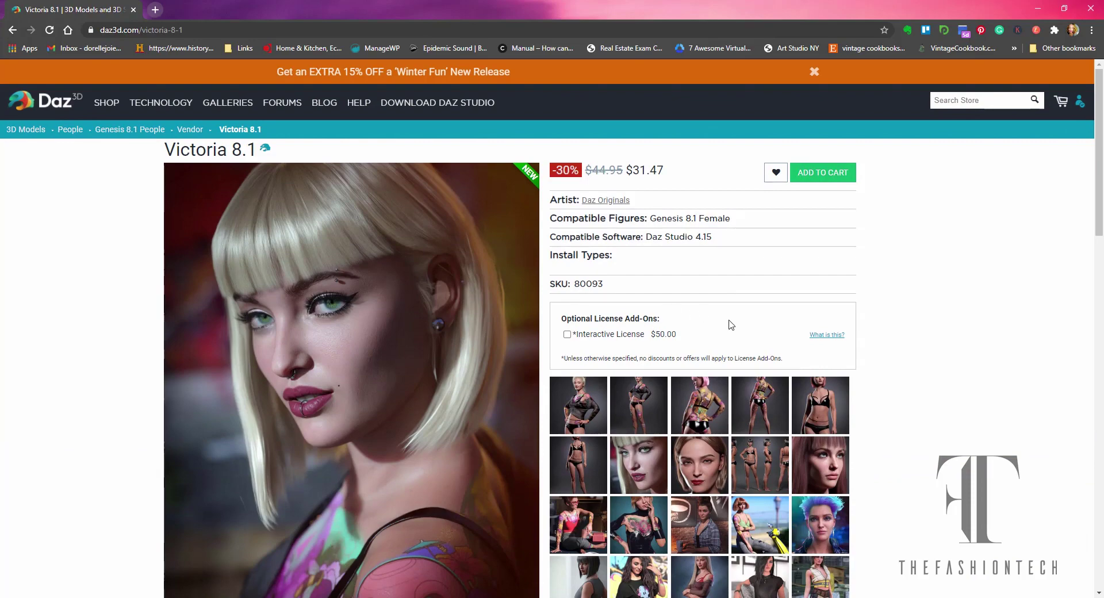
pyautogui.scroll(-3, 730, 324)
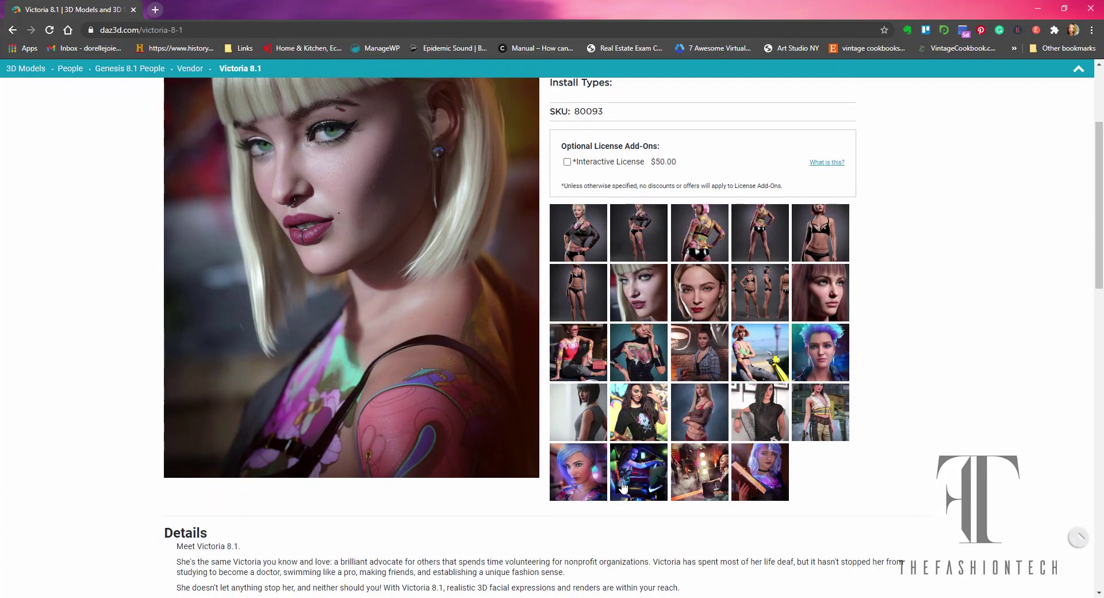
# Examine the last four enlarged preview images of Victoria 8.1, starting with the blue-haired portrait, and close the enlarged view.
pyautogui.click(561, 487)
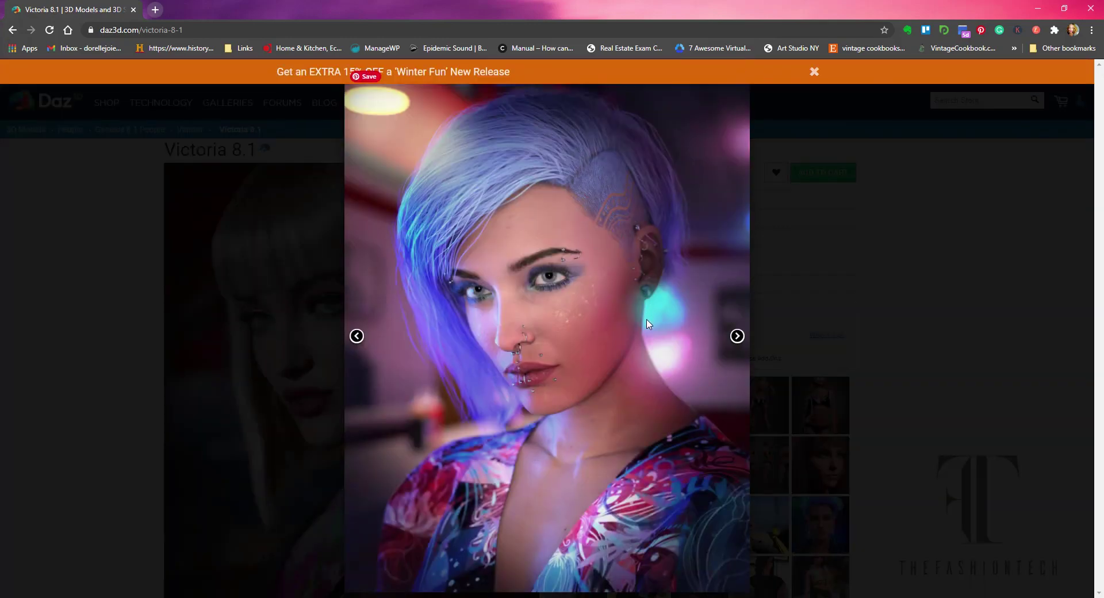
pyautogui.click(736, 337)
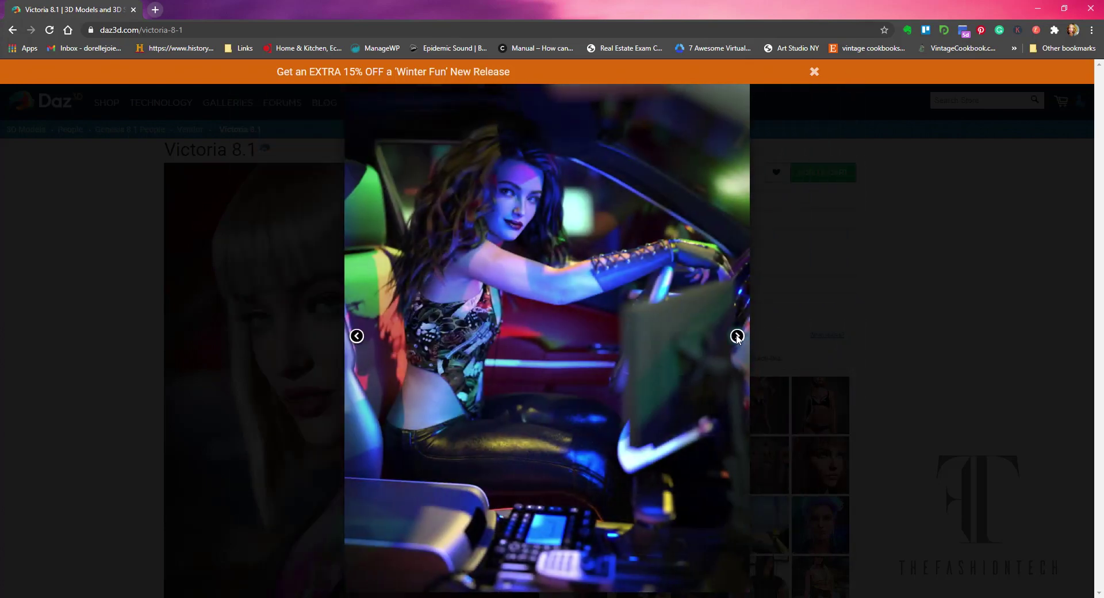
pyautogui.click(736, 336)
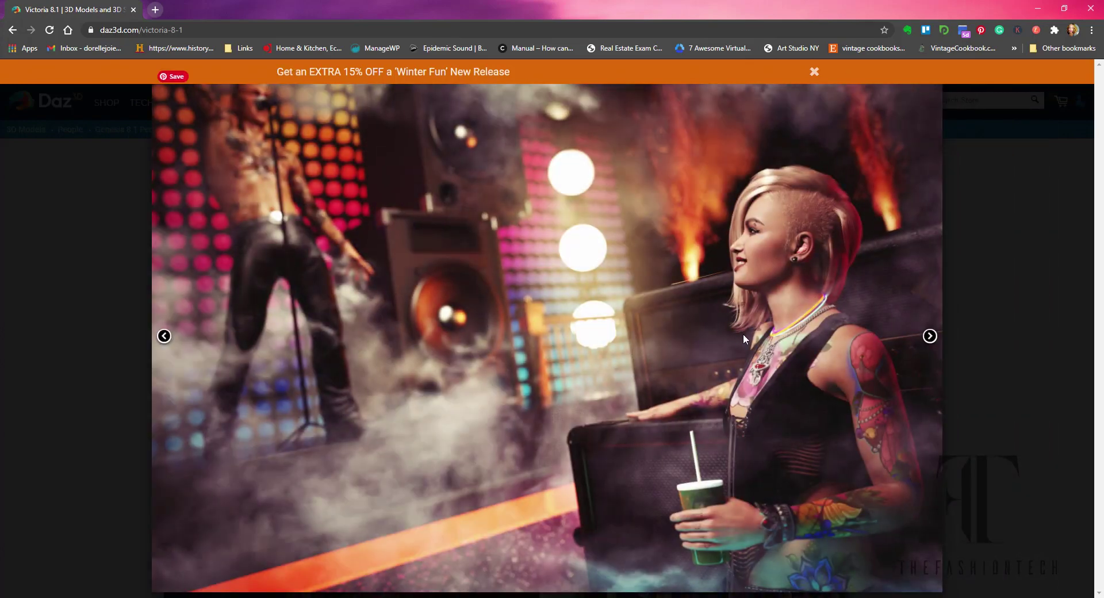
pyautogui.click(930, 336)
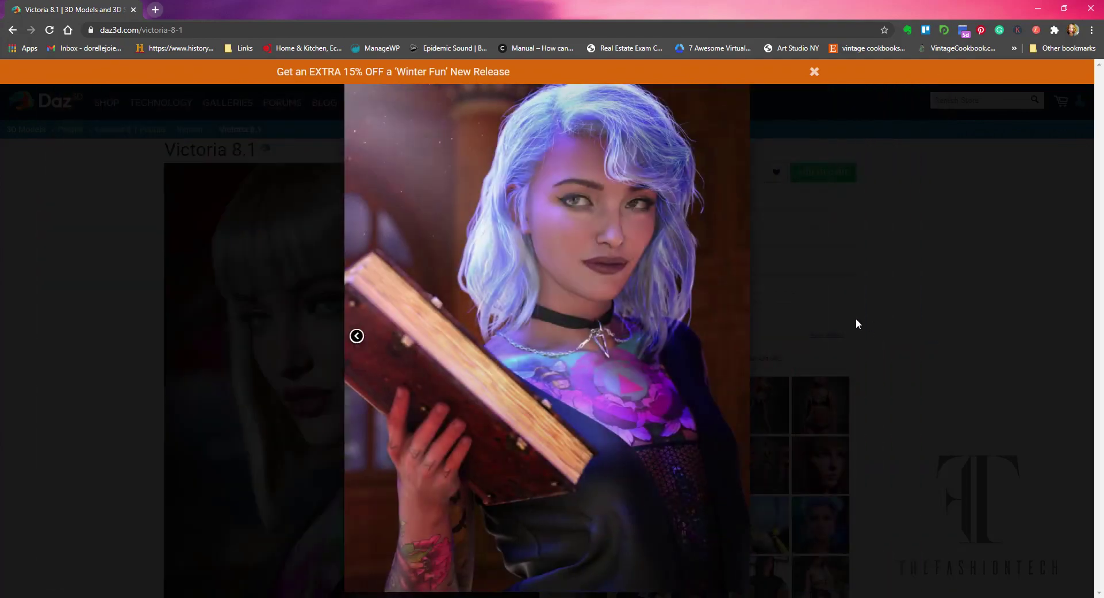
pyautogui.click(905, 299)
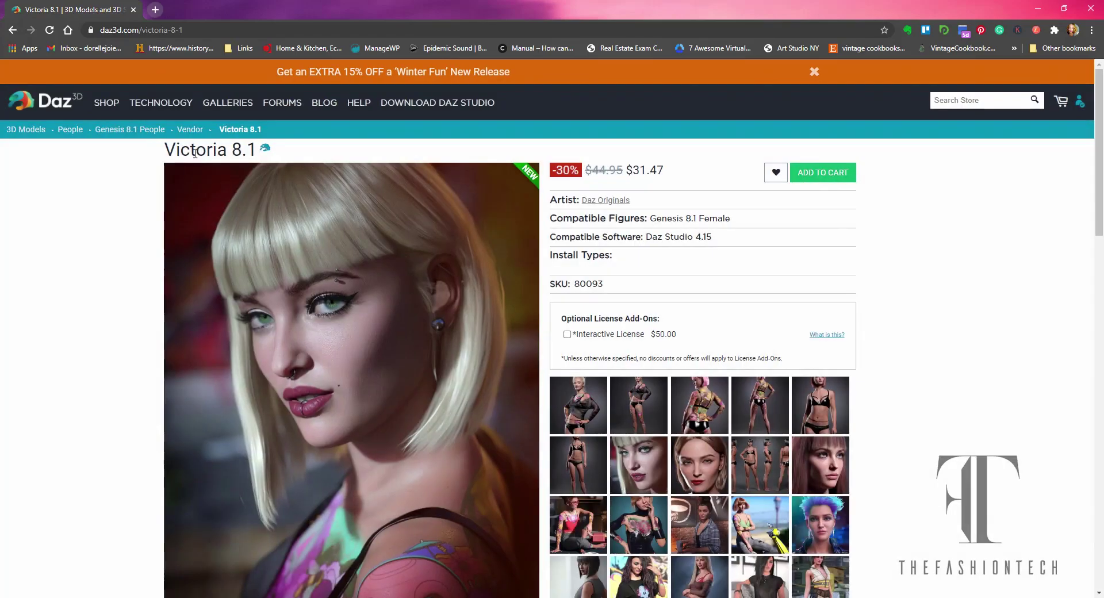
# Go back to the shop's 3D Models page and browse the What's Hot and New Arrivals products.
pyautogui.click(11, 132)
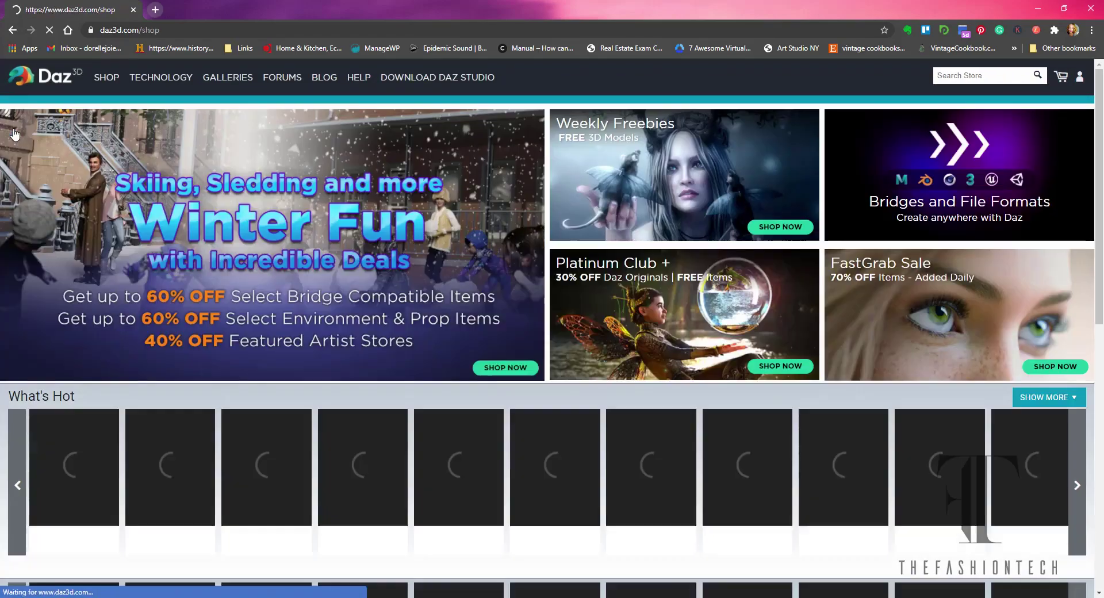
pyautogui.scroll(-4, 496, 260)
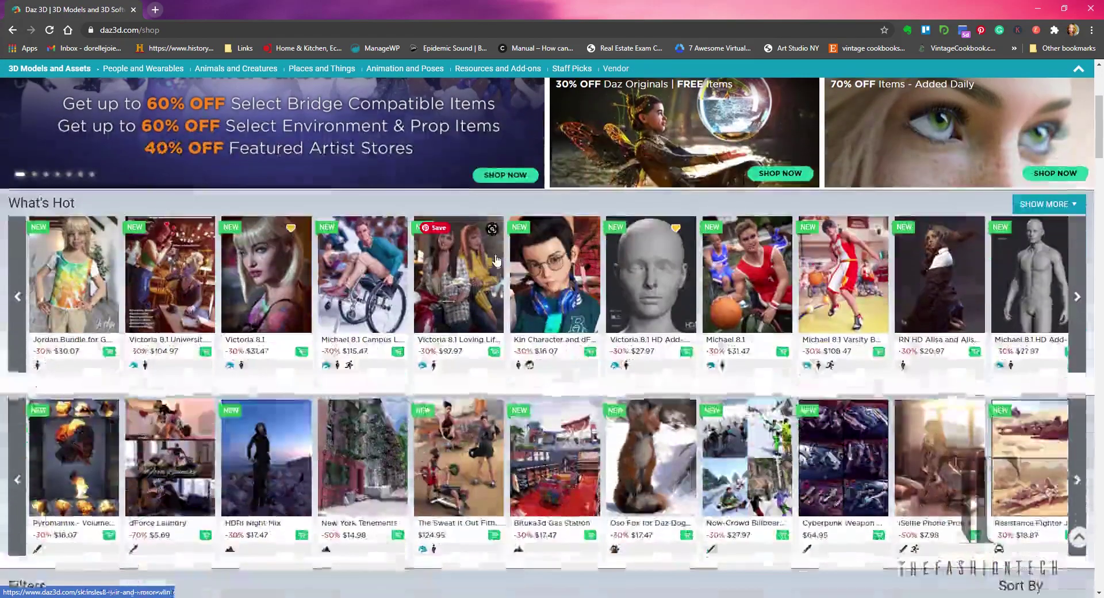
pyautogui.scroll(-7, 500, 255)
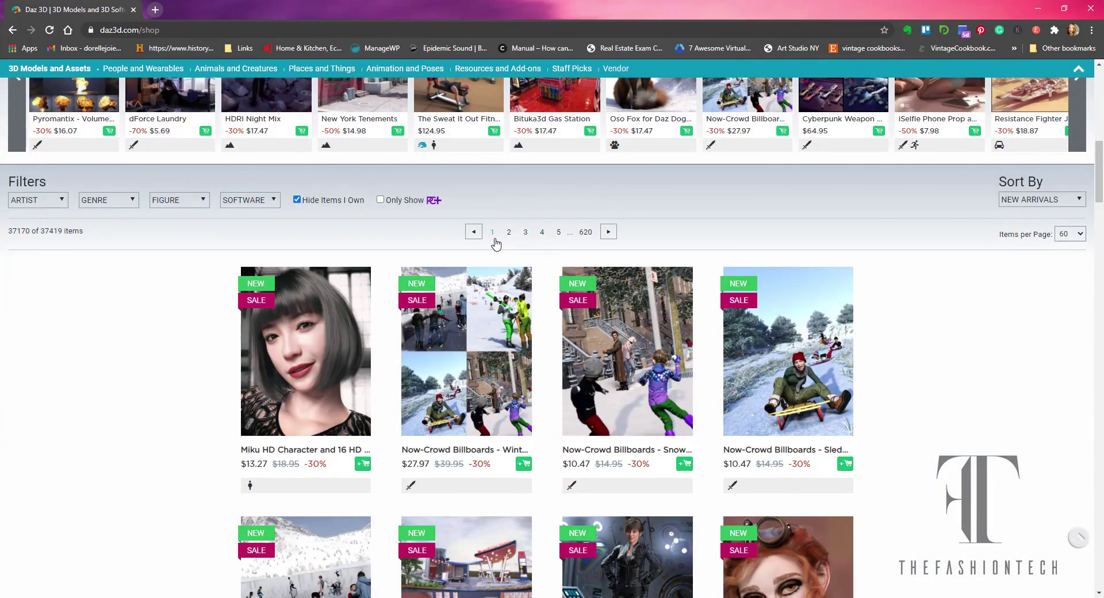
pyautogui.scroll(-3, 566, 341)
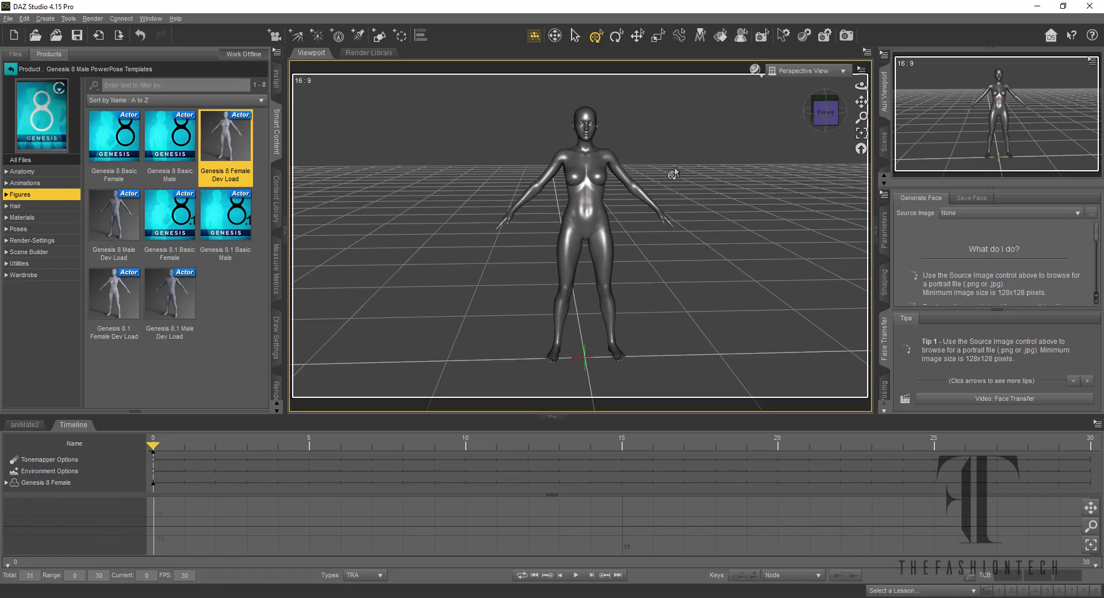
# Switch back to DAZ Studio and inspect the Genesis 8 figure straight from the front in Perspective View.
pyautogui.moveTo(750, 114); pyautogui.dragTo(733, 138)
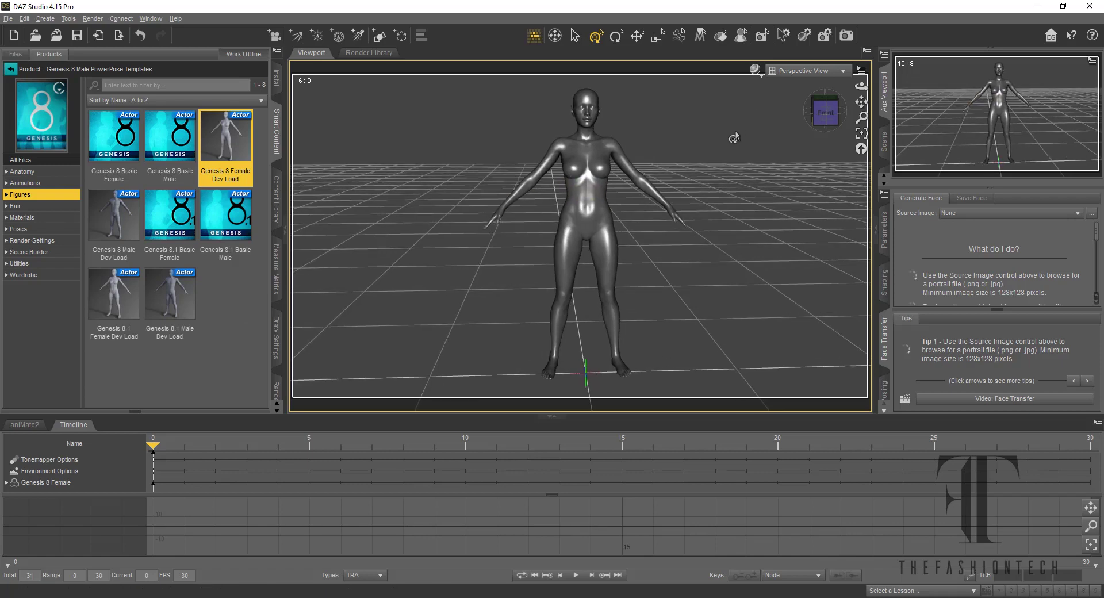
pyautogui.click(825, 113)
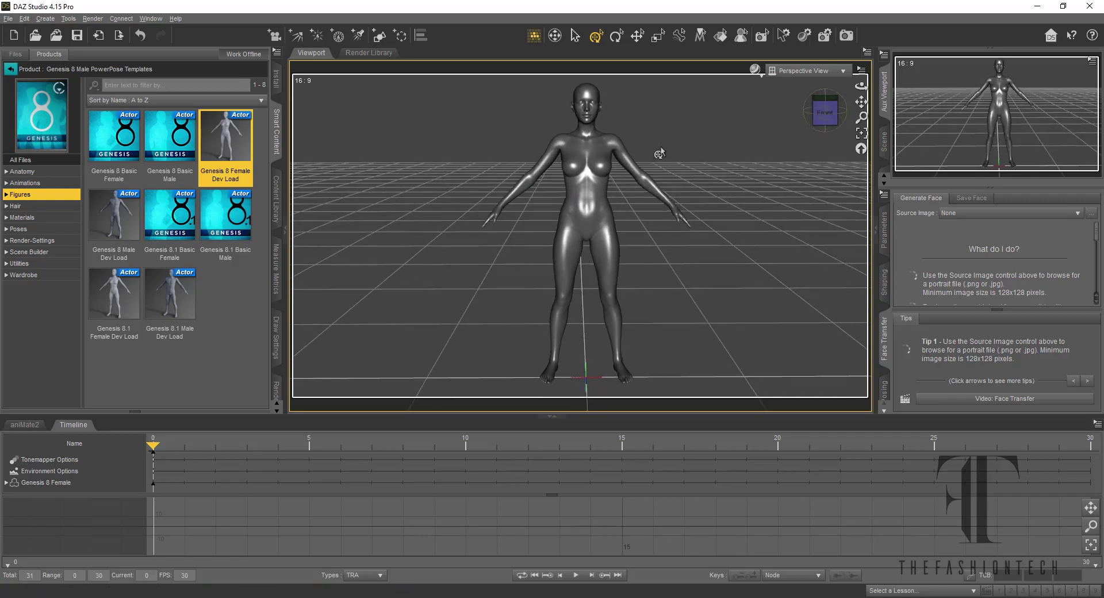
pyautogui.scroll(5, 660, 150)
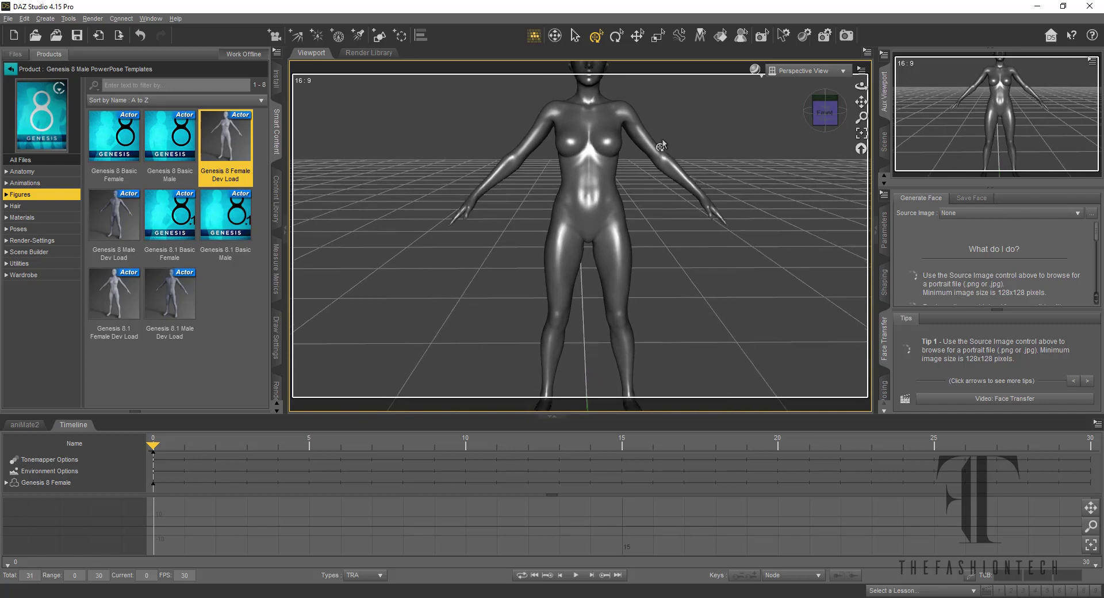
pyautogui.scroll(-4, 661, 146)
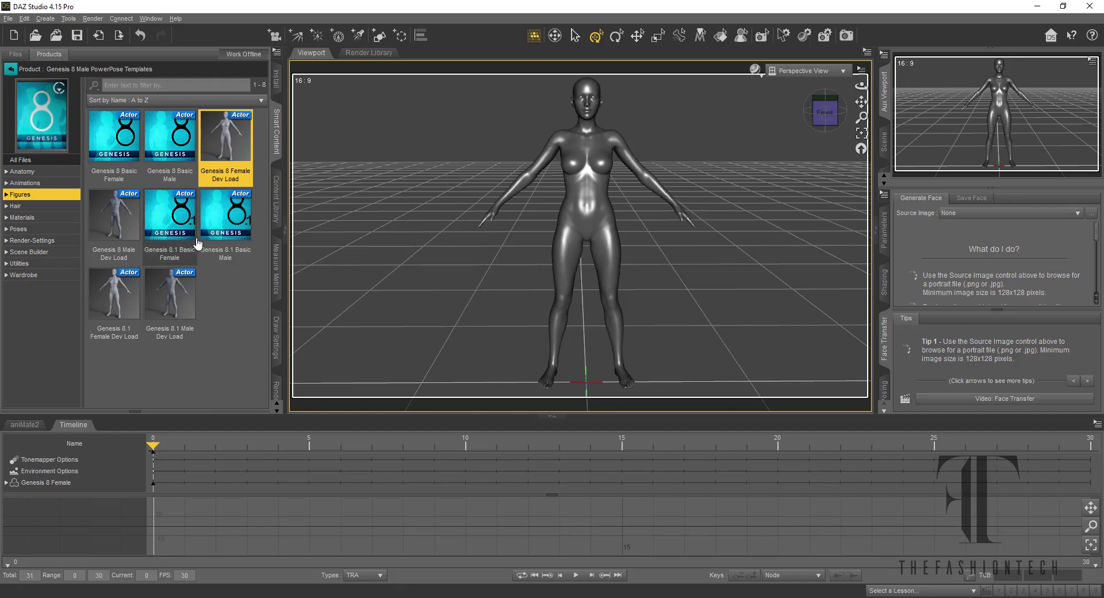
# Select Genesis 8 Female in the scene's node list and browse the compatible Figures products in Smart Content.
pyautogui.click(884, 151)
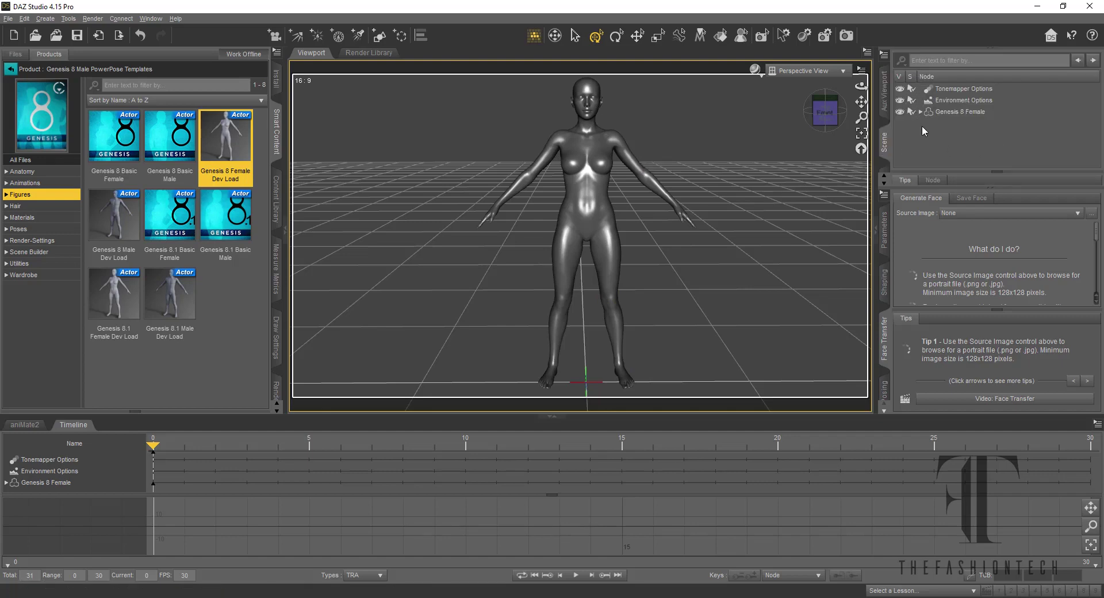
pyautogui.click(951, 112)
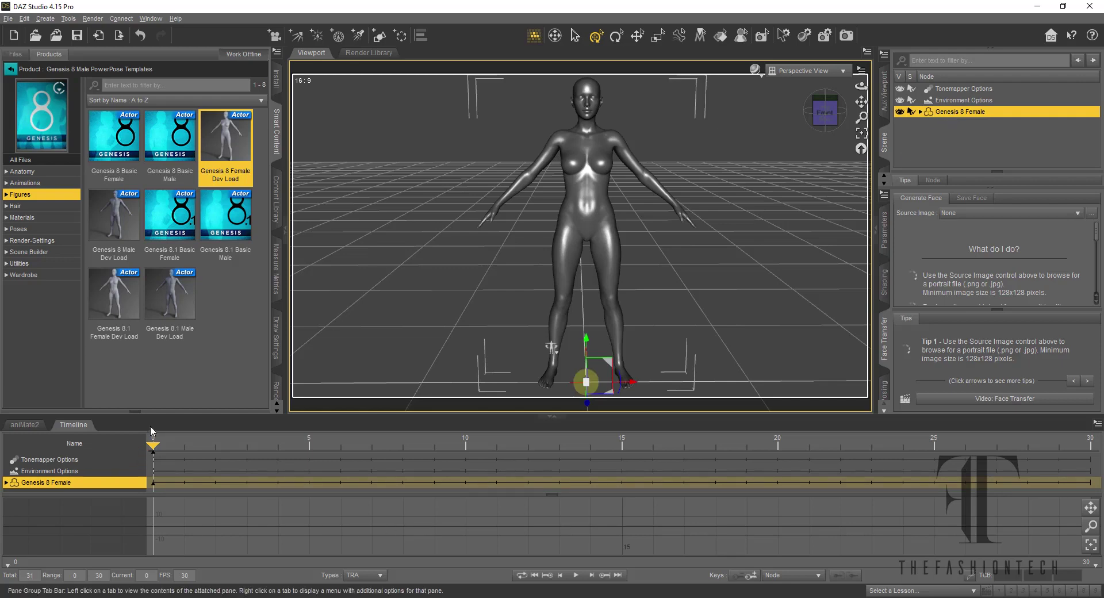
pyautogui.click(10, 69)
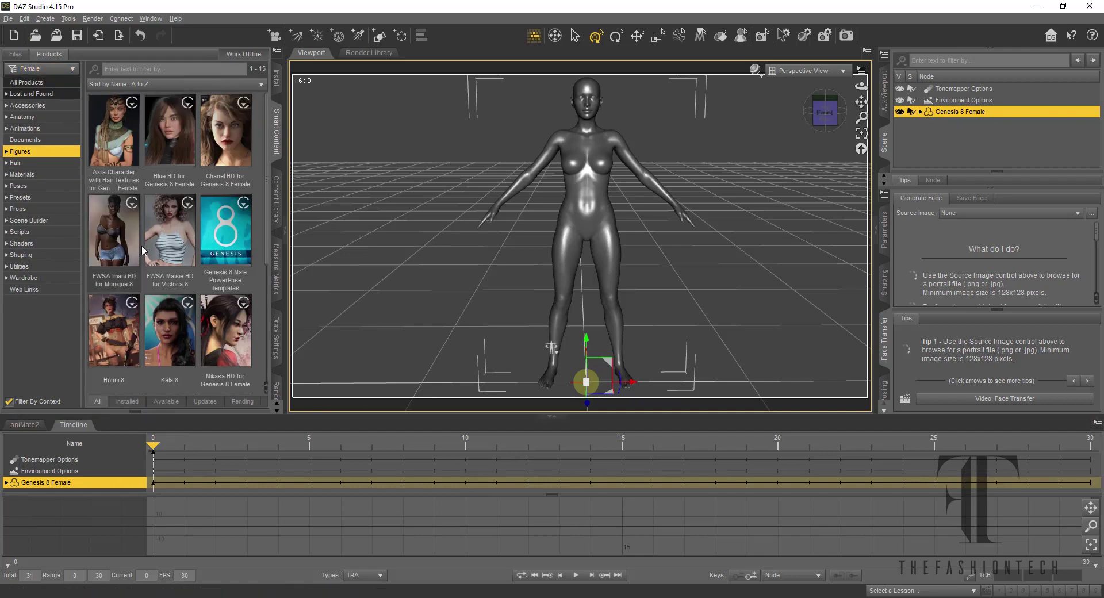
pyautogui.scroll(-3, 163, 202)
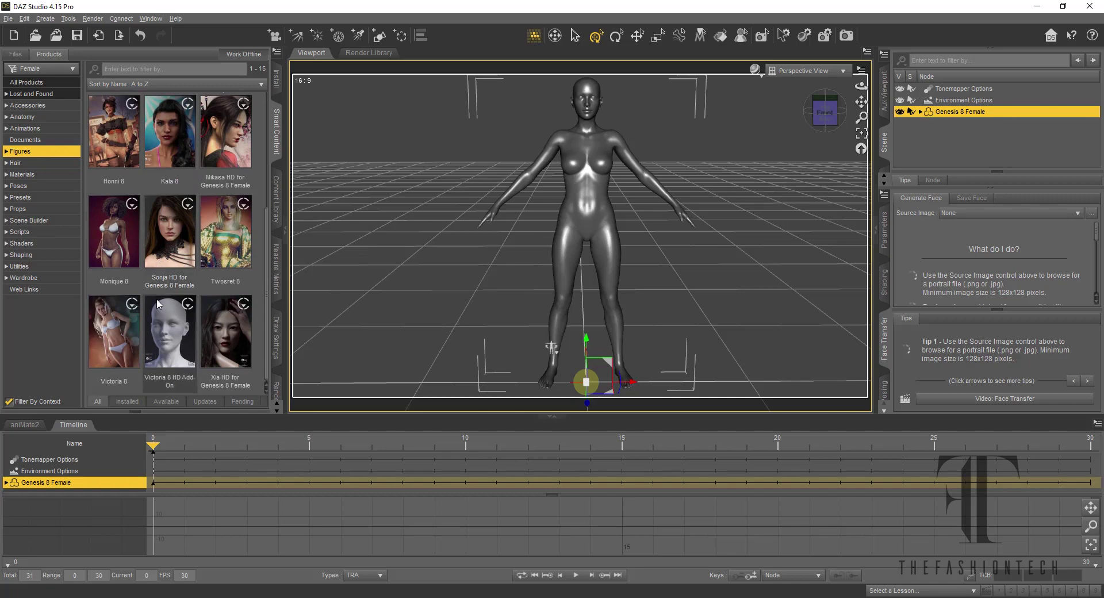
pyautogui.scroll(3, 158, 304)
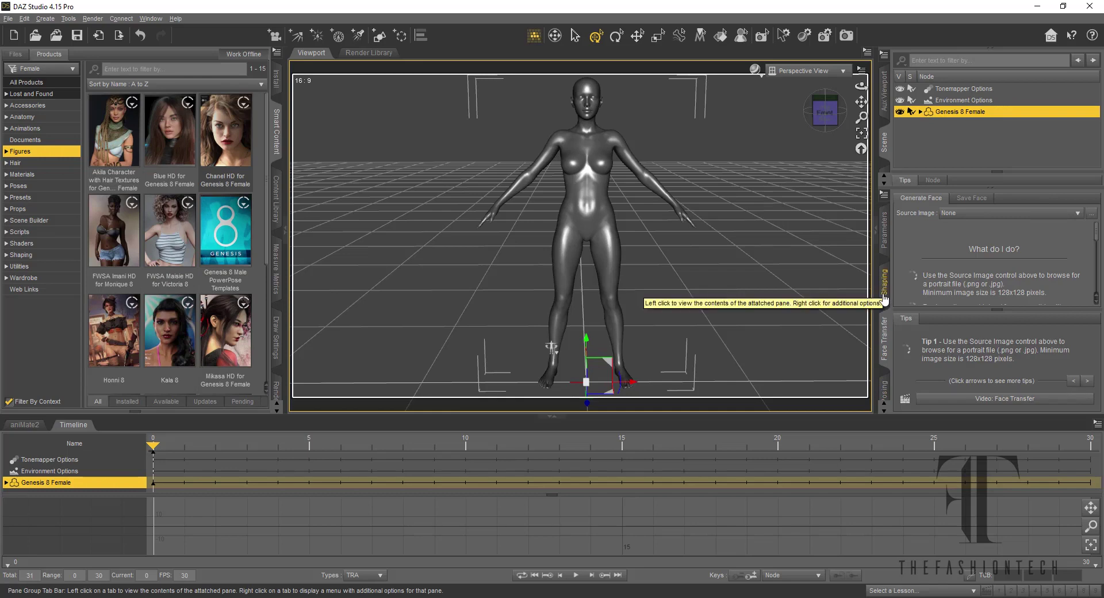
# Show the Full Body shaping morphs for Genesis 8 Female and collapse the timeline area to enlarge the viewport.
pyautogui.click(884, 293)
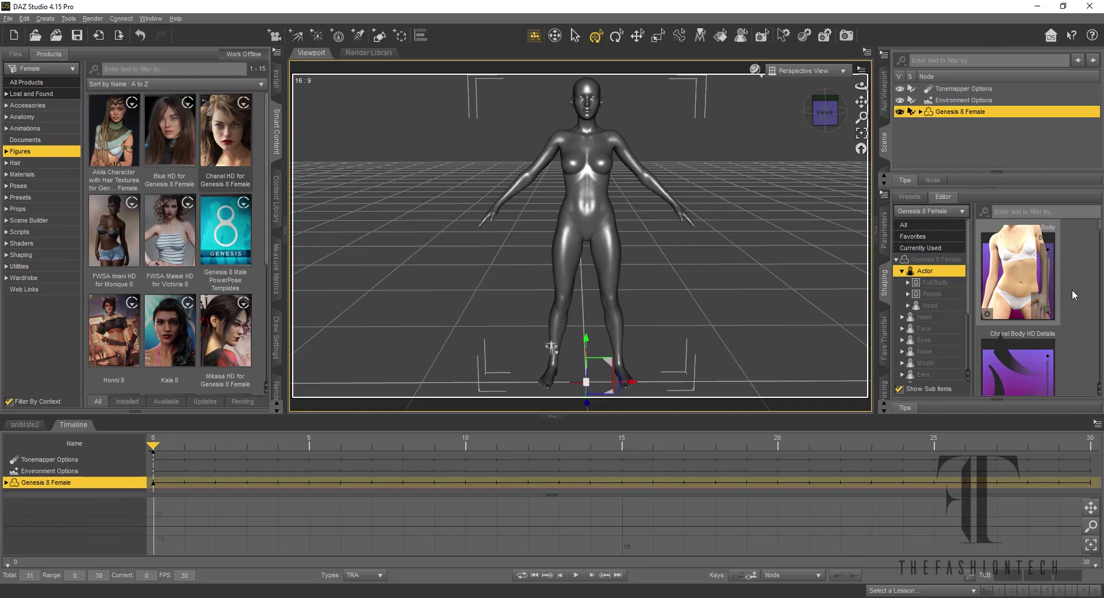
pyautogui.click(934, 283)
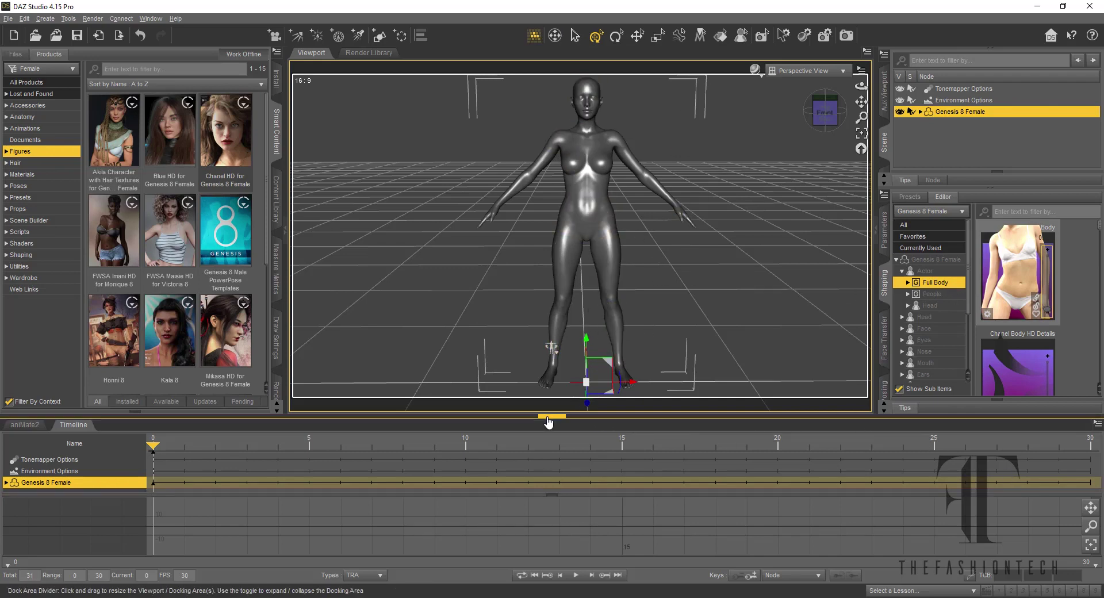
pyautogui.click(550, 417)
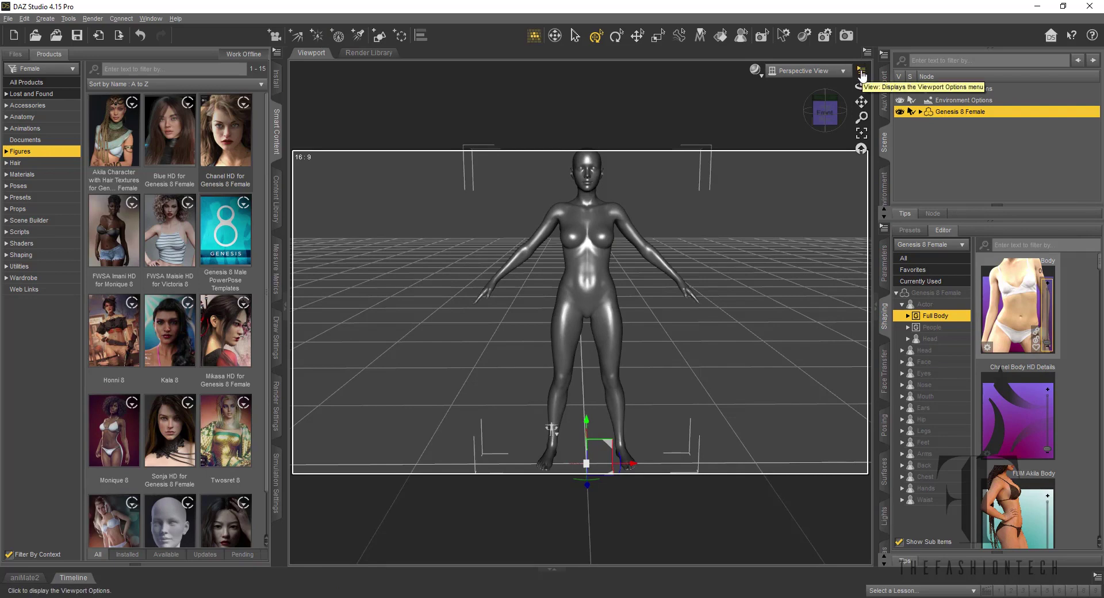
# Hide the aspect frame in the main viewport and bring the figure closer.
pyautogui.click(861, 72)
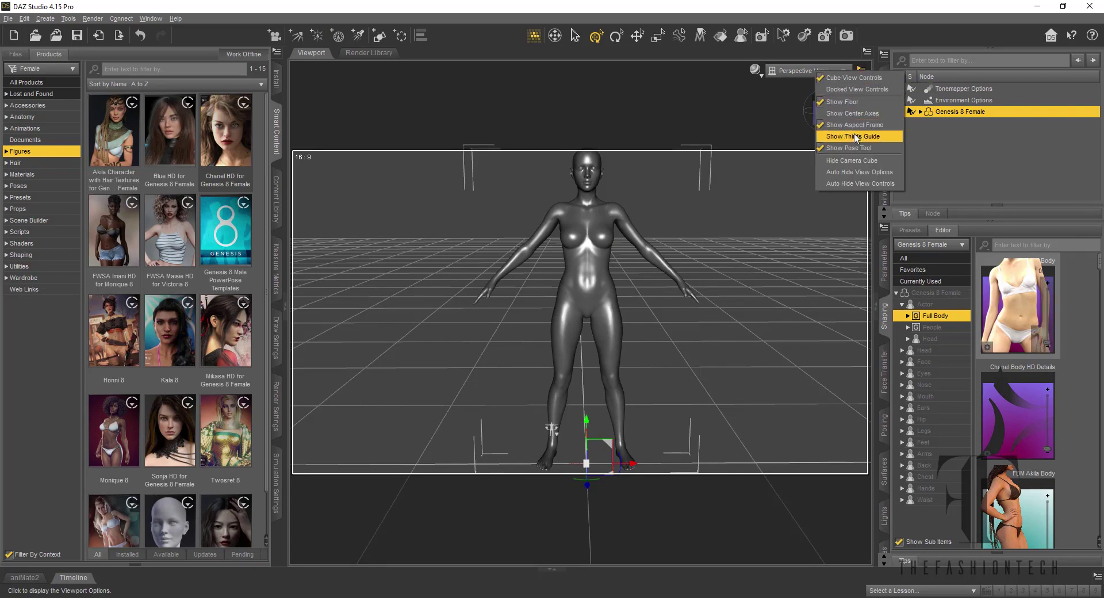
pyautogui.click(856, 126)
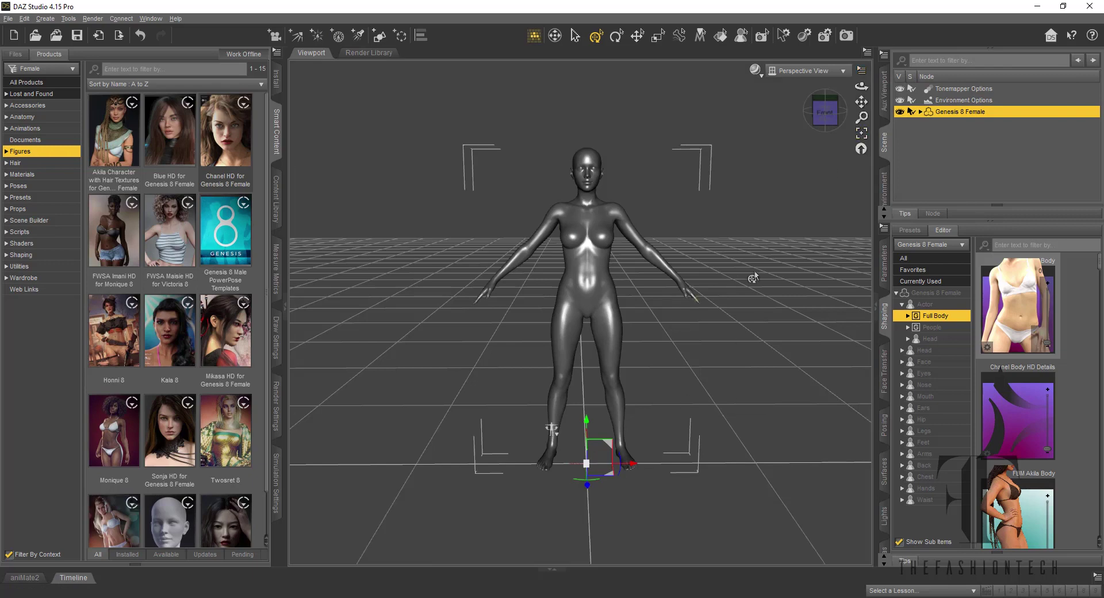
pyautogui.scroll(1, 758, 275)
pyautogui.scroll(1, 759, 275)
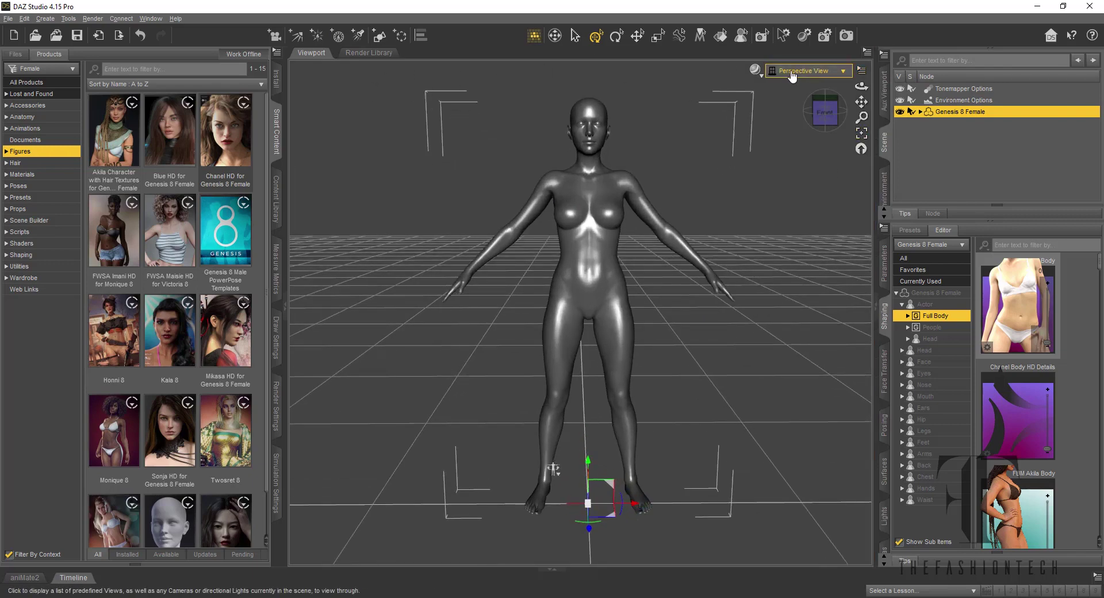
# View the Genesis 8 figure through the predefined Front, Left, Right and Top camera views in turn.
pyautogui.click(791, 74)
pyautogui.click(792, 92)
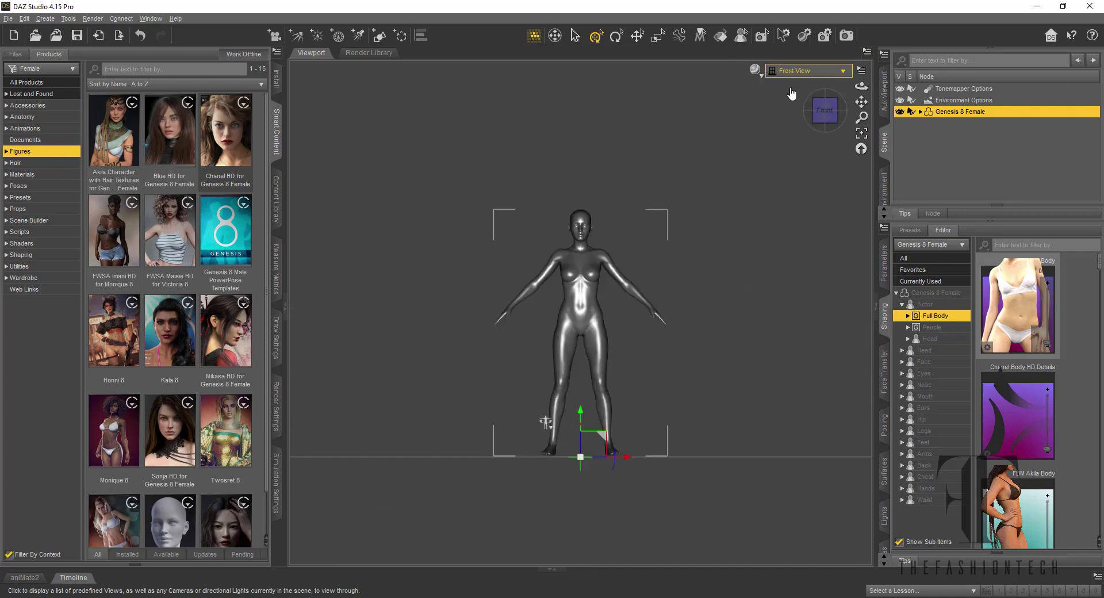
pyautogui.click(804, 71)
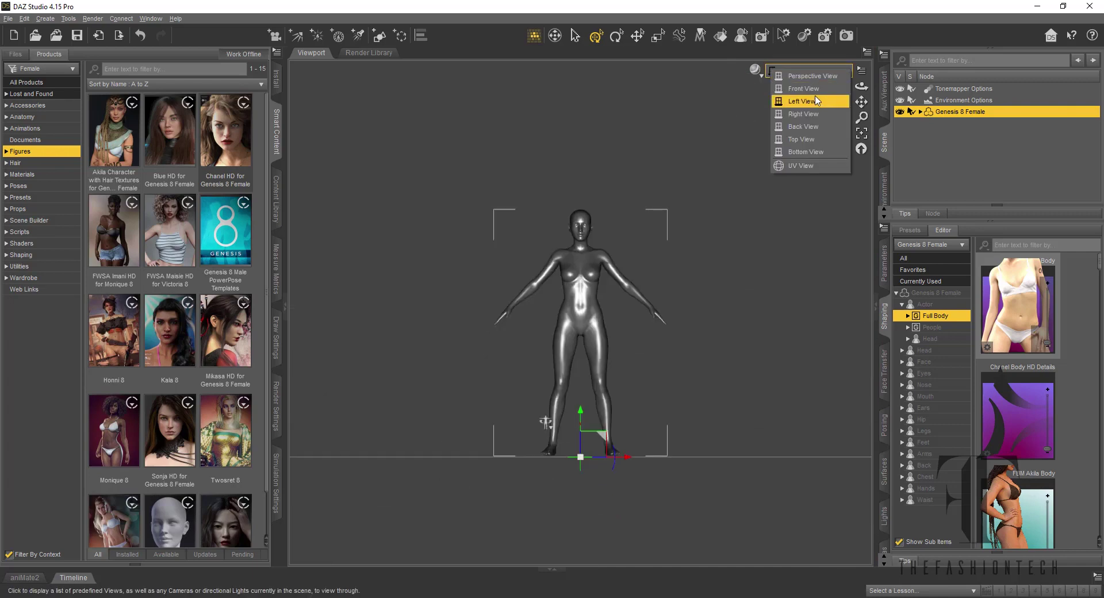
pyautogui.click(814, 102)
pyautogui.click(816, 71)
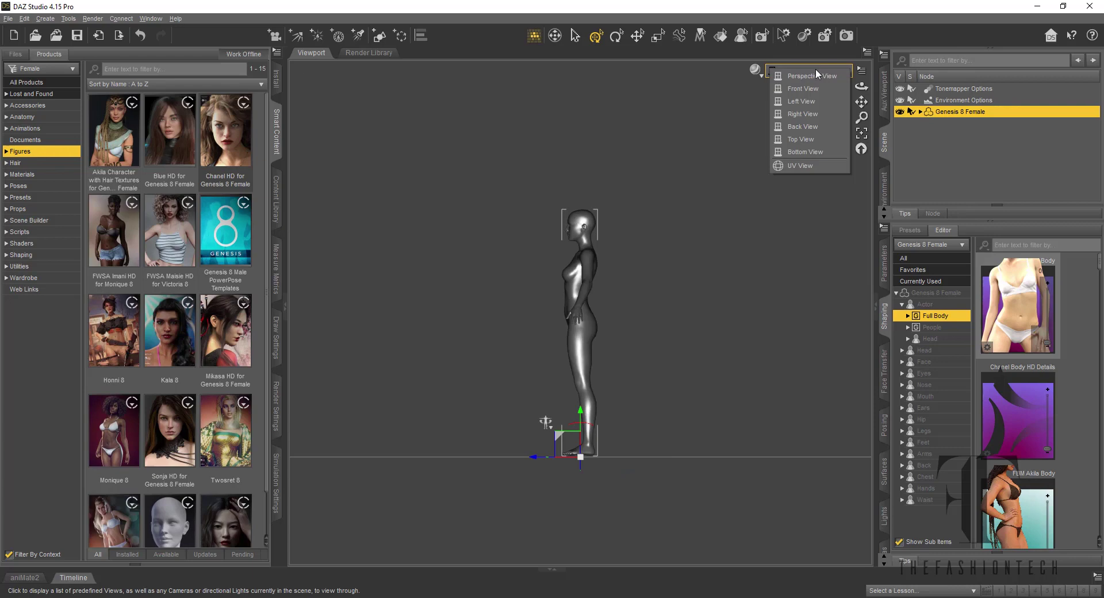
pyautogui.click(816, 114)
pyautogui.click(812, 72)
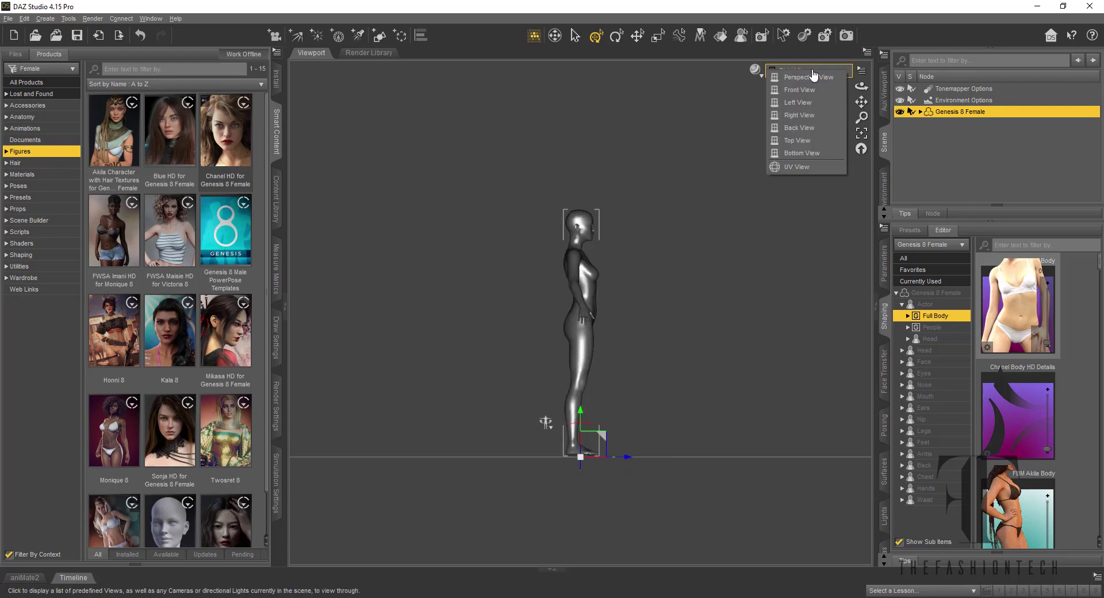
pyautogui.click(814, 141)
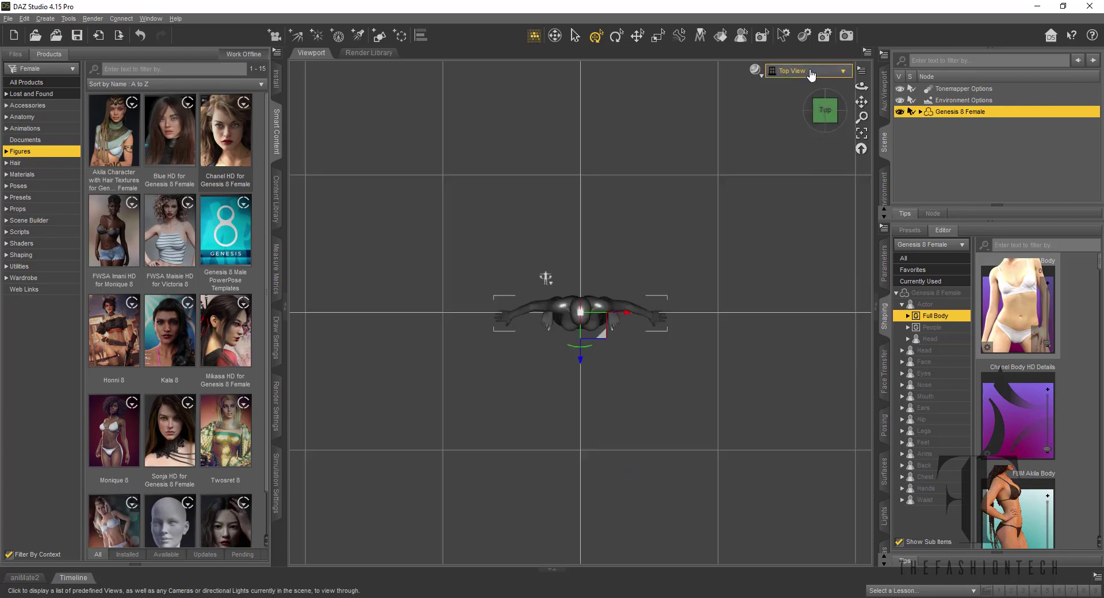
# Check the figure in Top View and Back View and return the viewport to Perspective View.
pyautogui.click(810, 71)
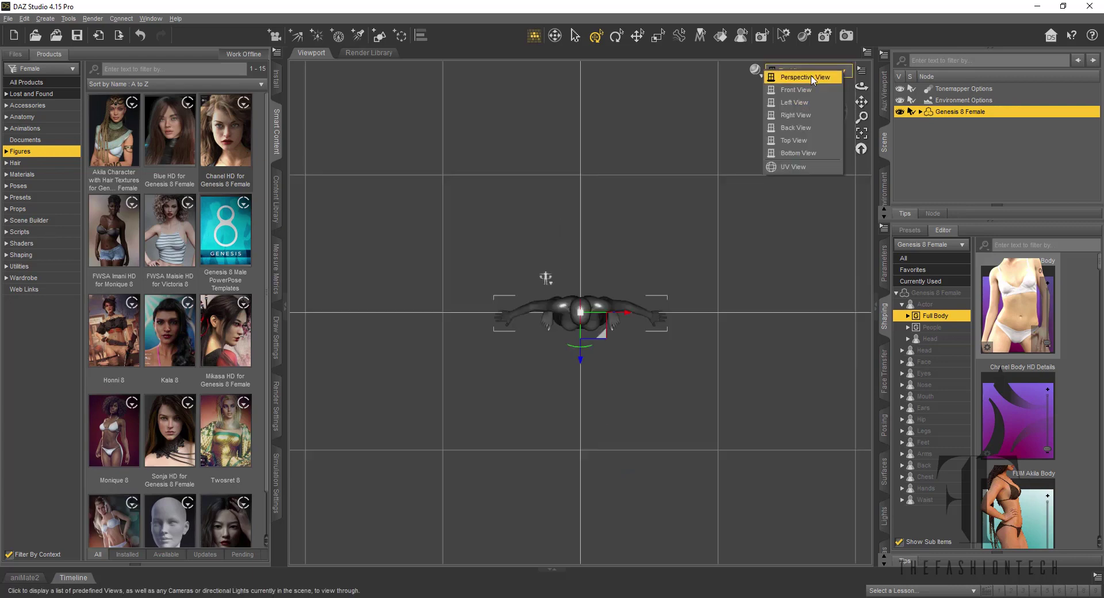
pyautogui.click(801, 142)
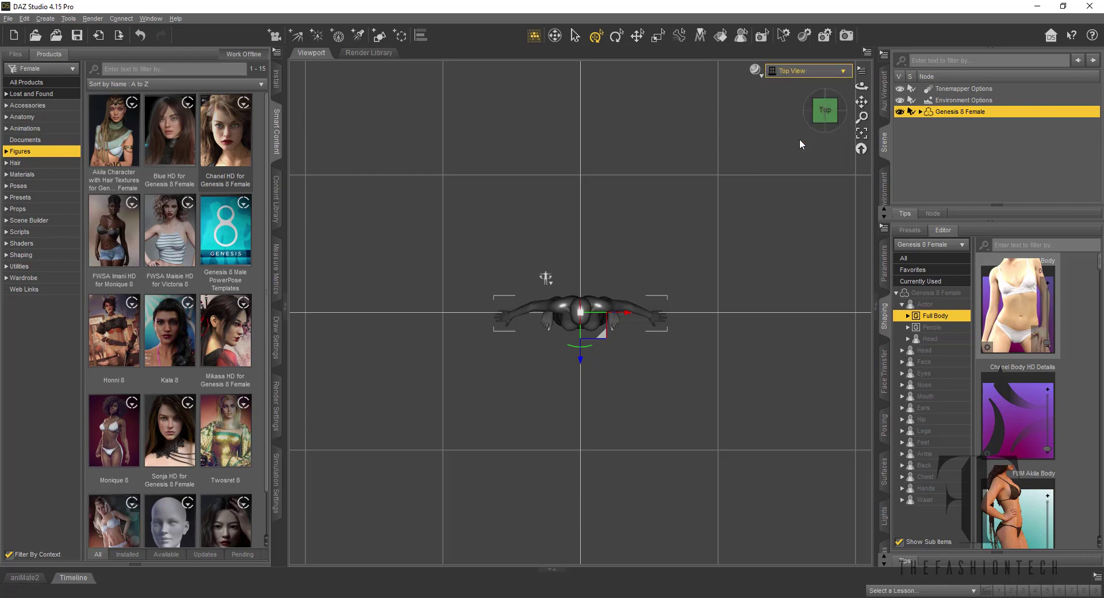
pyautogui.click(791, 71)
pyautogui.click(789, 127)
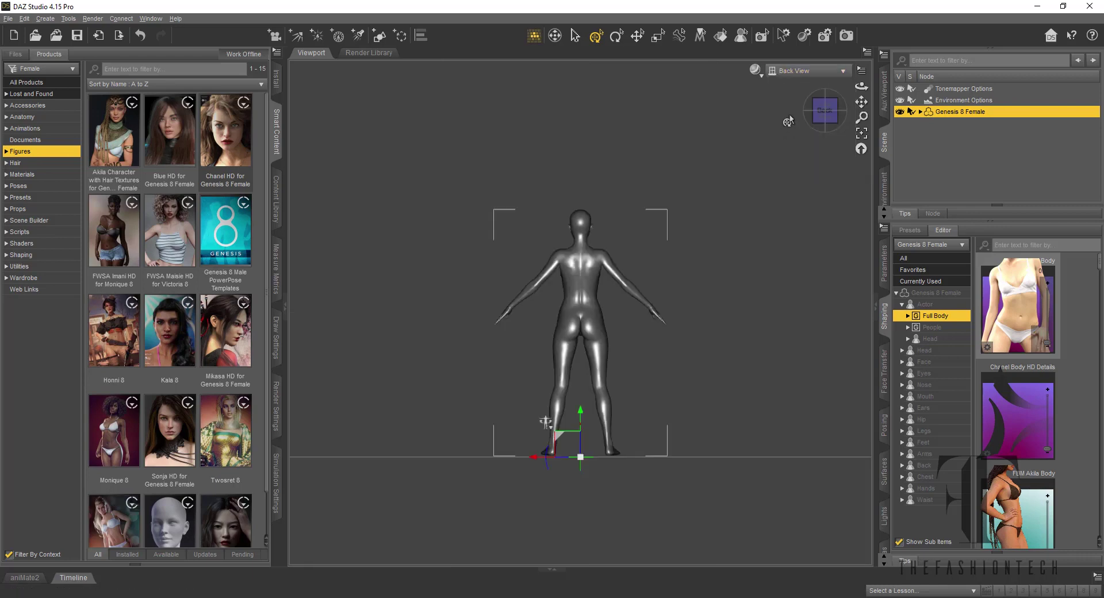
pyautogui.click(795, 71)
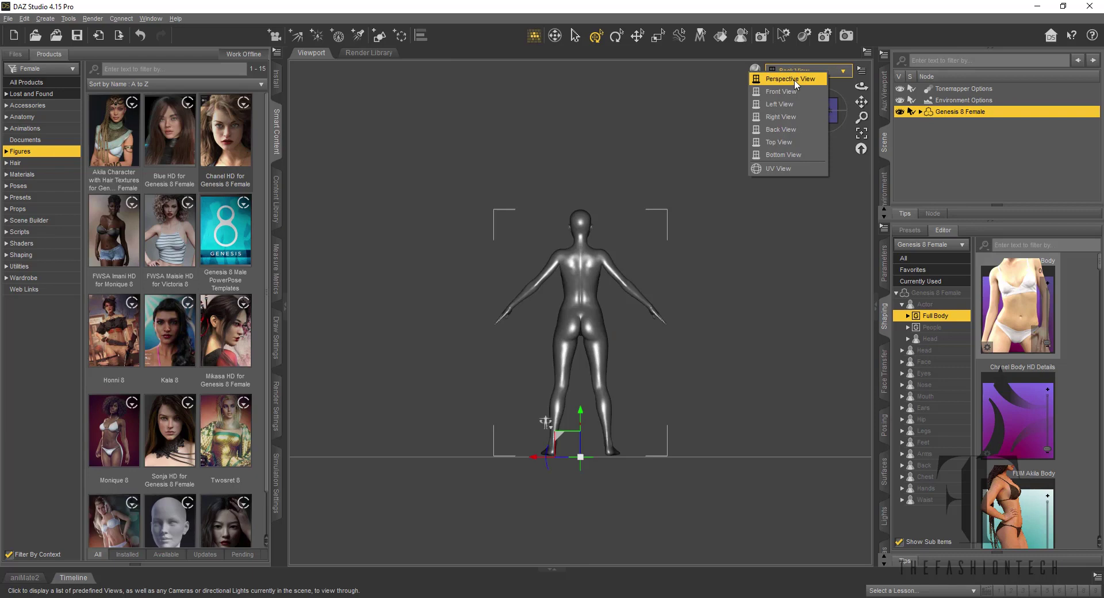
pyautogui.click(791, 79)
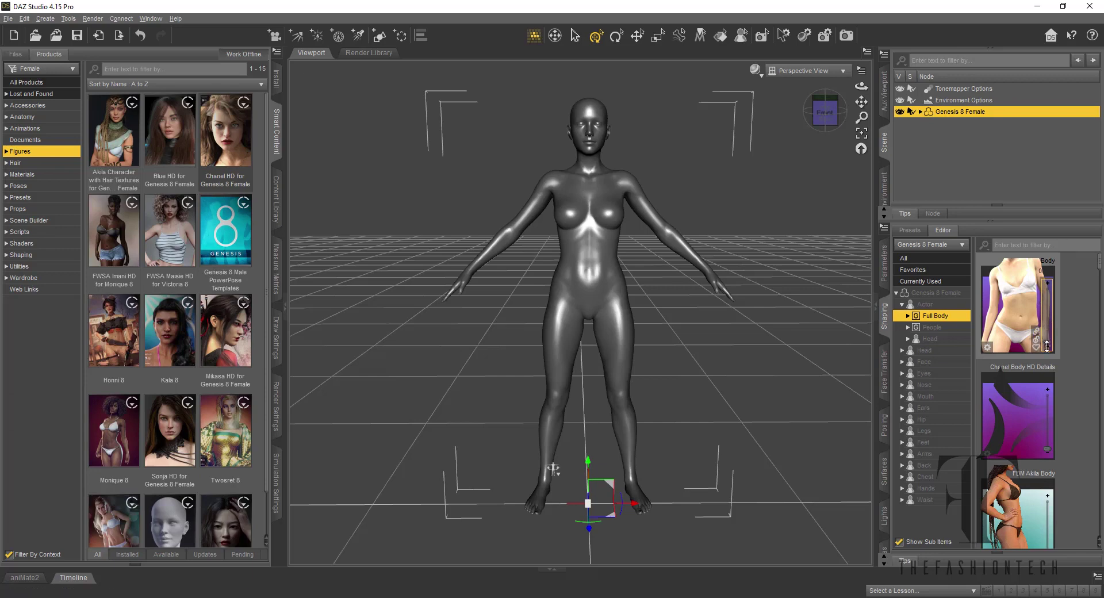
# Try the Chanel Body morph at full strength on the Genesis 8 figure and reset it to zero.
pyautogui.moveTo(1050, 343); pyautogui.dragTo(1039, 236)
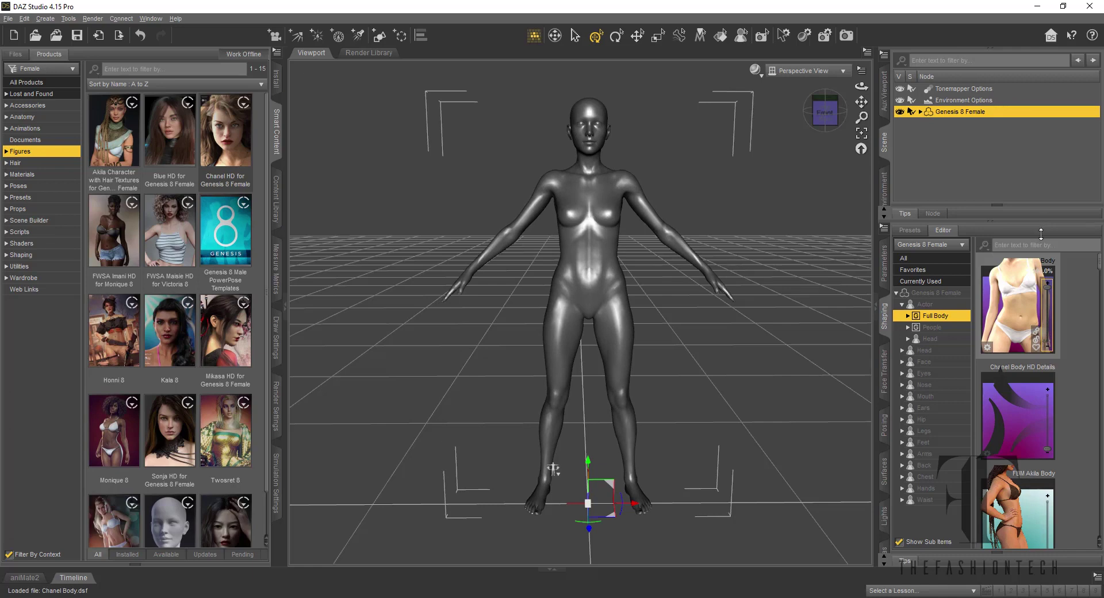
pyautogui.moveTo(1041, 284); pyautogui.dragTo(1043, 341)
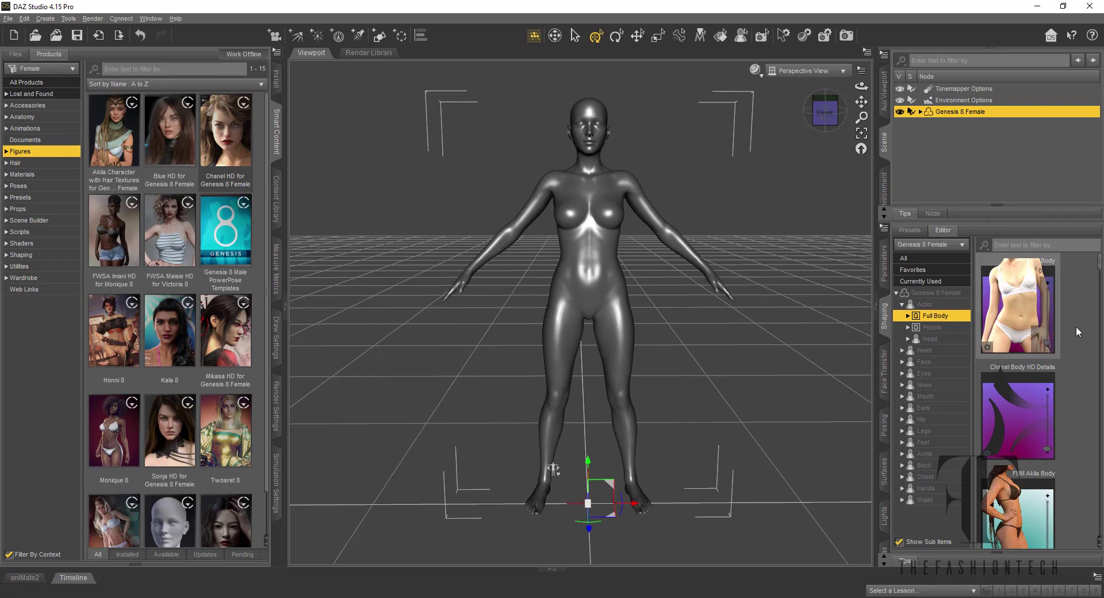
pyautogui.scroll(-3, 1078, 332)
pyautogui.scroll(3, 1078, 332)
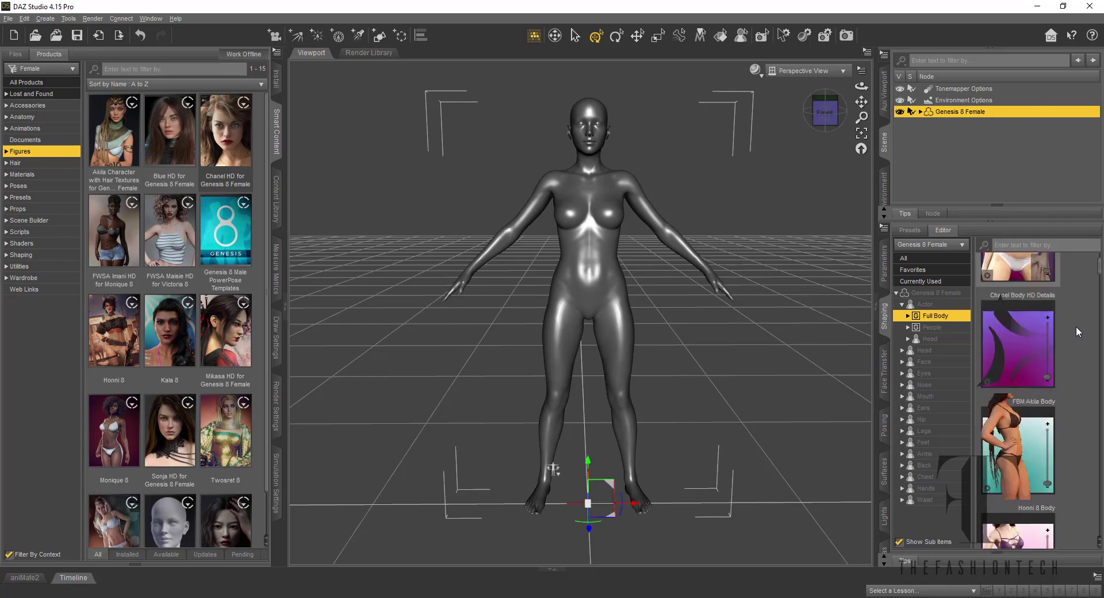
pyautogui.moveTo(1046, 345)
pyautogui.mouseDown()
pyautogui.moveTo(1050, 293)
pyautogui.moveTo(1048, 362)
pyautogui.mouseUp()
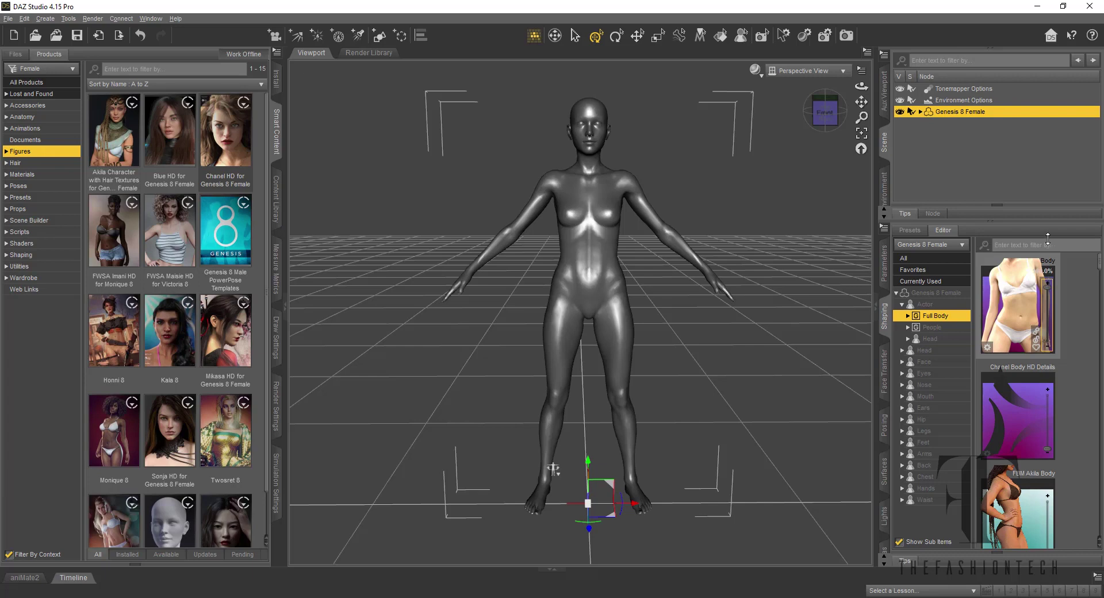
pyautogui.moveTo(1048, 239); pyautogui.dragTo(1047, 368)
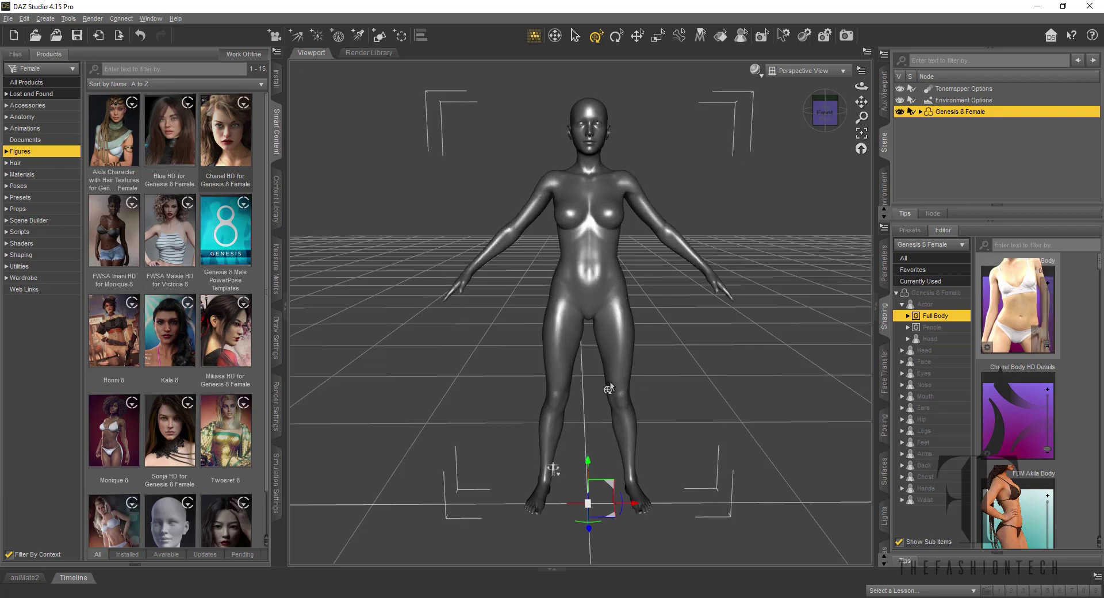
# Try the FBM Akila Body morph at 100% on the figure and reset it to zero.
pyautogui.moveTo(1062, 393)
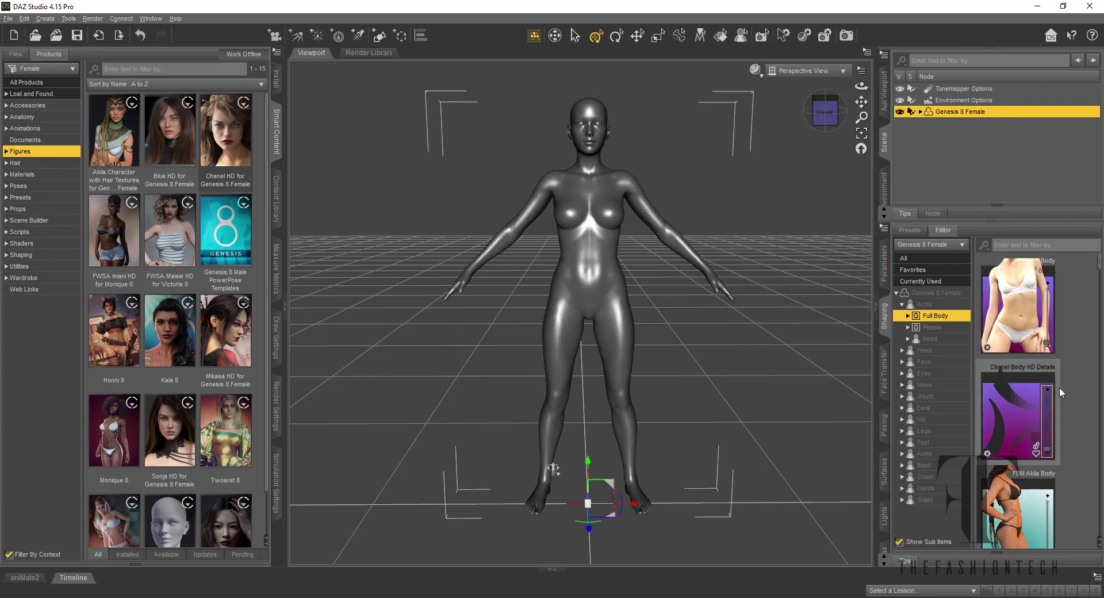
pyautogui.scroll(-5, 1062, 394)
pyautogui.scroll(5, 1064, 393)
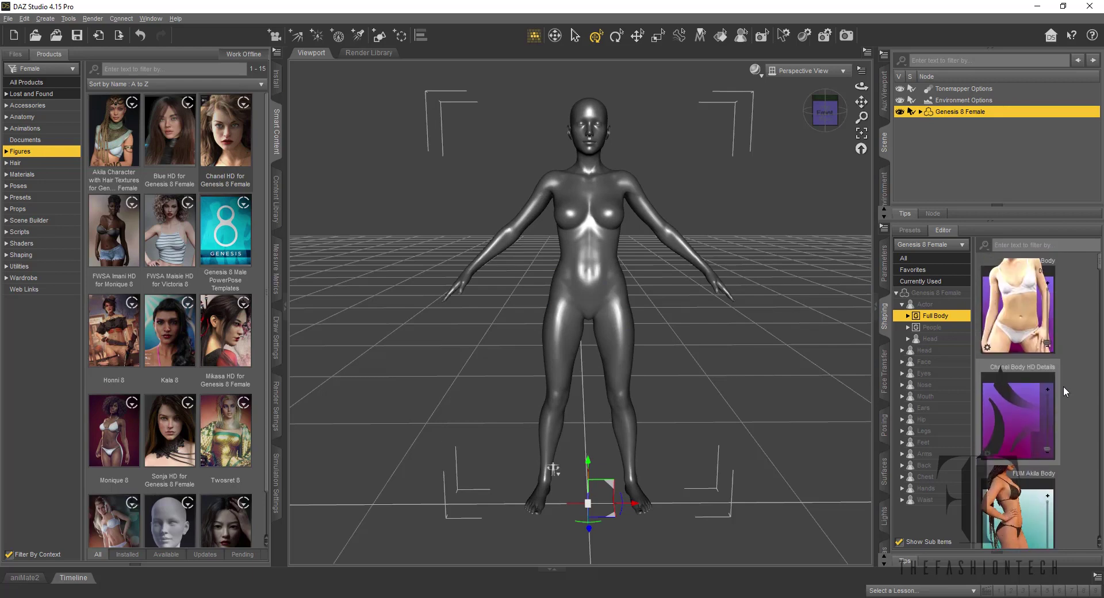
pyautogui.scroll(-5, 1057, 439)
pyautogui.scroll(3, 1055, 437)
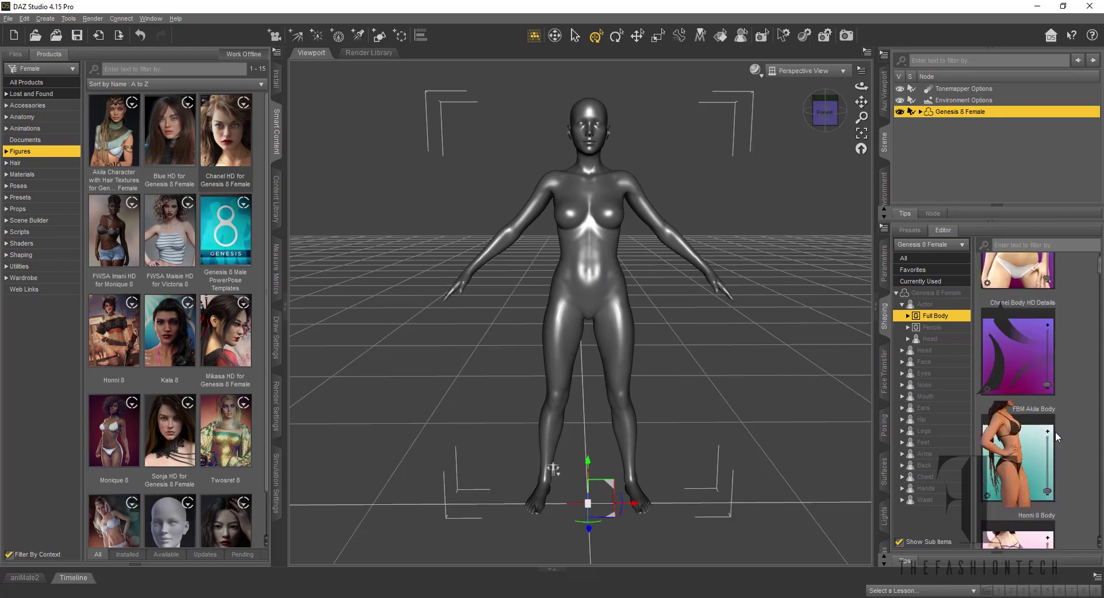
pyautogui.scroll(2, 1056, 439)
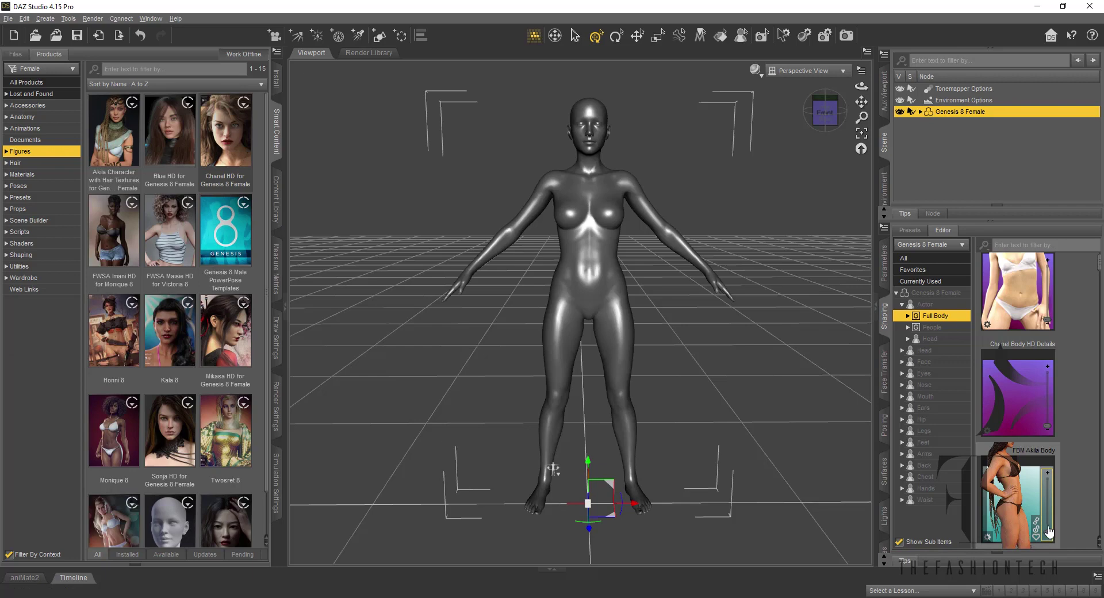
pyautogui.click(1049, 534)
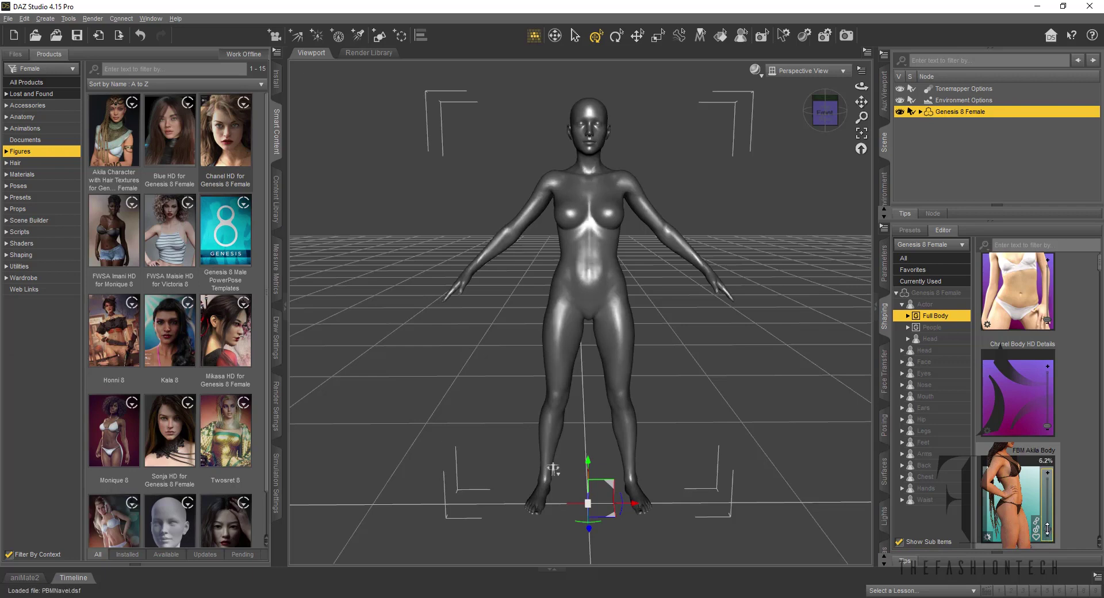
pyautogui.moveTo(1047, 529); pyautogui.dragTo(1048, 467)
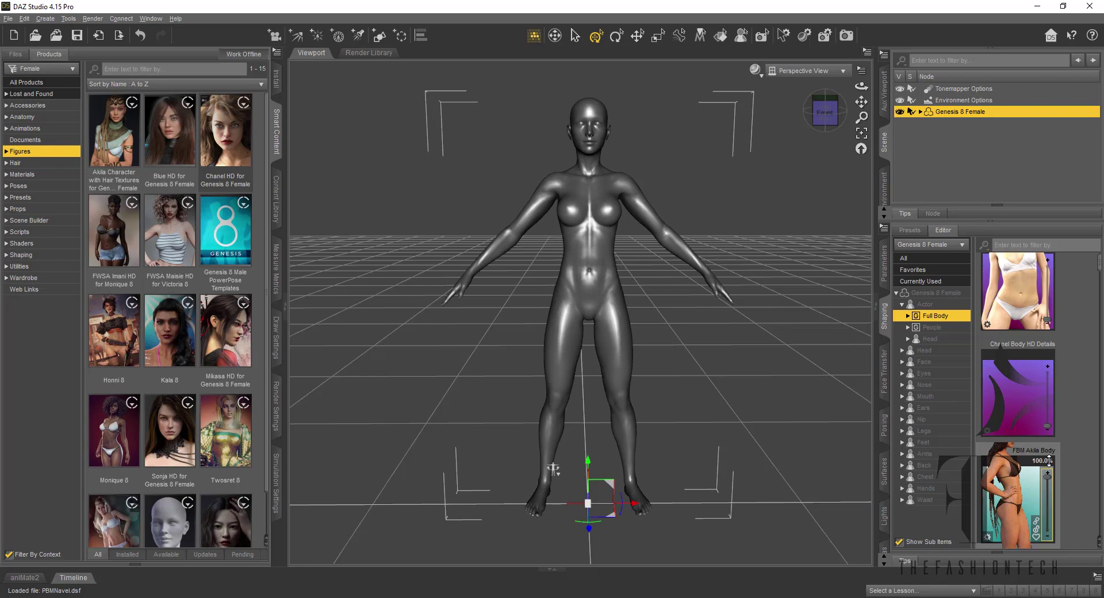
pyautogui.moveTo(1049, 460)
pyautogui.mouseDown()
pyautogui.moveTo(1049, 562)
pyautogui.moveTo(1052, 458)
pyautogui.mouseUp()
pyautogui.moveTo(1053, 465); pyautogui.dragTo(1054, 537)
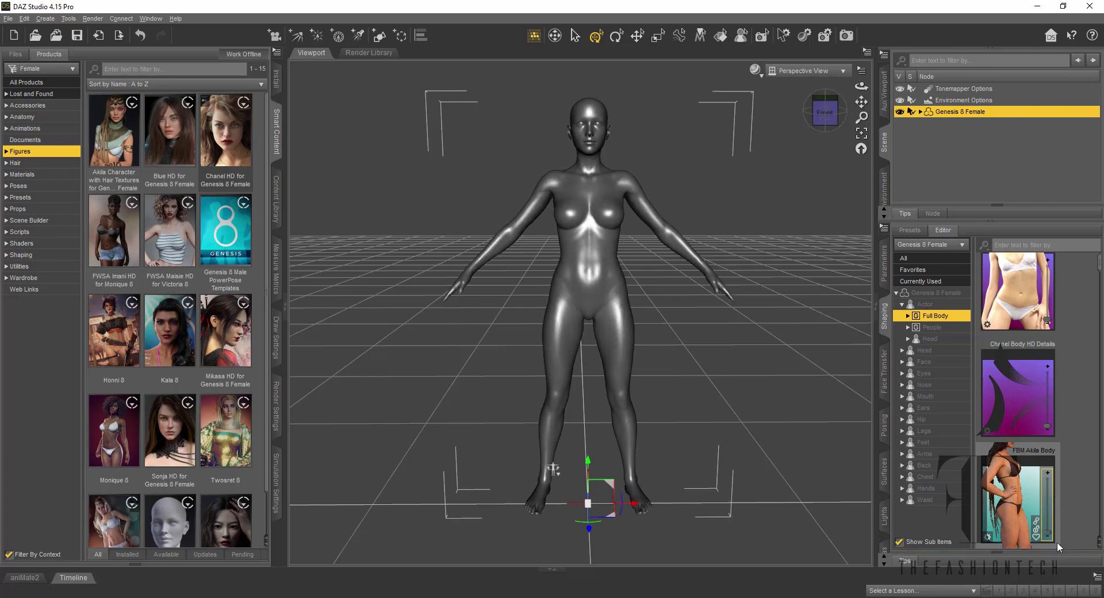
# Try the Honni 8 Body and Imani Body morphs one after the other at 100%, resetting each to zero.
pyautogui.scroll(-5, 1091, 469)
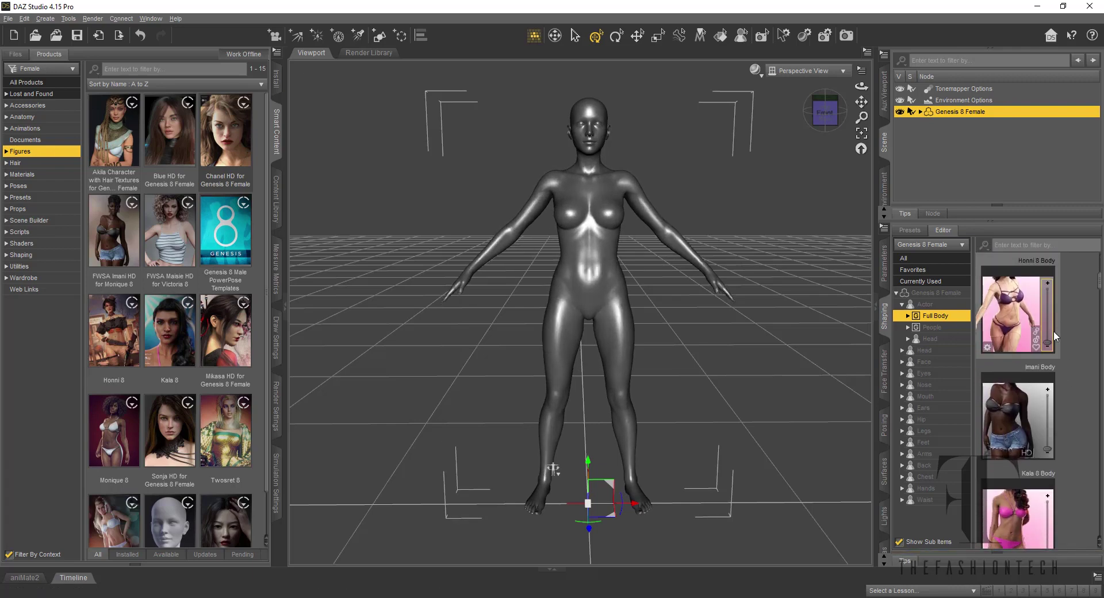
pyautogui.moveTo(1048, 342); pyautogui.dragTo(1047, 292)
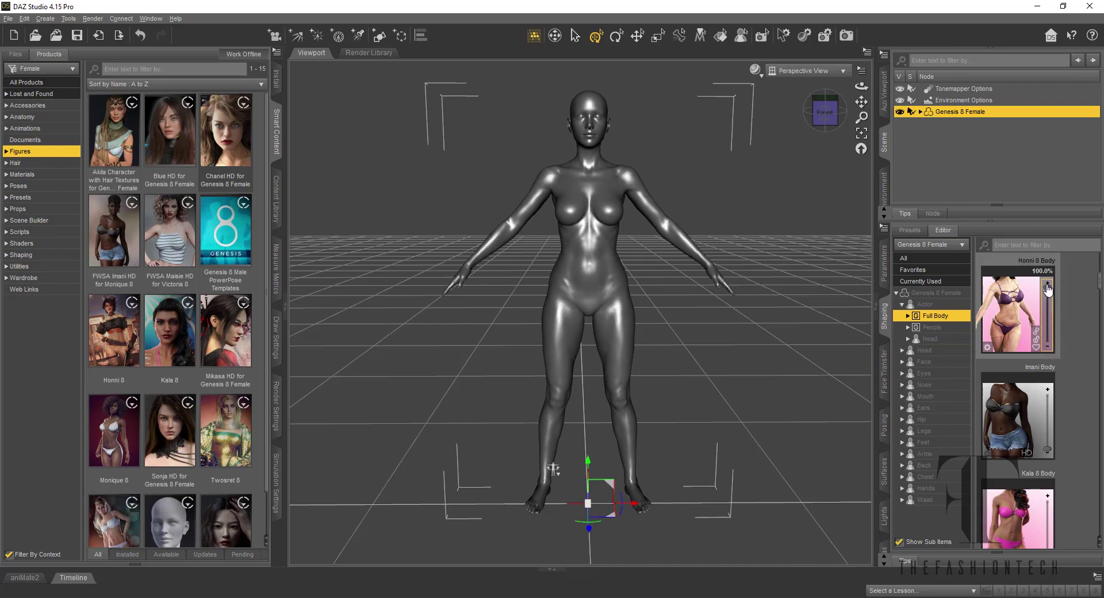
pyautogui.moveTo(1047, 287); pyautogui.dragTo(1057, 363)
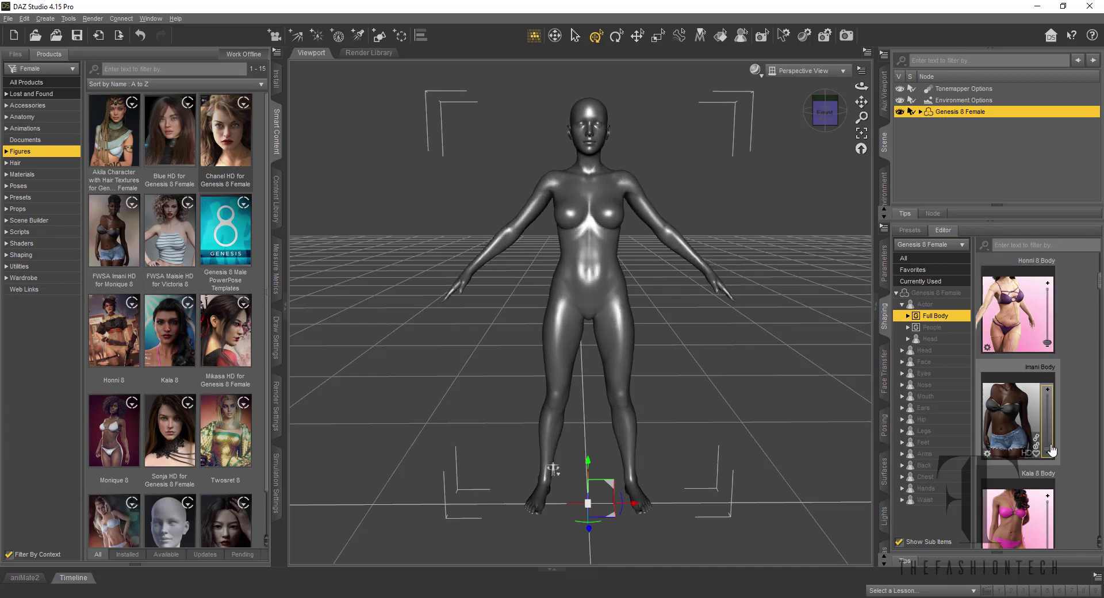
pyautogui.moveTo(1052, 450); pyautogui.dragTo(1051, 347)
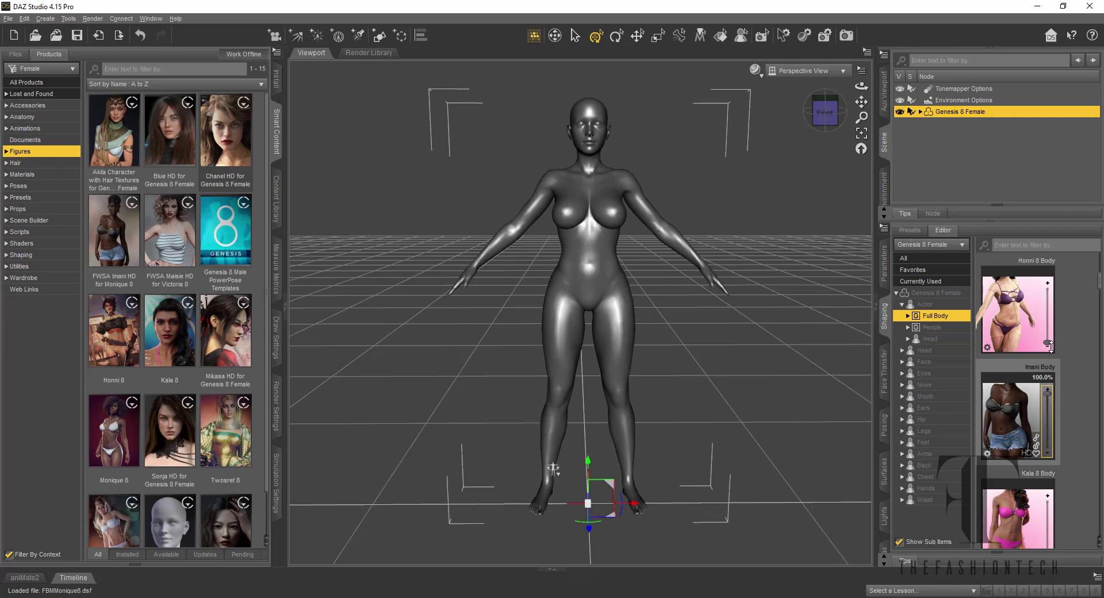
pyautogui.moveTo(1056, 373); pyautogui.dragTo(1071, 273)
# Try the MSO Blue Body morph on the figure and reset it to zero.
pyautogui.scroll(-1, 1052, 478)
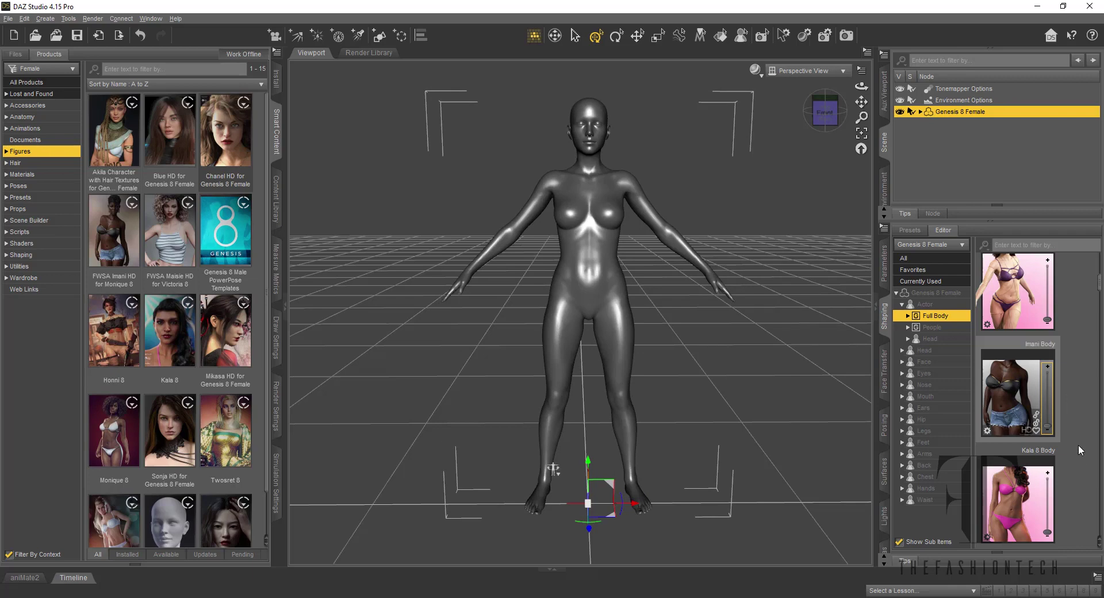
pyautogui.scroll(-3, 1079, 450)
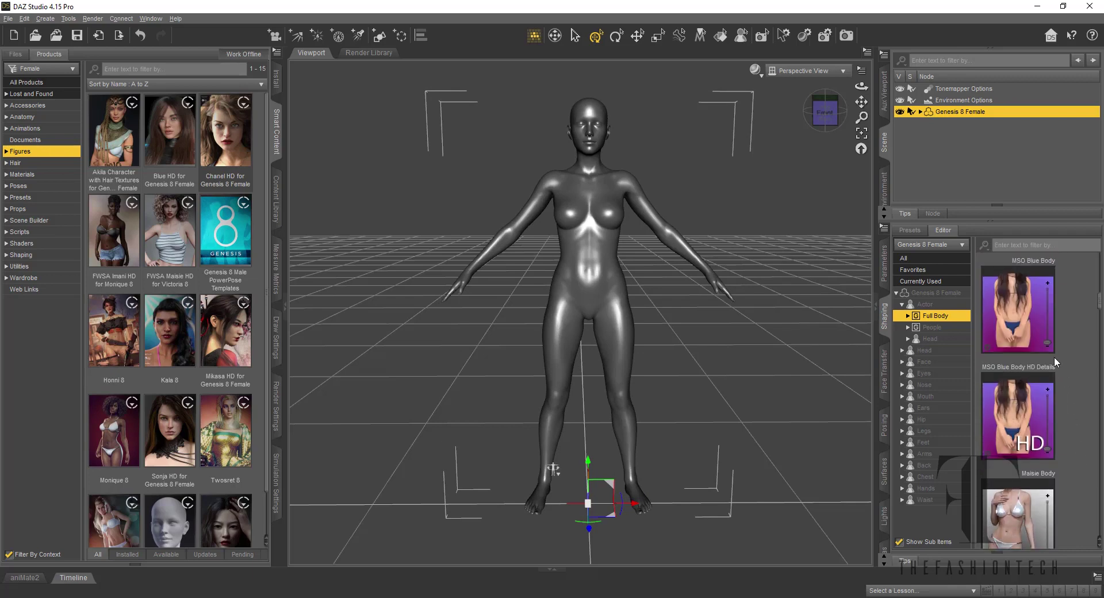
pyautogui.moveTo(1049, 344)
pyautogui.moveTo(1049, 344); pyautogui.dragTo(1042, 270)
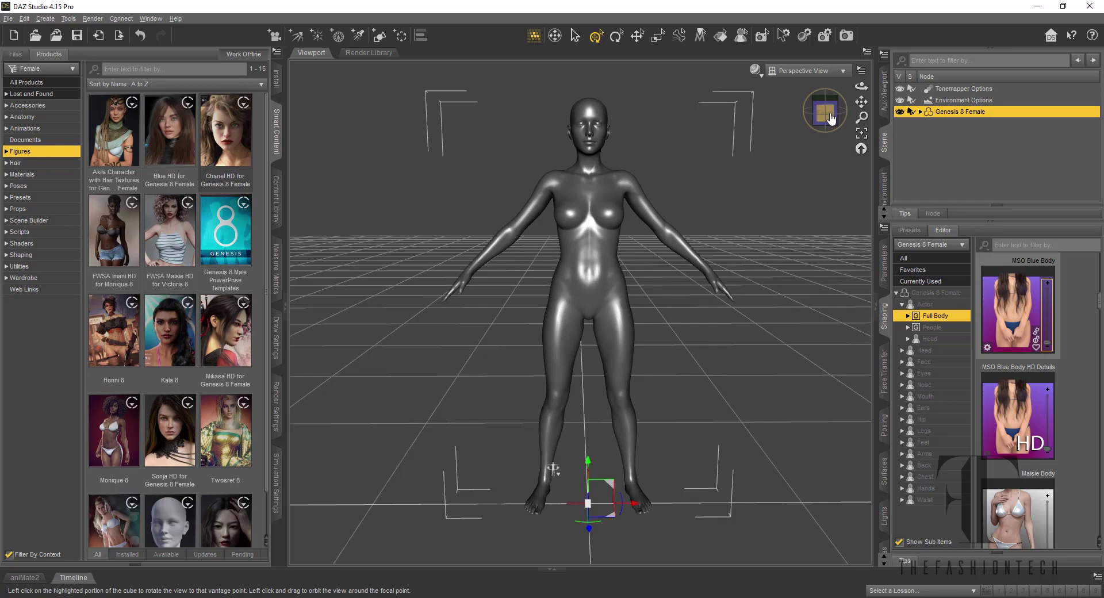
# Orbit Perspective View to the figure's left side, compare it with Front View, and return to Perspective View.
pyautogui.moveTo(553, 469)
pyautogui.mouseDown(button='middle')
pyautogui.moveTo(552, 480)
pyautogui.moveTo(589, 332)
pyautogui.moveTo(548, 403)
pyautogui.moveTo(550, 477)
pyautogui.mouseUp(button='middle')
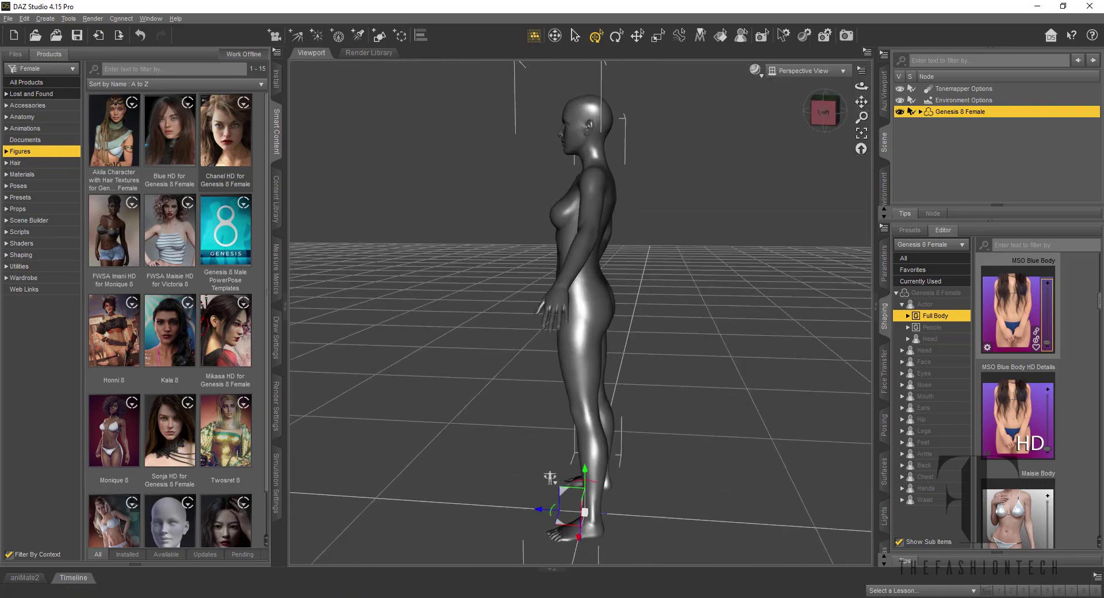
pyautogui.moveTo(824, 110); pyautogui.dragTo(826, 92)
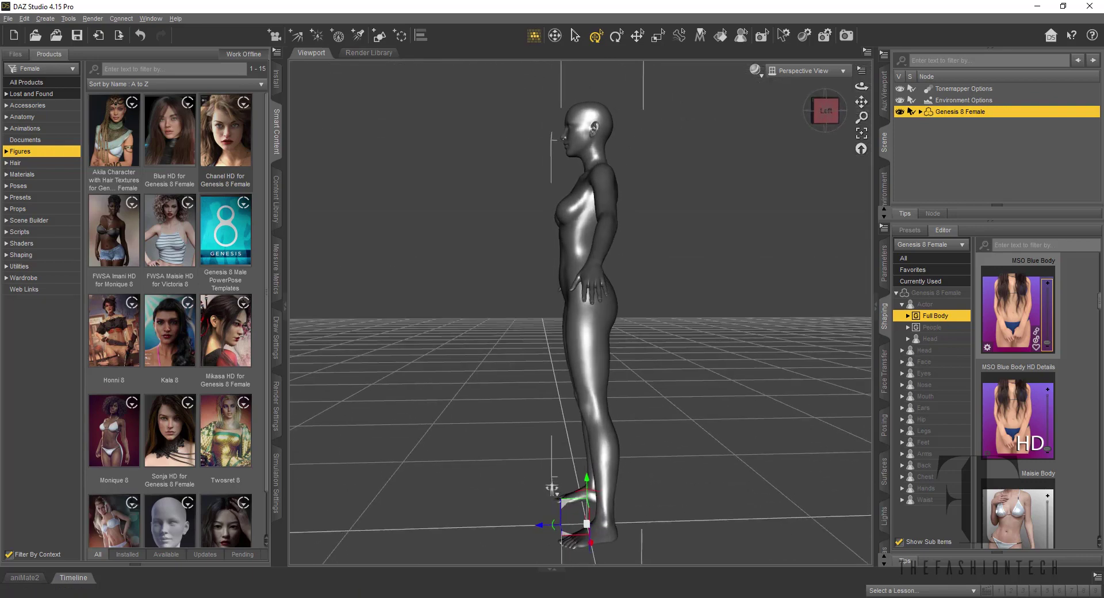
pyautogui.click(813, 70)
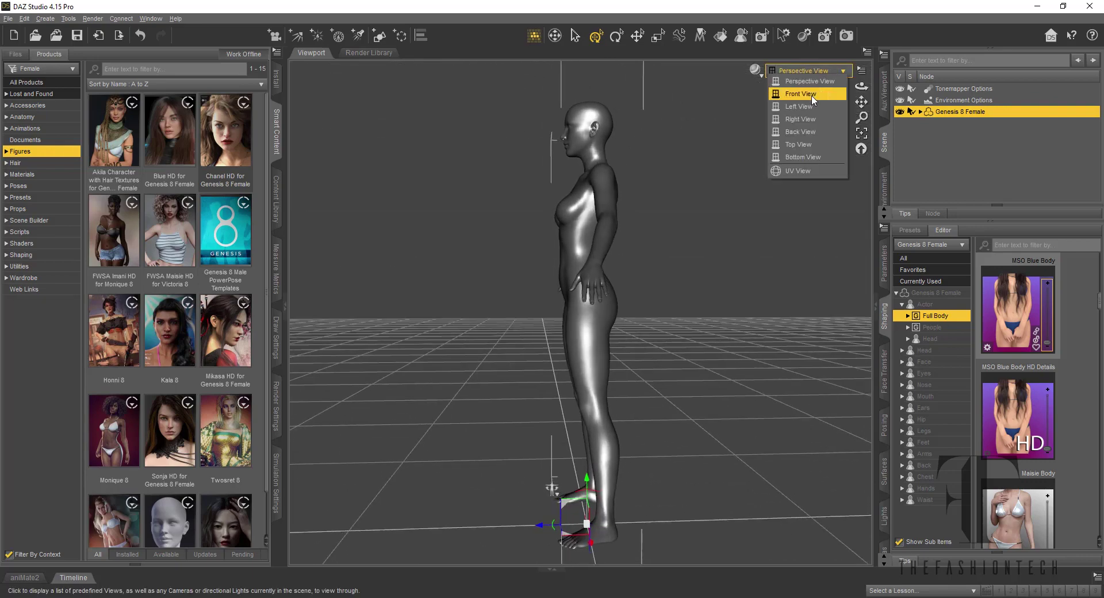
pyautogui.click(813, 99)
pyautogui.click(831, 121)
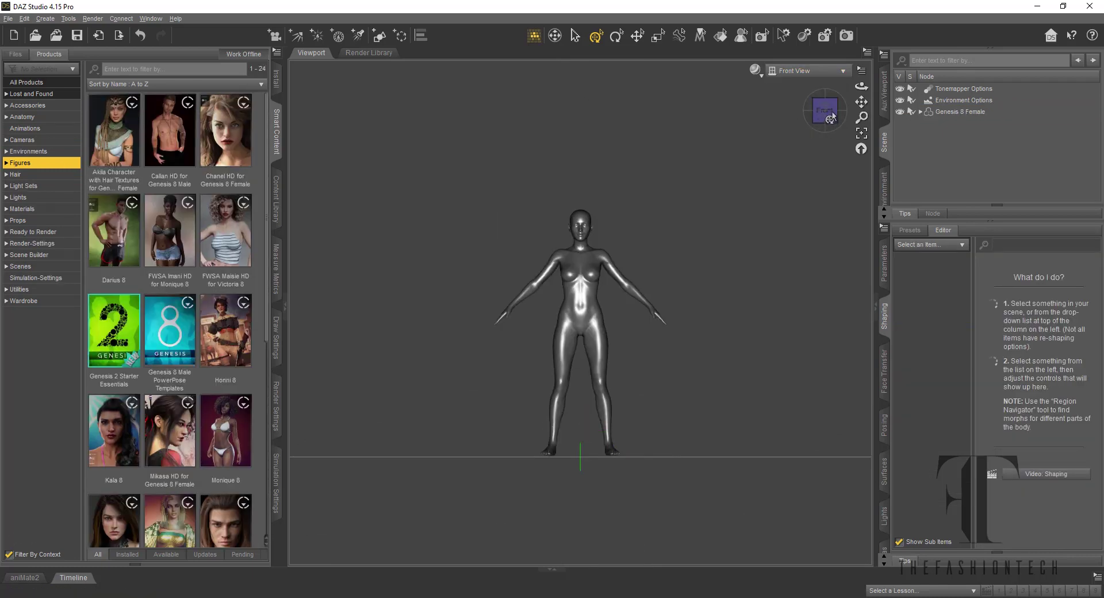
pyautogui.click(805, 72)
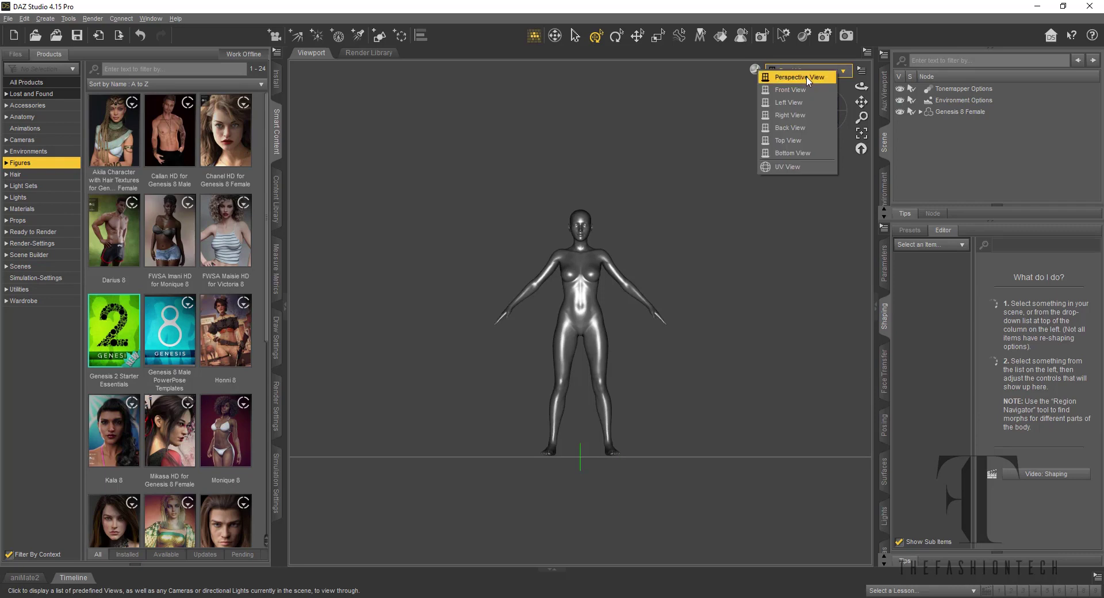
pyautogui.click(807, 77)
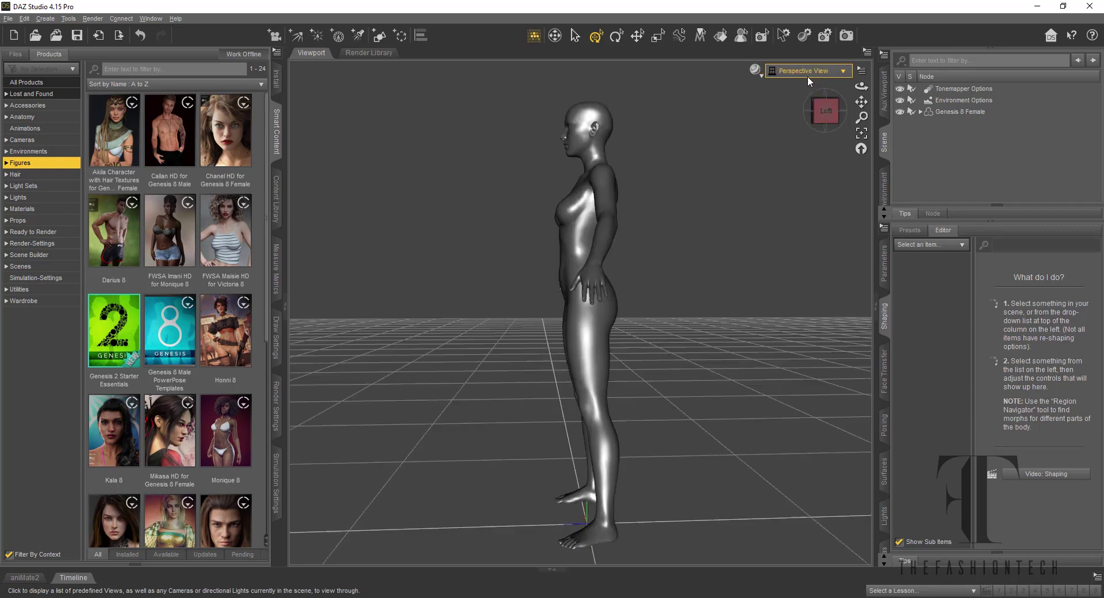
# Compare Left View with Perspective View, return to Perspective View and orbit slightly around the figure's left side.
pyautogui.click(807, 75)
pyautogui.click(803, 103)
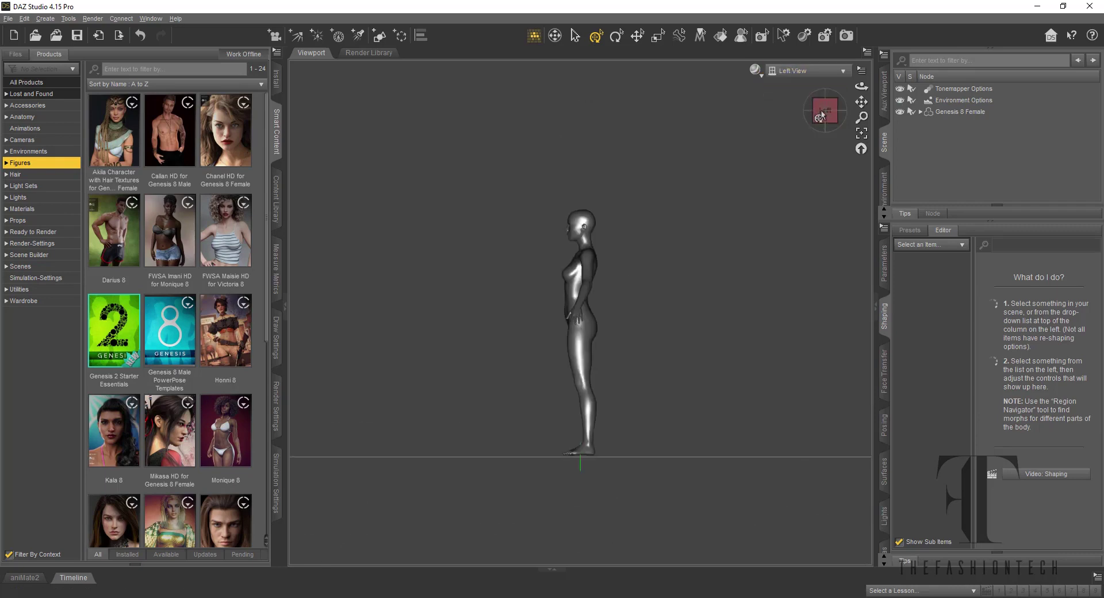
pyautogui.click(796, 71)
pyautogui.click(794, 79)
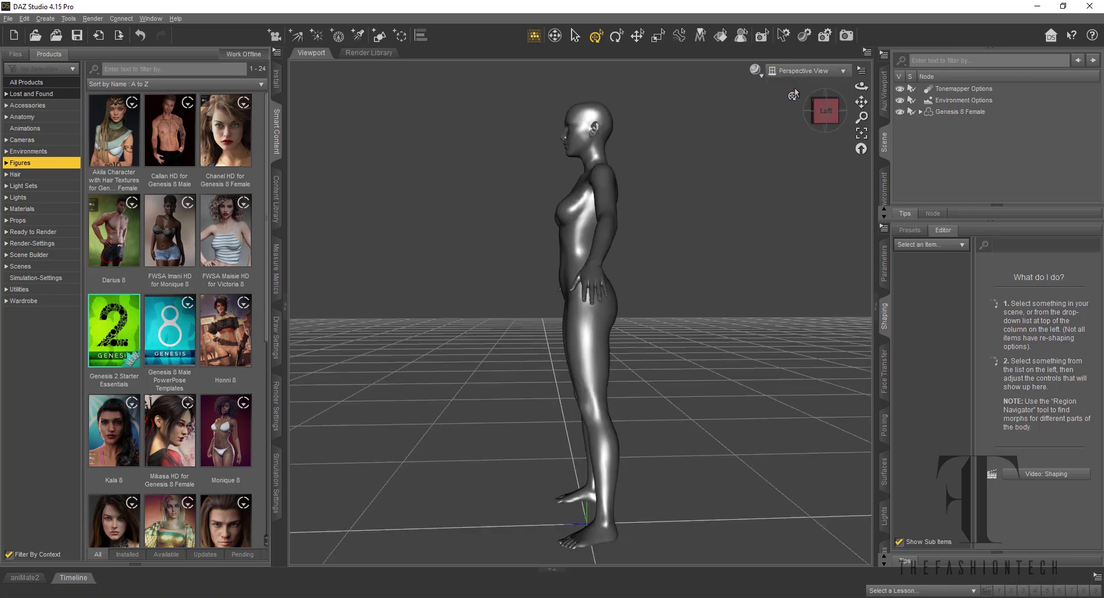
pyautogui.moveTo(832, 118); pyautogui.dragTo(1093, 130)
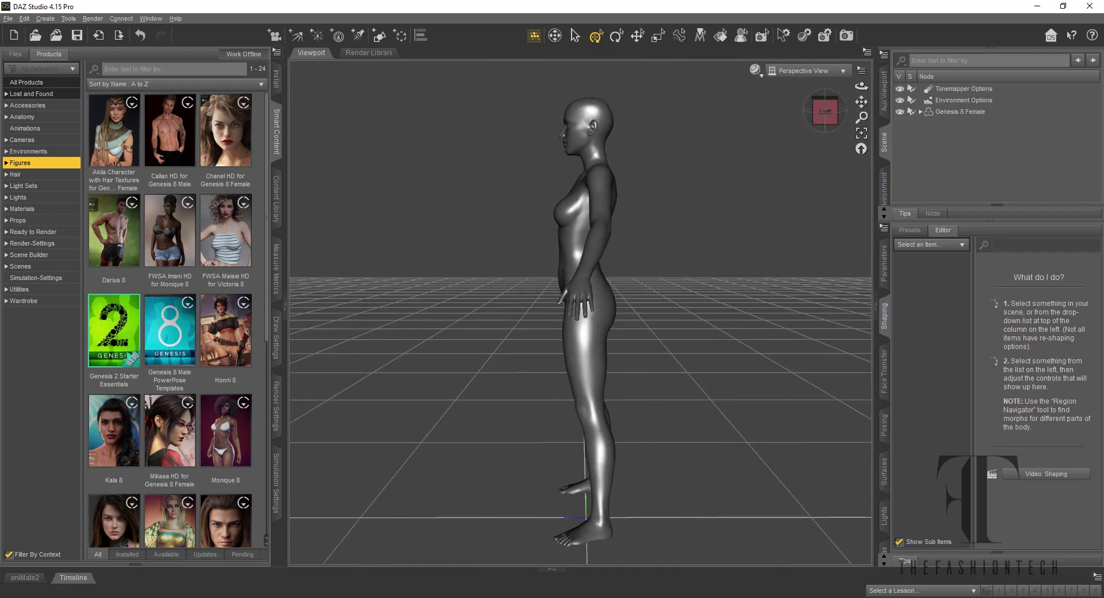
# Restore the Shaping pane and select the Genesis 8 Female figure in the scene to list its morphs.
pyautogui.click(888, 324)
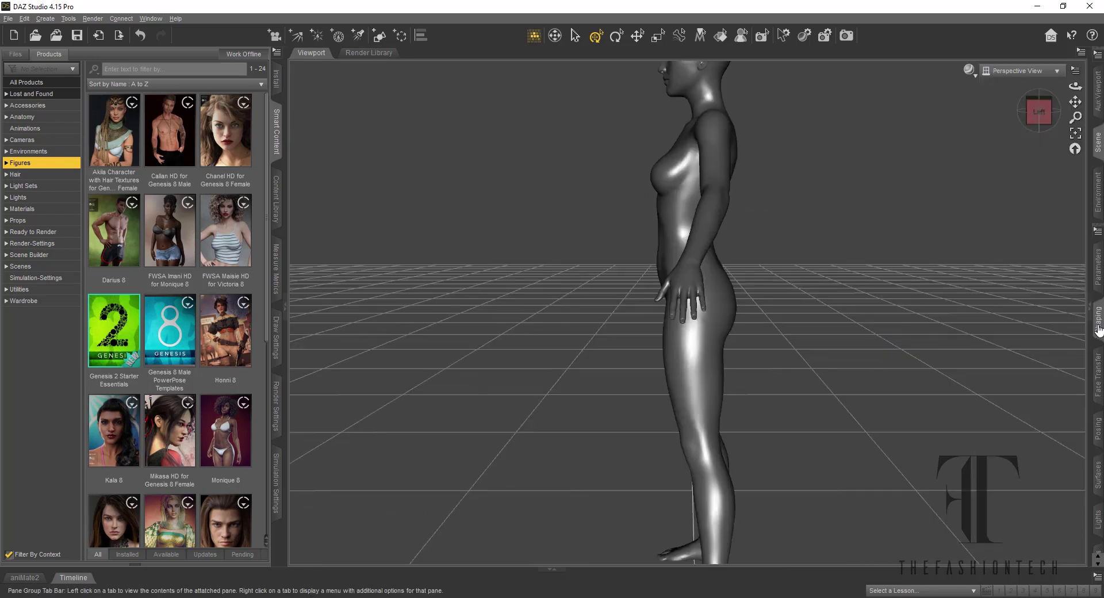
pyautogui.moveTo(1098, 330)
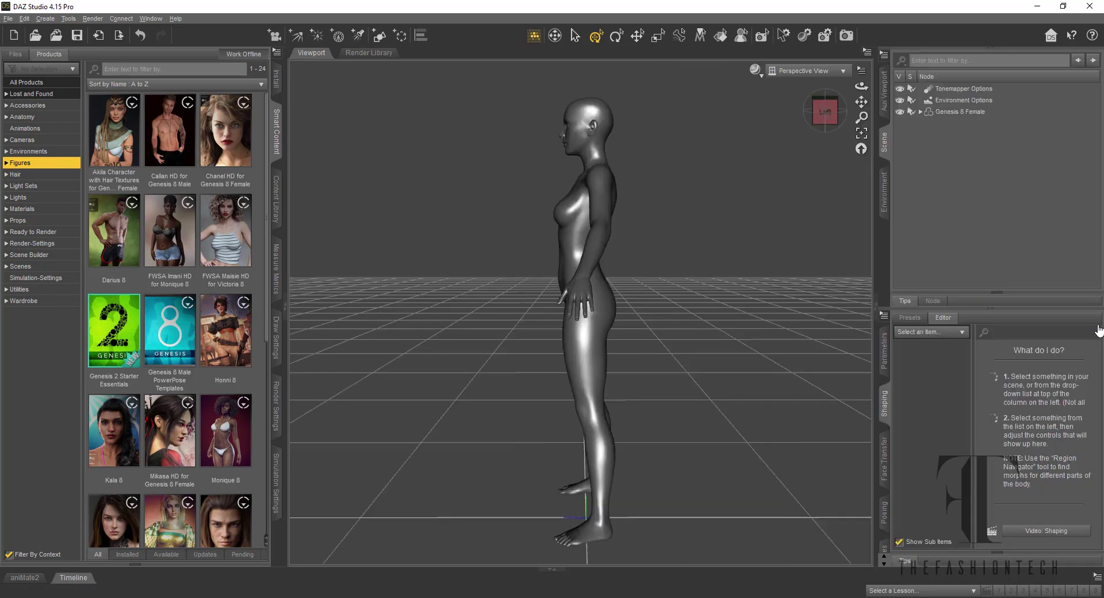
pyautogui.click(951, 113)
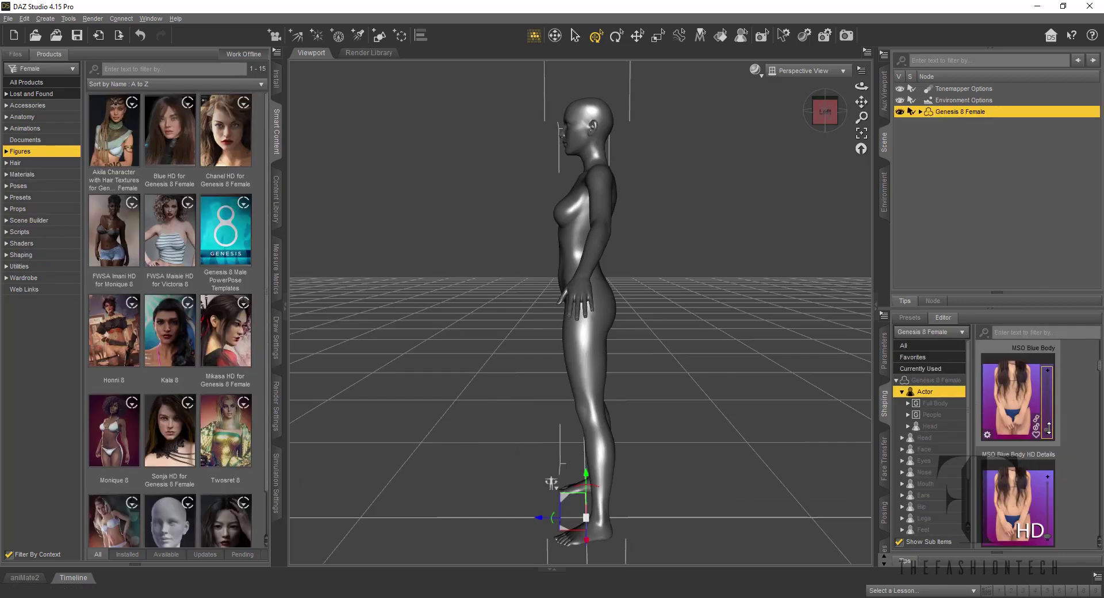
# Try the MSO Blue Body, Maisie Body and Monique 8 Body morphs one after the other, resetting each to zero.
pyautogui.moveTo(1049, 430); pyautogui.dragTo(1055, 333)
pyautogui.scroll(-2, 1074, 463)
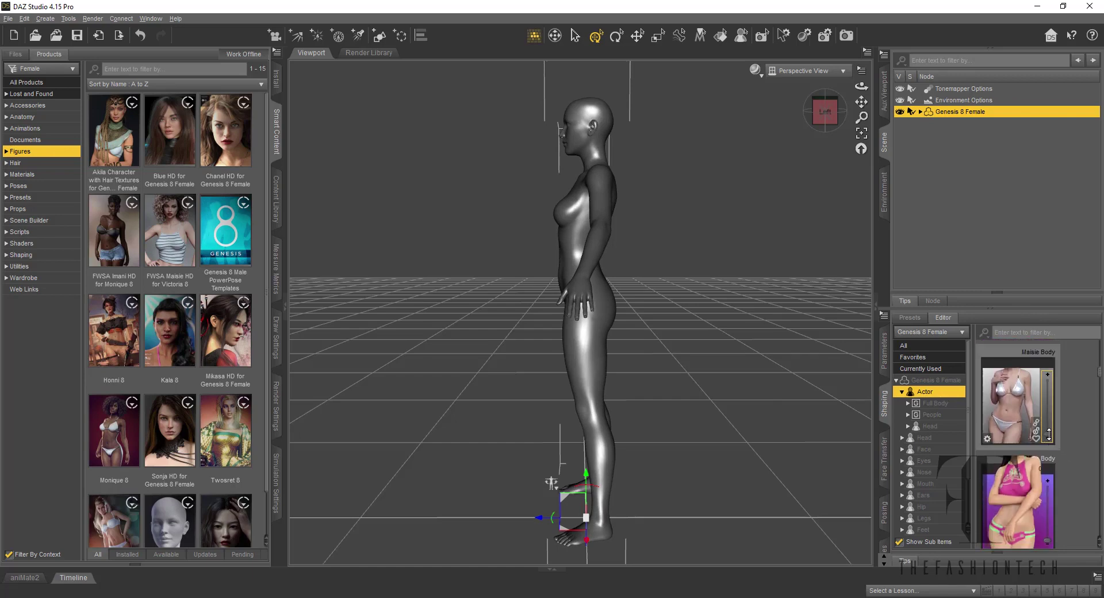
pyautogui.moveTo(1049, 434); pyautogui.dragTo(1048, 361)
pyautogui.scroll(-3, 1084, 481)
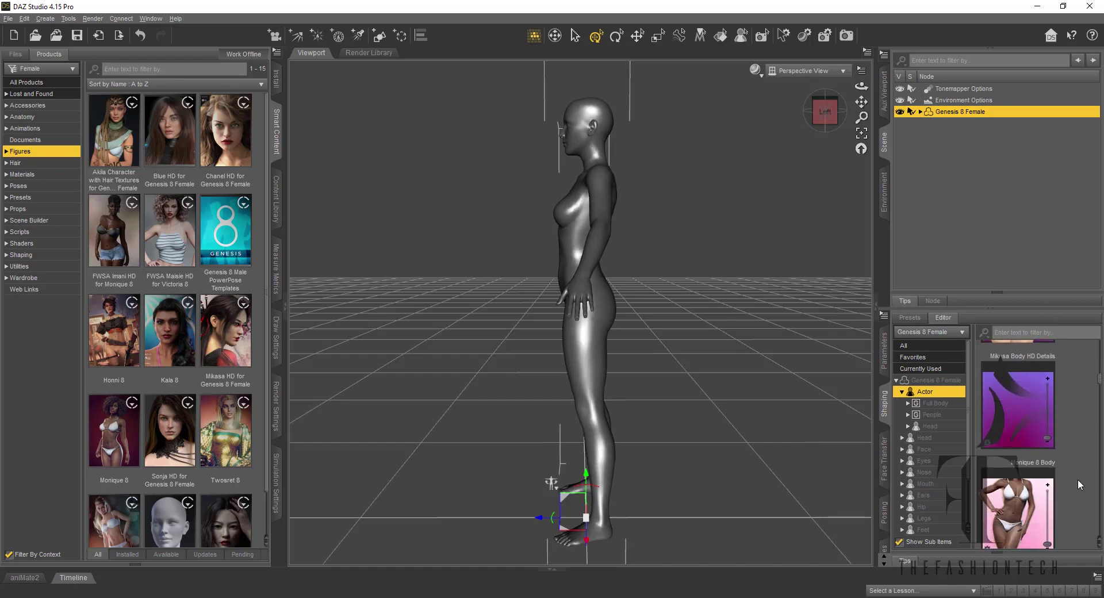
pyautogui.scroll(-1, 1065, 541)
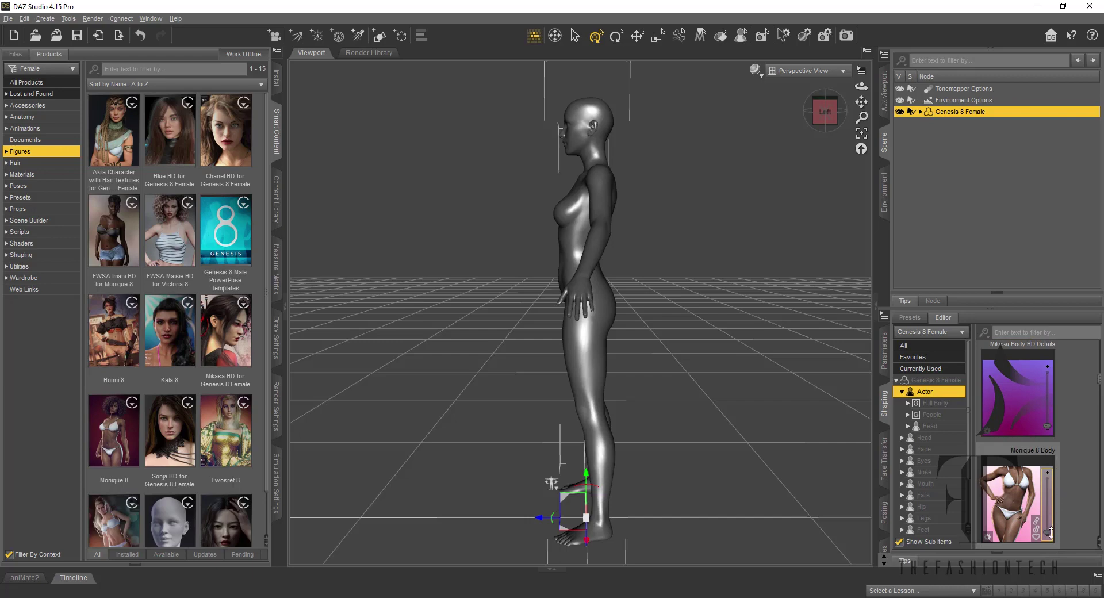
pyautogui.moveTo(1047, 533); pyautogui.dragTo(1011, 571)
# Turn the figure to face front and set the Victoria 8 Body morph to 90.6% and Maisie Body to 62.5%.
pyautogui.scroll(-3, 1084, 484)
pyautogui.scroll(-3, 1071, 467)
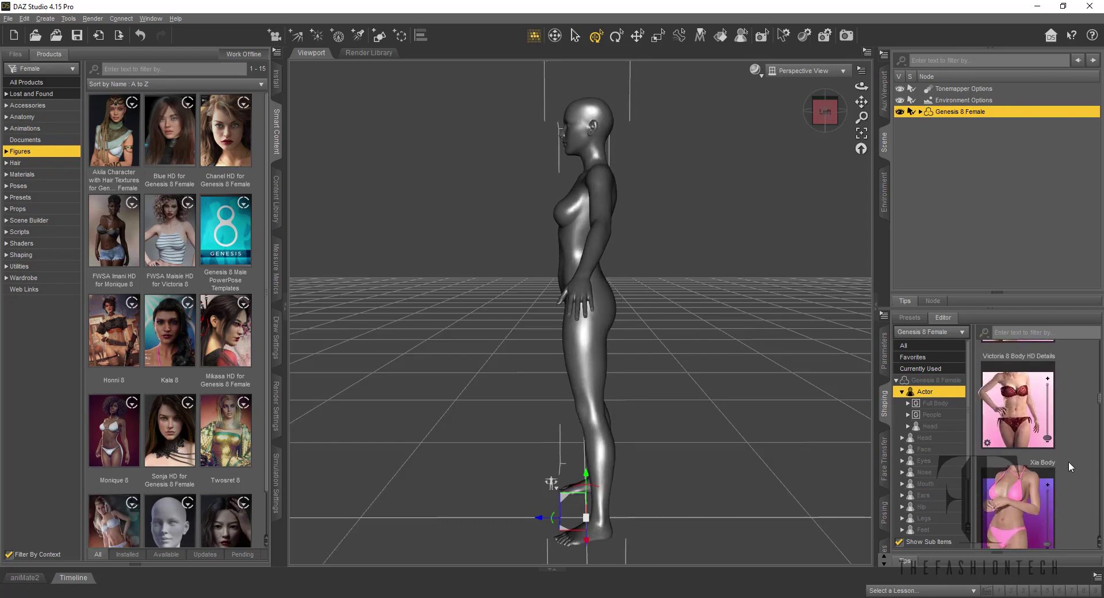
pyautogui.scroll(2, 1071, 467)
pyautogui.click(825, 113)
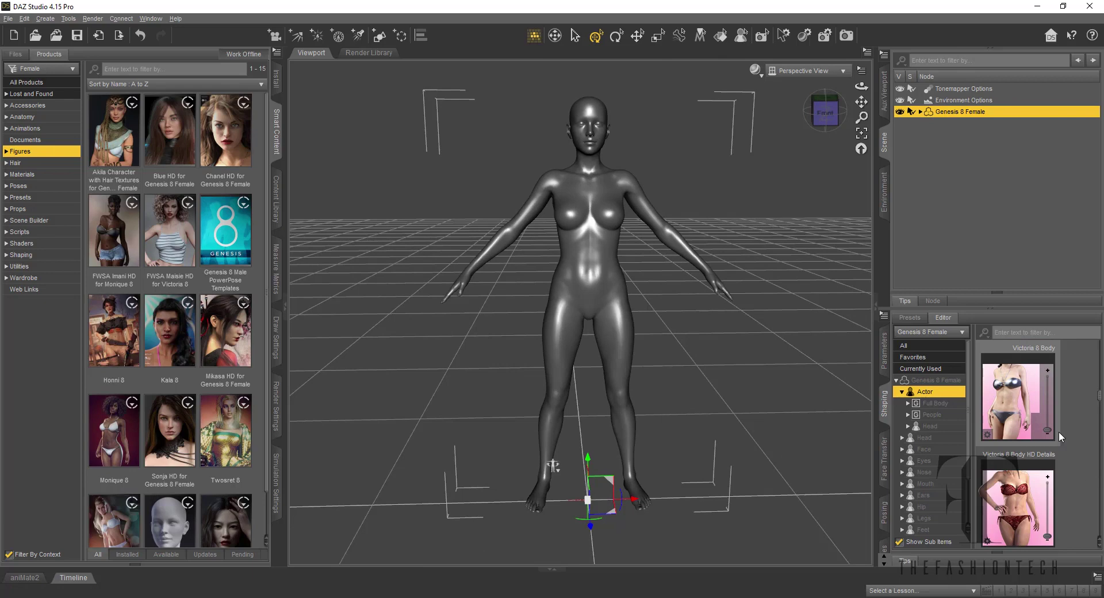
pyautogui.moveTo(1057, 435)
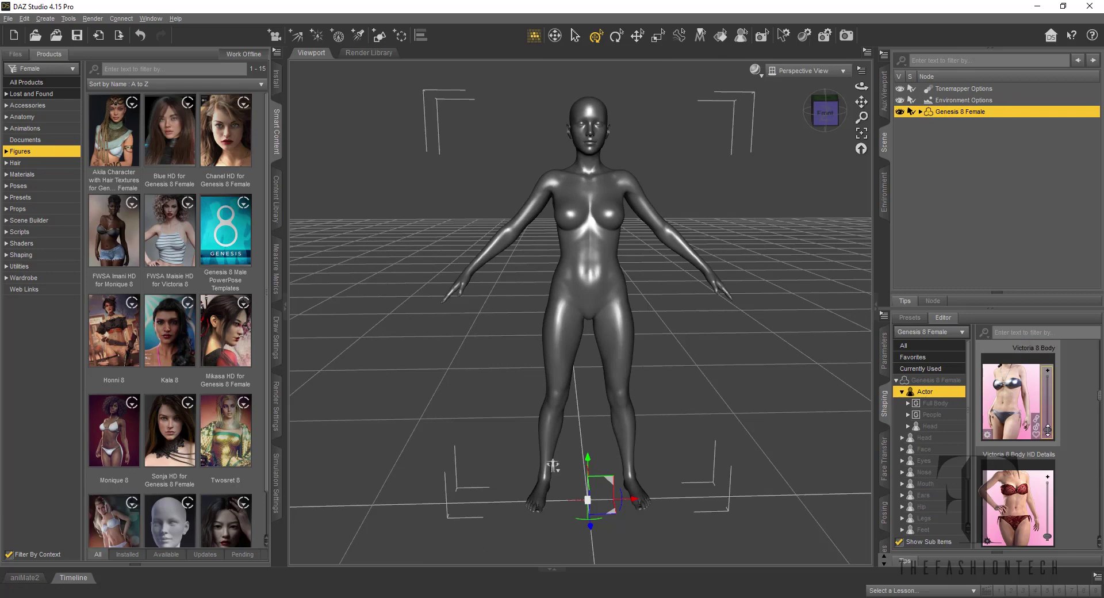
pyautogui.moveTo(1048, 430); pyautogui.dragTo(1045, 405)
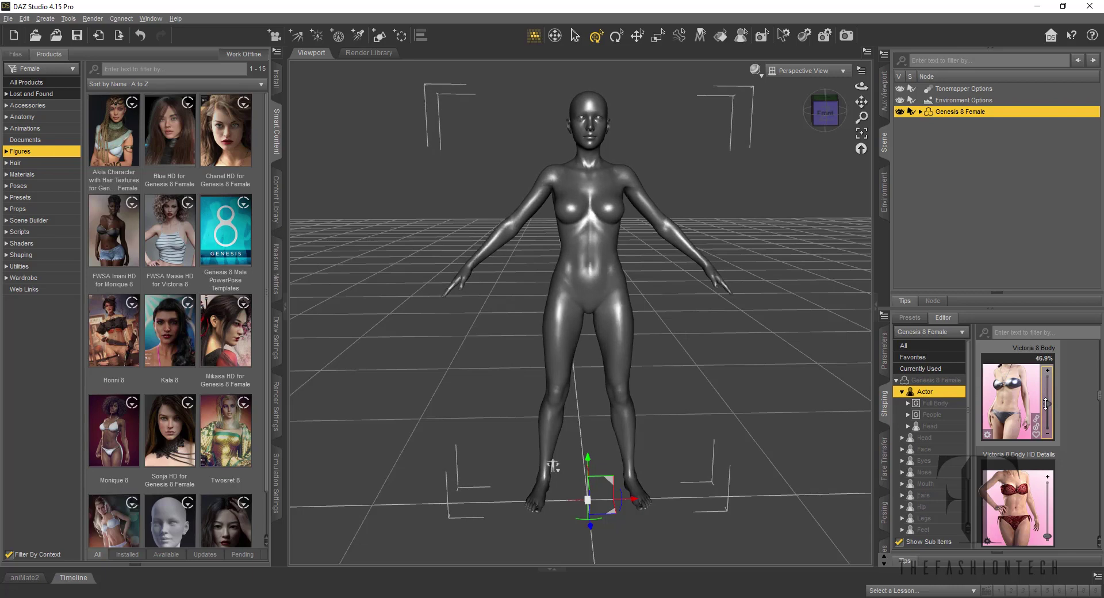
pyautogui.scroll(-5, 1046, 408)
pyautogui.moveTo(1049, 512); pyautogui.dragTo(1051, 480)
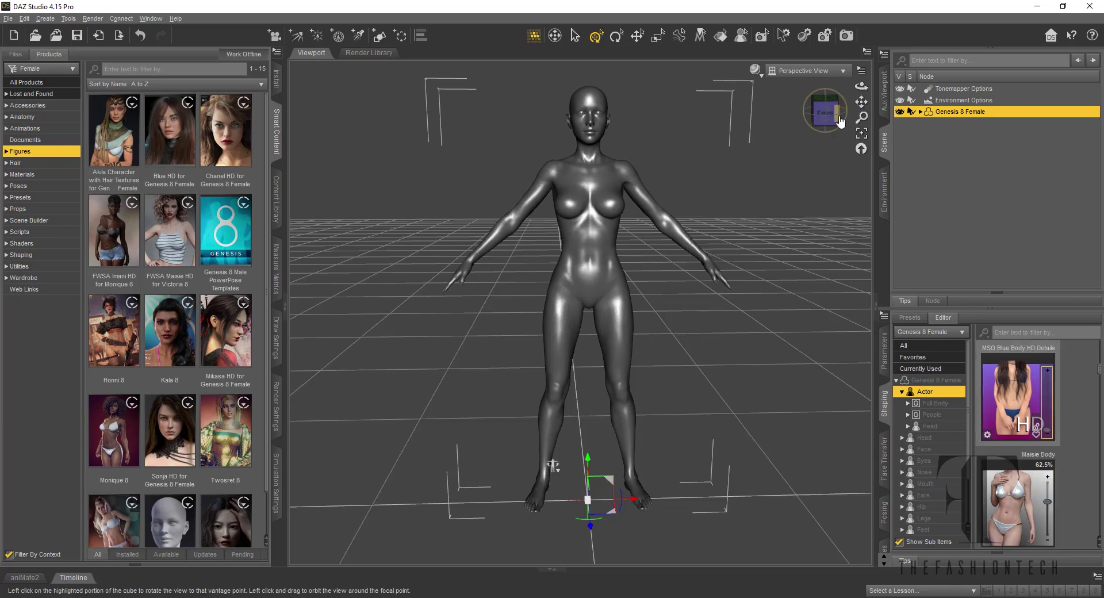
# Look through the remaining body morphs down to the Goddess and Hourglass body shapes.
pyautogui.scroll(-2, 1065, 422)
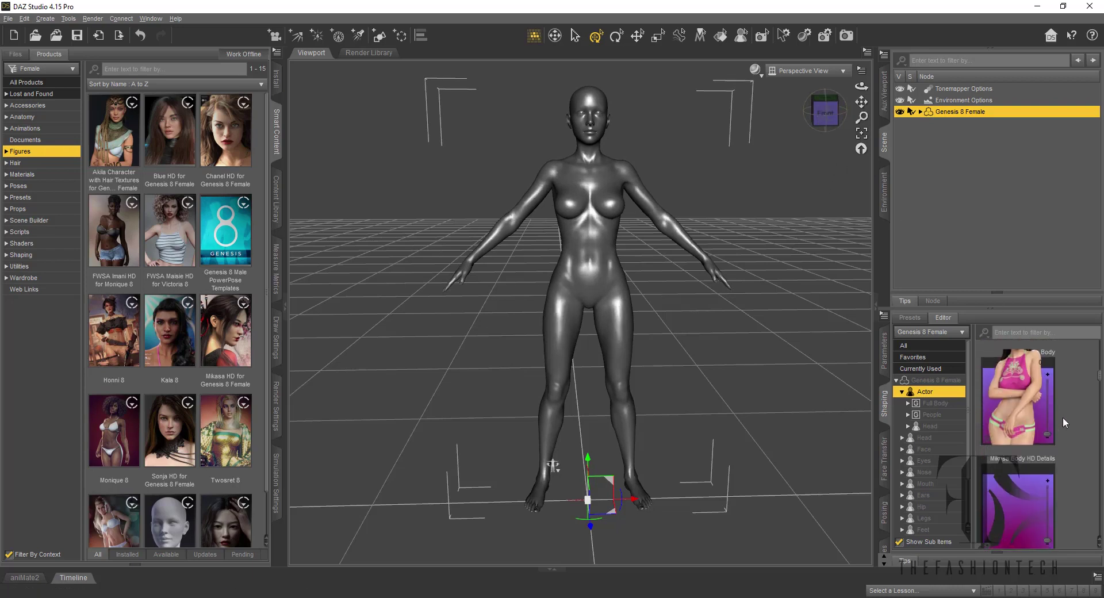
pyautogui.scroll(-10, 1062, 423)
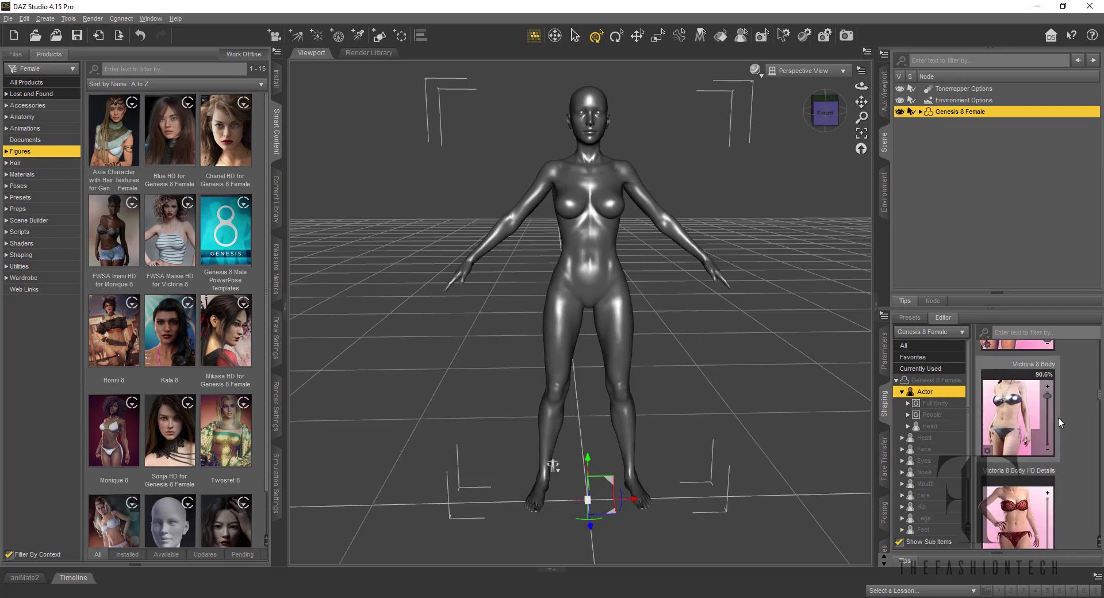
pyautogui.scroll(-10, 1061, 423)
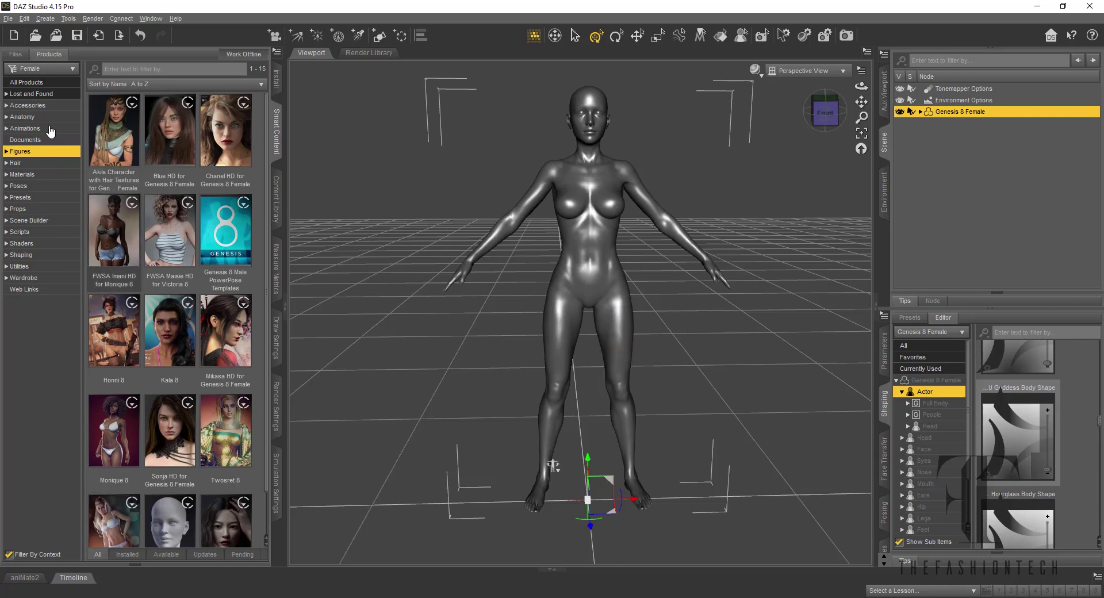
# Show the Poses category in Smart Content and open the Z Stunning and Unique Shape and Pose Mega Set for Genesis 8 Female.
pyautogui.click(53, 118)
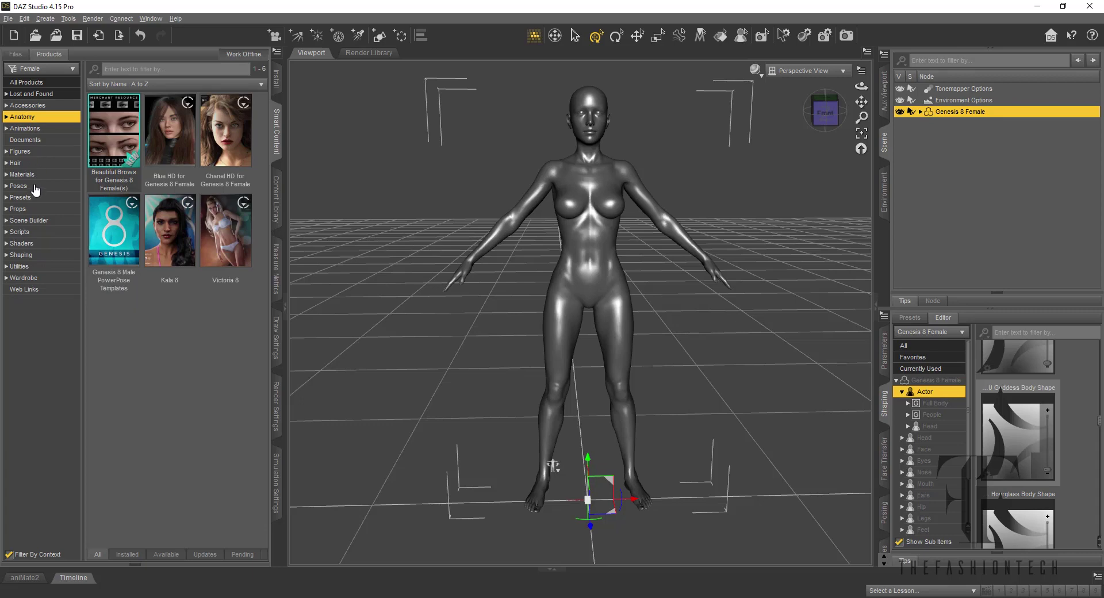
pyautogui.click(18, 186)
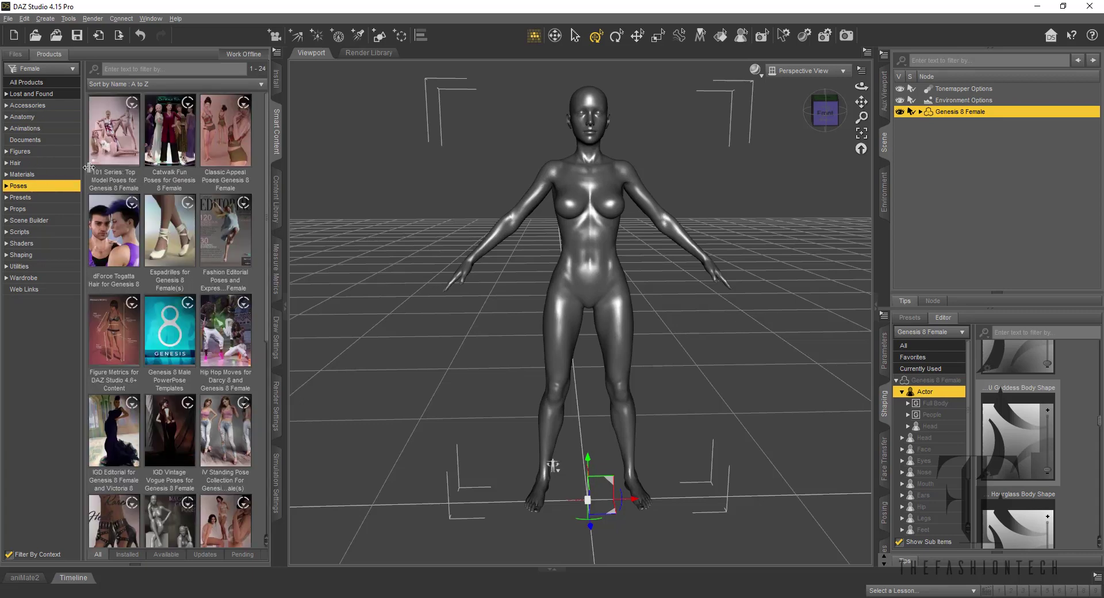
pyautogui.moveTo(233, 149)
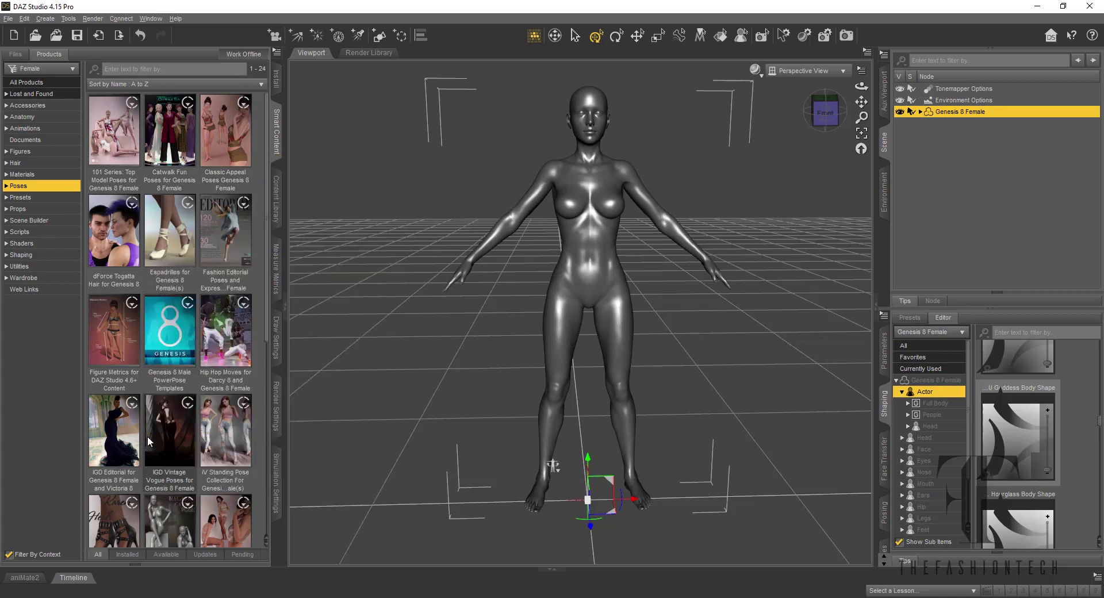
pyautogui.scroll(-5, 148, 442)
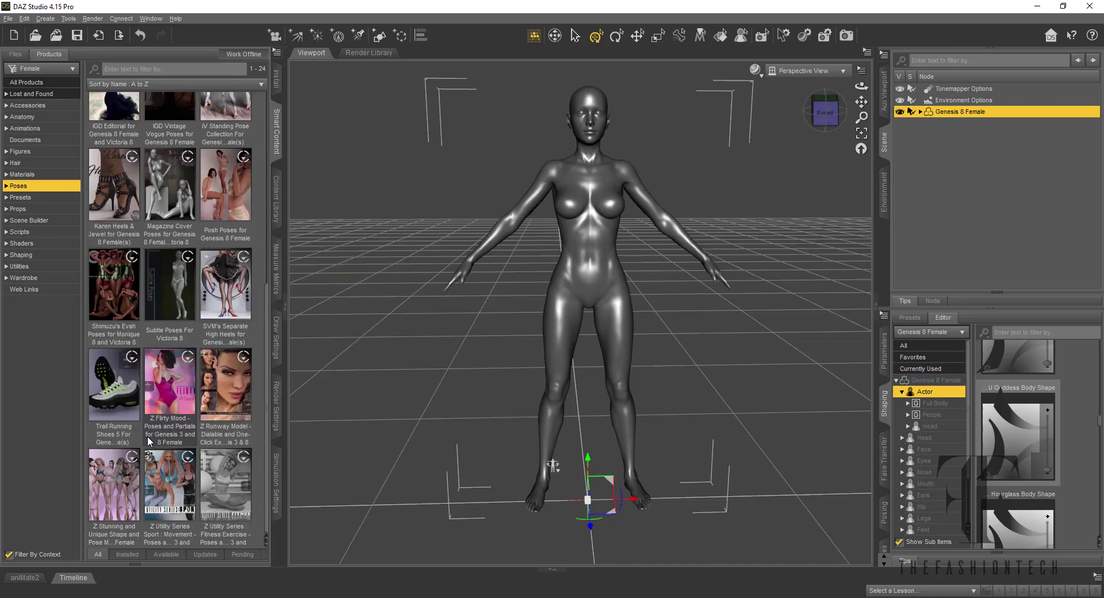
pyautogui.click(118, 498)
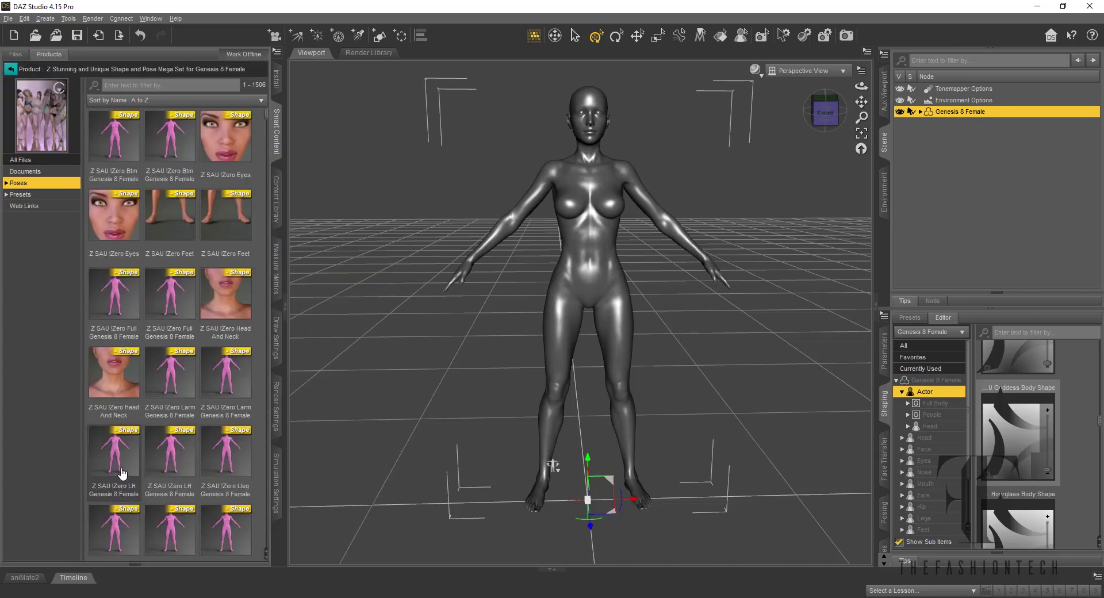
# Browse the mega set's zero shapes and its Z SAU Btm poses for the various body shapes.
pyautogui.moveTo(123, 472)
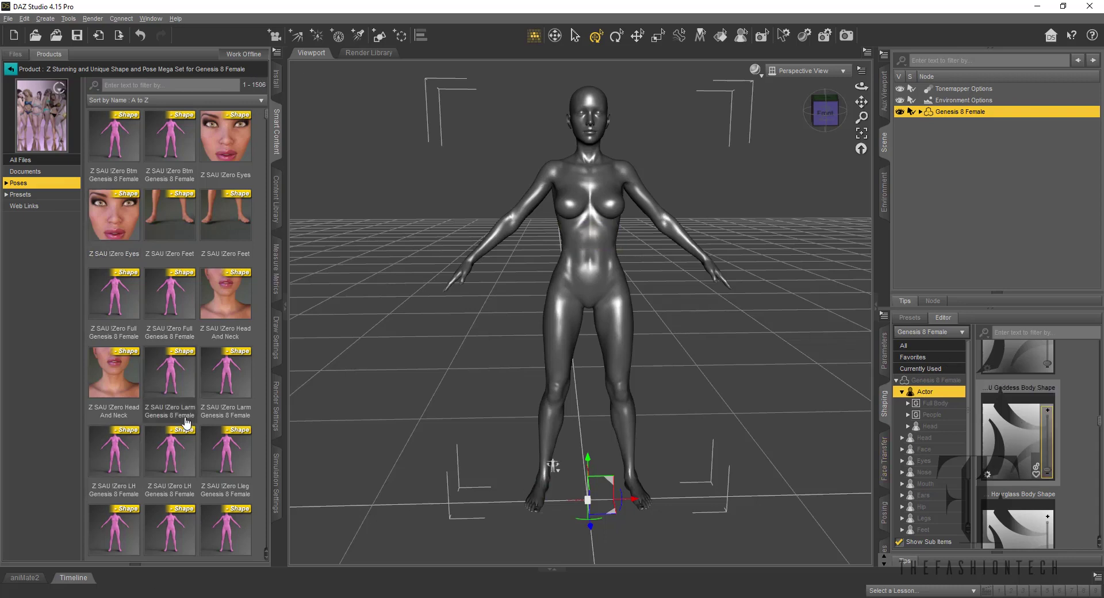
pyautogui.moveTo(173, 418)
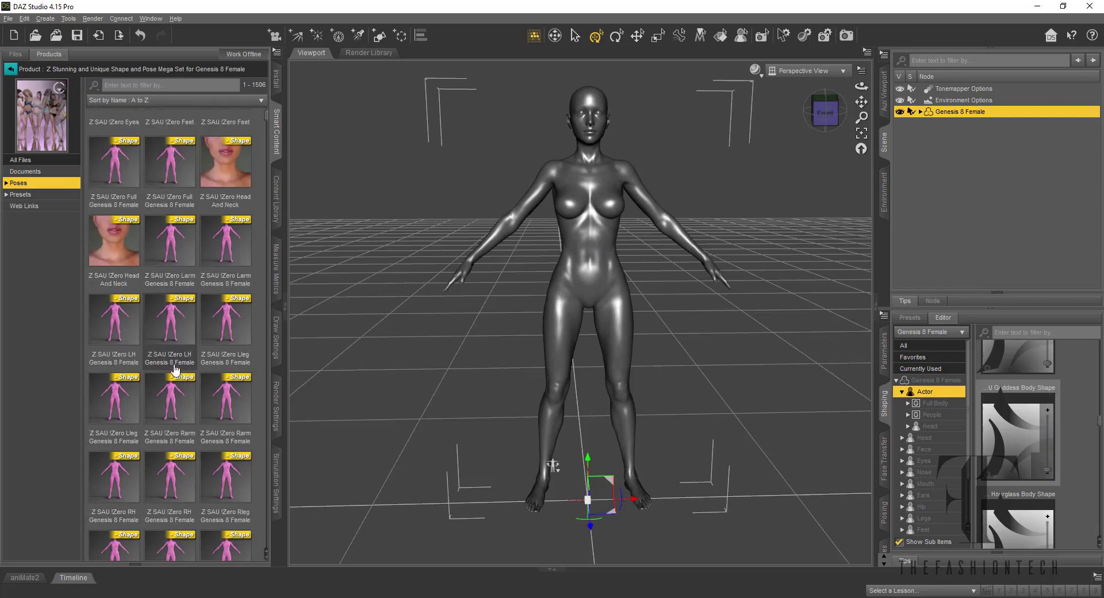
pyautogui.scroll(-5, 171, 373)
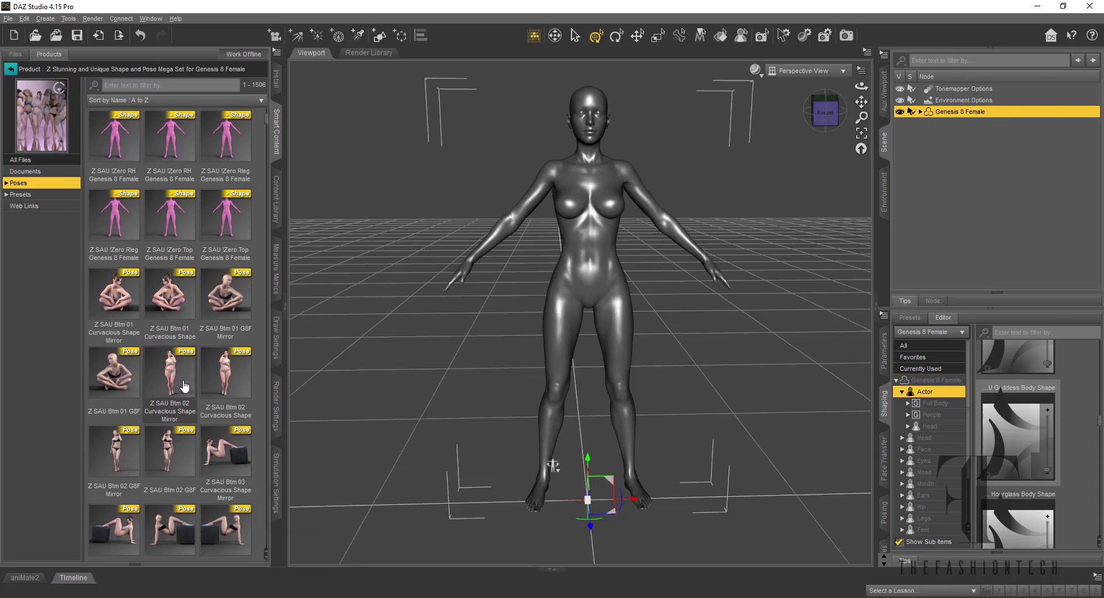
pyautogui.moveTo(185, 386)
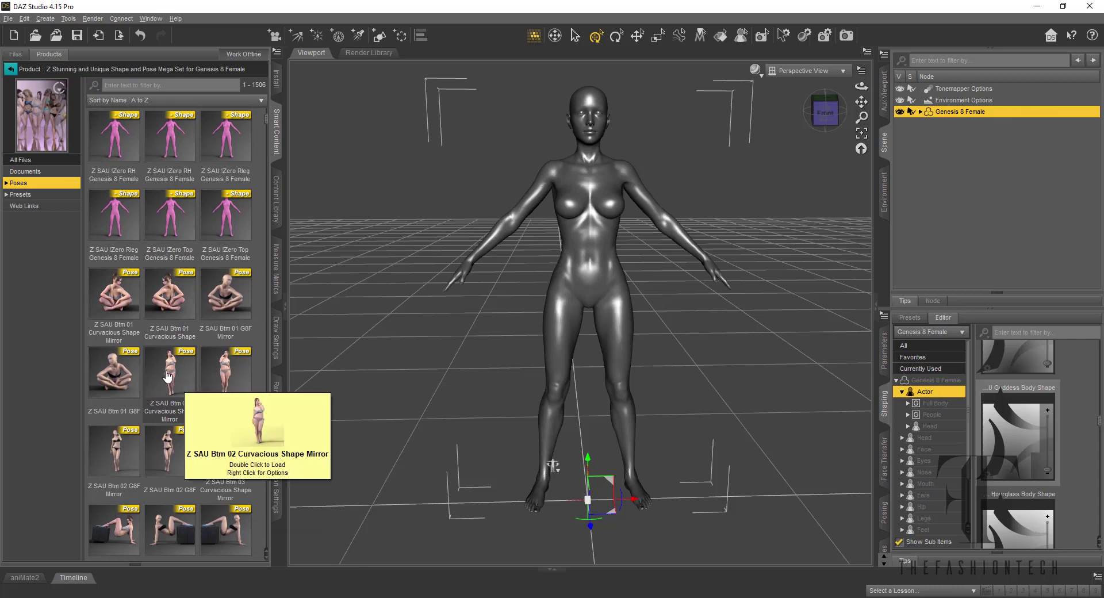
pyautogui.scroll(-15, 167, 375)
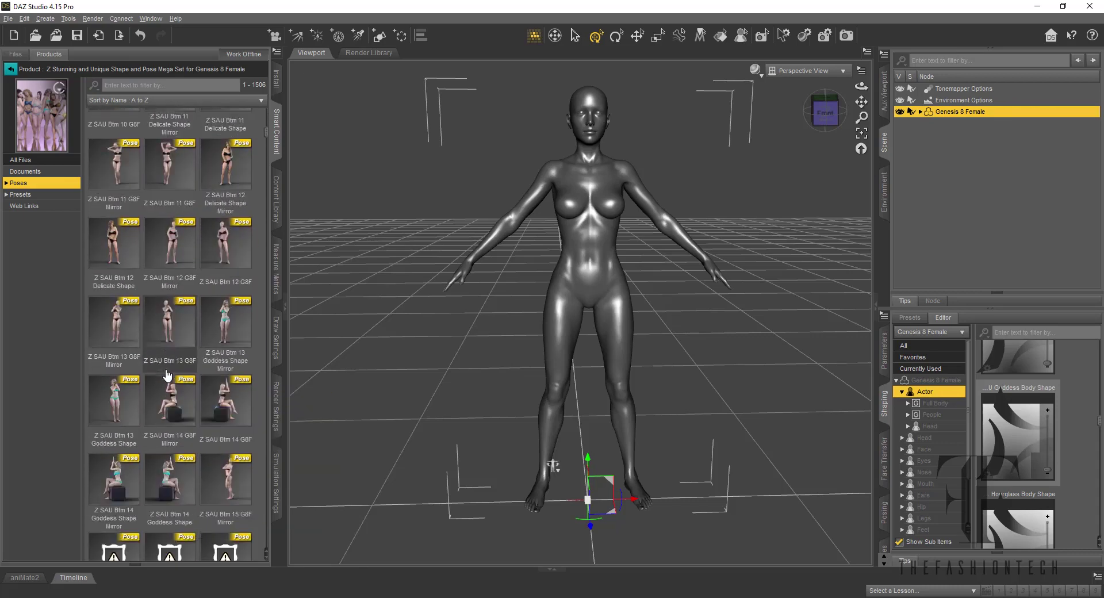
pyautogui.scroll(-5, 167, 375)
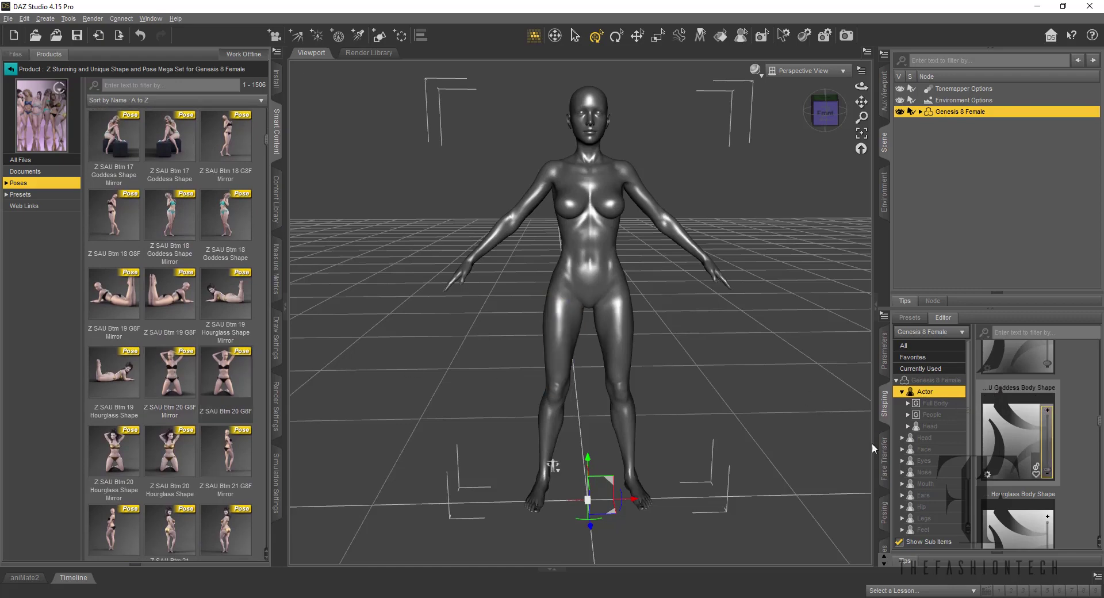
# Widen the Shaping pane and limit the figure's morph list to the Full Body group.
pyautogui.moveTo(874, 448); pyautogui.dragTo(781, 446)
pyautogui.scroll(3, 1012, 437)
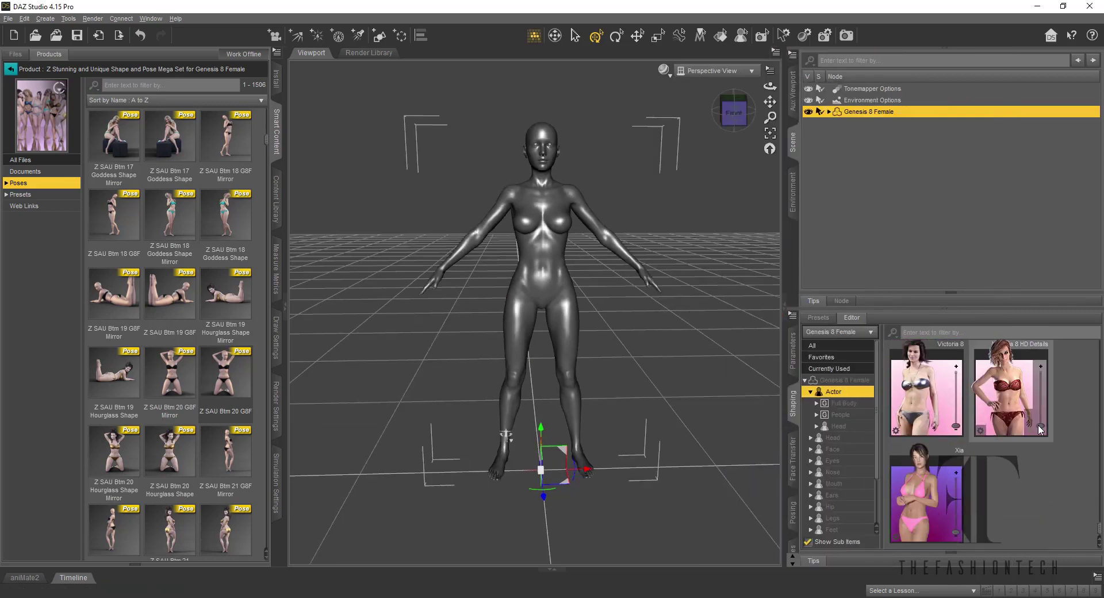
pyautogui.scroll(1, 1040, 430)
pyautogui.click(844, 404)
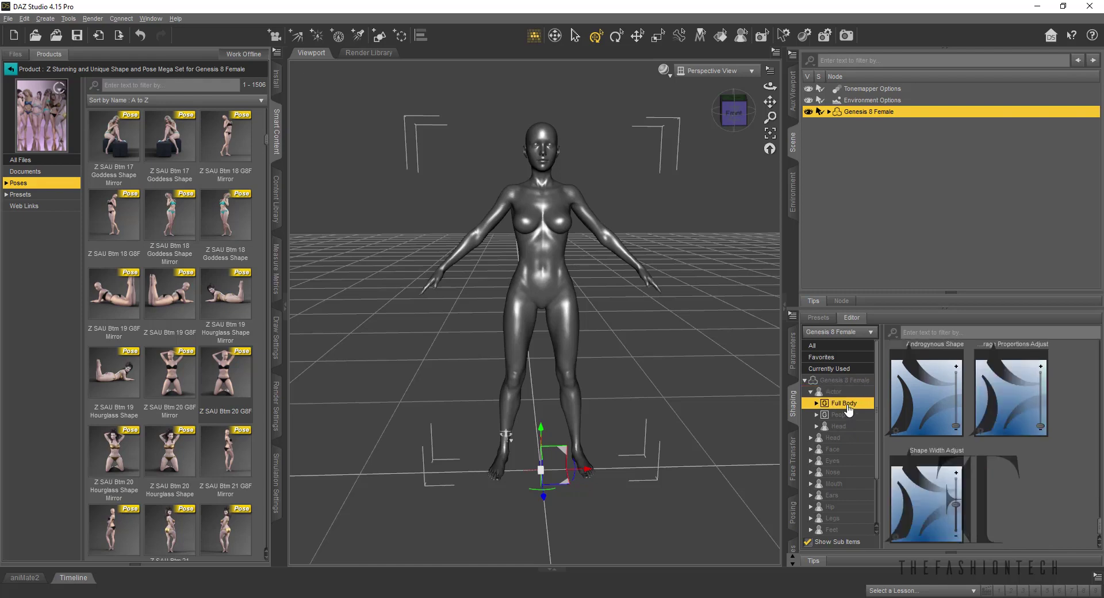
pyautogui.scroll(10, 1015, 436)
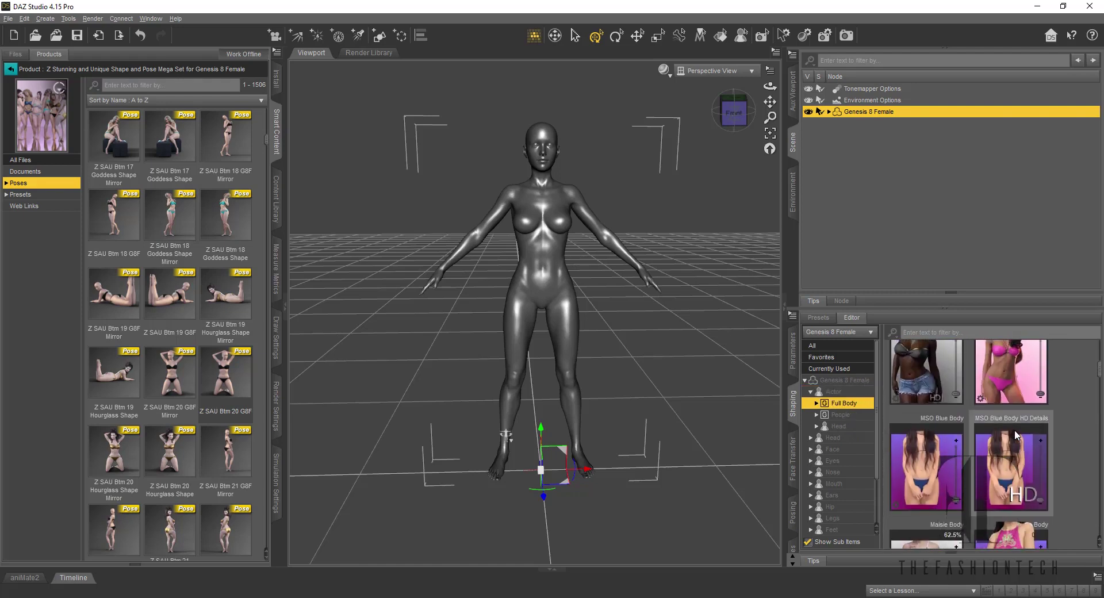
# Try the Delicate Body Shape morph at 100%, reset it to zero, and try the Goddess Body Shape morph.
pyautogui.scroll(-10, 1016, 436)
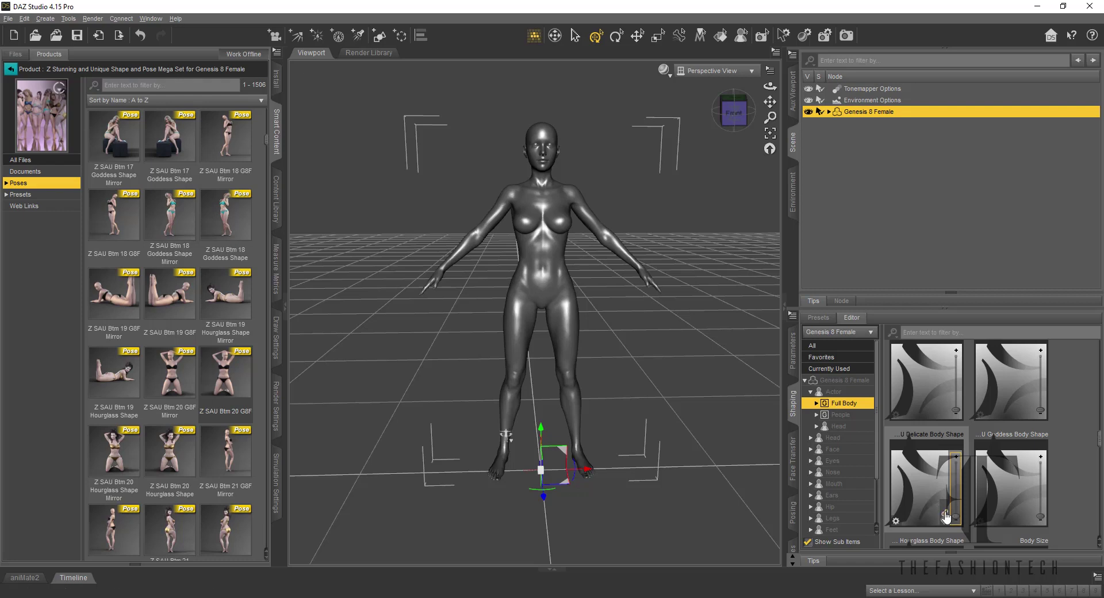
pyautogui.moveTo(955, 507); pyautogui.dragTo(951, 457)
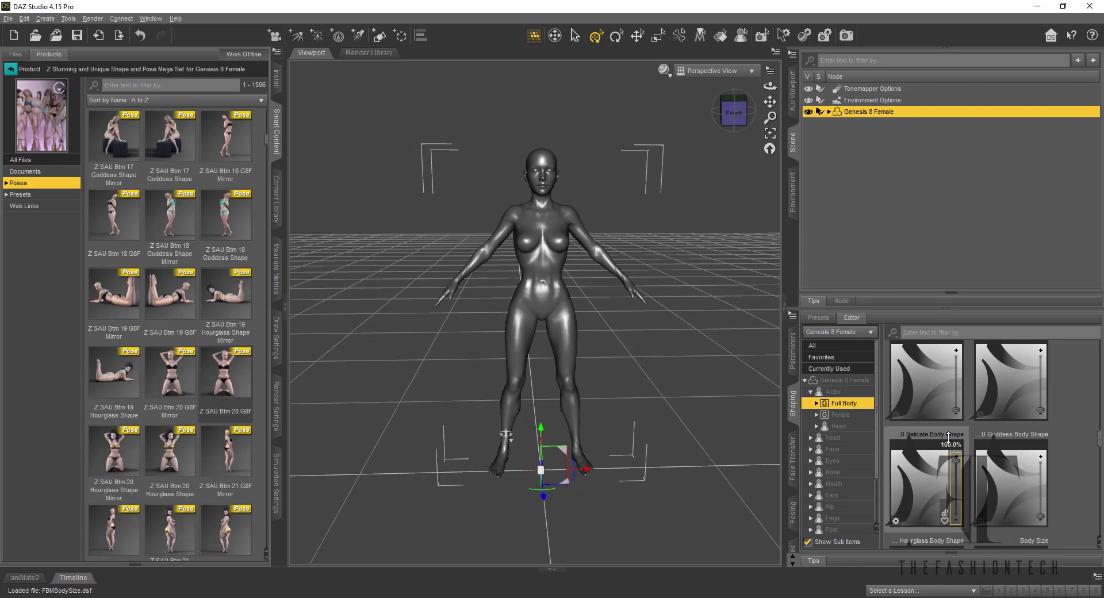
pyautogui.moveTo(948, 438); pyautogui.dragTo(964, 535)
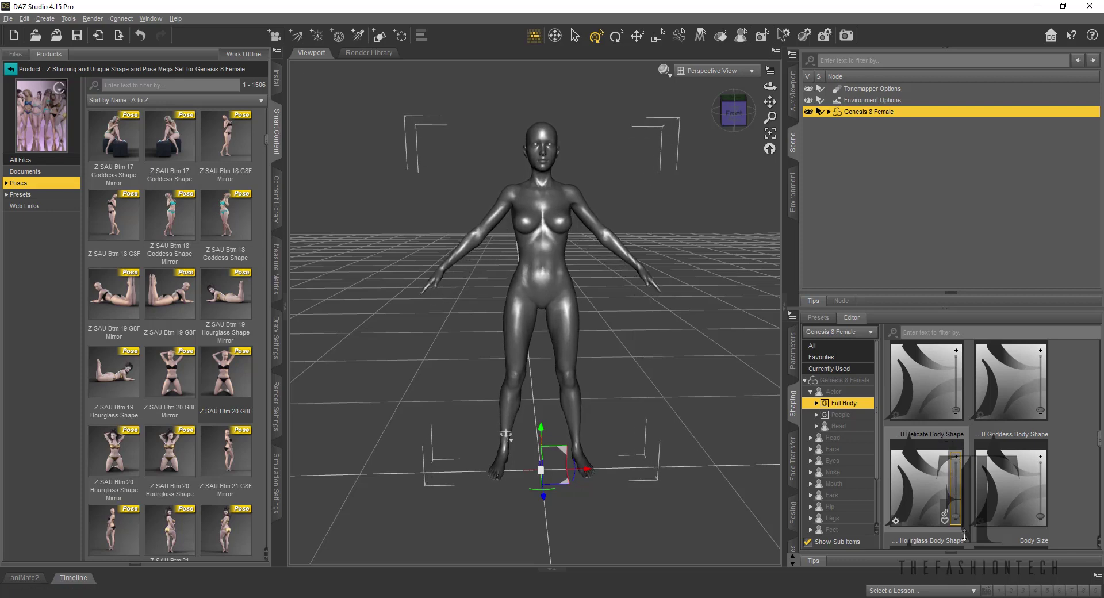
pyautogui.moveTo(1041, 515); pyautogui.dragTo(1035, 445)
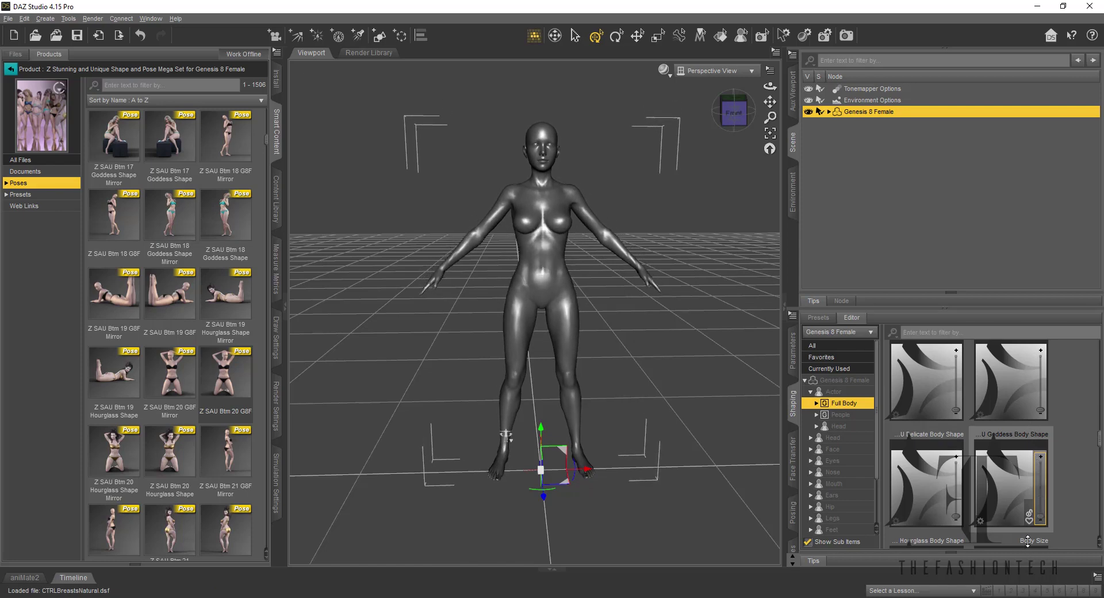
# Set the Curvacious Body Shape morph to 100%.
pyautogui.scroll(2, 959, 428)
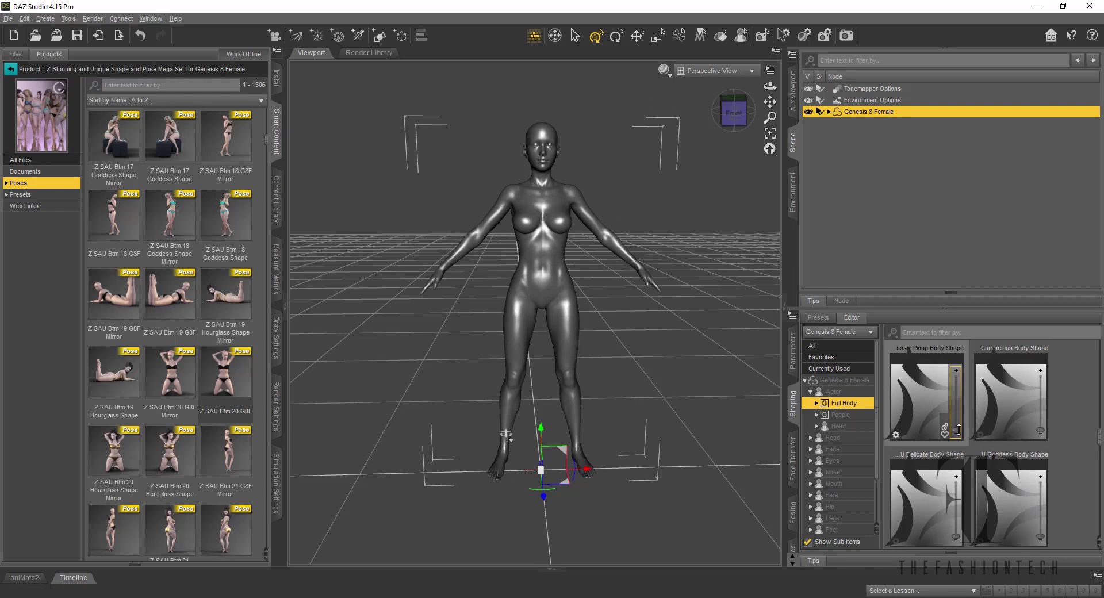
pyautogui.moveTo(959, 429); pyautogui.dragTo(973, 454)
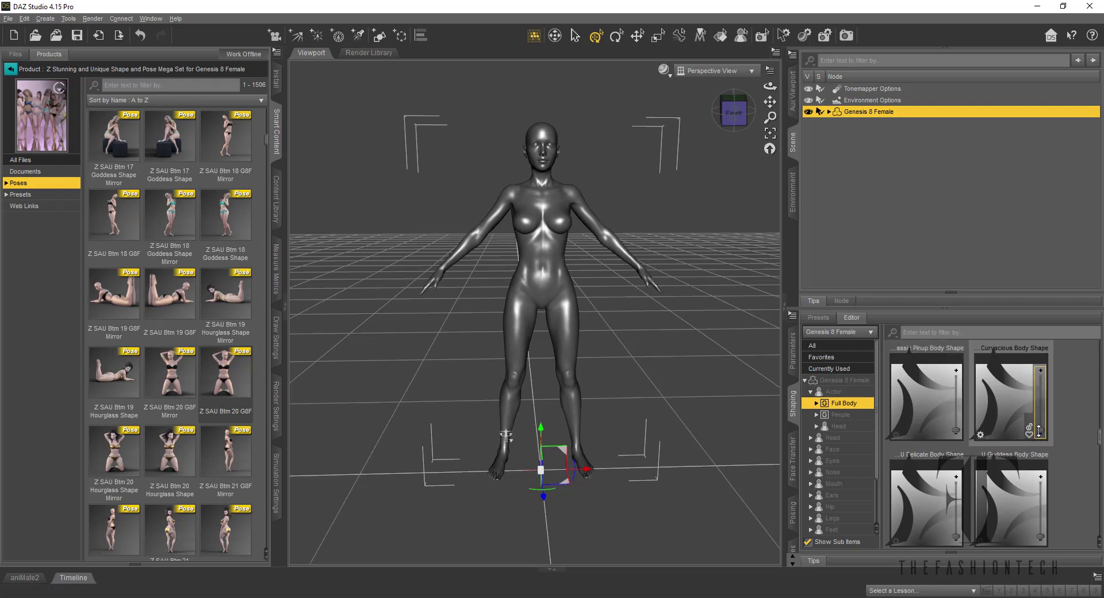
pyautogui.moveTo(1040, 426); pyautogui.dragTo(1026, 358)
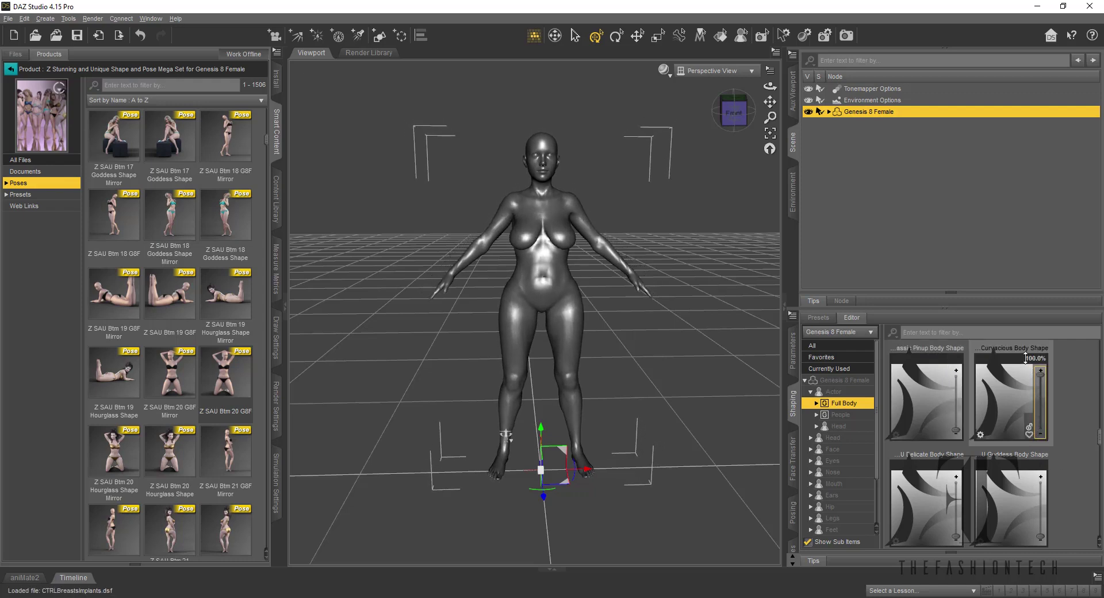
# Reduce the Victoria 8 Body morph to about 45.8% and the Maisie Body morph to about 41.7%.
pyautogui.scroll(-10, 1018, 403)
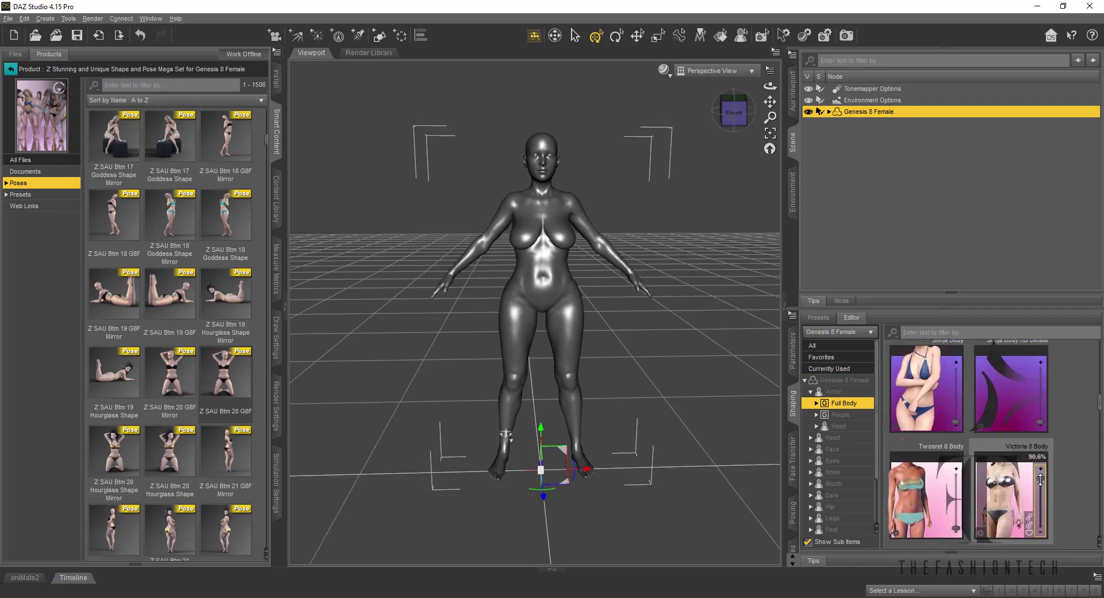
pyautogui.moveTo(1040, 480)
pyautogui.mouseDown()
pyautogui.moveTo(1043, 534)
pyautogui.moveTo(1043, 500)
pyautogui.mouseUp()
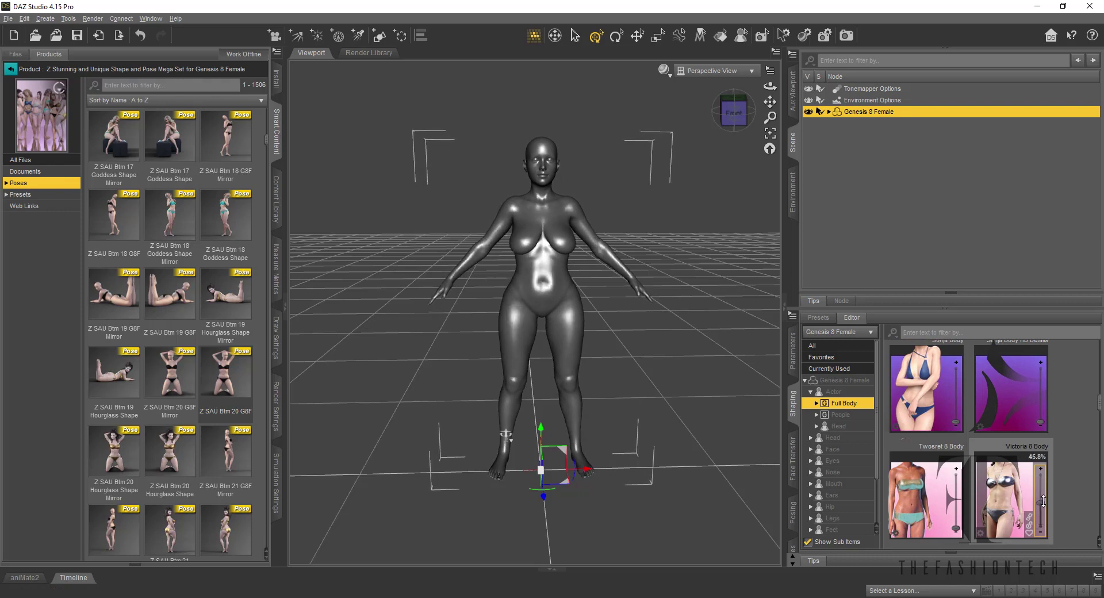
pyautogui.scroll(-3, 1064, 445)
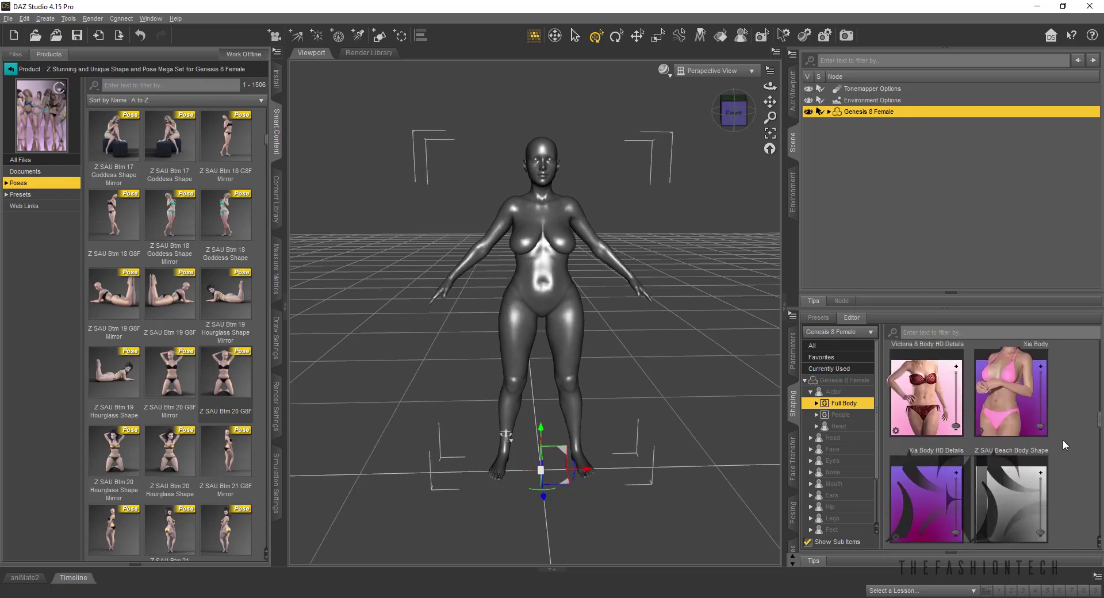
pyautogui.scroll(-5, 1047, 449)
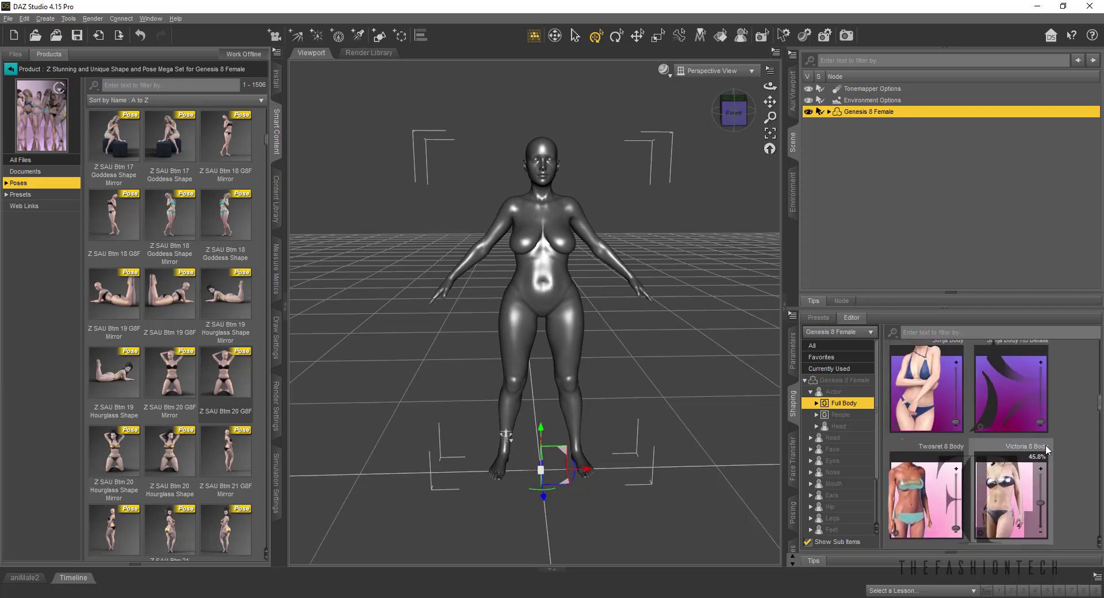
pyautogui.scroll(-5, 1046, 450)
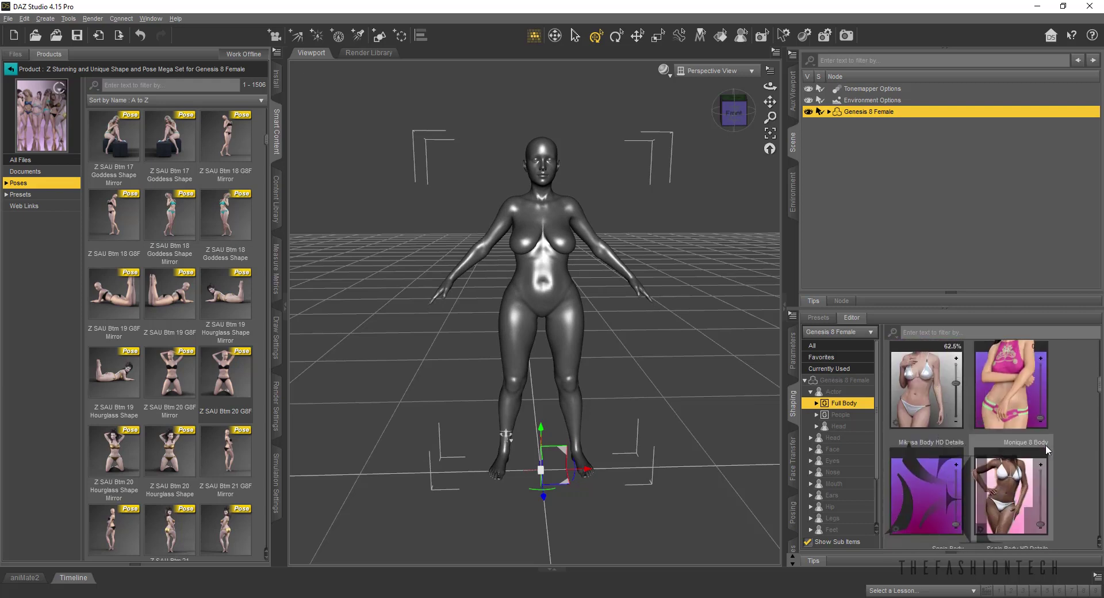
pyautogui.scroll(1, 1000, 426)
pyautogui.moveTo(955, 395); pyautogui.dragTo(957, 407)
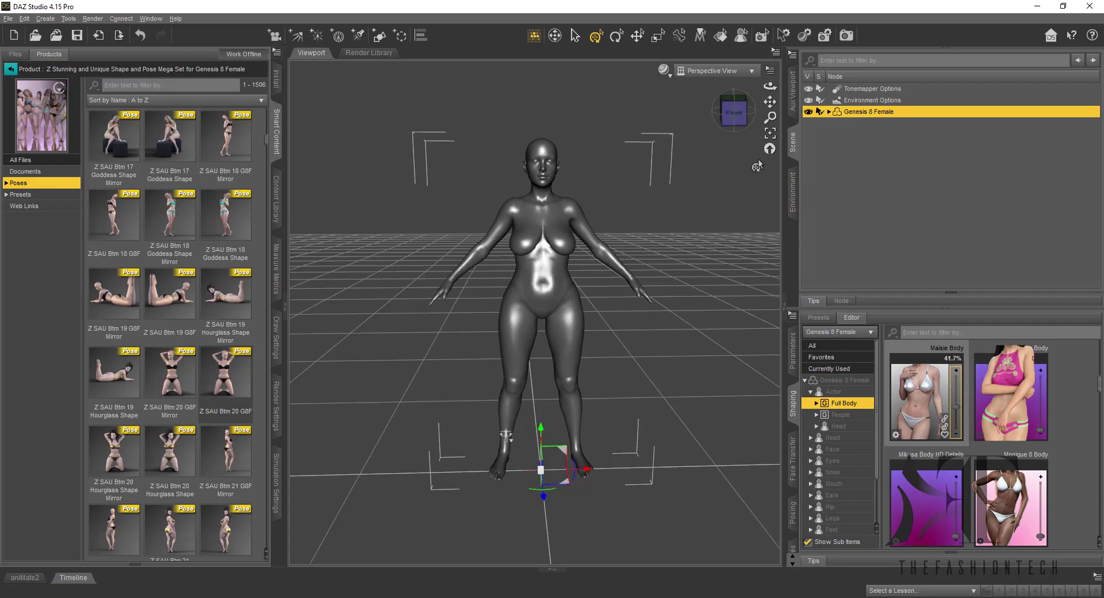
pyautogui.click(719, 112)
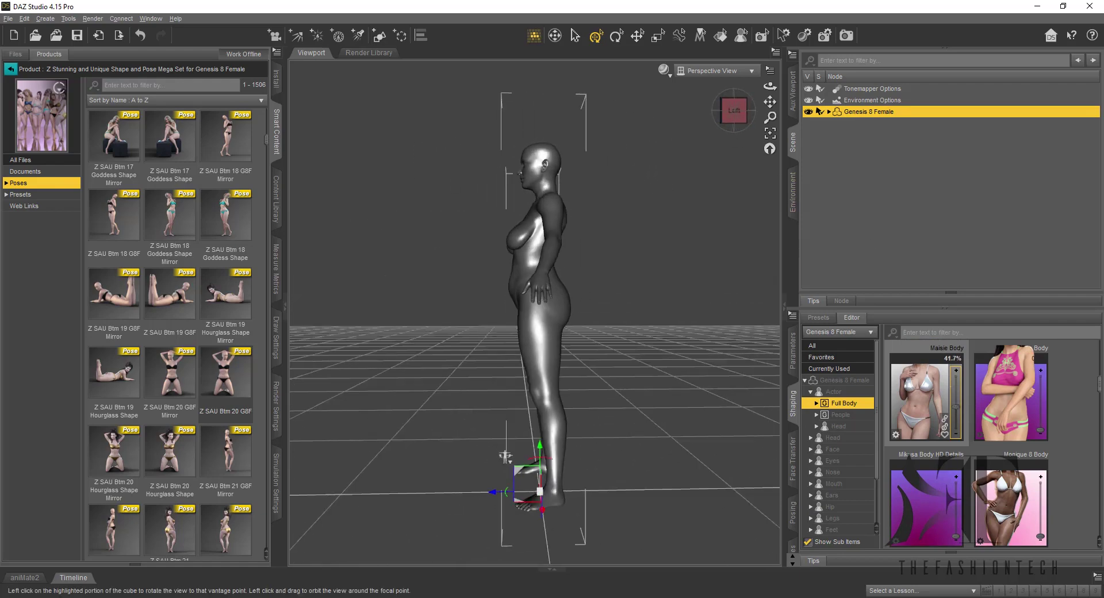
pyautogui.moveTo(735, 111)
pyautogui.mouseDown()
pyautogui.moveTo(746, 112)
pyautogui.moveTo(731, 113)
pyautogui.mouseUp()
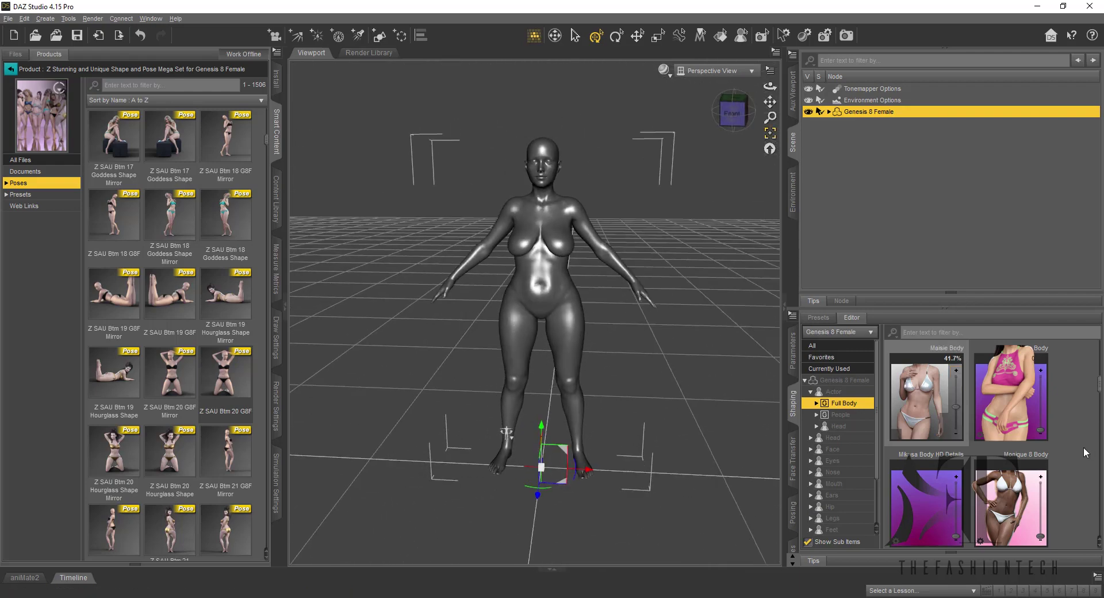
# Reset the Curvacious Body Shape morph to zero.
pyautogui.moveTo(1041, 368)
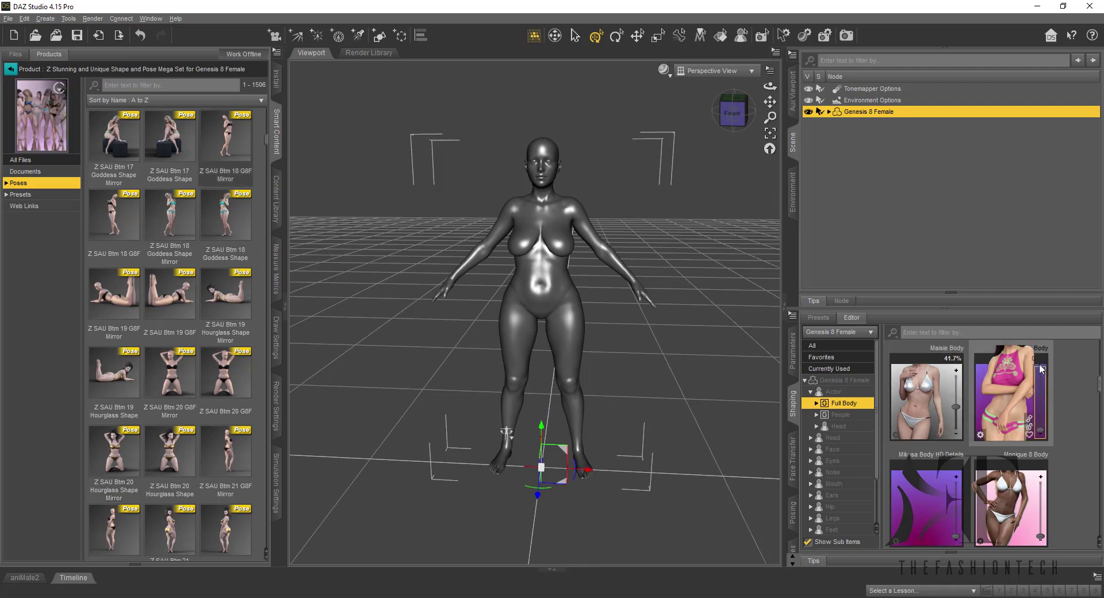
pyautogui.scroll(-5, 1041, 368)
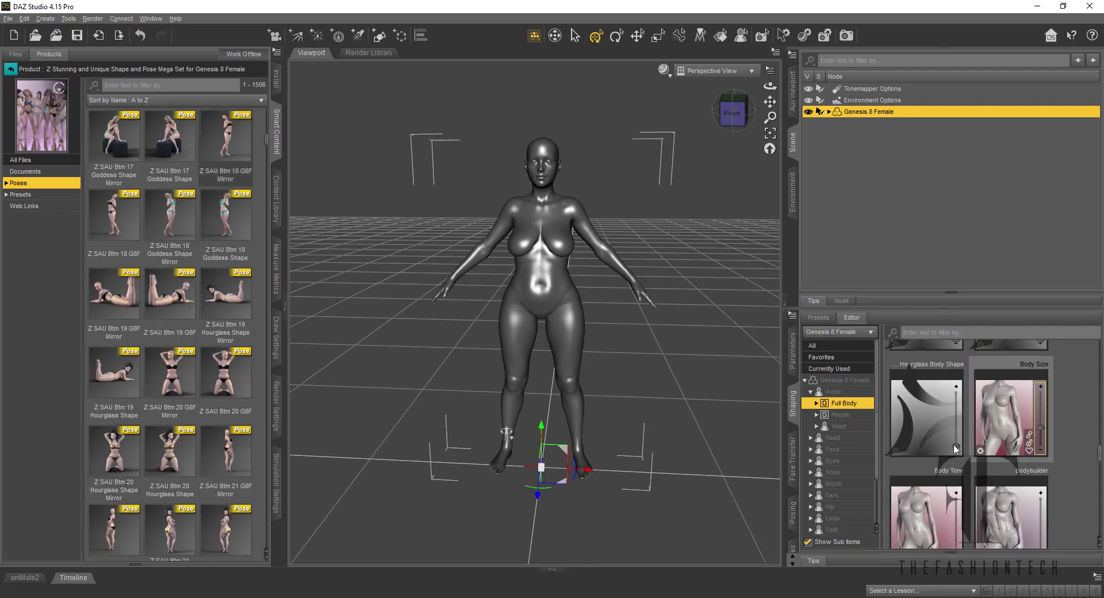
pyautogui.moveTo(954, 445)
pyautogui.moveTo(953, 448); pyautogui.dragTo(952, 496)
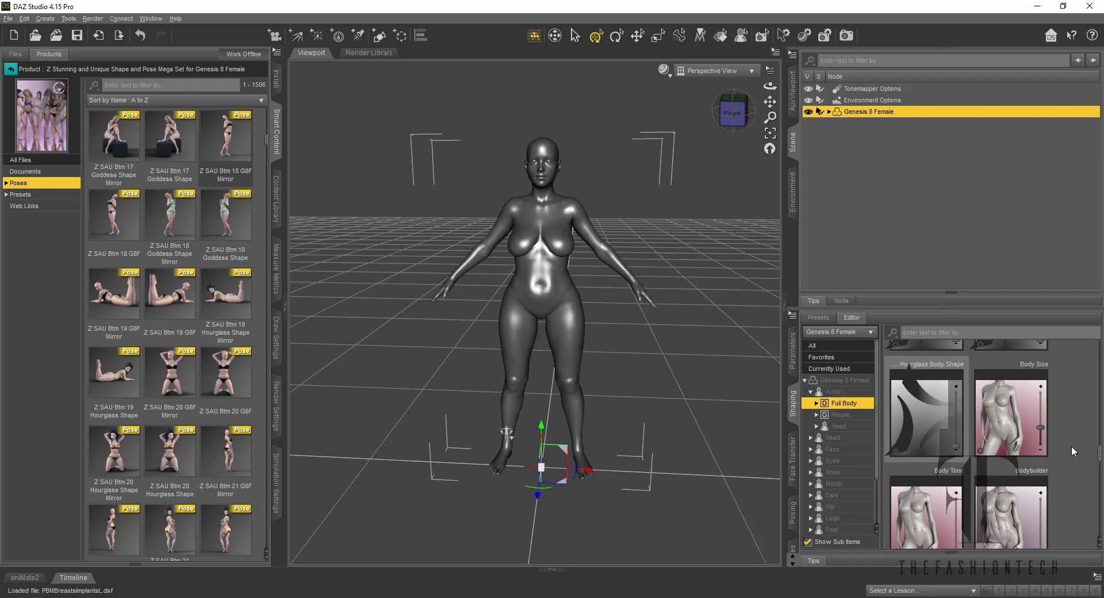
pyautogui.scroll(3, 1074, 416)
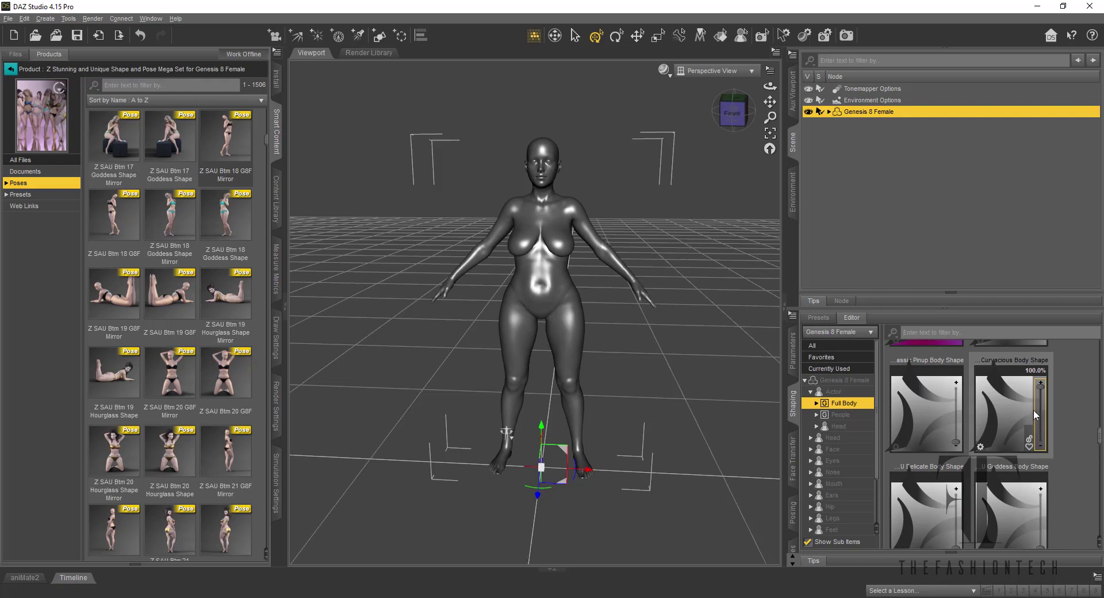
pyautogui.moveTo(1038, 384); pyautogui.dragTo(1040, 444)
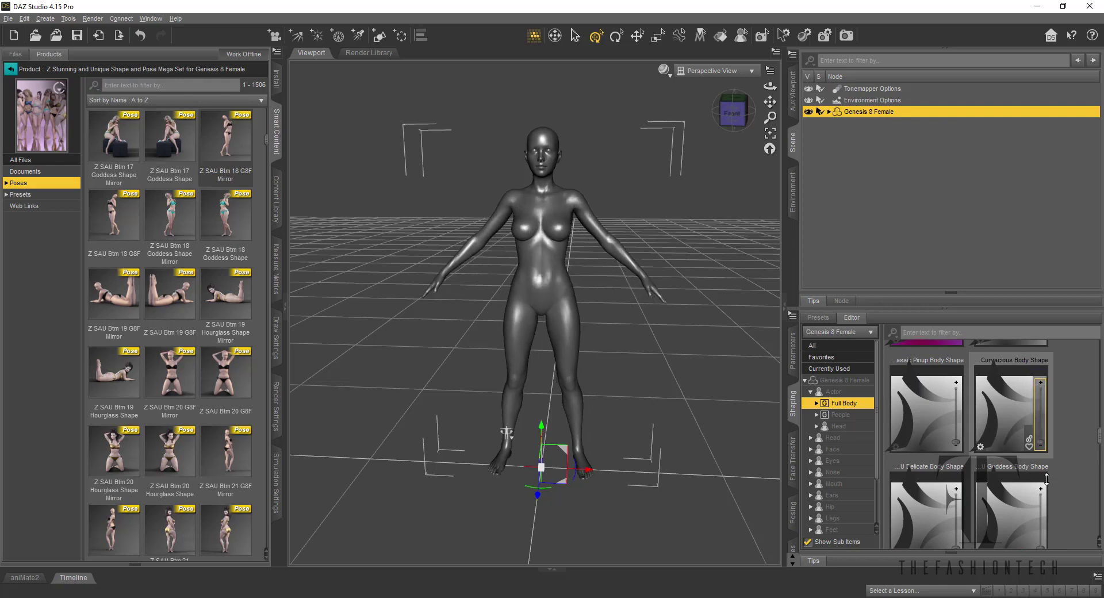
# Set the figure's Body Size morph to 100%.
pyautogui.scroll(-1, 1090, 451)
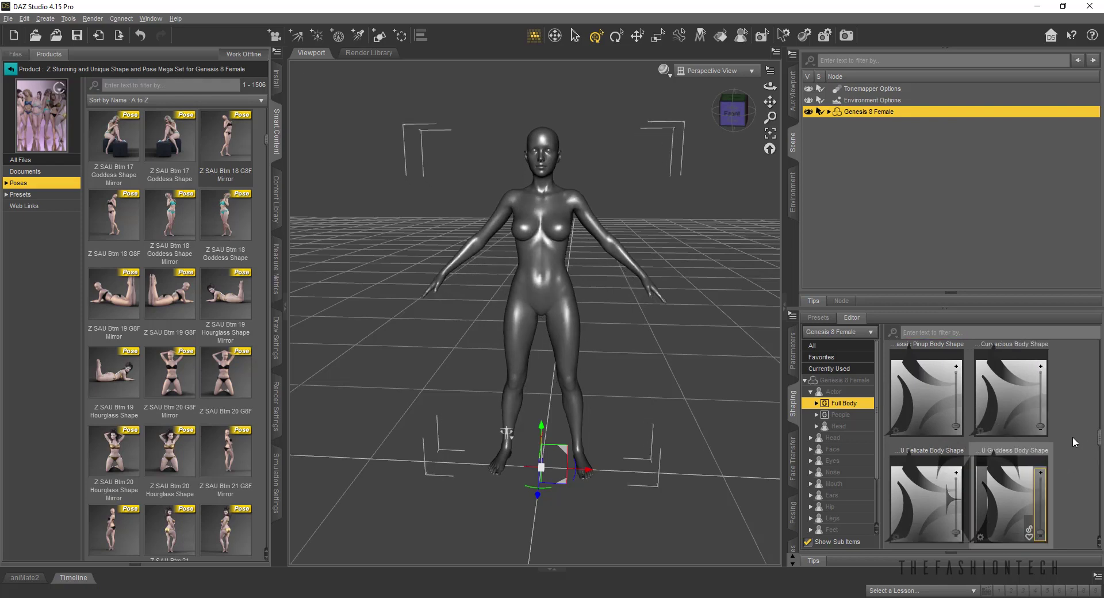
pyautogui.scroll(-3, 1073, 442)
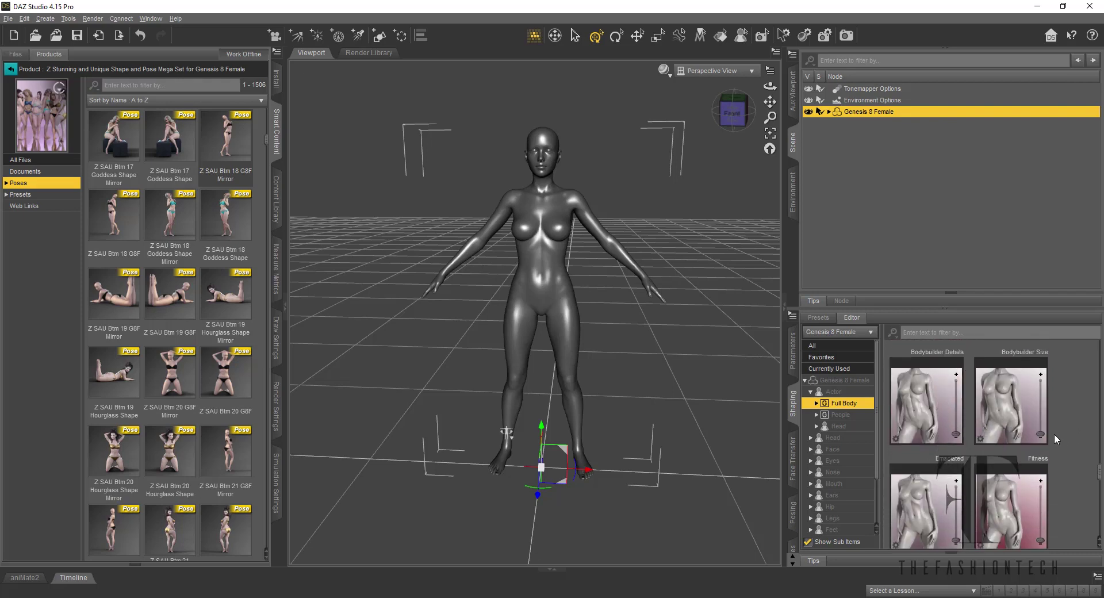
pyautogui.scroll(2, 953, 432)
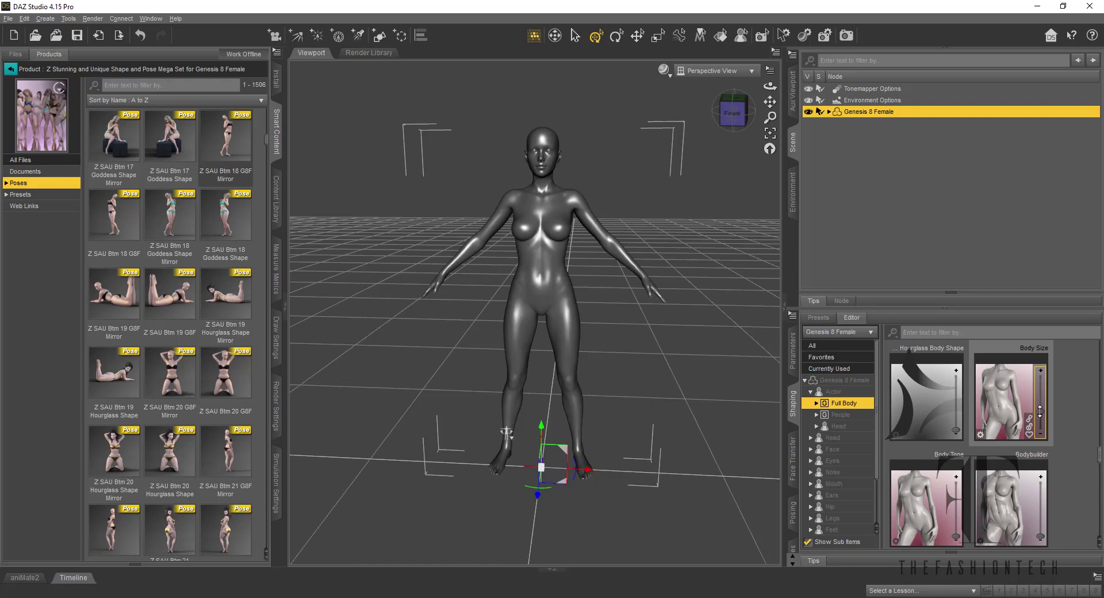
pyautogui.moveTo(1039, 410); pyautogui.dragTo(1032, 371)
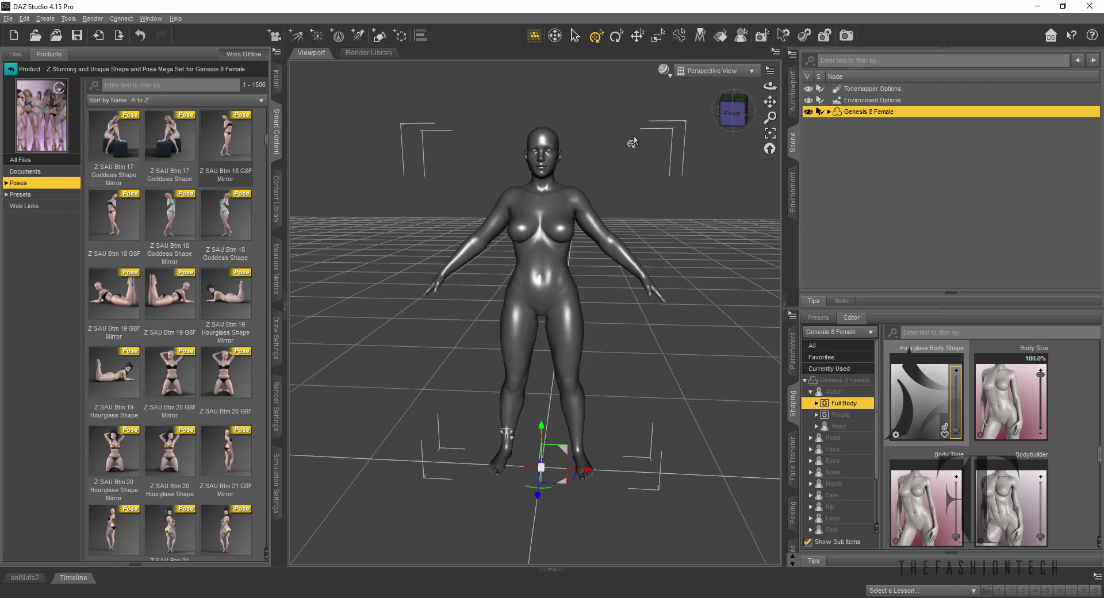
# Set the Heavy full-body morph to about 70.8% to give the figure a heavier build.
pyautogui.scroll(-1, 1045, 503)
pyautogui.scroll(-3, 1045, 503)
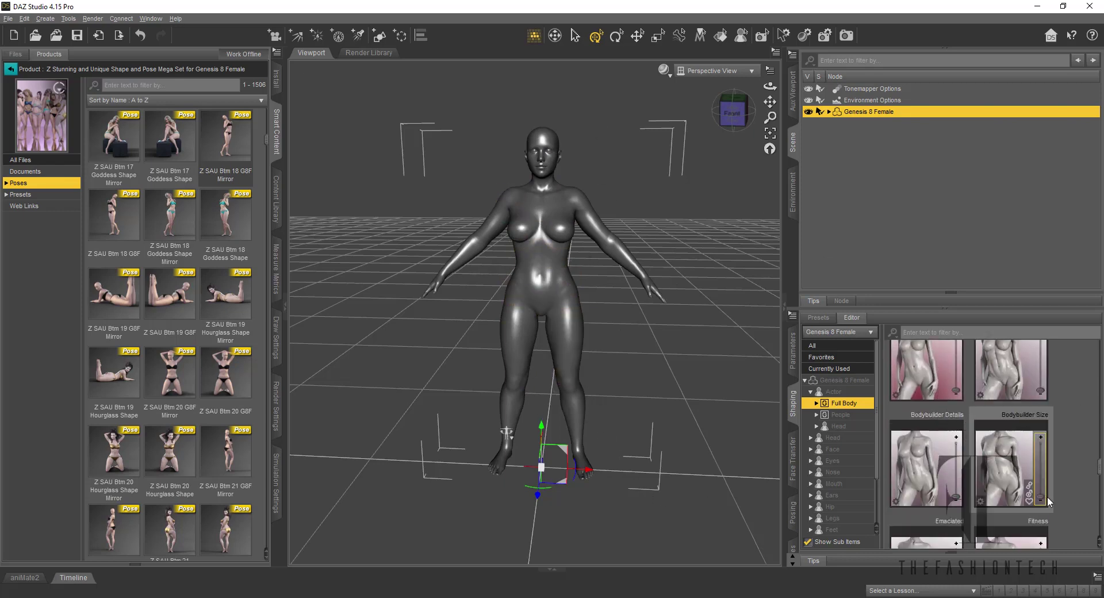
pyautogui.scroll(-2, 1047, 502)
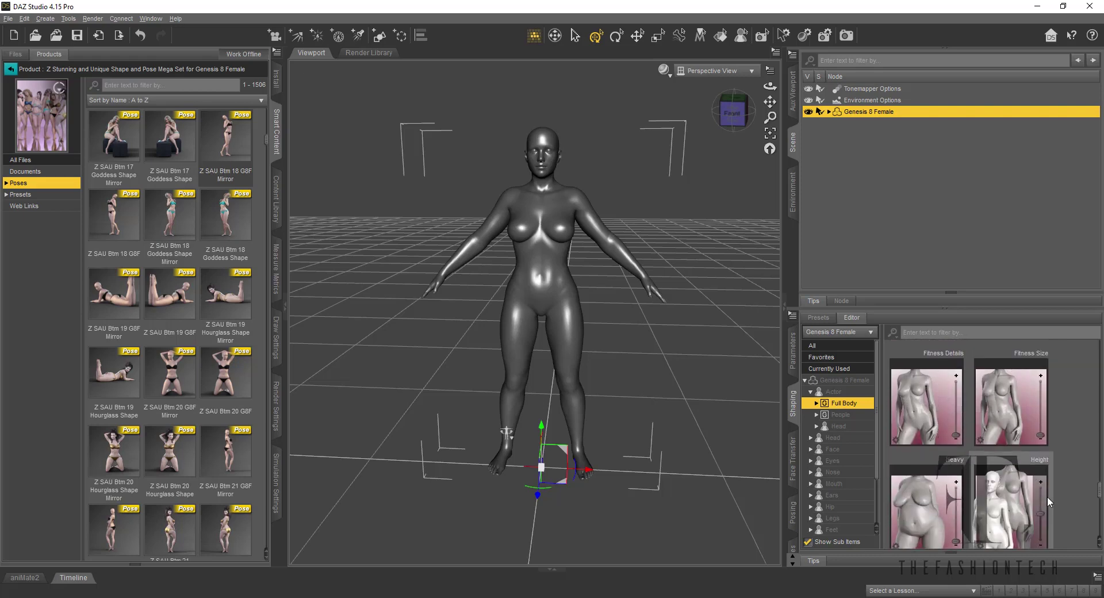
pyautogui.scroll(-1, 953, 543)
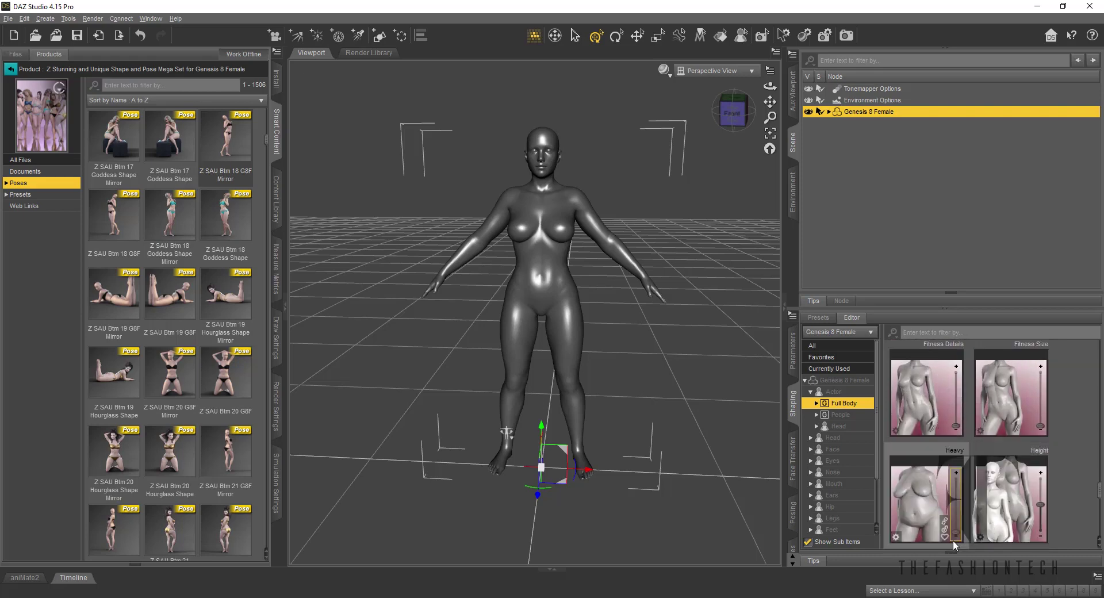
pyautogui.moveTo(954, 531); pyautogui.dragTo(953, 496)
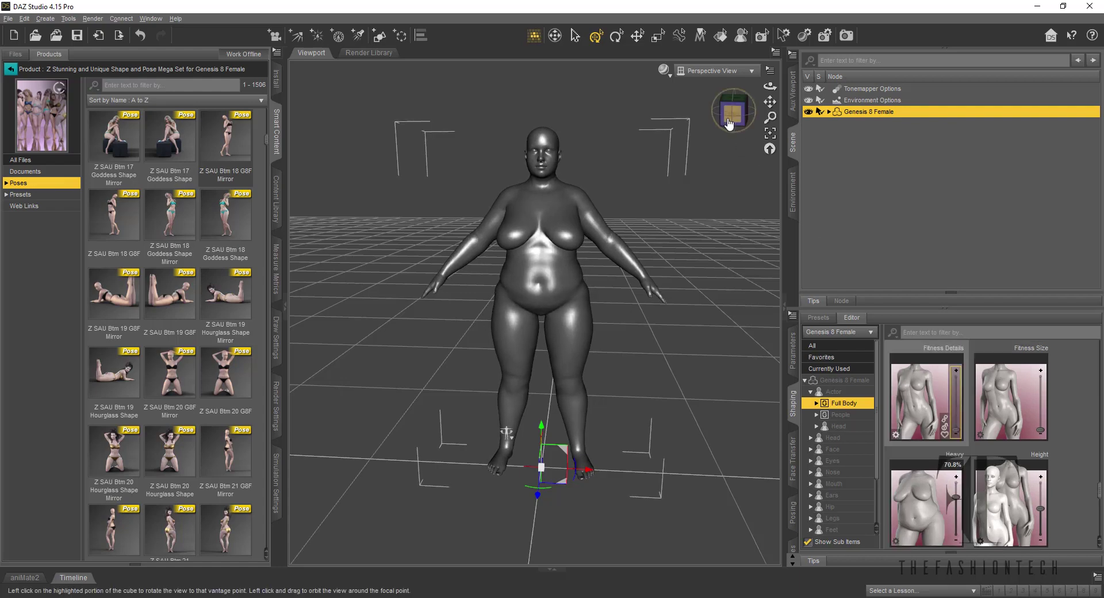
pyautogui.click(745, 115)
pyautogui.moveTo(744, 115); pyautogui.dragTo(638, 114)
pyautogui.click(731, 111)
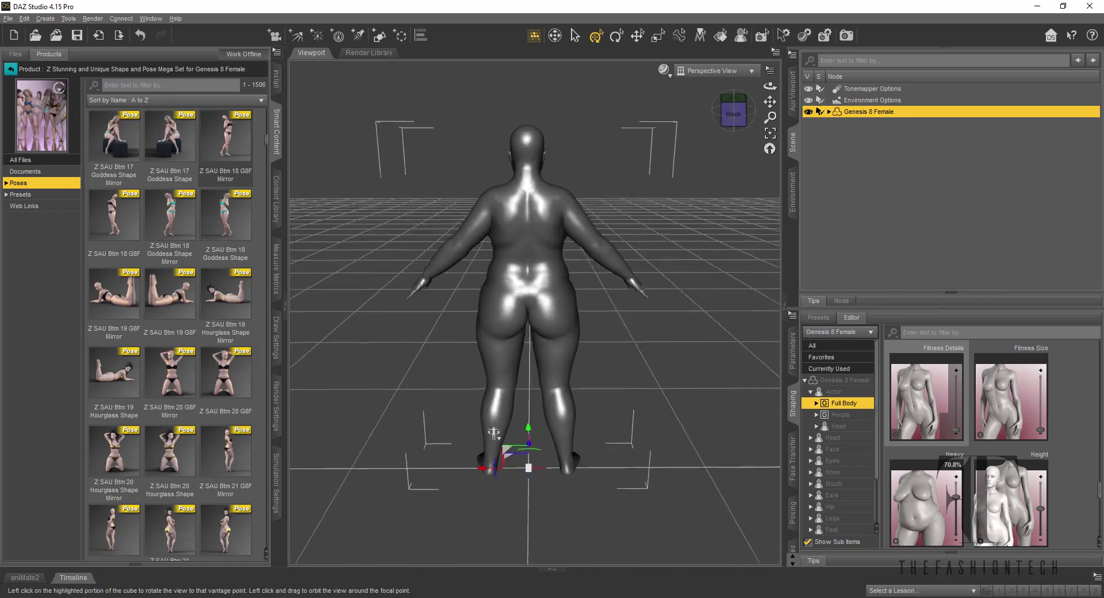
pyautogui.moveTo(731, 111); pyautogui.dragTo(833, 113)
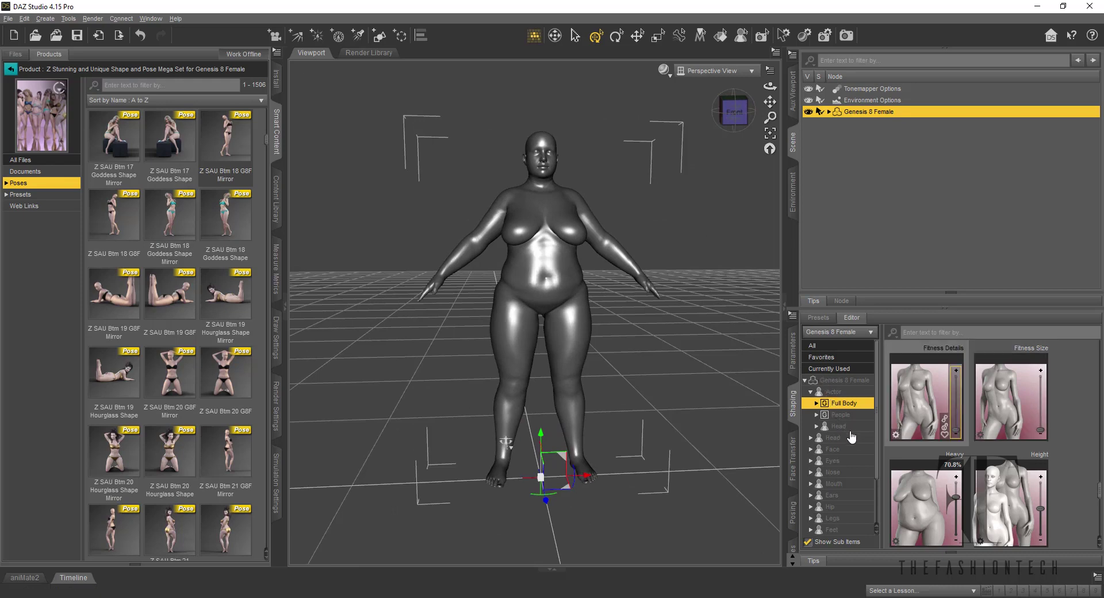
# Limit the morph list to the Legs group and set Thigh Thickness Width to -100%.
pyautogui.scroll(-1, 852, 436)
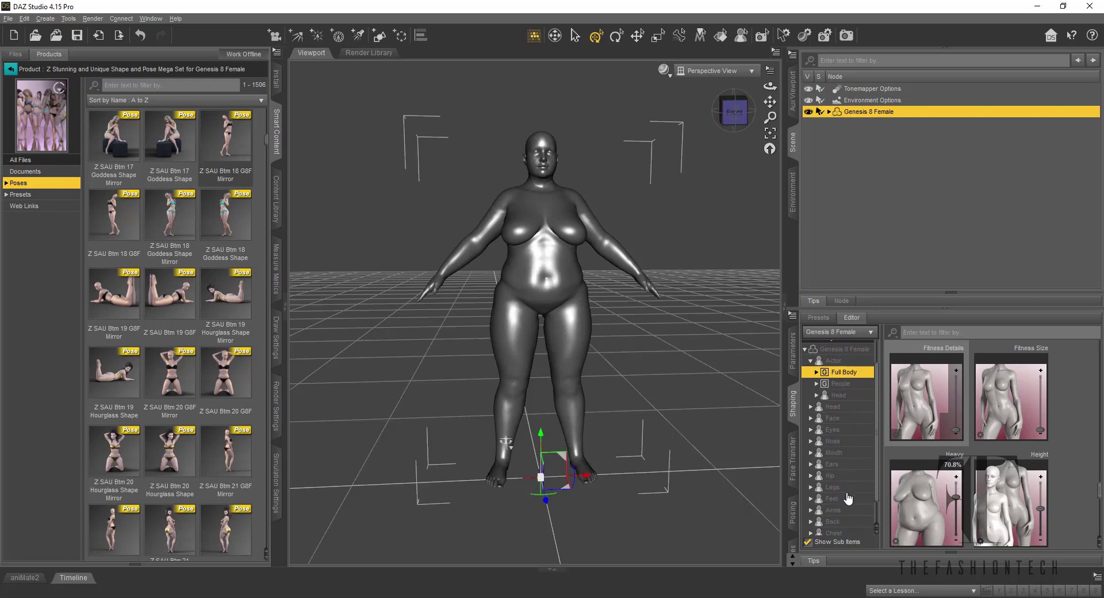
pyautogui.click(844, 489)
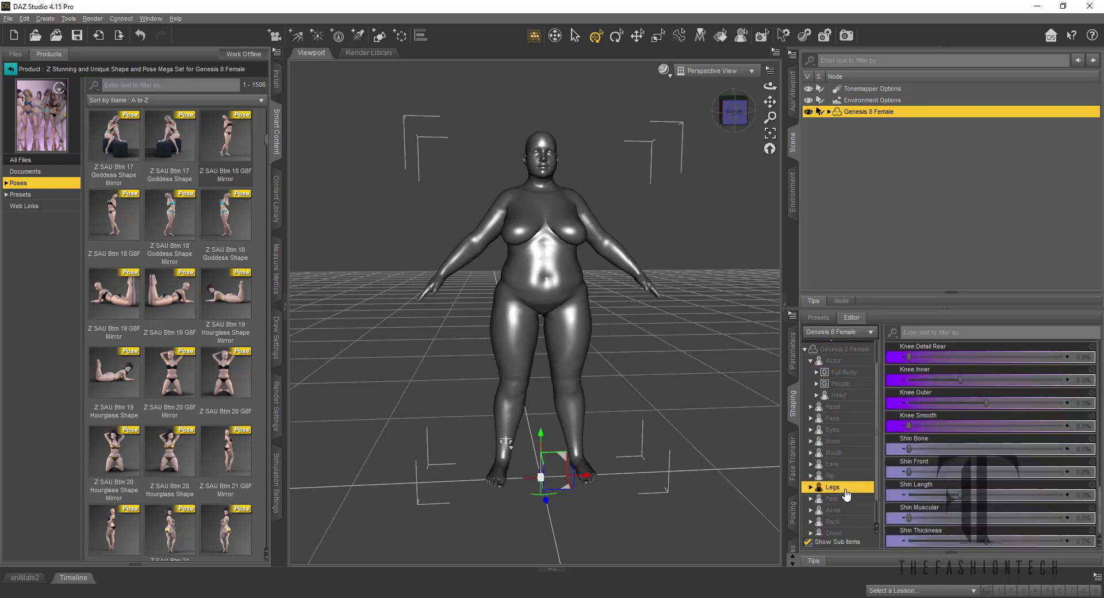
pyautogui.scroll(3, 975, 418)
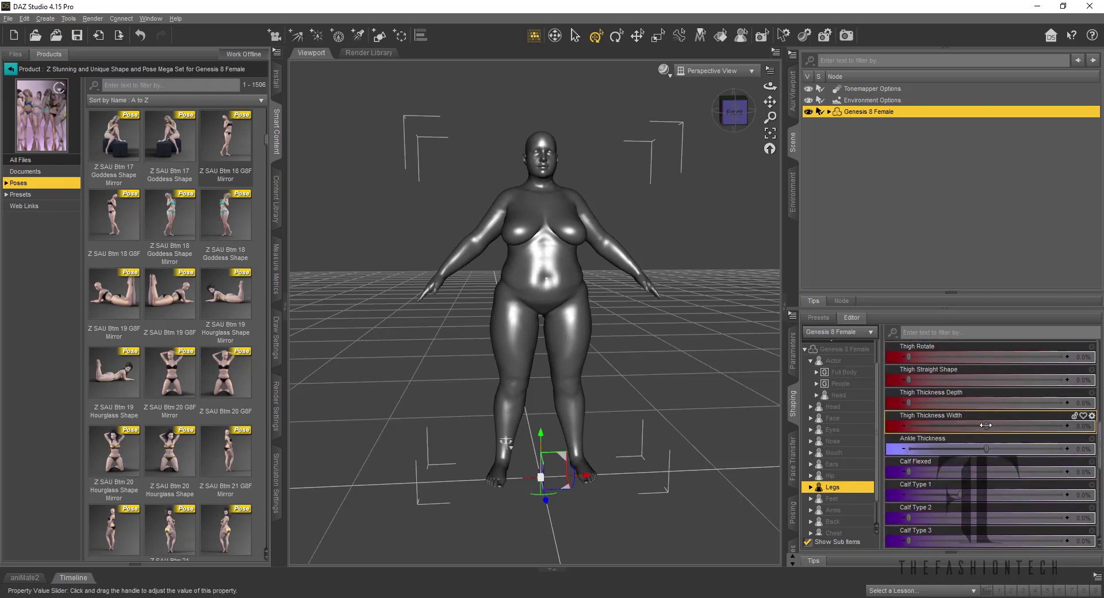
pyautogui.moveTo(985, 425); pyautogui.dragTo(913, 432)
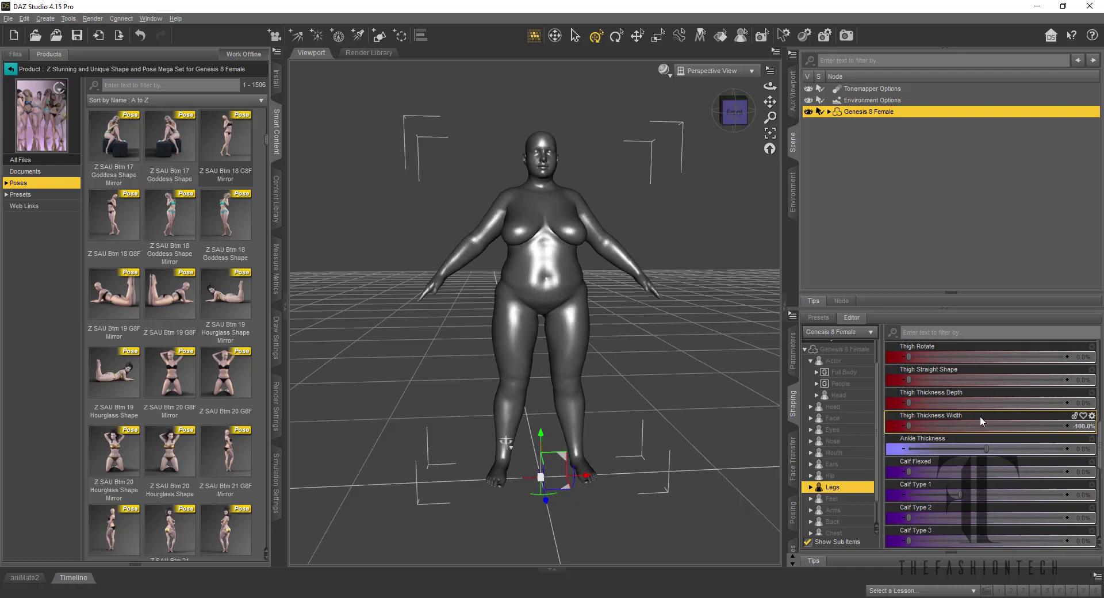
# Try different Thigh Length values on the figure and leave the morph at about 26.7%.
pyautogui.scroll(3, 981, 422)
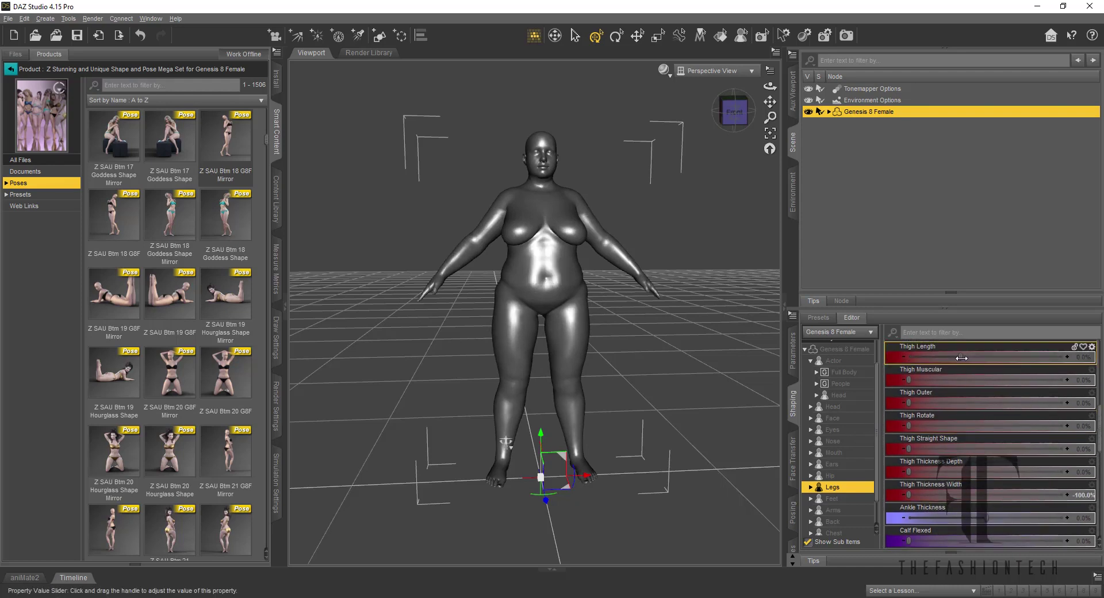
pyautogui.moveTo(959, 357); pyautogui.dragTo(863, 371)
pyautogui.moveTo(747, 381); pyautogui.dragTo(988, 360)
# Set the Shin Length morph in the Legs group to 100%.
pyautogui.scroll(-1, 976, 417)
pyautogui.scroll(-10, 976, 417)
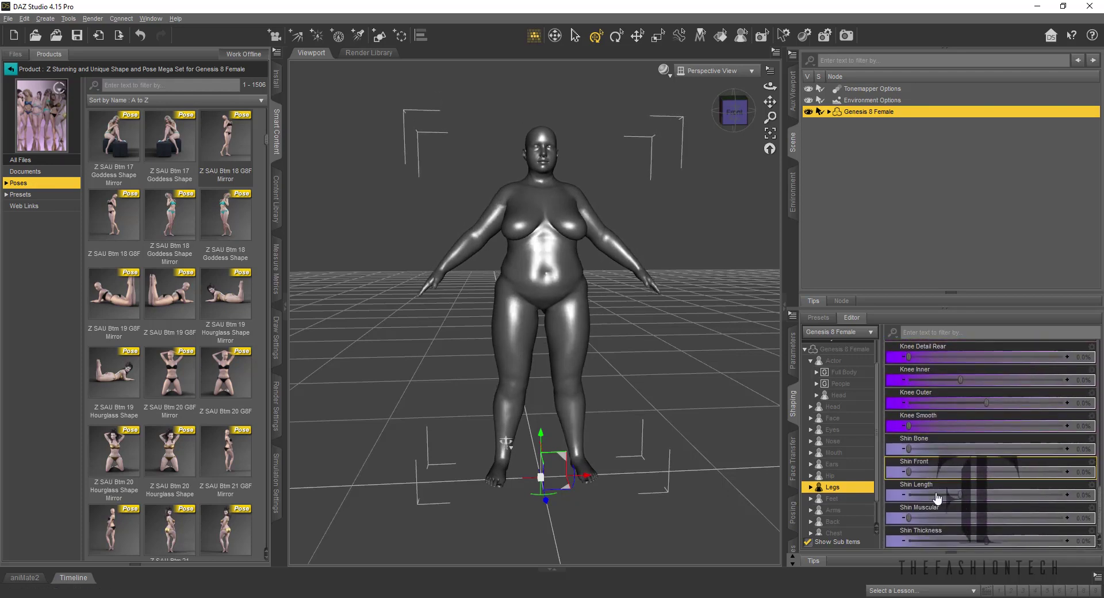
pyautogui.moveTo(959, 495); pyautogui.dragTo(1076, 487)
# Set the Thigh Length morph in the Legs group to 100% and orbit slightly to check the figure's proportions.
pyautogui.scroll(5, 1012, 414)
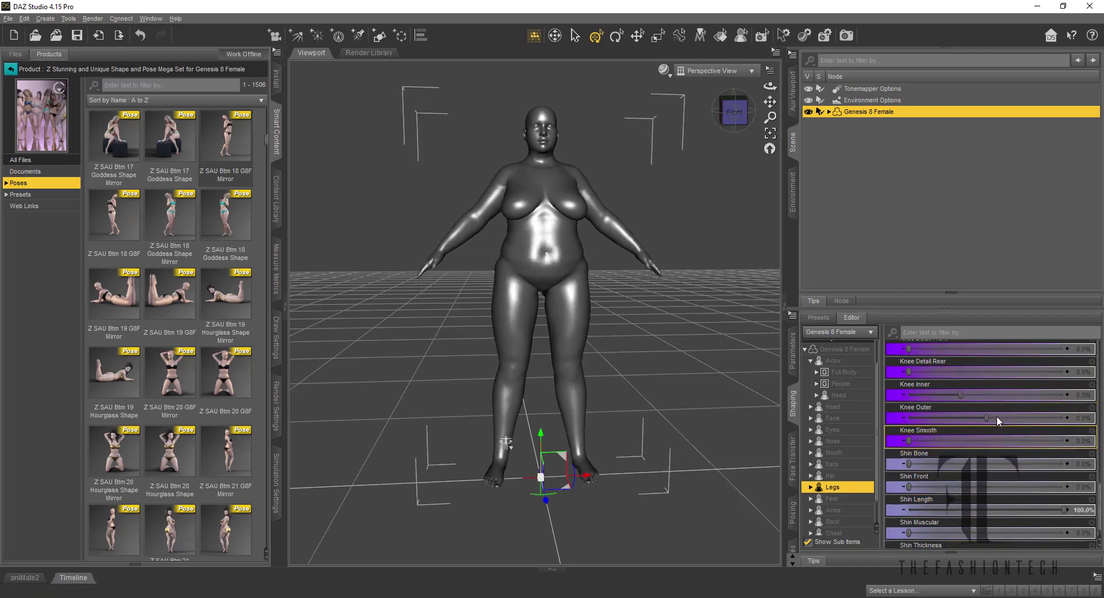
pyautogui.scroll(3, 992, 397)
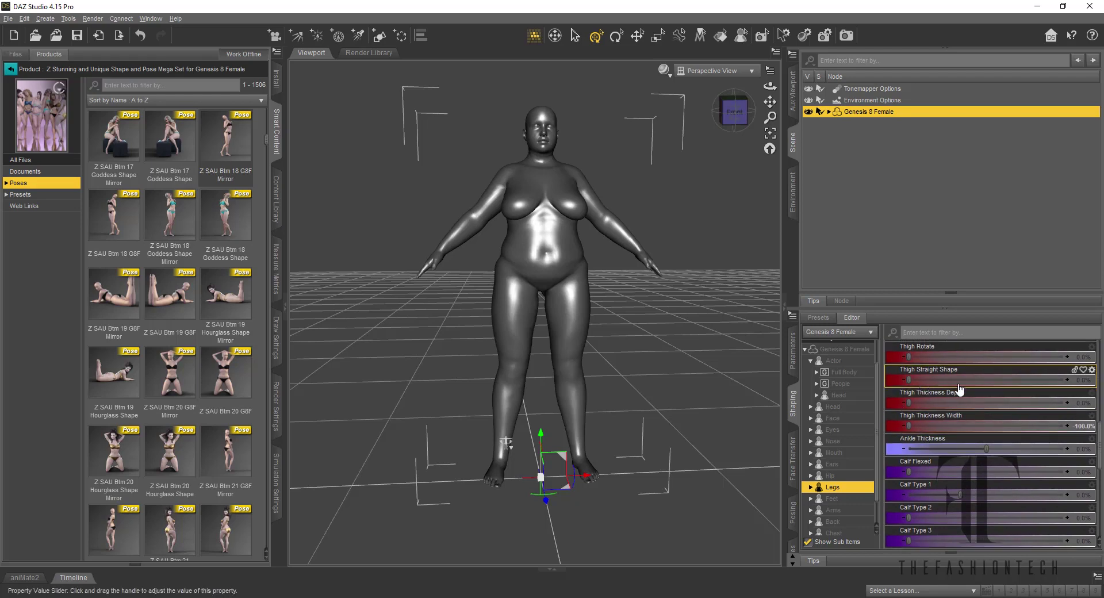
pyautogui.scroll(3, 963, 397)
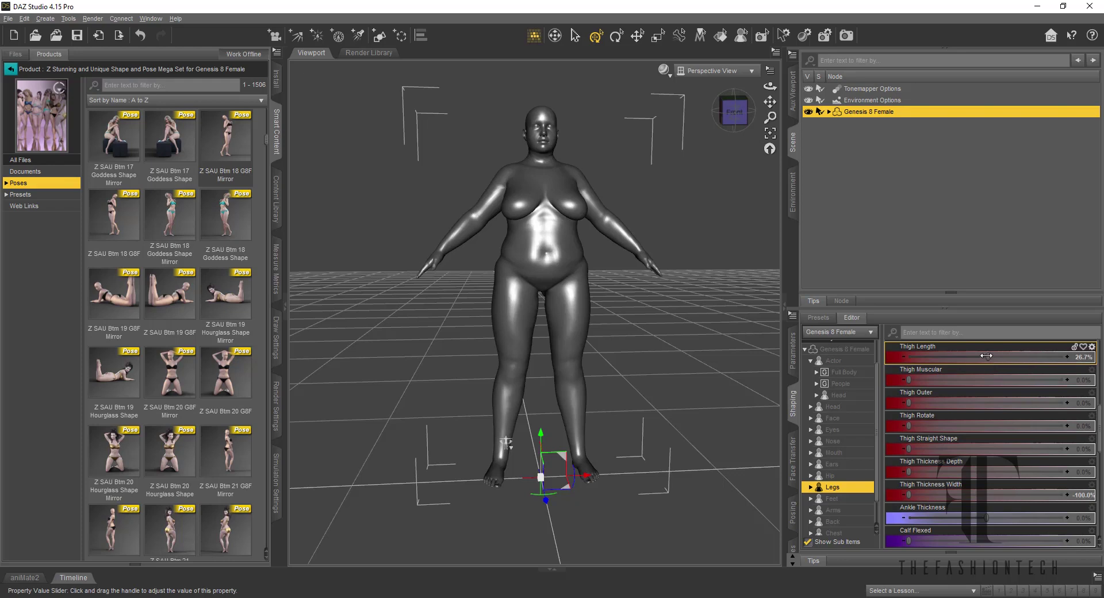
pyautogui.moveTo(986, 356); pyautogui.dragTo(1069, 356)
pyautogui.scroll(1, 992, 402)
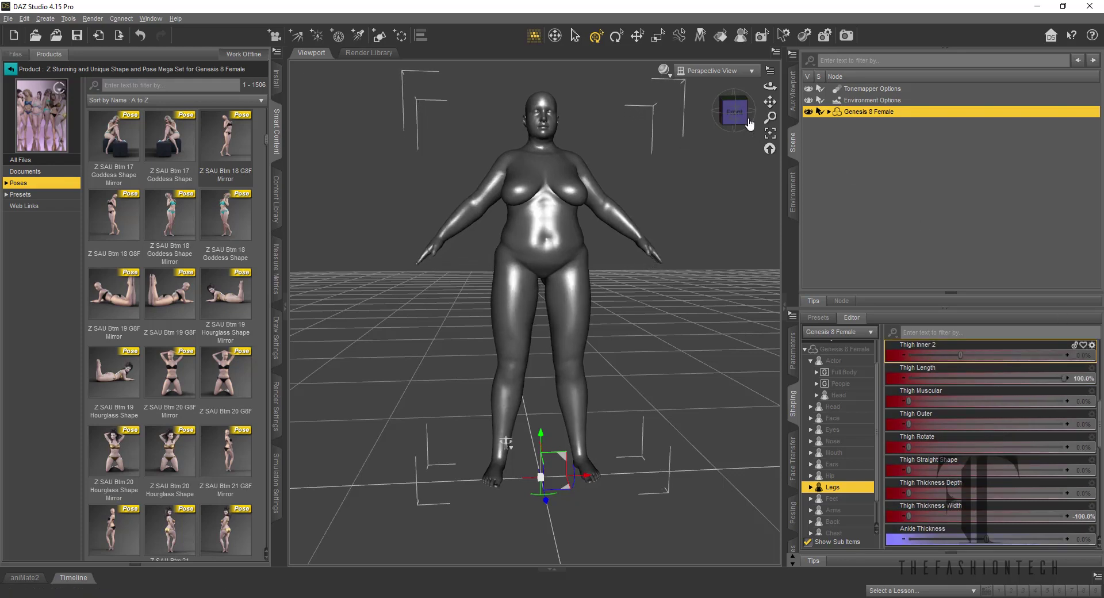
pyautogui.moveTo(749, 124); pyautogui.dragTo(814, 128)
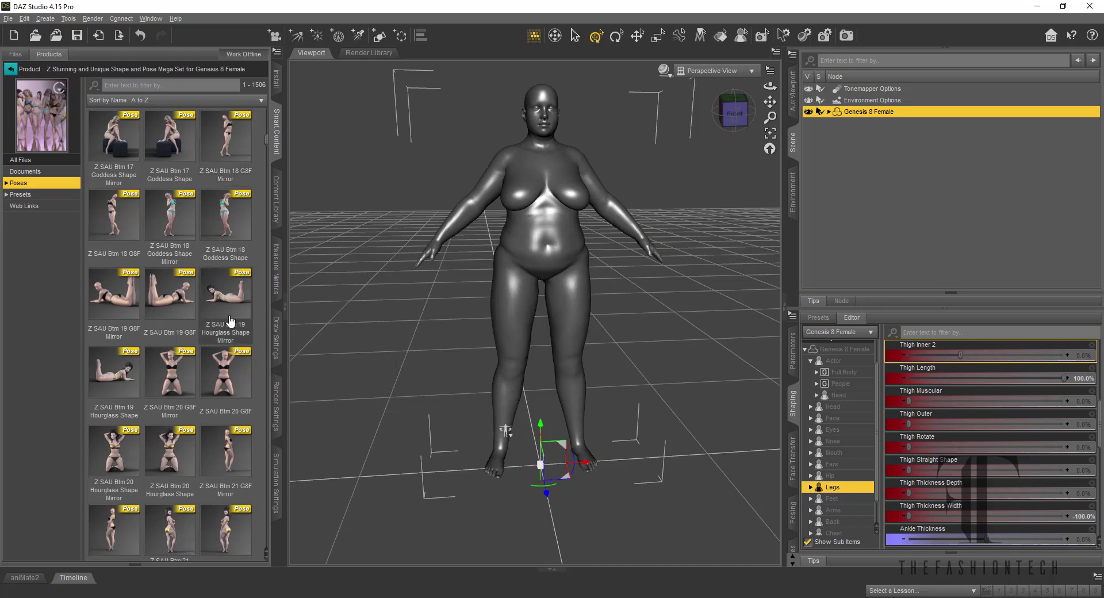
# Try the Z SAU Btm 28 Classic Pinup Shape pose and its mirrored version on the figure, viewing each from the front.
pyautogui.scroll(-10, 230, 320)
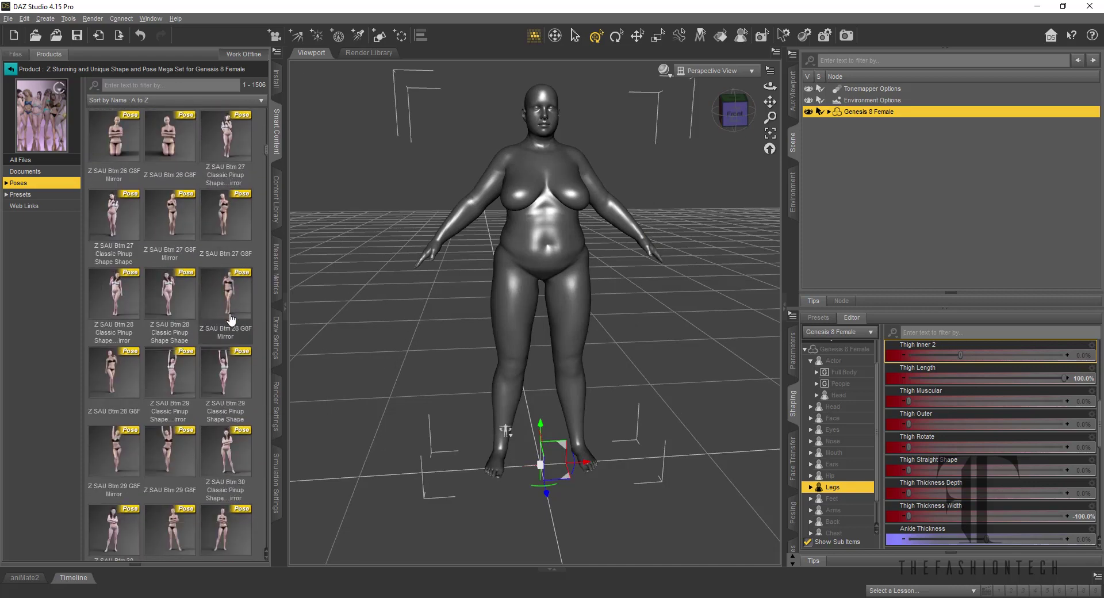
pyautogui.doubleClick(195, 309)
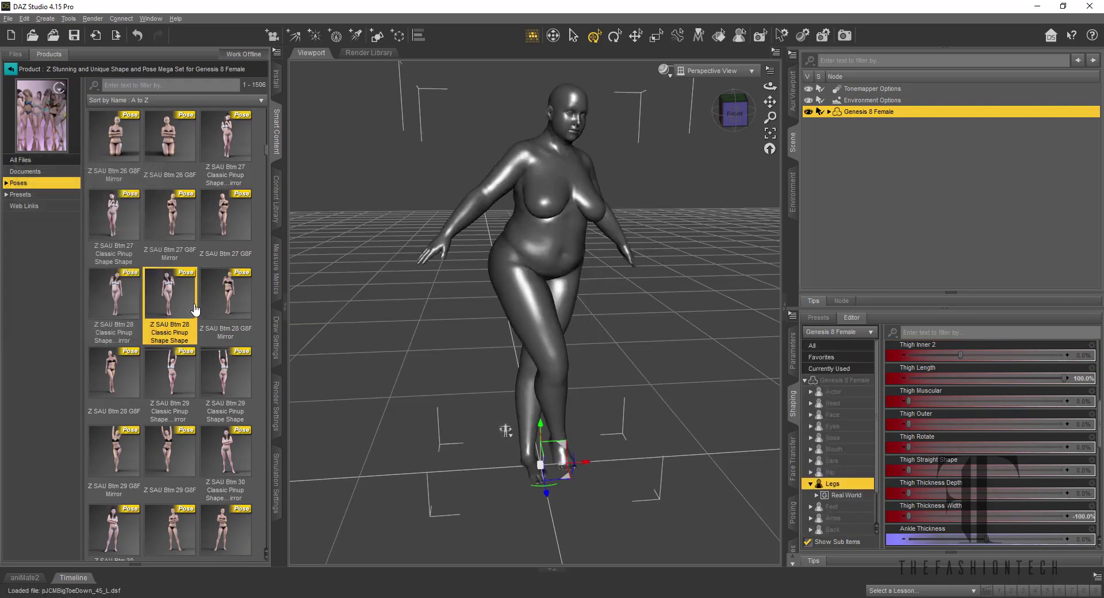
pyautogui.click(734, 113)
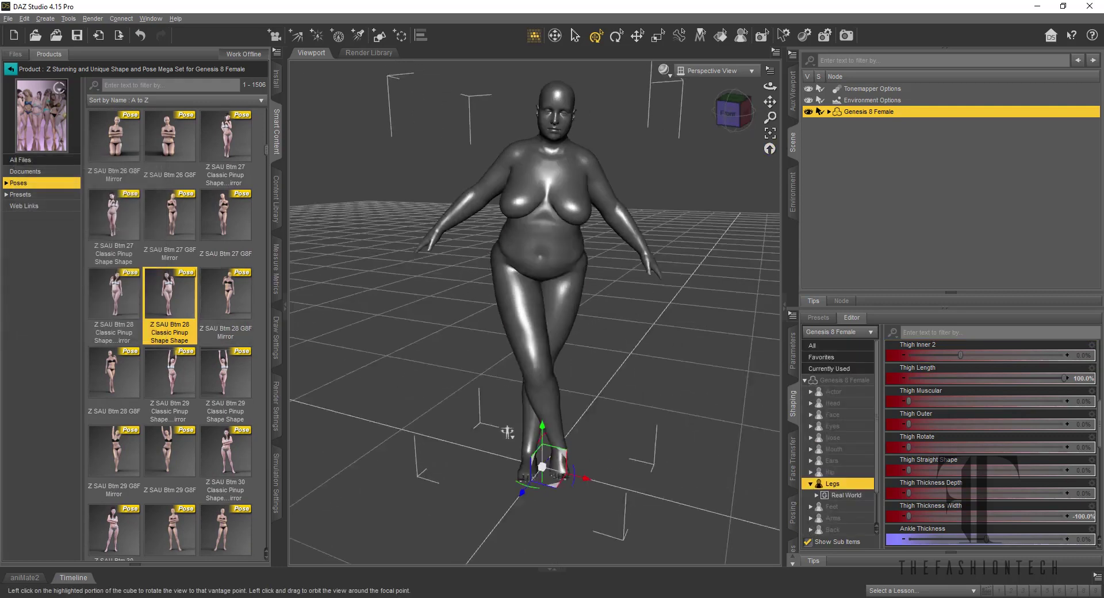
pyautogui.keyDown('alt'); pyautogui.moveTo(508, 432); pyautogui.dragTo(507, 440); pyautogui.keyUp('alt')
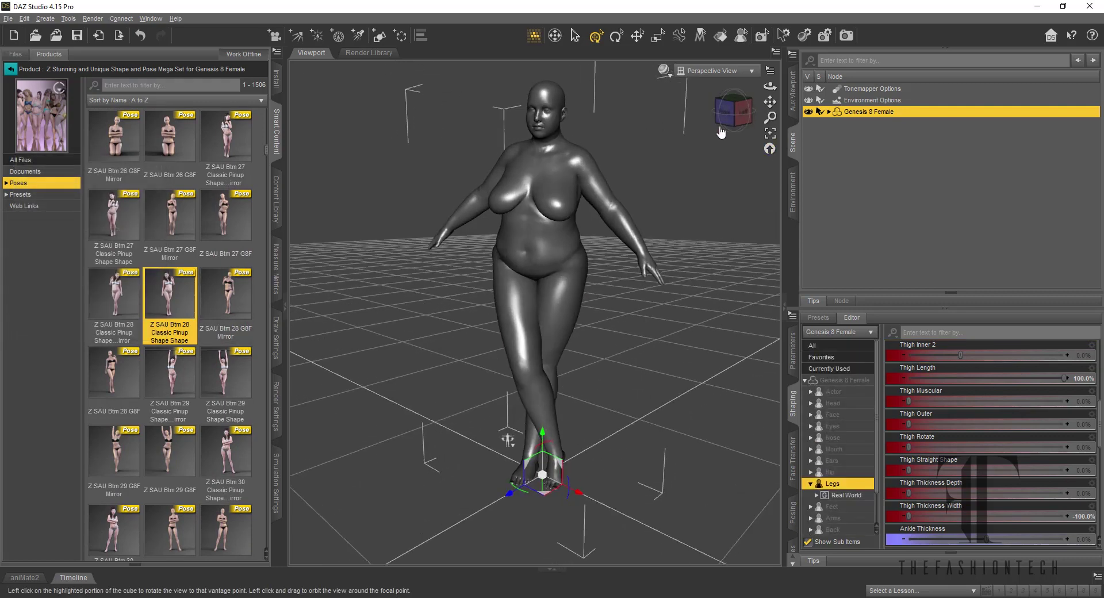
pyautogui.doubleClick(127, 294)
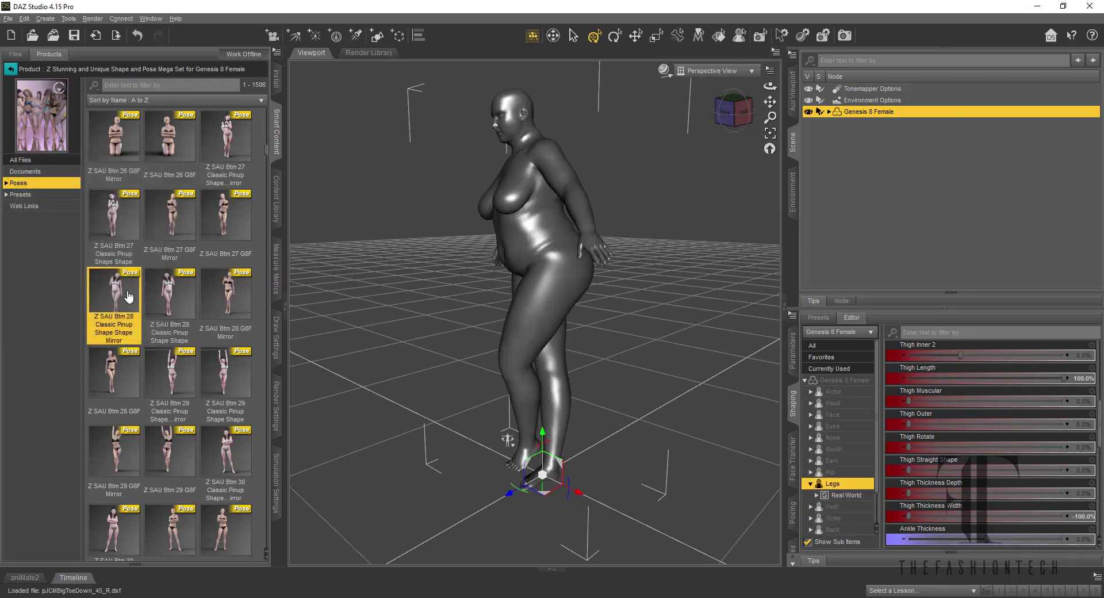
pyautogui.click(736, 119)
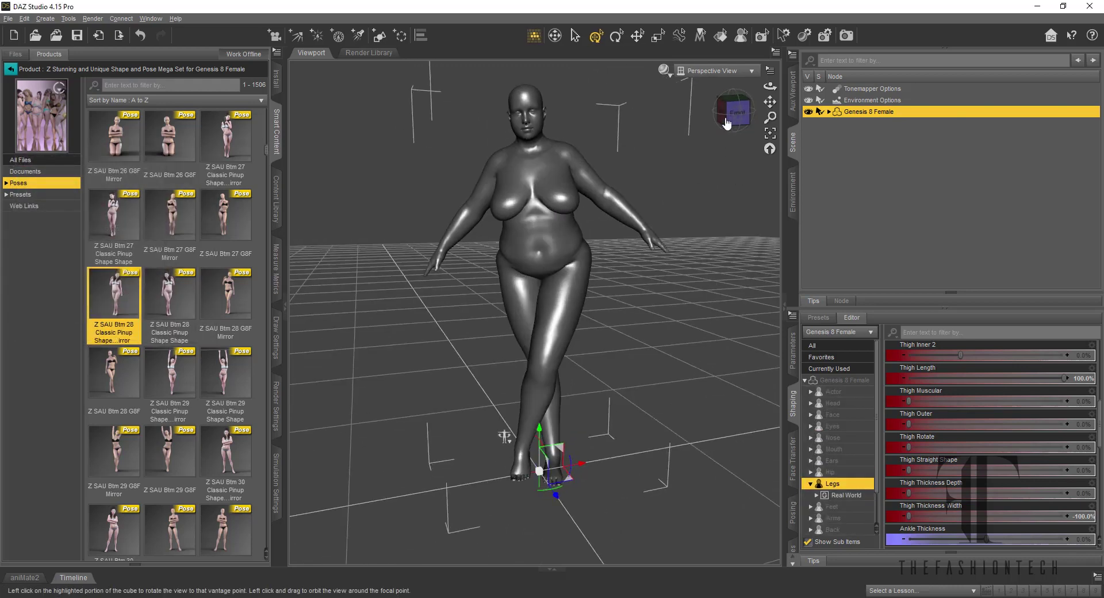
# Try the Z SAU Btm 33 Beach Body Shape Mirror pose on the figure.
pyautogui.scroll(-5, 171, 396)
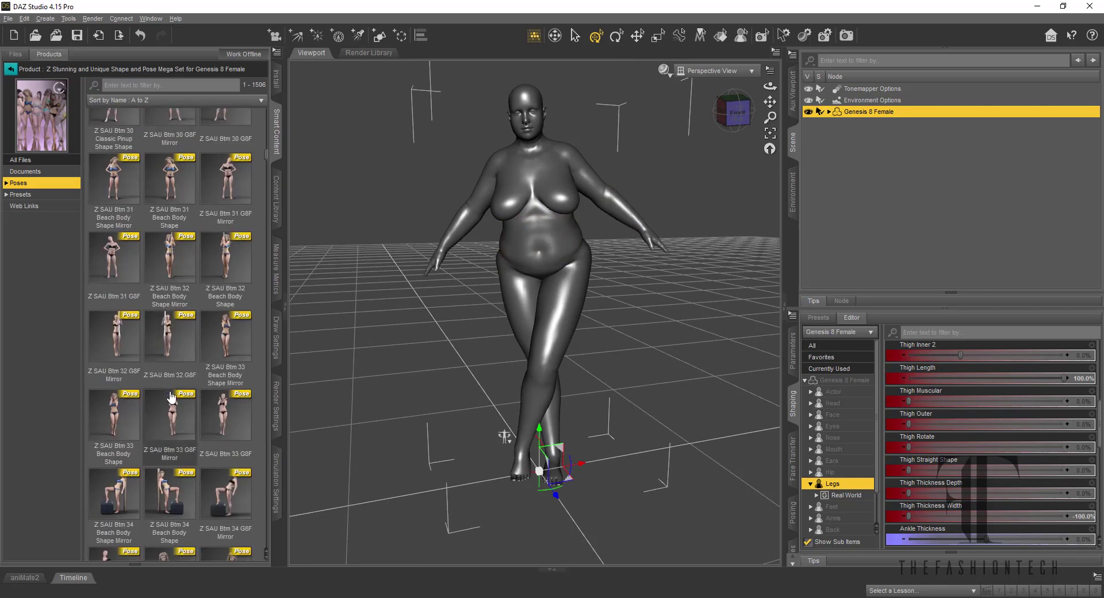
pyautogui.scroll(-1, 172, 391)
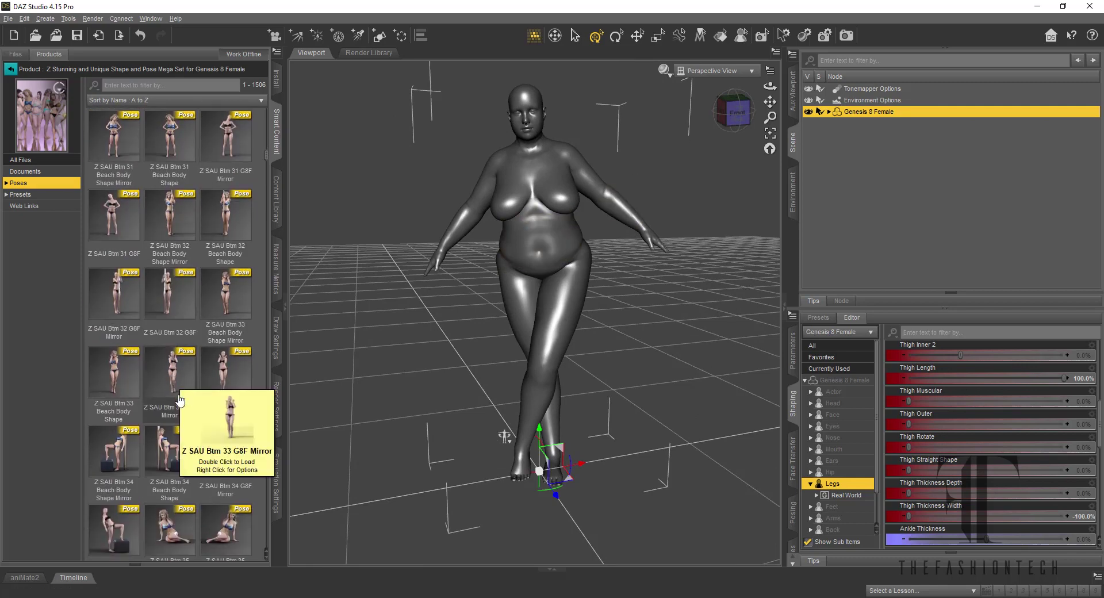
pyautogui.doubleClick(236, 298)
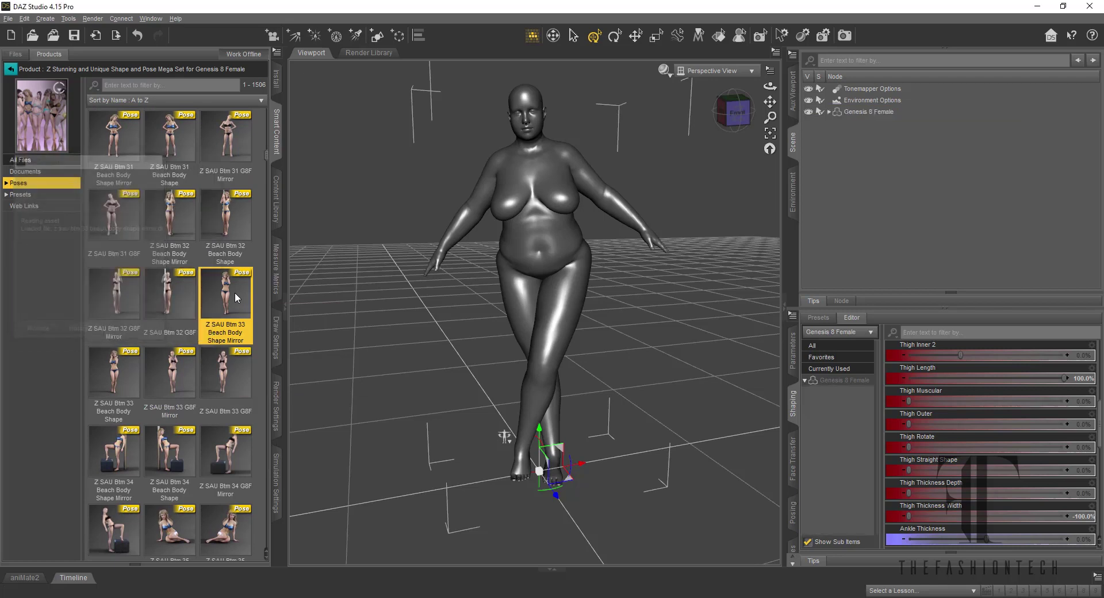
pyautogui.scroll(15, 216, 237)
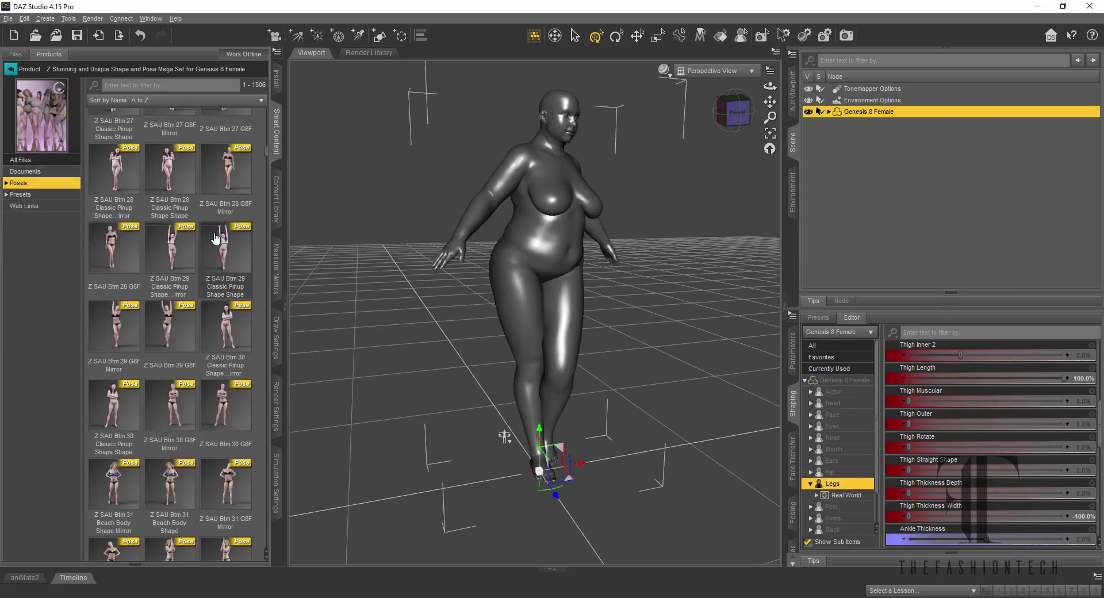
# Browse the poses in the IV Standing Pose Collection for Genesis 8 Female and return to the product list.
pyautogui.click(11, 69)
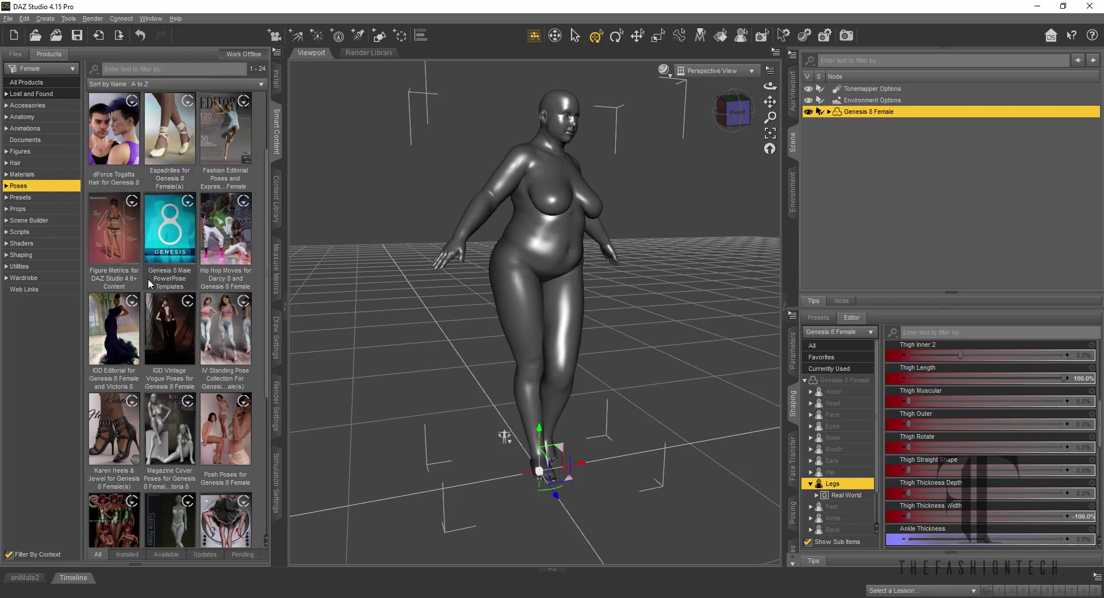
pyautogui.click(218, 337)
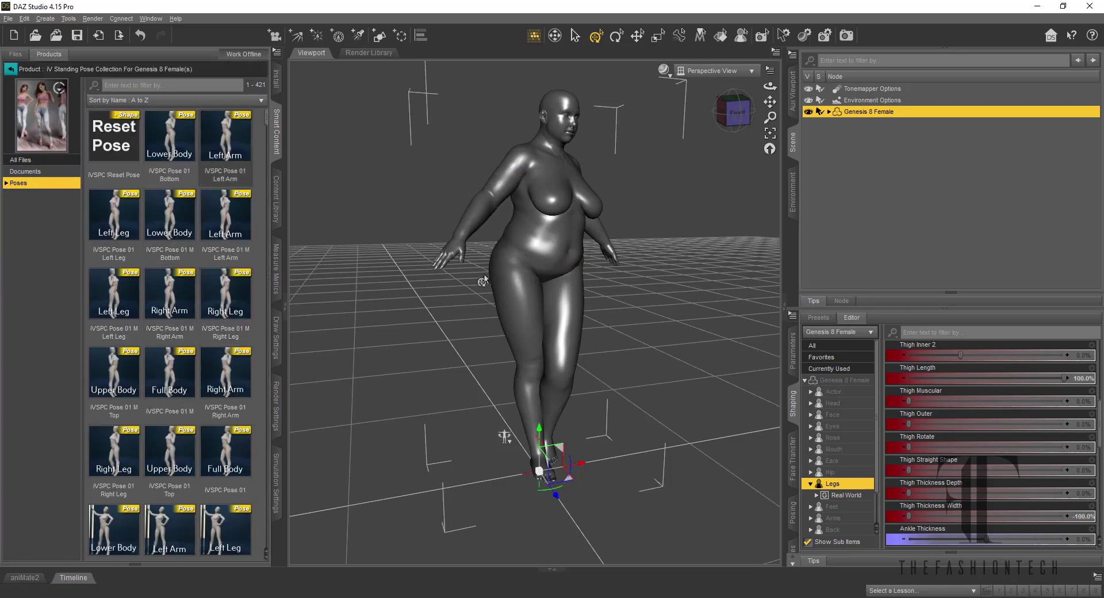
pyautogui.scroll(-5, 182, 356)
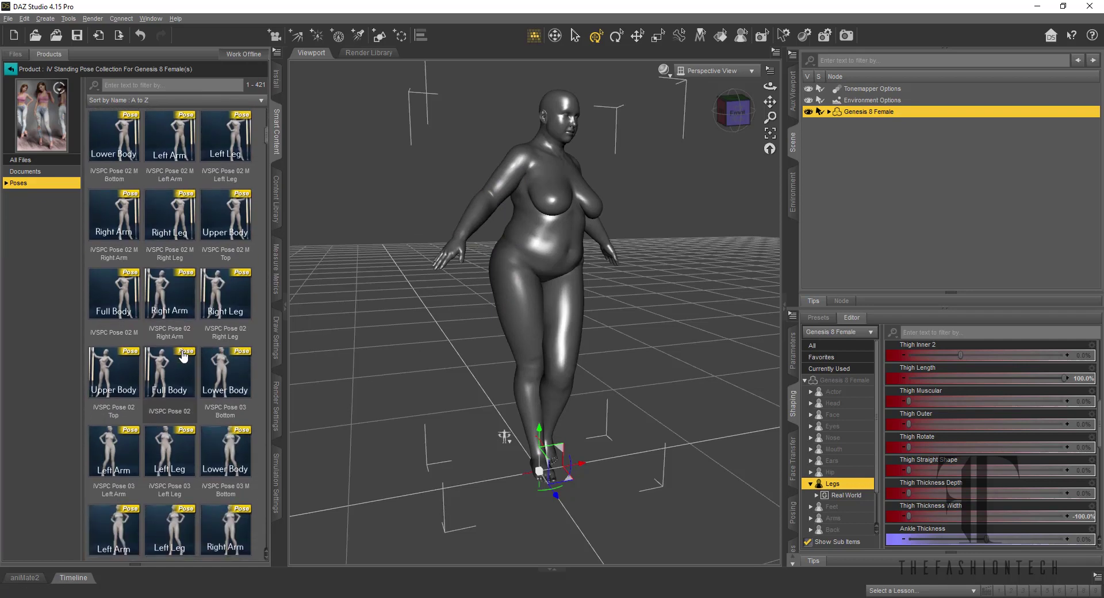
pyautogui.scroll(-6, 181, 357)
pyautogui.click(9, 70)
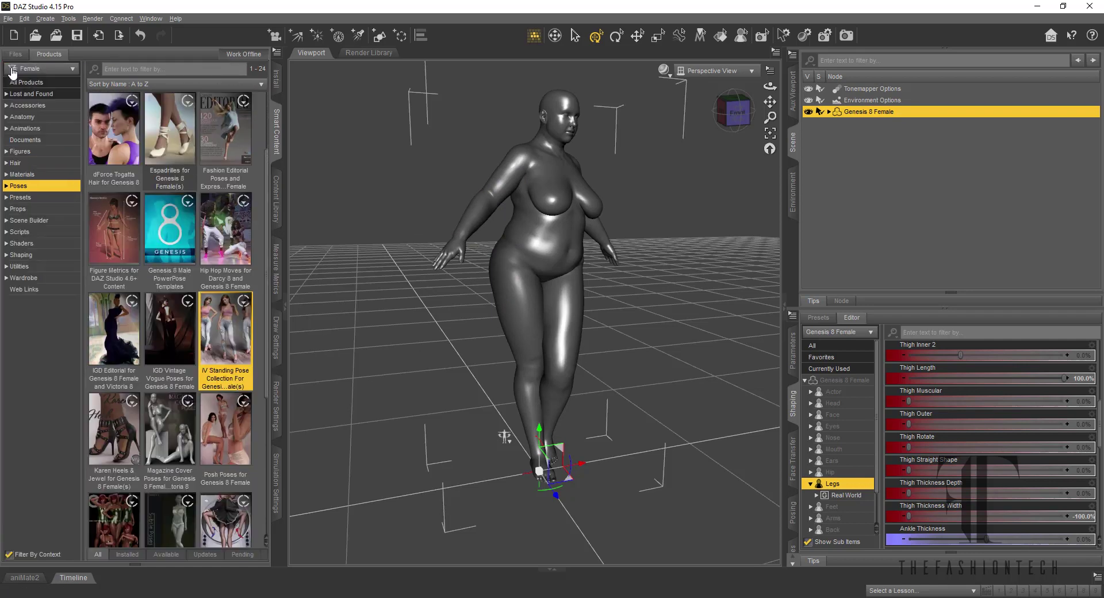
# Open the IGD Vintage Vogue Poses product, apply pose G8F04b to the figure, and inspect it from the front and back.
pyautogui.doubleClick(180, 325)
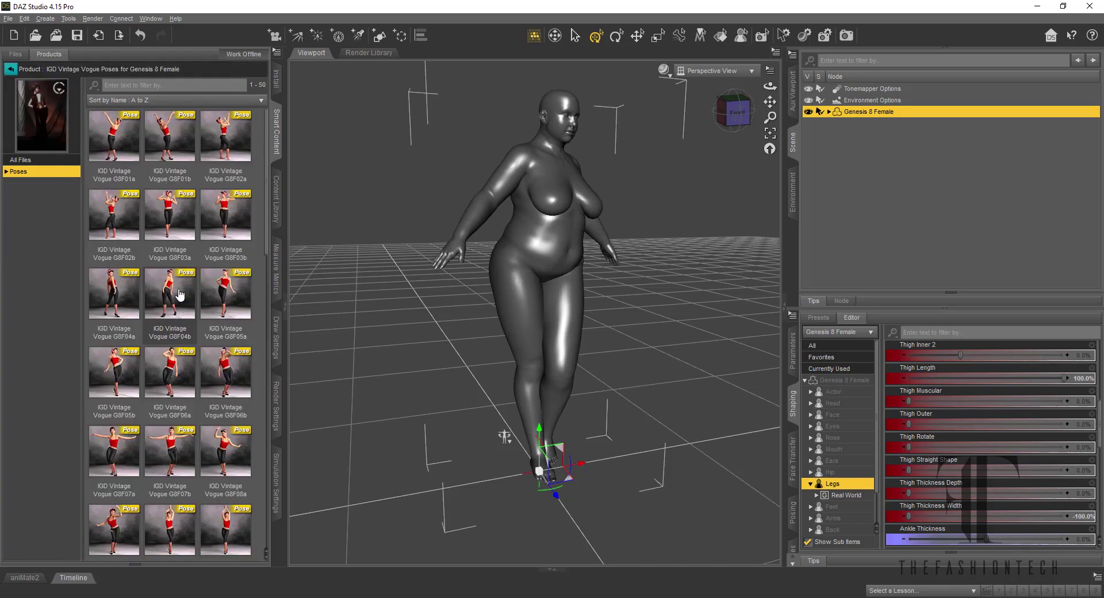
pyautogui.doubleClick(180, 294)
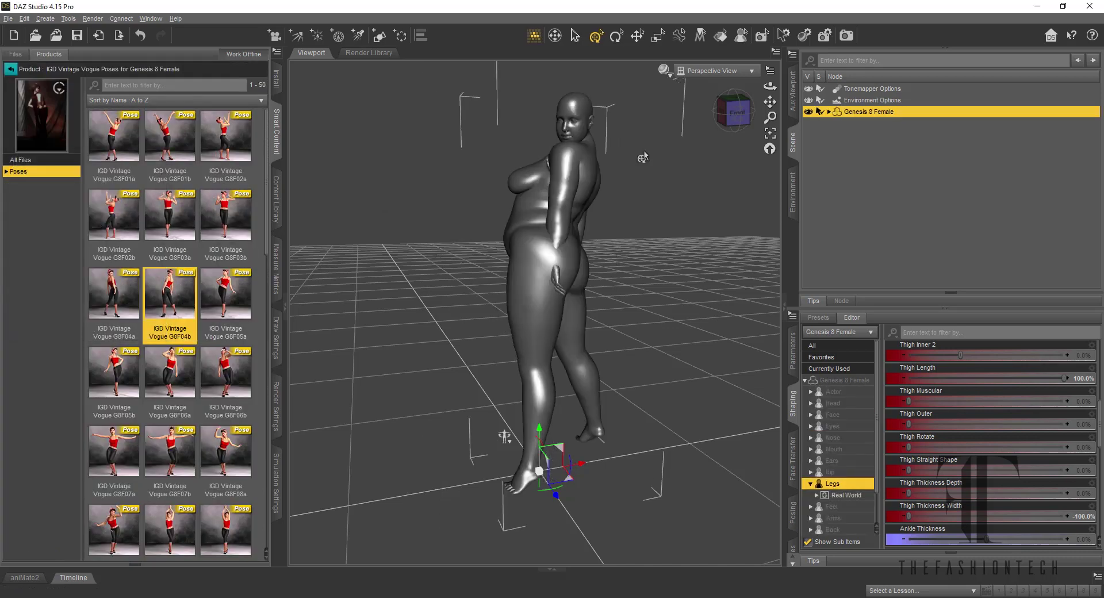
pyautogui.click(736, 115)
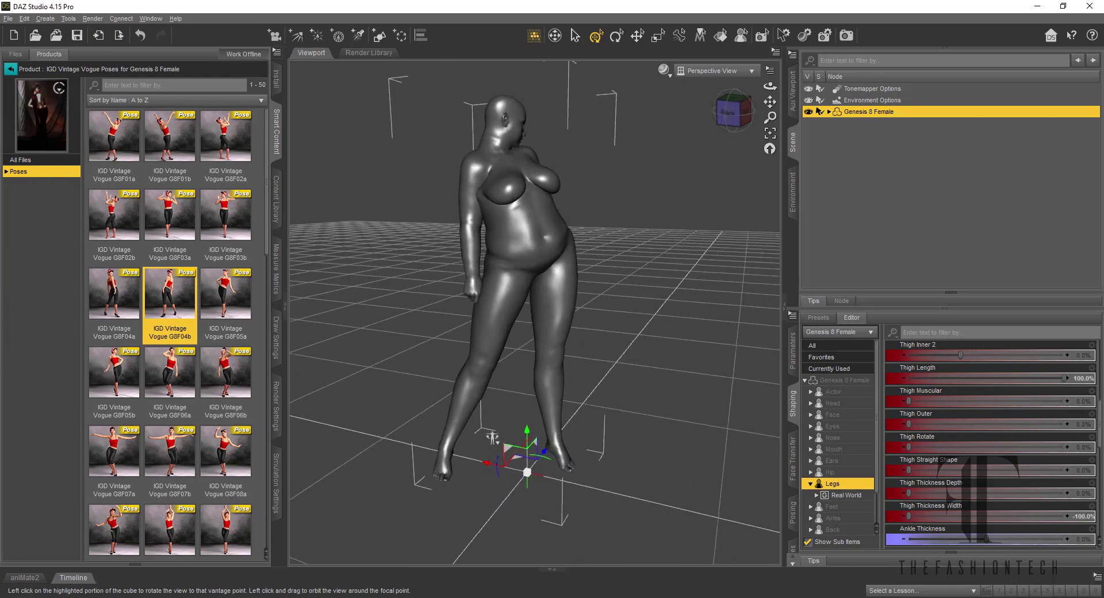
pyautogui.moveTo(736, 115); pyautogui.dragTo(431, 115)
pyautogui.moveTo(493, 437); pyautogui.dragTo(506, 446, button='middle')
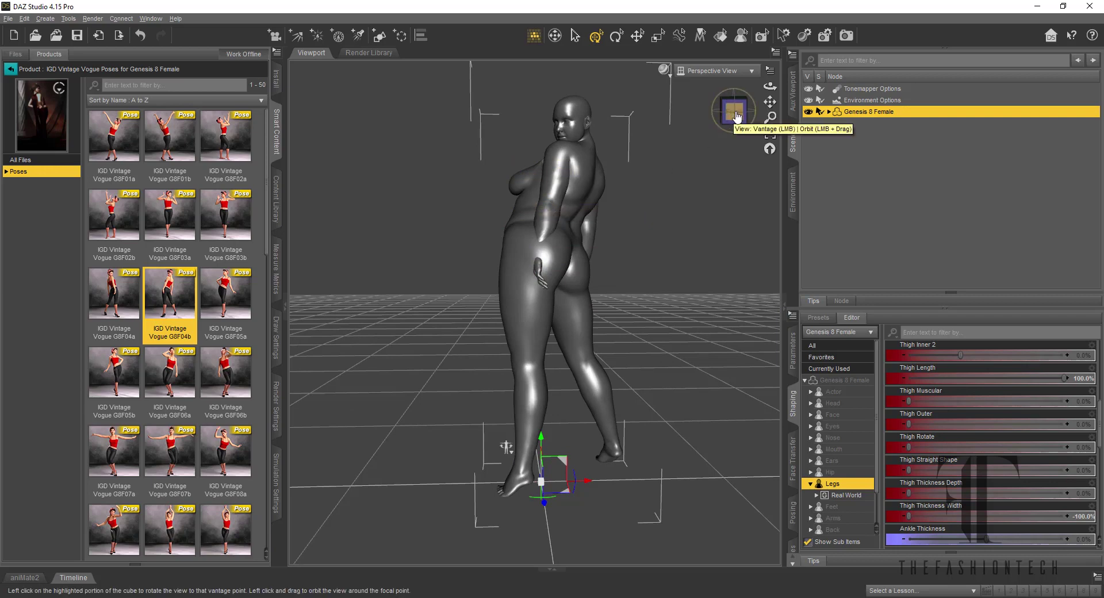
pyautogui.click(730, 111)
pyautogui.moveTo(734, 112)
pyautogui.mouseDown()
pyautogui.moveTo(755, 107)
pyautogui.moveTo(739, 112)
pyautogui.mouseUp()
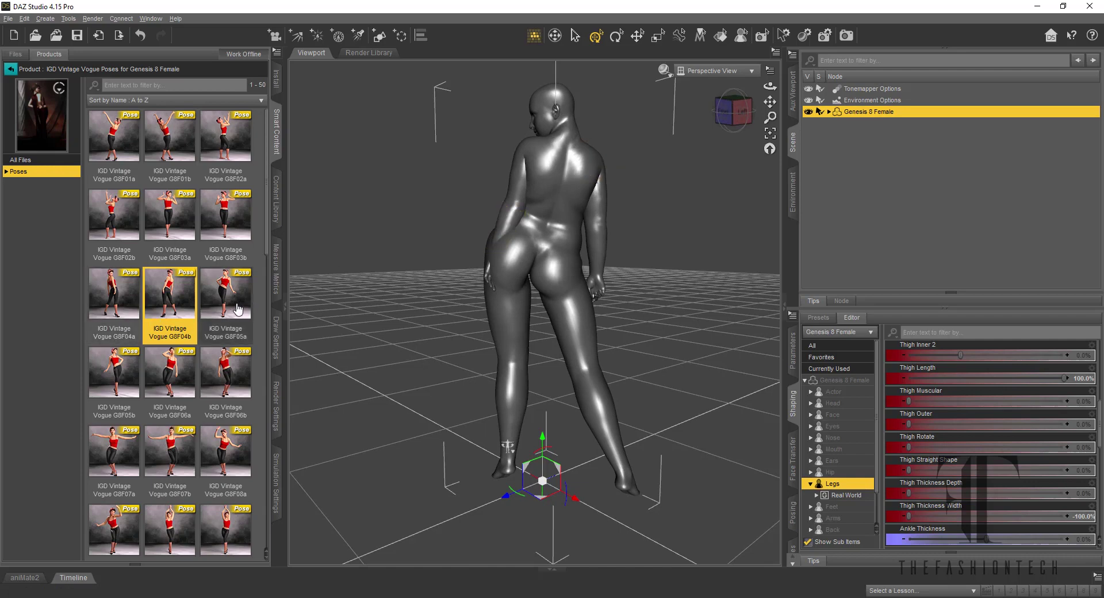
# Apply the IGD Vintage Vogue G8F05a pose and orbit around to the figure's front.
pyautogui.doubleClick(229, 310)
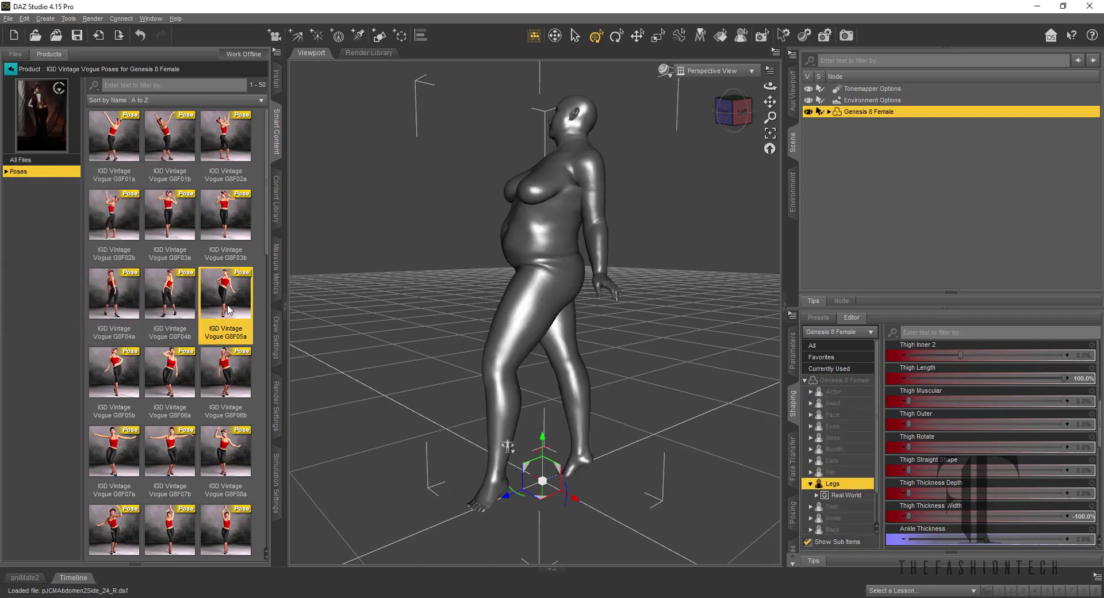
pyautogui.click(733, 115)
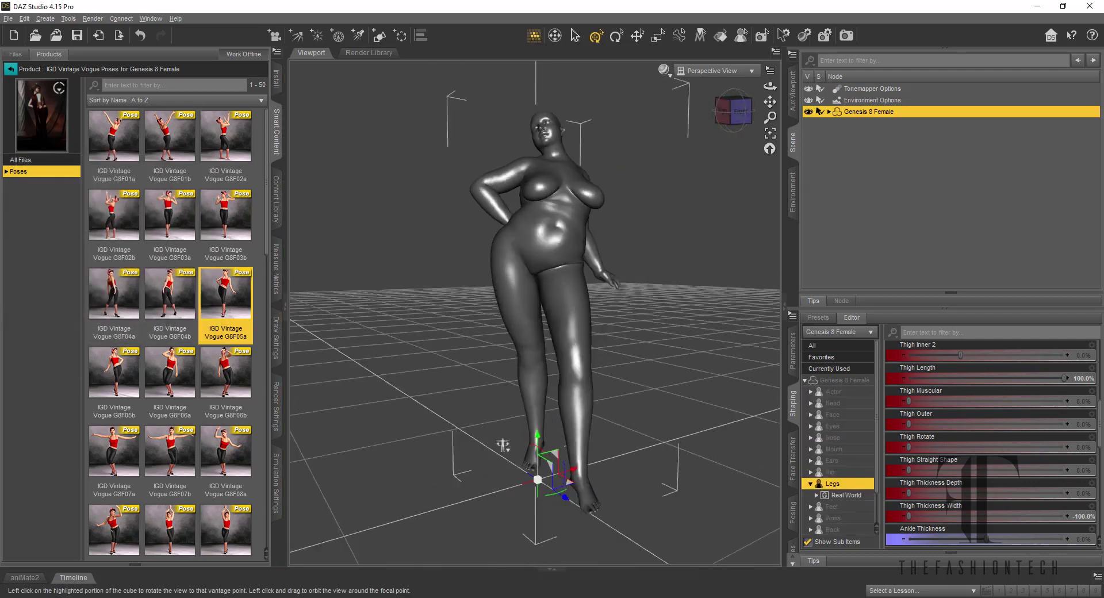
pyautogui.moveTo(734, 115); pyautogui.dragTo(682, 129)
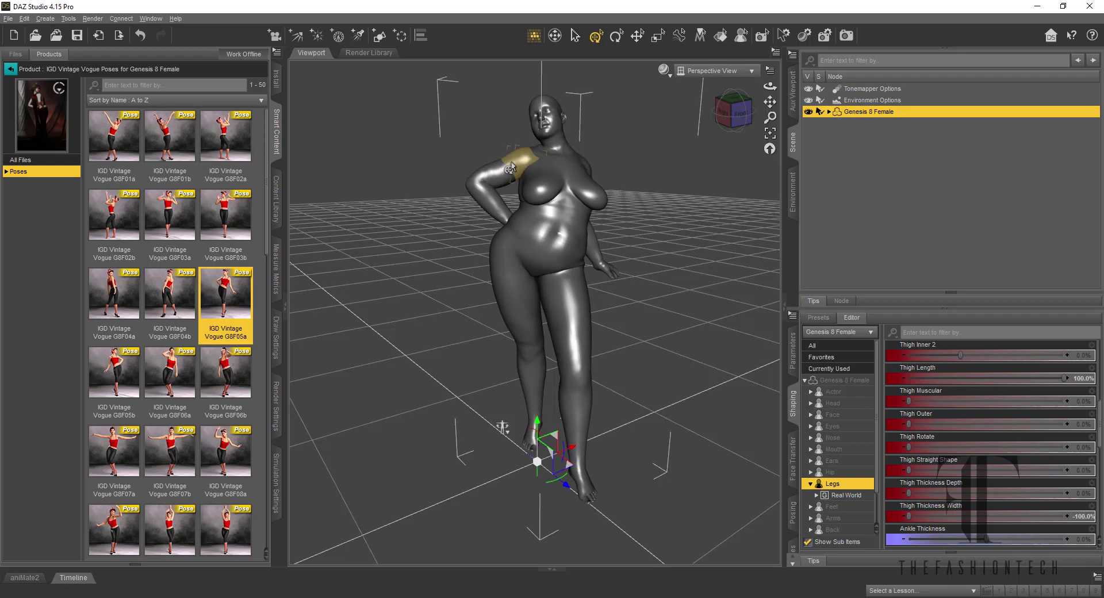
# Rotate the figure's Right Collar around its X axis to bring the right arm and hand forward at the waist.
pyautogui.click(506, 170)
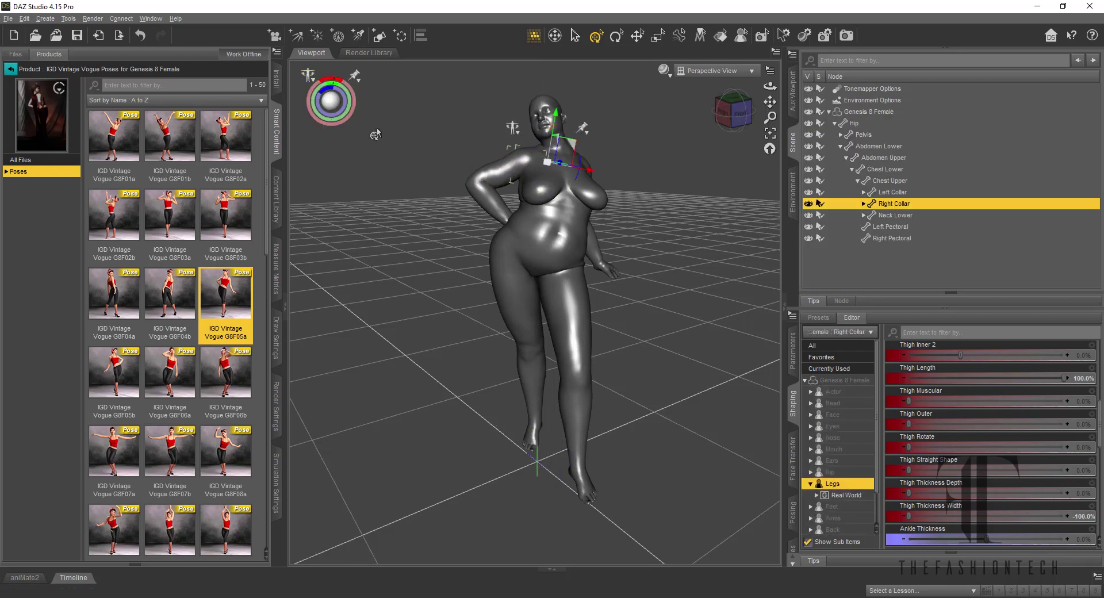
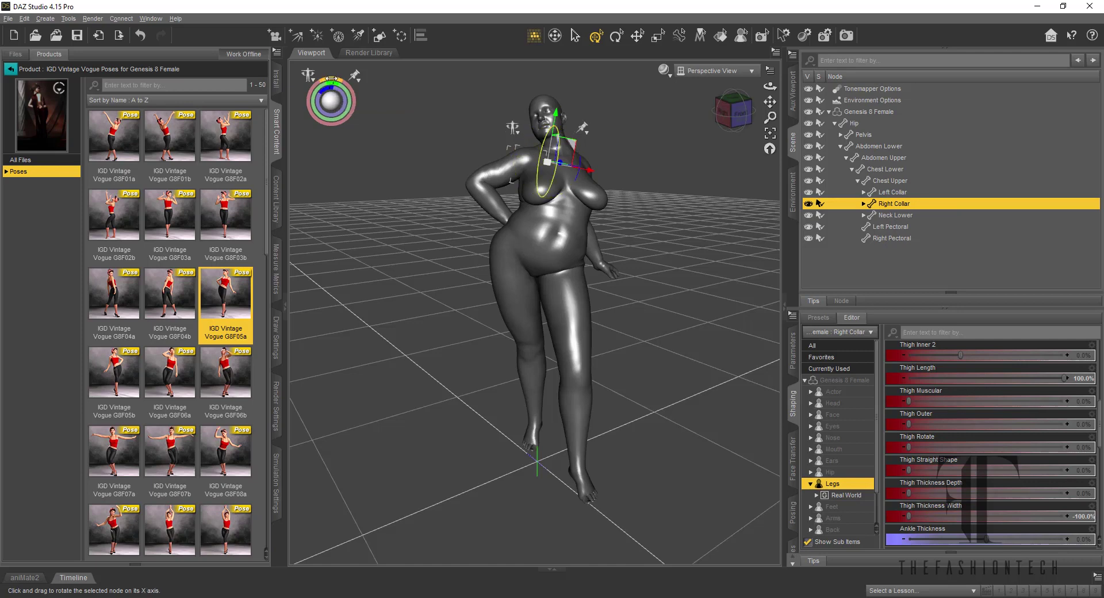
pyautogui.moveTo(539, 168)
pyautogui.mouseDown()
pyautogui.moveTo(539, 192)
pyautogui.moveTo(542, 175)
pyautogui.moveTo(554, 177)
pyautogui.mouseUp()
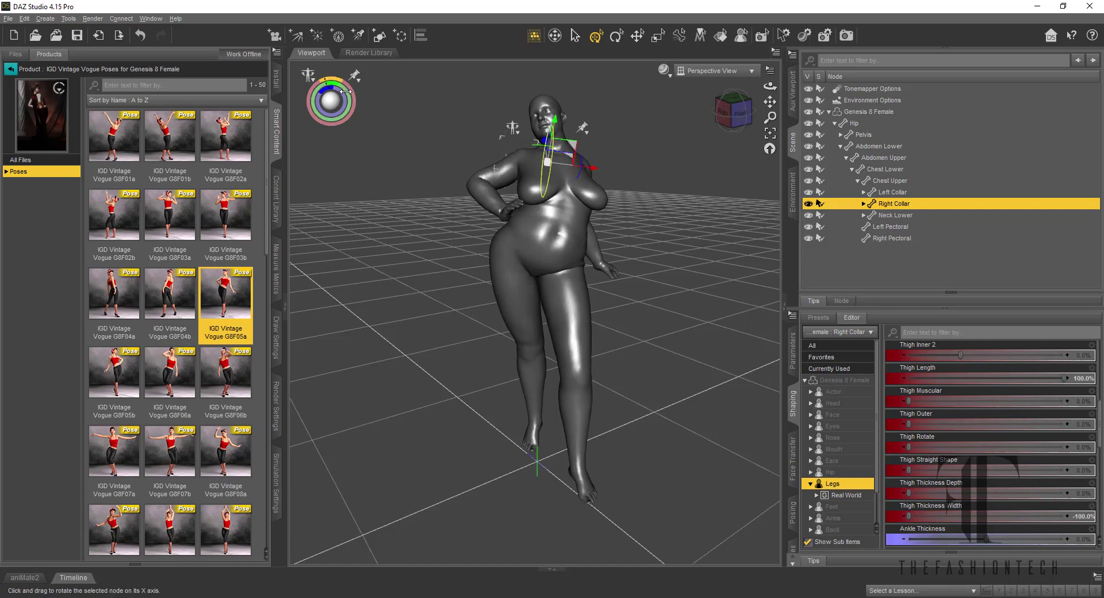
pyautogui.moveTo(552, 192); pyautogui.dragTo(535, 199)
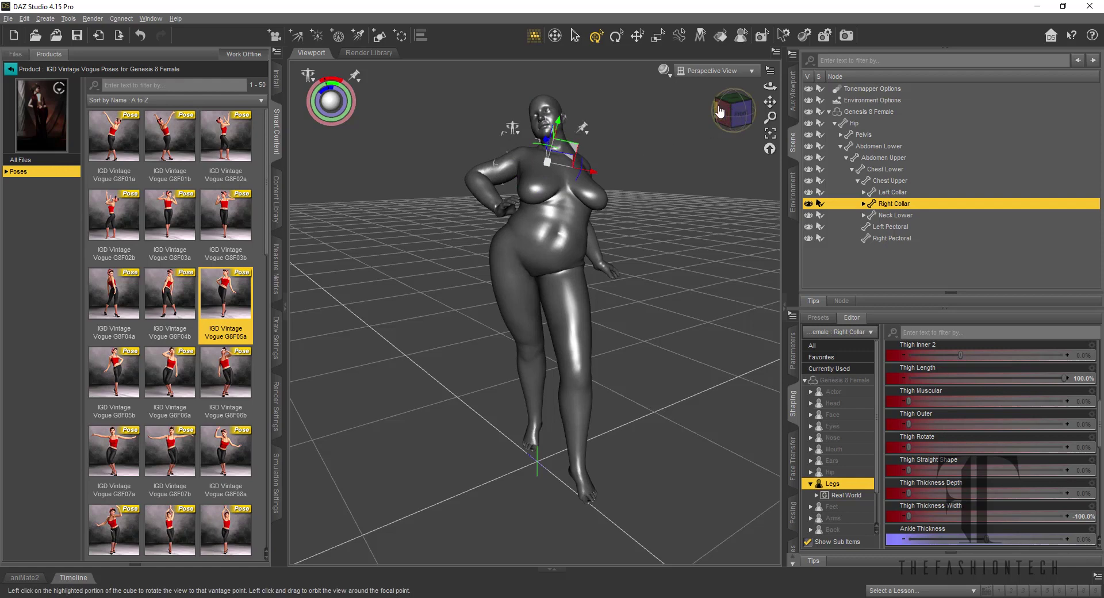
# Rotate the Right Hand freely on all axes to adjust how it rests against the waist, checking it from the side and front.
pyautogui.click(724, 115)
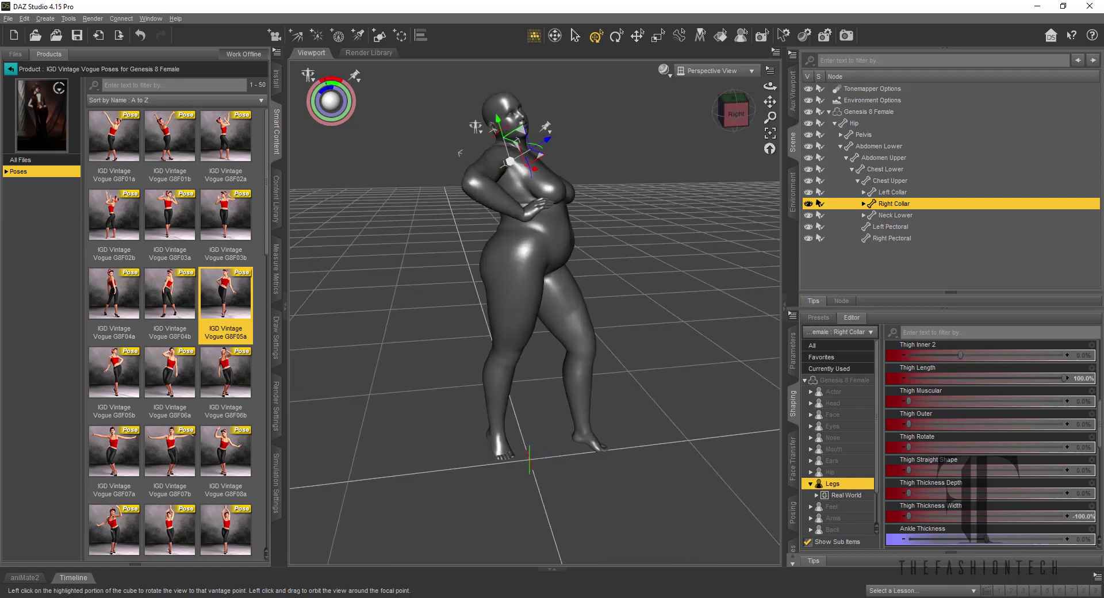
pyautogui.moveTo(736, 114); pyautogui.dragTo(727, 116)
pyautogui.click(518, 214)
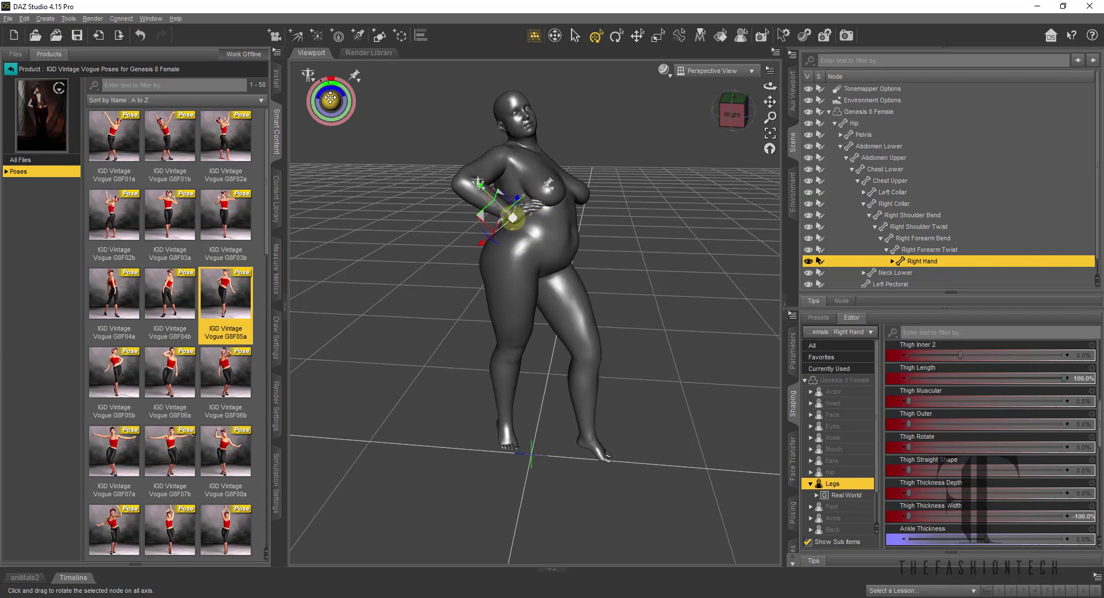
pyautogui.moveTo(330, 98); pyautogui.dragTo(342, 101)
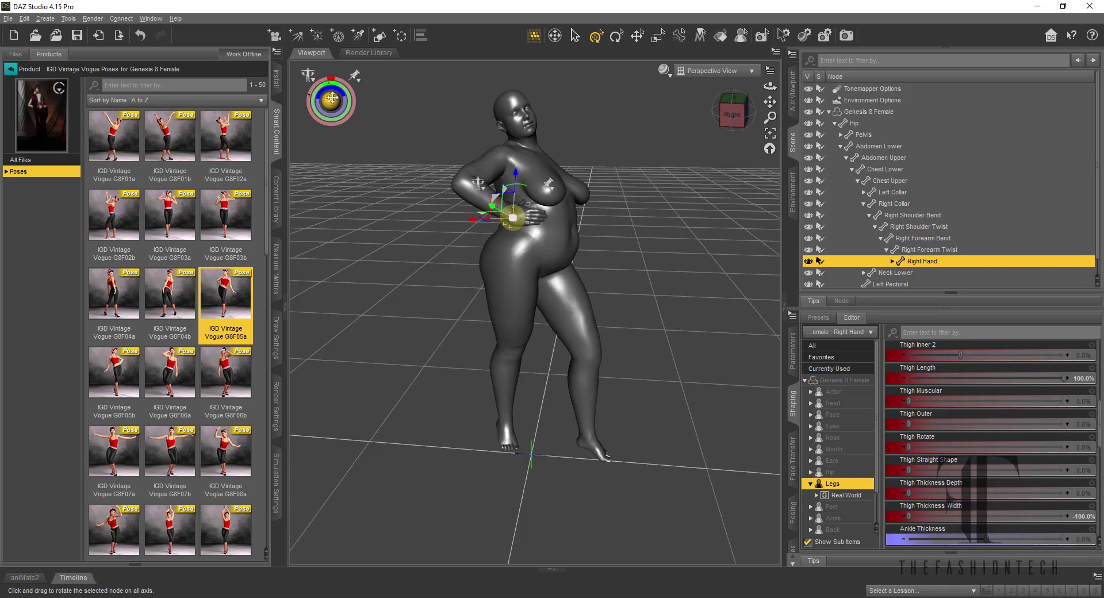
pyautogui.click(739, 116)
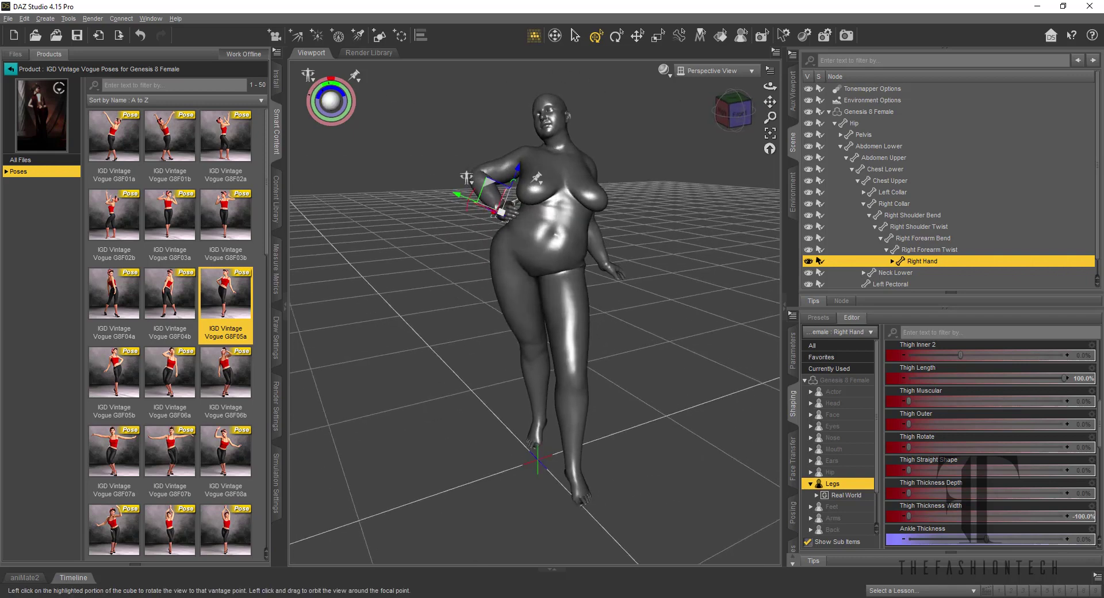
# Rotate the figure's Head around its Y and Z axes to turn and tilt it, and check the result from the front.
pyautogui.click(558, 107)
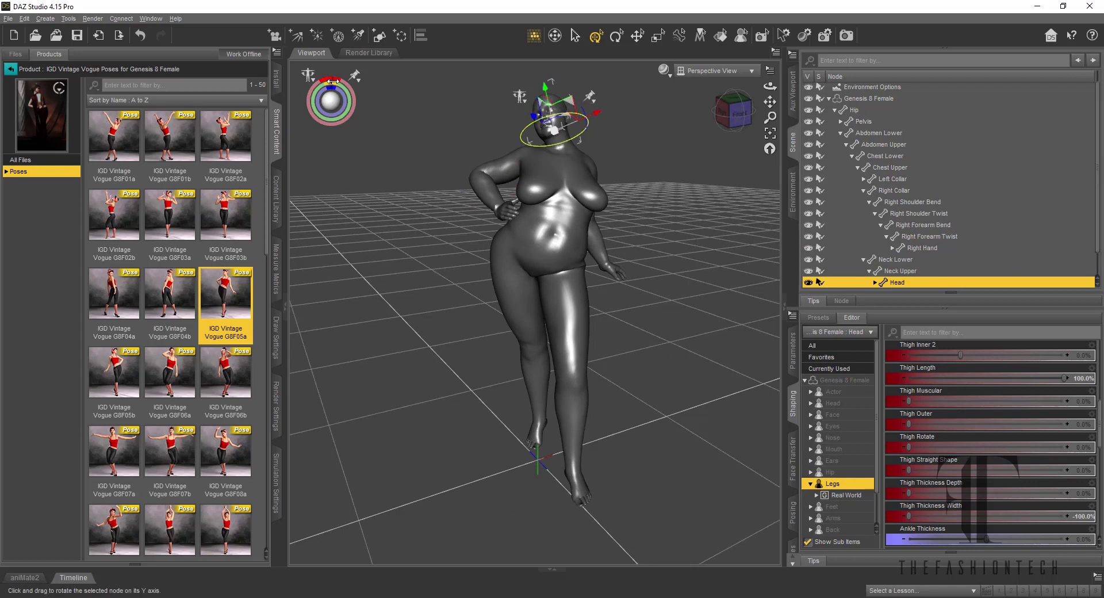
pyautogui.moveTo(332, 82); pyautogui.dragTo(328, 78)
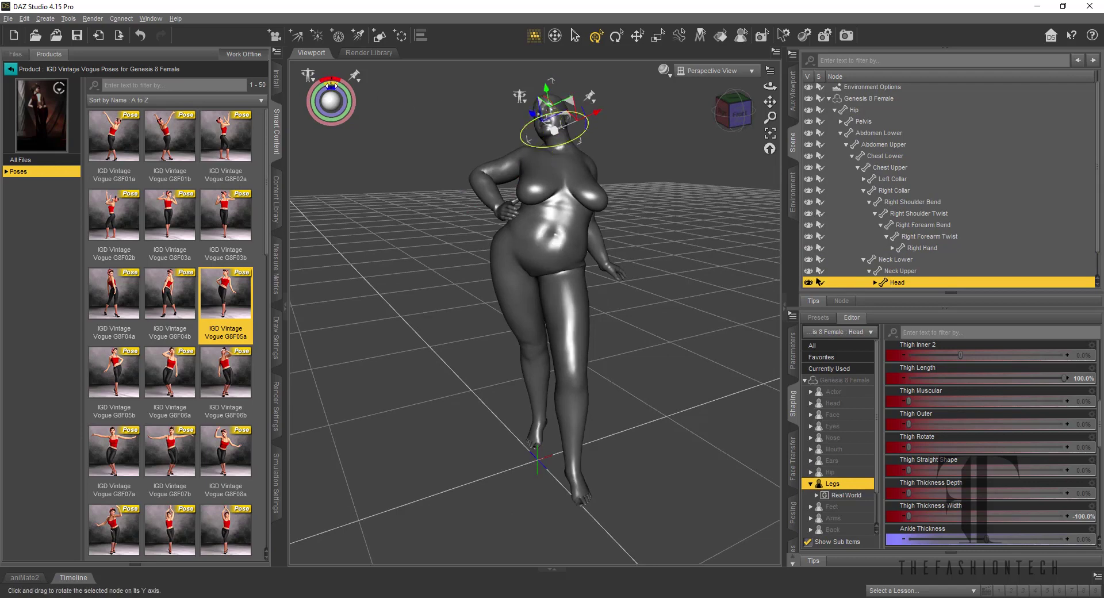
pyautogui.moveTo(332, 78); pyautogui.dragTo(328, 78)
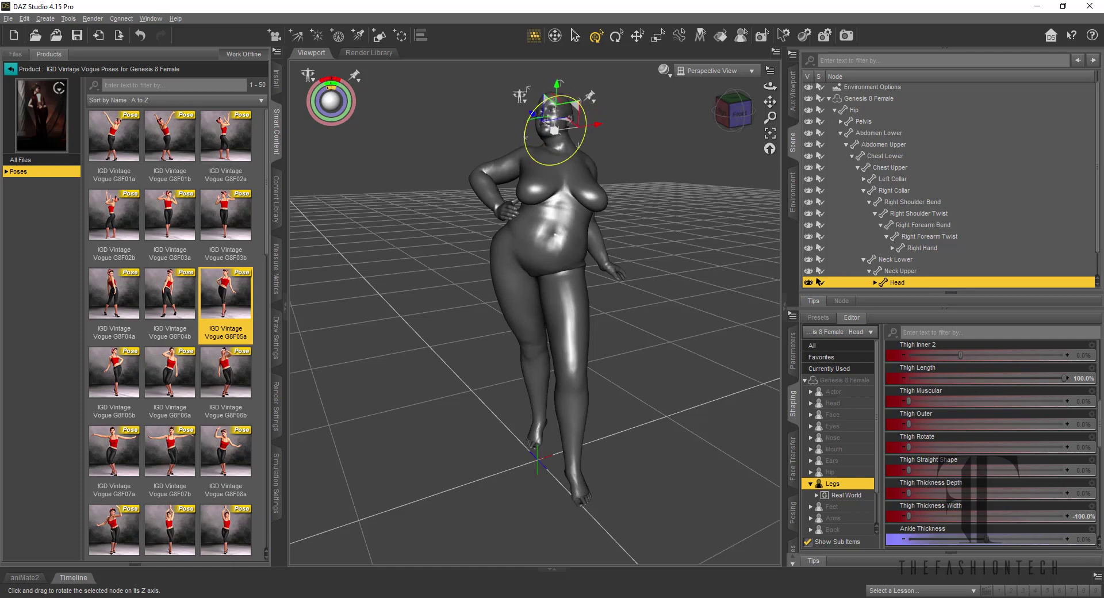
pyautogui.moveTo(332, 99); pyautogui.dragTo(334, 101)
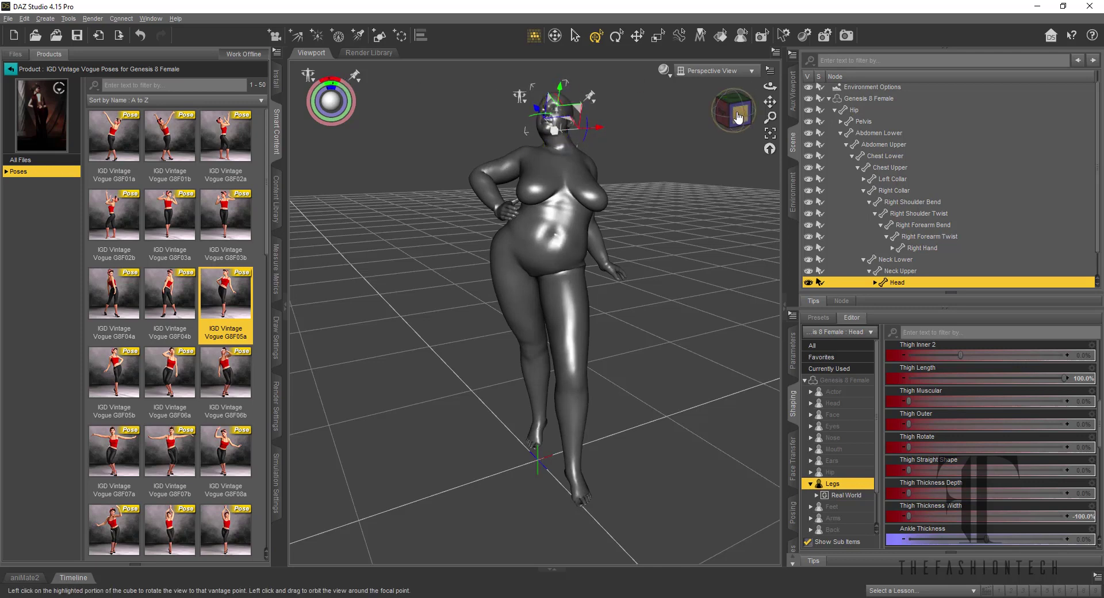
pyautogui.click(730, 113)
pyautogui.moveTo(729, 114); pyautogui.dragTo(569, 144)
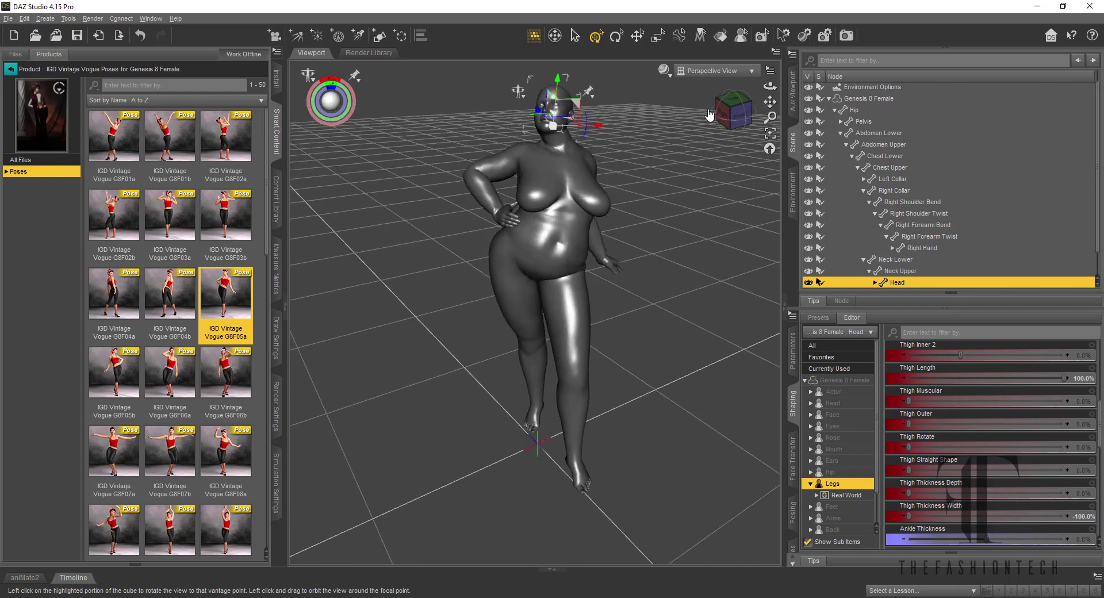
# Select the Neck Upper bone, clear the selection, and frame the figure's head and upper body from the front.
pyautogui.click(566, 144)
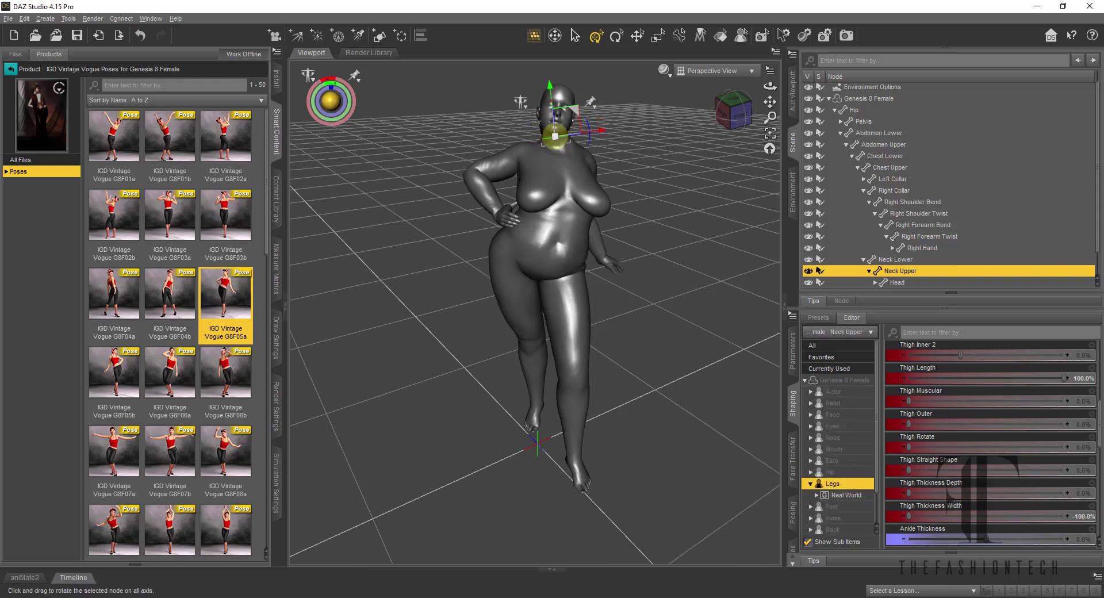
pyautogui.scroll(3, 639, 339)
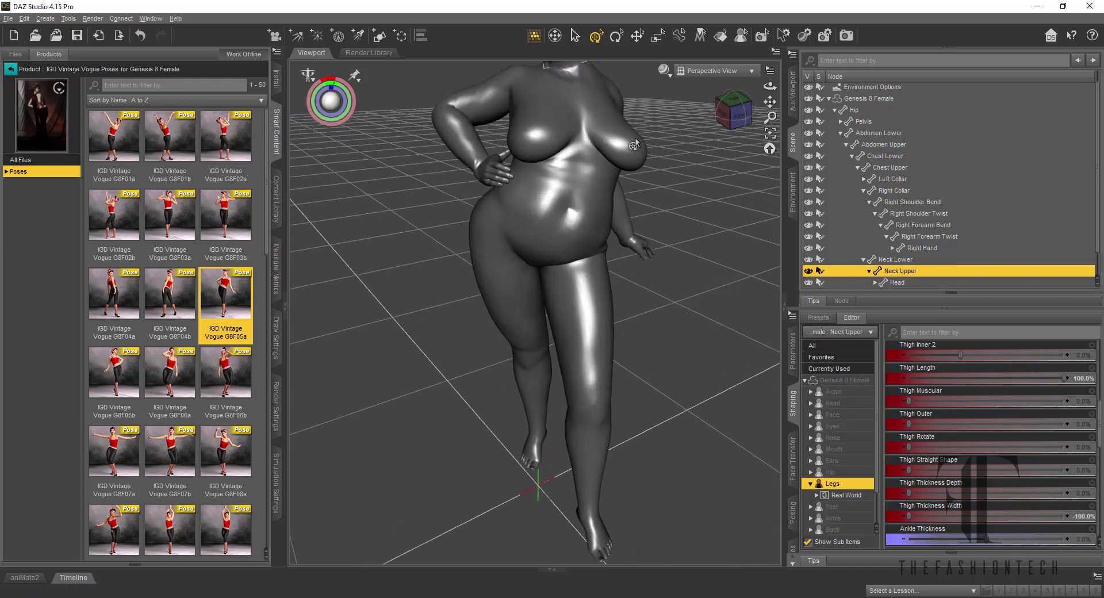
pyautogui.click(618, 140)
pyautogui.click(697, 263)
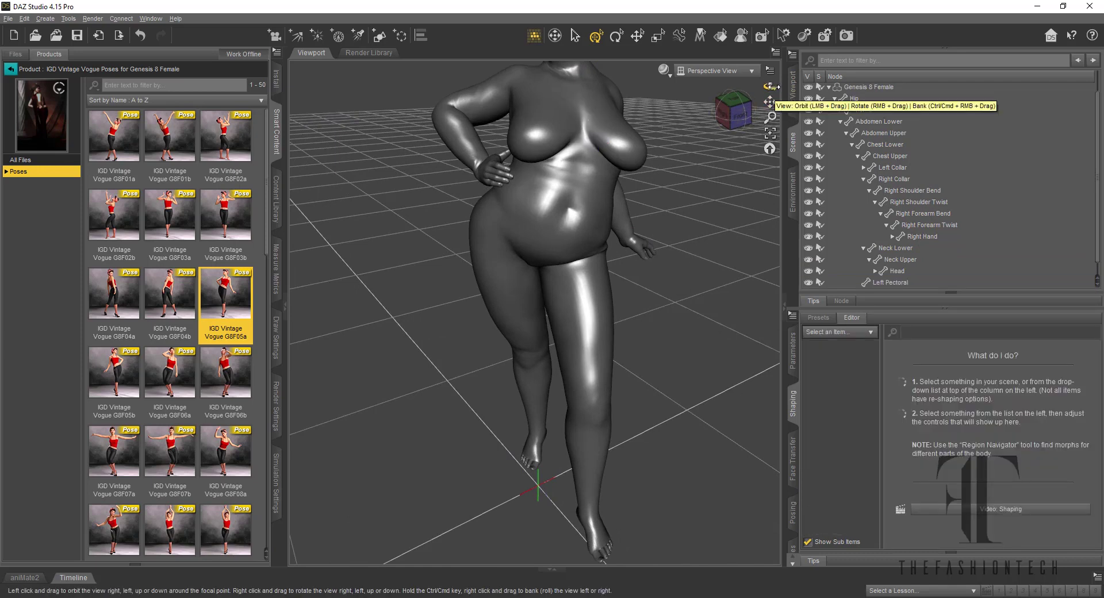
pyautogui.moveTo(770, 86); pyautogui.dragTo(957, 115)
pyautogui.moveTo(770, 100); pyautogui.dragTo(769, 144)
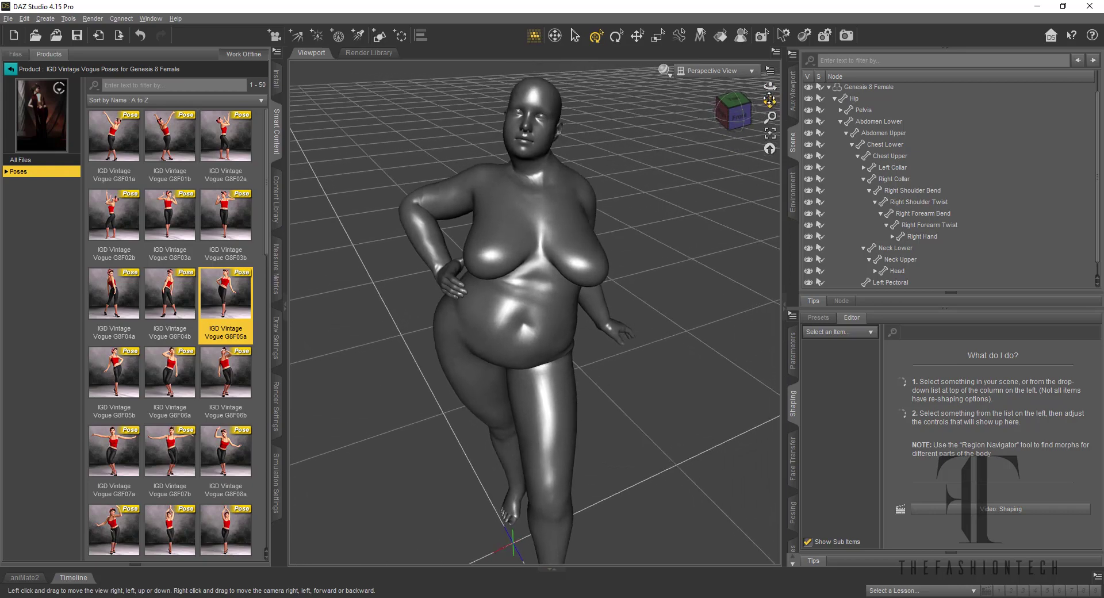
# Rotate the Left Collar around its X and Z axes to swing the left arm outward, working from the figure's back.
pyautogui.click(735, 112)
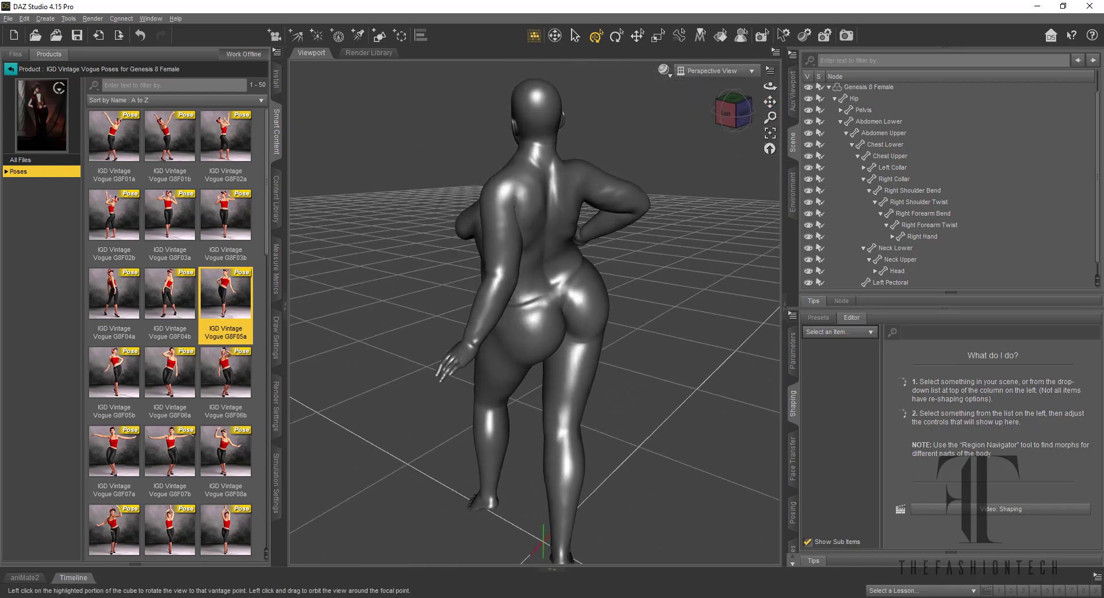
pyautogui.click(503, 198)
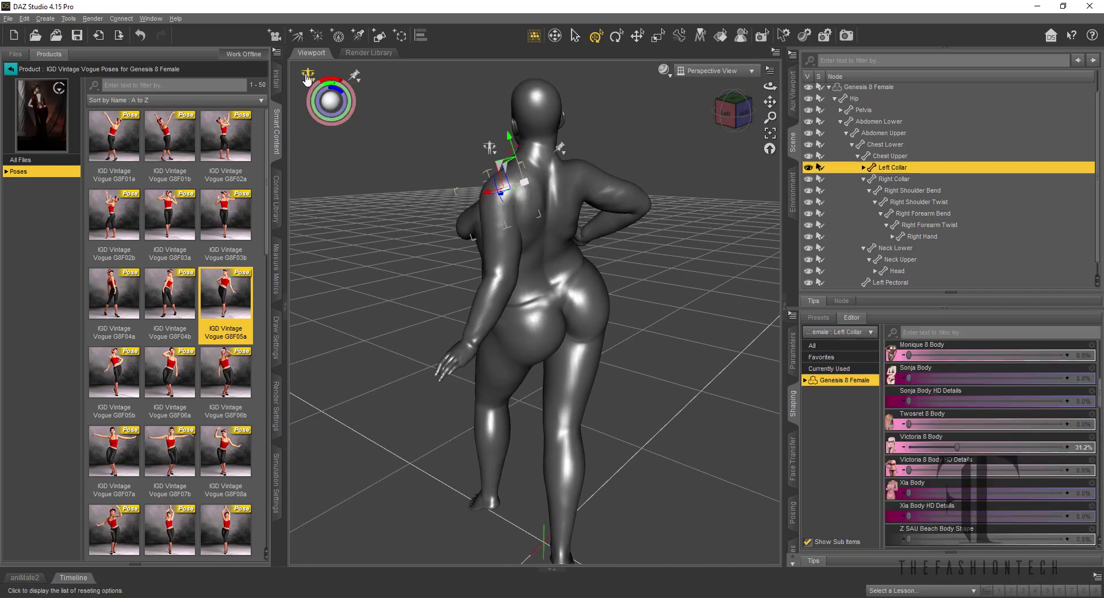
pyautogui.moveTo(333, 86)
pyautogui.mouseDown()
pyautogui.moveTo(323, 90)
pyautogui.moveTo(337, 80)
pyautogui.mouseUp()
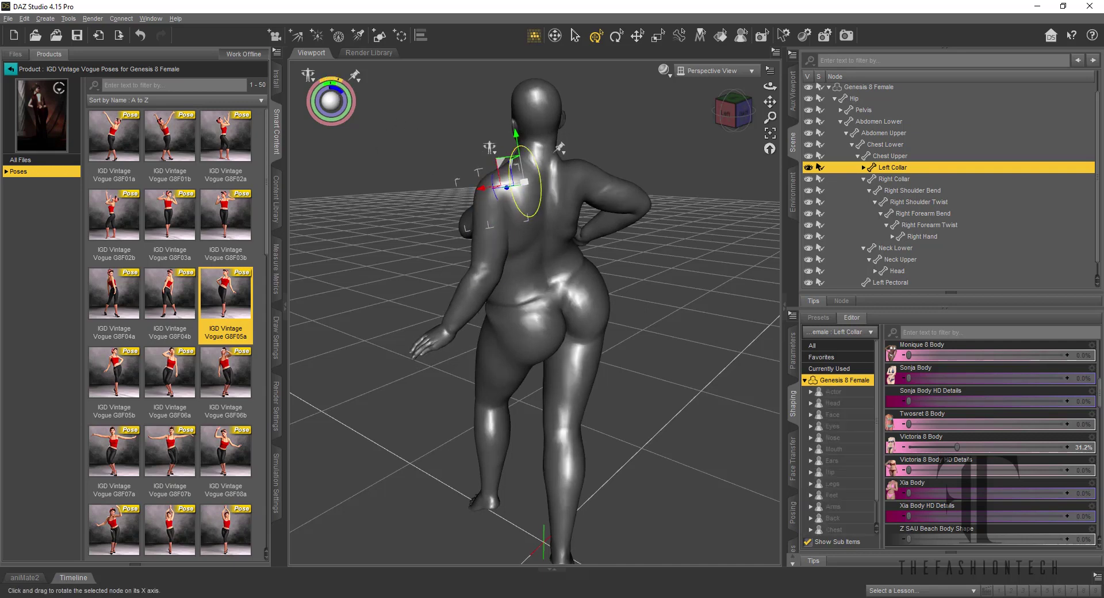
pyautogui.moveTo(334, 88); pyautogui.dragTo(322, 88)
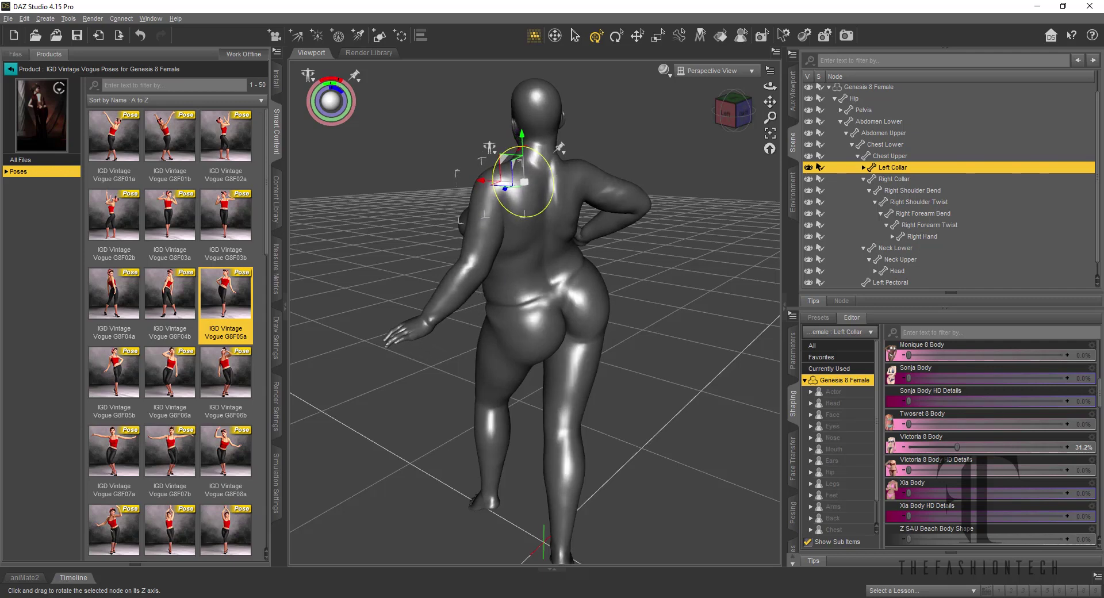
# Rotate the Left Forearm Bend around its X and Y axes to lower the forearm beside the hip, and check it from the front.
pyautogui.click(463, 254)
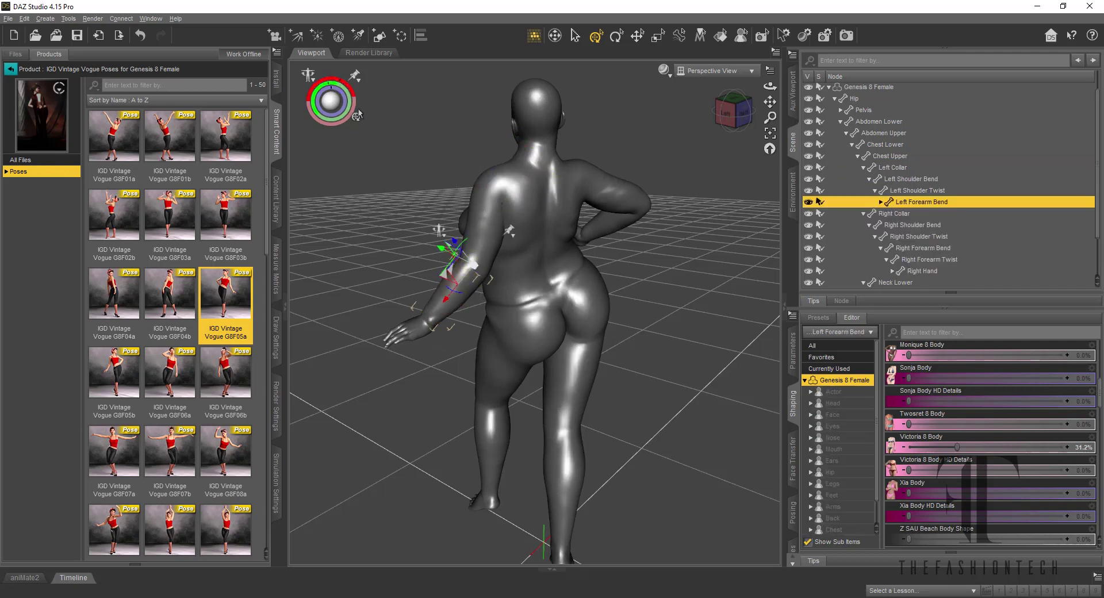
pyautogui.moveTo(331, 85); pyautogui.dragTo(325, 85)
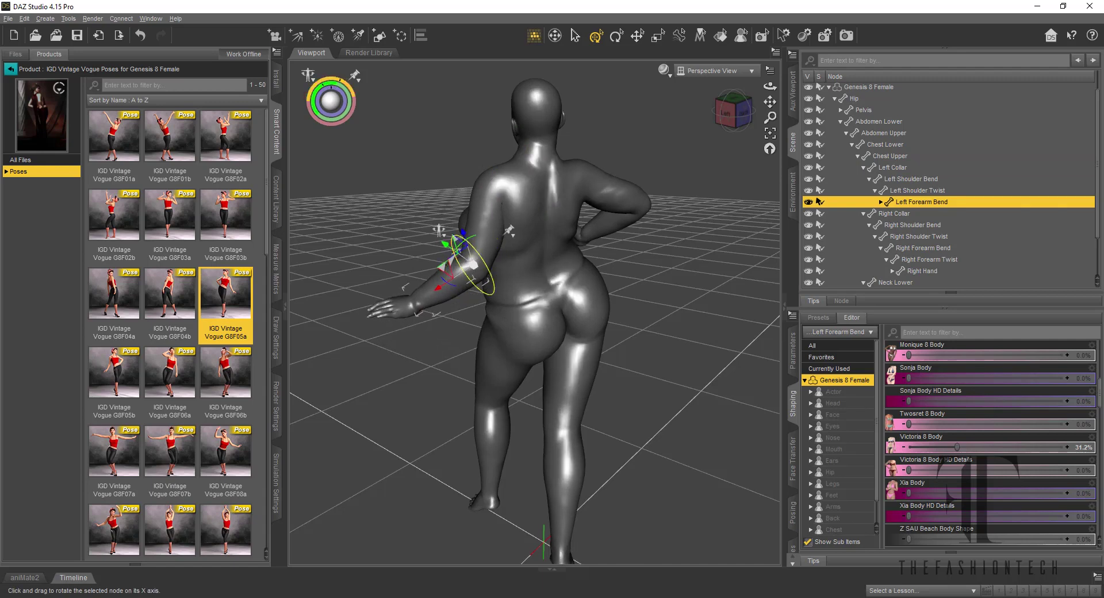
pyautogui.moveTo(478, 250); pyautogui.dragTo(482, 241)
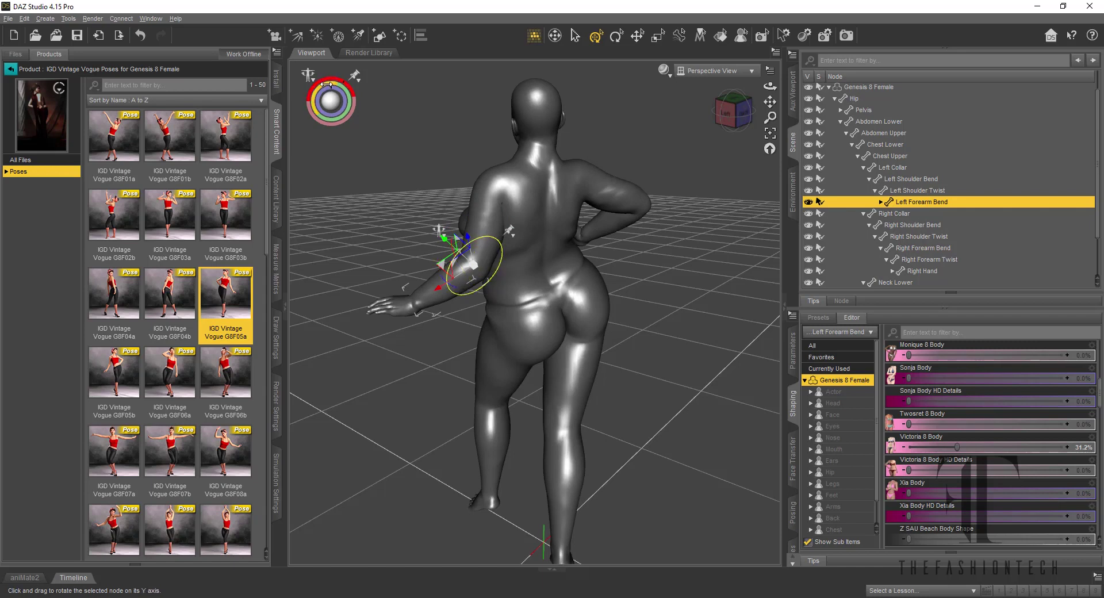
pyautogui.moveTo(472, 265); pyautogui.dragTo(458, 236)
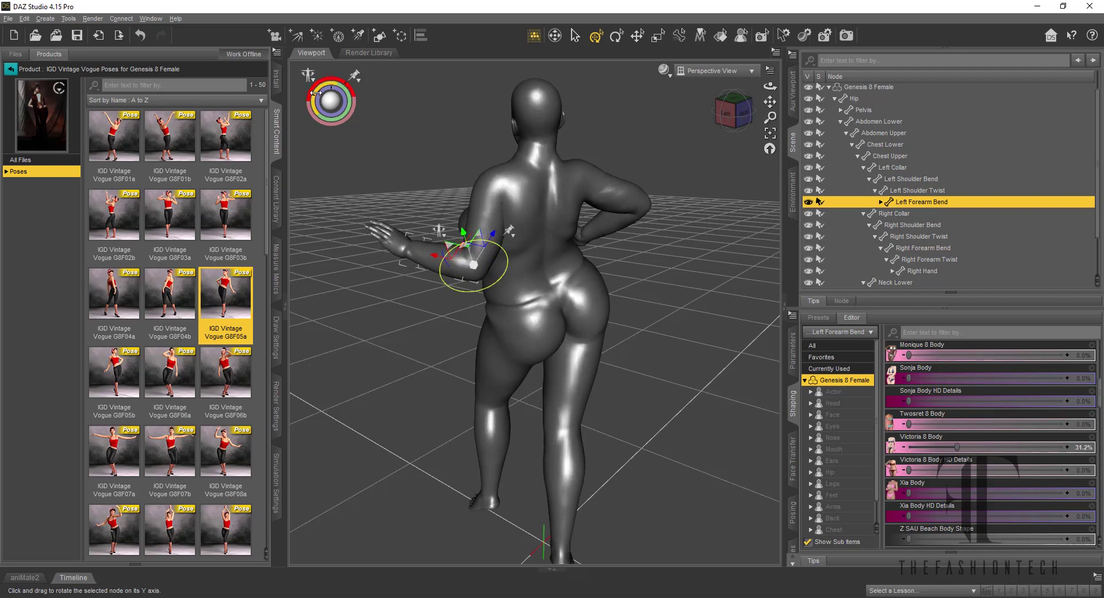
pyautogui.moveTo(473, 264); pyautogui.dragTo(474, 265)
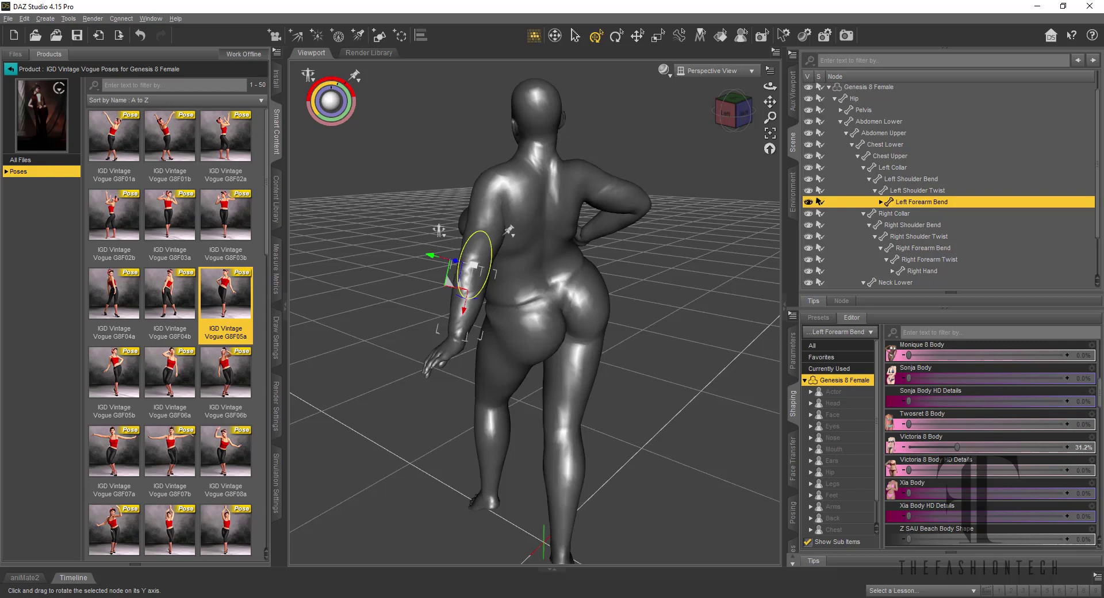
pyautogui.click(728, 113)
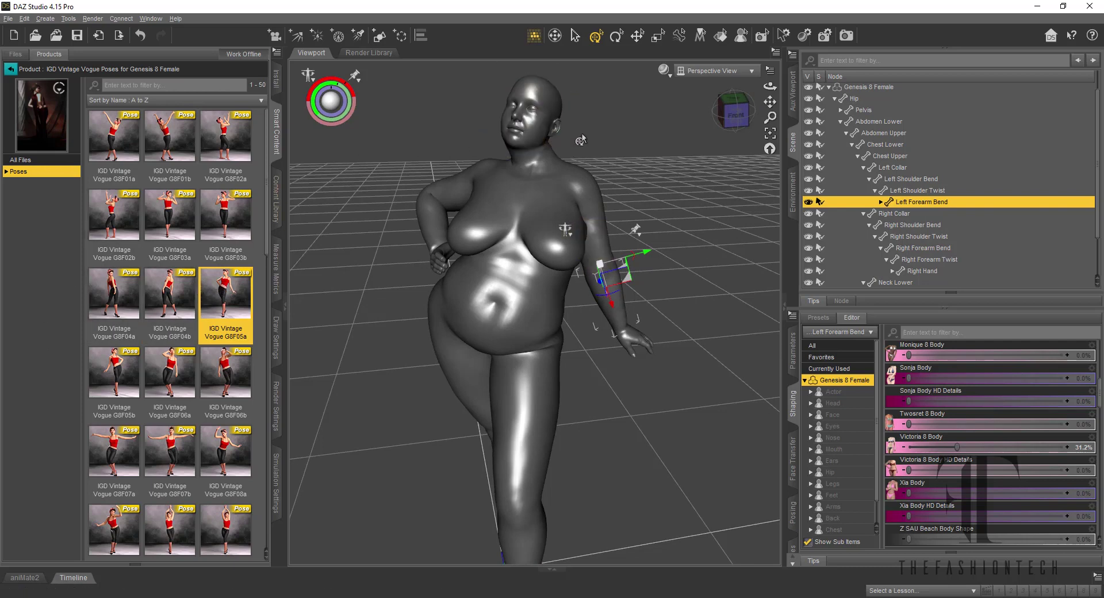
# Rotate the Neck Upper bone and tilt the Neck Lower bone around its Z axis to adjust how the head is held.
pyautogui.click(545, 155)
pyautogui.moveTo(560, 160); pyautogui.dragTo(490, 161)
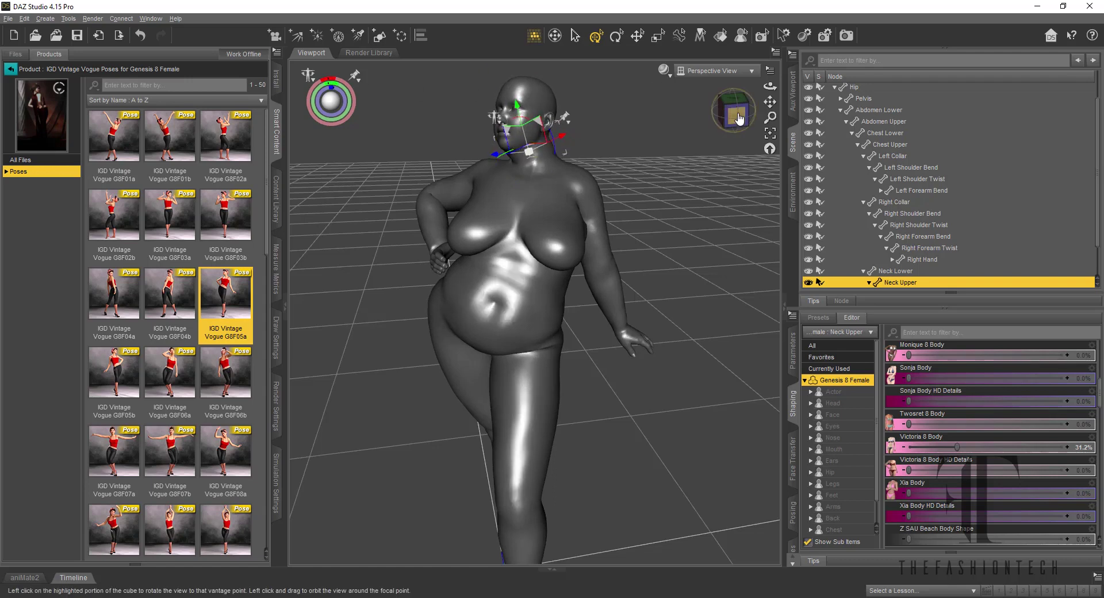
pyautogui.click(648, 167)
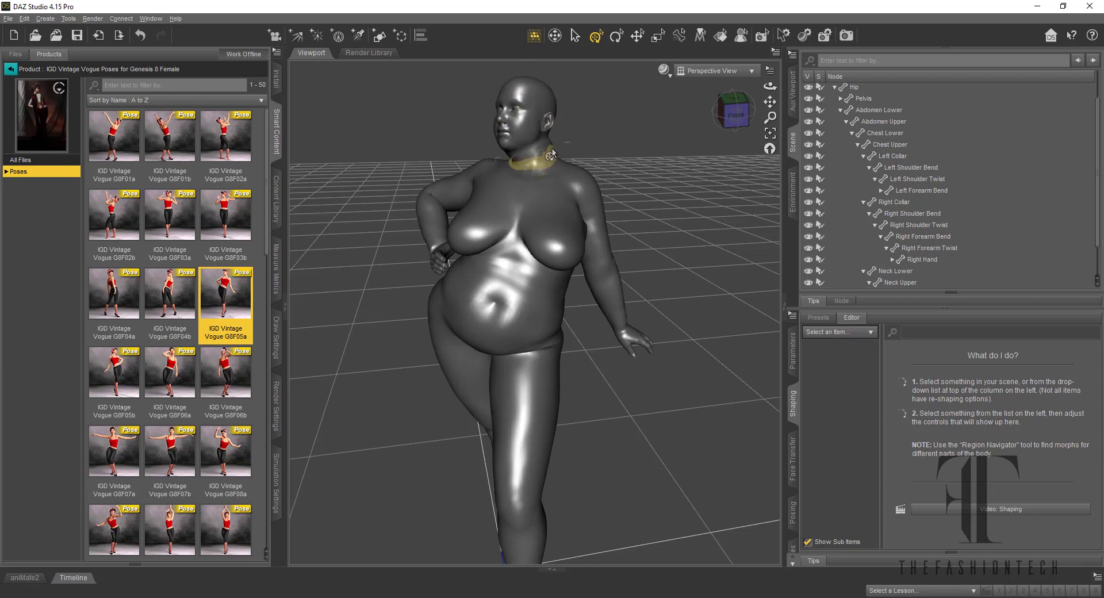
pyautogui.click(551, 154)
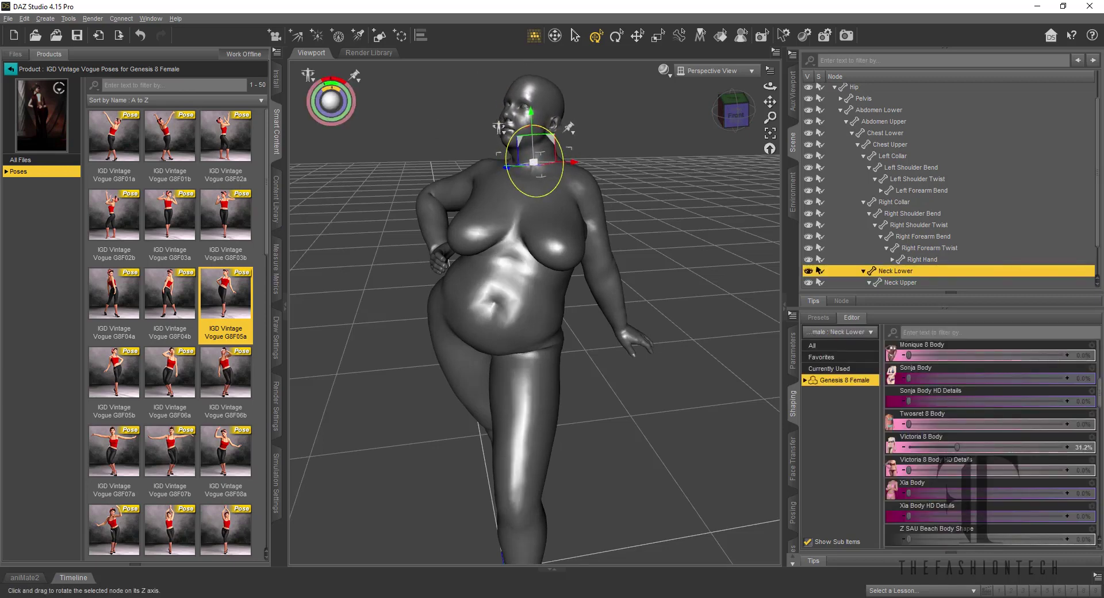
pyautogui.click(642, 154)
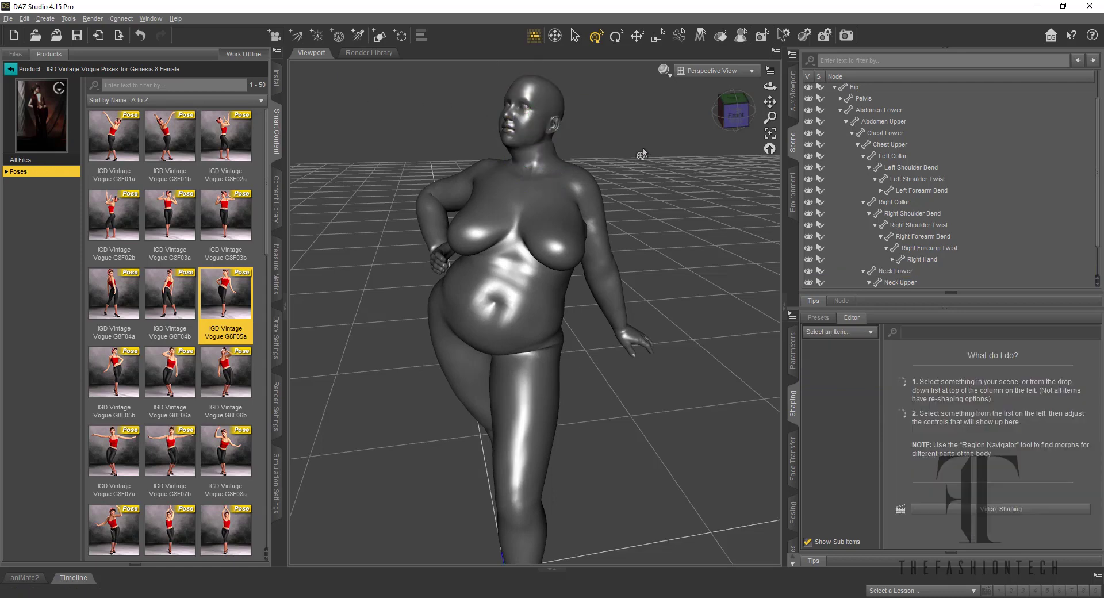
# Fine-tune the Neck Upper bone by rotating it around its Z and Y axes, and clear the selection.
pyautogui.click(547, 152)
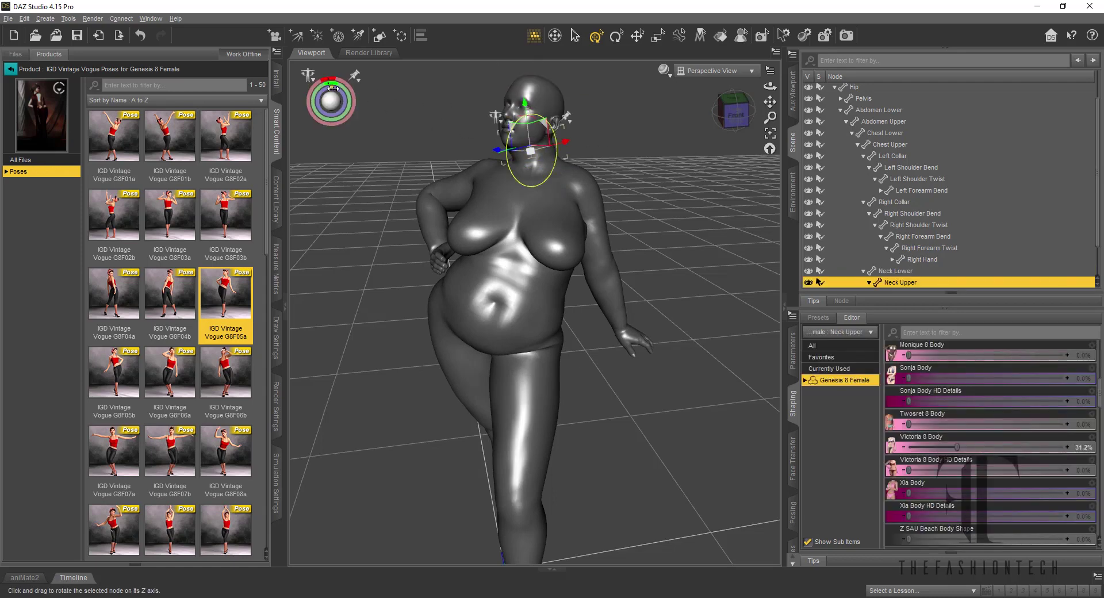
pyautogui.moveTo(333, 88); pyautogui.dragTo(328, 84)
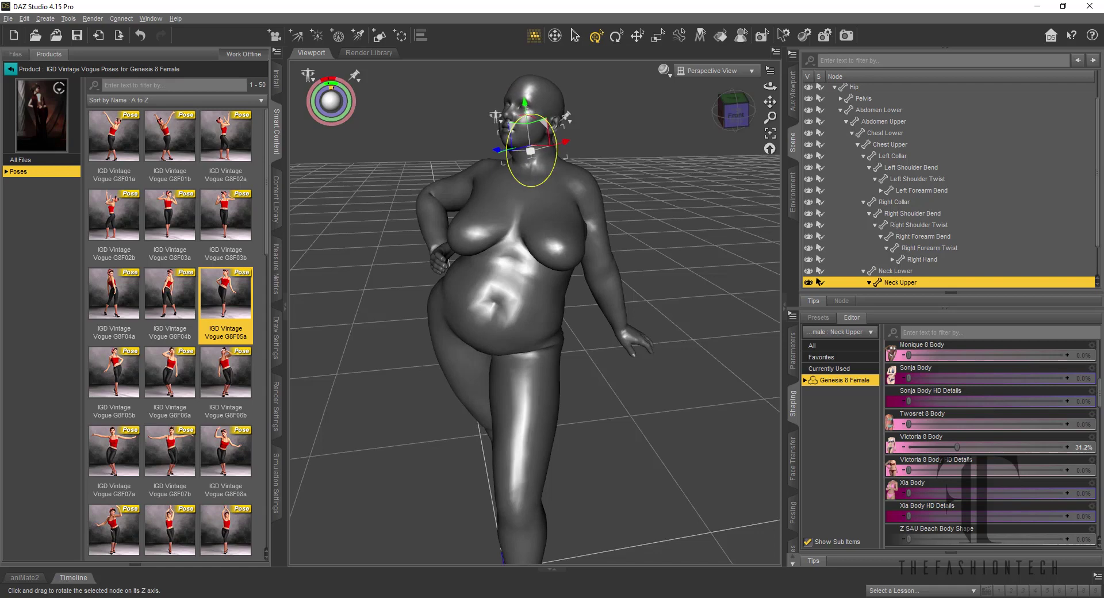
pyautogui.moveTo(330, 84); pyautogui.dragTo(341, 84)
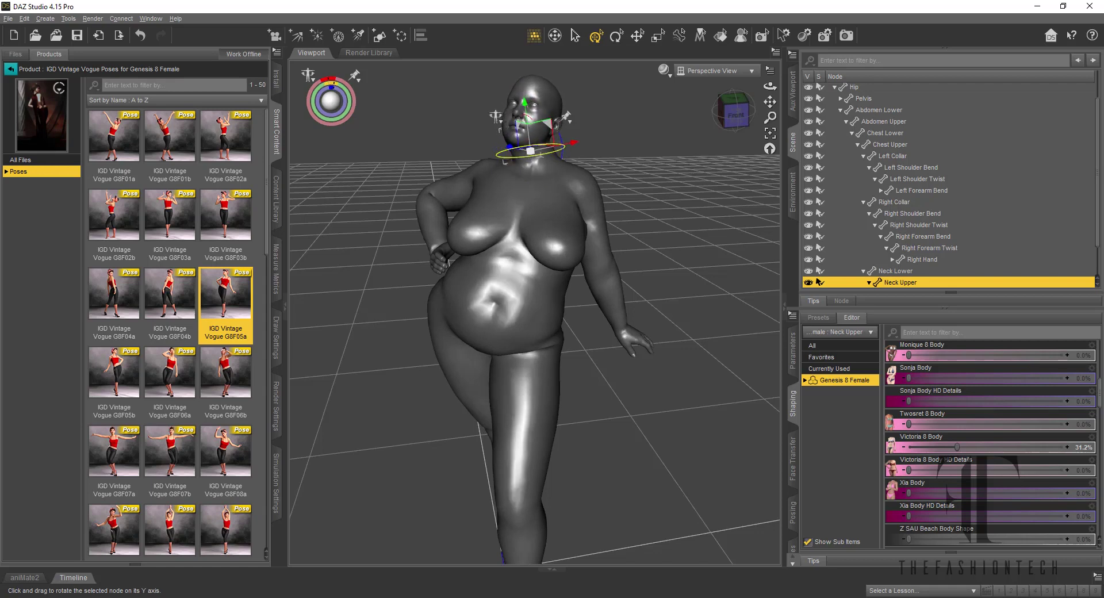
pyautogui.click(623, 140)
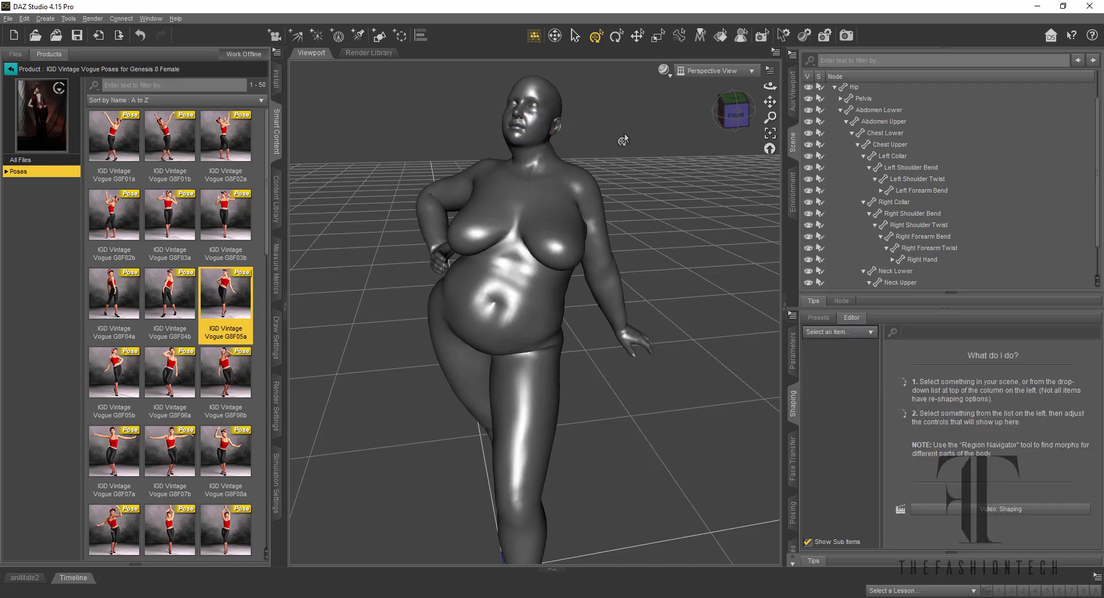
# Examine the pose from the front and locate the Neck Upper, Right Collar, Right Hand and Right Forearm Bend bones in the scene hierarchy.
pyautogui.click(729, 115)
pyautogui.moveTo(729, 115); pyautogui.dragTo(788, 208)
pyautogui.scroll(3, 860, 150)
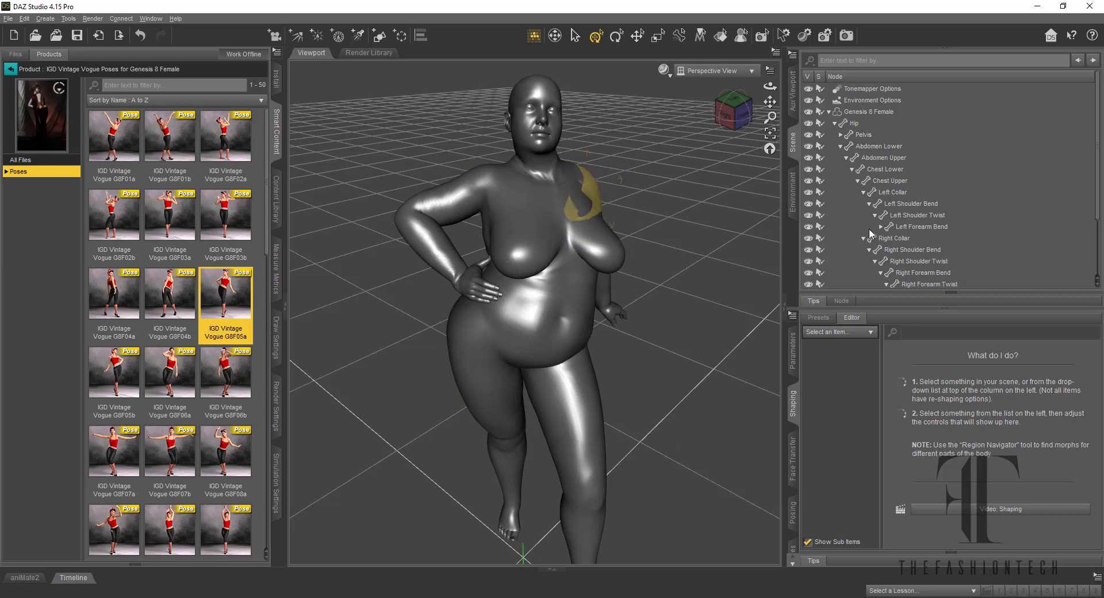
pyautogui.scroll(-2, 952, 188)
pyautogui.scroll(2, 952, 192)
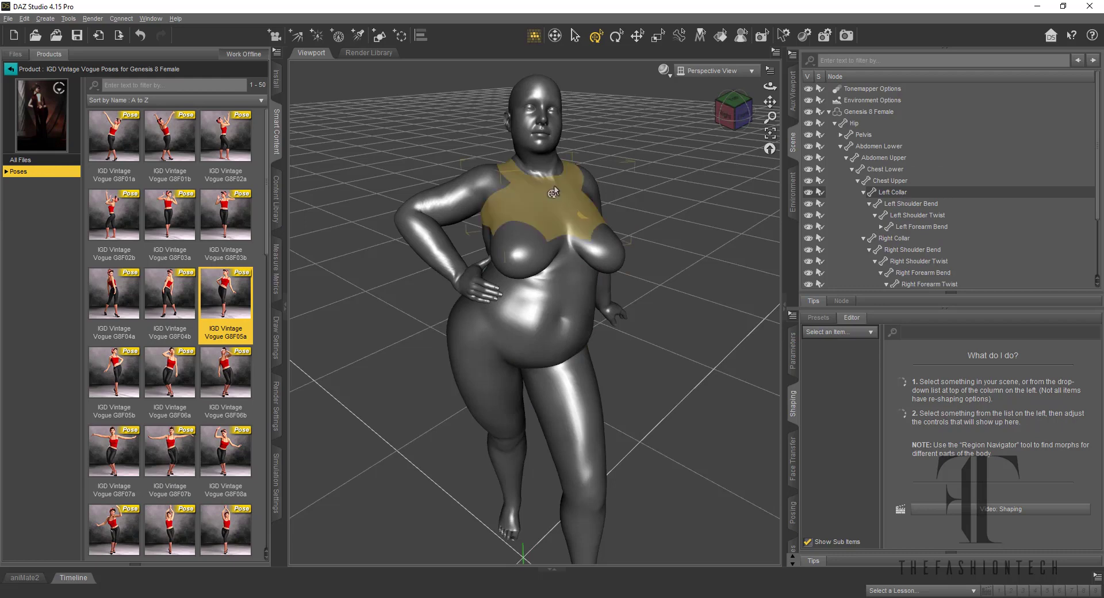
pyautogui.click(543, 165)
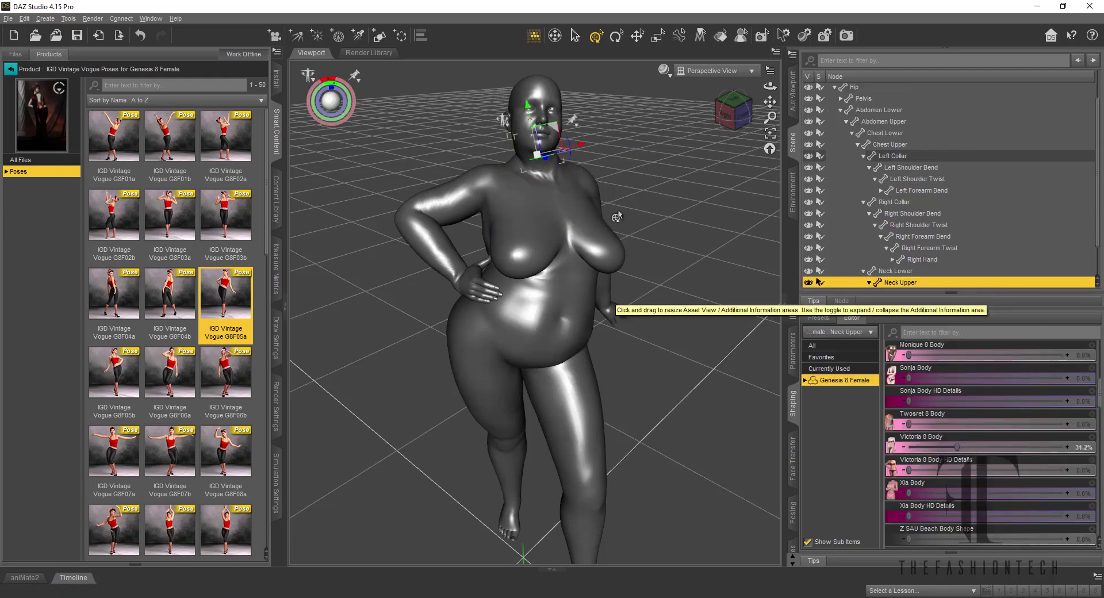
pyautogui.click(493, 186)
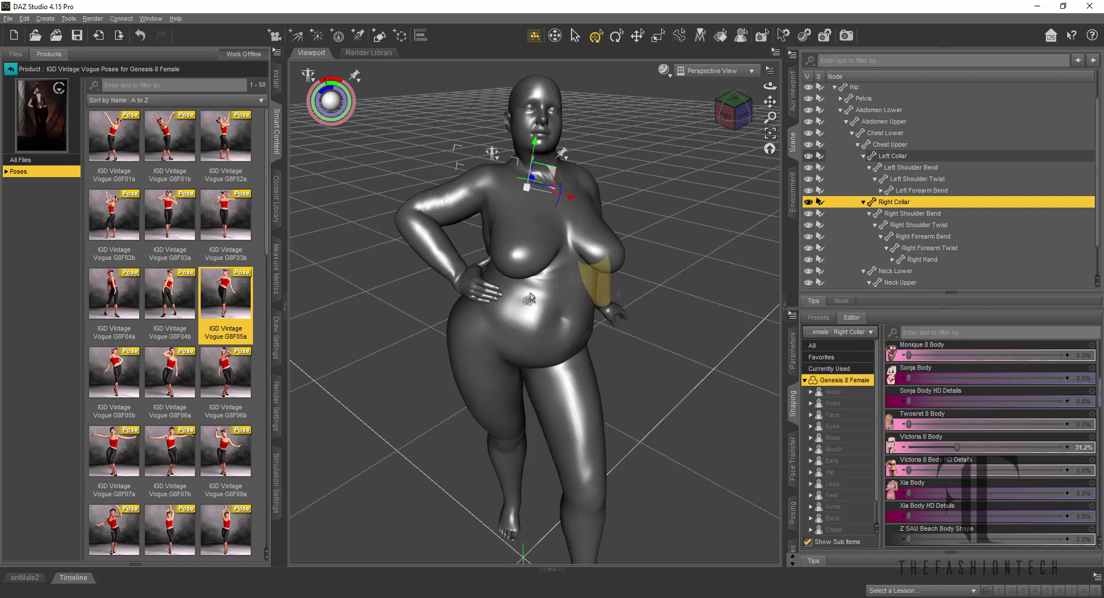
pyautogui.click(462, 289)
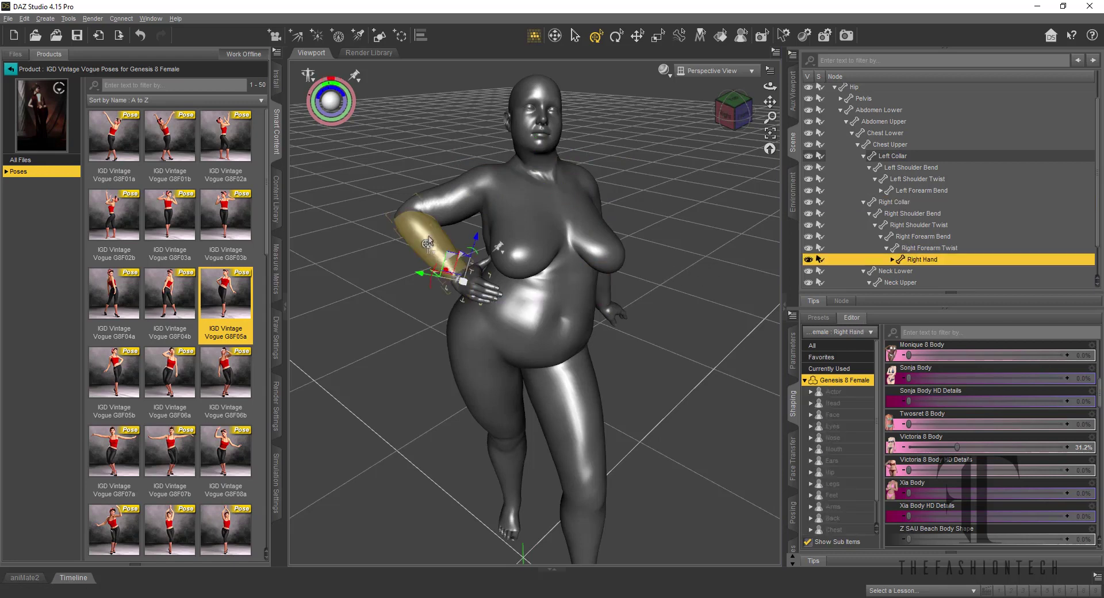
pyautogui.click(426, 243)
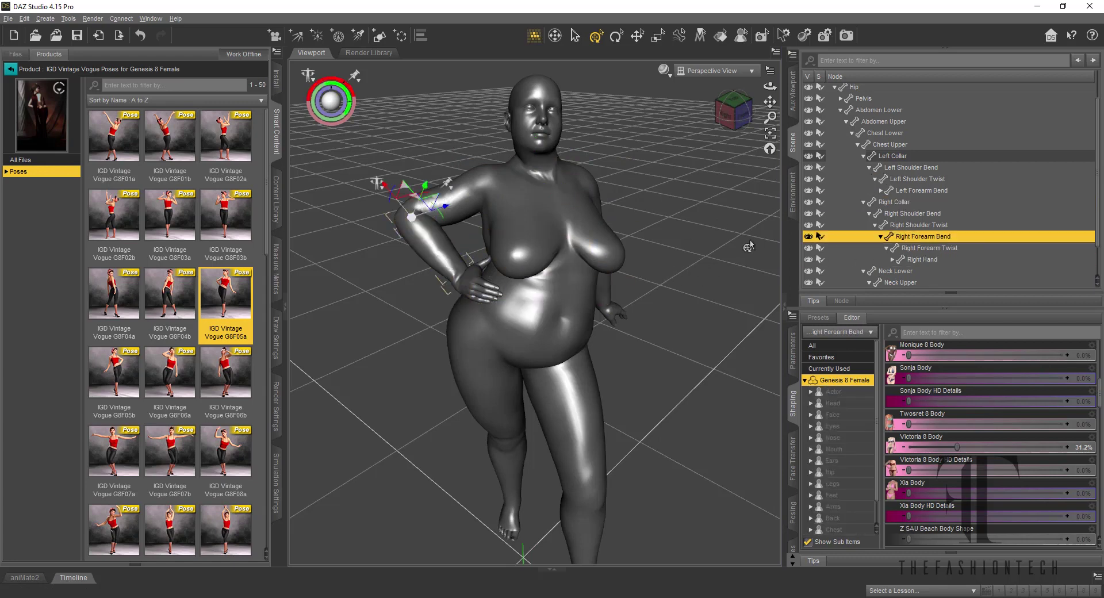
pyautogui.click(682, 228)
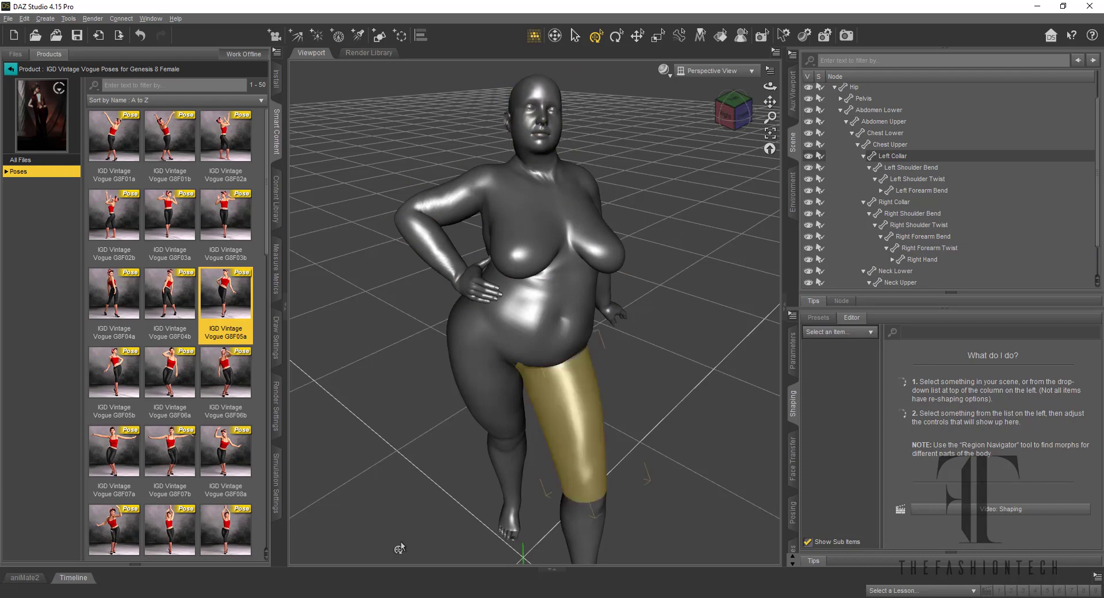
pyautogui.scroll(2, 943, 132)
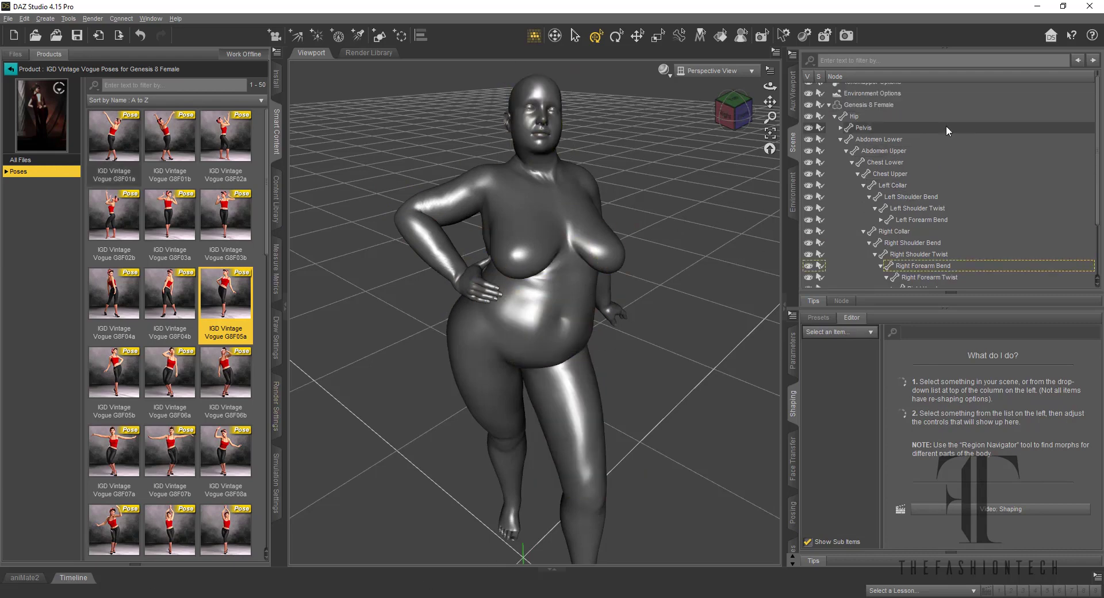
# Select the Genesis 8 Female figure in the scene hierarchy and collapse its bone tree down to the root.
pyautogui.click(829, 113)
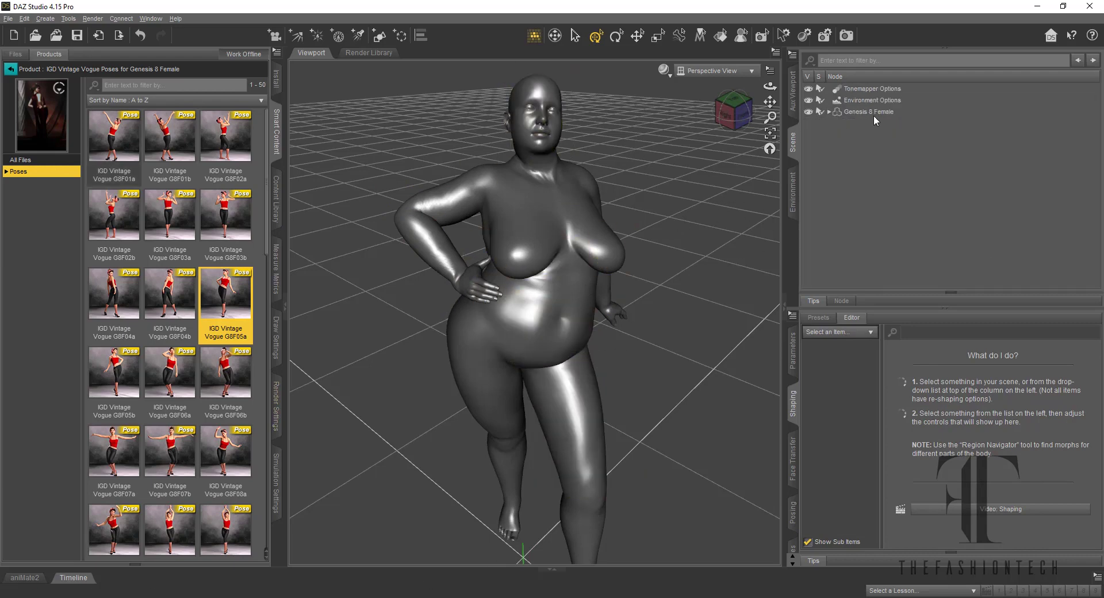
pyautogui.click(872, 111)
pyautogui.click(828, 112)
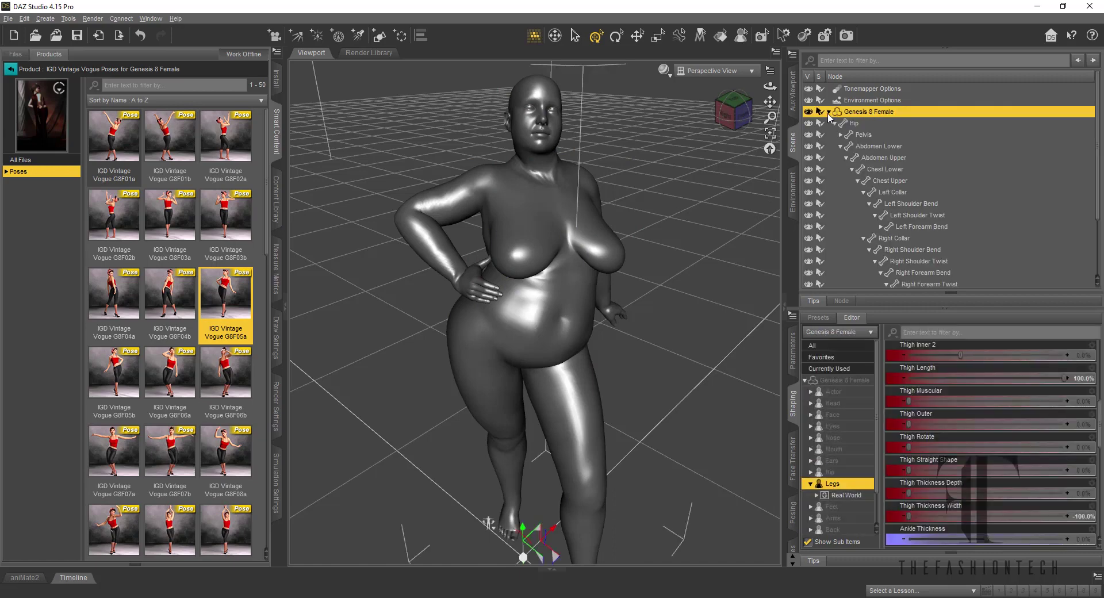
pyautogui.click(835, 123)
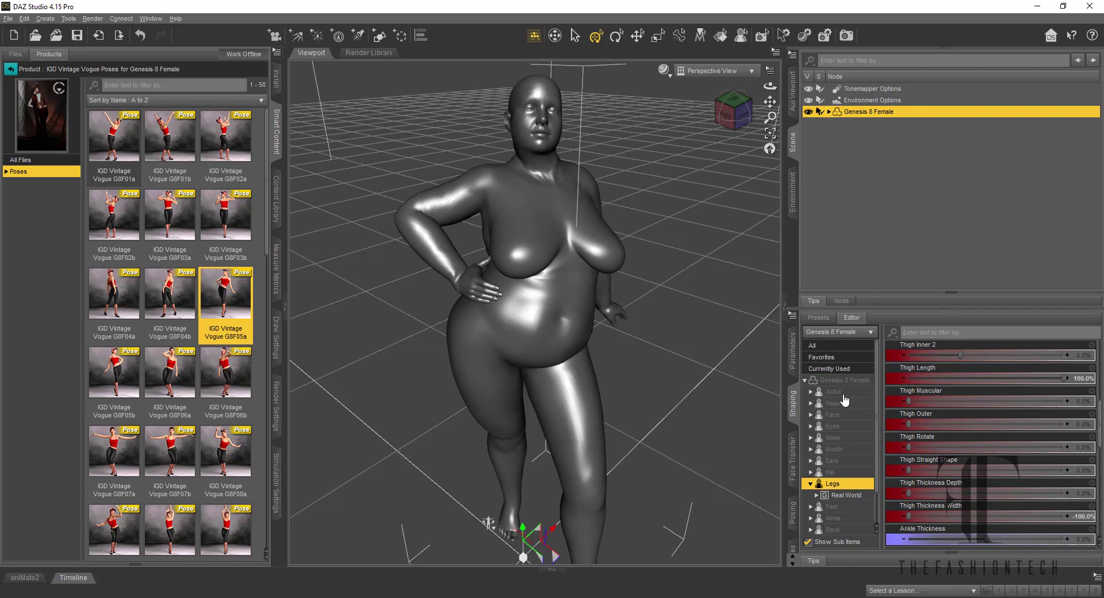
# Among the Actor shaping morphs, set Thin to 100% and Weight to -100% to slim the figure.
pyautogui.click(835, 391)
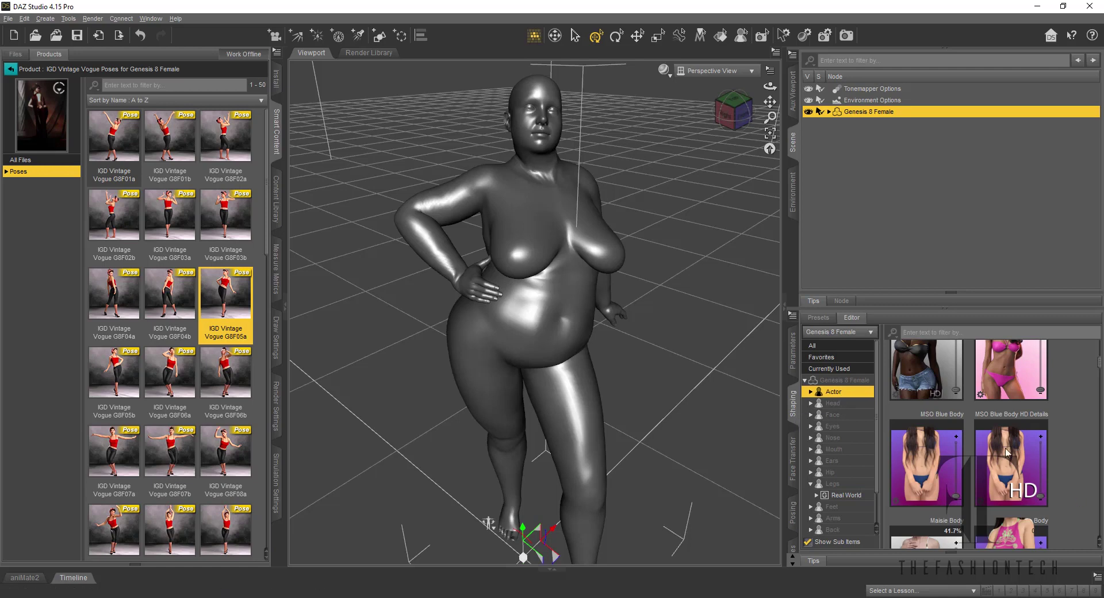
pyautogui.scroll(10, 1044, 434)
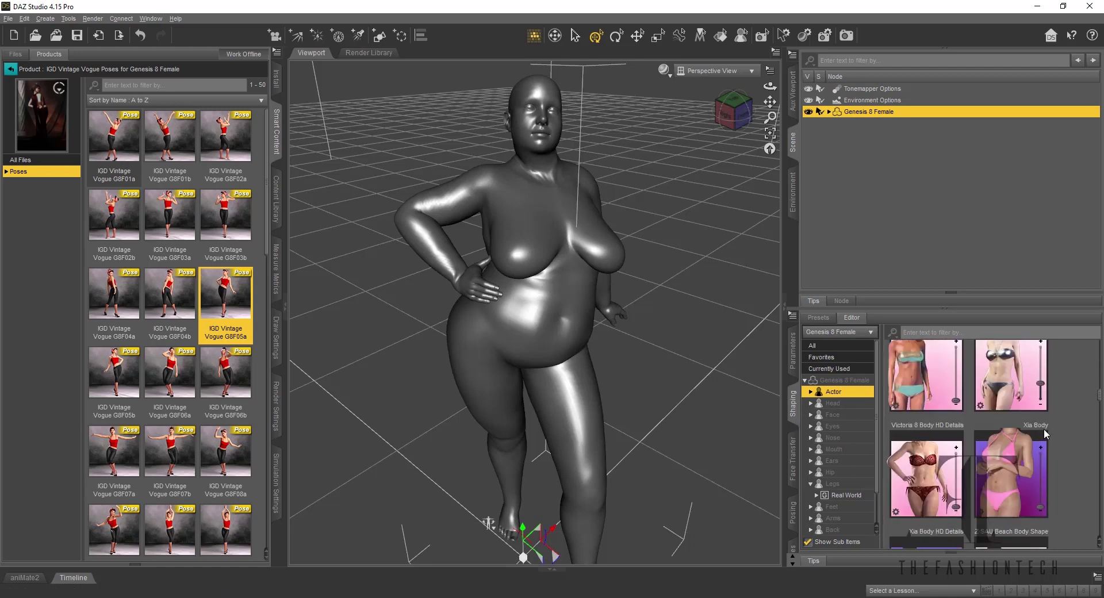
pyautogui.scroll(-5, 1041, 436)
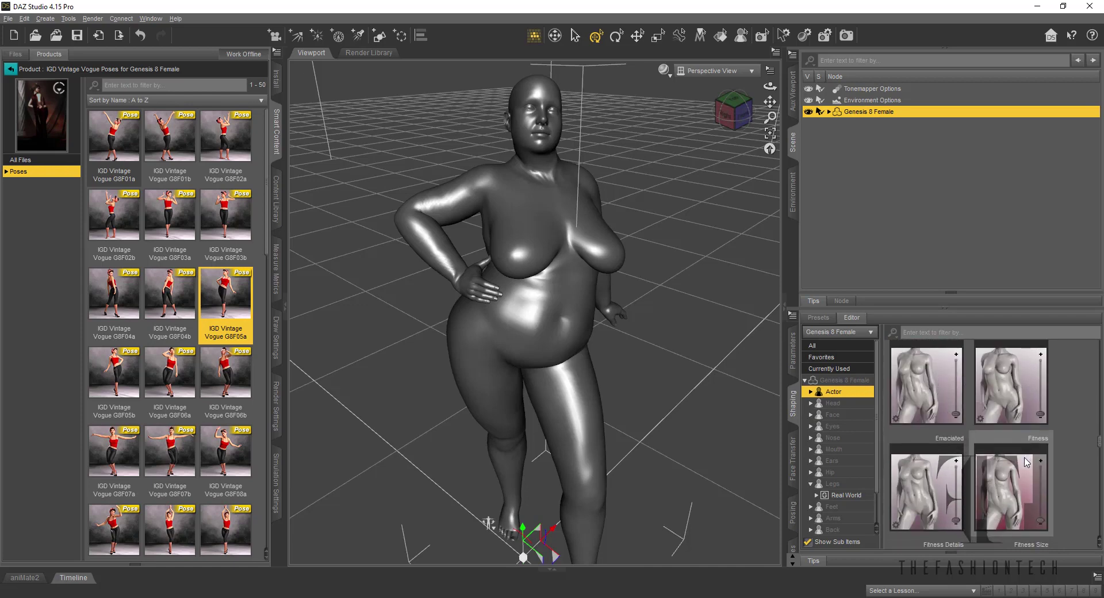
pyautogui.scroll(-2, 1027, 462)
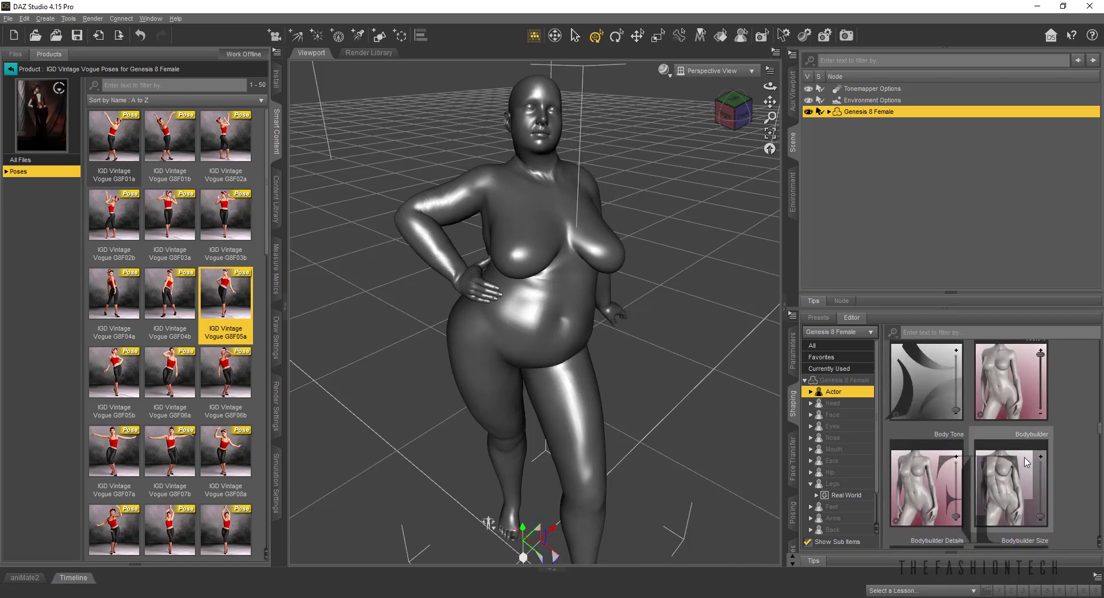
pyautogui.scroll(-3, 1026, 462)
pyautogui.scroll(1, 957, 430)
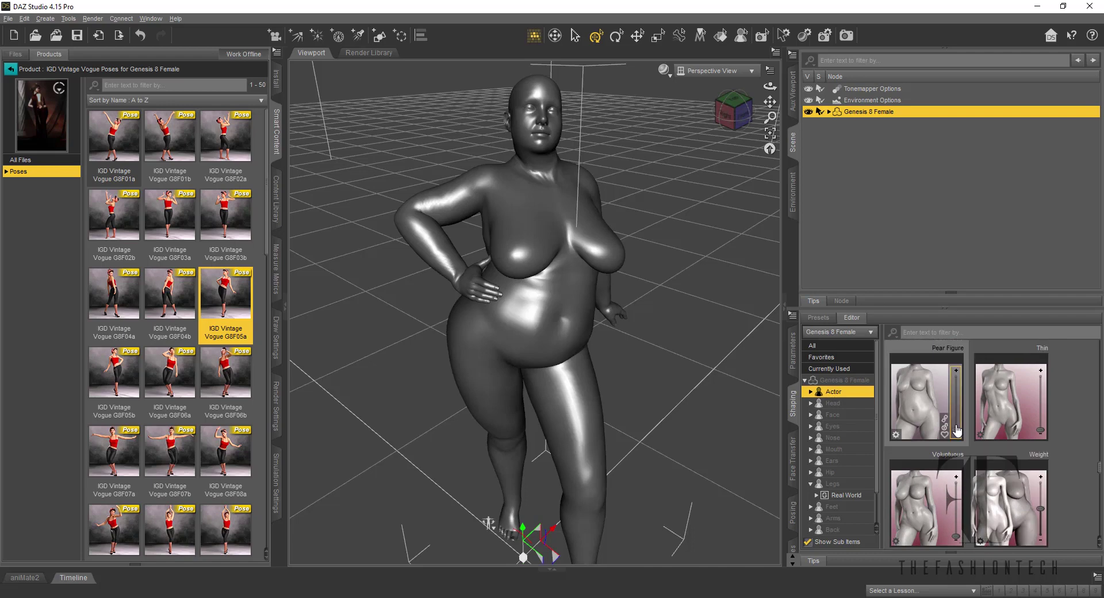
pyautogui.scroll(-3, 1005, 466)
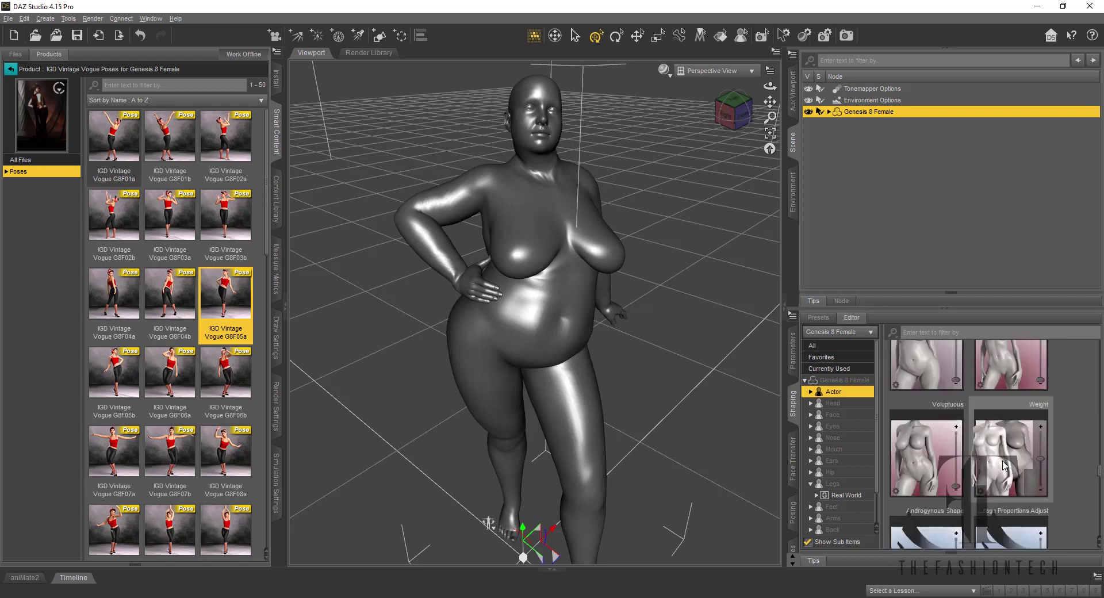
pyautogui.scroll(3, 1005, 466)
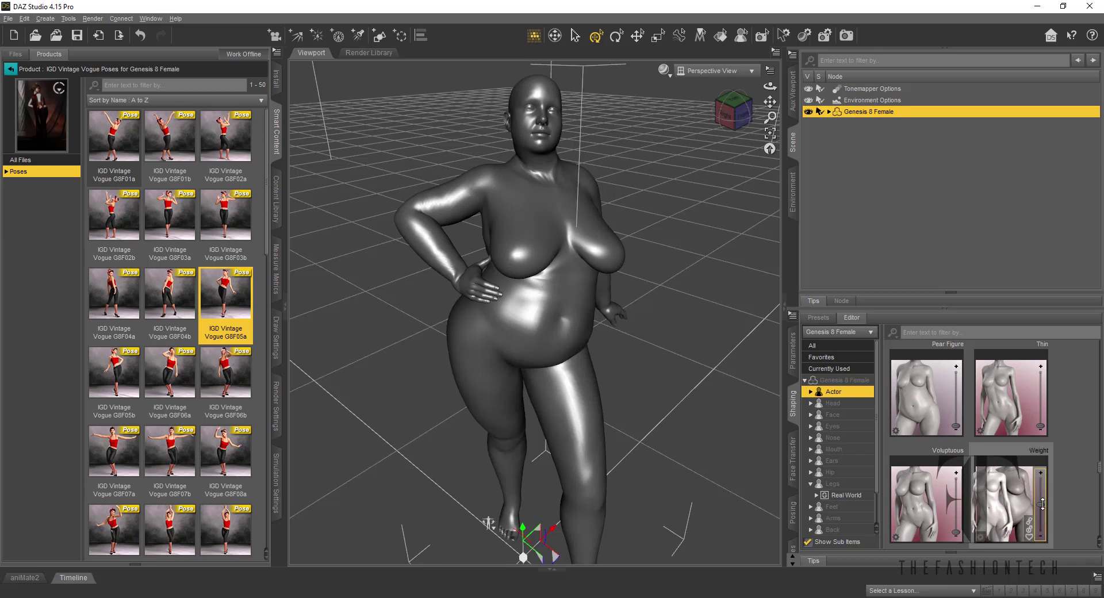
pyautogui.moveTo(1043, 504); pyautogui.dragTo(1047, 545)
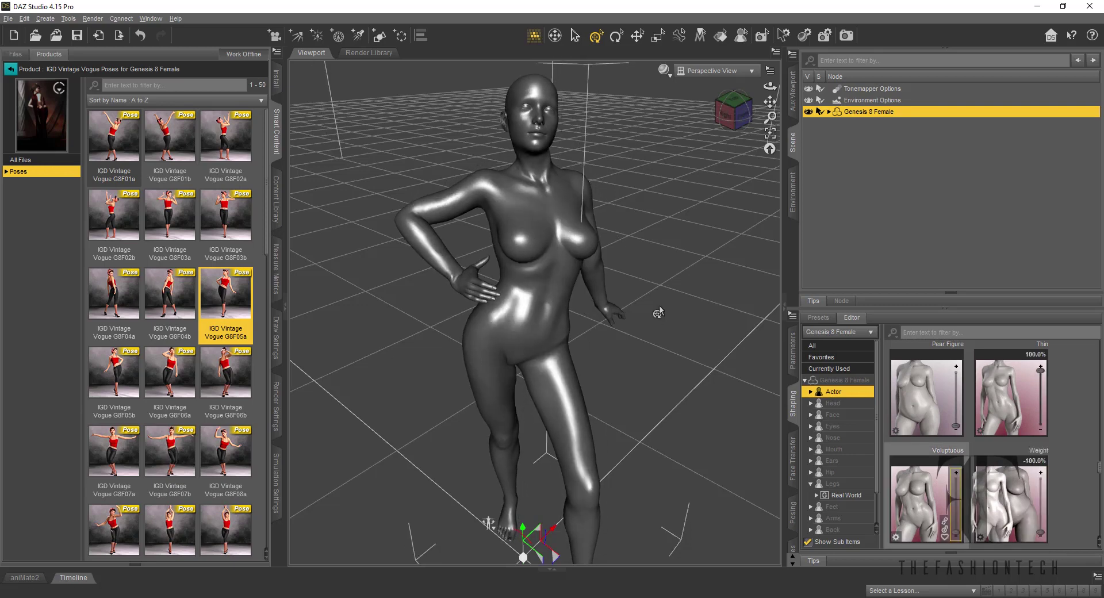
# Enlarge the viewport by narrowing the Scene and Shaping area, and view the whole figure from several low angles.
pyautogui.moveTo(736, 119); pyautogui.dragTo(705, 92)
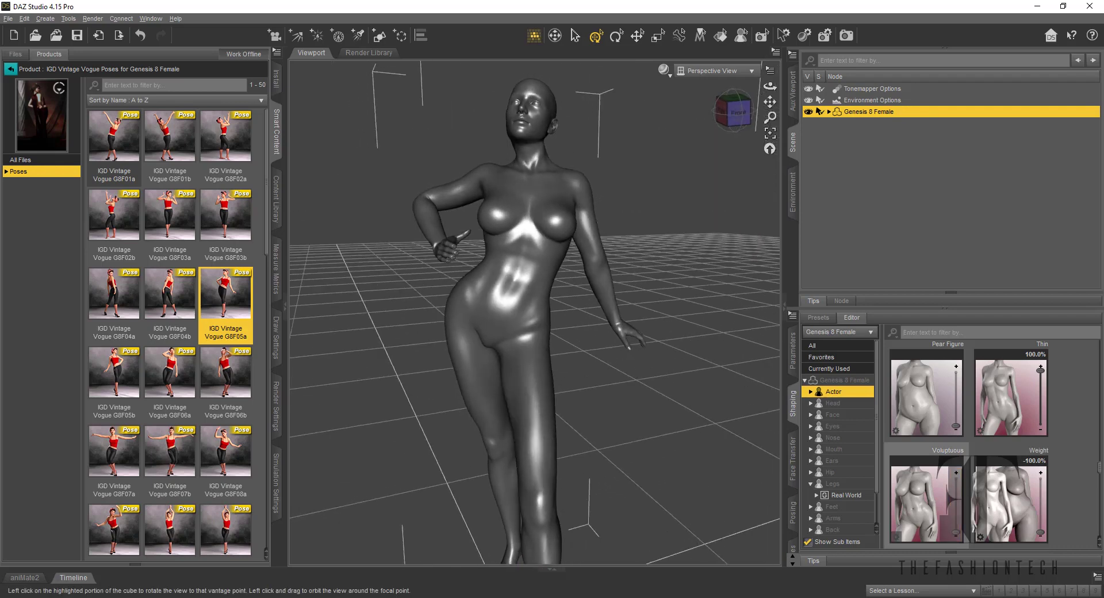
pyautogui.scroll(-5, 749, 298)
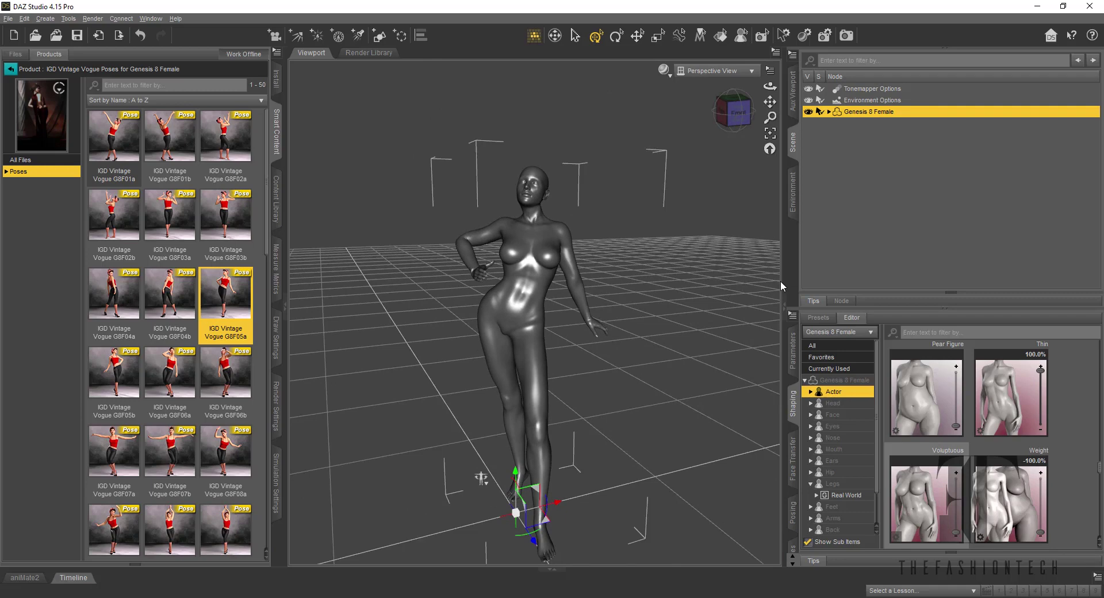
pyautogui.moveTo(782, 286); pyautogui.dragTo(935, 292)
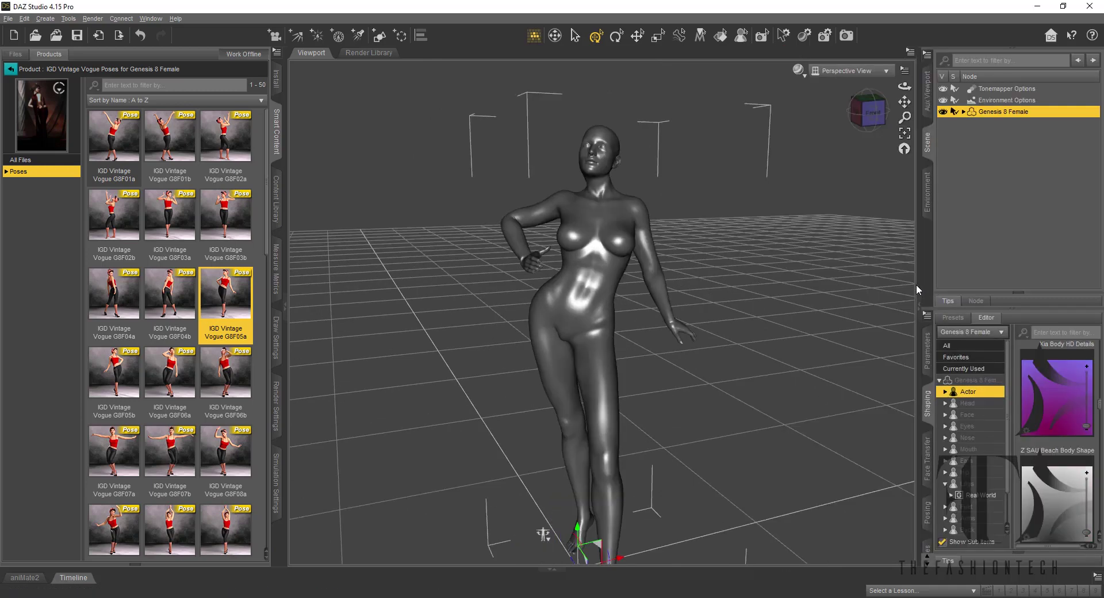
pyautogui.scroll(-2, 748, 353)
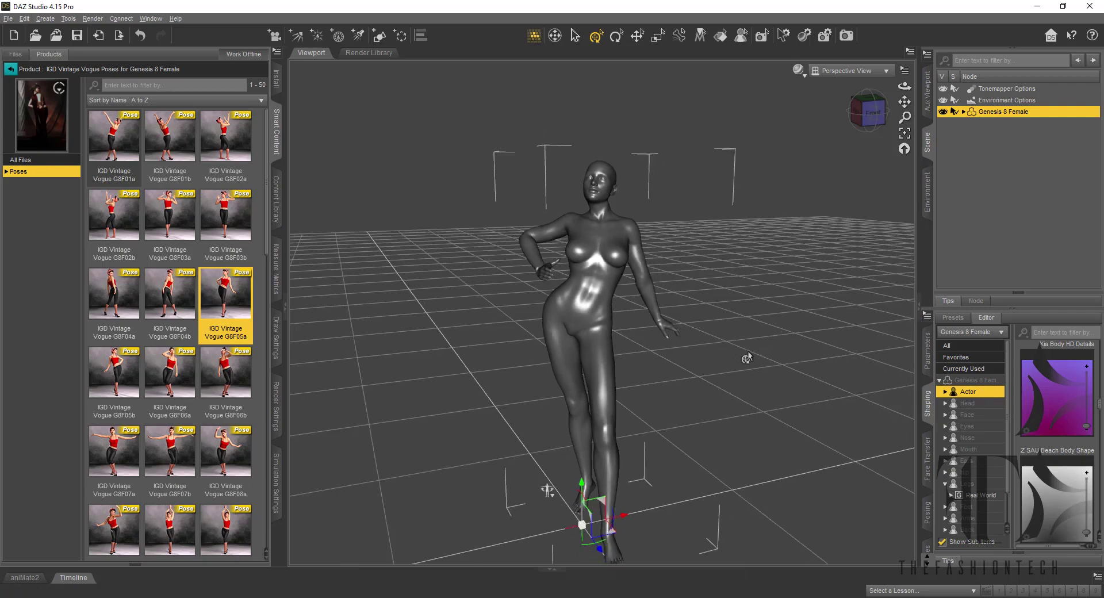
pyautogui.click(861, 117)
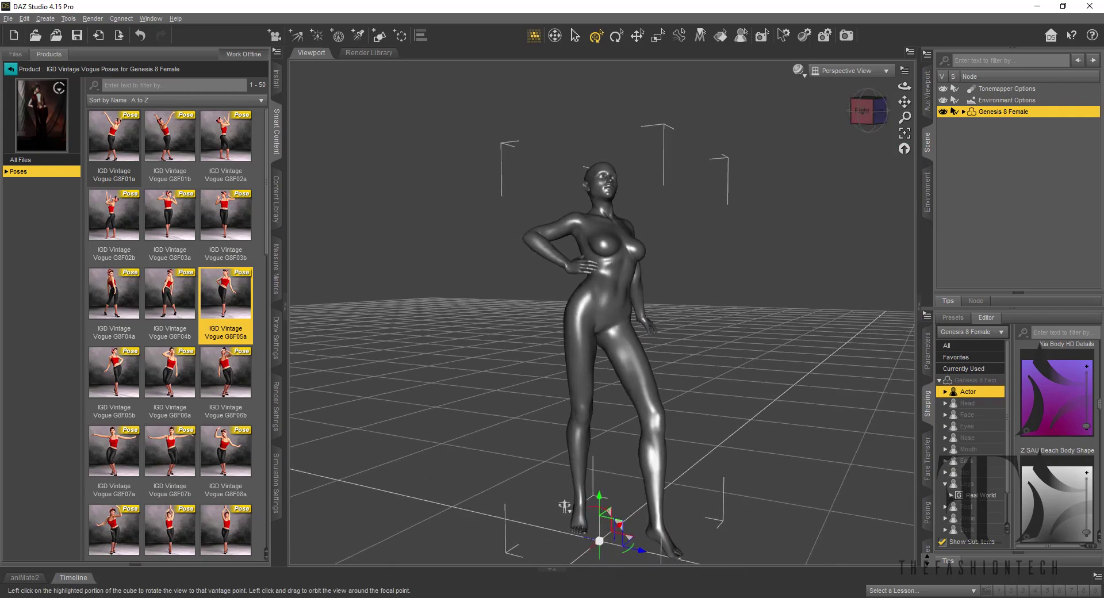
pyautogui.moveTo(861, 117)
pyautogui.mouseDown()
pyautogui.moveTo(885, 114)
pyautogui.moveTo(857, 113)
pyautogui.mouseUp()
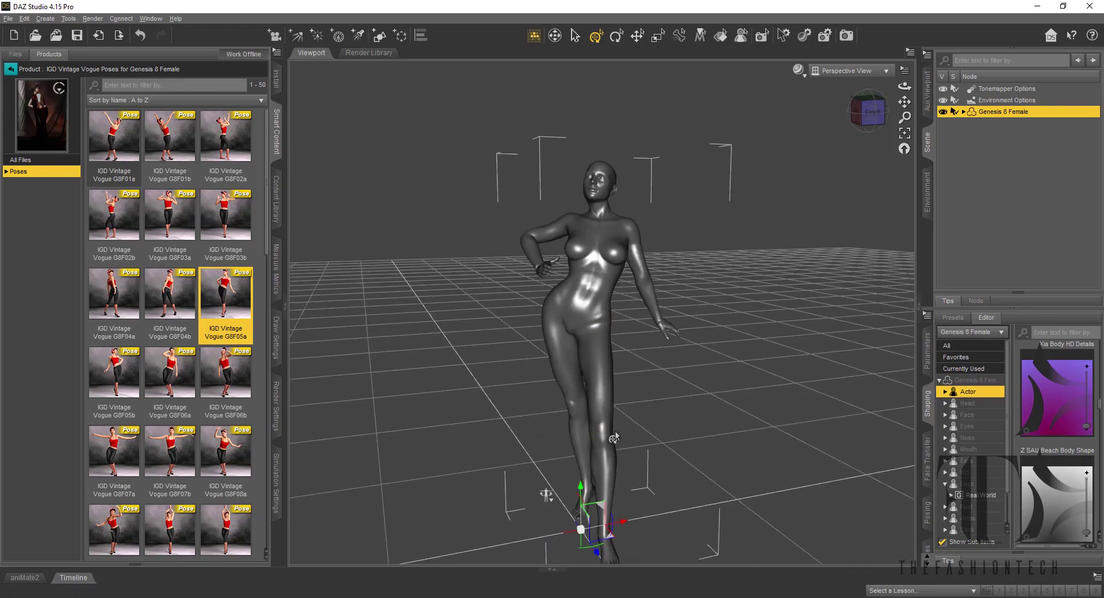
pyautogui.scroll(-1, 1055, 495)
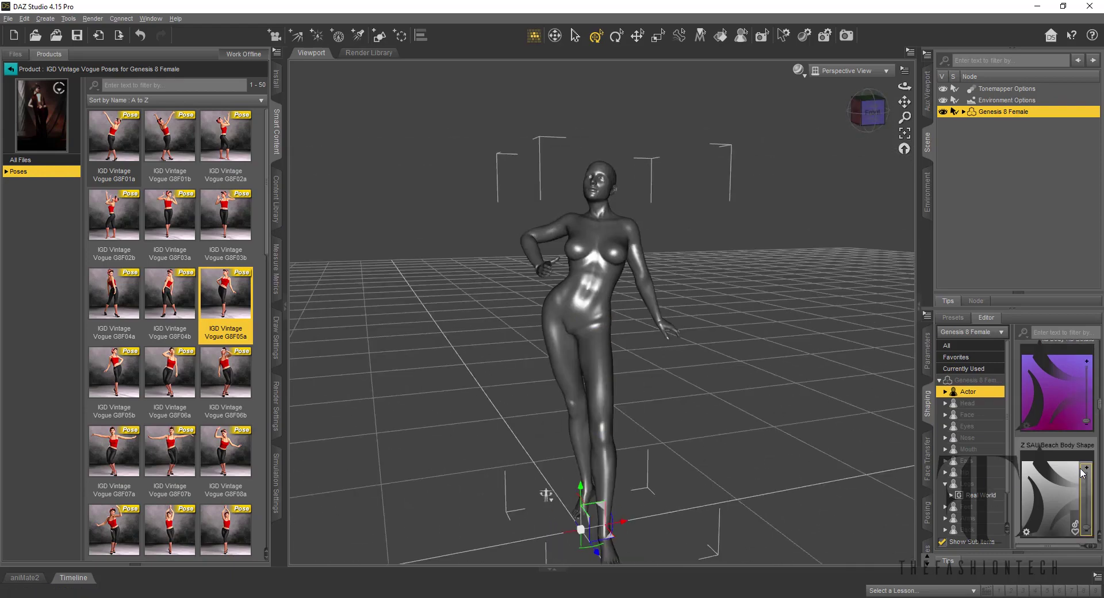
# Among the Legs morphs, reduce Shin Length and set Thigh Thickness Width to 2.3%.
pyautogui.click(968, 484)
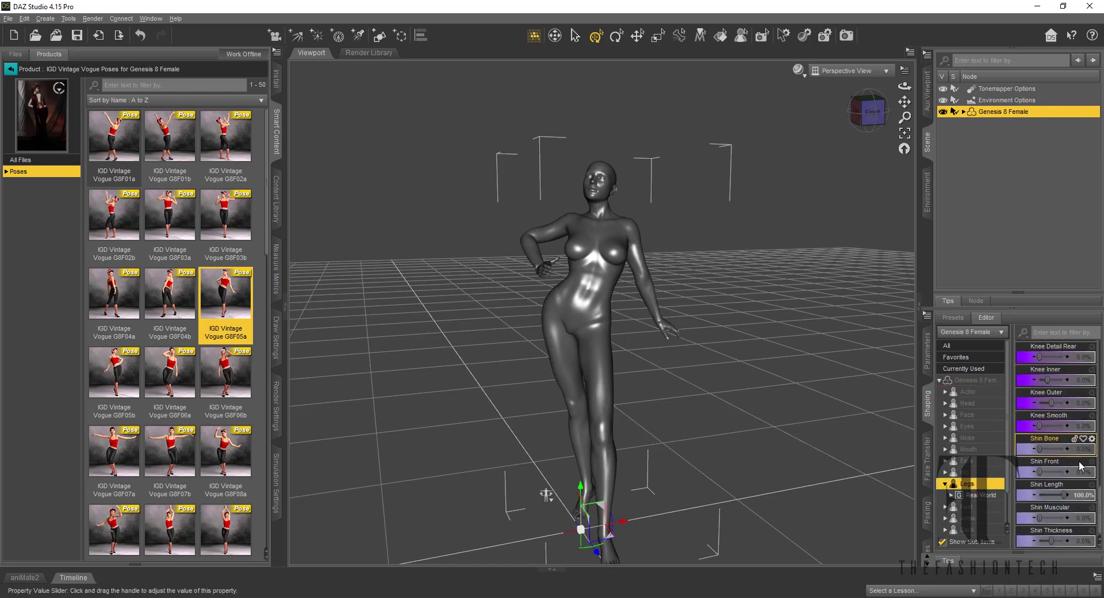
pyautogui.moveTo(1064, 495)
pyautogui.mouseDown()
pyautogui.moveTo(1033, 497)
pyautogui.moveTo(1056, 495)
pyautogui.mouseUp()
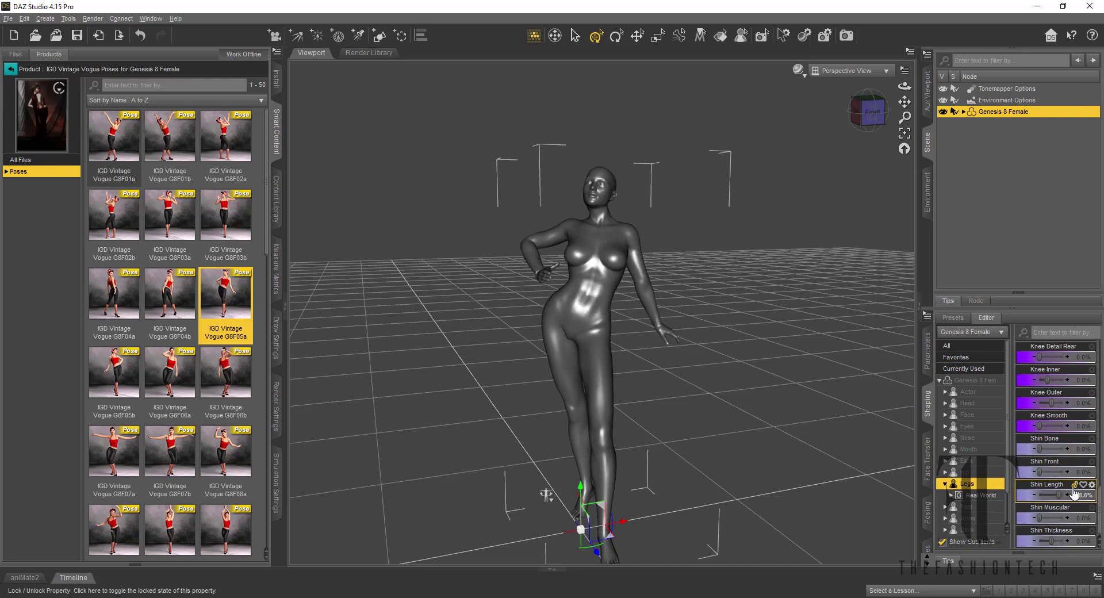
pyautogui.scroll(1, 1075, 491)
pyautogui.scroll(5, 1070, 483)
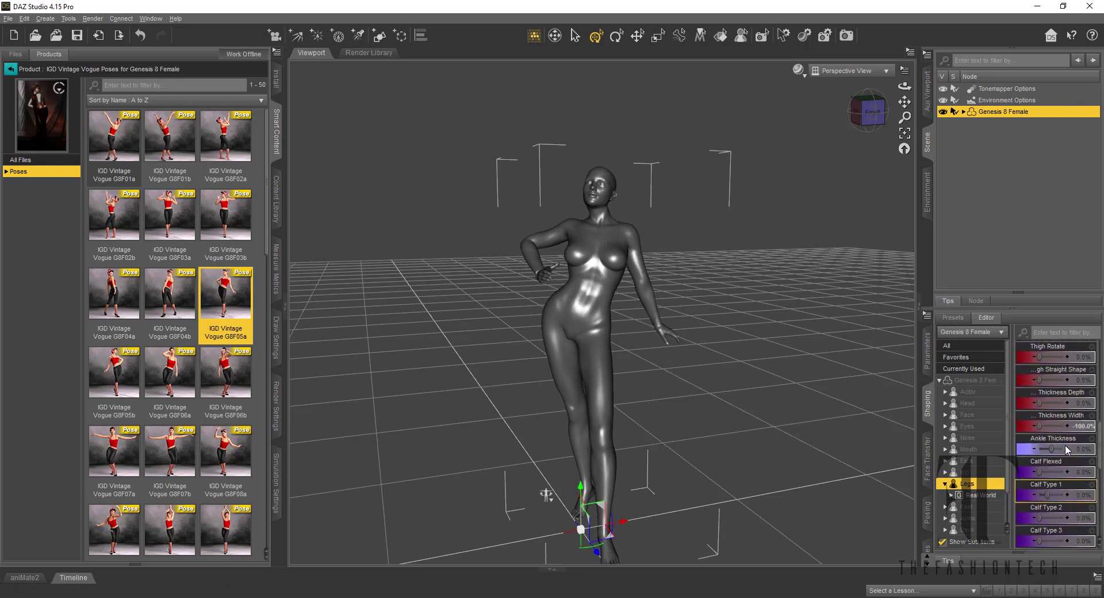
pyautogui.moveTo(1041, 428); pyautogui.dragTo(1053, 429)
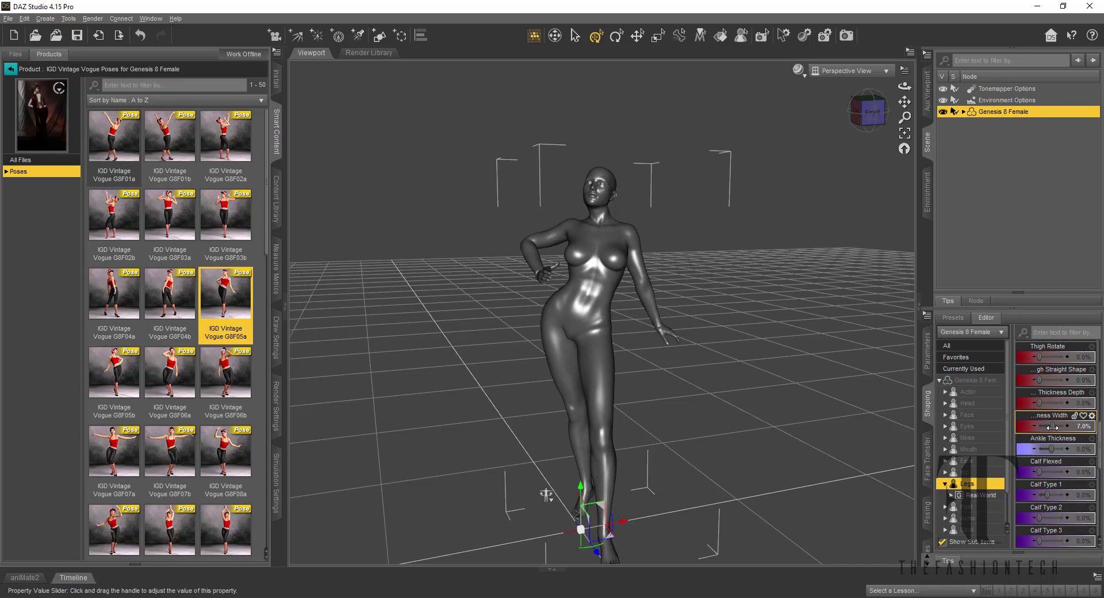
pyautogui.moveTo(1053, 427); pyautogui.dragTo(1054, 427)
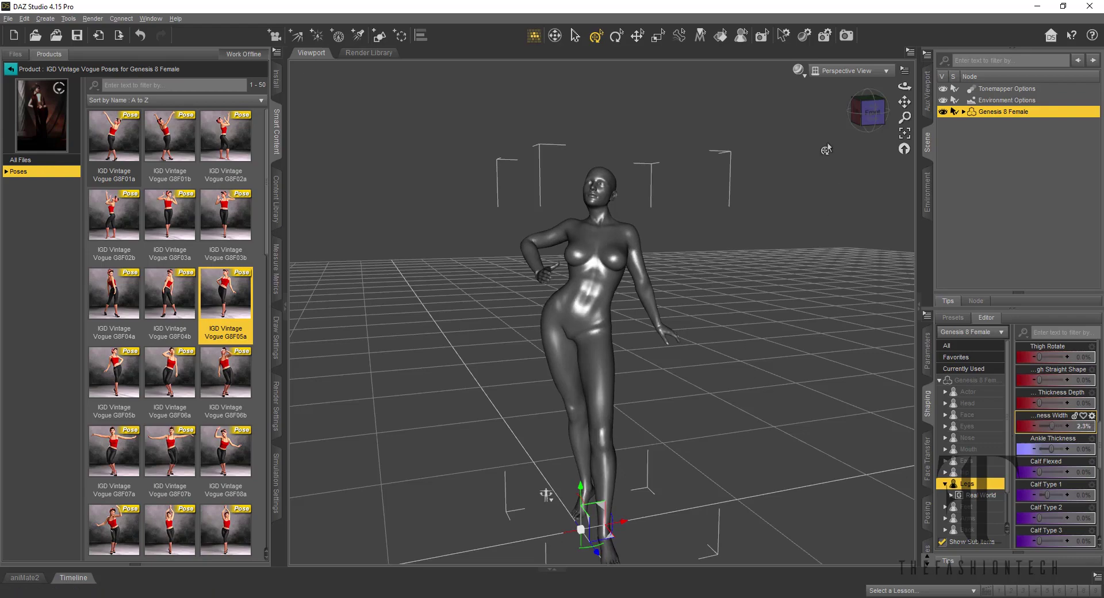
# Reapply the IGD Vintage Vogue G8F05a pose to the reshaped figure and inspect it from the front and above.
pyautogui.moveTo(886, 131); pyautogui.dragTo(842, 131)
pyautogui.moveTo(597, 500); pyautogui.dragTo(532, 506)
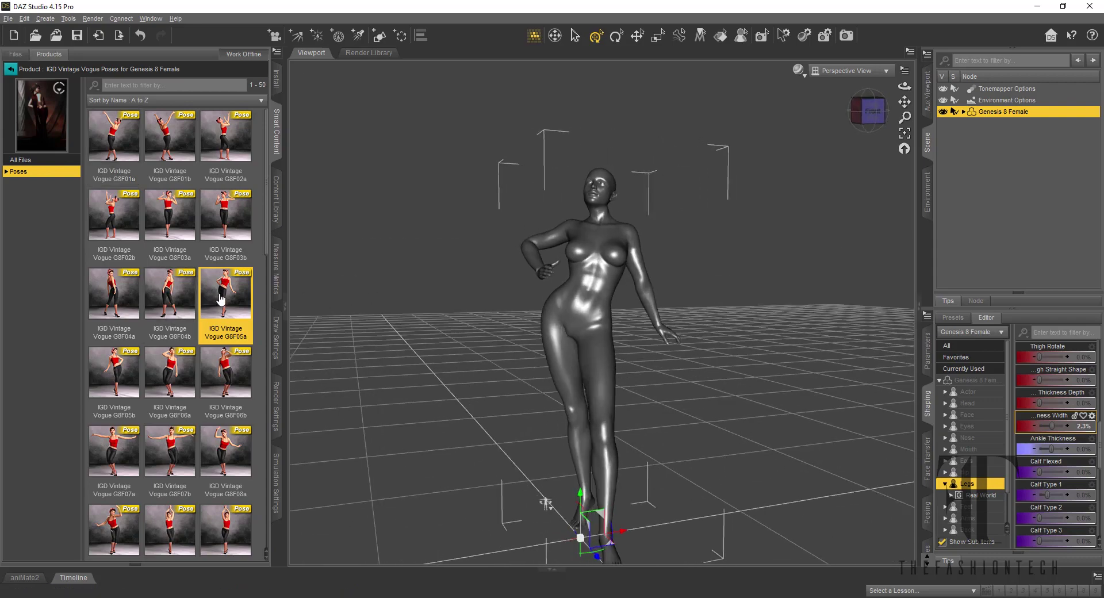
pyautogui.doubleClick(219, 300)
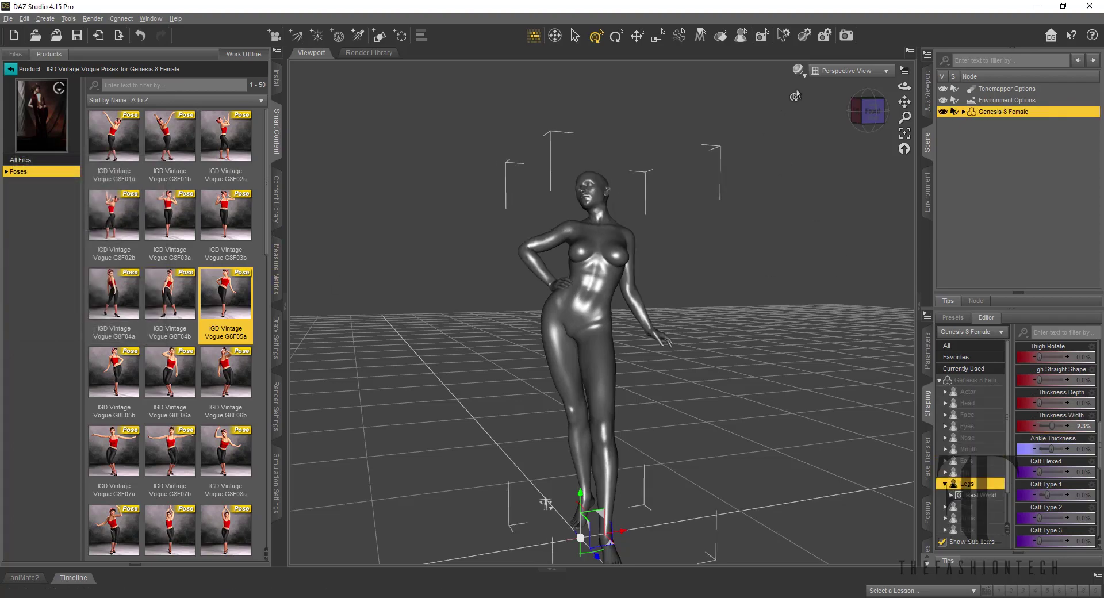
pyautogui.moveTo(869, 109)
pyautogui.mouseDown()
pyautogui.moveTo(848, 104)
pyautogui.moveTo(865, 108)
pyautogui.mouseUp()
pyautogui.moveTo(545, 482); pyautogui.dragTo(544, 484)
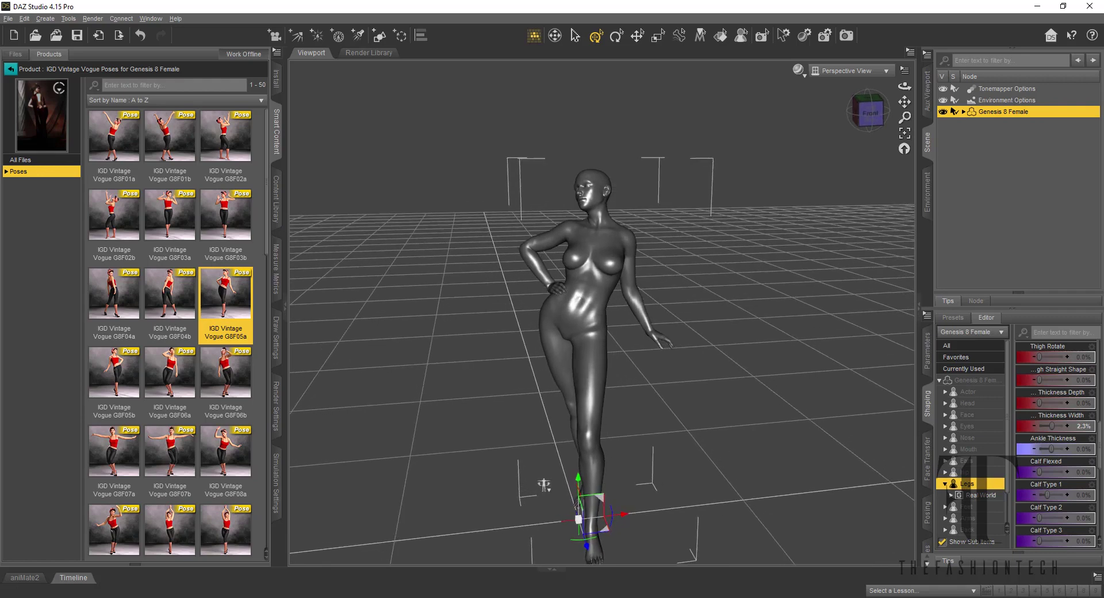
pyautogui.scroll(3, 751, 218)
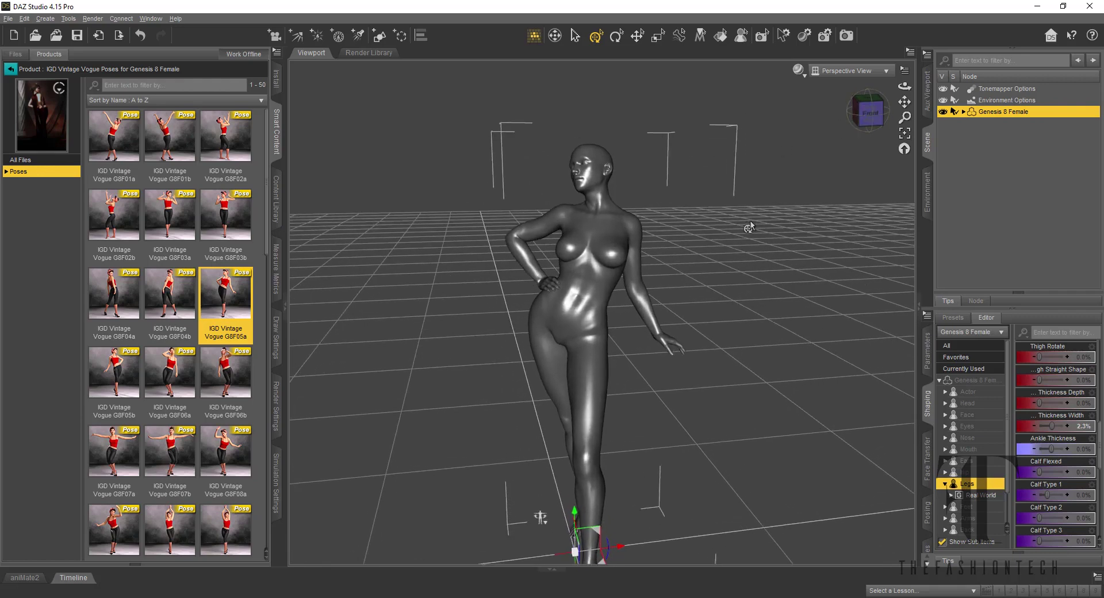
pyautogui.moveTo(904, 103); pyautogui.dragTo(891, 139)
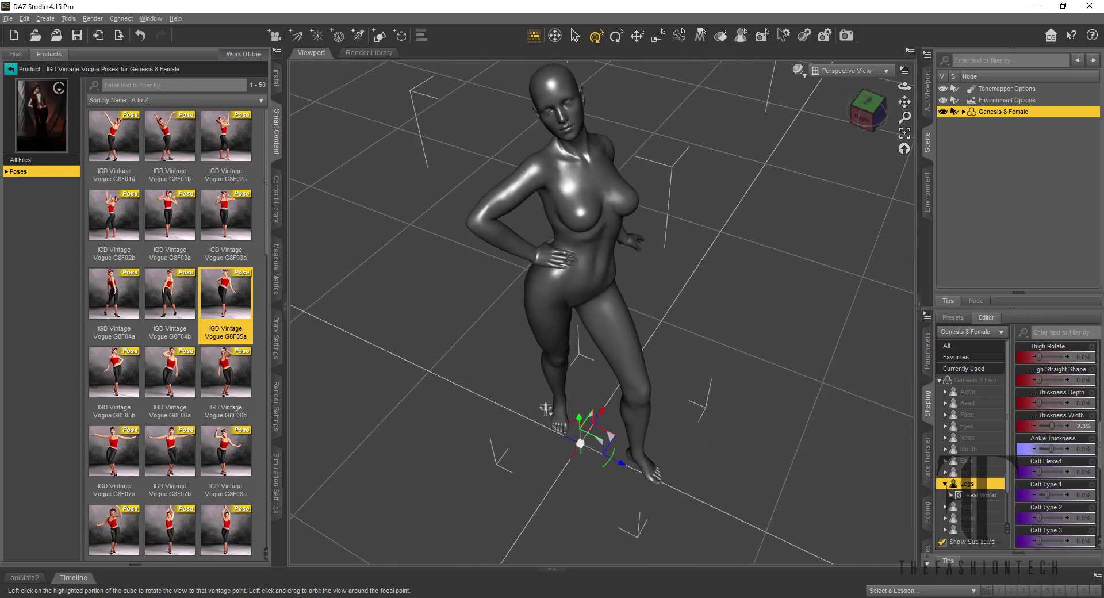
# Select the Head bone, frame it in the viewport and bring the face into close-up.
pyautogui.click(578, 121)
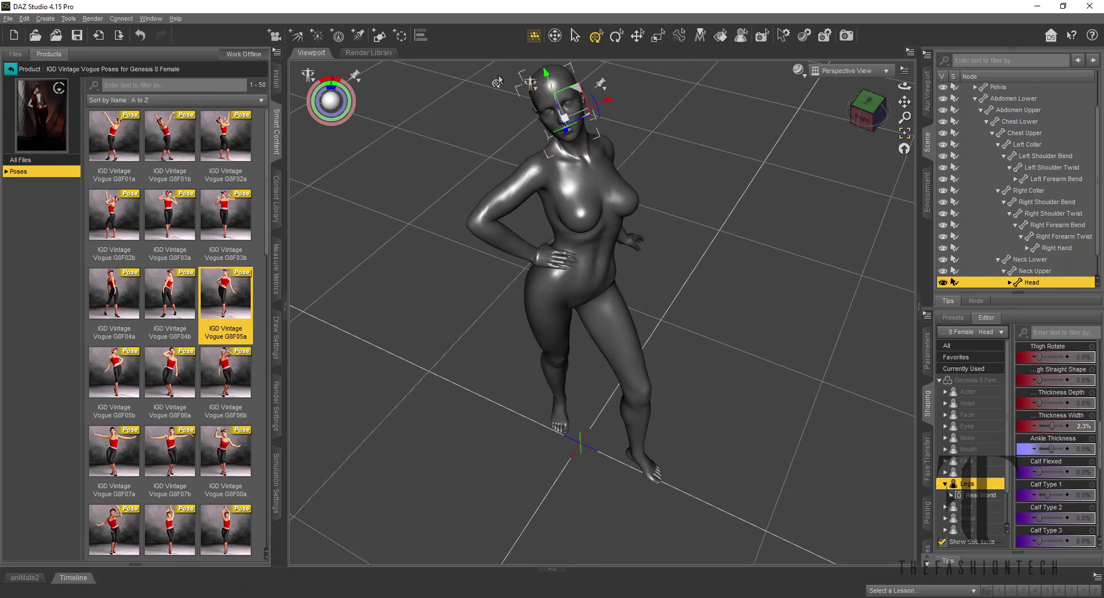
pyautogui.click(905, 137)
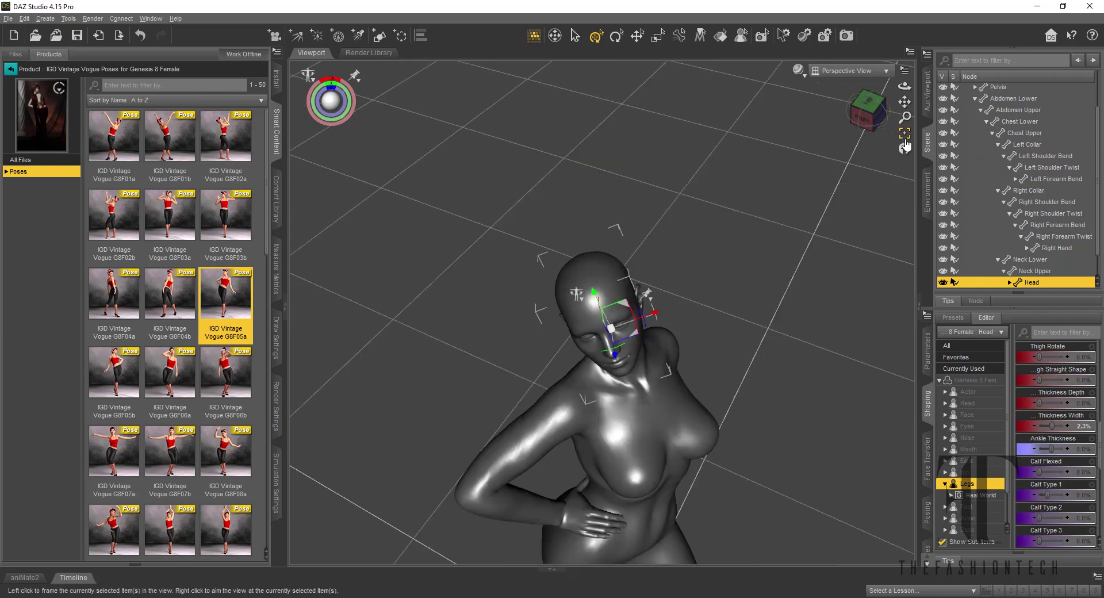
pyautogui.click(873, 123)
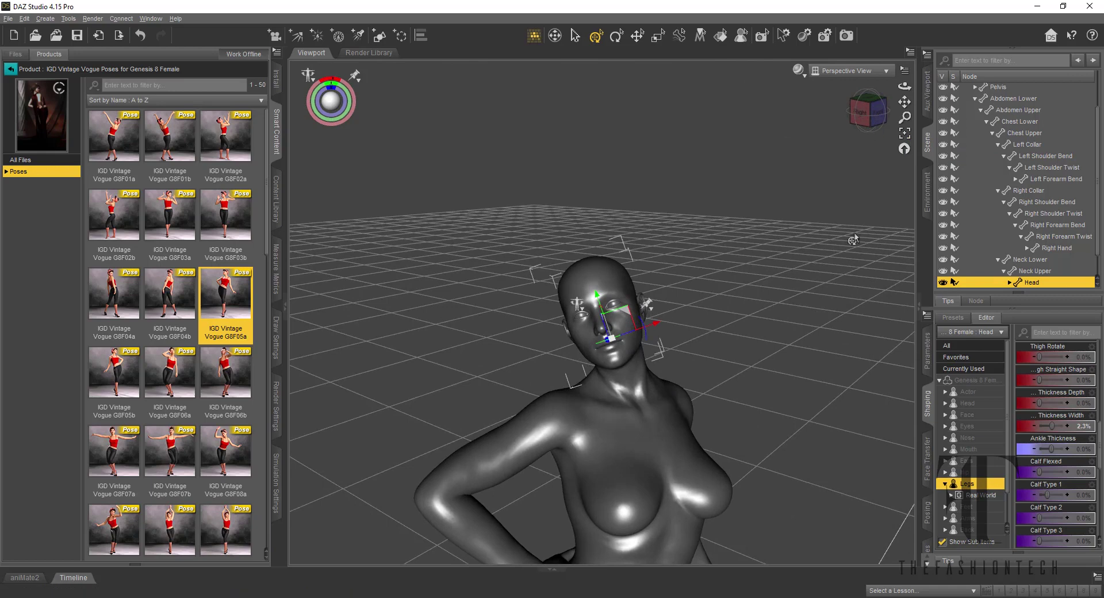
pyautogui.scroll(3, 761, 310)
pyautogui.scroll(2, 761, 310)
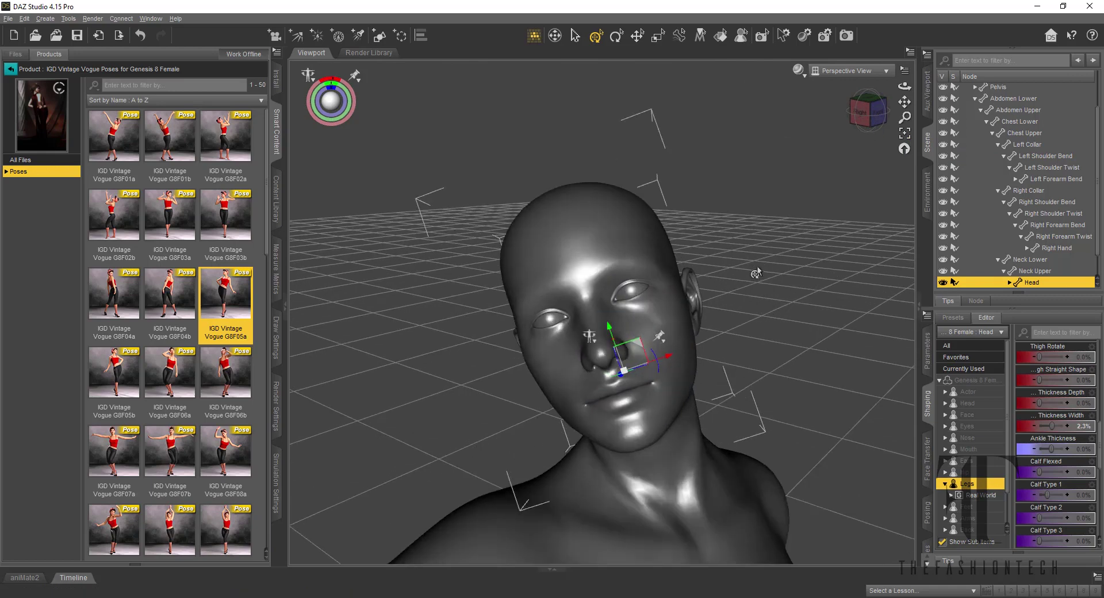
# Return Smart Content to the Poses product list, show the Actor shaping morphs and widen the Shaping area.
pyautogui.click(10, 69)
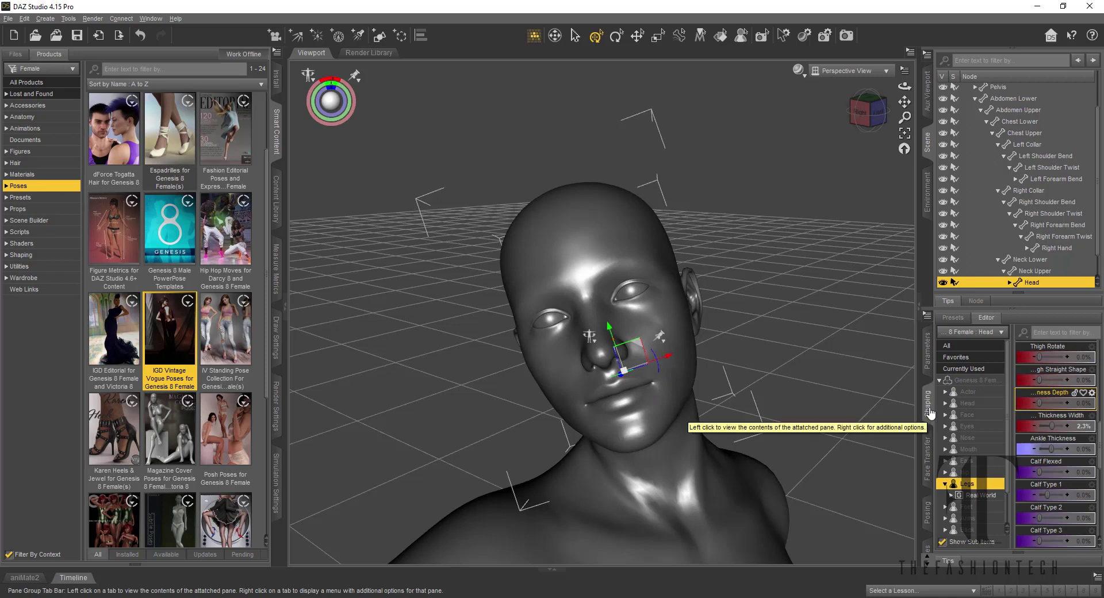
pyautogui.click(981, 394)
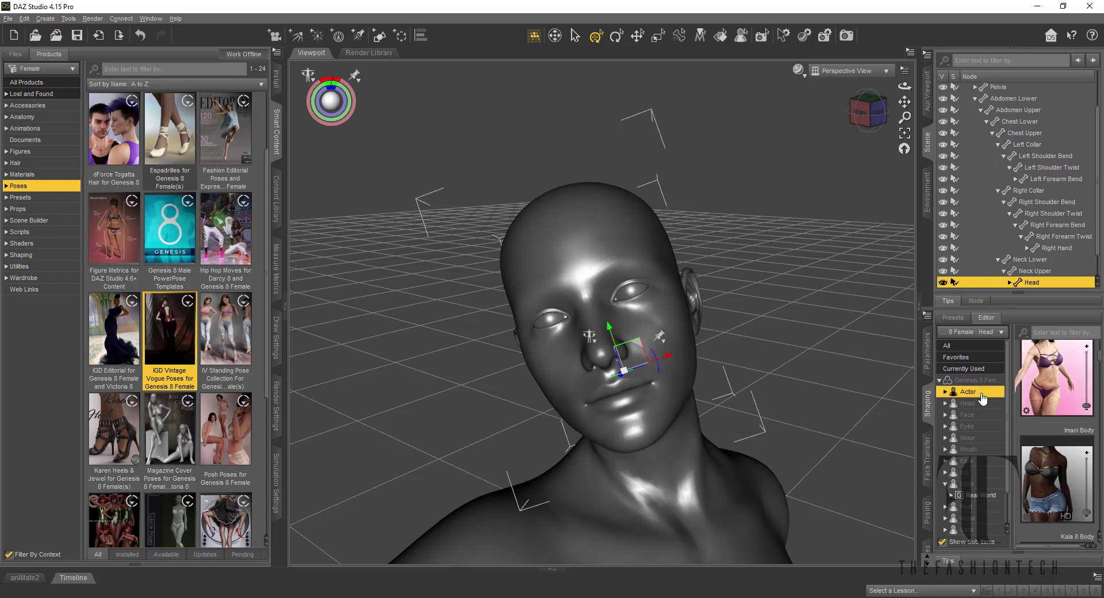
pyautogui.moveTo(919, 395); pyautogui.dragTo(832, 396)
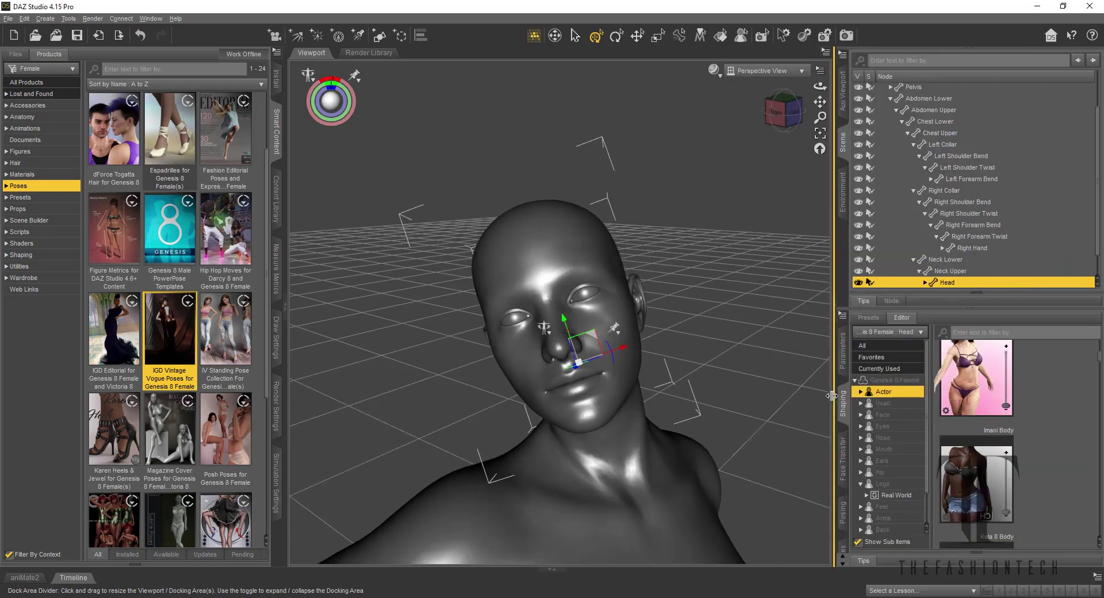
# Show the Face shaping morphs and set RS Brows Depth 01 to -13.1% and RS Brows Curves to -50%.
pyautogui.scroll(1, 1051, 423)
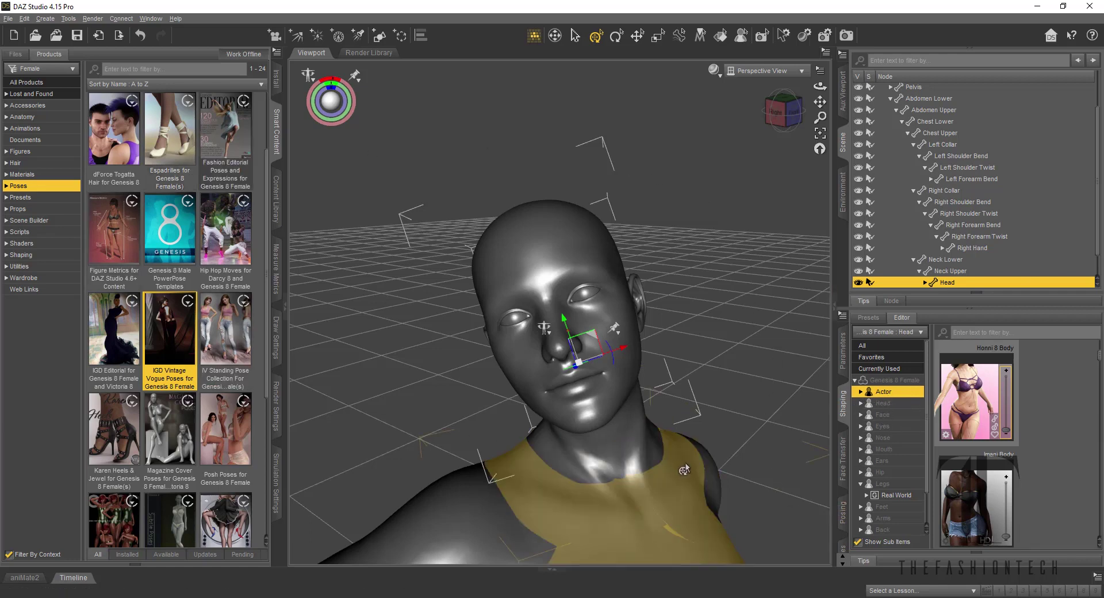
pyautogui.click(901, 404)
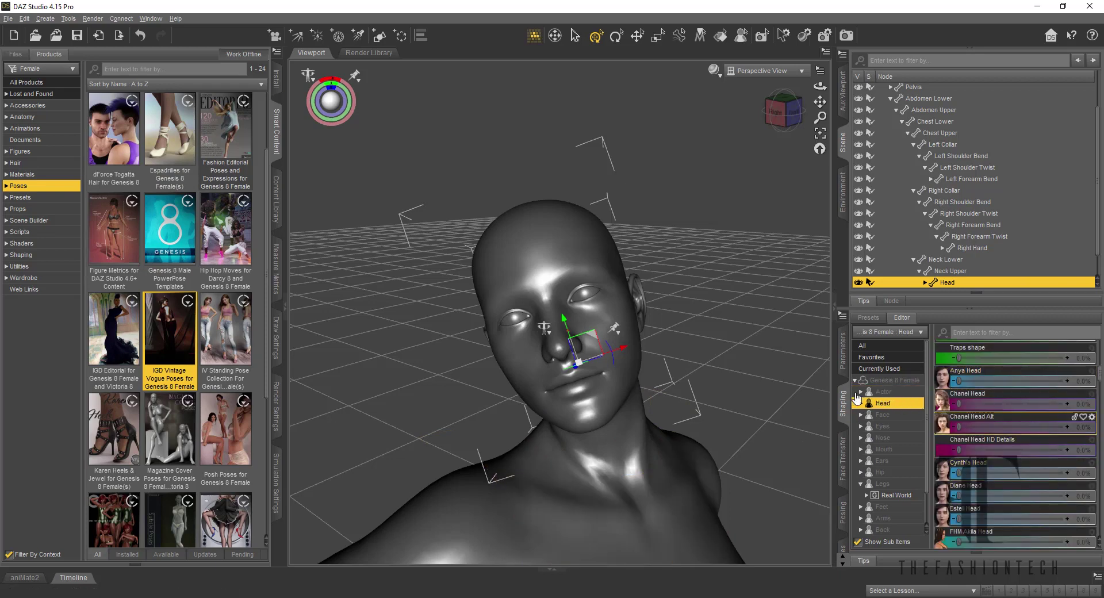
pyautogui.click(881, 414)
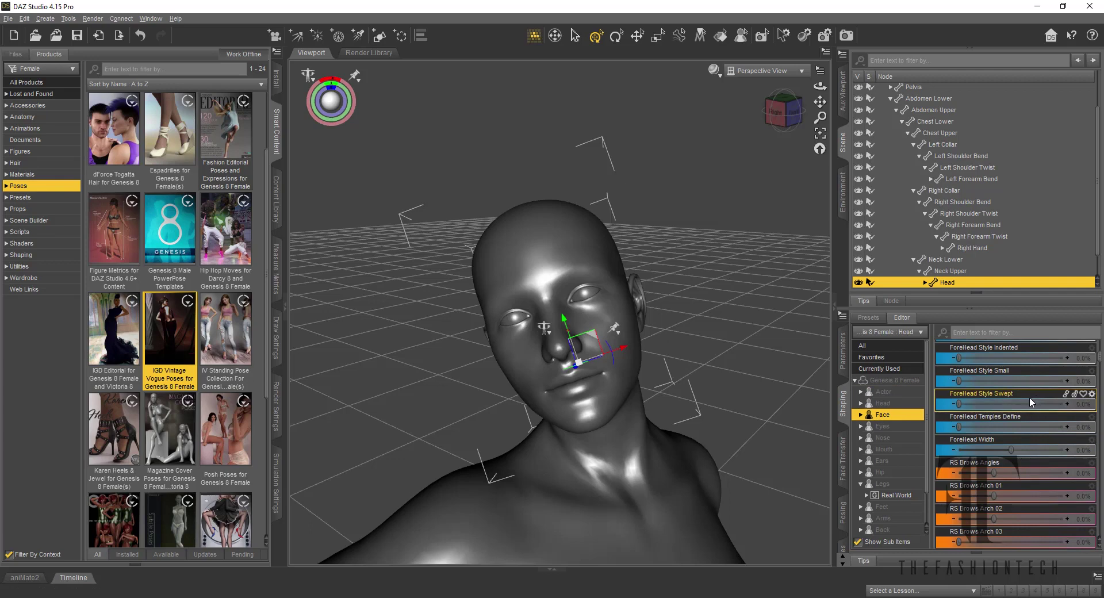
pyautogui.scroll(-10, 1029, 402)
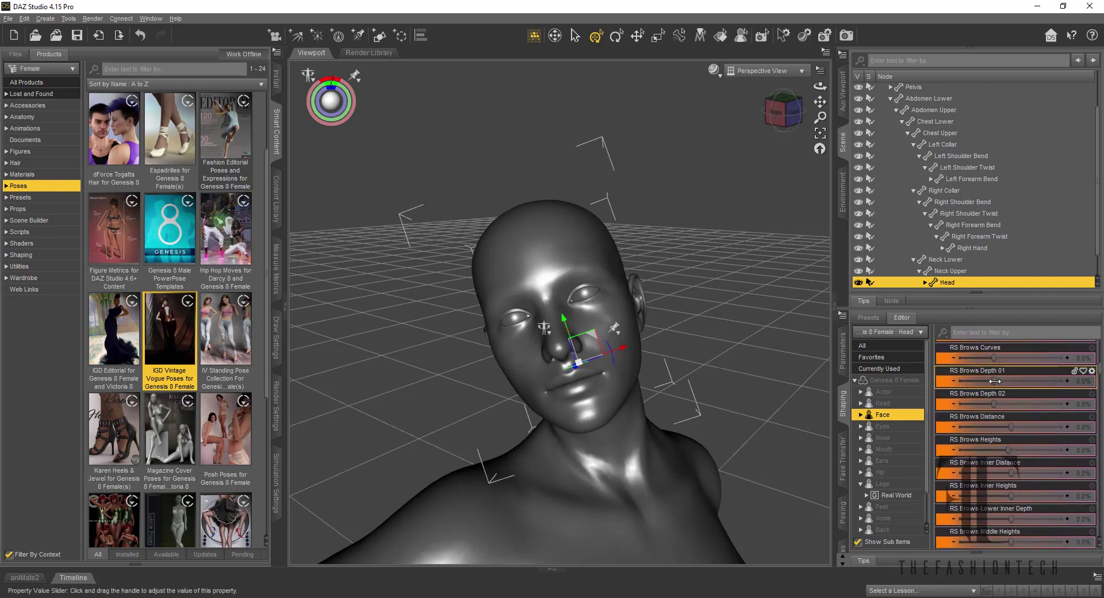
pyautogui.moveTo(994, 381); pyautogui.dragTo(936, 348)
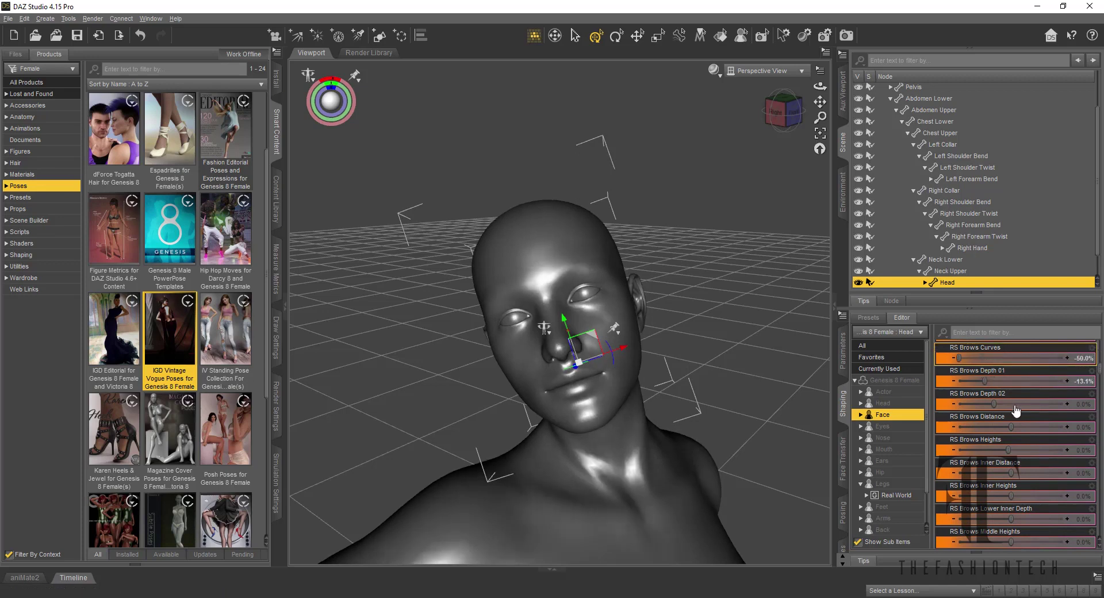
# Among the Face morphs, reduce RS Forehead Bump 03 and slightly lower RS Forehead Heights.
pyautogui.scroll(-10, 1010, 417)
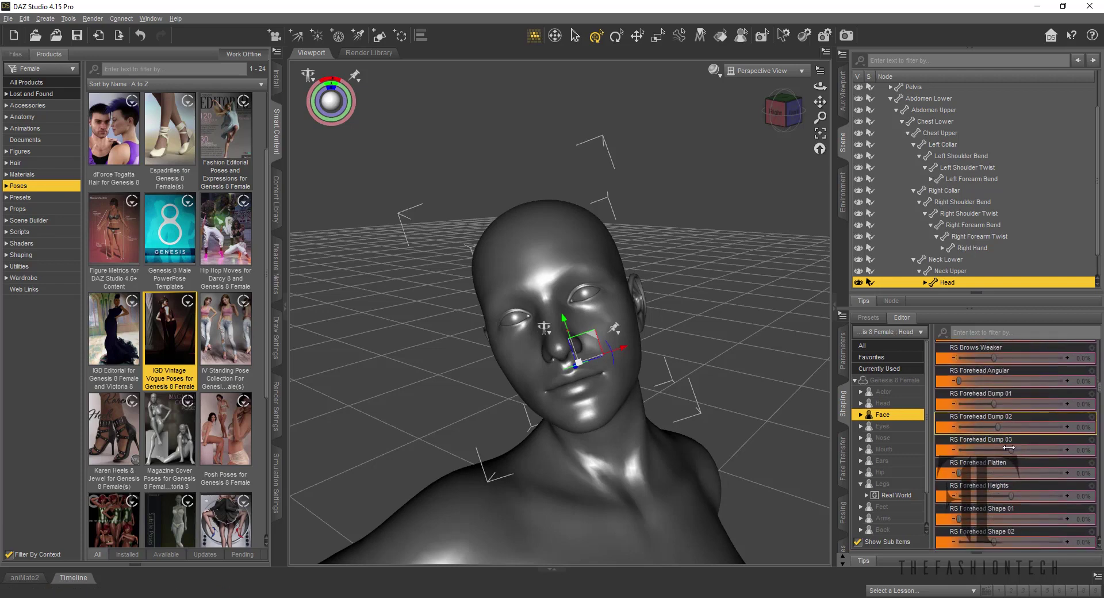
pyautogui.moveTo(1011, 442); pyautogui.dragTo(954, 443)
pyautogui.moveTo(1010, 496); pyautogui.dragTo(999, 476)
pyautogui.scroll(-15, 993, 437)
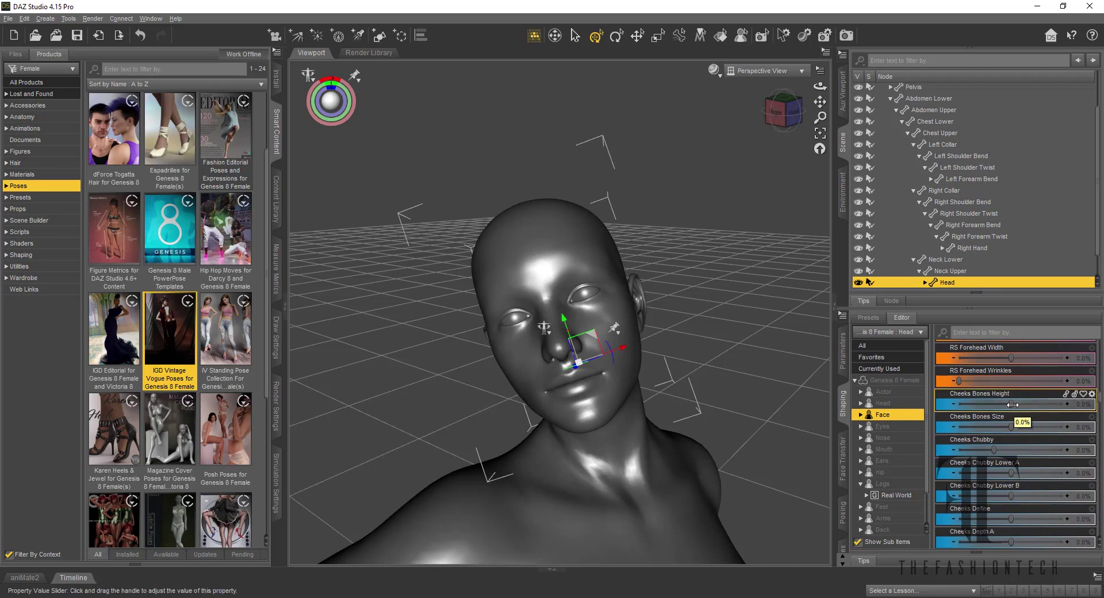
# Set Cheeks Bones Height to -13.7%, Cheeks Chubby to -50% and Cheeks Chubby Lower B to -100%.
pyautogui.moveTo(1013, 405)
pyautogui.mouseDown()
pyautogui.moveTo(935, 415)
pyautogui.moveTo(1076, 403)
pyautogui.moveTo(1004, 405)
pyautogui.mouseUp()
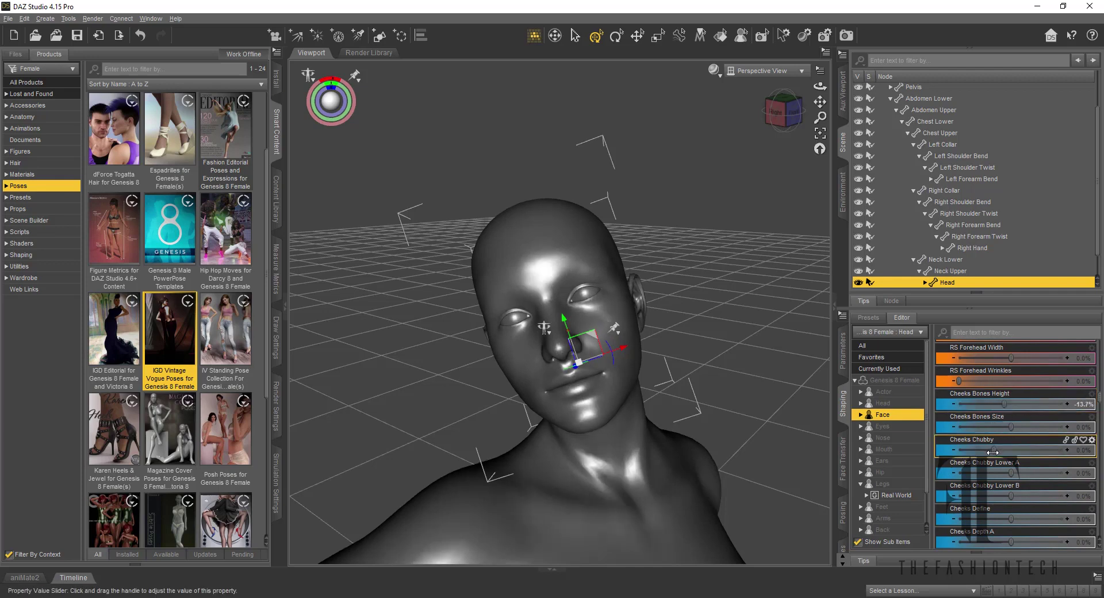
pyautogui.moveTo(993, 452); pyautogui.dragTo(940, 450)
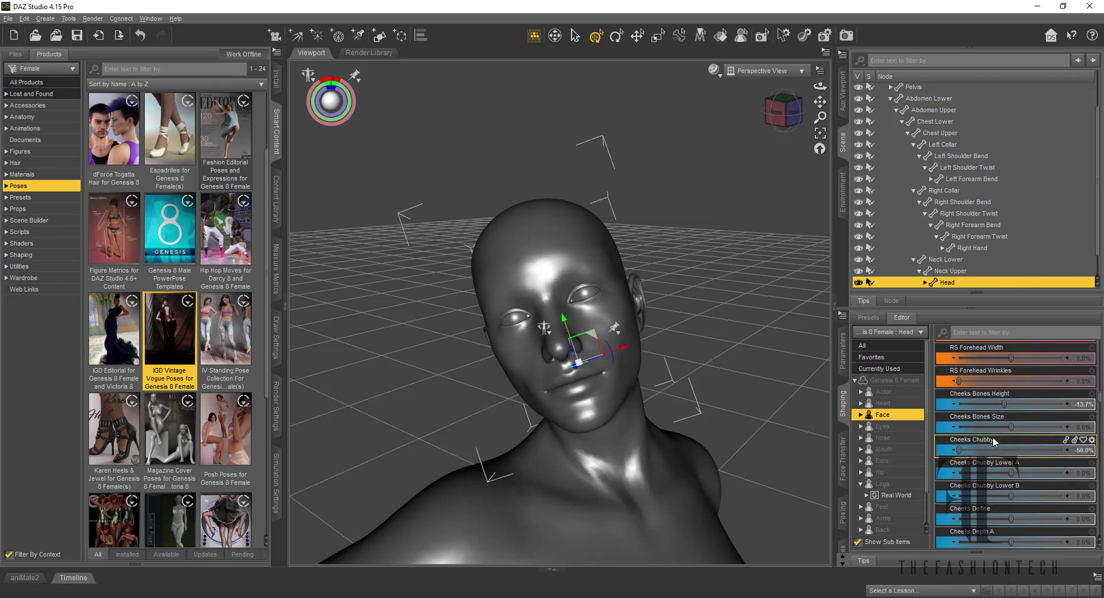
pyautogui.moveTo(1014, 494); pyautogui.dragTo(901, 488)
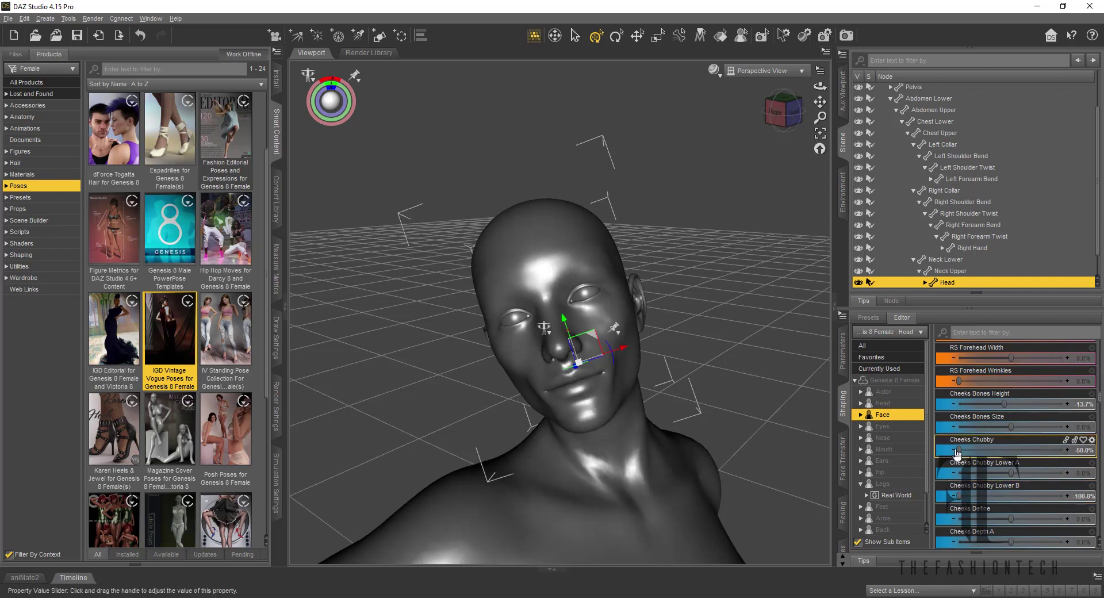
# Adjust the Cheeks Bones Size morph slightly and open its property options.
pyautogui.moveTo(1013, 427)
pyautogui.mouseDown()
pyautogui.moveTo(1069, 427)
pyautogui.moveTo(963, 428)
pyautogui.moveTo(1019, 435)
pyautogui.mouseUp()
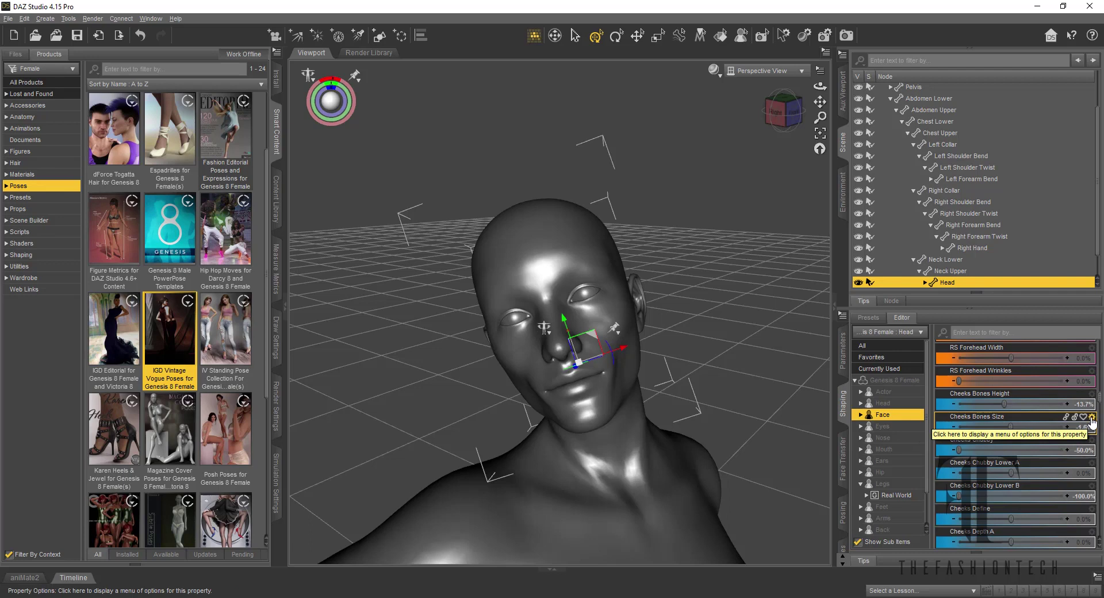
pyautogui.click(1092, 417)
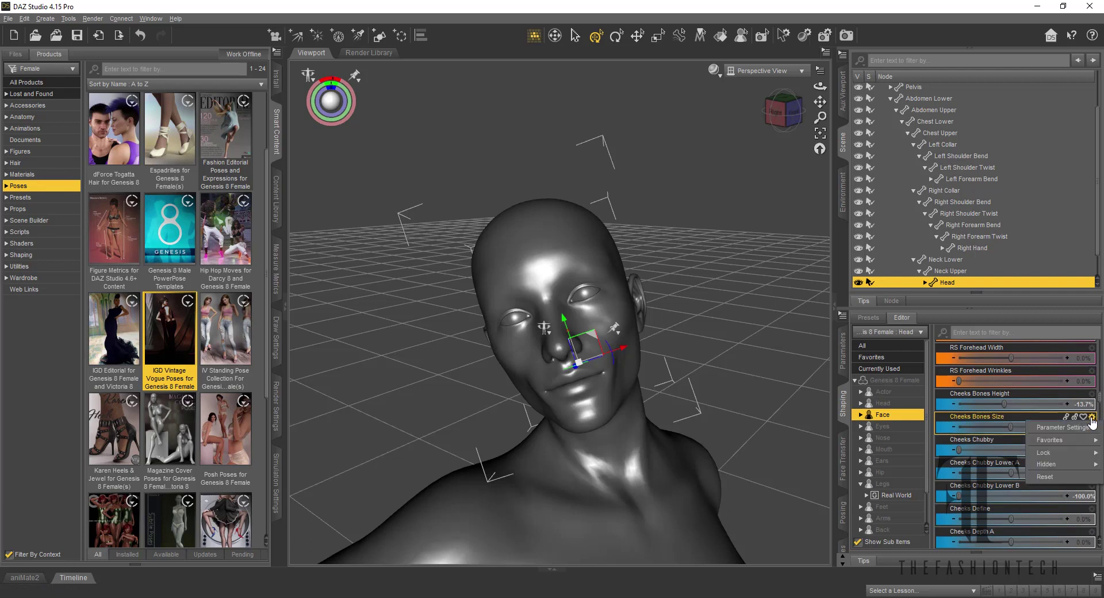
# Reset the face morphs Cheeks Bones Size, Cheeks Chubby, Cheeks Bones Height and Cheeks Chubby Lower B to their defaults.
pyautogui.click(1084, 477)
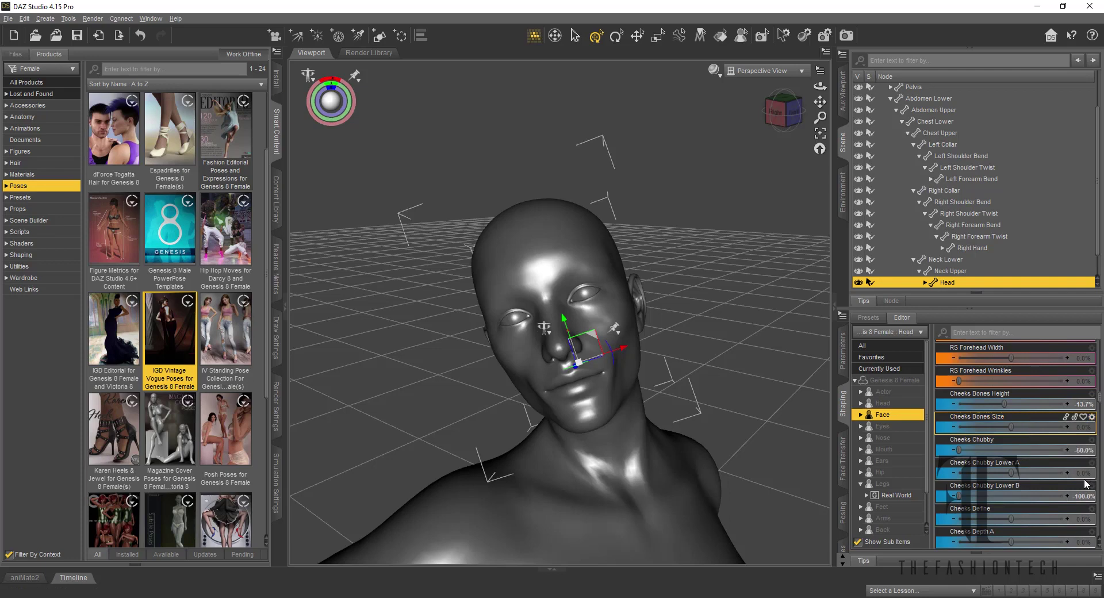
pyautogui.click(1092, 439)
pyautogui.moveTo(1085, 481)
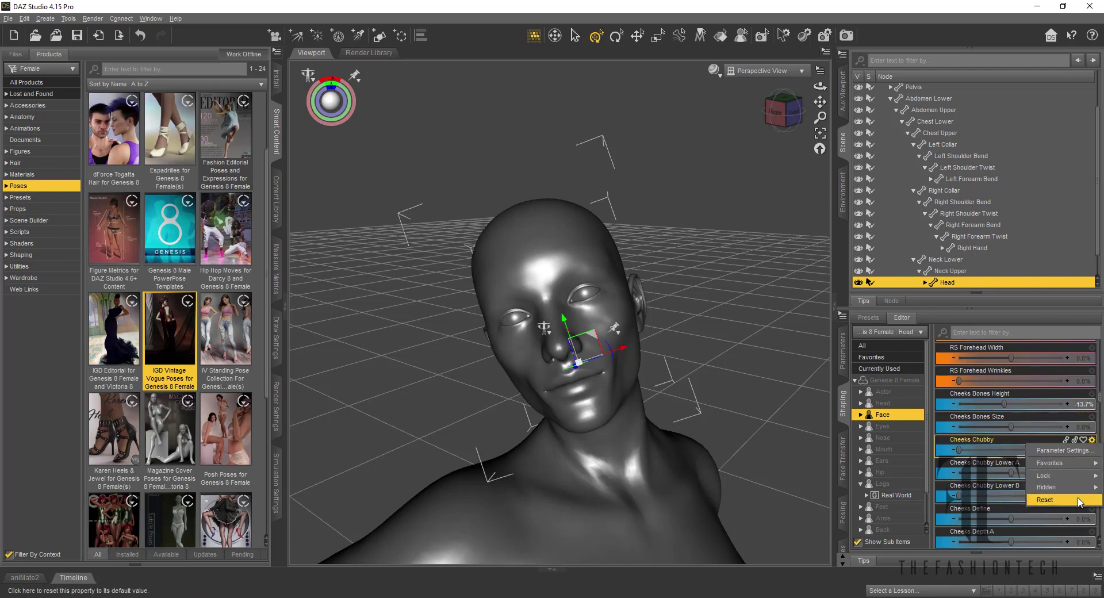
pyautogui.click(1085, 499)
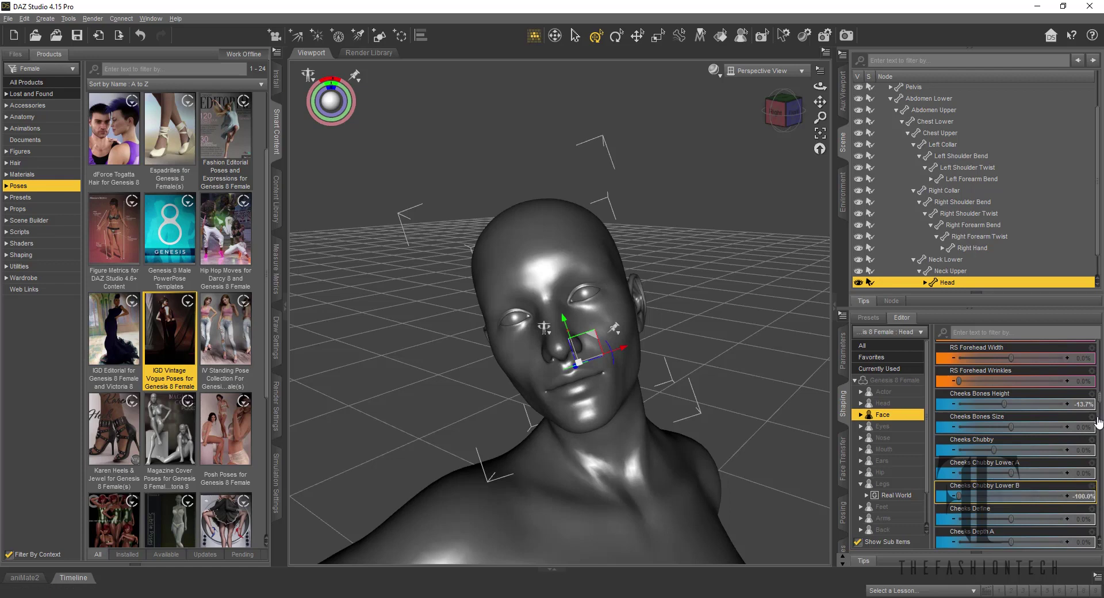
pyautogui.click(1092, 393)
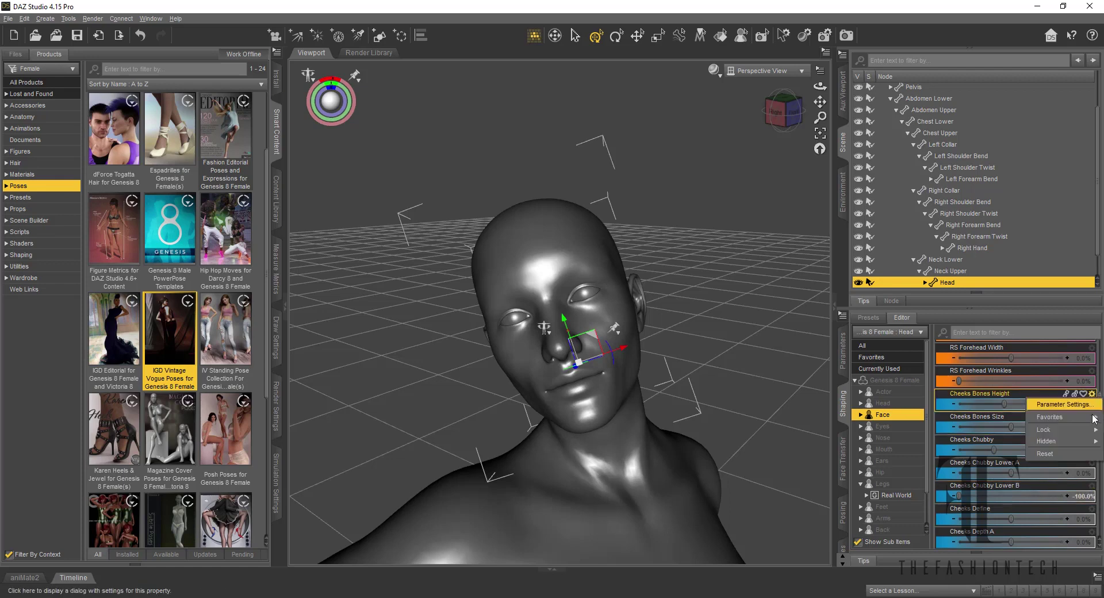
pyautogui.click(1092, 454)
pyautogui.click(1091, 486)
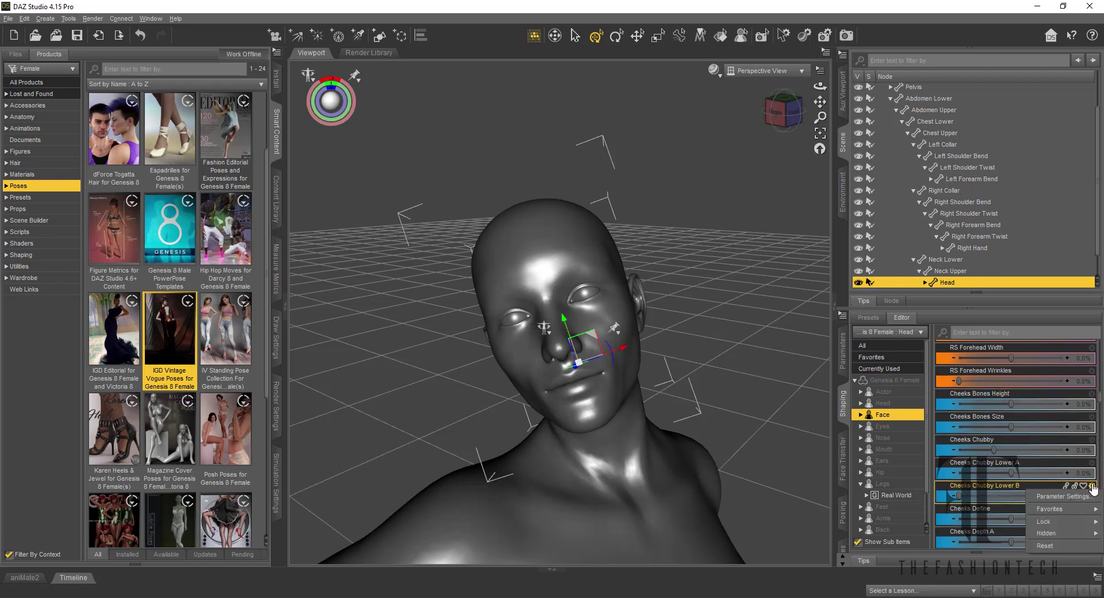
pyautogui.click(1083, 547)
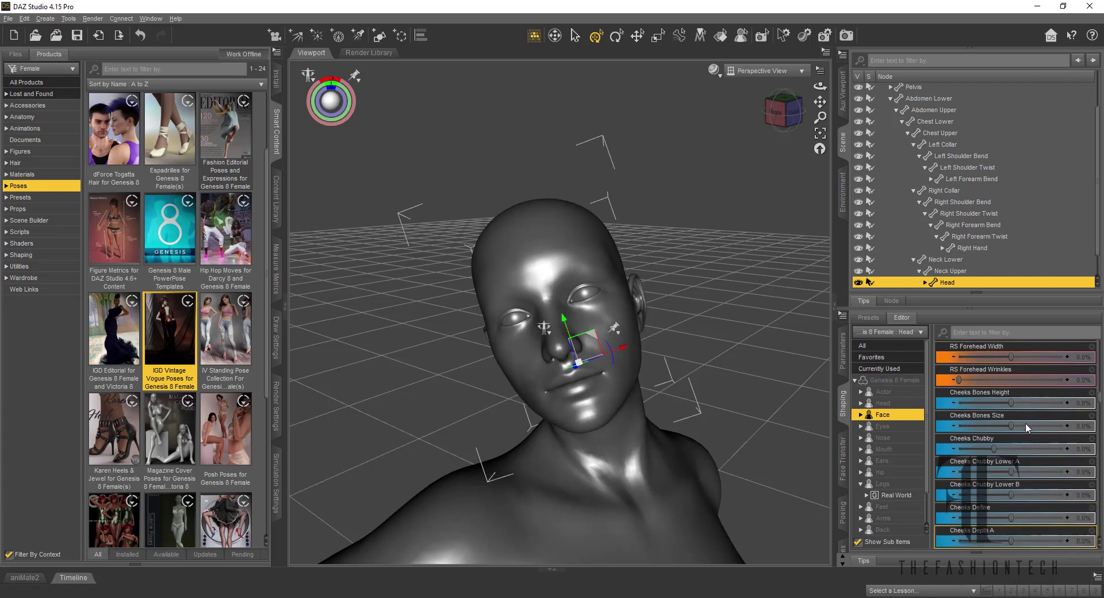
pyautogui.scroll(1, 1028, 429)
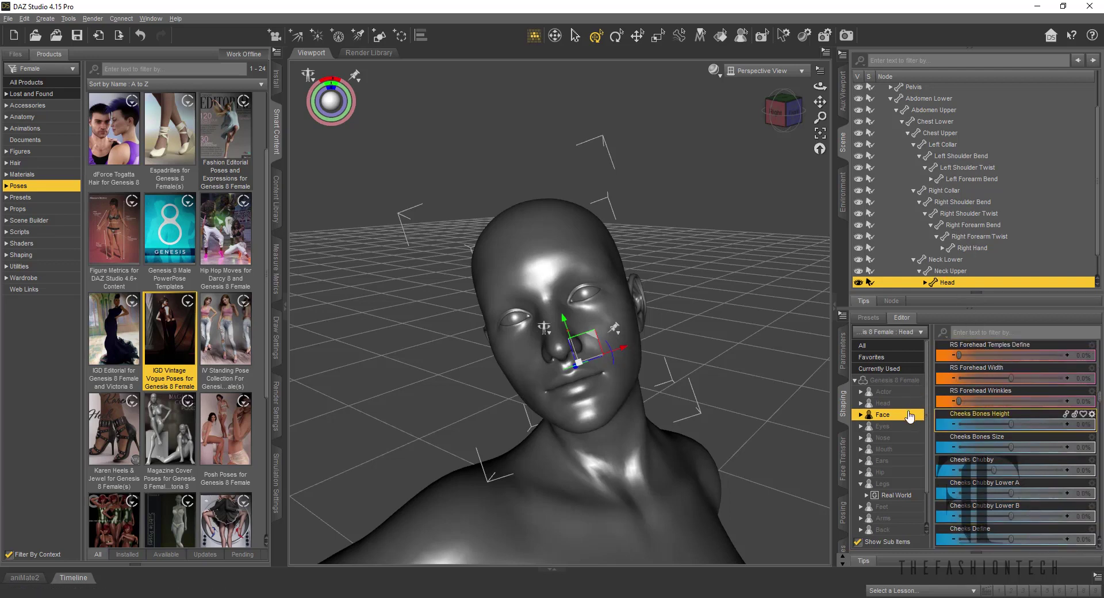
# Browse the Spicy Fusion morphs in the figure's Head shaping group.
pyautogui.click(898, 403)
pyautogui.scroll(3, 988, 389)
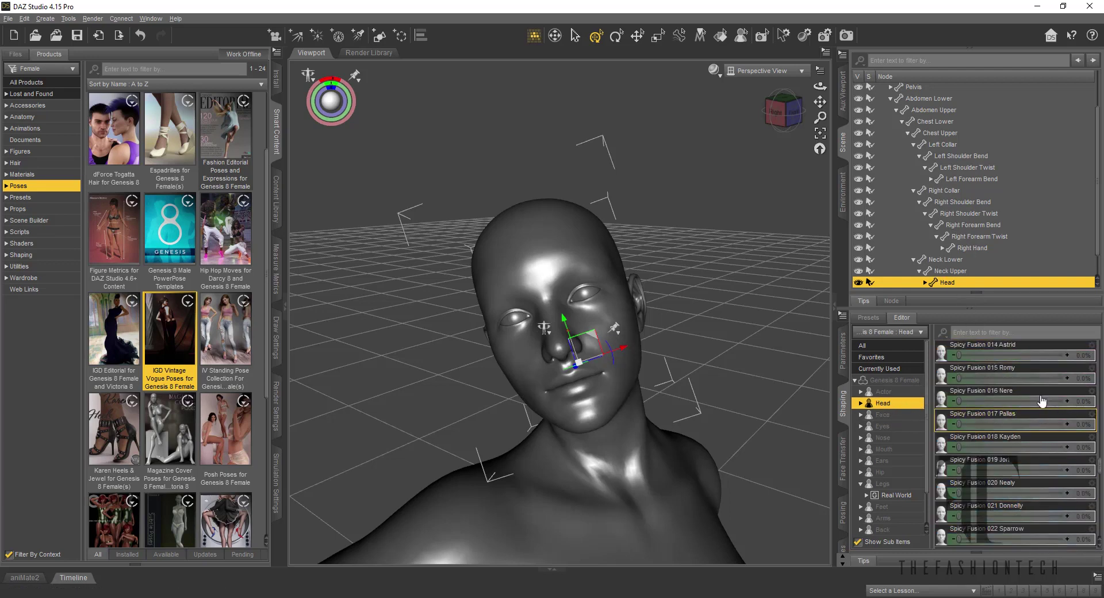
pyautogui.scroll(6, 1003, 391)
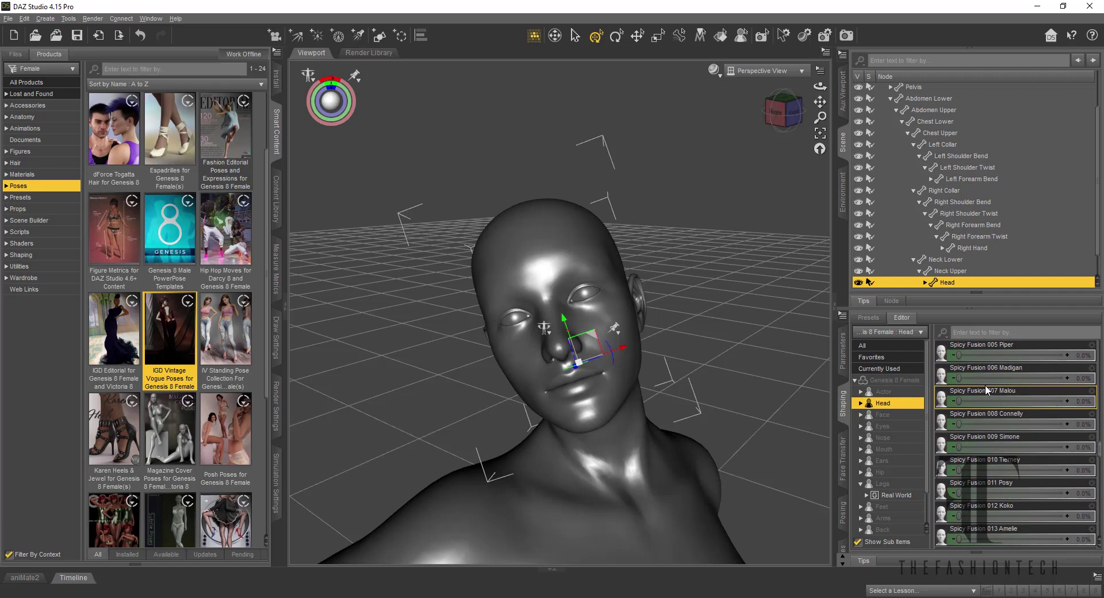
# Examine the Shaping products available for the female figure and compare them with the morphs in its Face group.
pyautogui.click(68, 202)
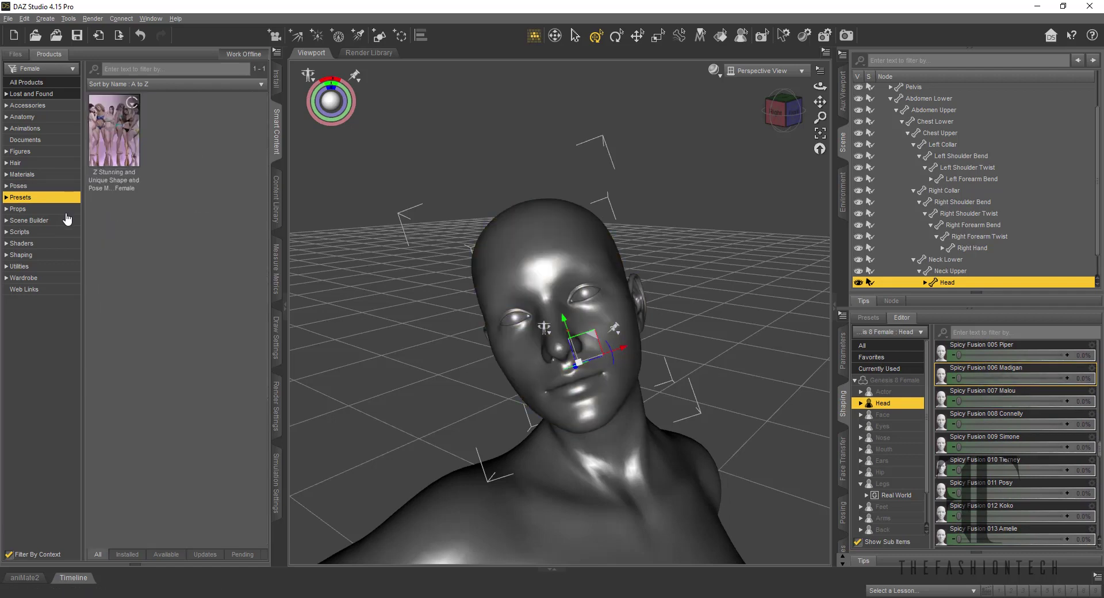
pyautogui.click(67, 211)
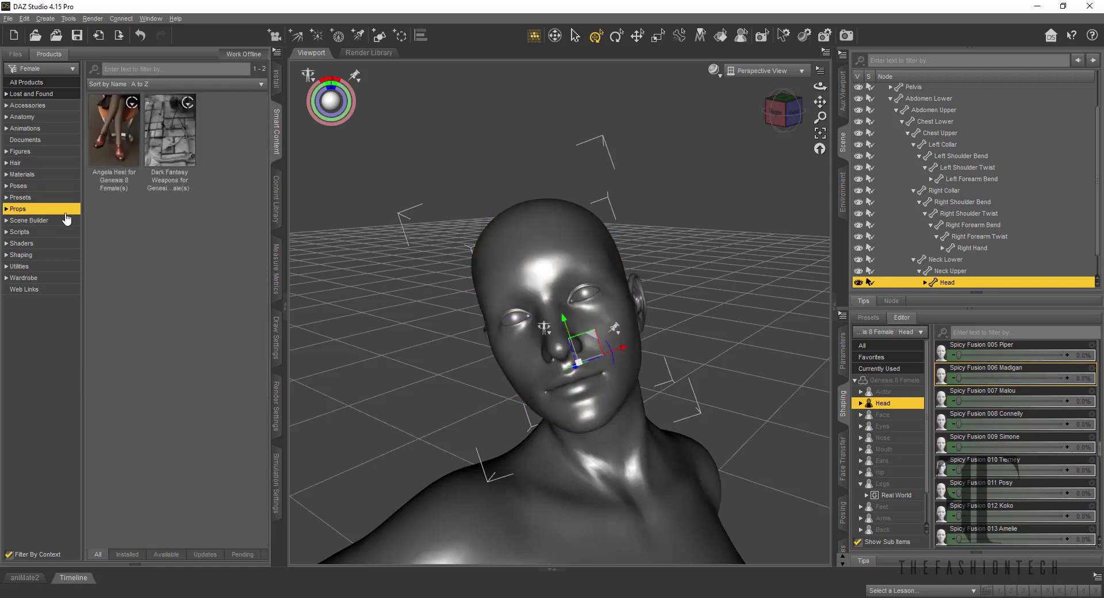
pyautogui.click(51, 256)
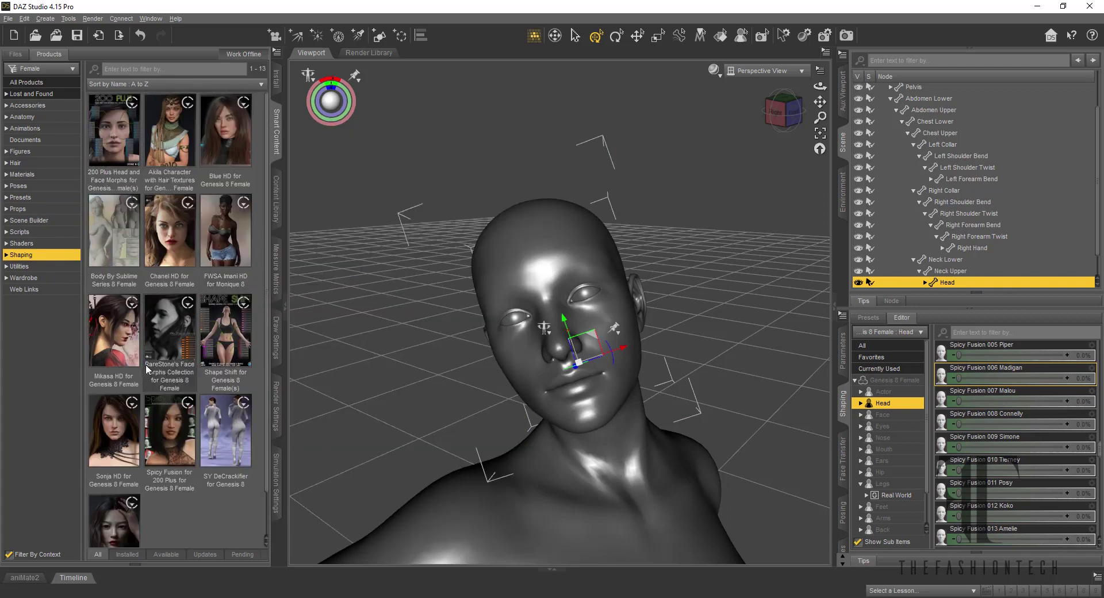
pyautogui.moveTo(158, 353)
pyautogui.moveTo(249, 345)
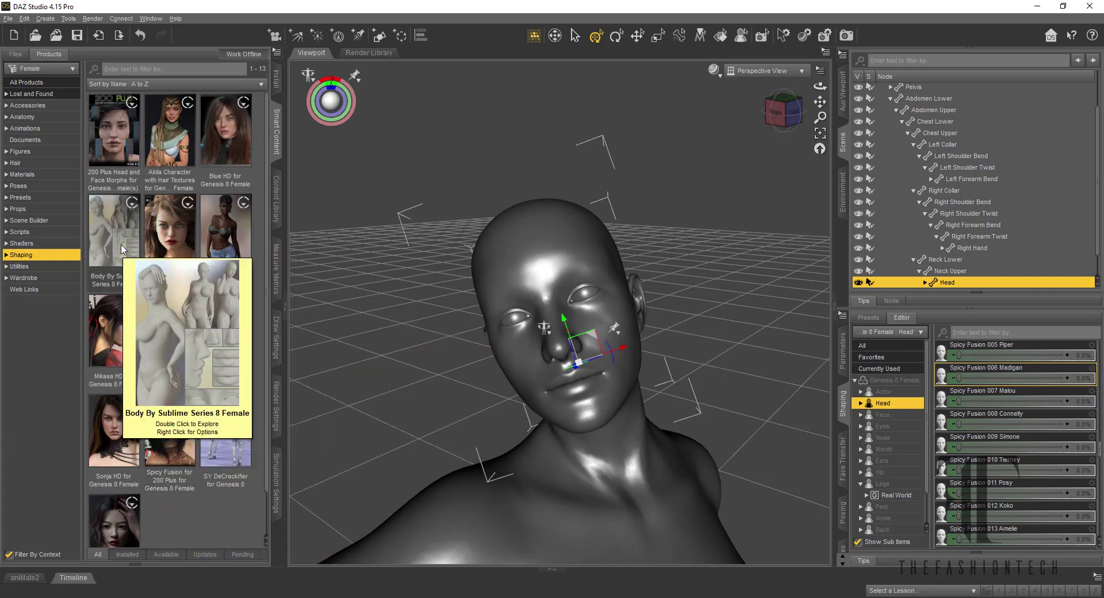
pyautogui.moveTo(121, 168)
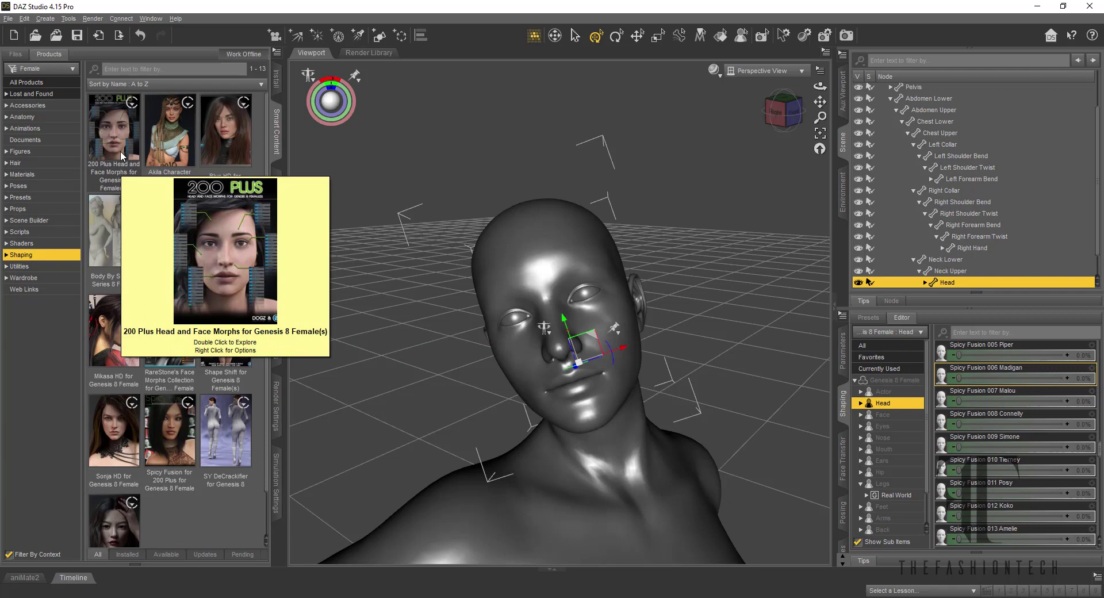
pyautogui.moveTo(166, 141)
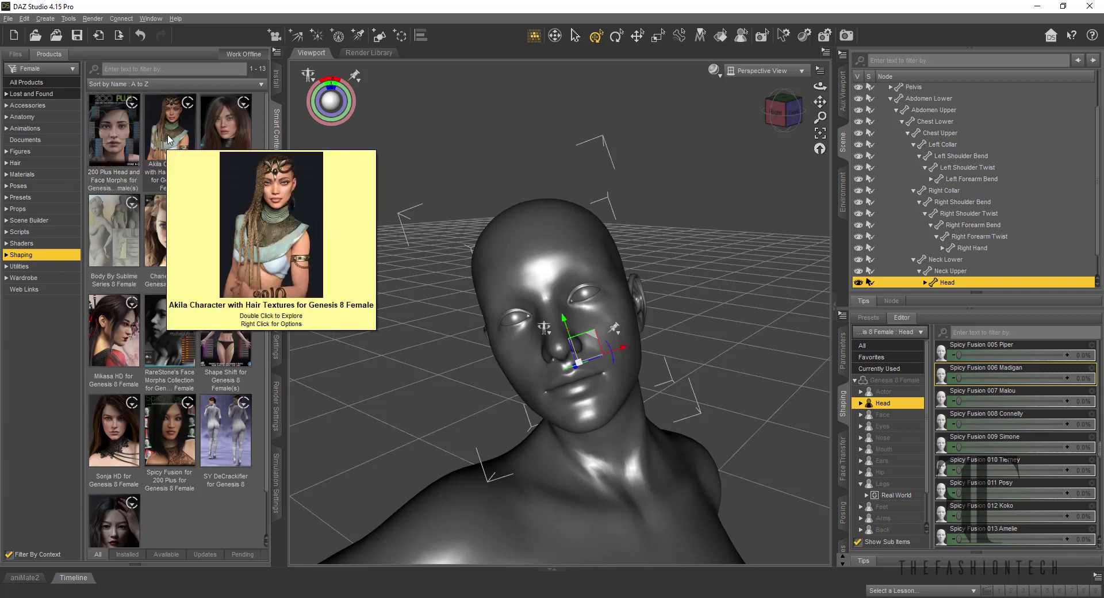
pyautogui.moveTo(98, 135)
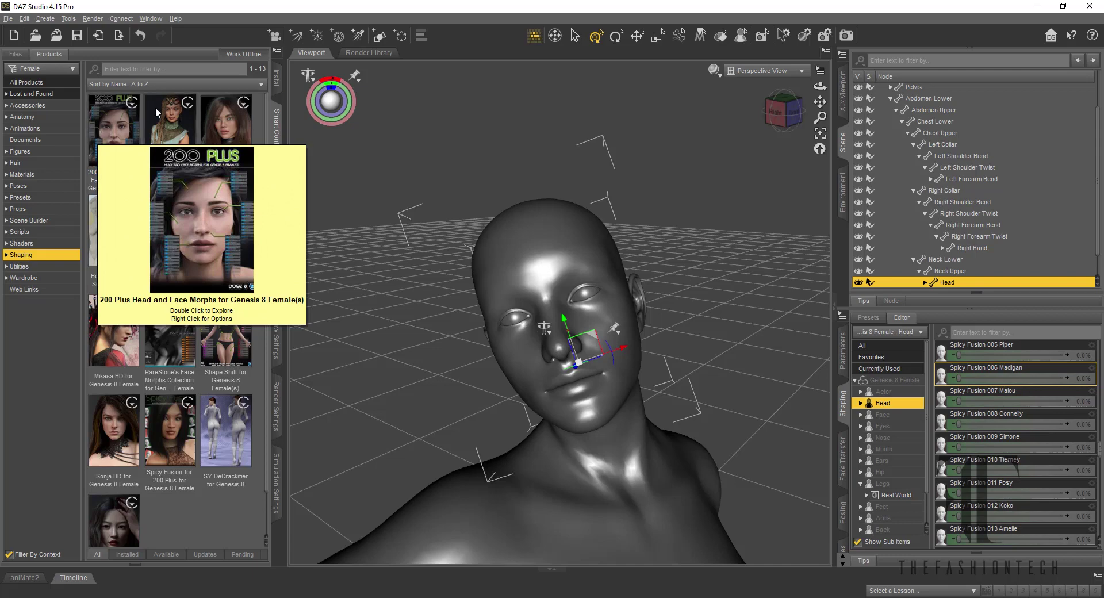
pyautogui.moveTo(195, 117)
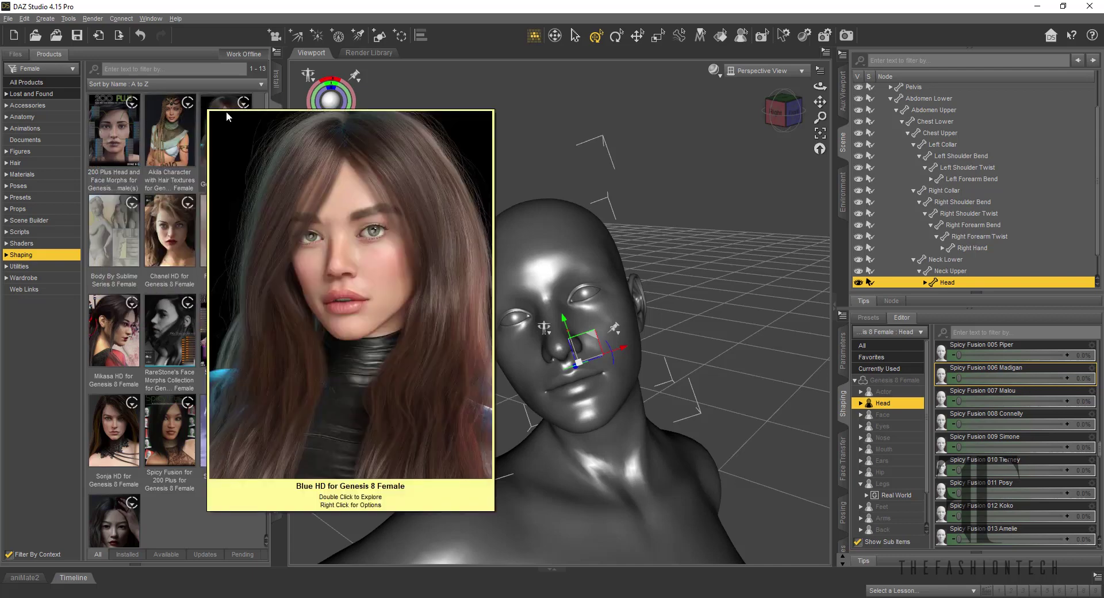
pyautogui.moveTo(131, 226)
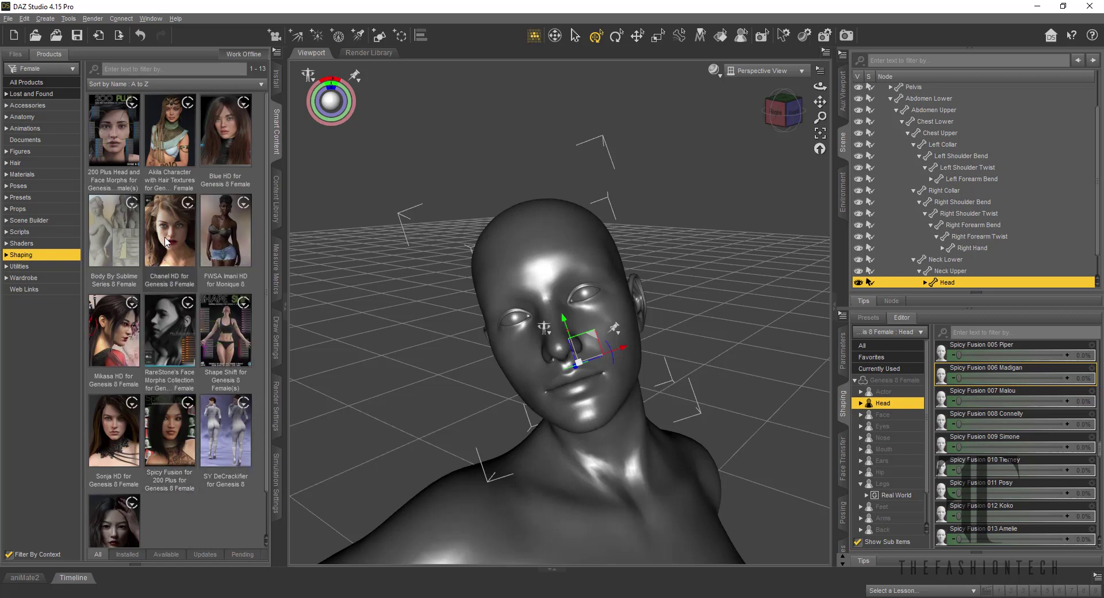
pyautogui.moveTo(256, 240)
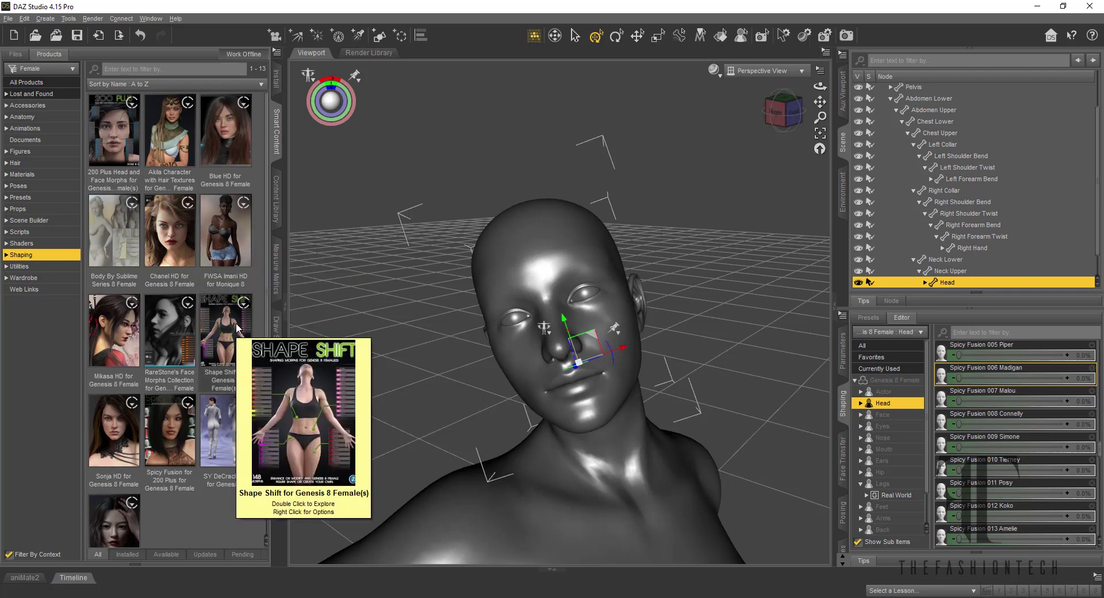
pyautogui.moveTo(191, 336)
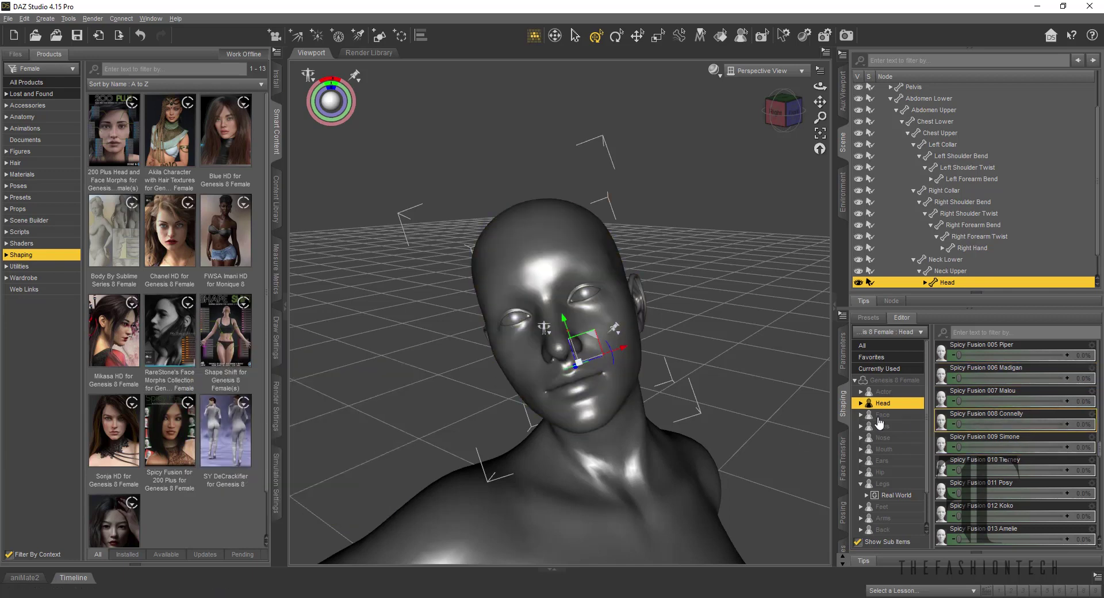
pyautogui.click(893, 416)
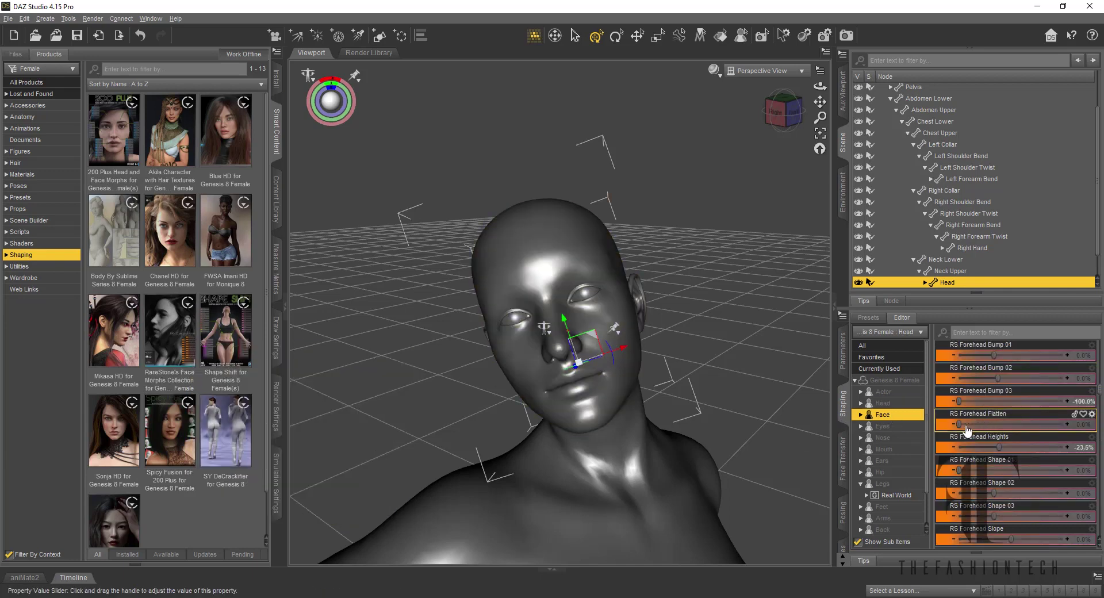
pyautogui.moveTo(959, 425); pyautogui.dragTo(919, 414)
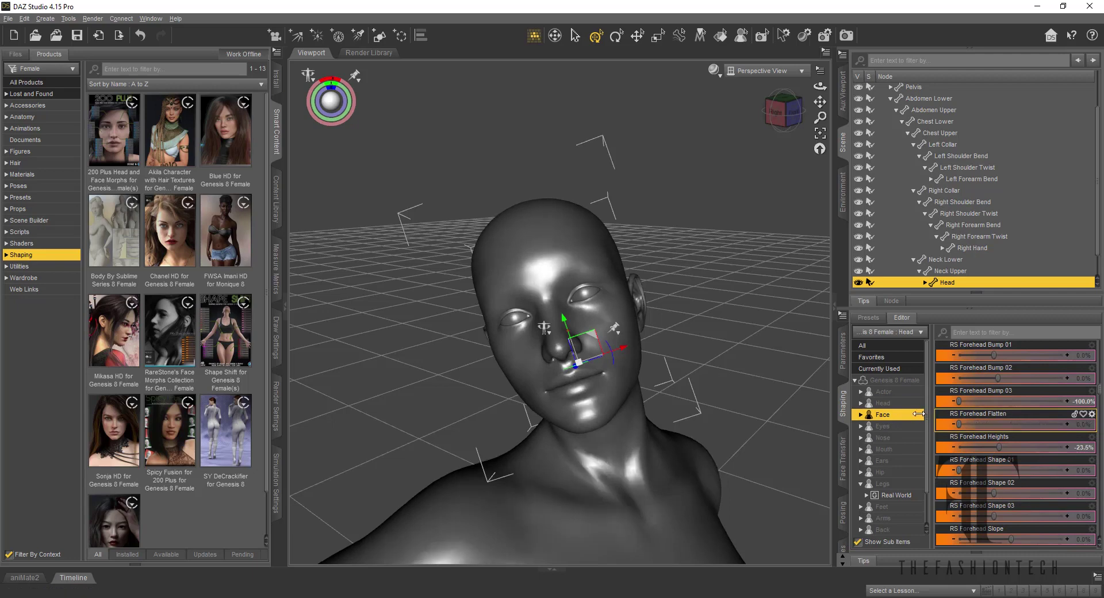
# Set the Head morphs Spicy Fusion 002 Ellery to about 42.1% and Spicy Fusion 003 Bythe to about 50.8%.
pyautogui.click(891, 405)
pyautogui.scroll(5, 981, 411)
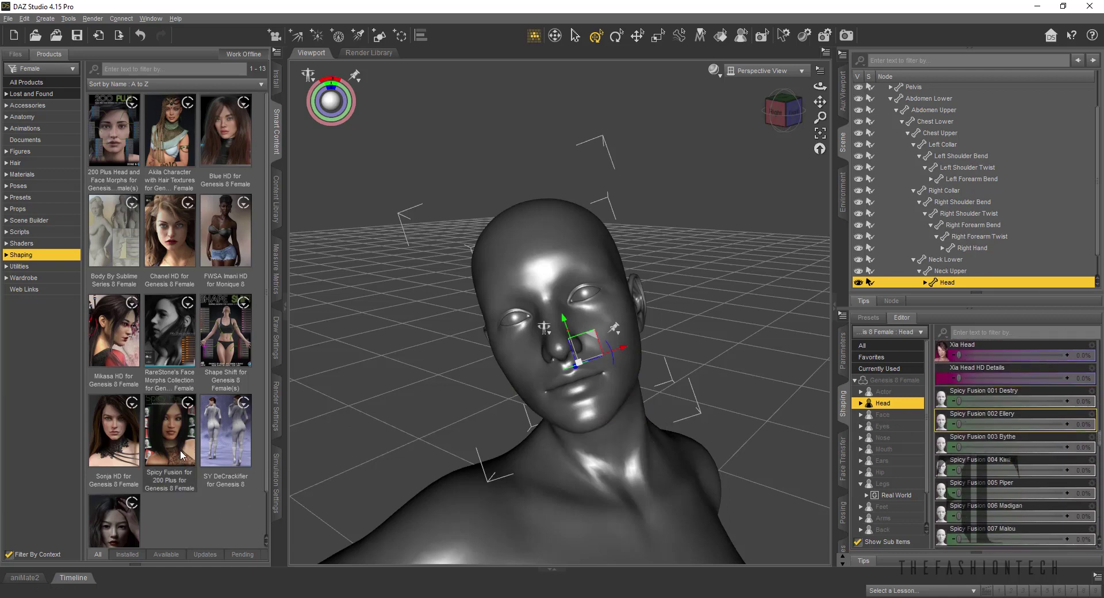
pyautogui.moveTo(179, 453)
pyautogui.scroll(-1, 150, 456)
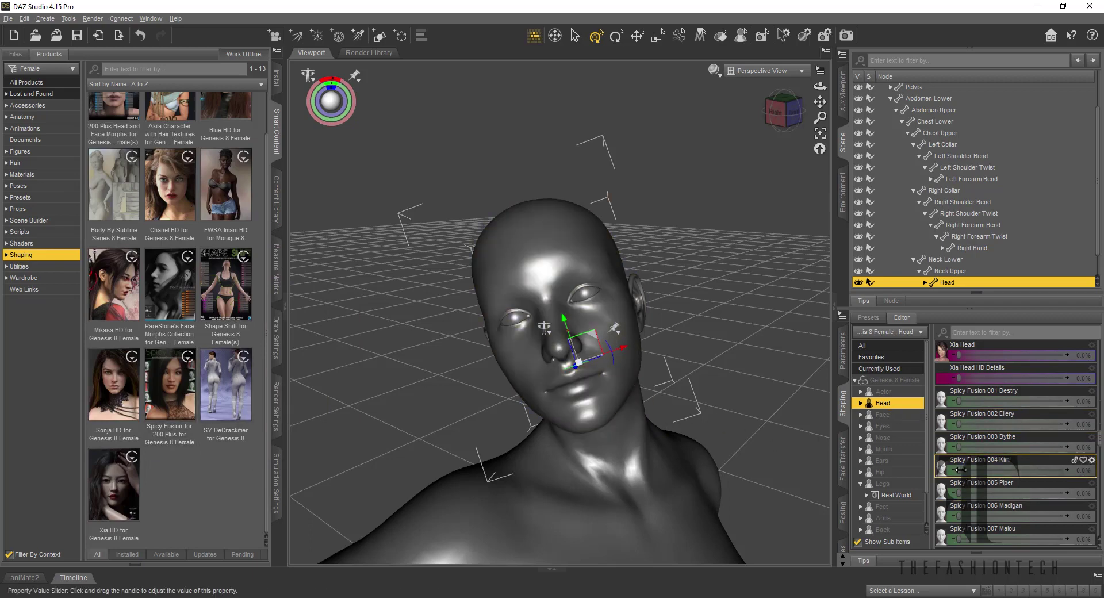
pyautogui.moveTo(960, 463)
pyautogui.mouseDown()
pyautogui.moveTo(1100, 450)
pyautogui.moveTo(955, 463)
pyautogui.mouseUp()
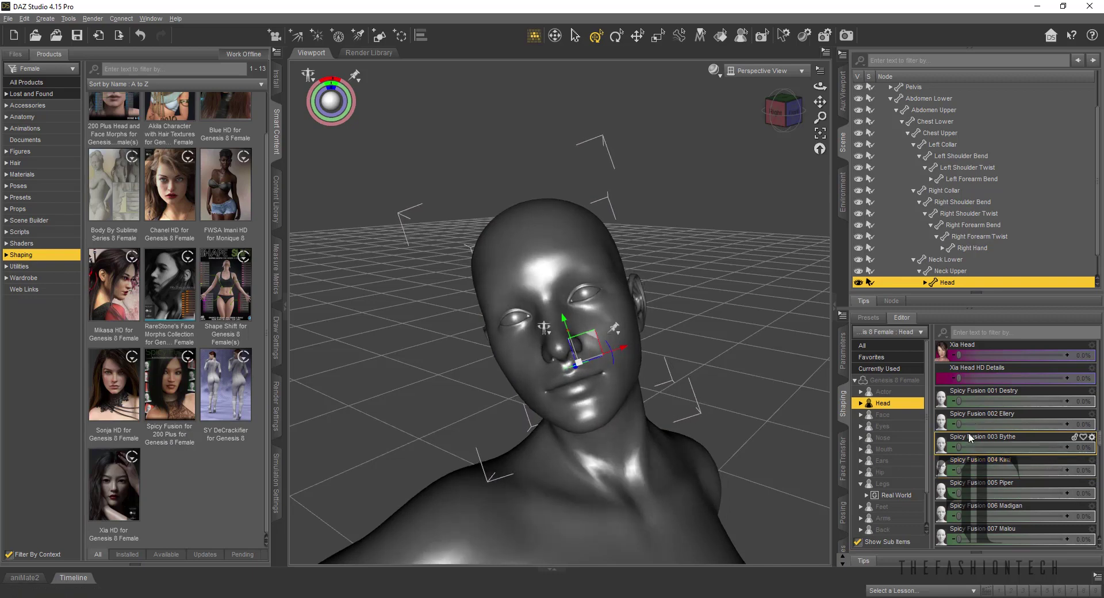
pyautogui.moveTo(959, 425); pyautogui.dragTo(1013, 446)
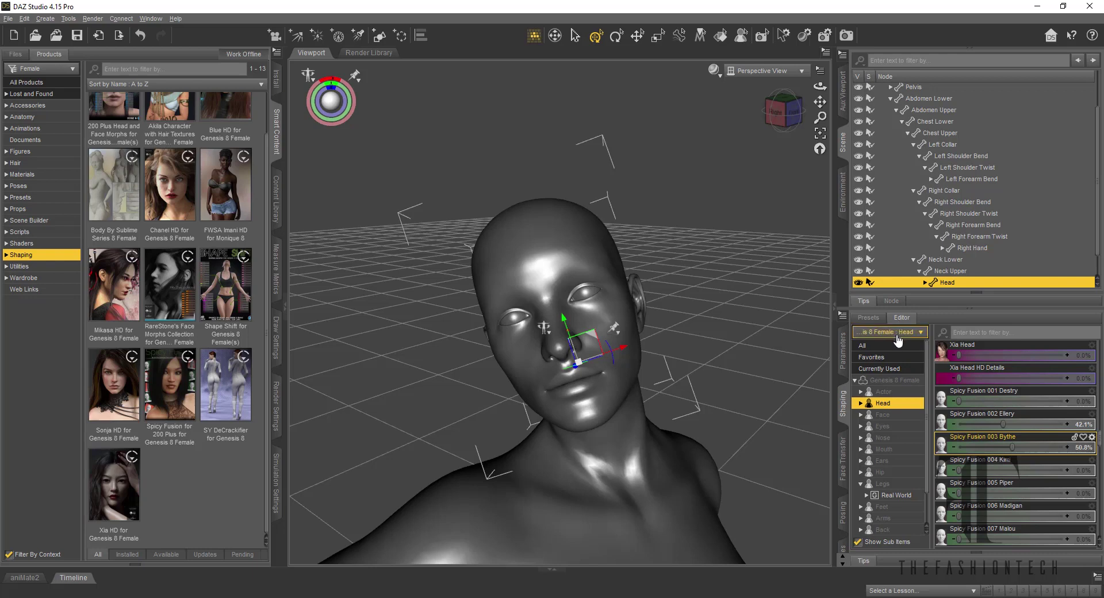
# In the Mouth group, set Lip Upper Volume to about 71.3% and increase Lip Upper Fuller.
pyautogui.scroll(-1, 908, 396)
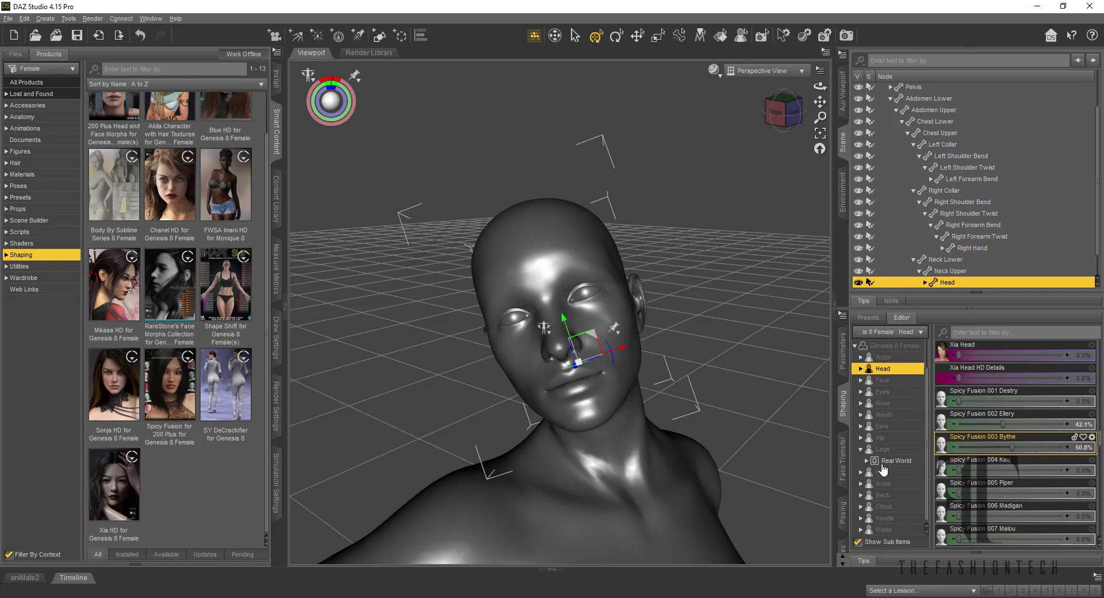
pyautogui.click(884, 416)
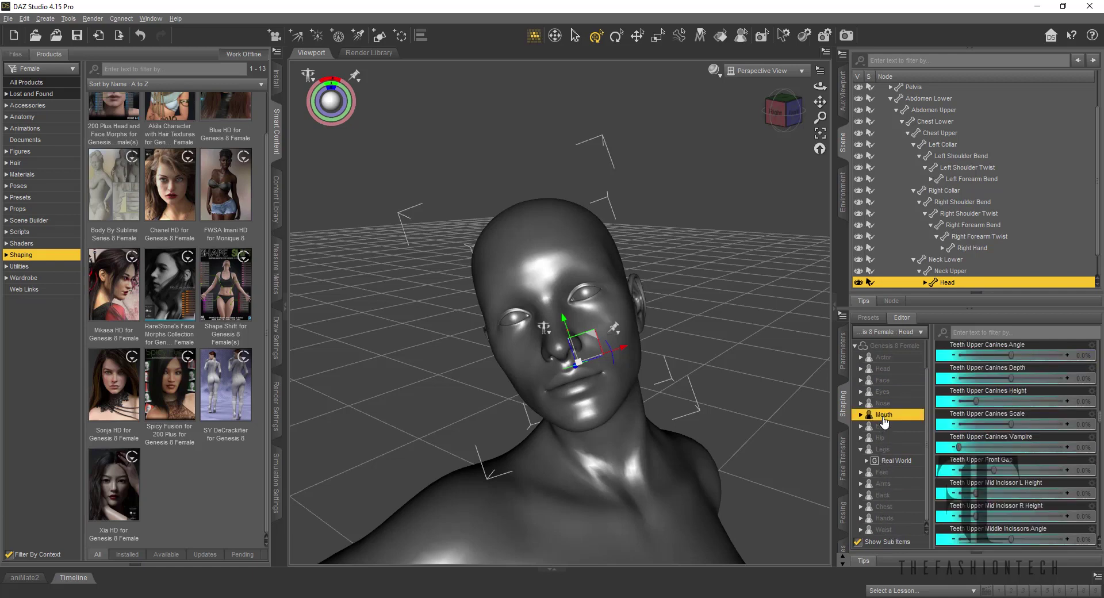
pyautogui.scroll(-1, 1040, 458)
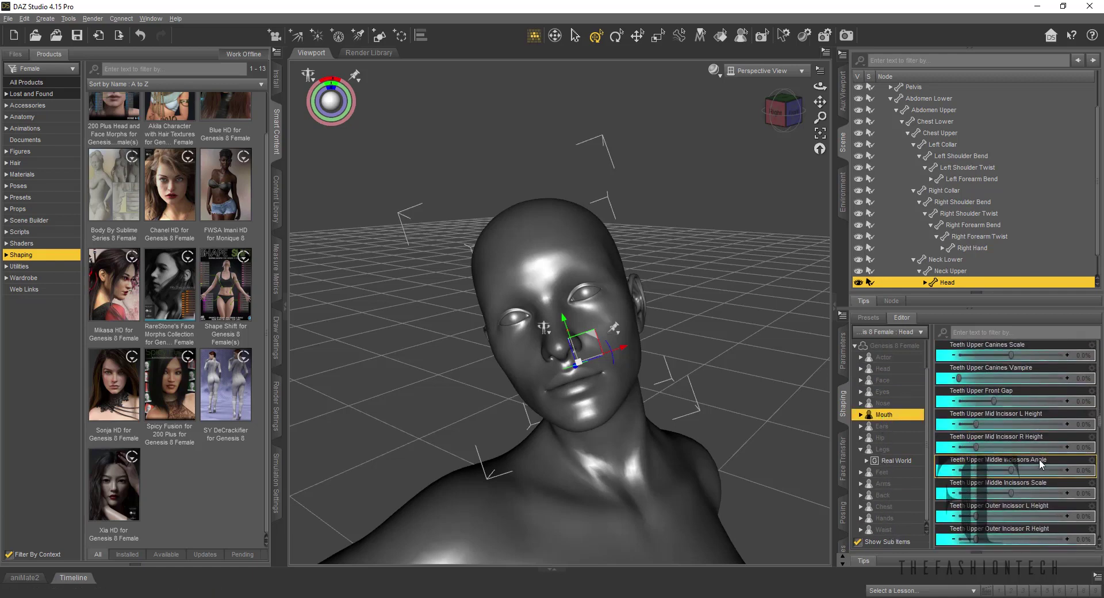
pyautogui.scroll(10, 1037, 454)
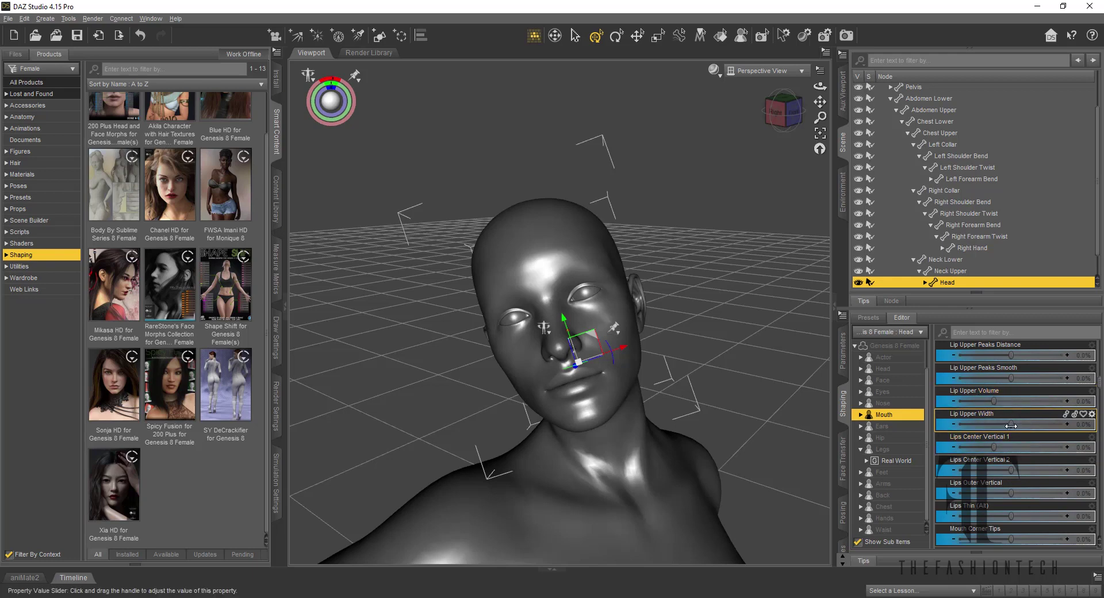
pyautogui.moveTo(993, 400); pyautogui.dragTo(1044, 401)
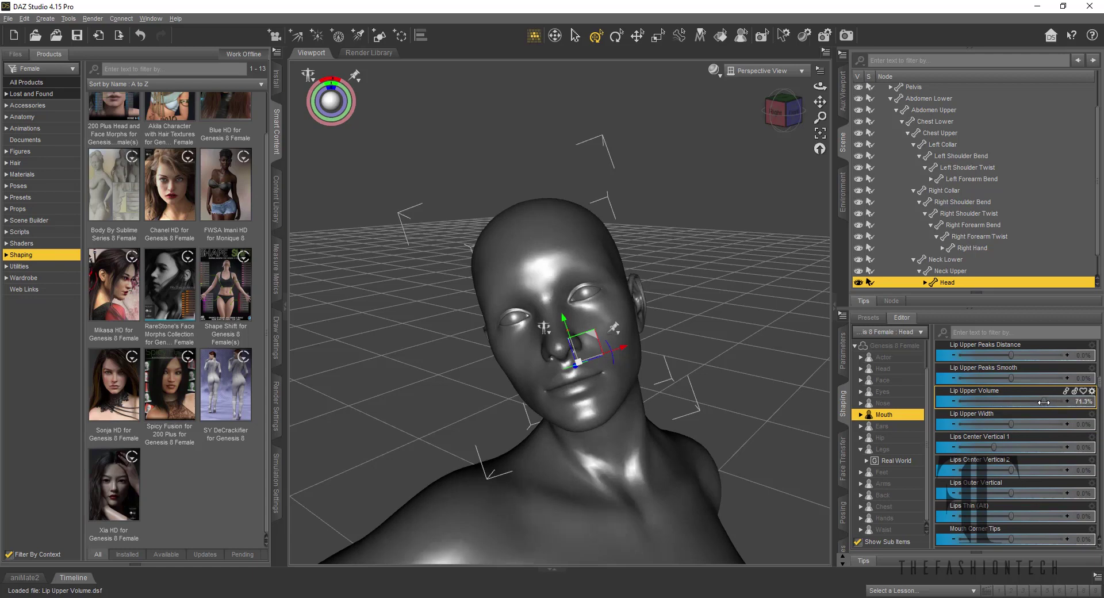
pyautogui.scroll(6, 1043, 402)
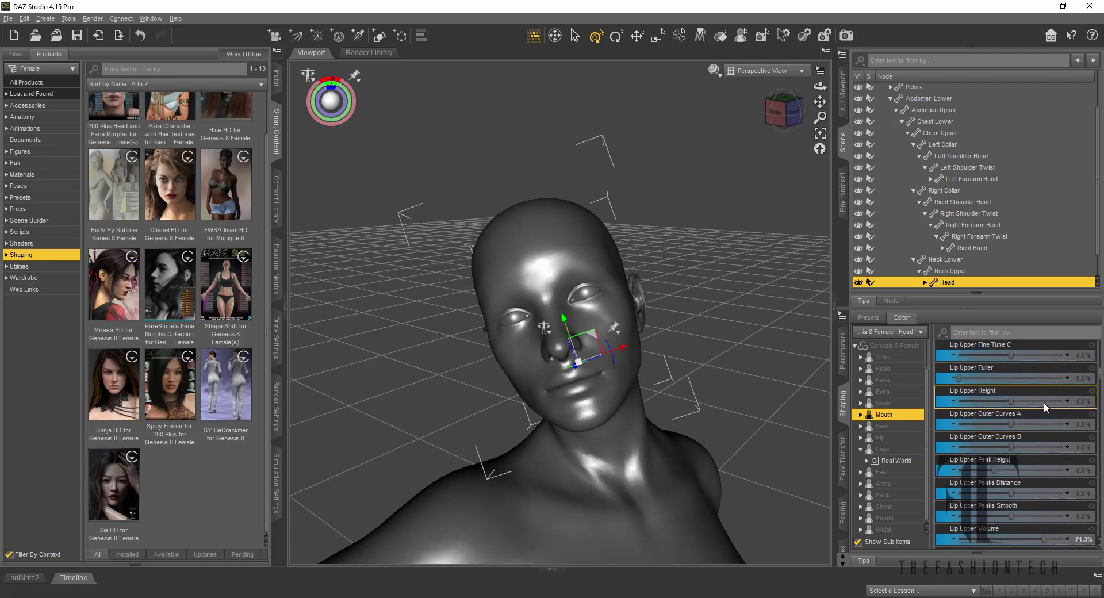
pyautogui.moveTo(957, 379); pyautogui.dragTo(1005, 384)
# Set Lip Lower Fuller to about 84.7% and Lip Lower Height to about -46.4%.
pyautogui.scroll(9, 1030, 398)
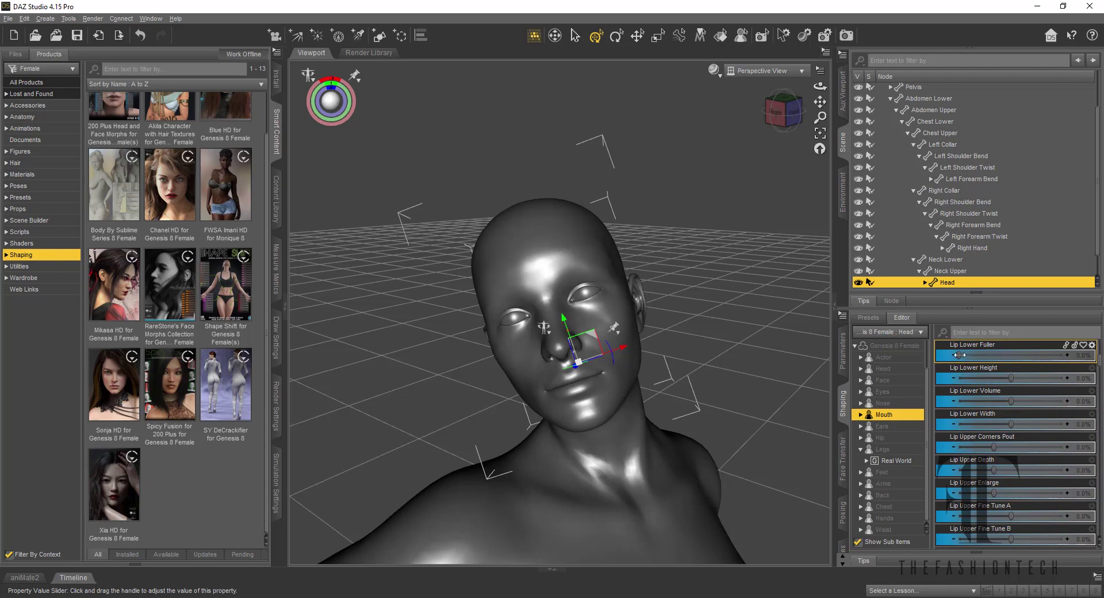
pyautogui.moveTo(959, 355); pyautogui.dragTo(1048, 355)
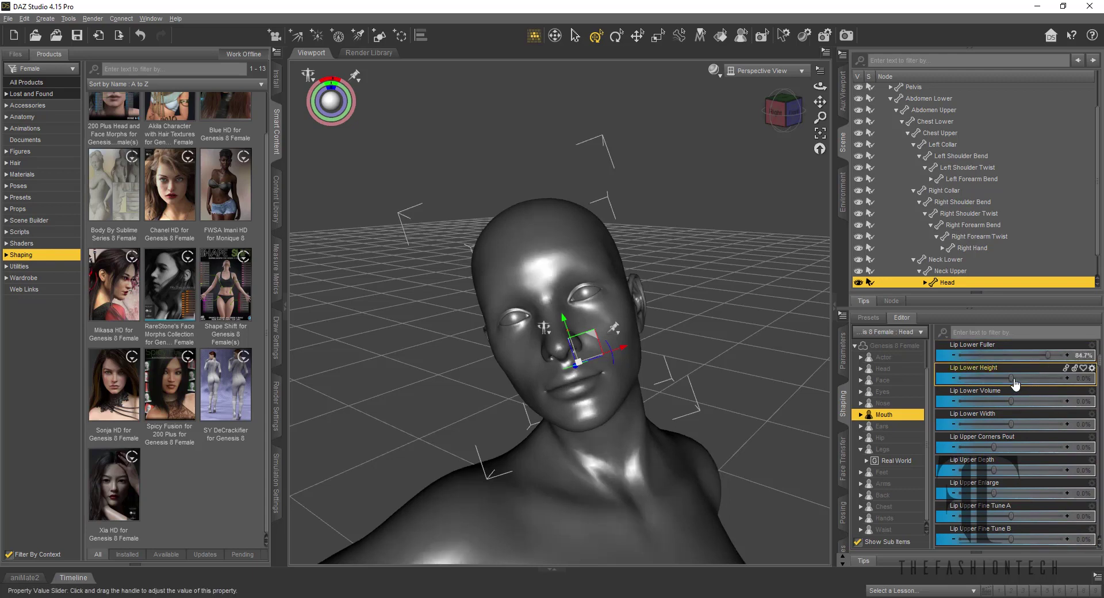
pyautogui.moveTo(1012, 378); pyautogui.dragTo(983, 381)
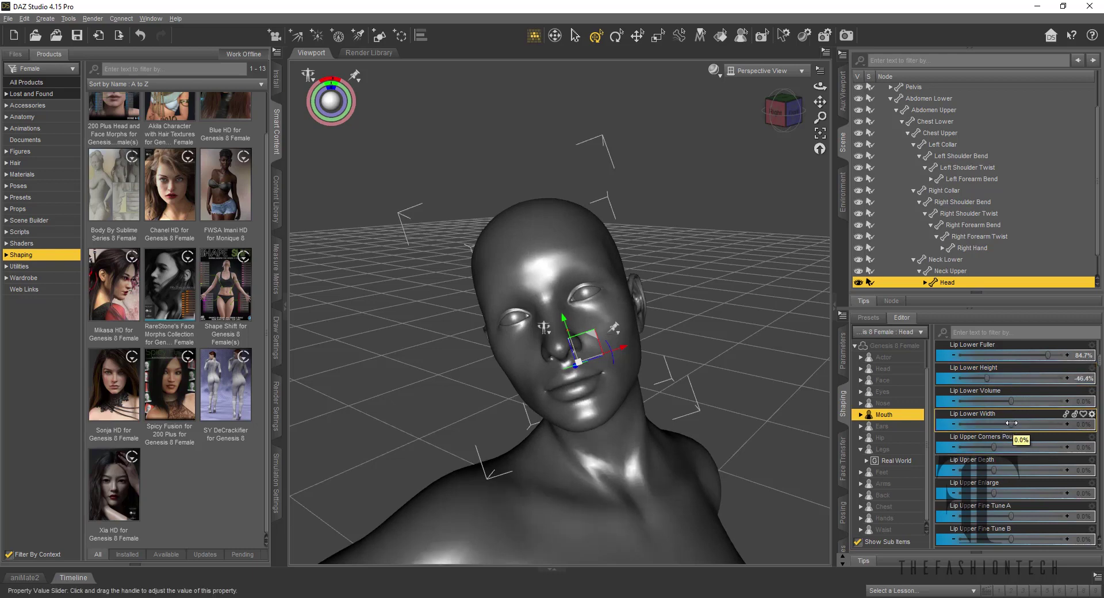
# Set Lip Lower Width to 100%, Lip Upper Fuller to about 48.1% and Lip Upper Fine Tune C to about 45.4%.
pyautogui.moveTo(1011, 423); pyautogui.dragTo(1071, 417)
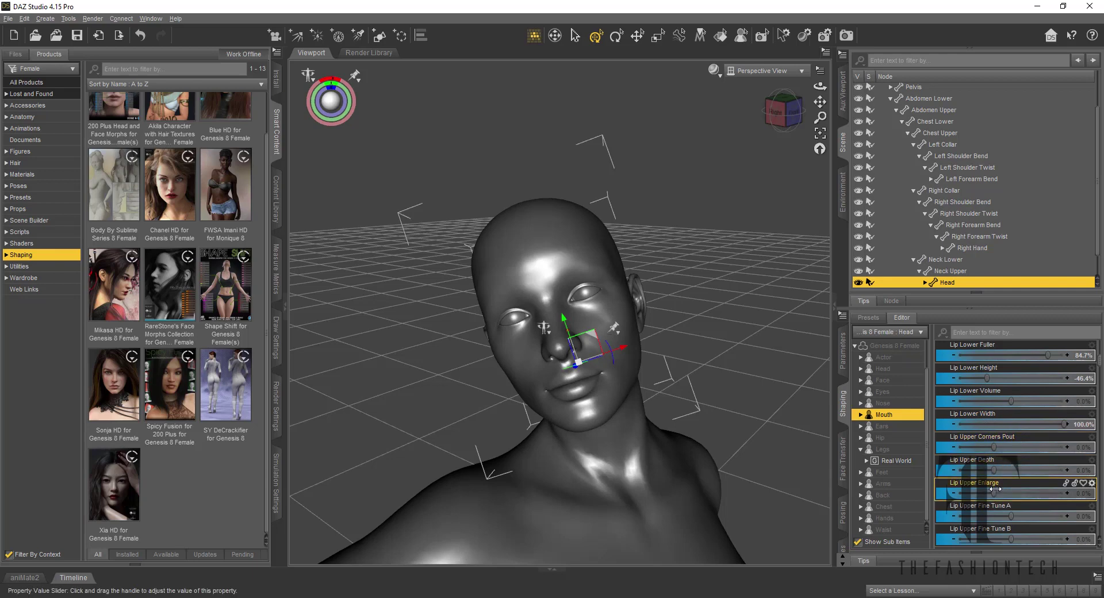
pyautogui.scroll(-3, 997, 488)
pyautogui.scroll(-3, 997, 488)
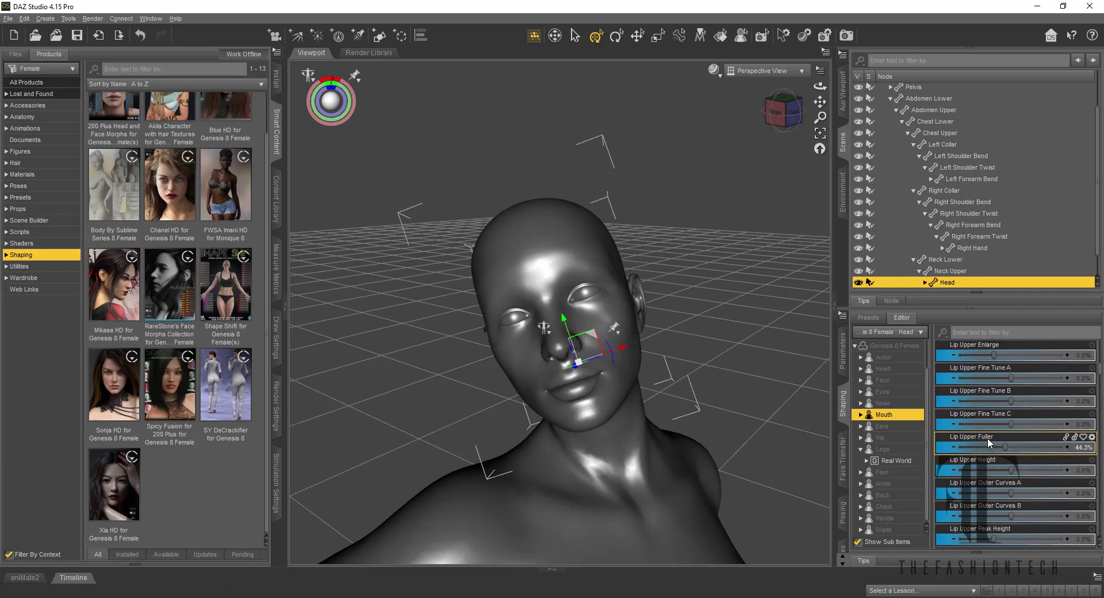
pyautogui.moveTo(1006, 447); pyautogui.dragTo(1035, 426)
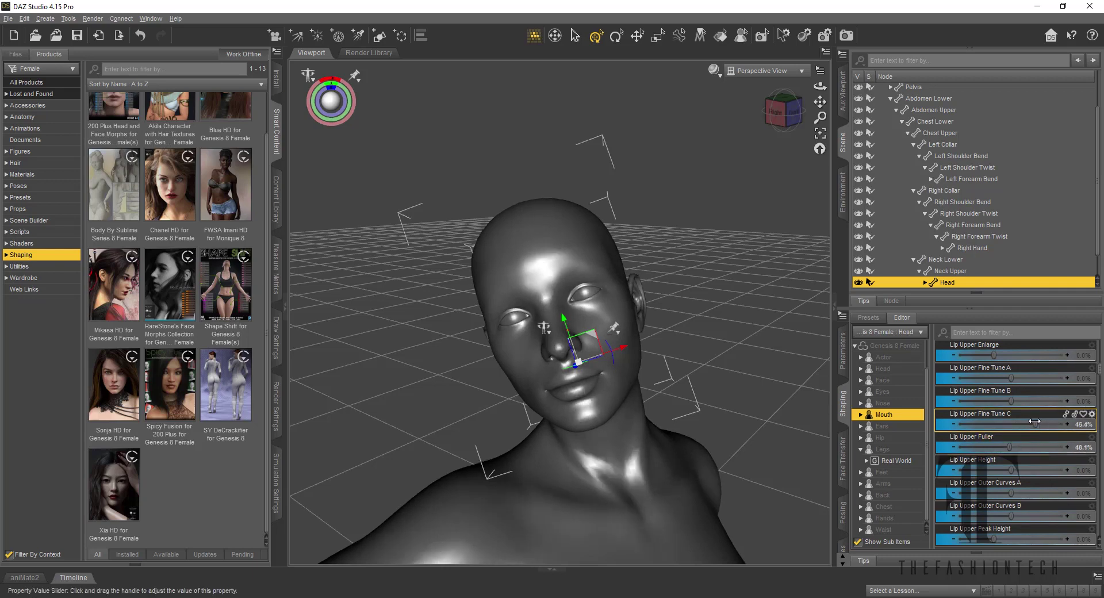
# Set the mouth morph Lip Upper Peaks Smooth to about -73.8% and inspect the lips up close.
pyautogui.scroll(-3, 1027, 454)
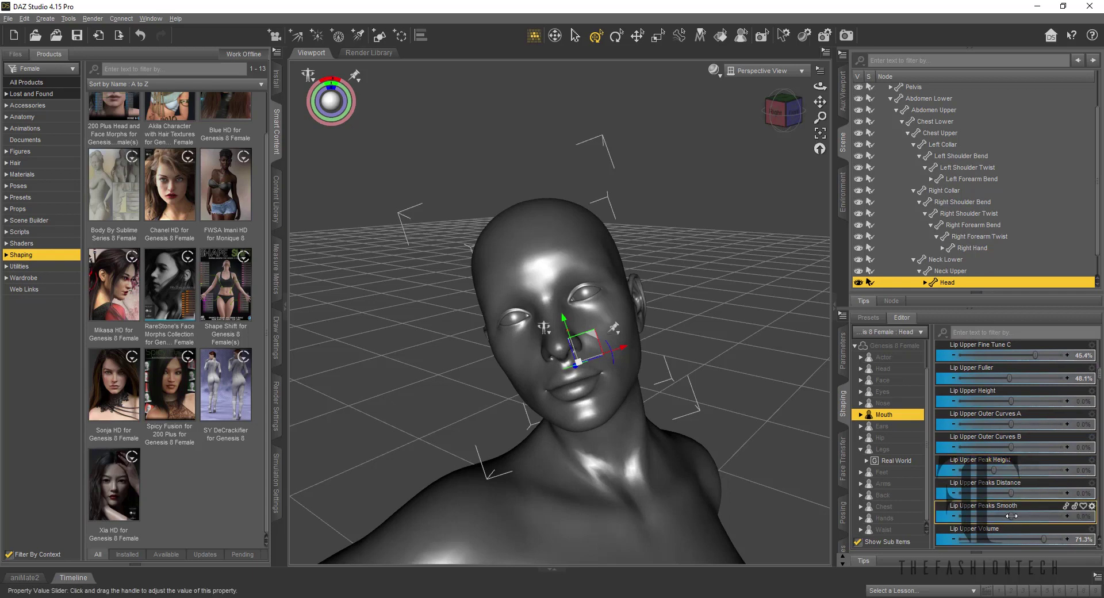
pyautogui.moveTo(1012, 516); pyautogui.dragTo(972, 507)
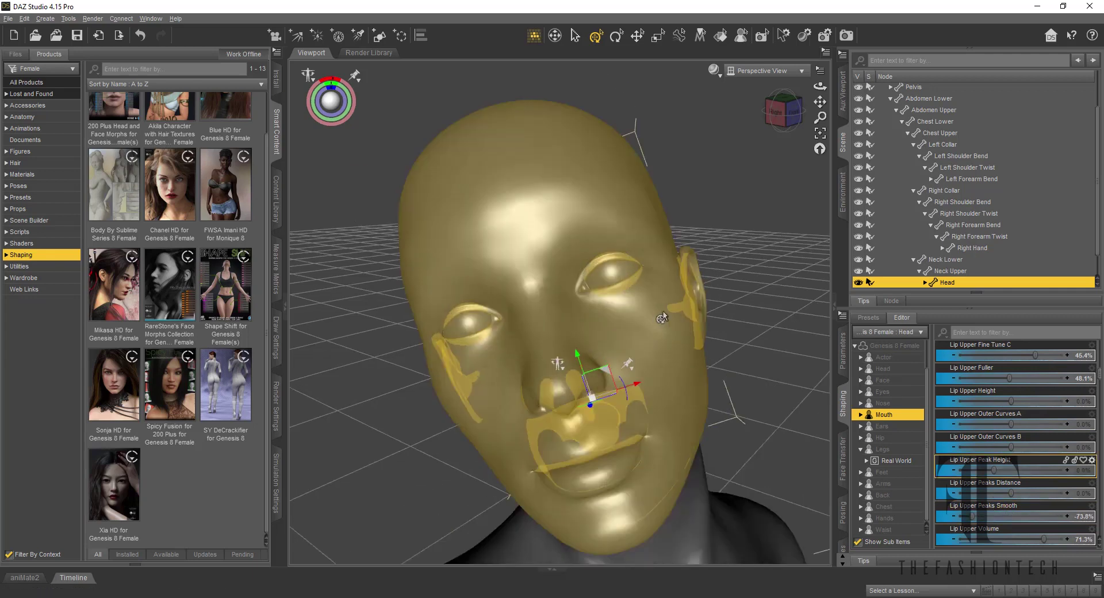
pyautogui.moveTo(660, 309)
pyautogui.keyDown('alt'); pyautogui.mouseDown()
pyautogui.moveTo(663, 322)
pyautogui.moveTo(666, 312)
pyautogui.mouseUp(); pyautogui.keyUp('alt')
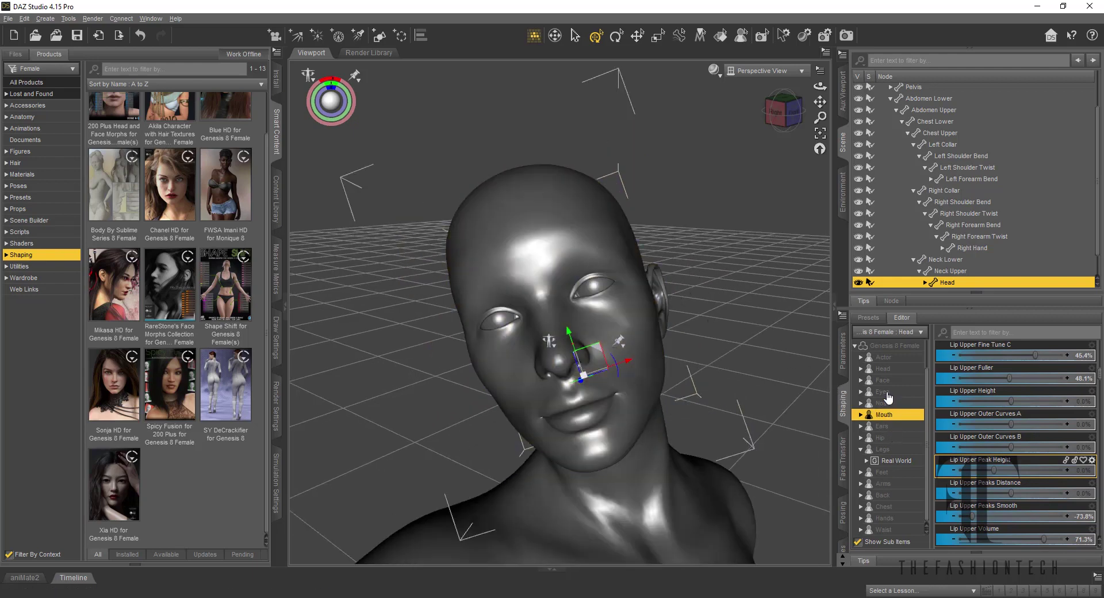
# In the Nose group, set Nose Style Nordic to about 32.8% and Nose Style Greek to about 39.3%.
pyautogui.click(886, 405)
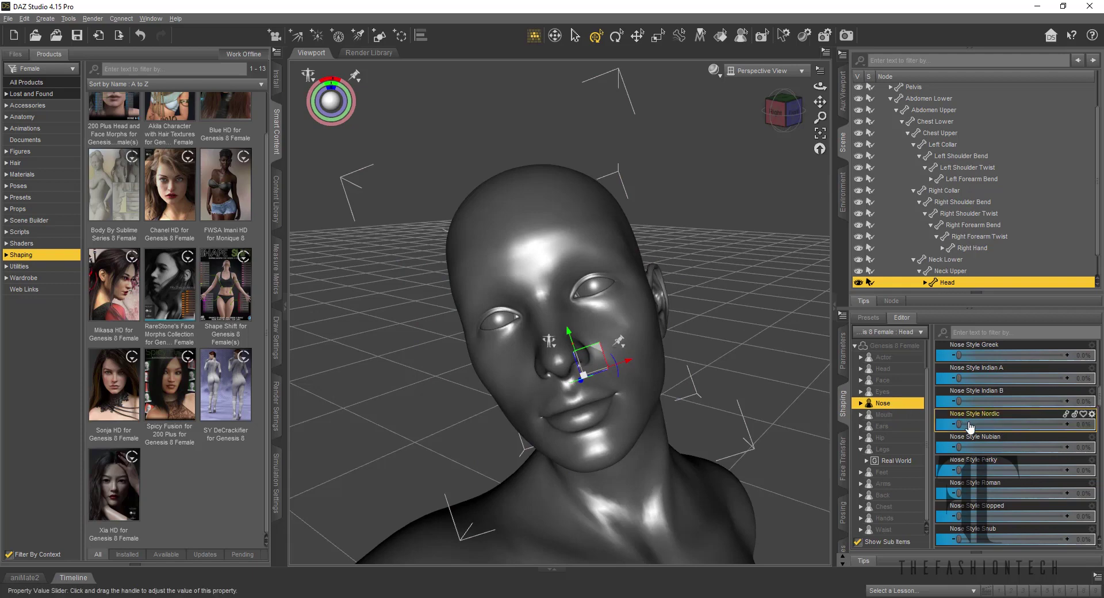
pyautogui.moveTo(958, 425); pyautogui.dragTo(956, 446)
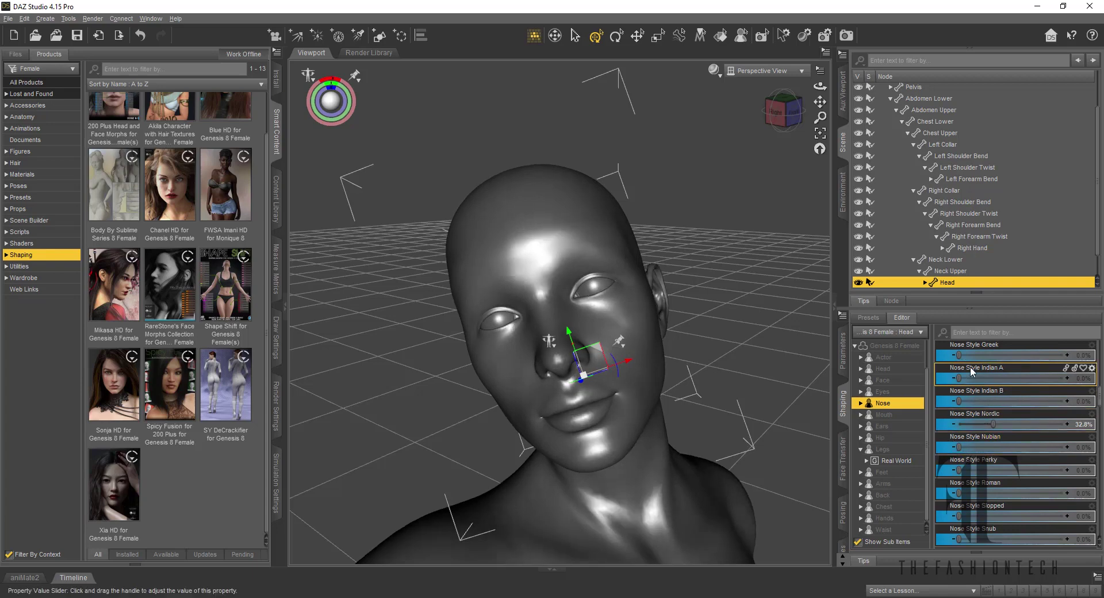
pyautogui.moveTo(961, 356); pyautogui.dragTo(1001, 361)
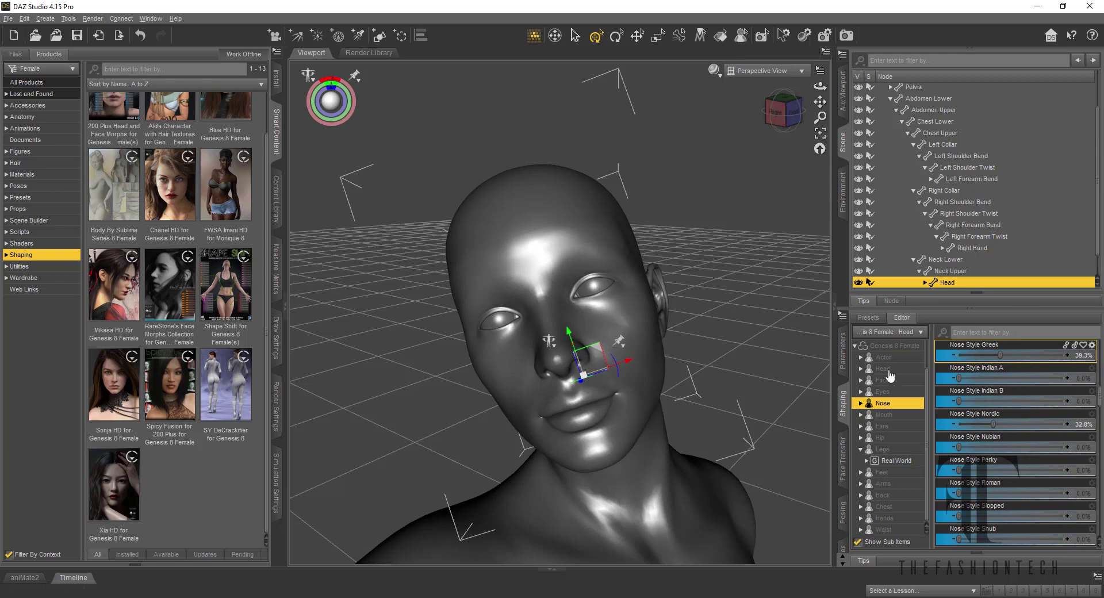
# In the Eyes group, lower Eyes Depth (Alt) and raise Eyes Inner Height.
pyautogui.click(892, 391)
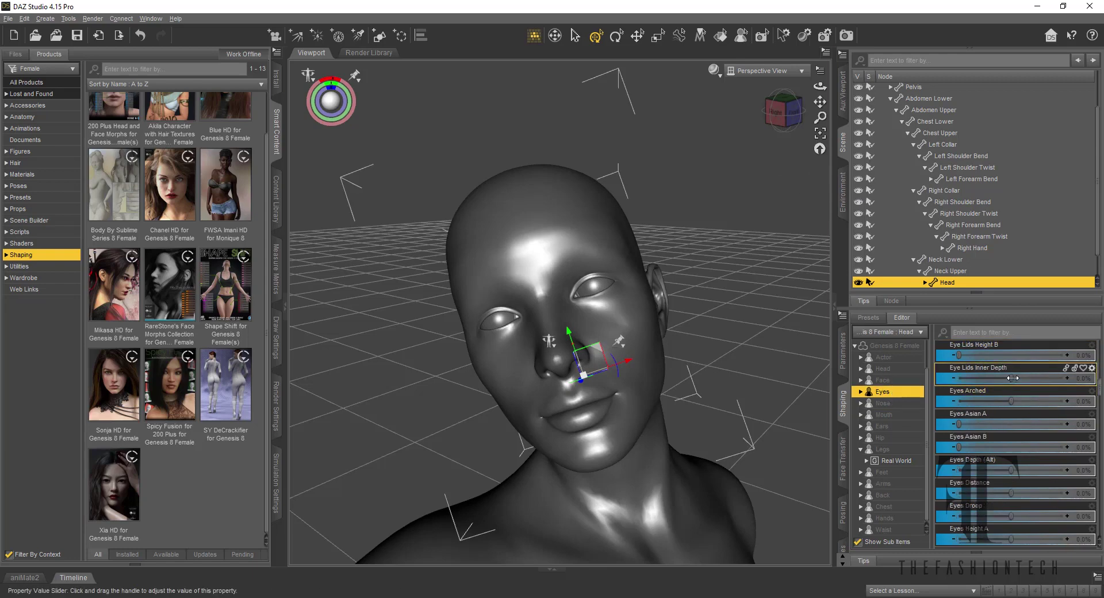
pyautogui.moveTo(1013, 470); pyautogui.dragTo(977, 466)
pyautogui.scroll(-2, 978, 466)
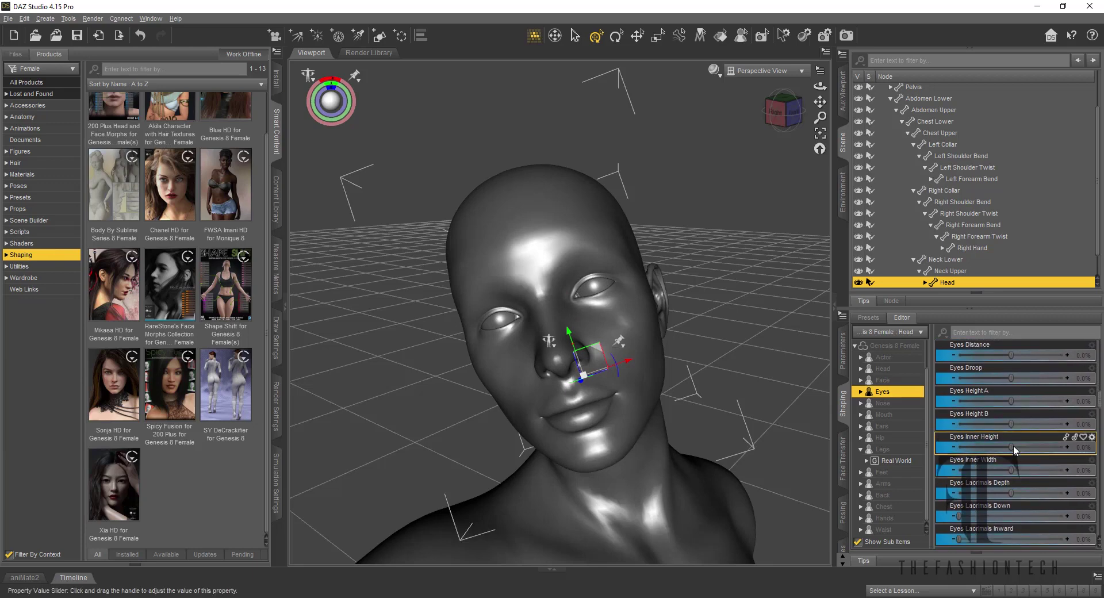
pyautogui.moveTo(1013, 446); pyautogui.dragTo(1050, 422)
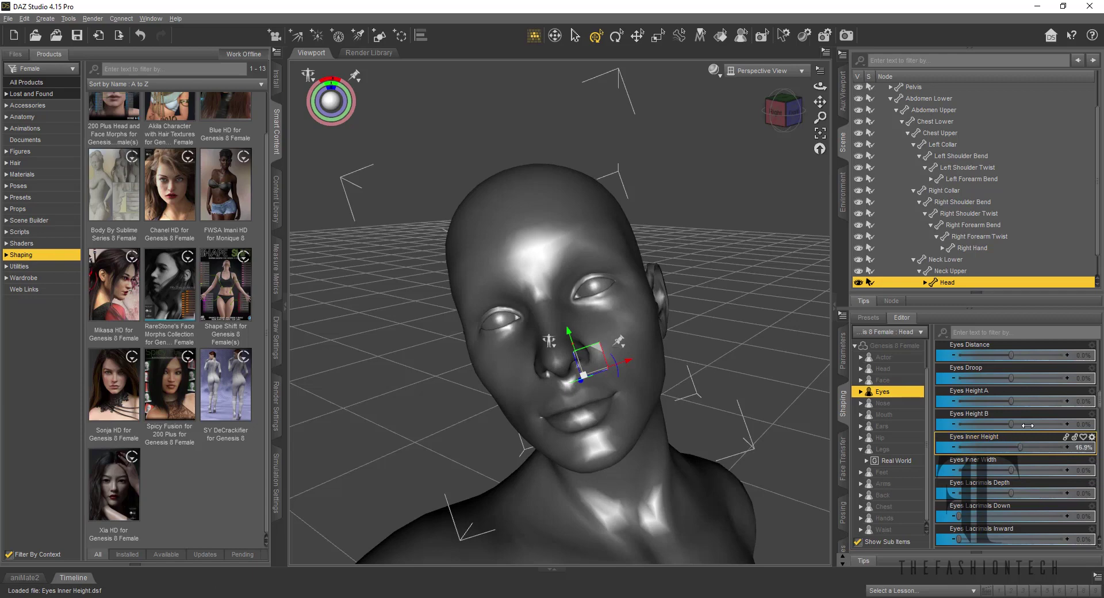
# Set Eyes Outer Width to about -42.1%, Eyes Upper Outer to about -74.9% and Eyes Outer Depth to about -21.3%.
pyautogui.scroll(-5, 1010, 434)
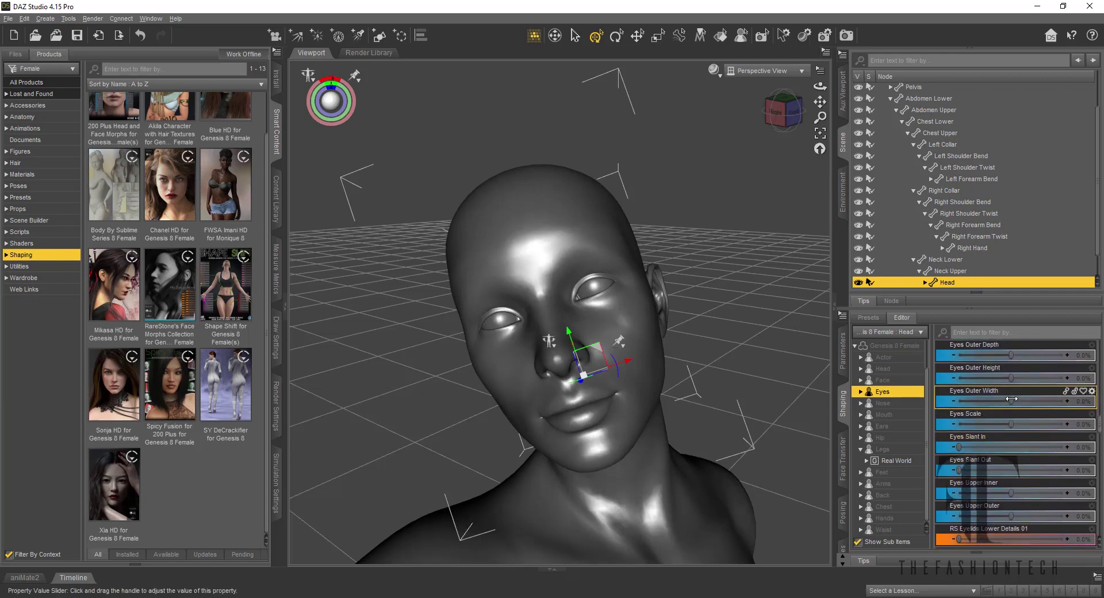
pyautogui.moveTo(1011, 398)
pyautogui.mouseDown()
pyautogui.moveTo(1032, 406)
pyautogui.moveTo(978, 409)
pyautogui.mouseUp()
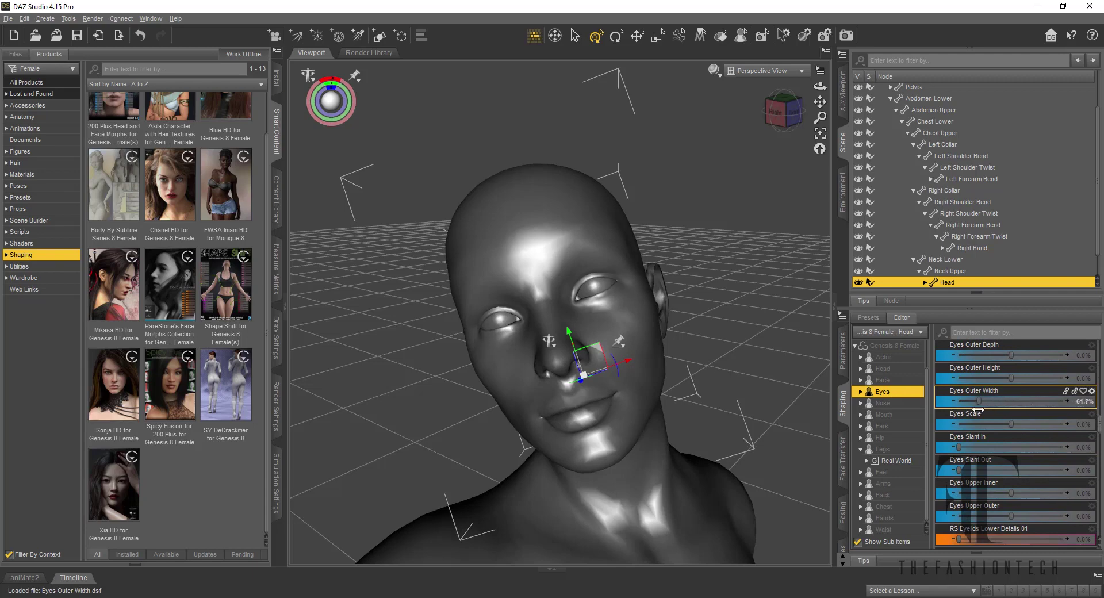
pyautogui.scroll(-3, 1013, 425)
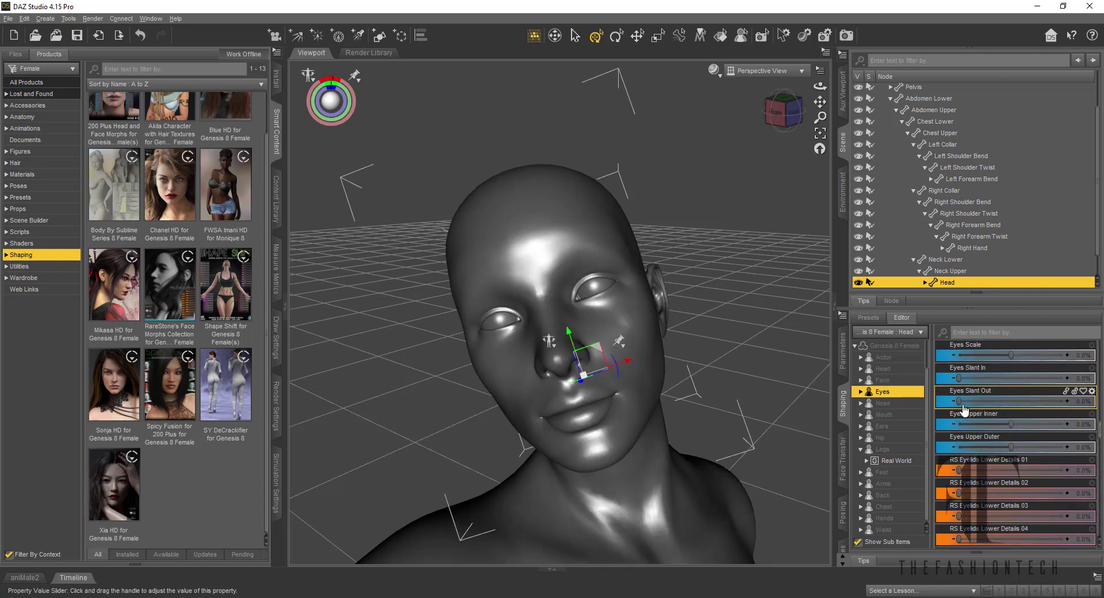
pyautogui.moveTo(1012, 445); pyautogui.dragTo(979, 428)
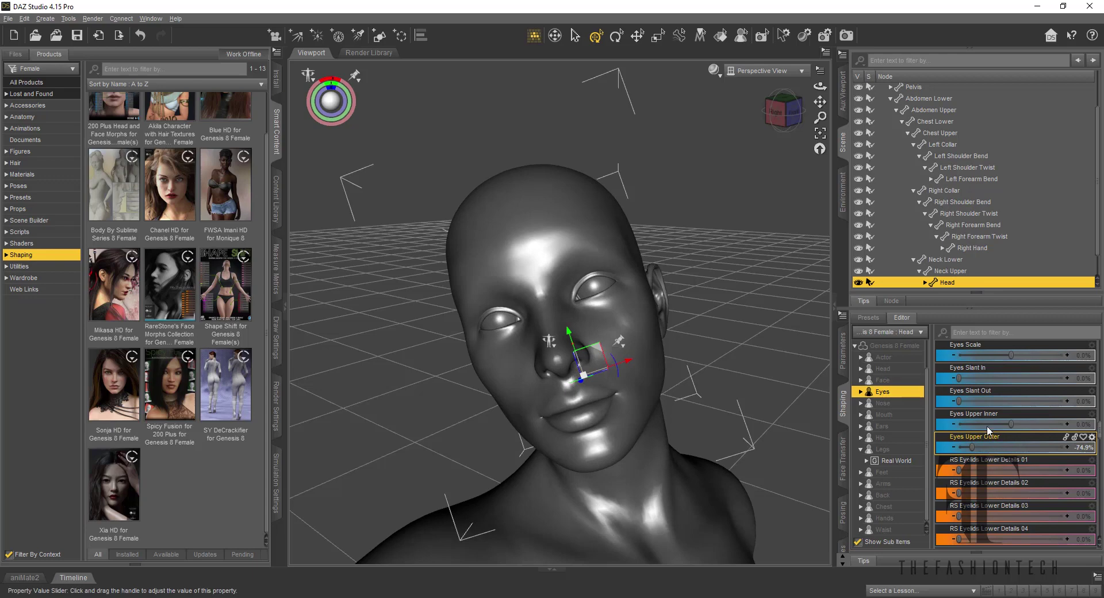
pyautogui.scroll(4, 987, 429)
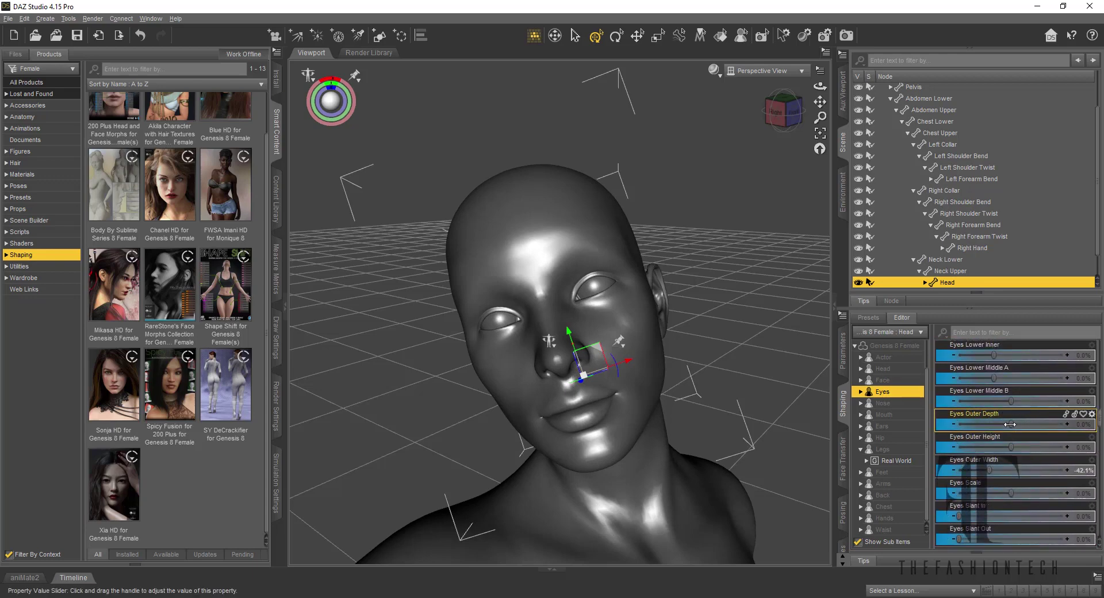
pyautogui.moveTo(1010, 424)
pyautogui.mouseDown()
pyautogui.moveTo(1023, 426)
pyautogui.moveTo(991, 424)
pyautogui.moveTo(1018, 427)
pyautogui.moveTo(1001, 427)
pyautogui.mouseUp()
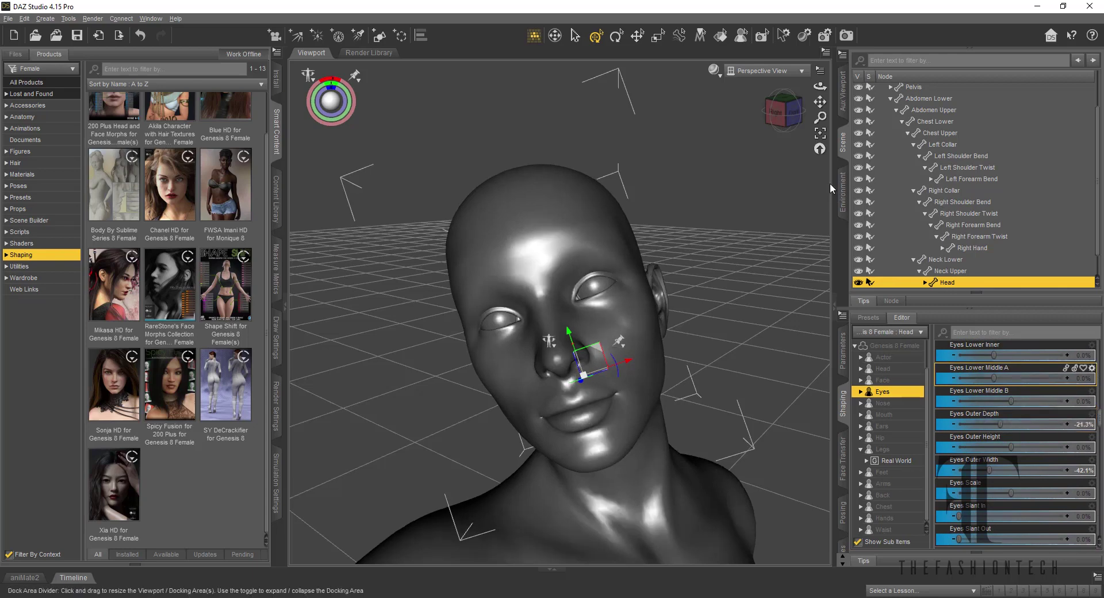
# Inspect the reshaped head from the right and in side profile, and clear the scene selection.
pyautogui.click(781, 109)
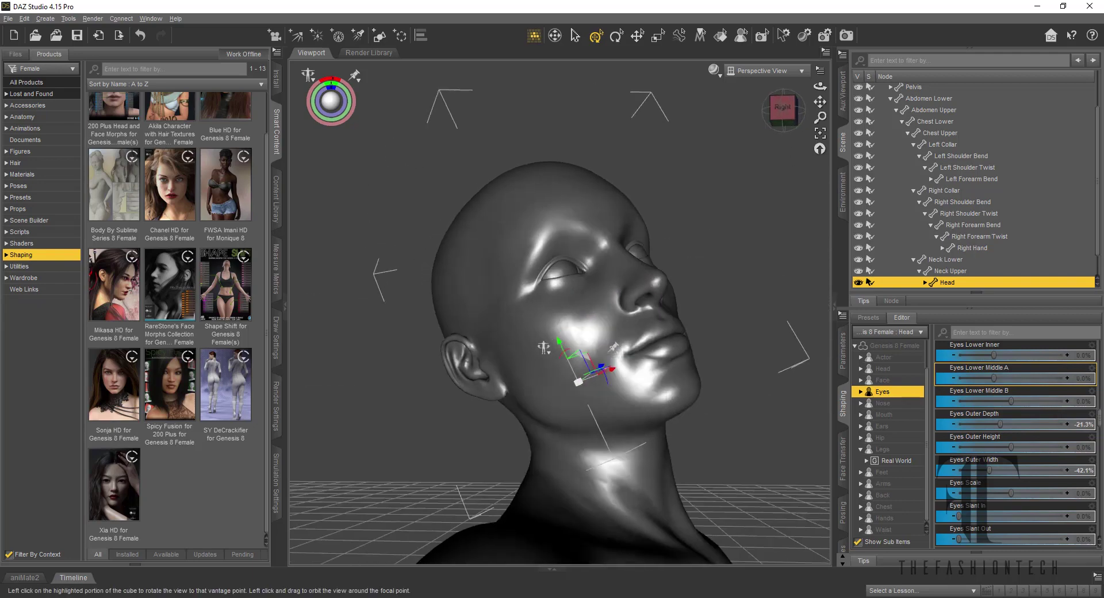
pyautogui.moveTo(780, 109); pyautogui.dragTo(745, 112)
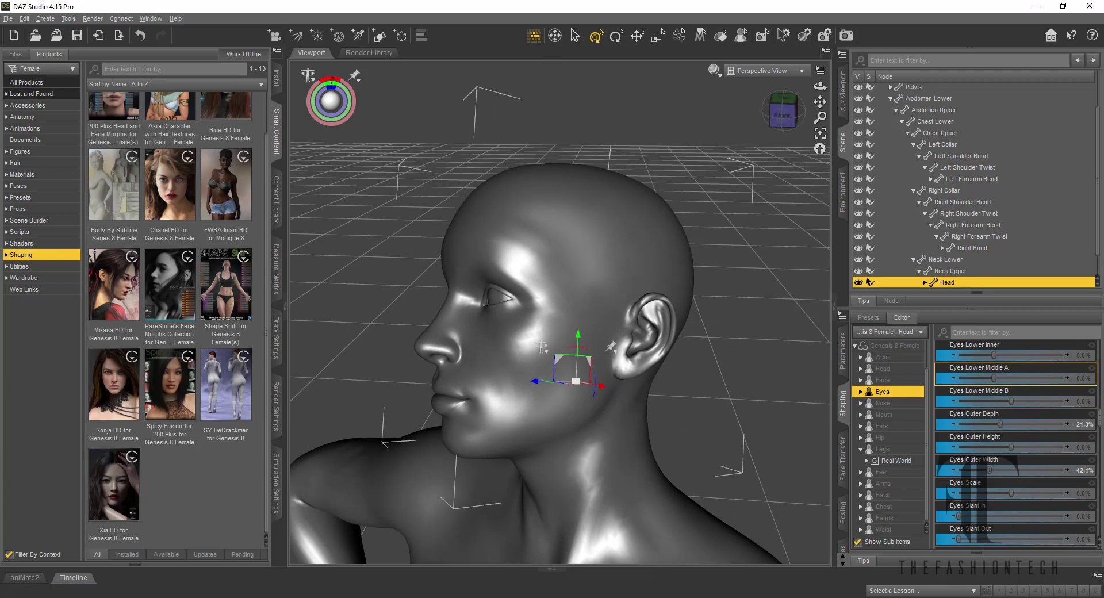
pyautogui.click(707, 125)
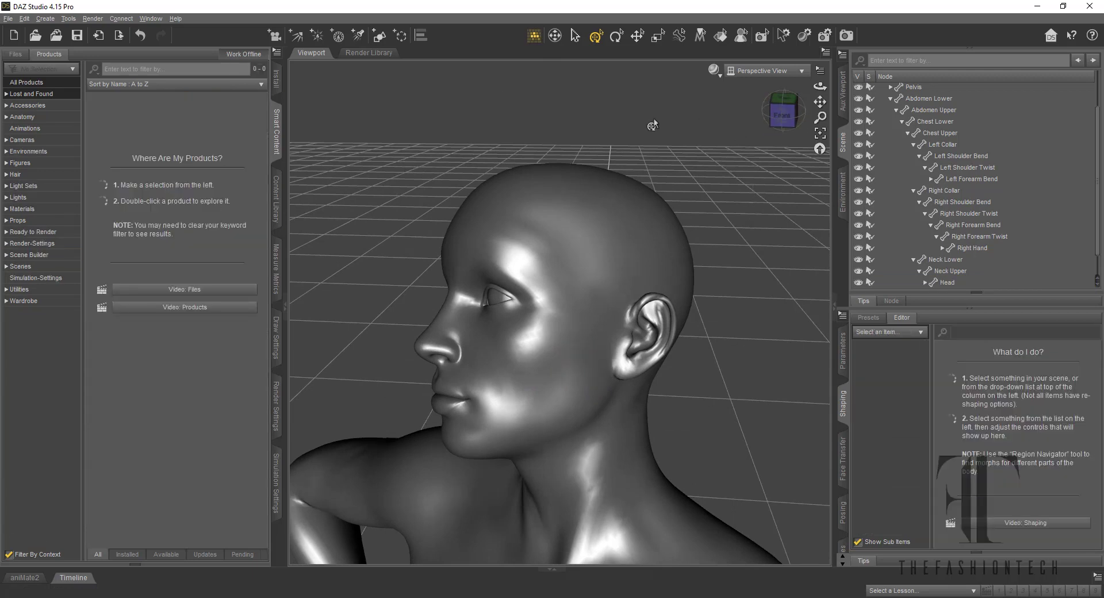
# Open the Skin Builder 8 for Genesis 8 Female(s) product among the Utilities and locate its Skin Builder 8 script.
pyautogui.click(34, 290)
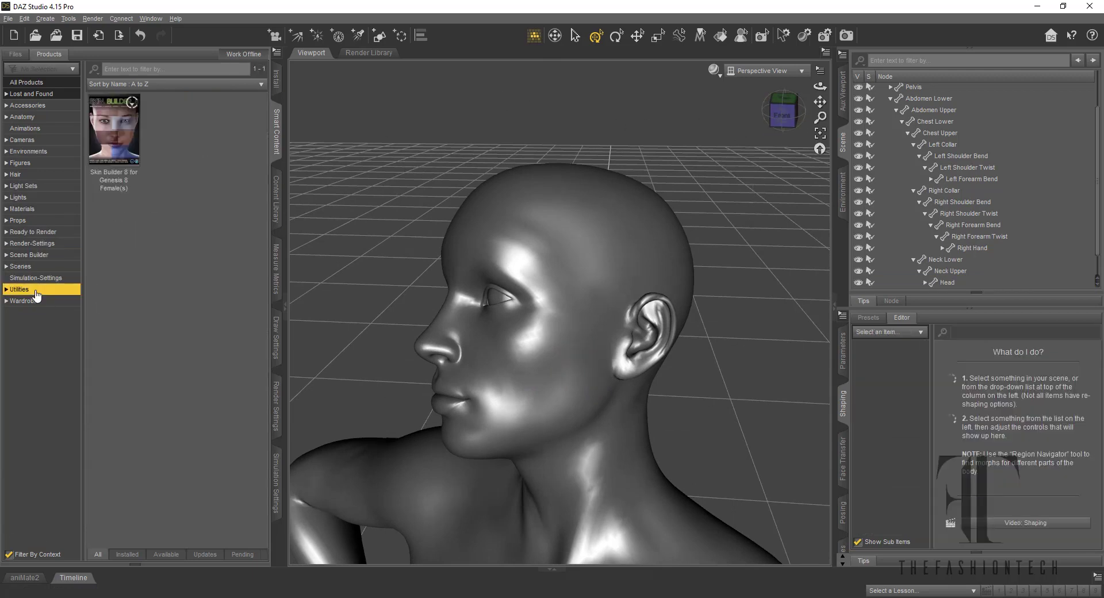
pyautogui.doubleClick(112, 134)
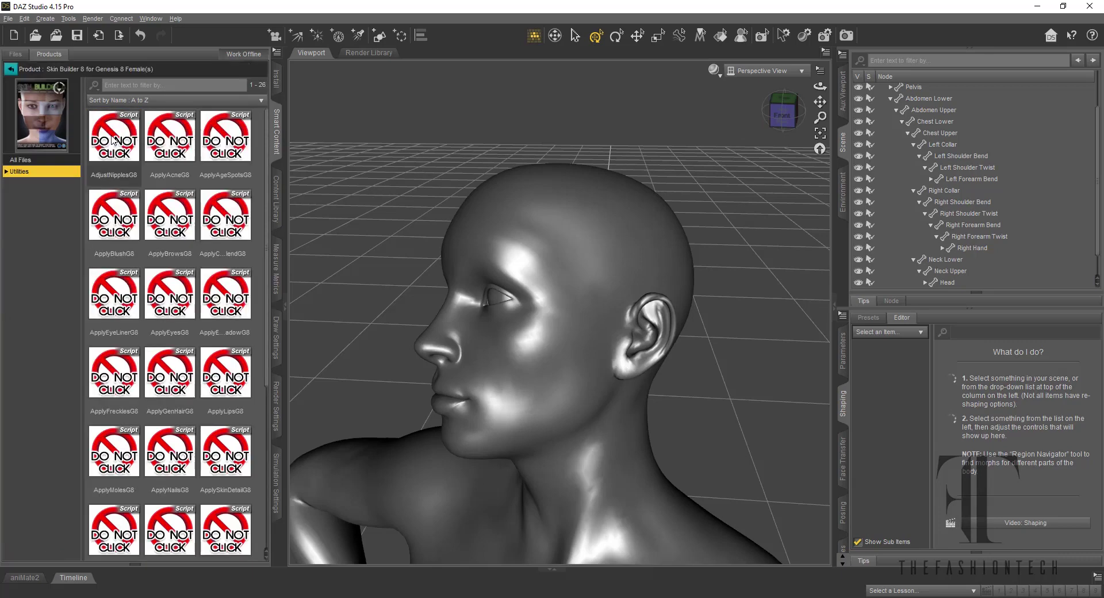
pyautogui.scroll(-5, 179, 206)
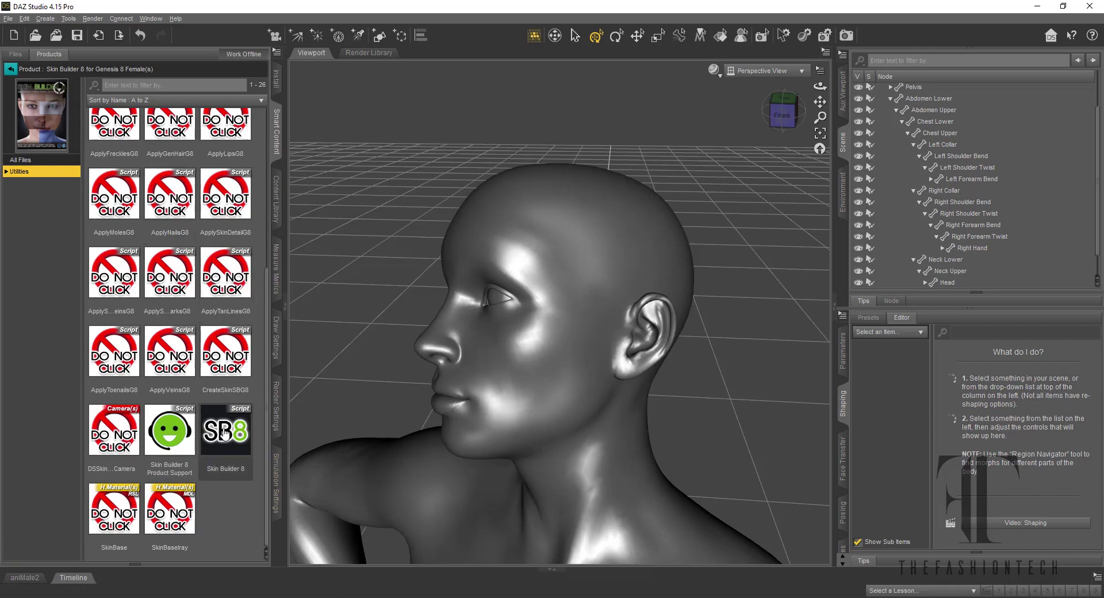
pyautogui.moveTo(225, 433)
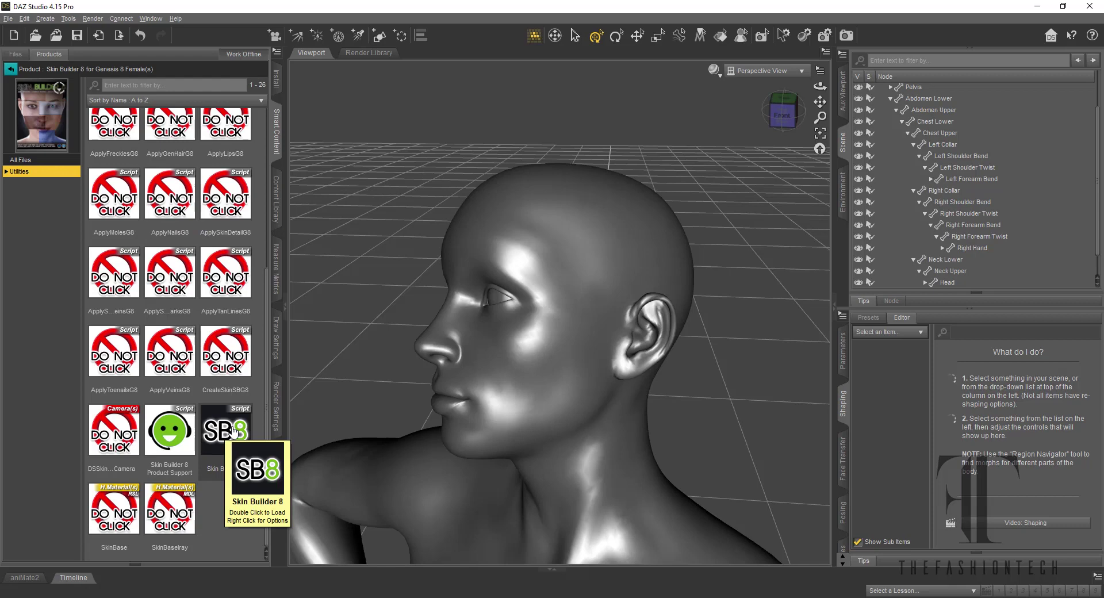
# Try to run the Skin Builder 8 script with nothing selected in the scene.
pyautogui.doubleClick(233, 432)
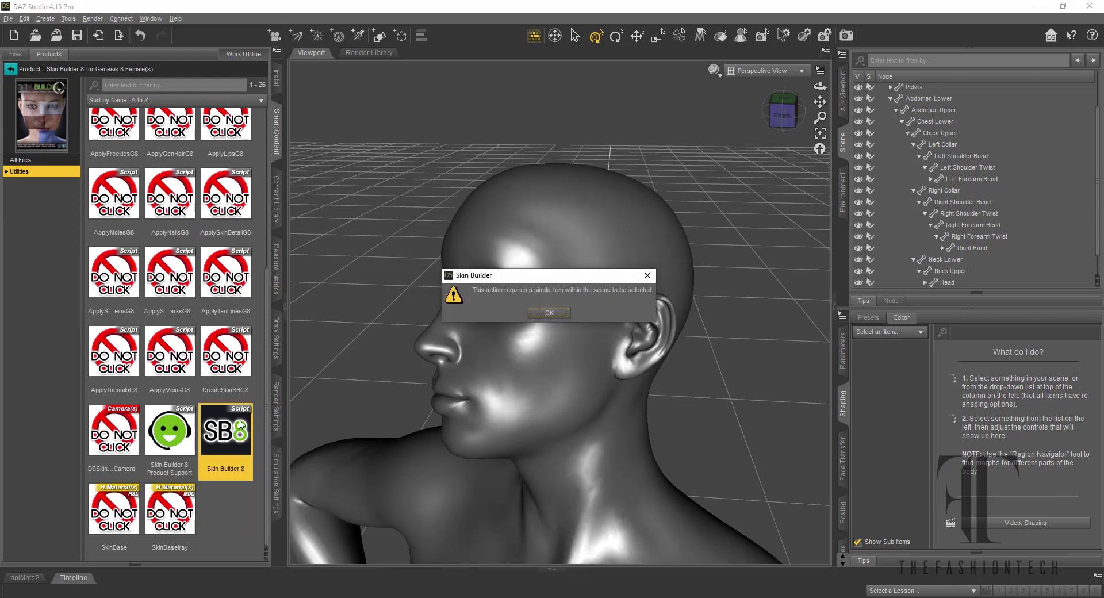
pyautogui.click(549, 312)
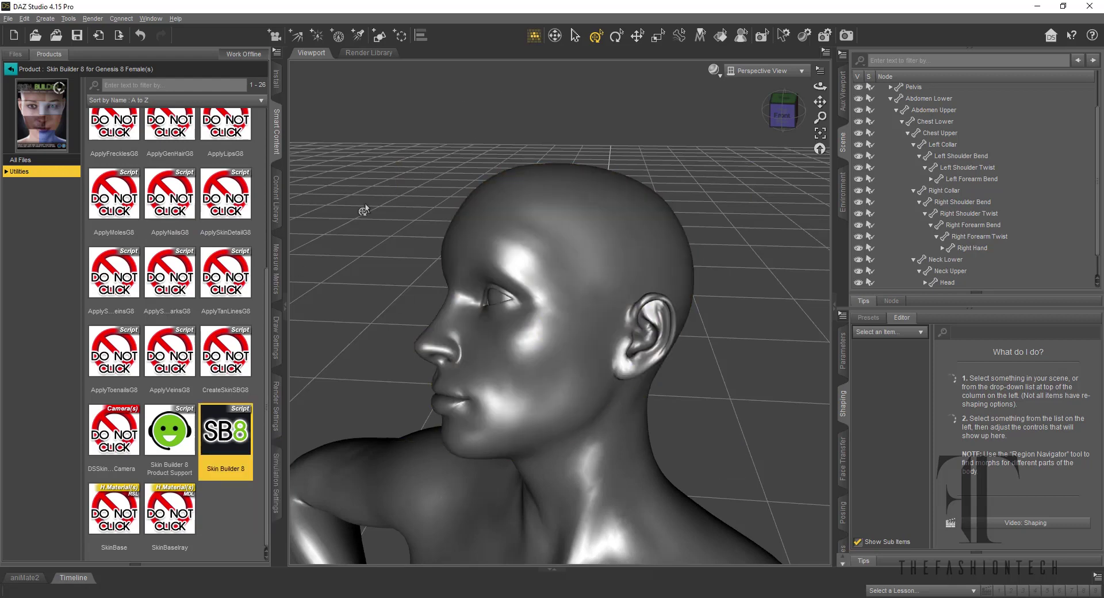
pyautogui.doubleClick(231, 431)
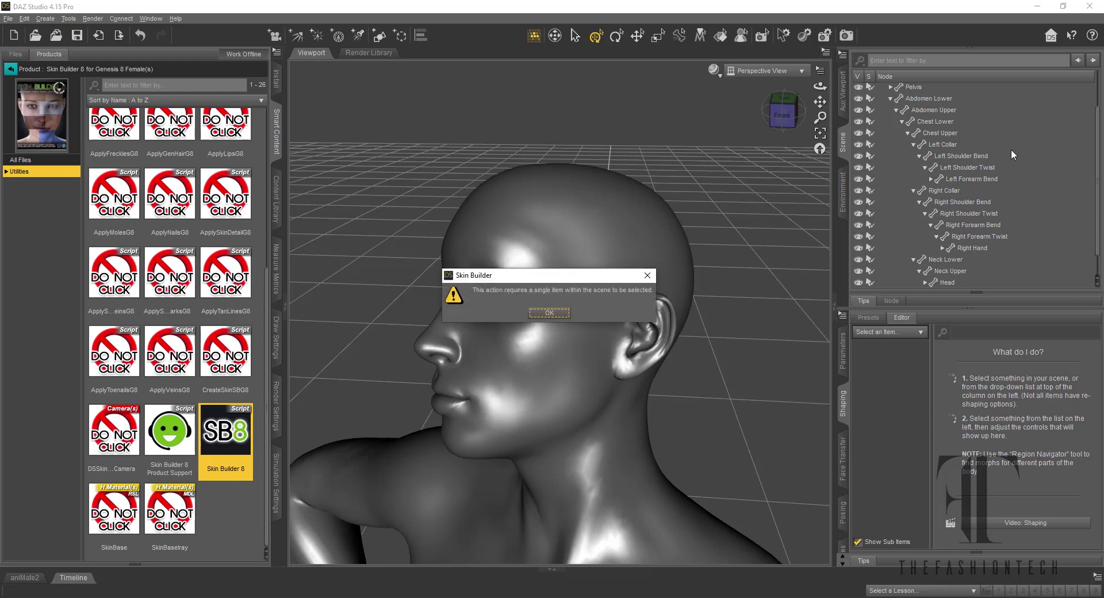
pyautogui.click(551, 313)
# Collapse and select the Genesis 8 Female figure in the scene hierarchy, and run the Skin Builder 8 script on it.
pyautogui.scroll(2, 955, 124)
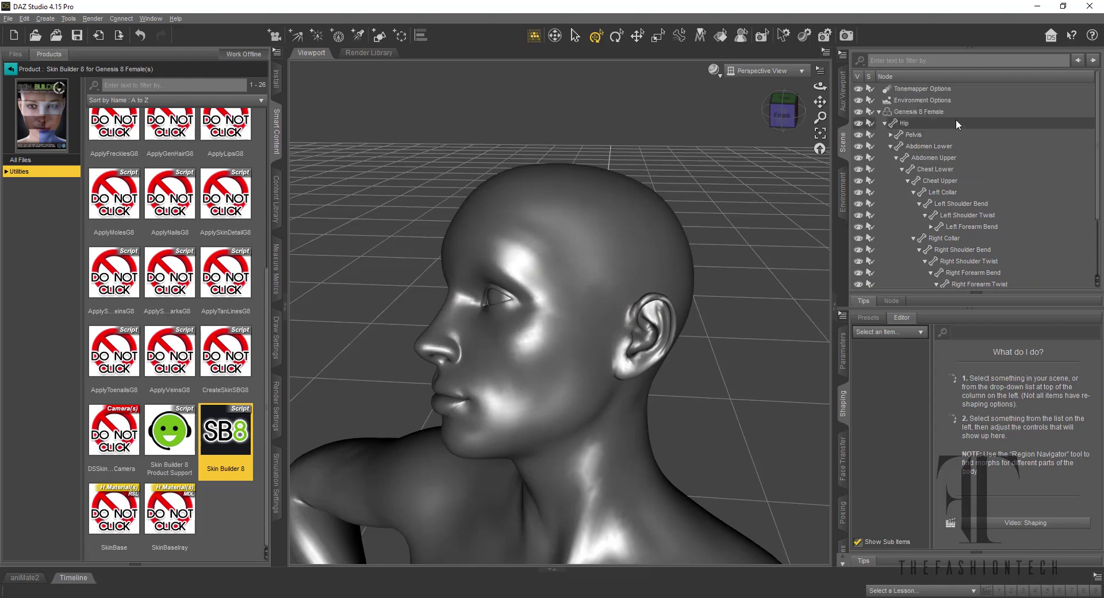
pyautogui.click(879, 111)
pyautogui.click(916, 113)
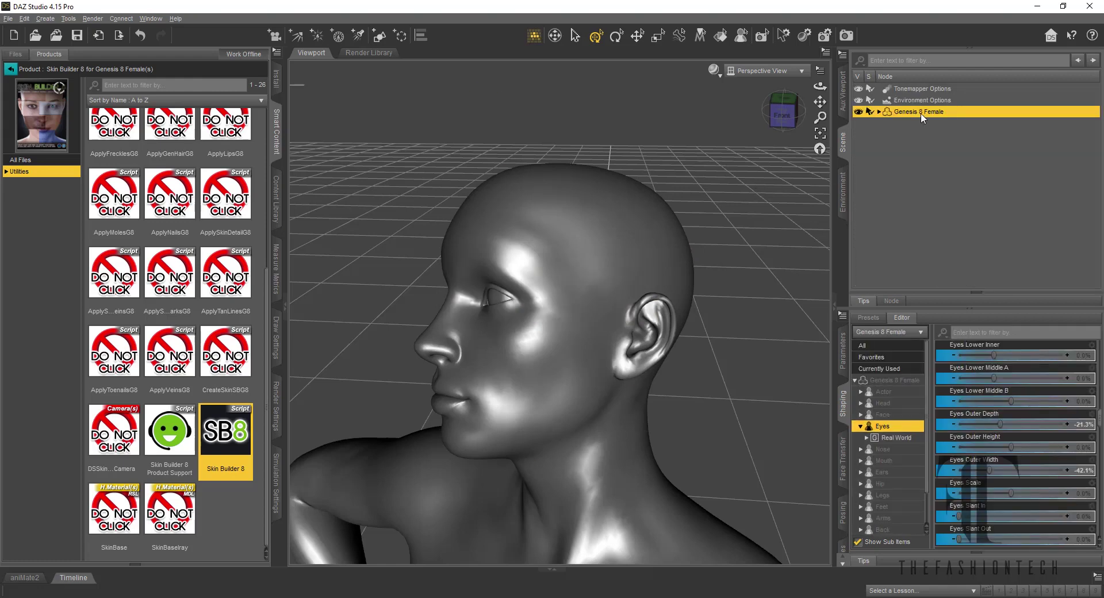
pyautogui.click(888, 380)
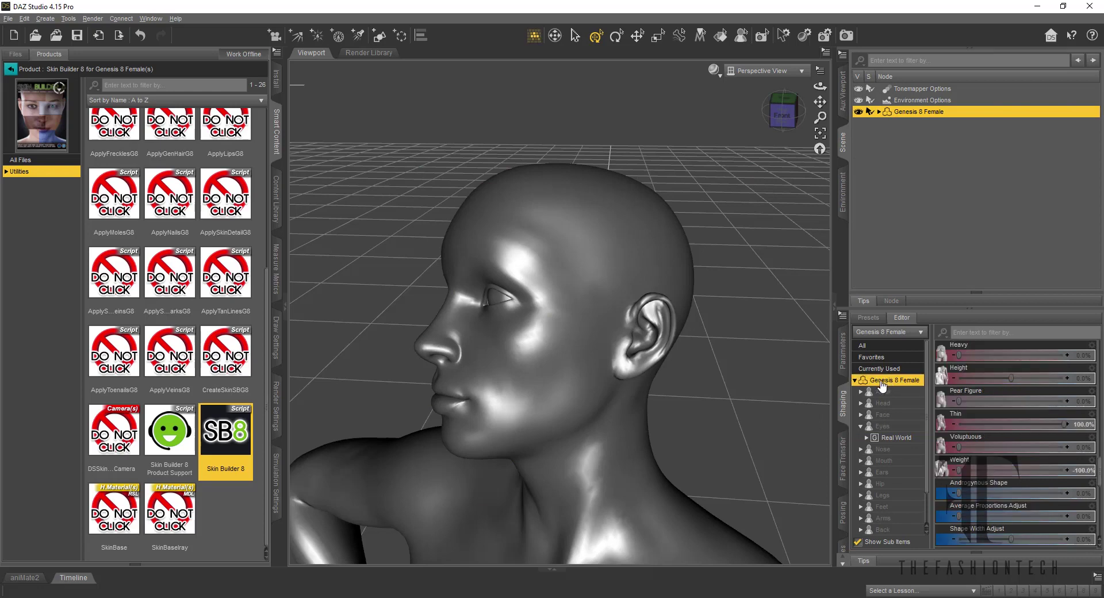
pyautogui.click(843, 352)
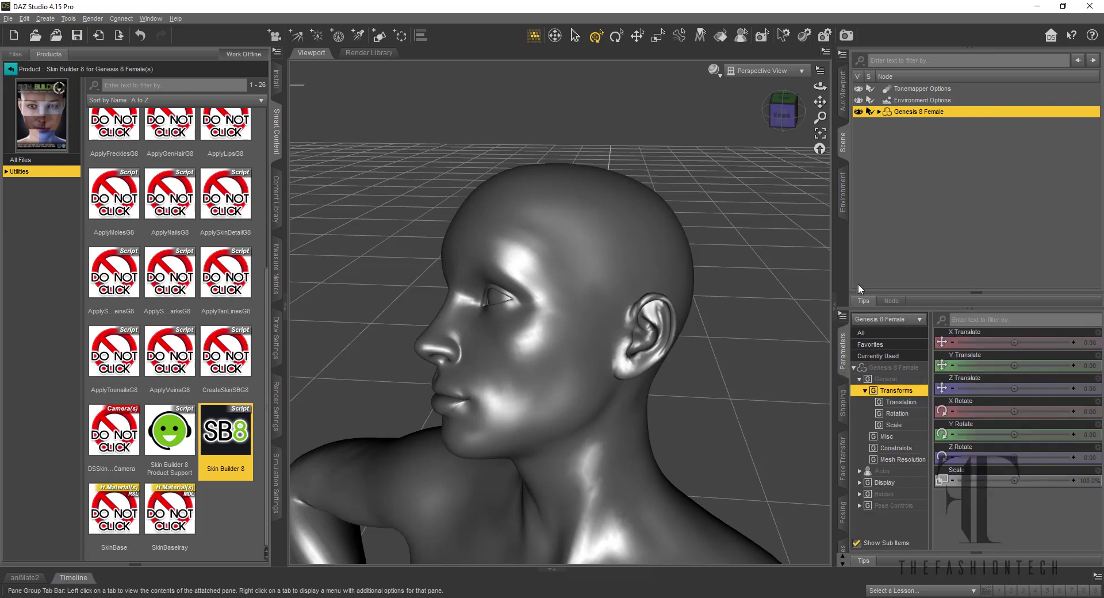
pyautogui.click(903, 115)
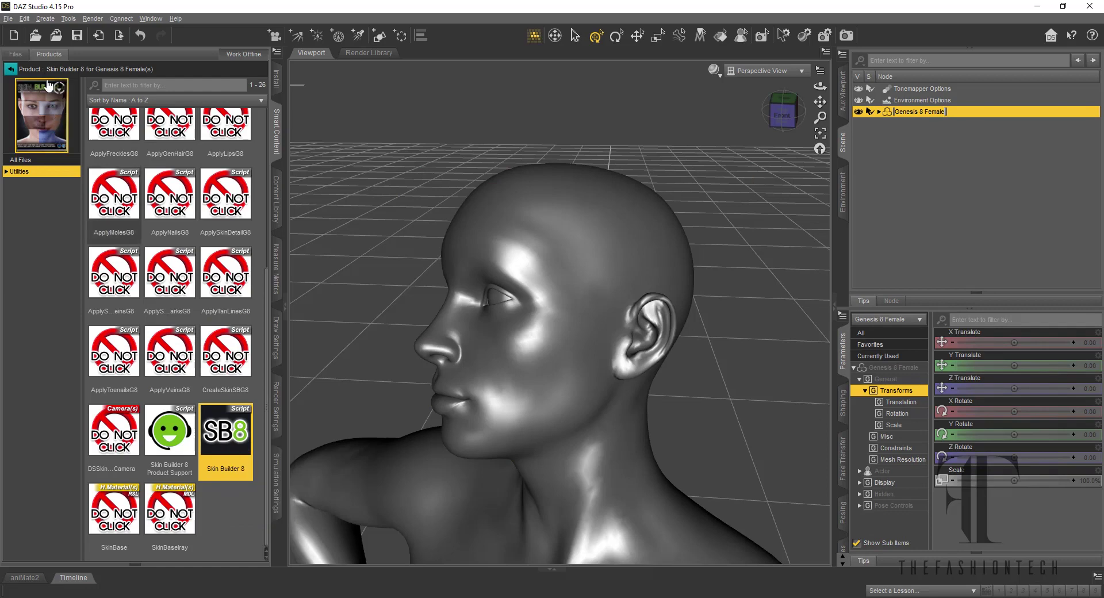
pyautogui.moveTo(243, 463)
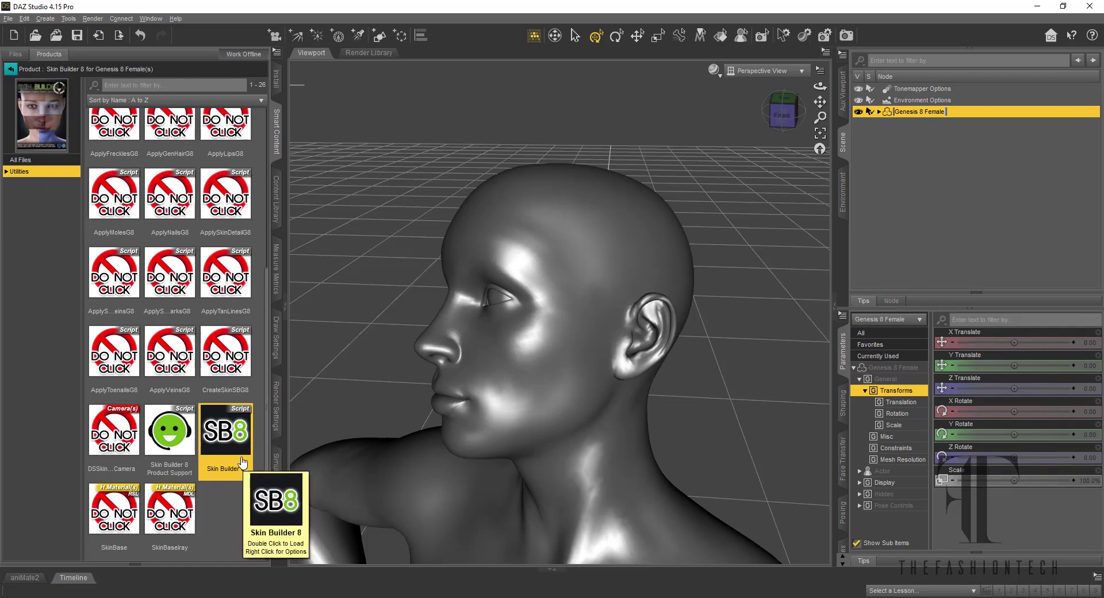
pyautogui.doubleClick(234, 454)
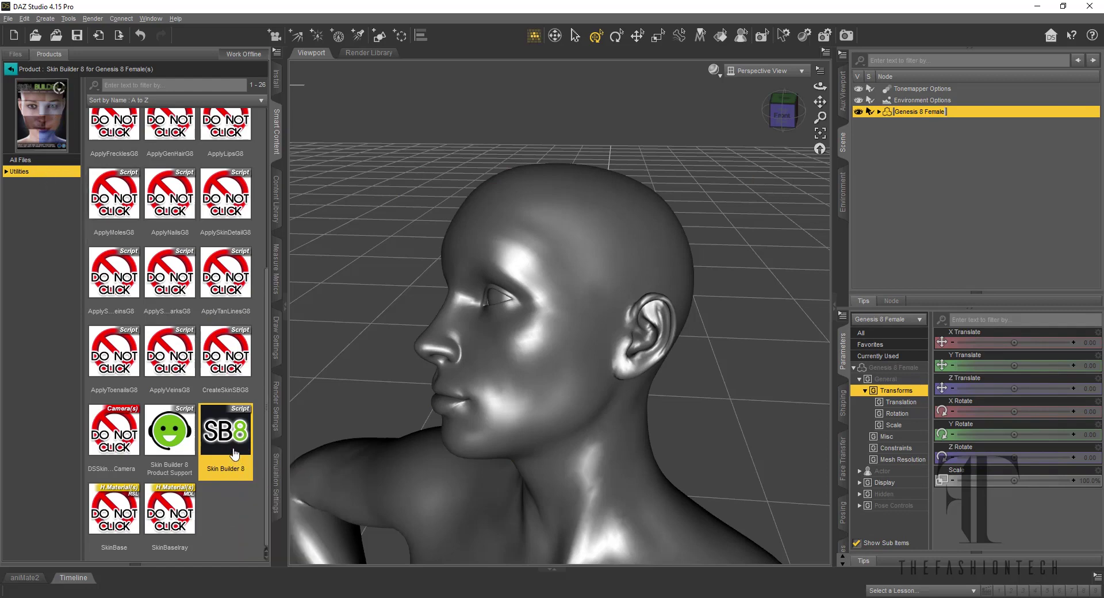
# Build the figure's base skin with Pale Texture 60, Light Texture 38 and Medium Texture 18.
pyautogui.moveTo(466, 96); pyautogui.dragTo(122, 88)
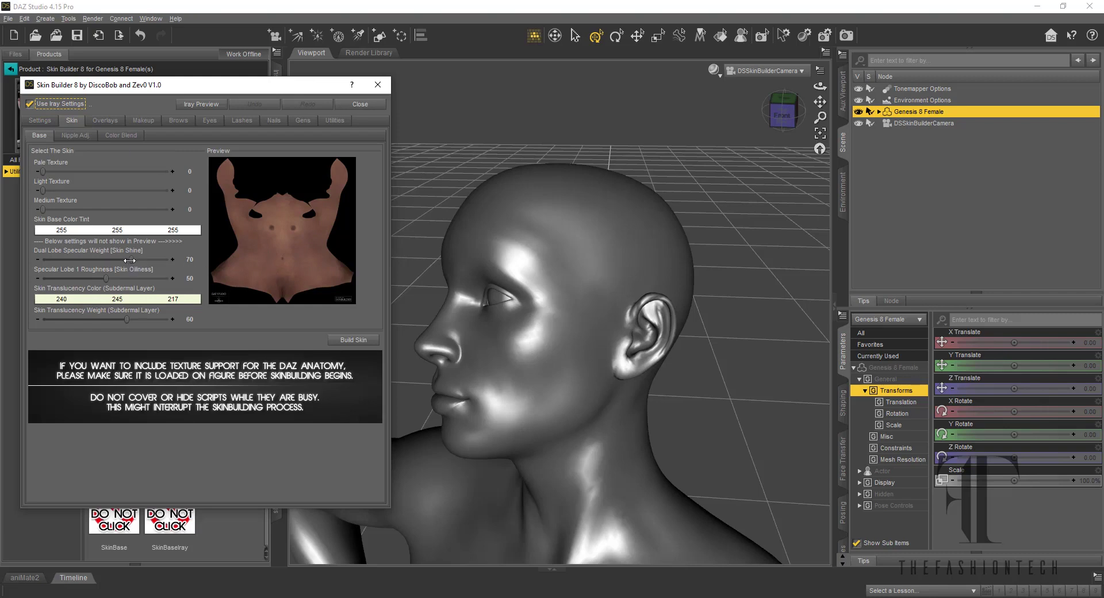
pyautogui.moveTo(128, 259)
pyautogui.mouseDown()
pyautogui.moveTo(96, 258)
pyautogui.moveTo(108, 258)
pyautogui.mouseUp()
pyautogui.moveTo(43, 171); pyautogui.dragTo(118, 171)
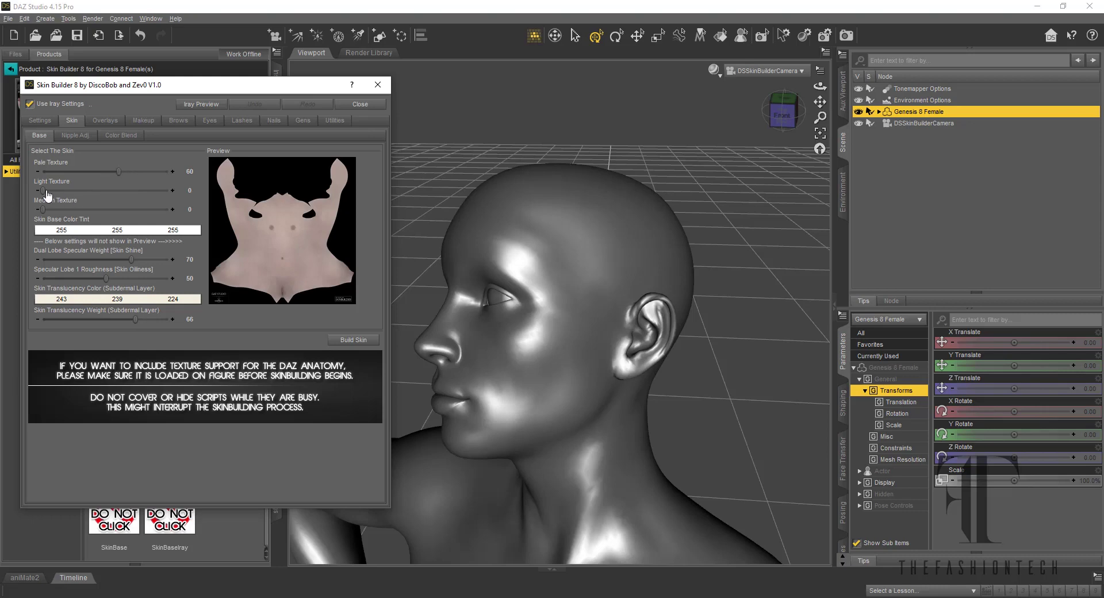
pyautogui.moveTo(45, 191); pyautogui.dragTo(65, 208)
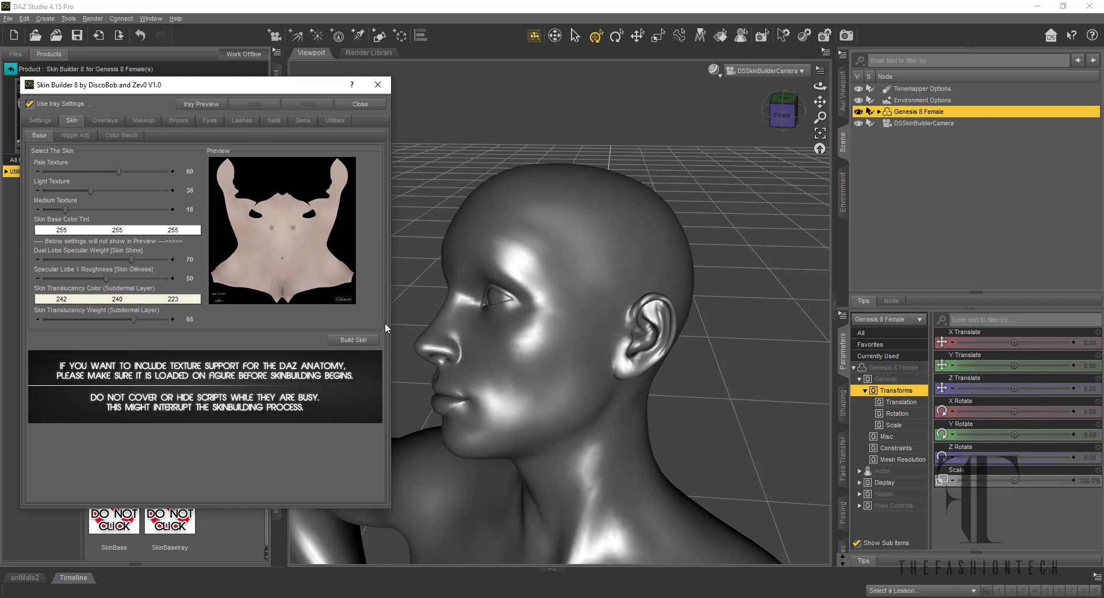
pyautogui.click(353, 340)
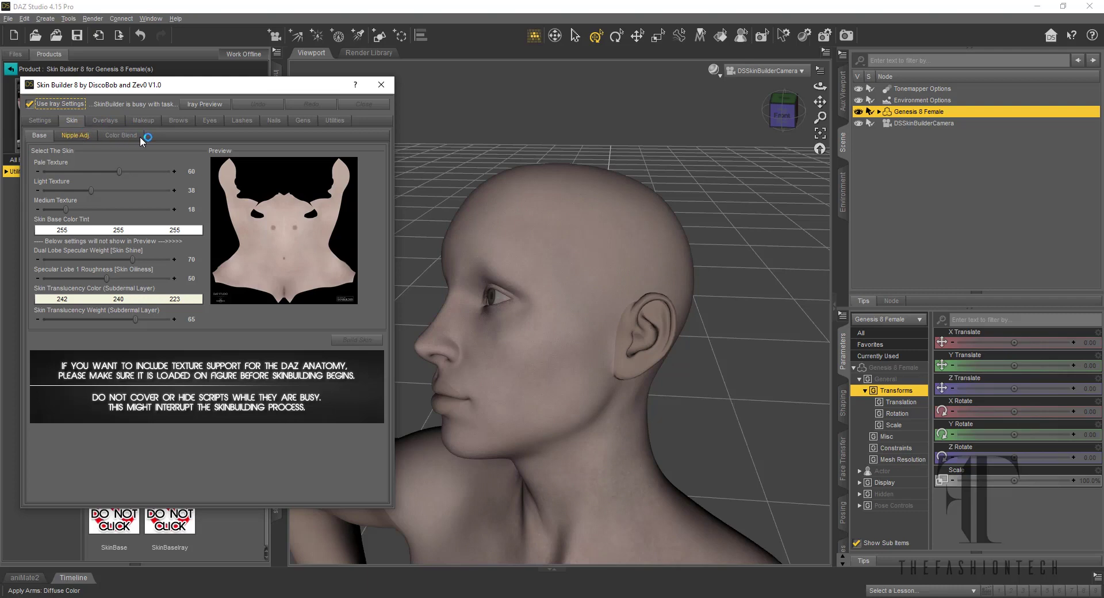
pyautogui.click(110, 137)
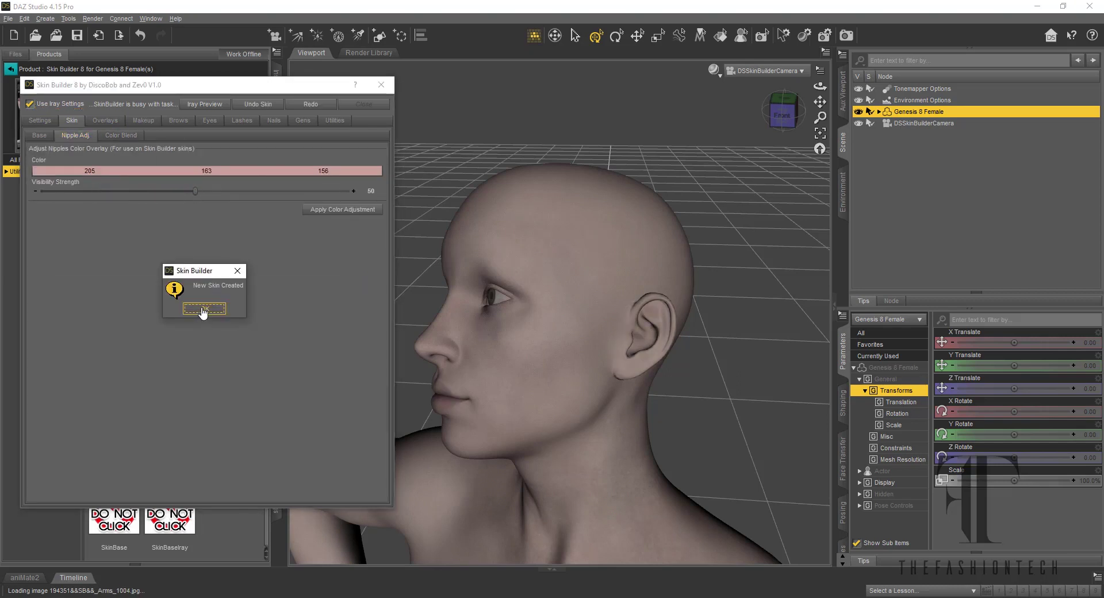
pyautogui.click(203, 310)
# Set the nipple color overlay's visibility strength to 57 and apply the color adjustment.
pyautogui.moveTo(197, 191)
pyautogui.mouseDown()
pyautogui.moveTo(243, 191)
pyautogui.moveTo(216, 192)
pyautogui.mouseUp()
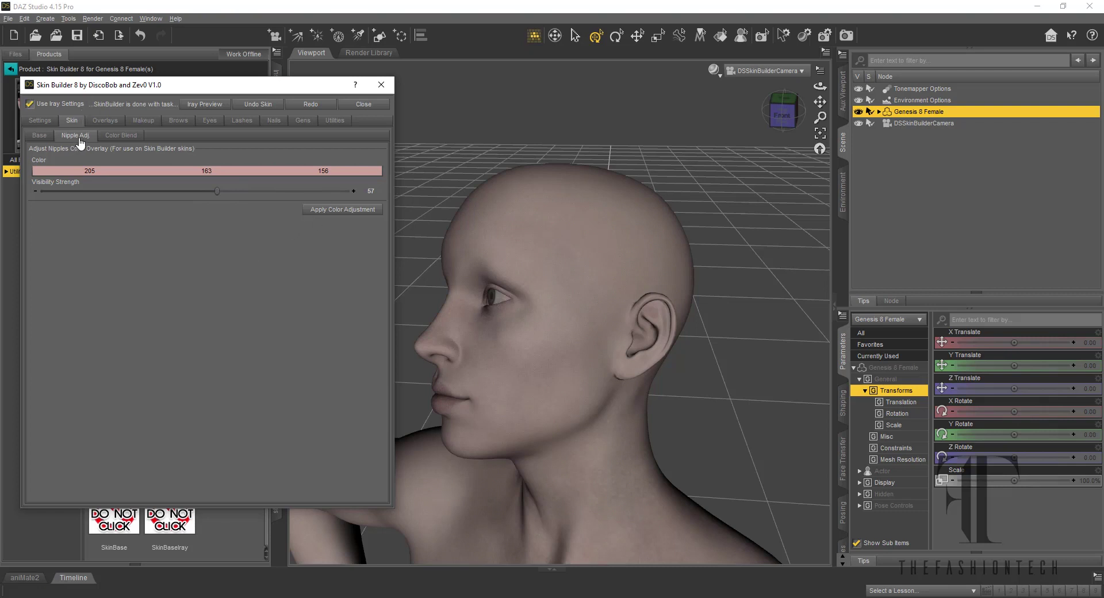
pyautogui.click(328, 212)
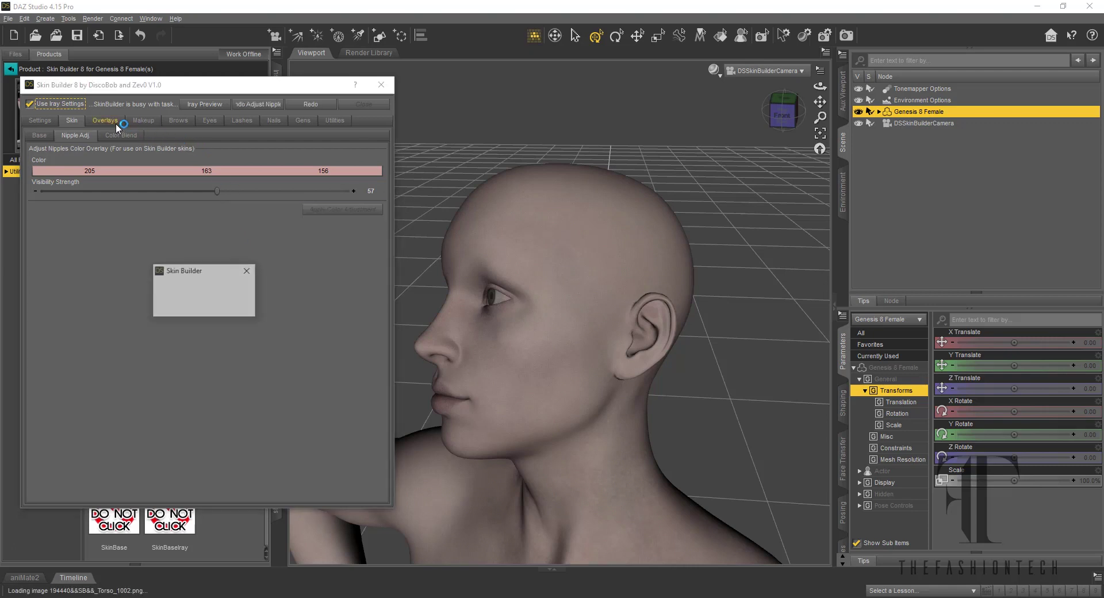
pyautogui.click(196, 305)
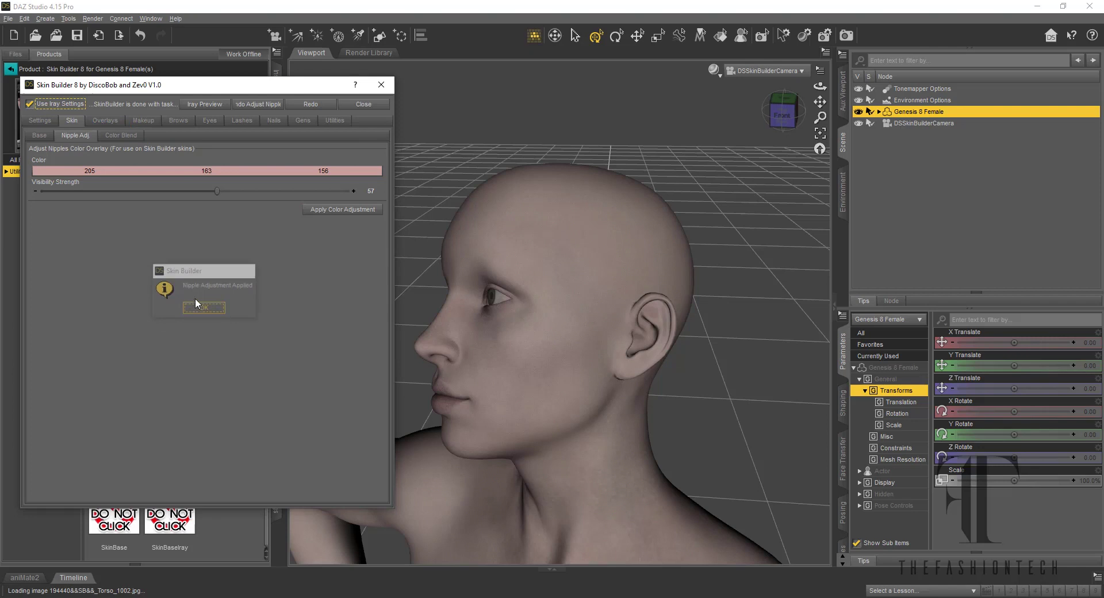
# Apply the LESS head freckles style to the face with the overlay flipped horizontally.
pyautogui.click(111, 124)
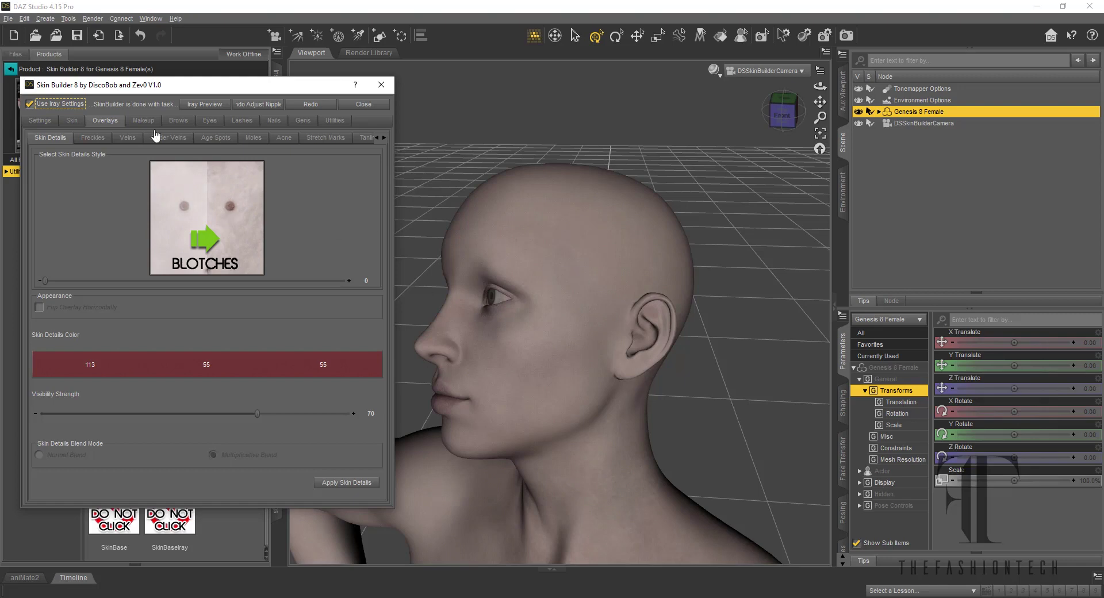
pyautogui.click(94, 140)
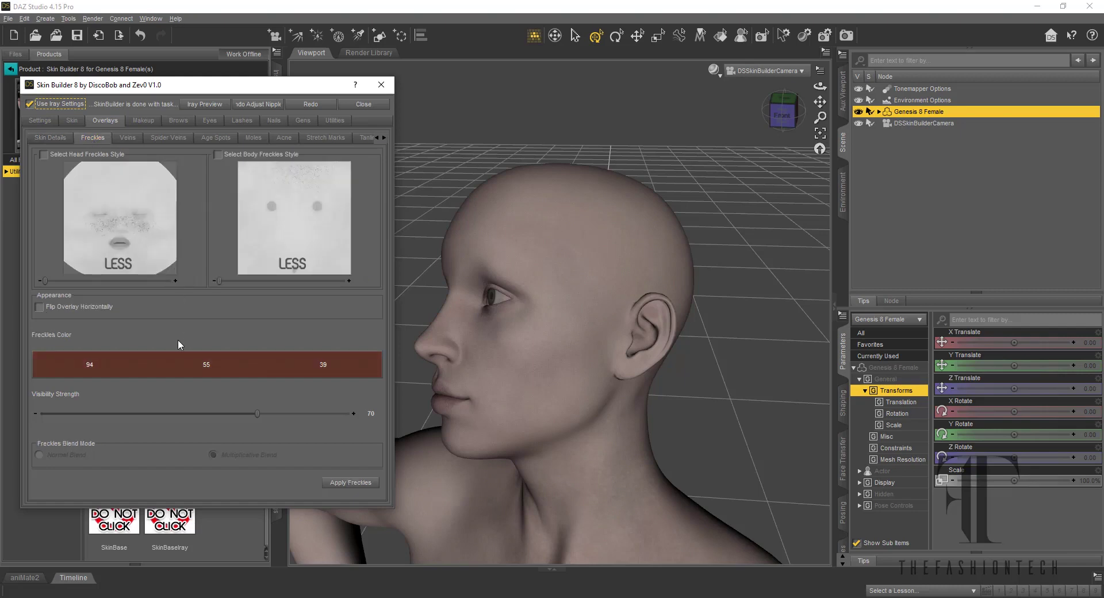
pyautogui.click(39, 308)
pyautogui.click(345, 484)
pyautogui.click(202, 311)
pyautogui.click(42, 154)
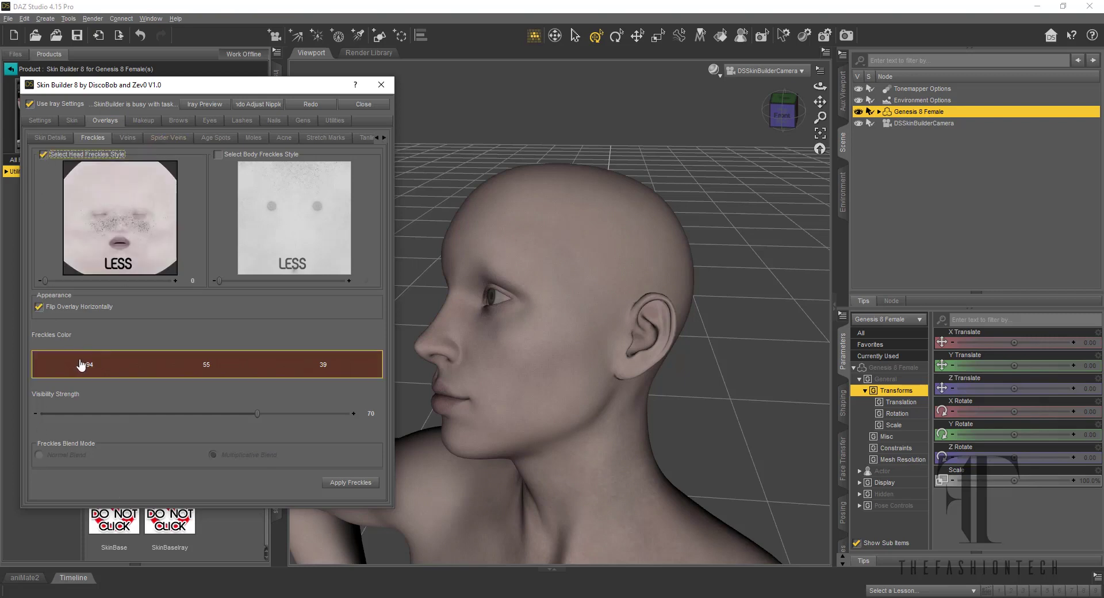
pyautogui.click(348, 483)
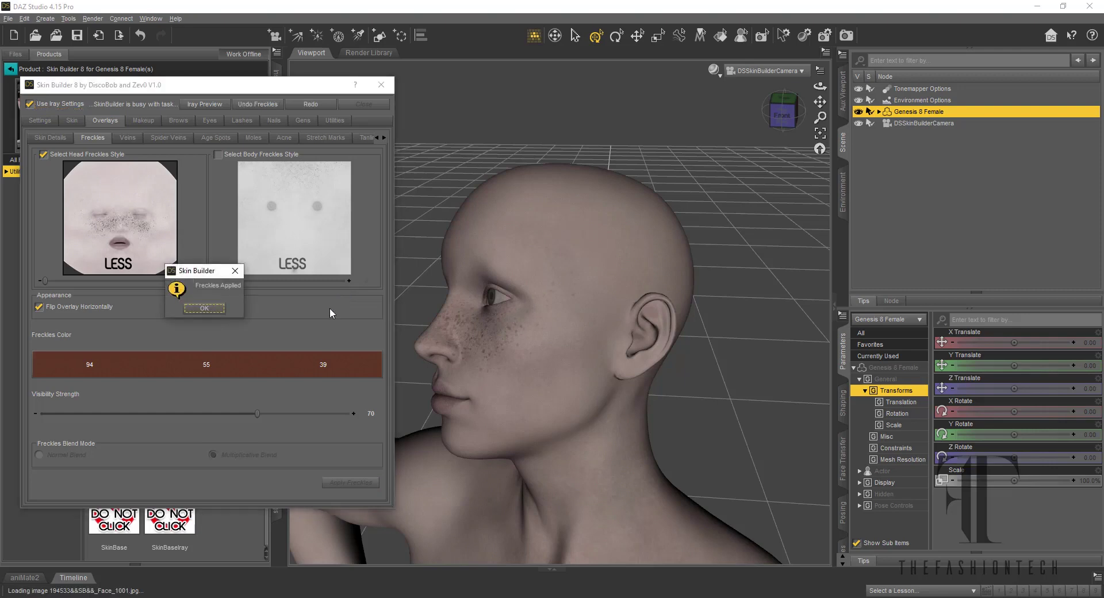
pyautogui.click(212, 311)
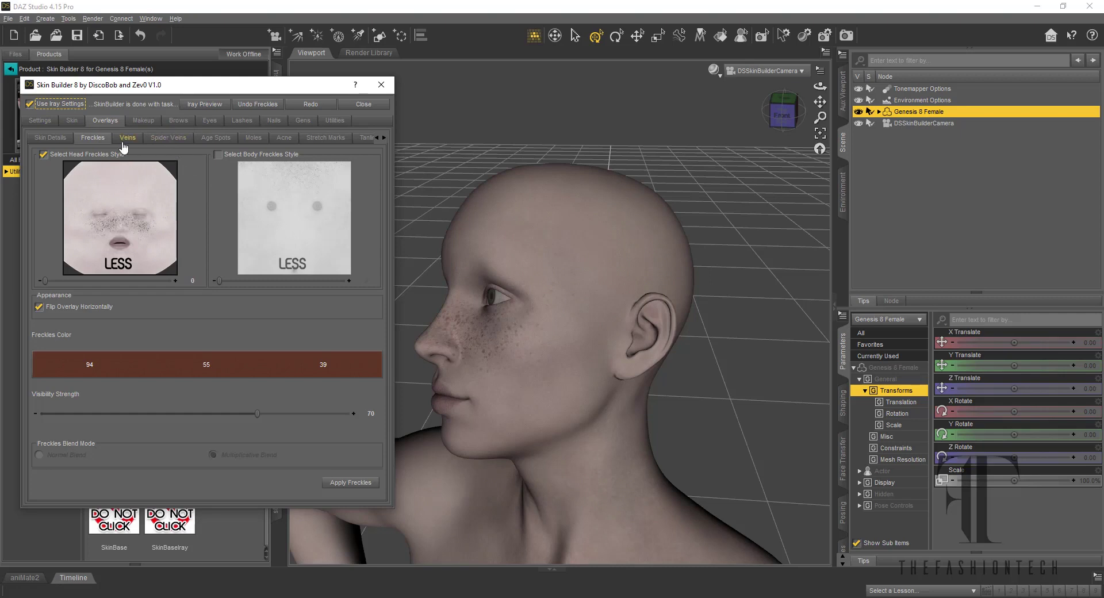
# Try to apply eyelash style 1 to the figure.
pyautogui.click(235, 123)
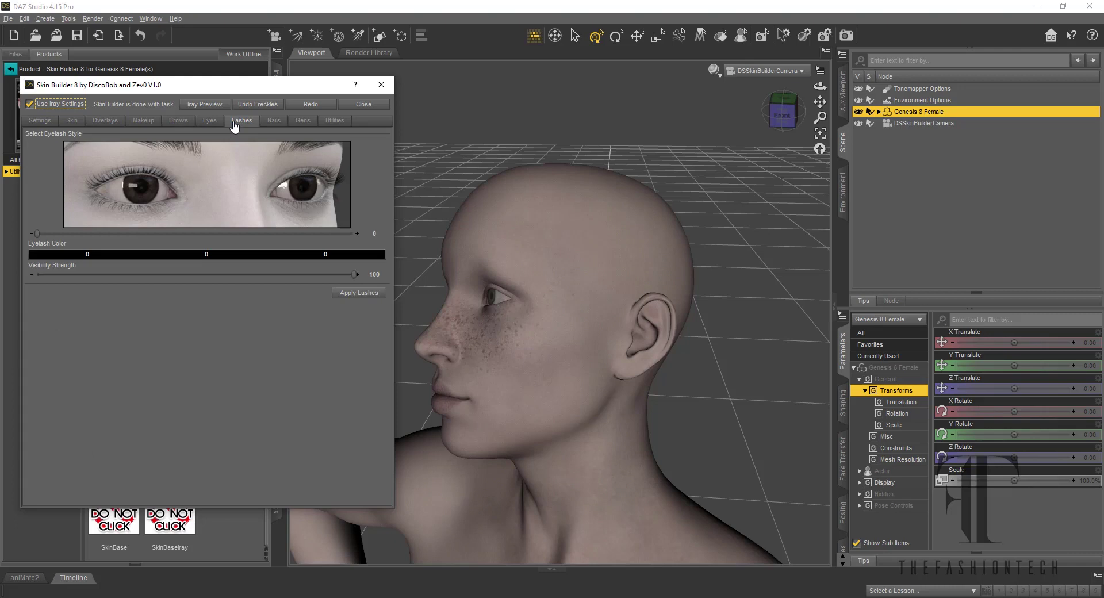
pyautogui.click(357, 234)
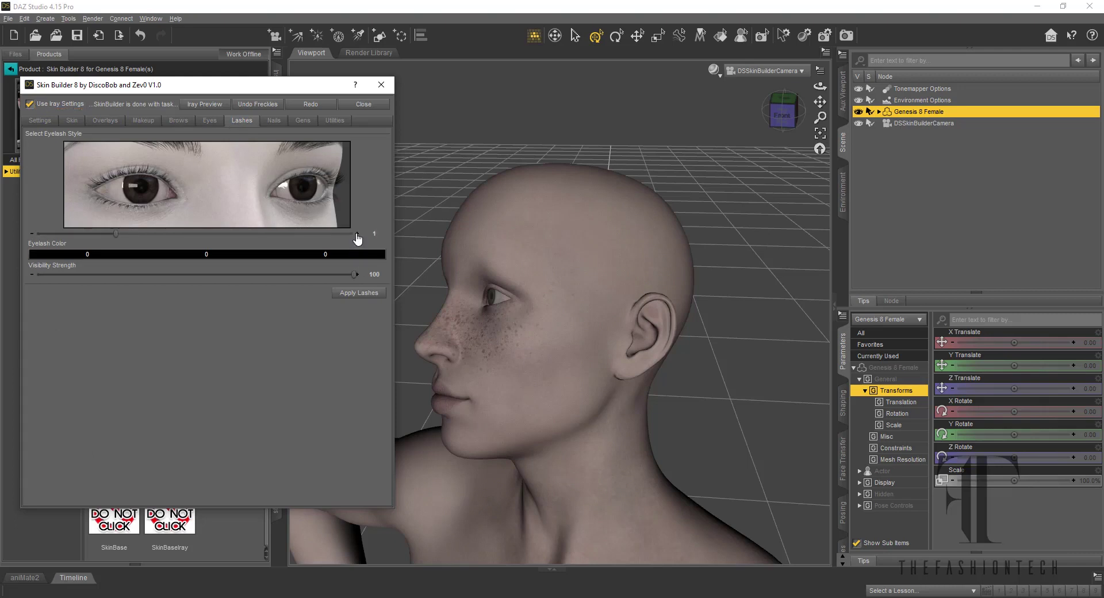
pyautogui.click(358, 293)
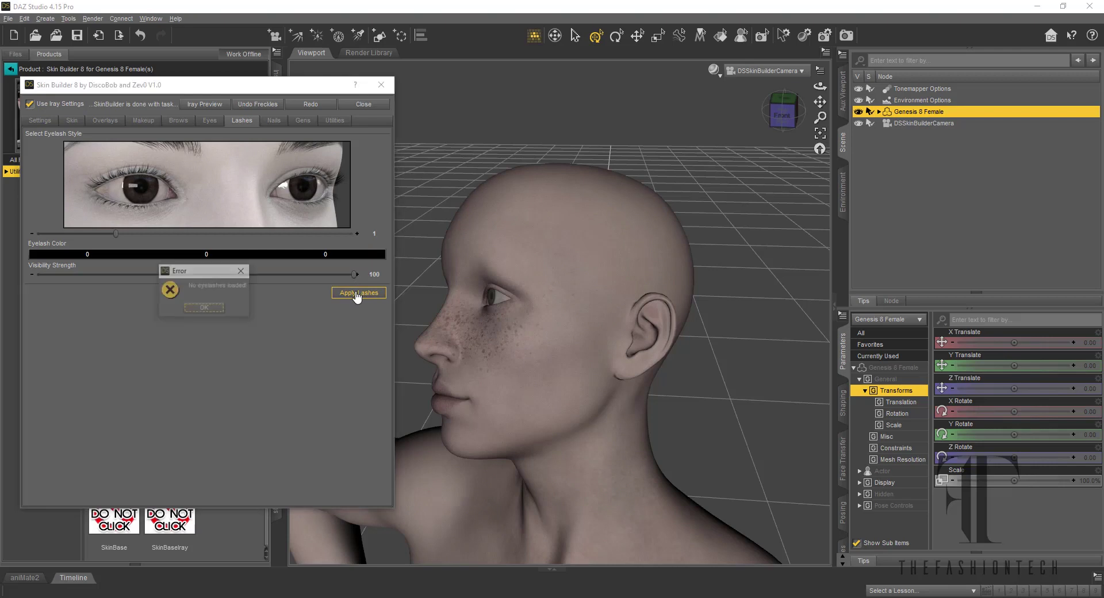
pyautogui.click(204, 308)
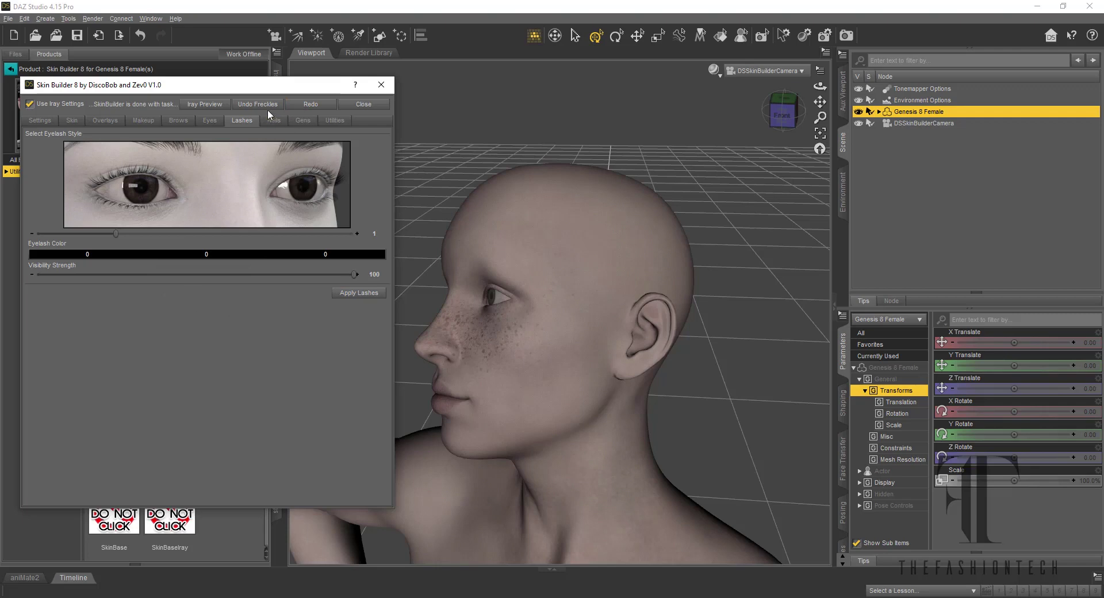
# Preview the freckled skin in Iray and return to the texture shaded view.
pyautogui.click(205, 104)
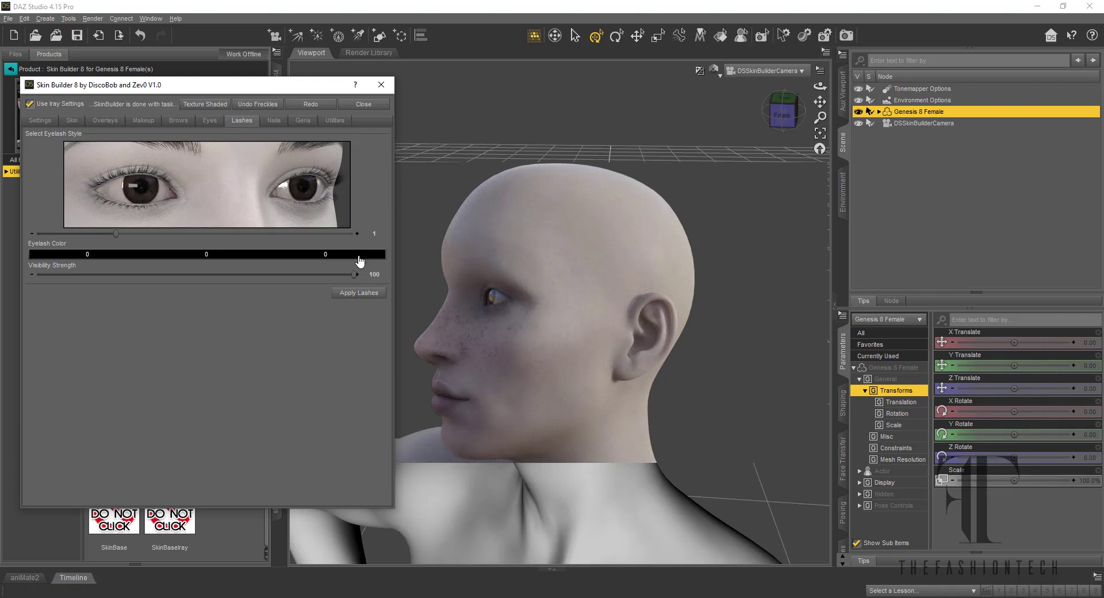
pyautogui.click(210, 106)
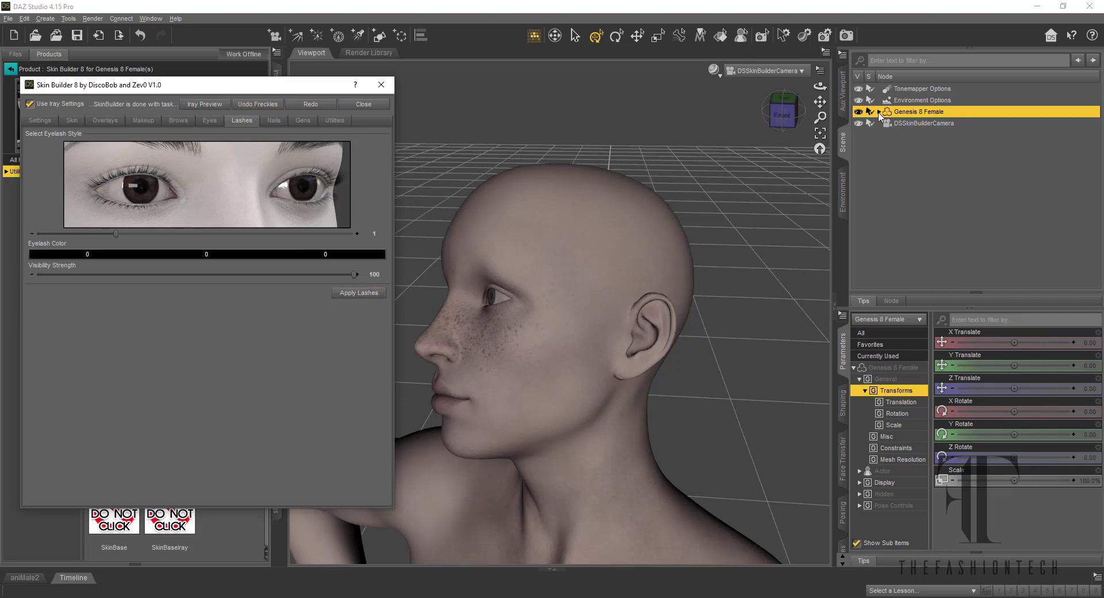
# Set the real eyes' iris color to brown (128, 64, 0), apply the eyes and close Skin Builder.
pyautogui.click(210, 121)
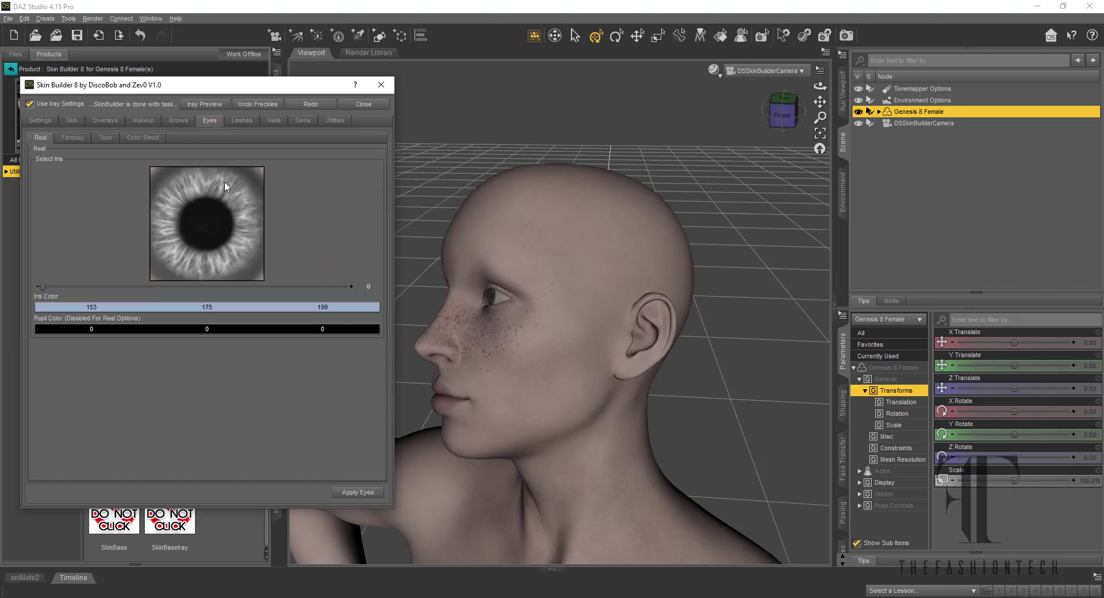
pyautogui.click(241, 307)
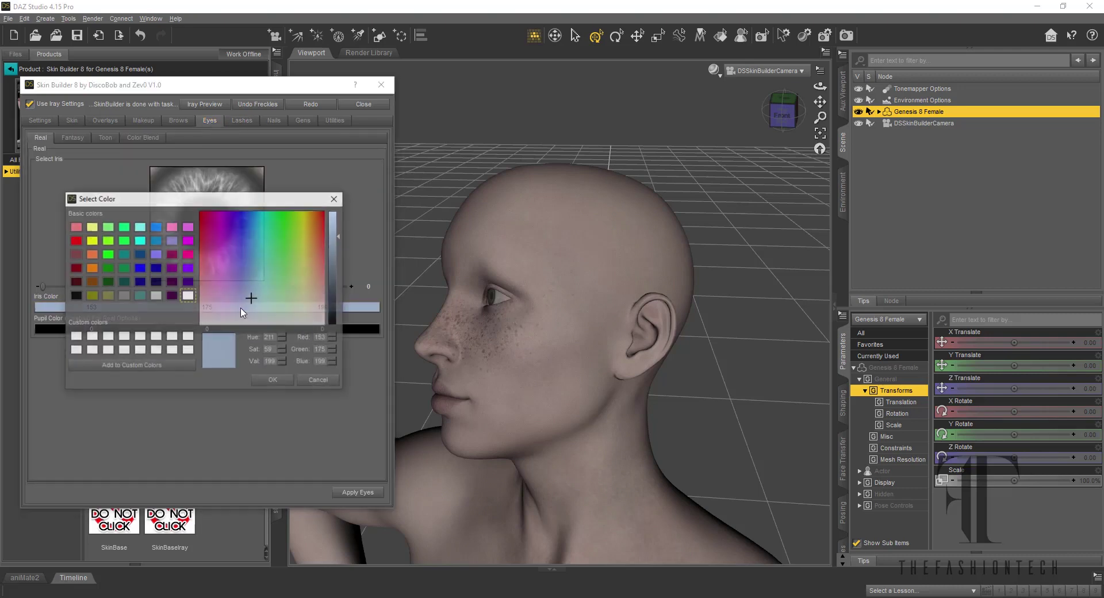
pyautogui.click(90, 281)
pyautogui.click(273, 381)
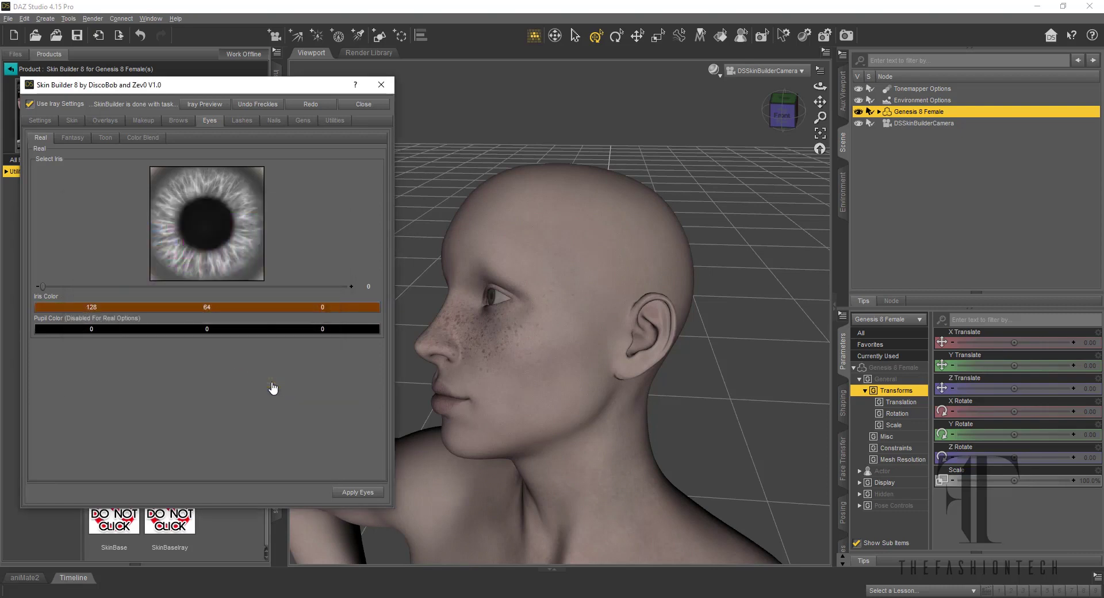
pyautogui.click(358, 493)
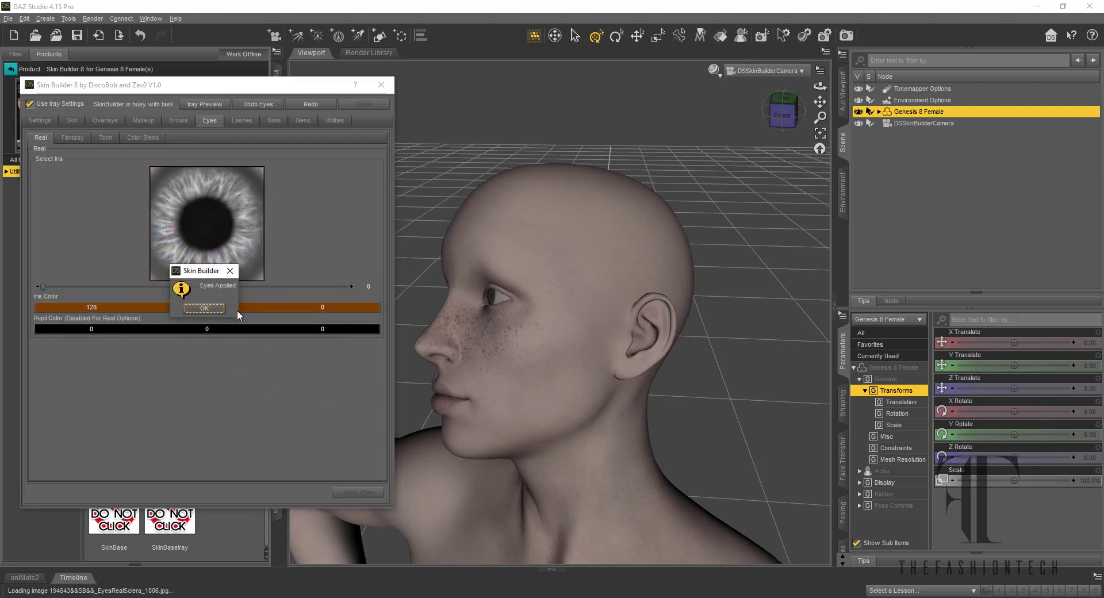
pyautogui.click(204, 308)
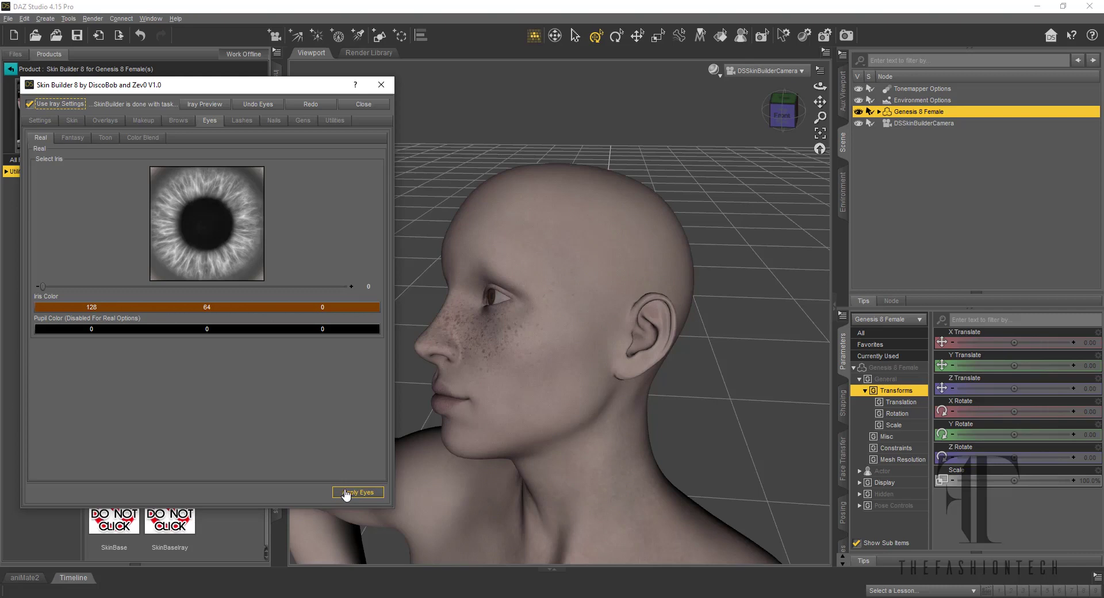
pyautogui.click(376, 107)
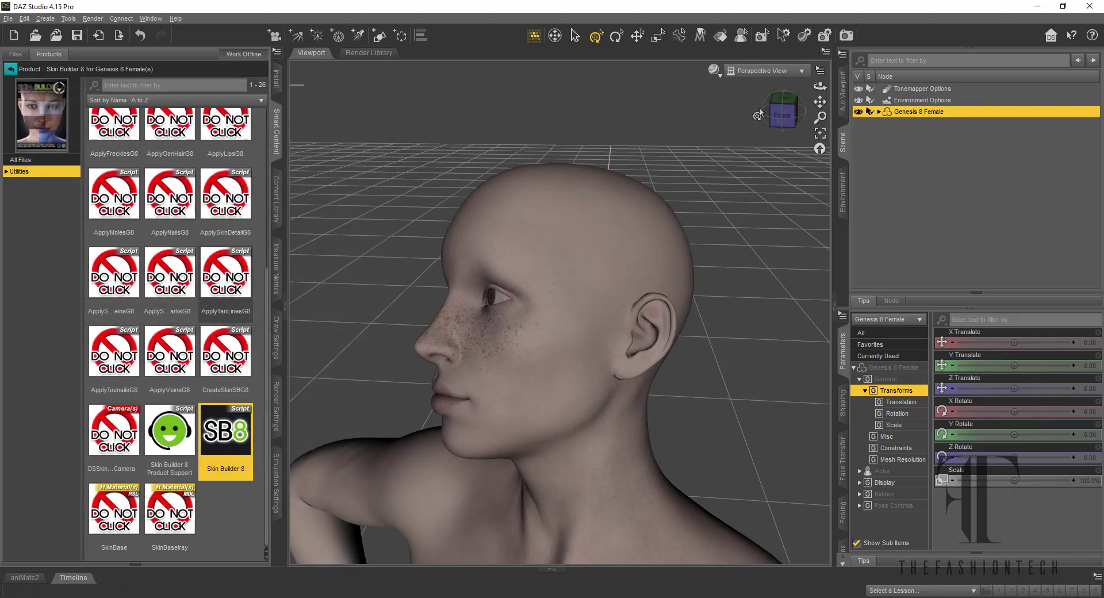
# Switch the viewport to NVIDIA Iray and inspect the face's skin, freckles and eyes from the front and side.
pyautogui.moveTo(782, 113); pyautogui.dragTo(826, 102)
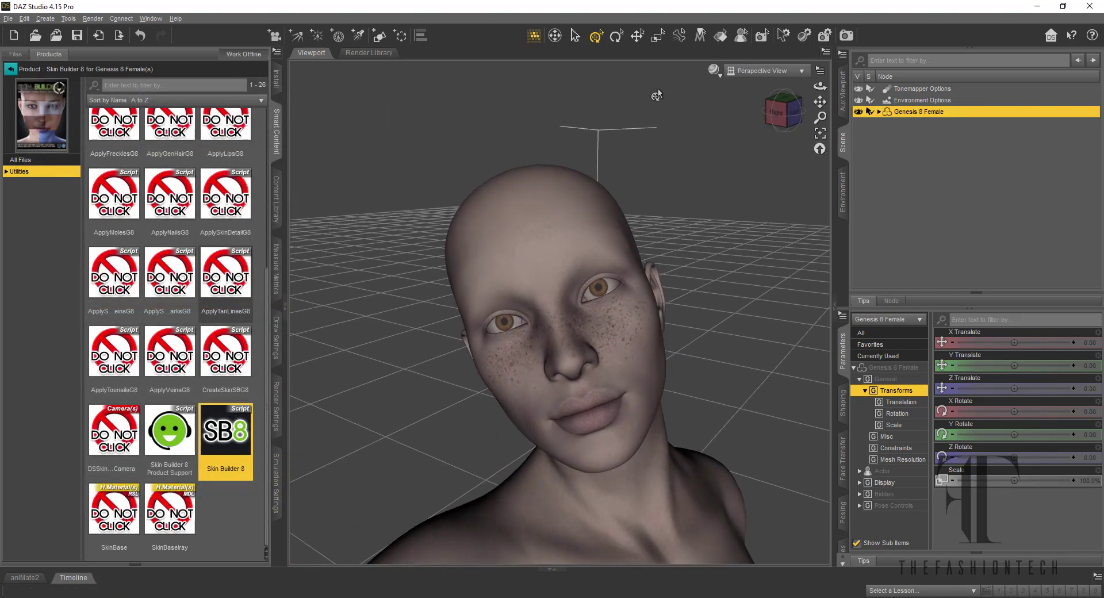
pyautogui.click(713, 69)
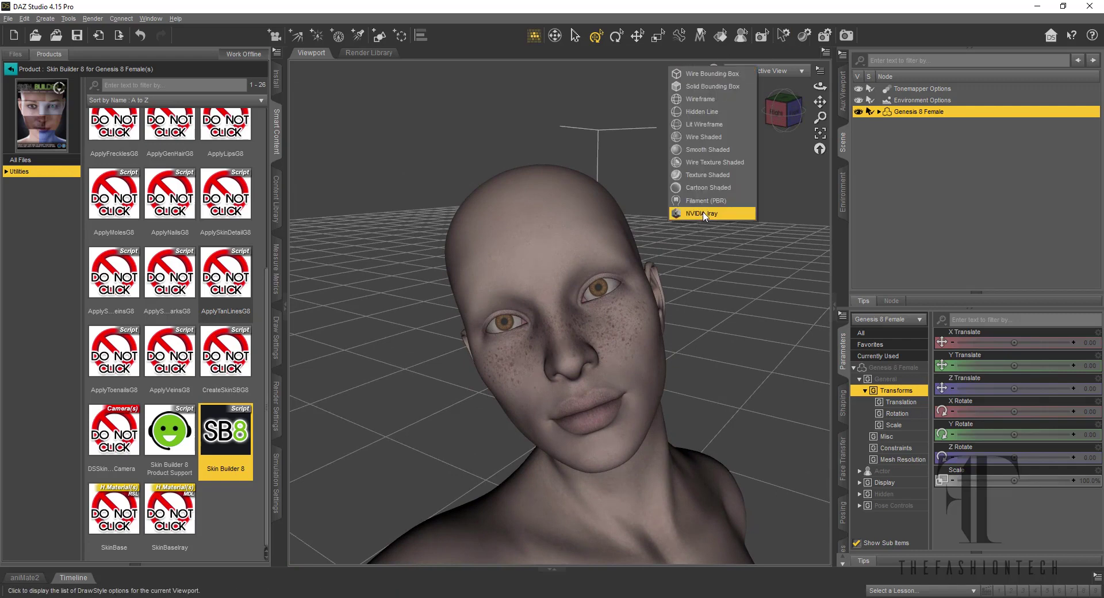
pyautogui.click(703, 213)
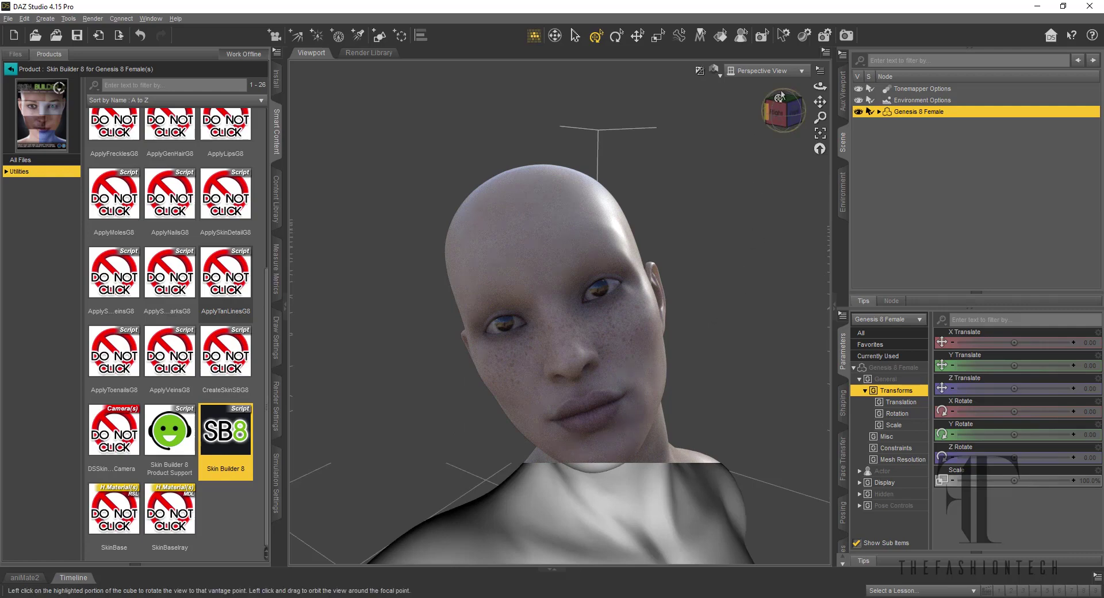
pyautogui.moveTo(820, 102); pyautogui.dragTo(802, 62)
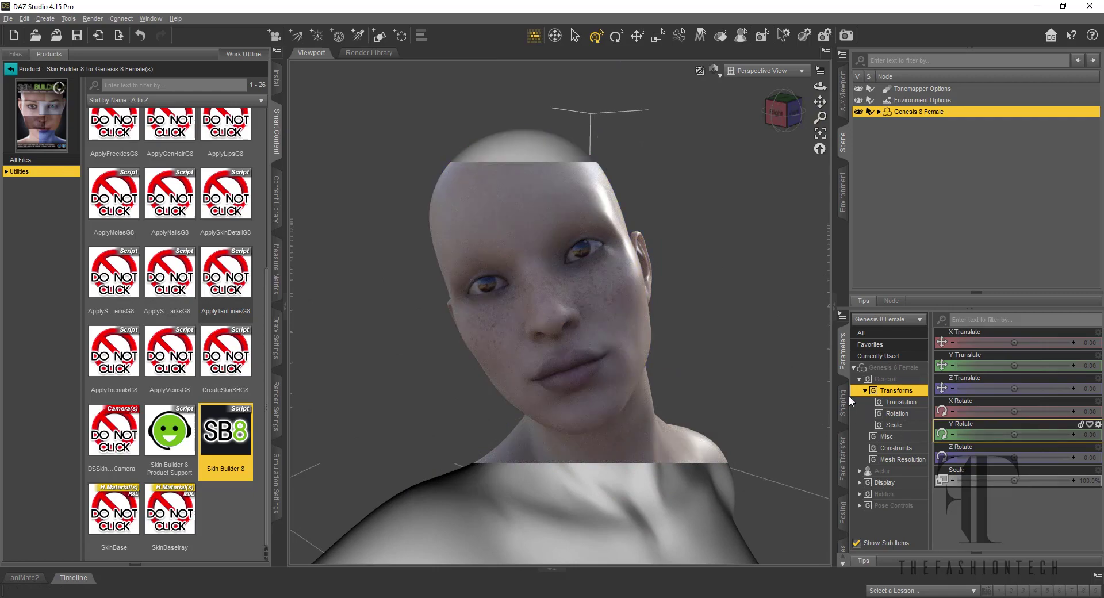
pyautogui.click(776, 113)
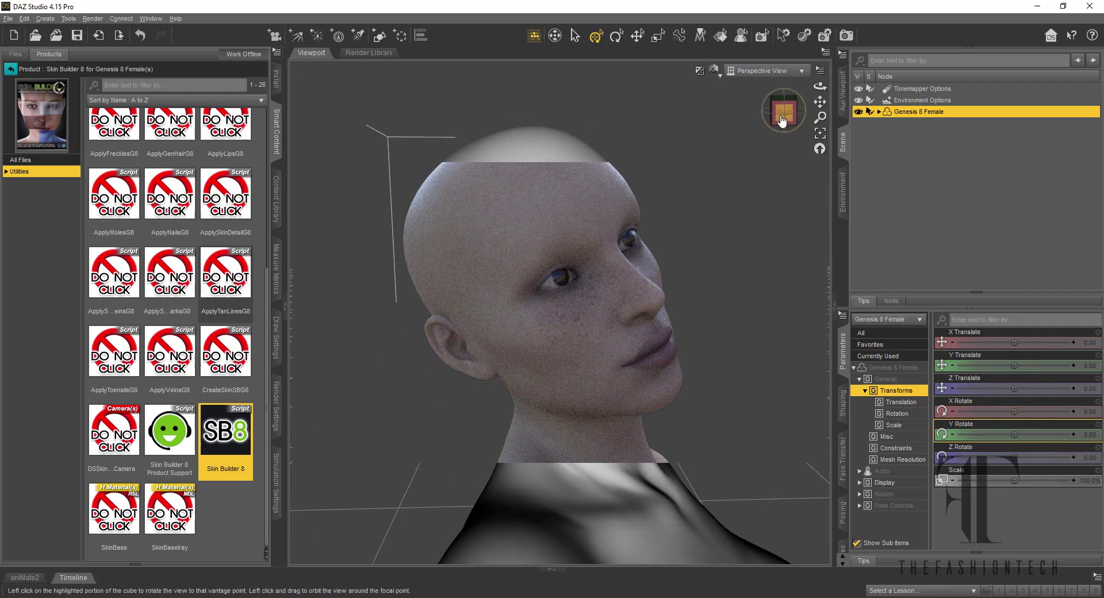
pyautogui.moveTo(782, 115); pyautogui.dragTo(741, 116)
# With the Genesis 8 Female selected, open the anatomy items of the Beautiful Brows for Genesis 8 Female(s) product.
pyautogui.click(1009, 153)
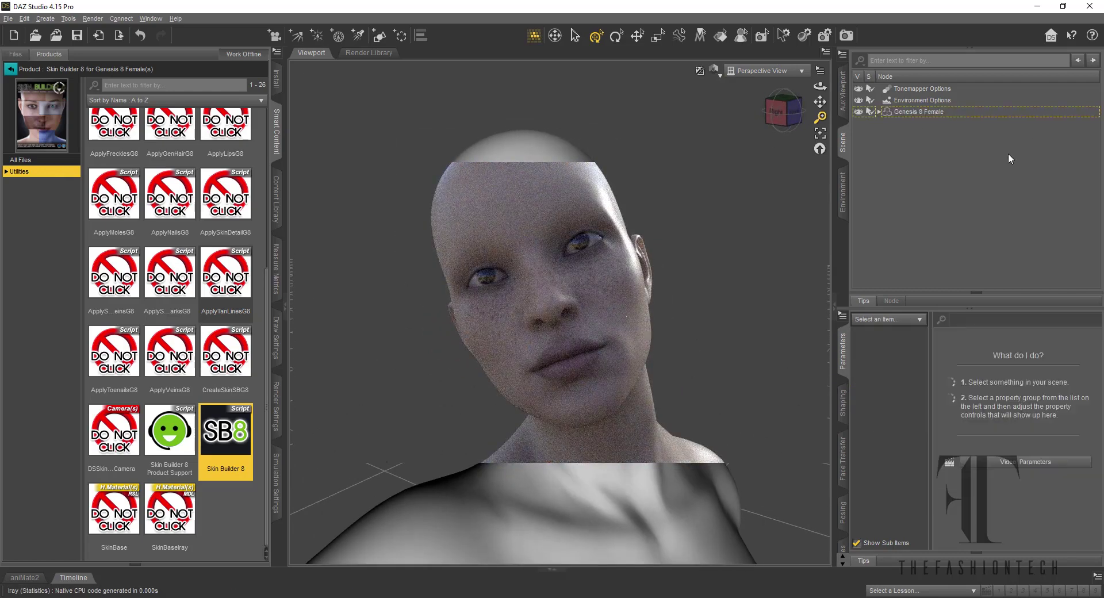
pyautogui.click(946, 113)
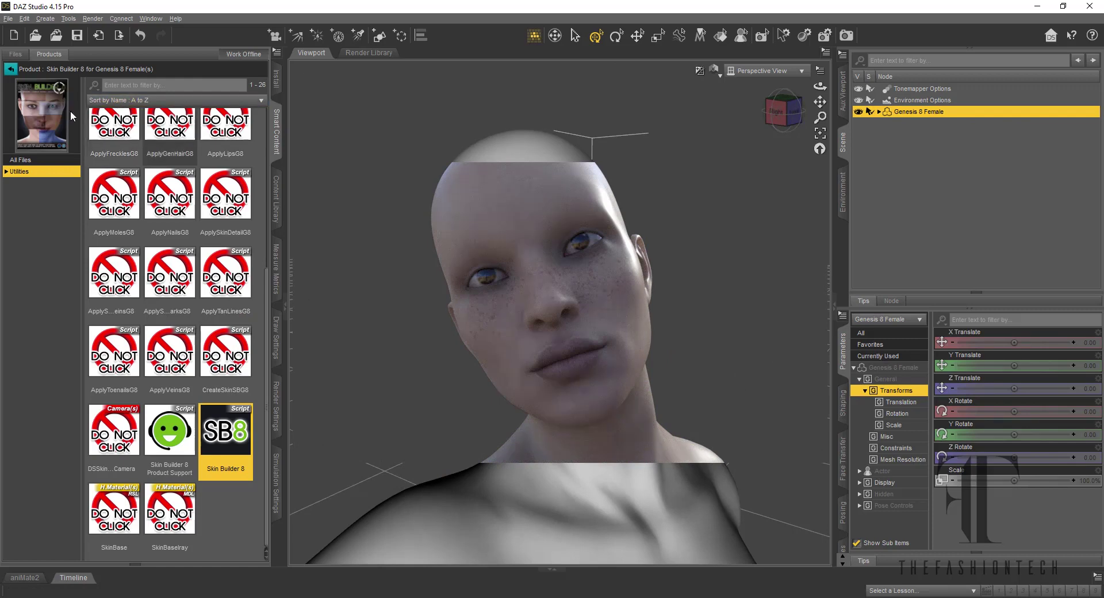
pyautogui.click(11, 68)
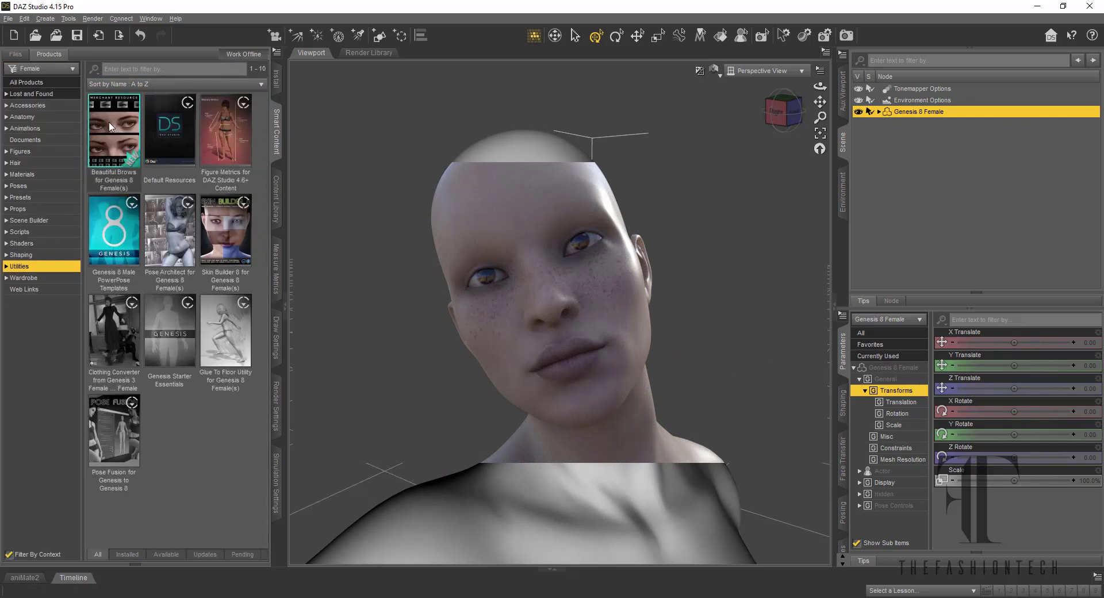
pyautogui.moveTo(111, 129)
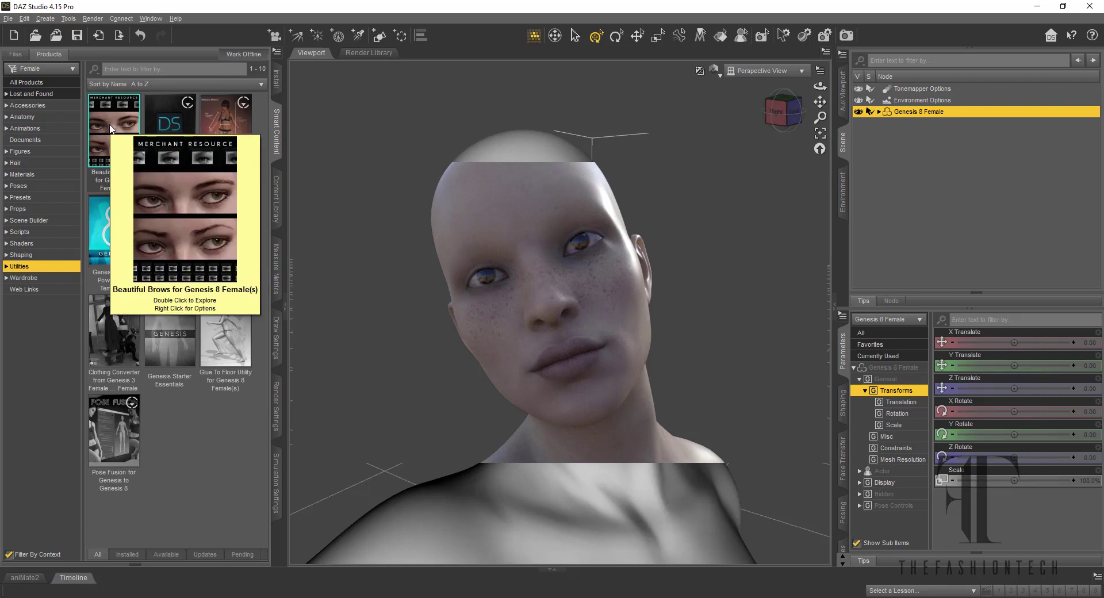
pyautogui.click(111, 129)
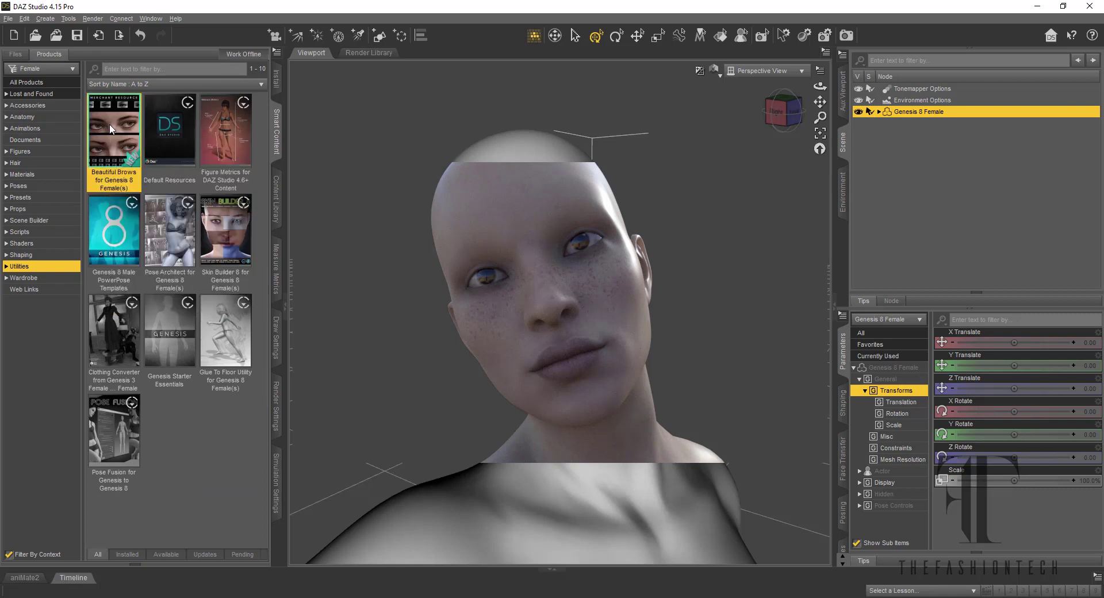
pyautogui.doubleClick(111, 129)
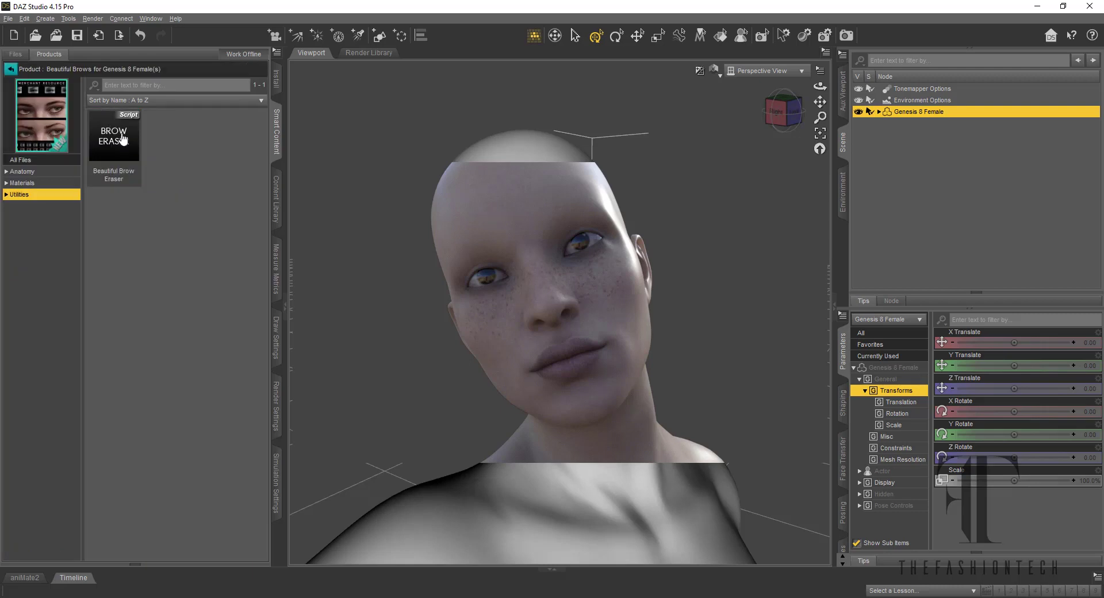
pyautogui.click(66, 183)
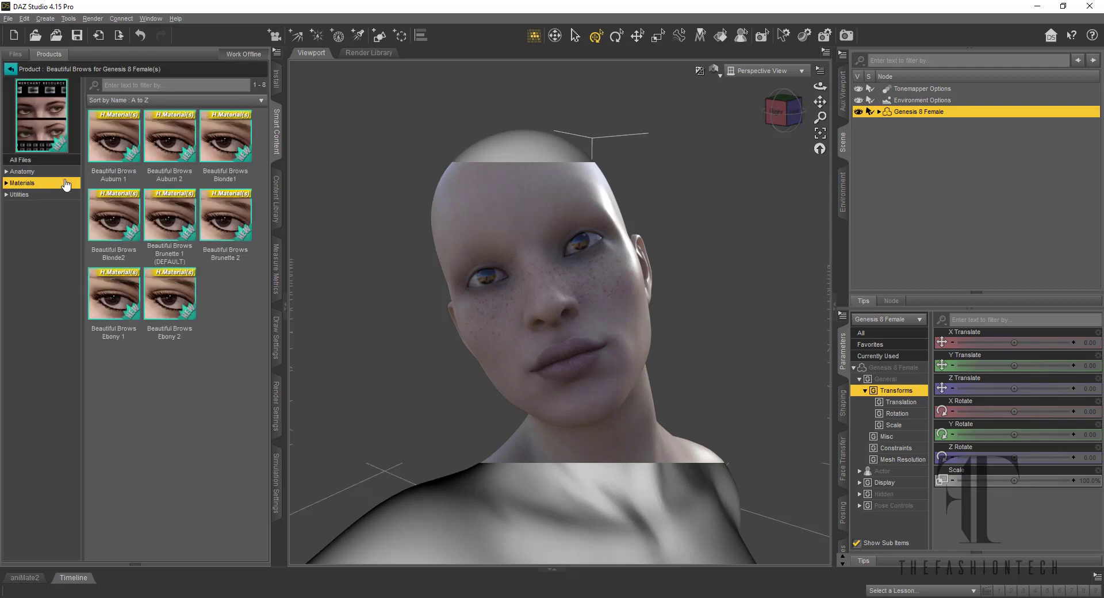
pyautogui.click(64, 172)
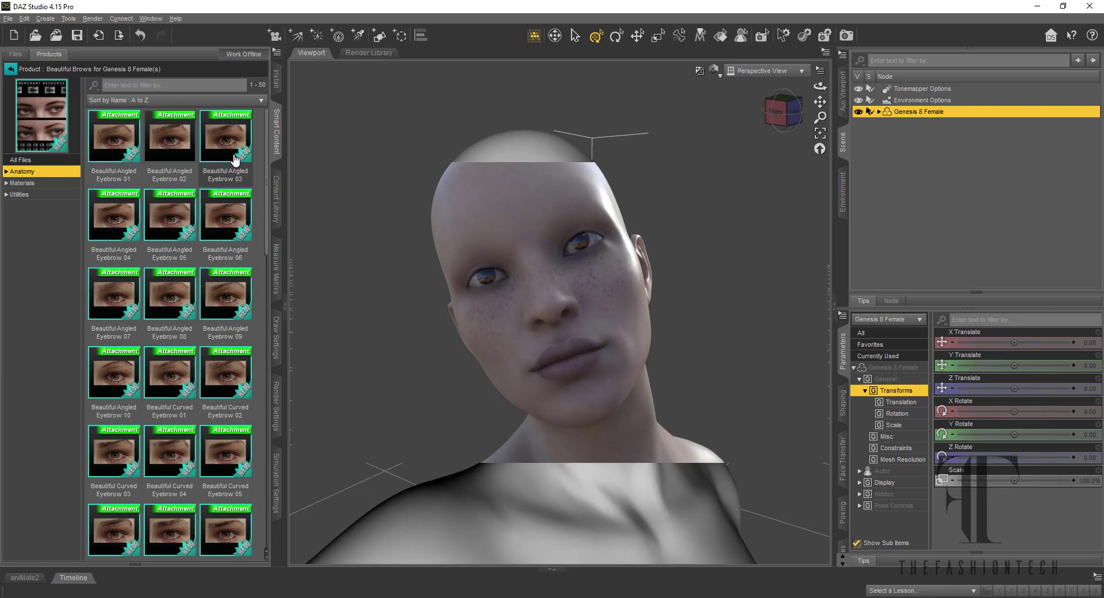
# Try Beautiful Straight Eyebrow 10 on the figure and undo it.
pyautogui.scroll(-10, 152, 345)
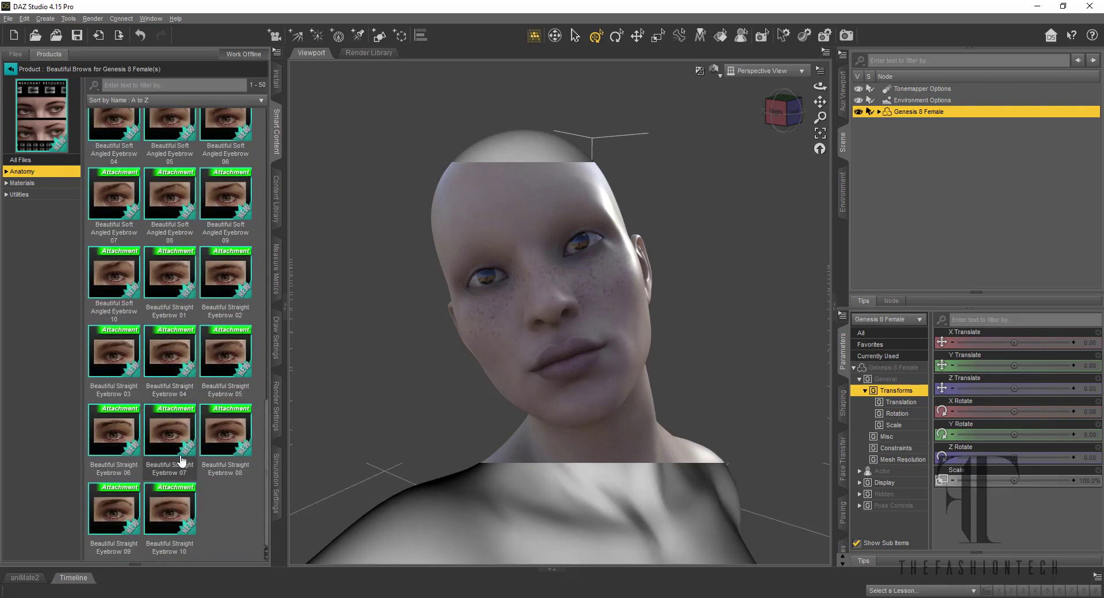
pyautogui.doubleClick(183, 510)
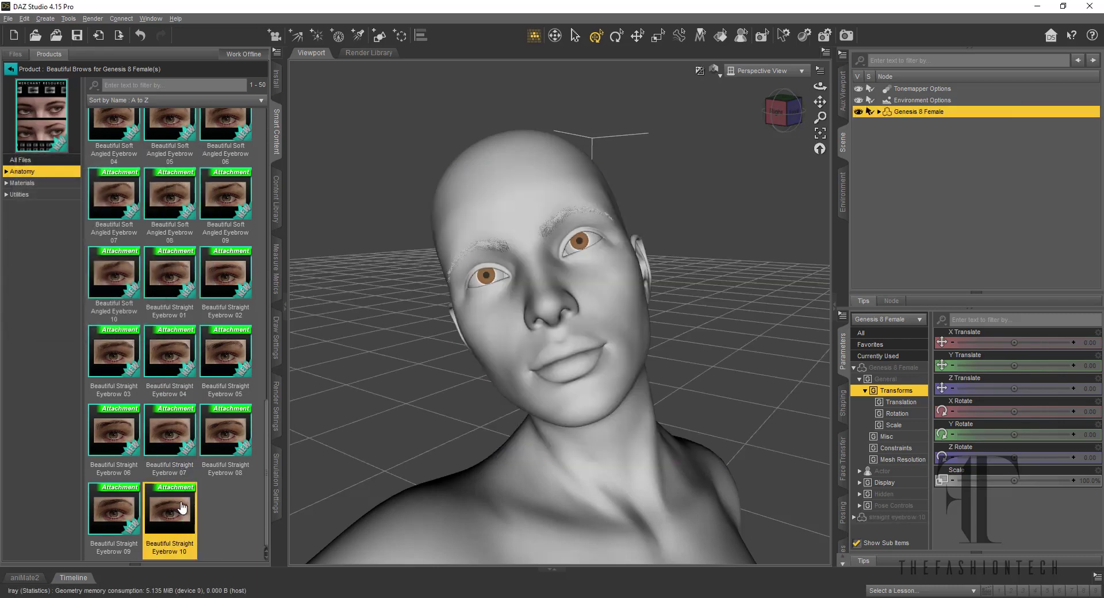
pyautogui.moveTo(182, 510)
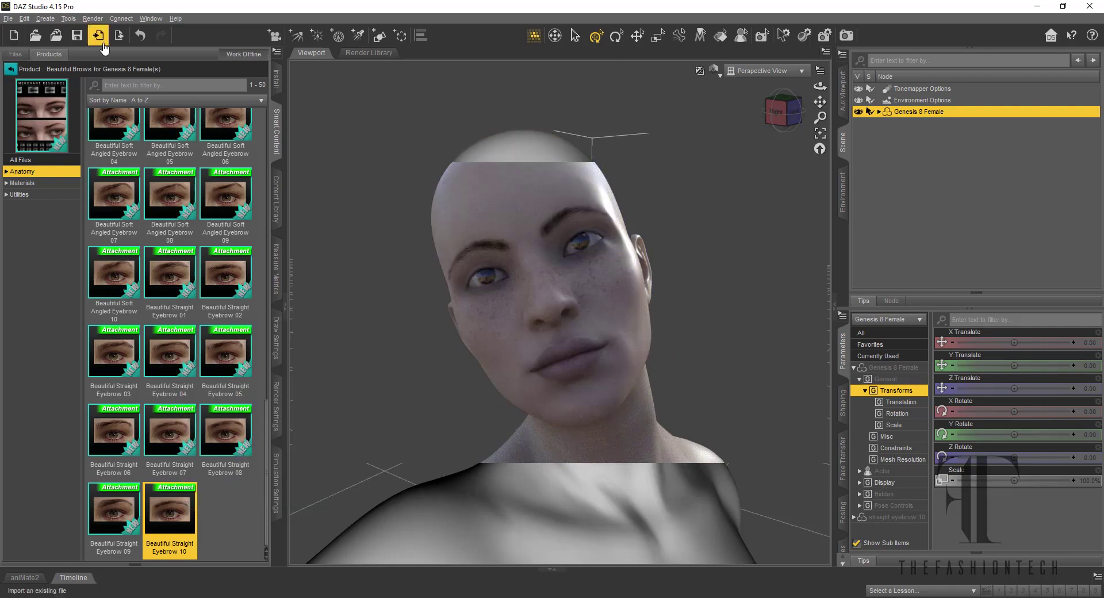
pyautogui.click(140, 35)
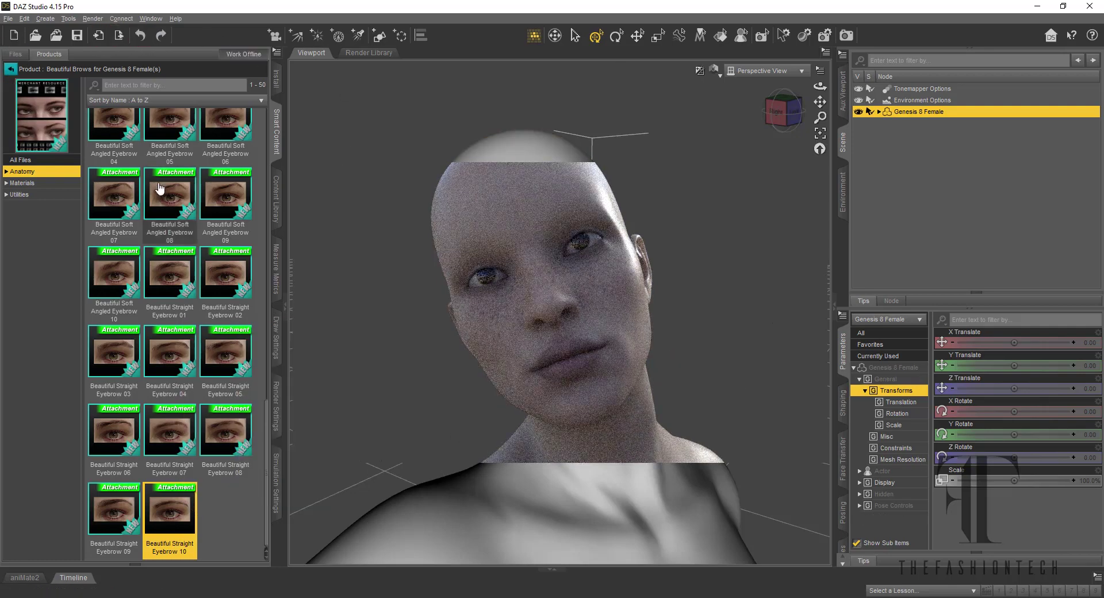
# Attach Beautiful Soft Angled Eyebrow 09 to the figure and return to the product list.
pyautogui.doubleClick(223, 196)
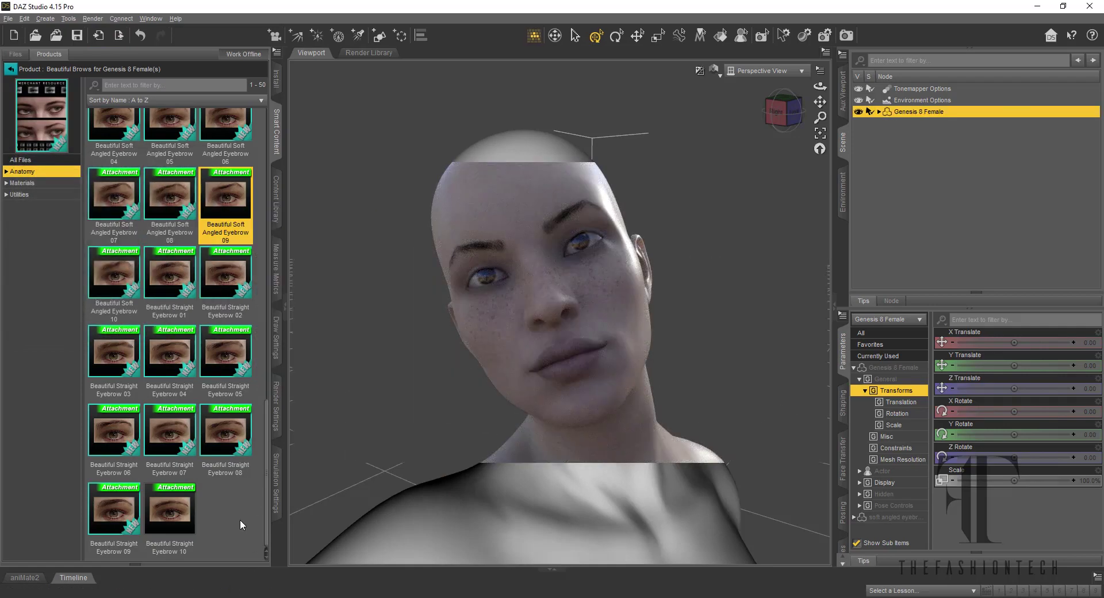
pyautogui.click(11, 68)
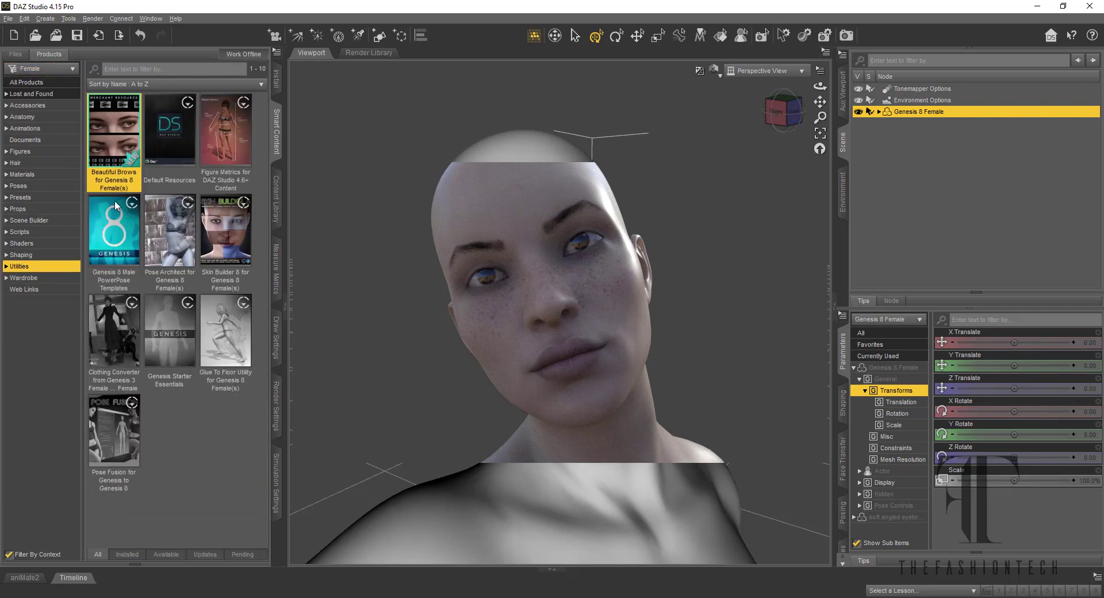
# Attach the Genesis 8 Female Eyelashes from the Genesis 8 Male PowerPose Templates product and check the face from the side.
pyautogui.click(52, 153)
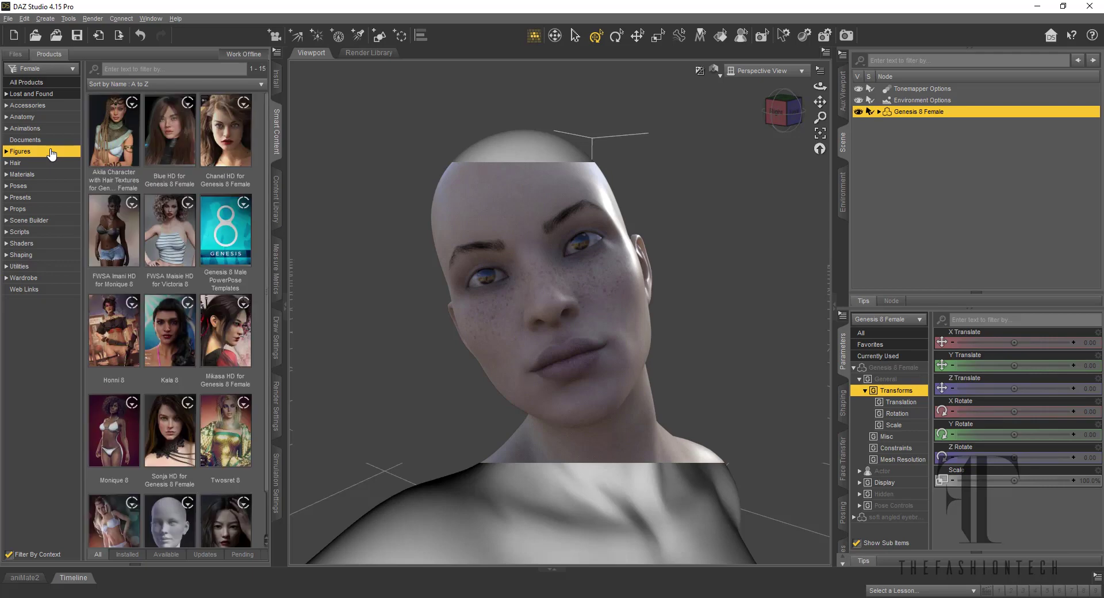
pyautogui.click(240, 220)
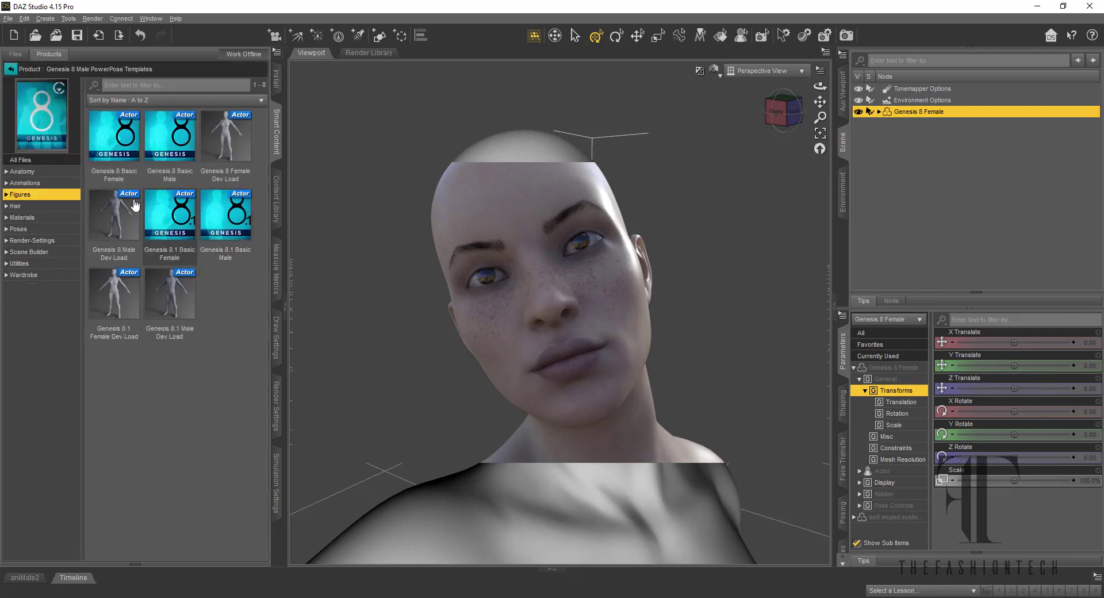
pyautogui.click(41, 207)
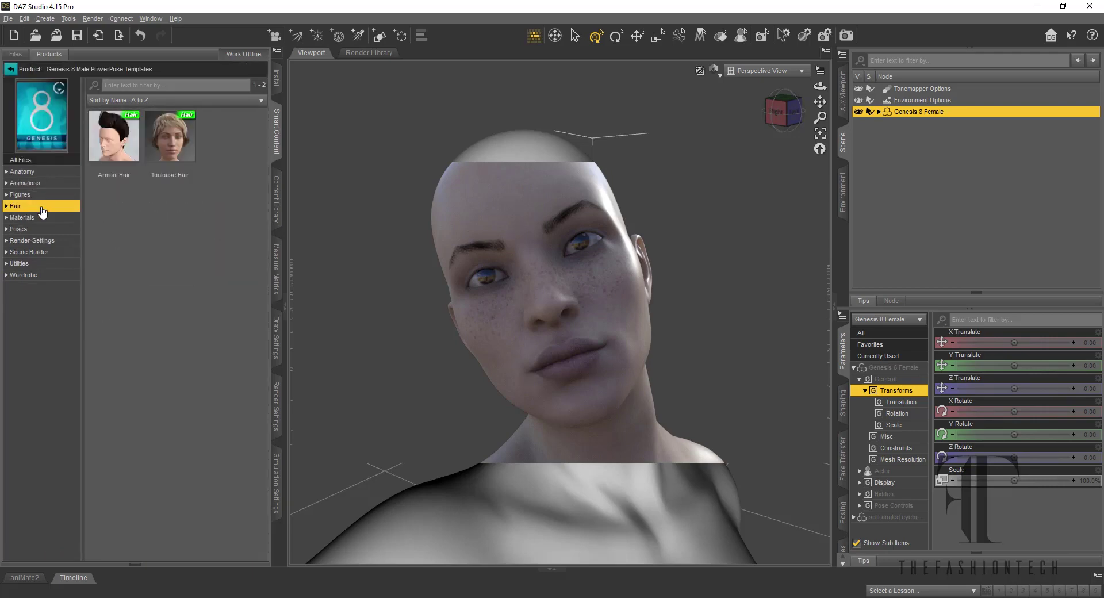
pyautogui.click(46, 185)
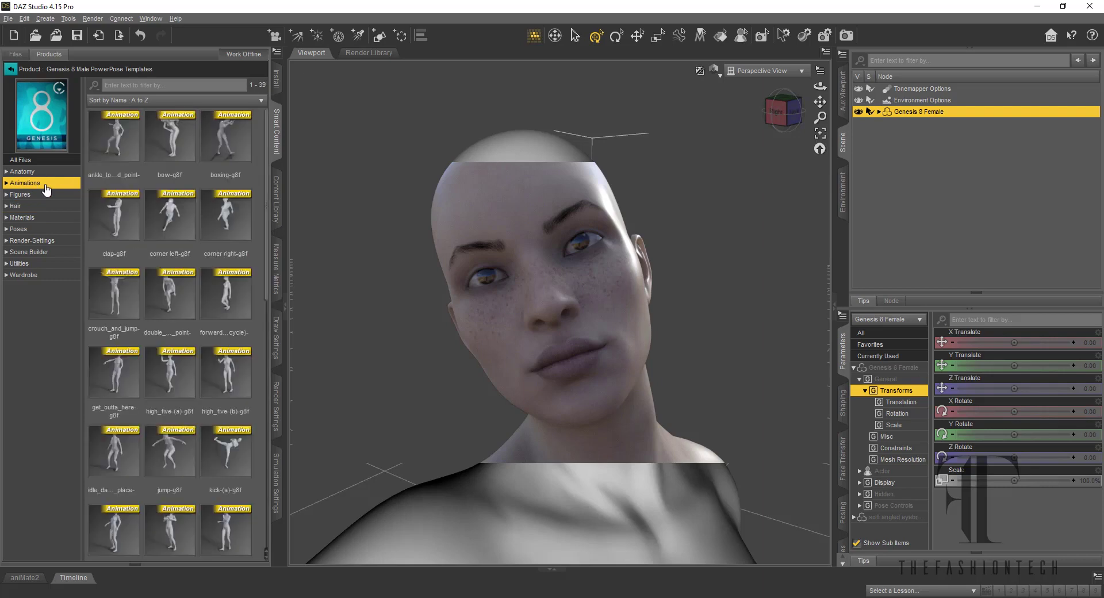
pyautogui.click(46, 196)
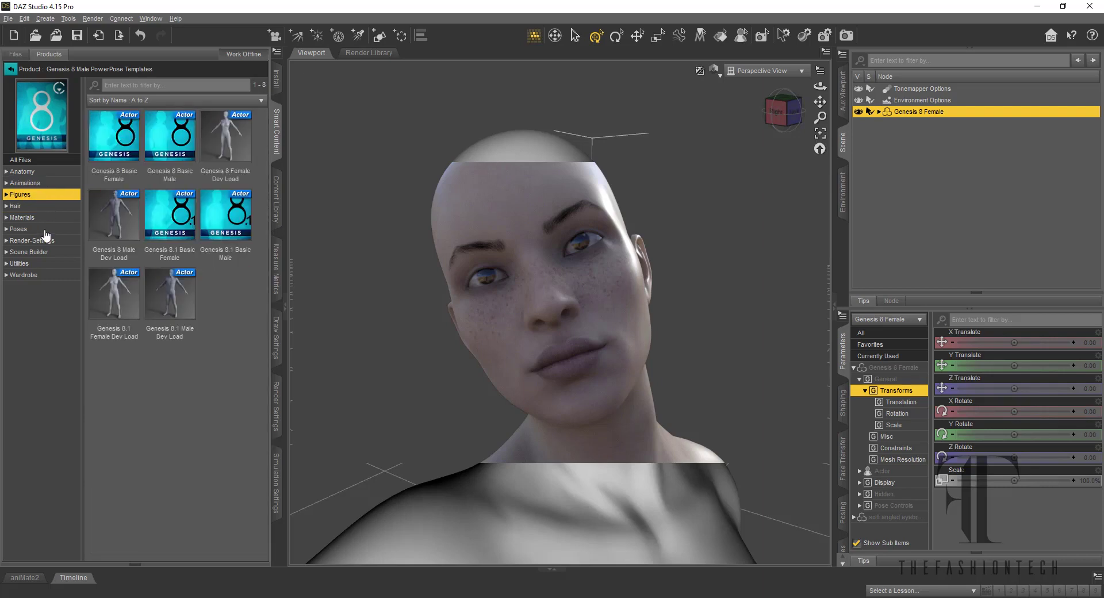
pyautogui.click(46, 230)
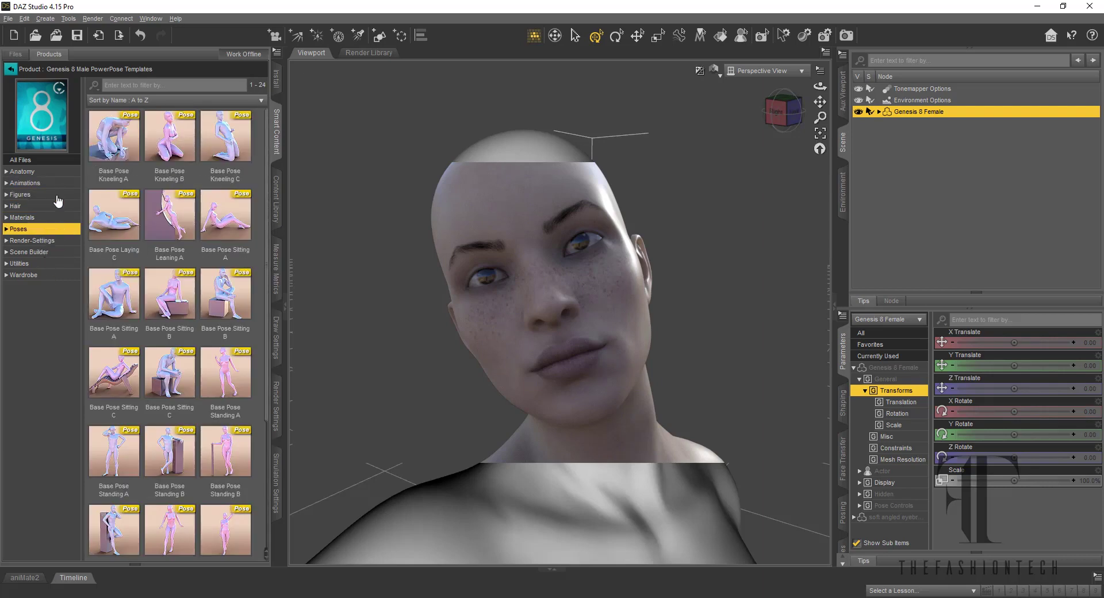
pyautogui.click(53, 173)
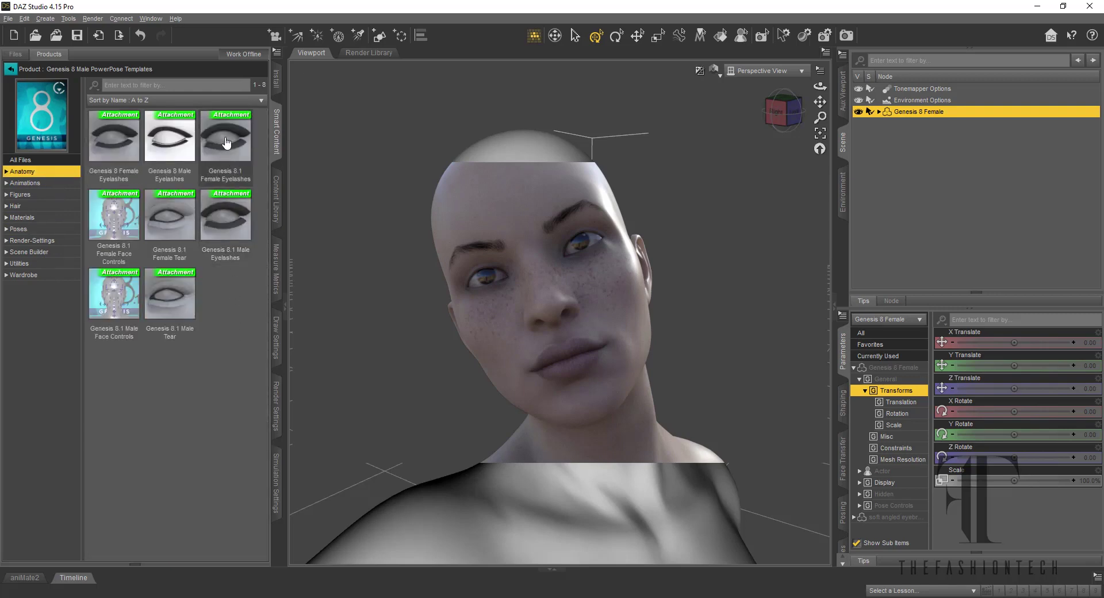
pyautogui.doubleClick(124, 151)
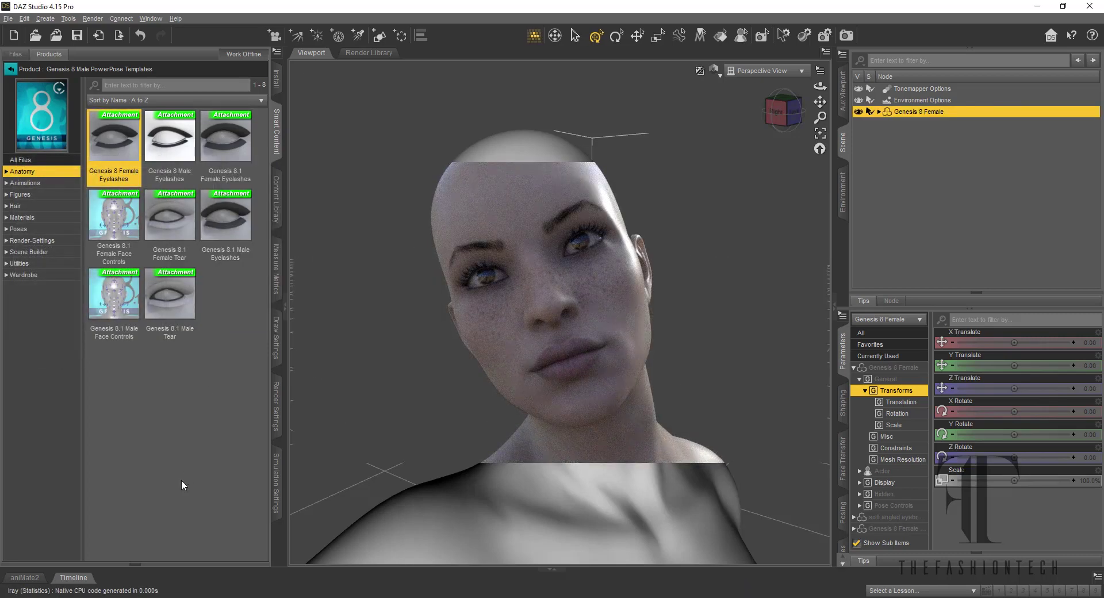
pyautogui.click(780, 112)
pyautogui.click(785, 115)
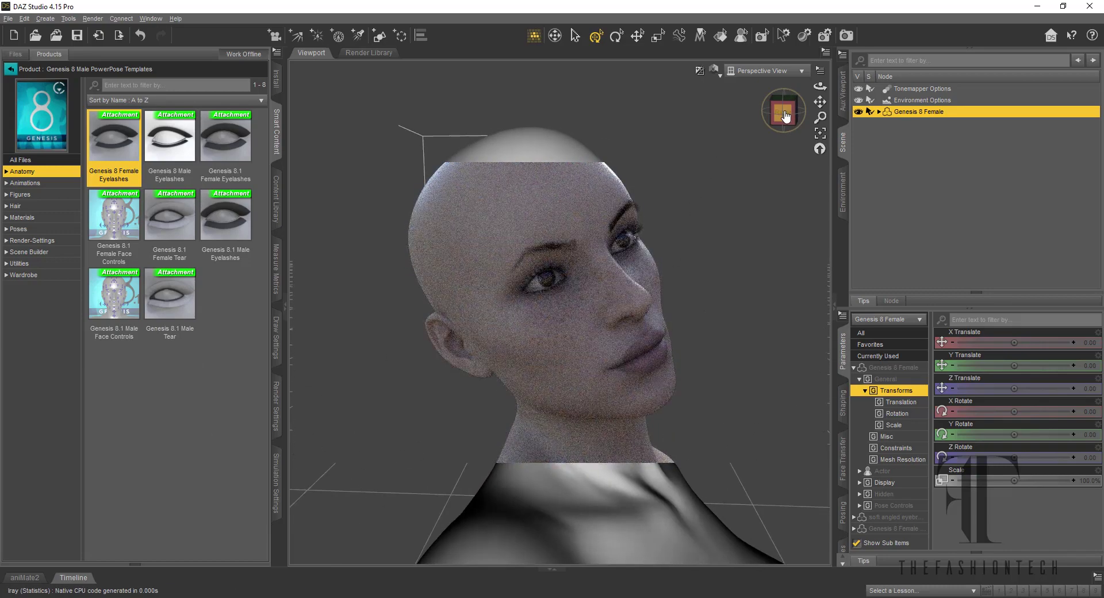
pyautogui.moveTo(100, 133)
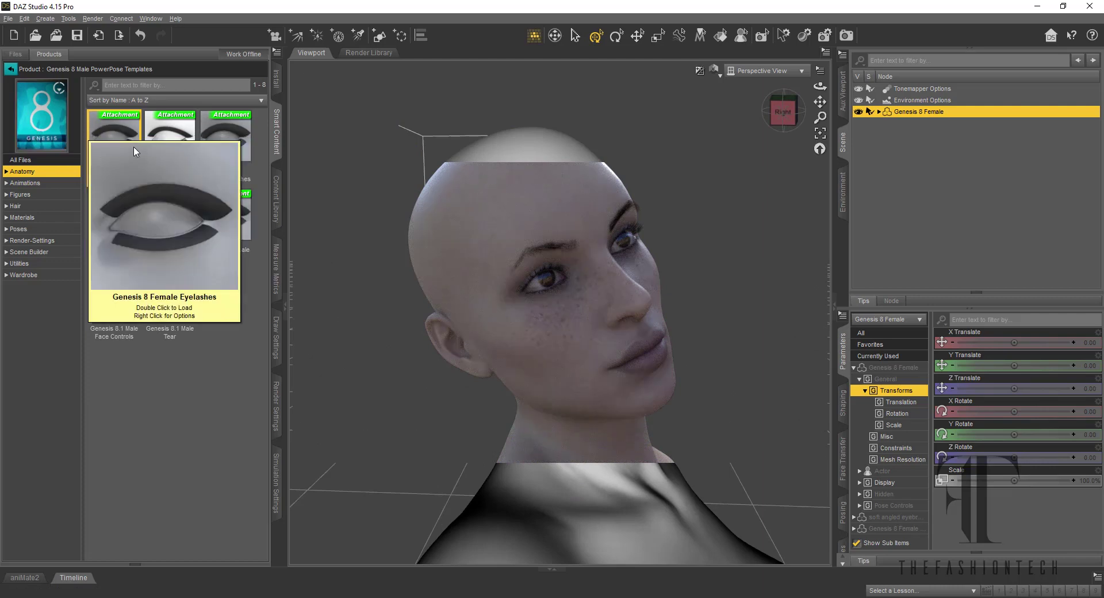
pyautogui.moveTo(193, 346)
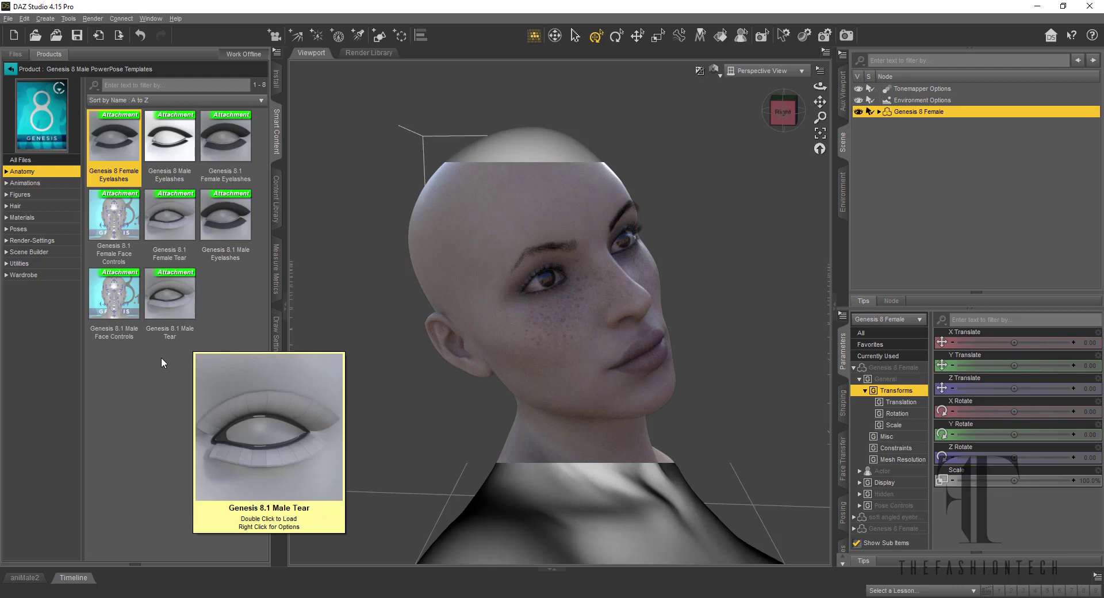
# Examine the hair items offered for the figure in the Genesis 8 Male PowerPose Templates and Chanel HD for Genesis 8 Female products.
pyautogui.click(13, 69)
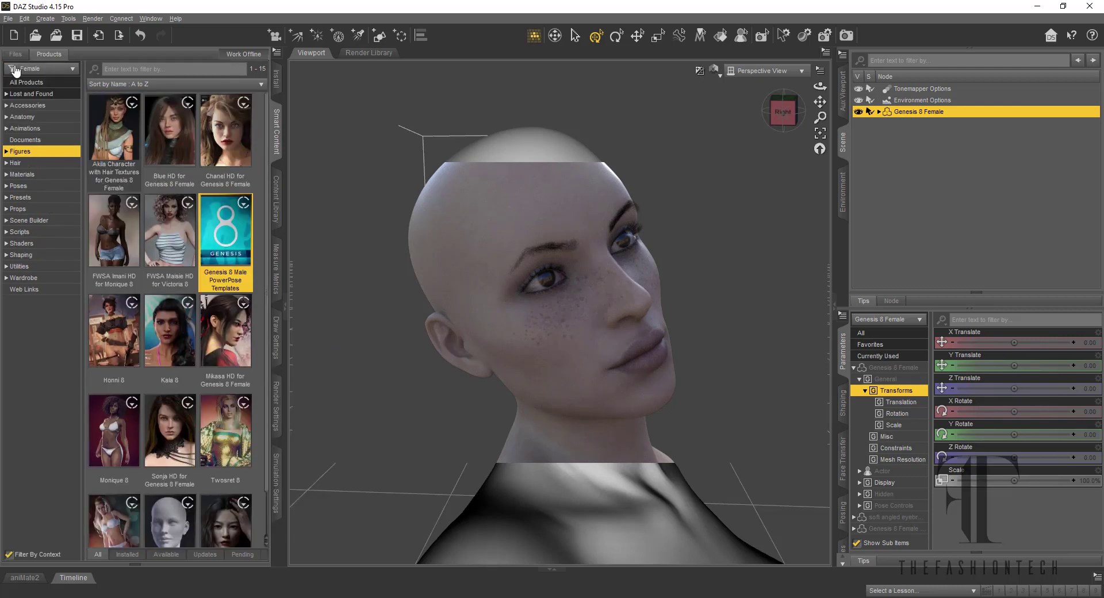
pyautogui.click(42, 165)
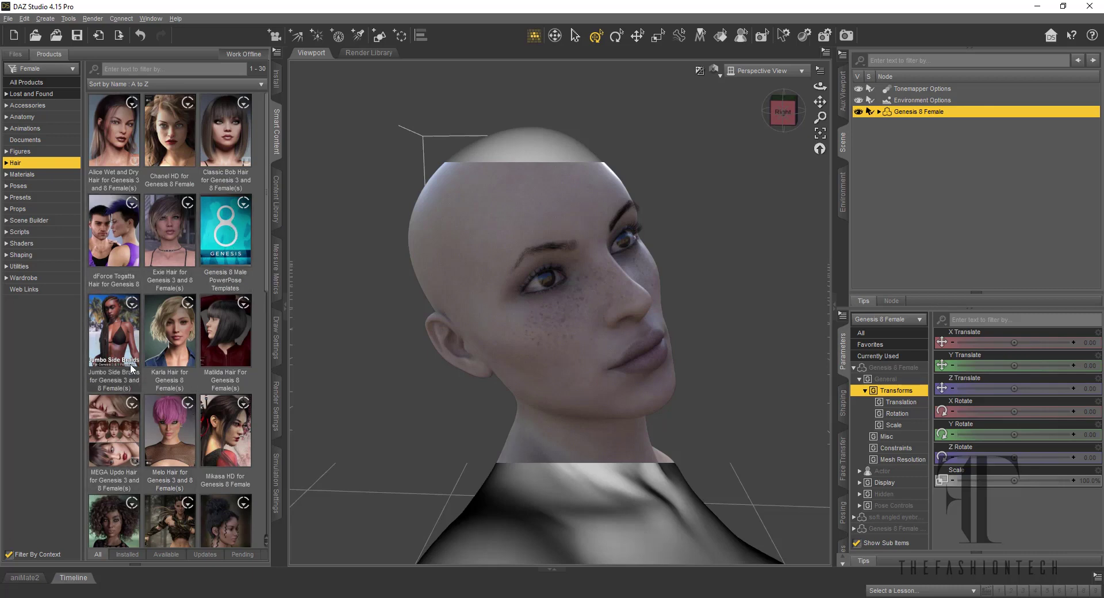
pyautogui.doubleClick(230, 238)
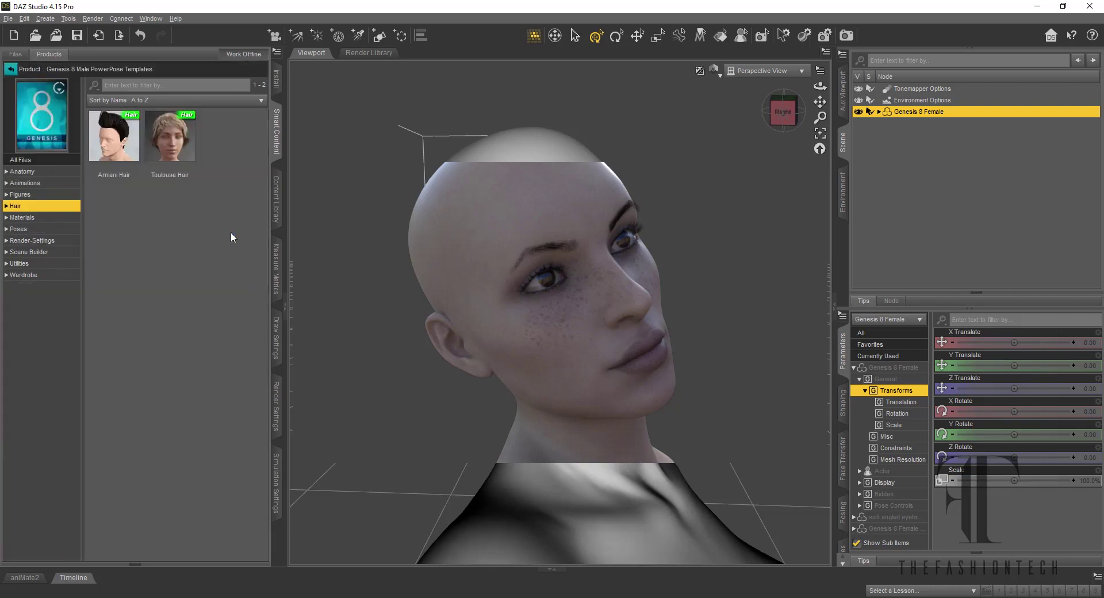
pyautogui.click(11, 69)
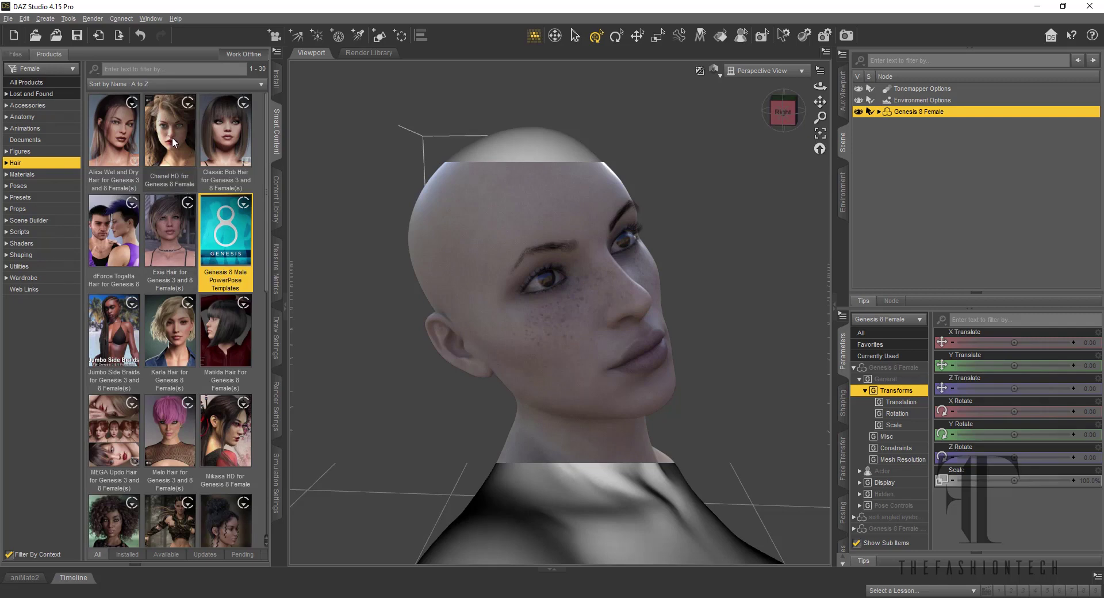
pyautogui.moveTo(171, 136)
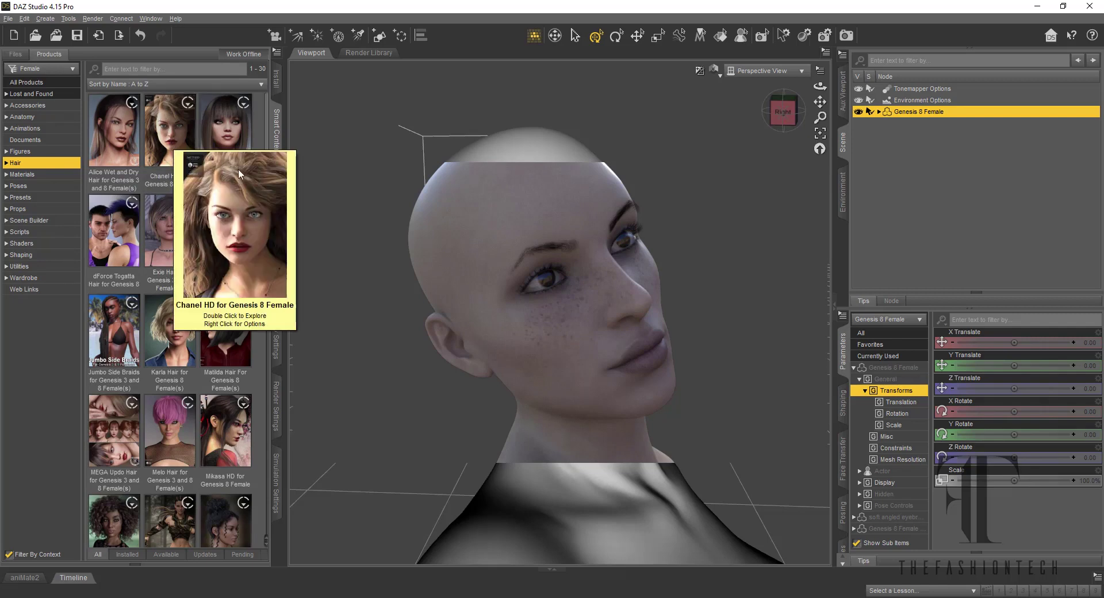
pyautogui.doubleClick(167, 142)
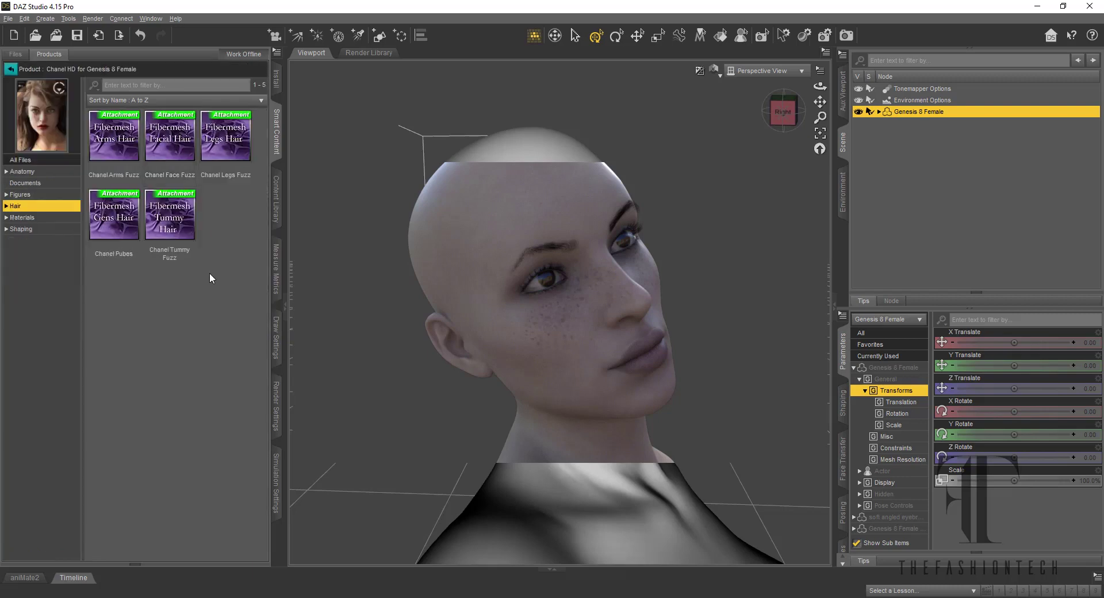
pyautogui.moveTo(112, 233)
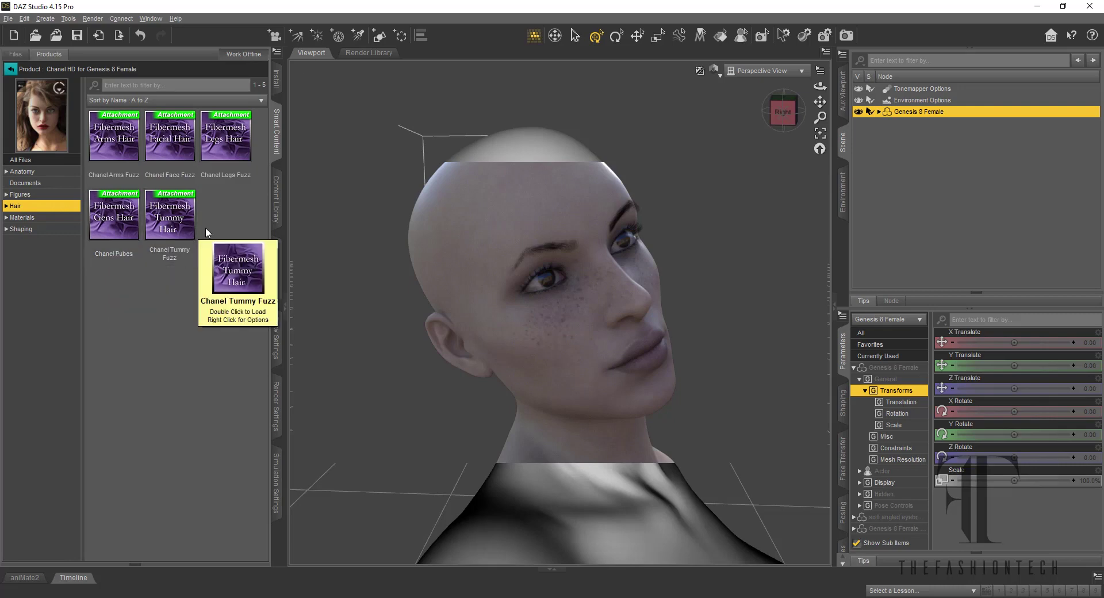
pyautogui.moveTo(221, 148)
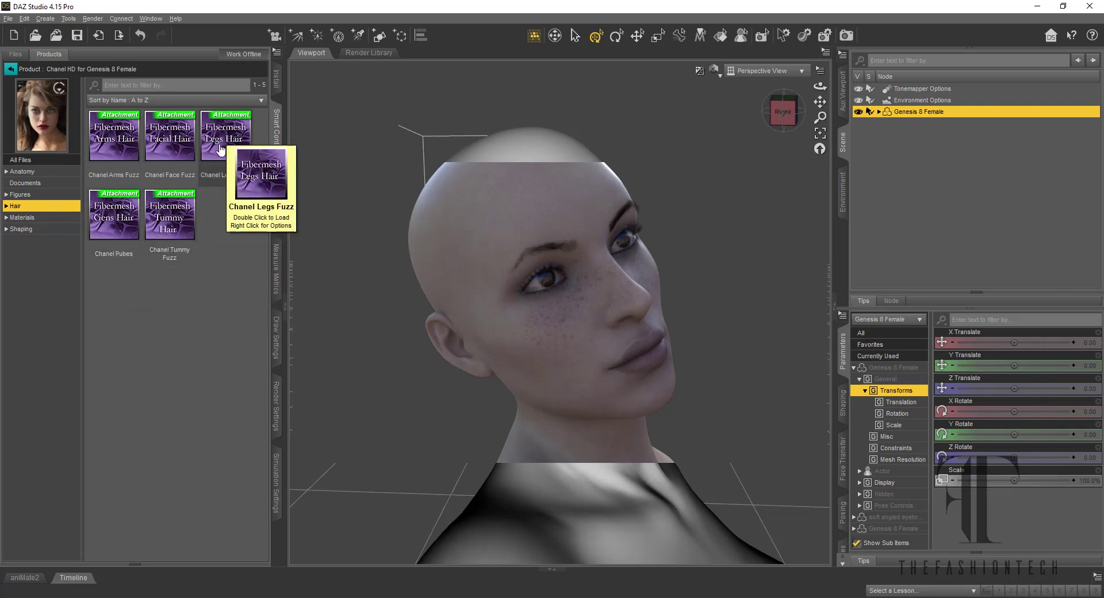
pyautogui.moveTo(176, 144)
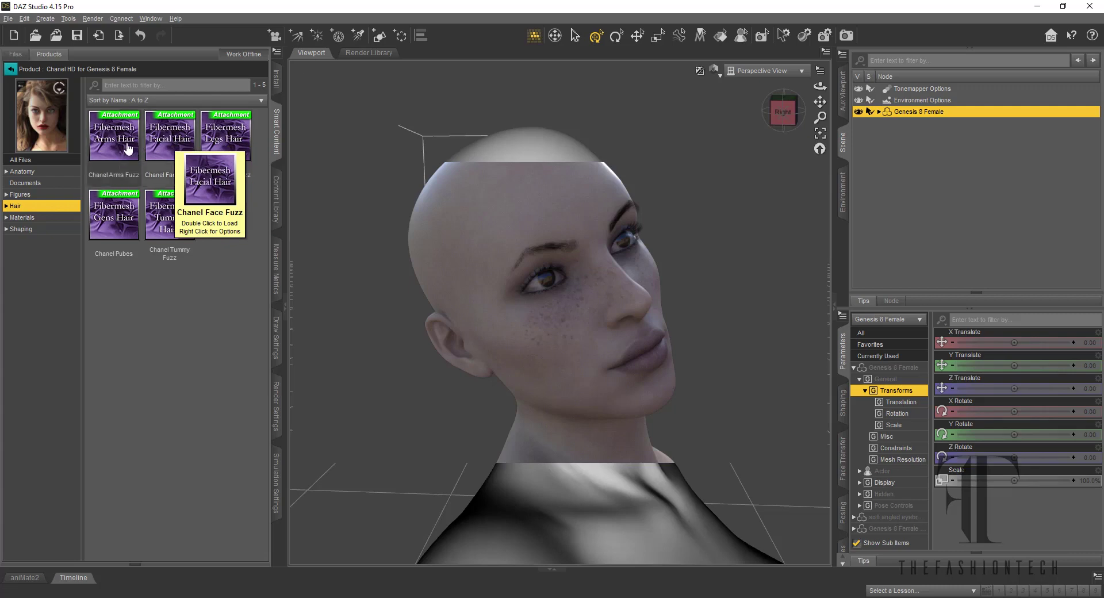
pyautogui.moveTo(118, 150)
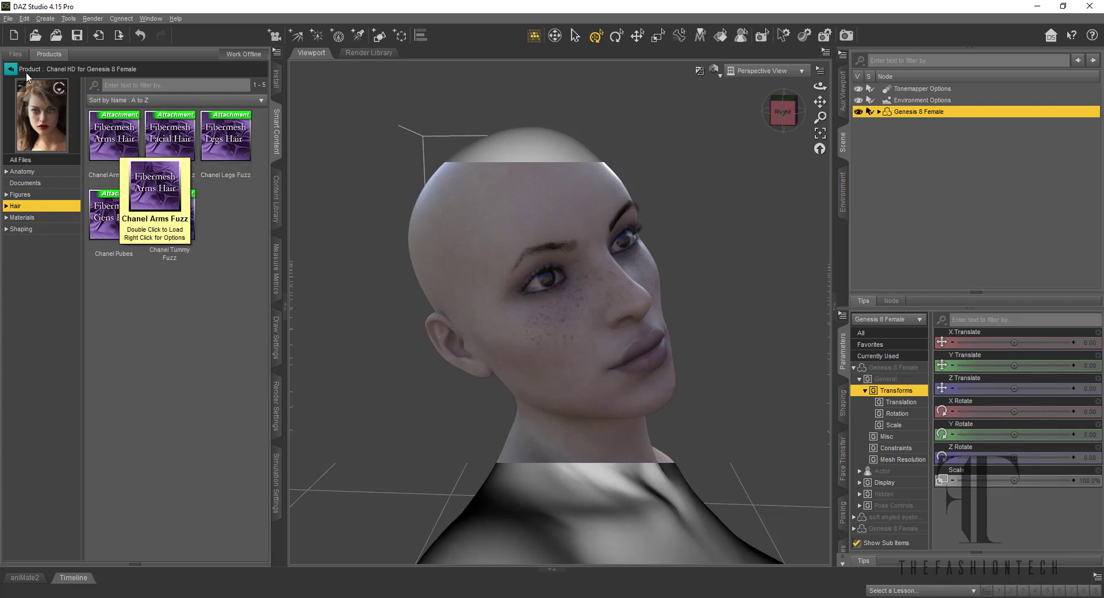
pyautogui.click(11, 71)
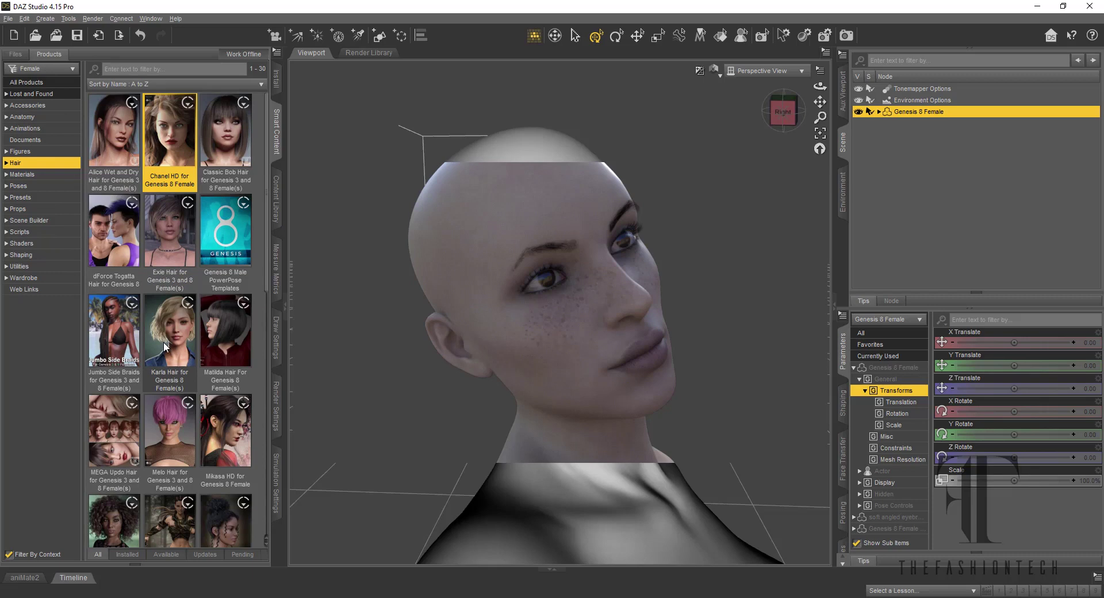
# Load the Karla Hair Genesis 8 Female from the Karla Hair product onto the figure.
pyautogui.moveTo(164, 342)
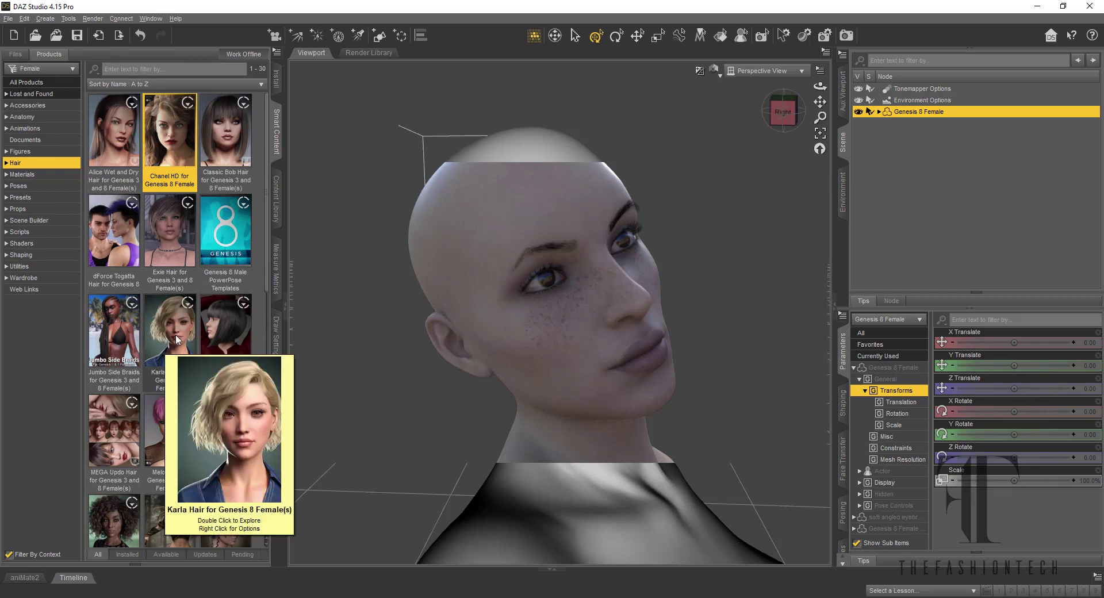
pyautogui.doubleClick(176, 340)
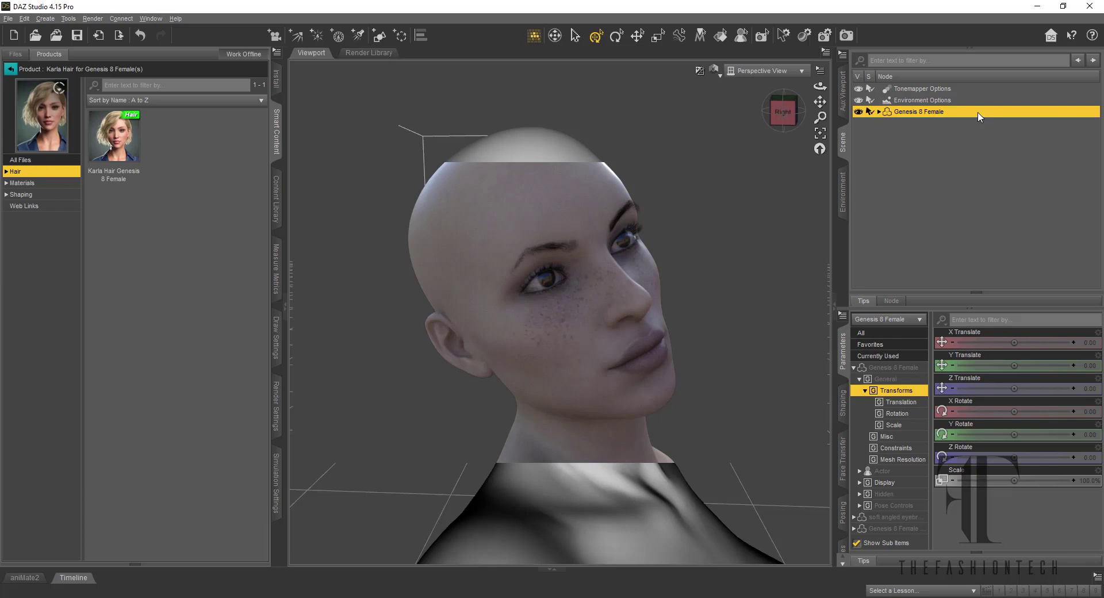
pyautogui.doubleClick(136, 139)
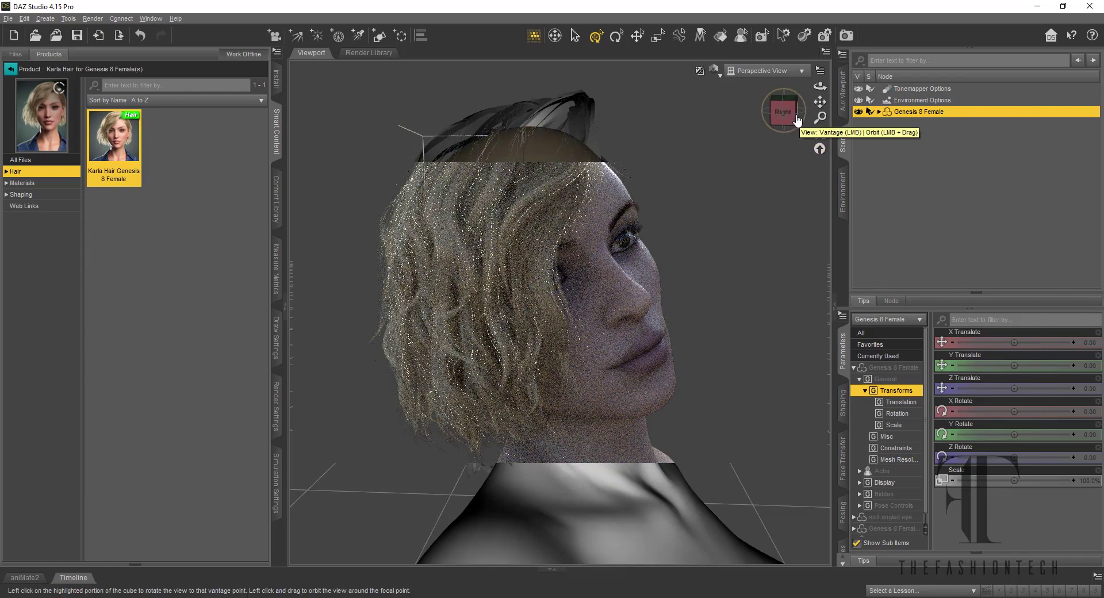
# Examine the loaded hair on the figure from both sides and from different distances.
pyautogui.click(796, 119)
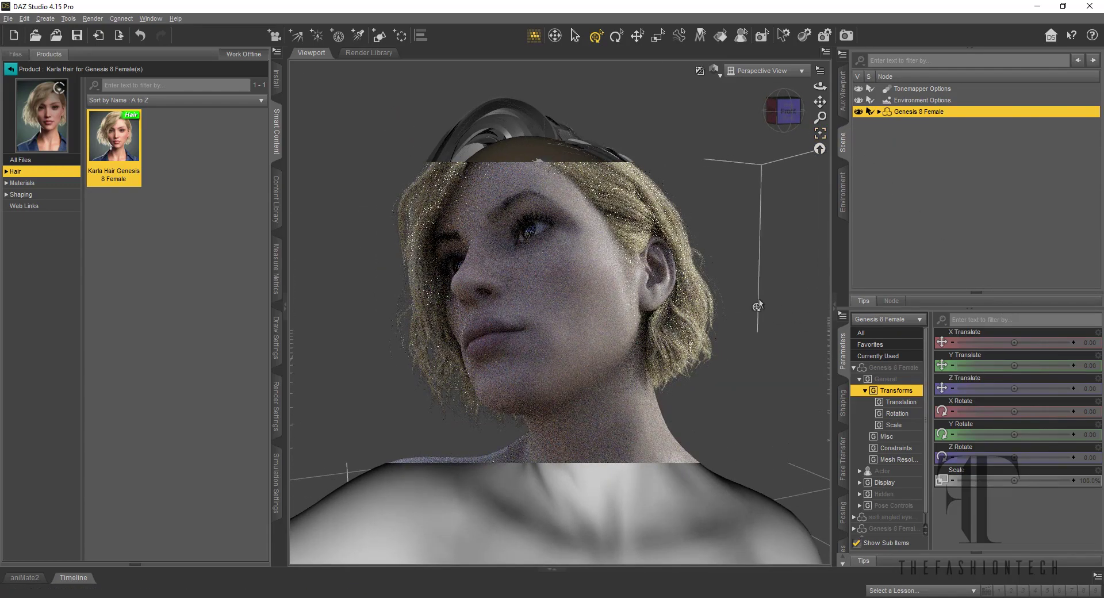
pyautogui.scroll(-6, 758, 308)
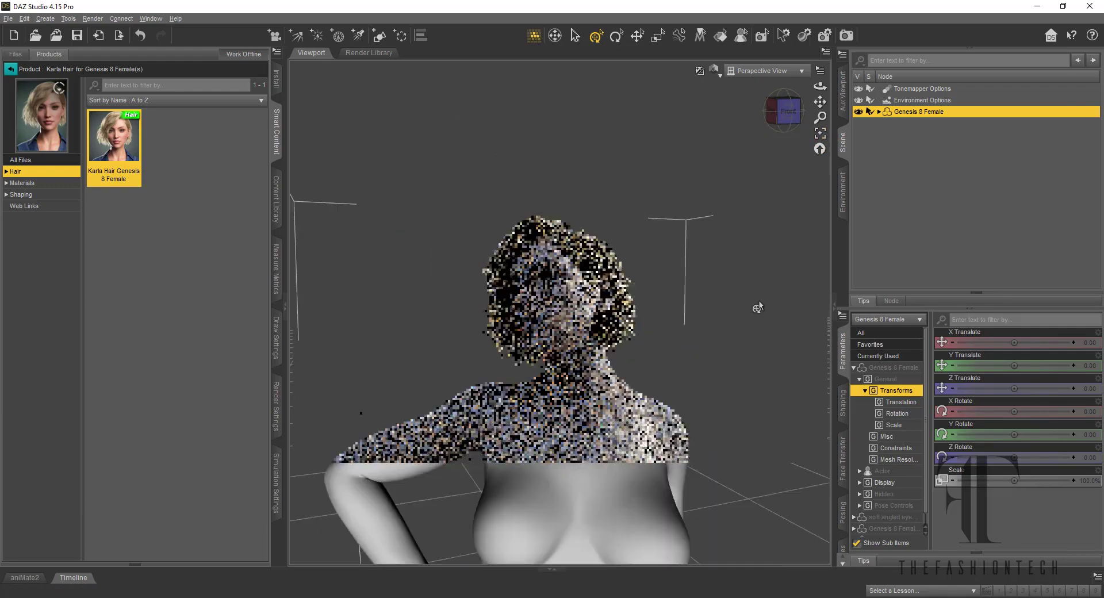
pyautogui.scroll(3, 758, 308)
pyautogui.scroll(-3, 758, 308)
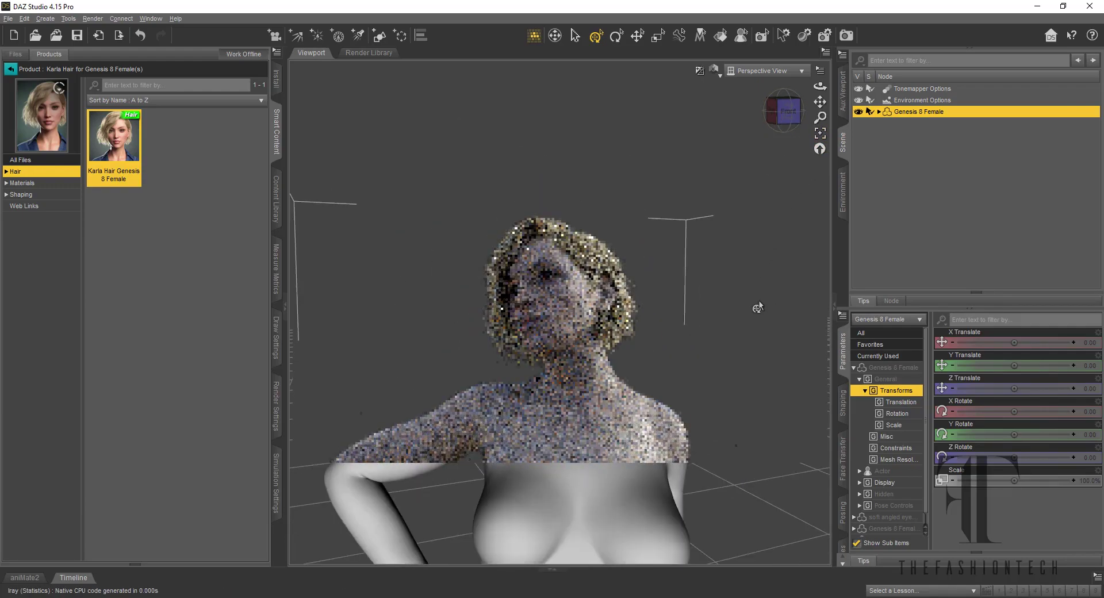
pyautogui.scroll(-2, 757, 308)
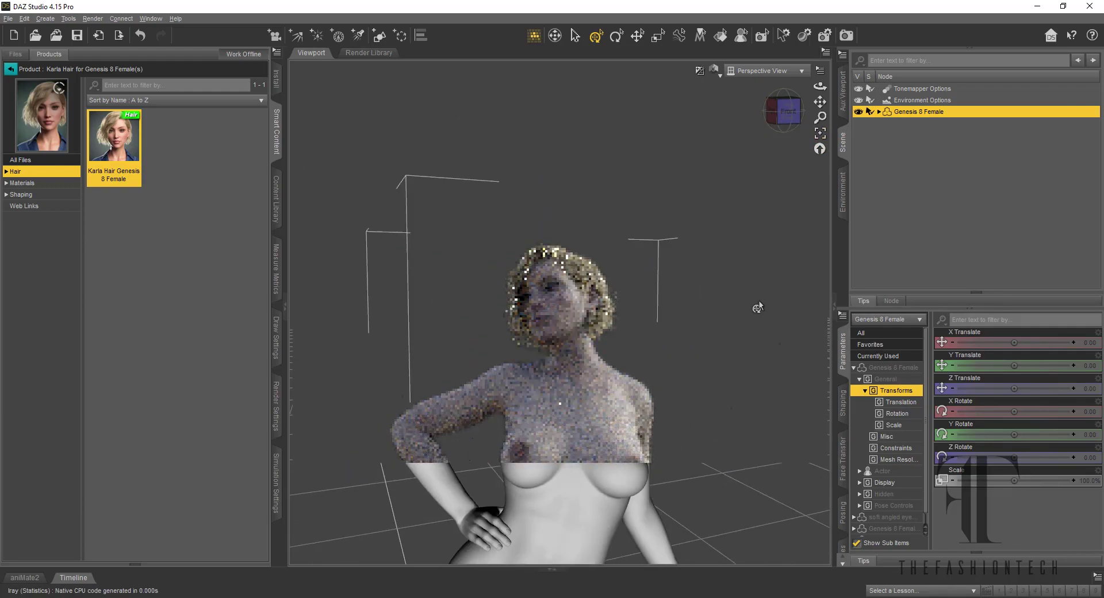
pyautogui.scroll(2, 765, 311)
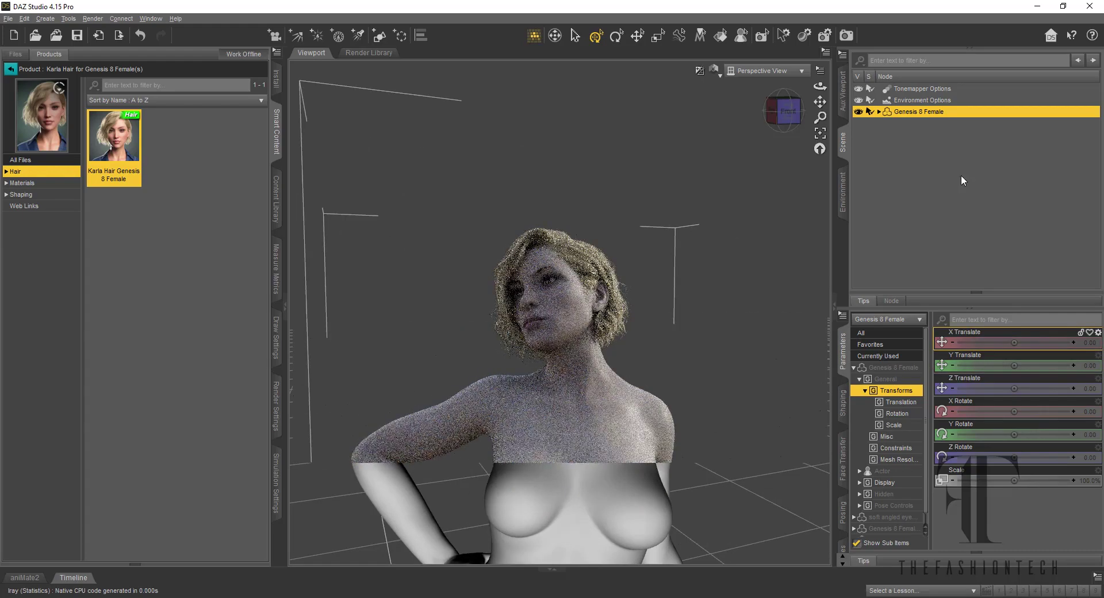
pyautogui.moveTo(823, 104)
pyautogui.mouseDown()
pyautogui.moveTo(794, 111)
pyautogui.moveTo(817, 111)
pyautogui.moveTo(805, 112)
pyautogui.mouseUp()
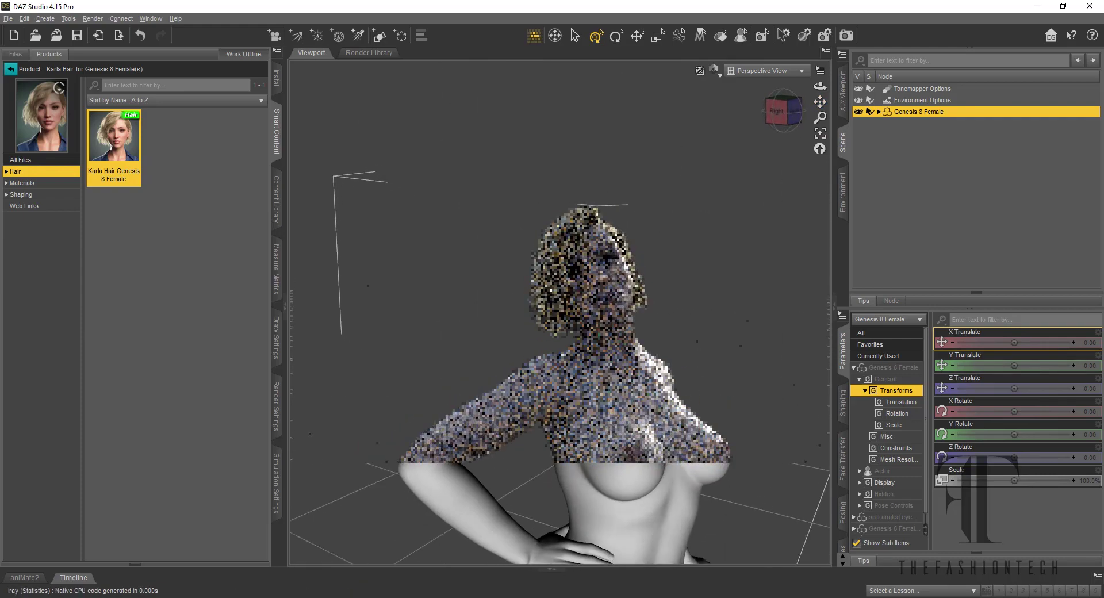
pyautogui.scroll(3, 731, 223)
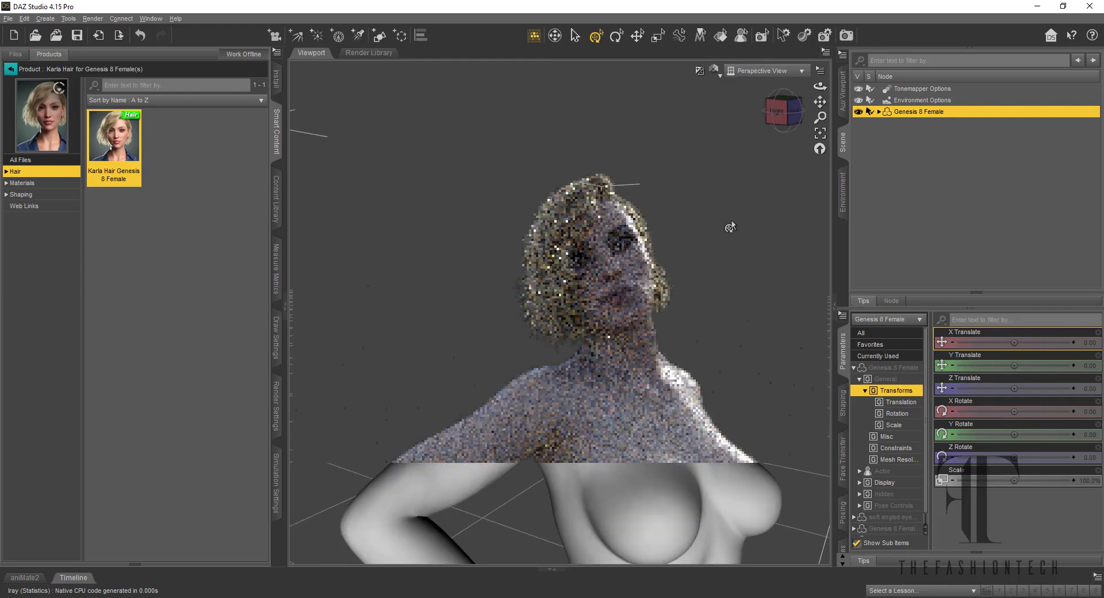
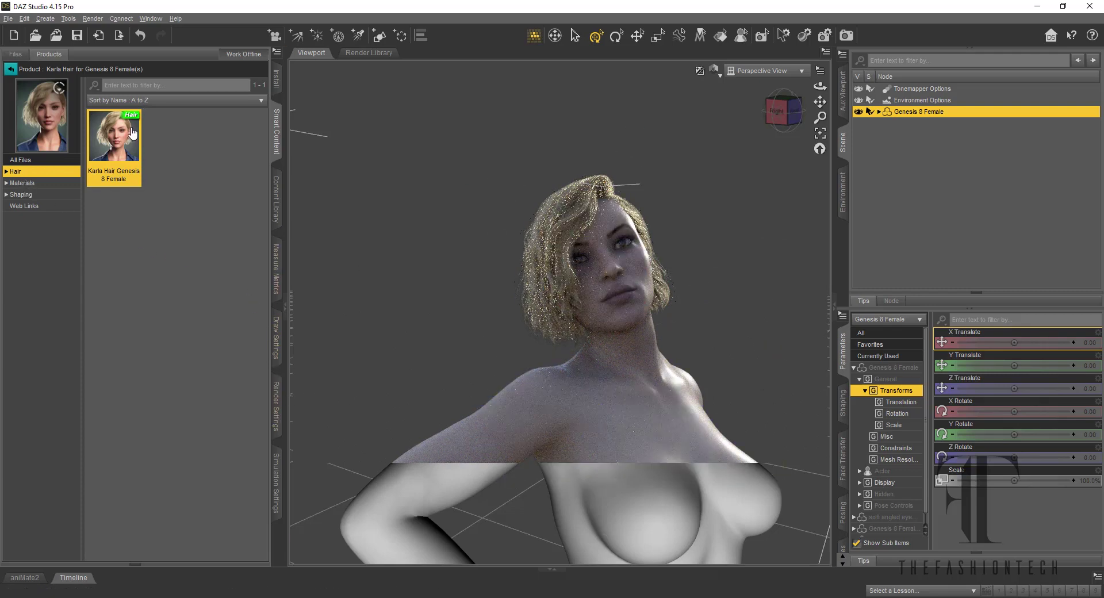
# Show the Karla Hair materials and try to apply Karla Hair Base Color 12 with the Genesis 8 Female selected.
pyautogui.click(50, 183)
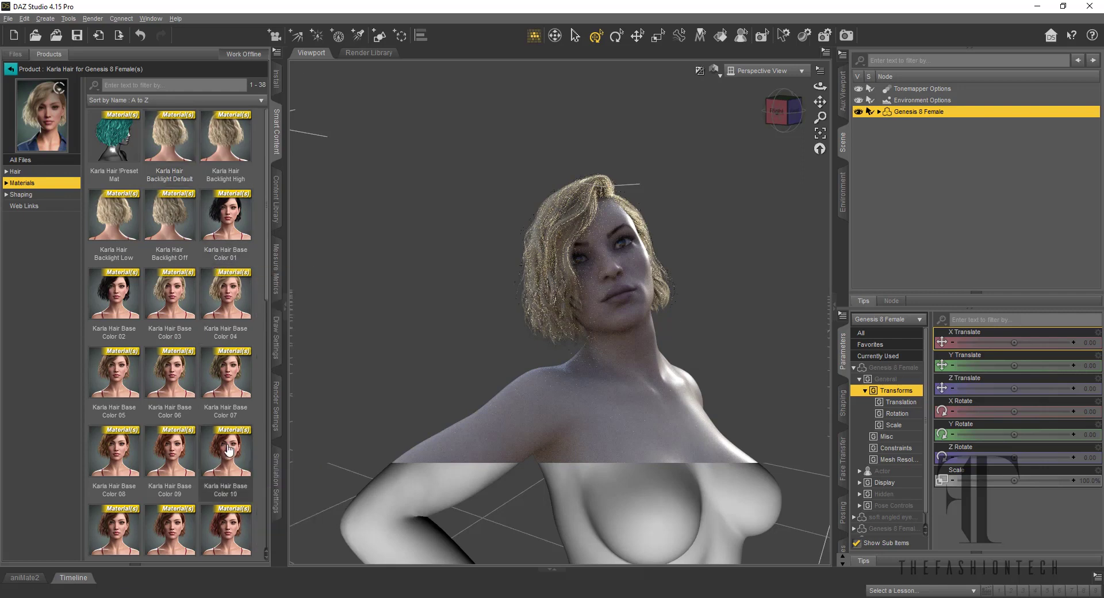
pyautogui.scroll(-3, 229, 450)
pyautogui.doubleClick(175, 294)
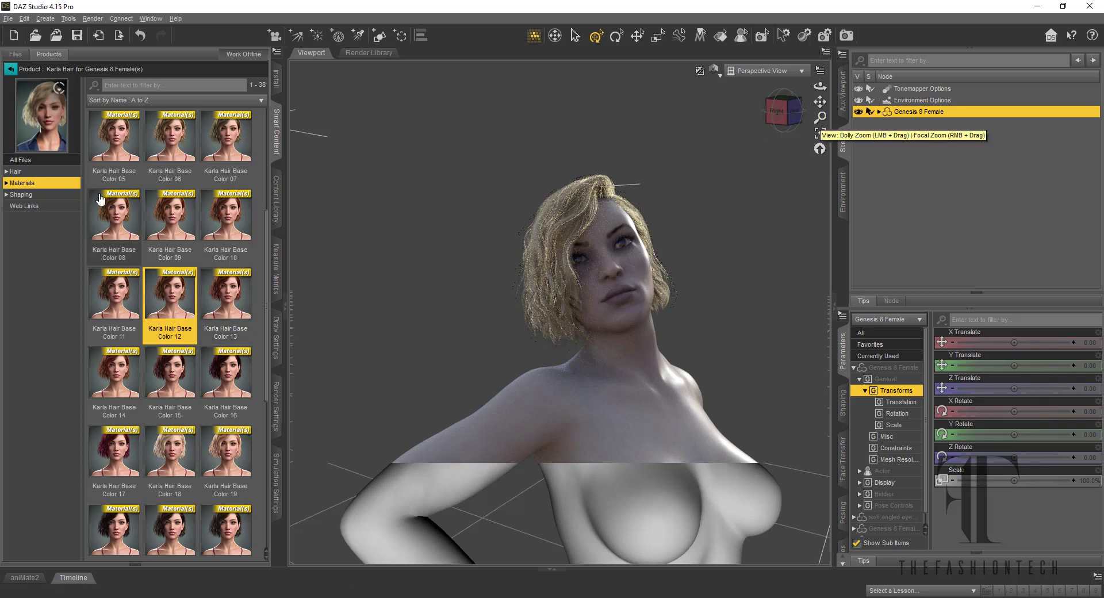
pyautogui.doubleClick(185, 294)
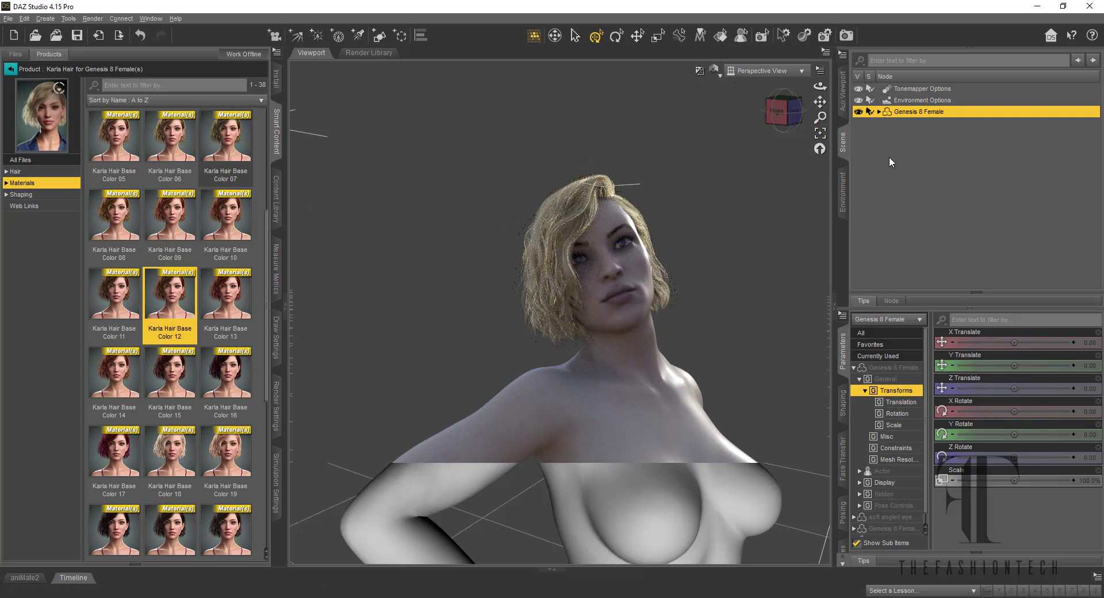
# Select the Karla Hair item under the Genesis 8 Female in the scene, apply Karla Hair Base Color 12 and check it up close.
pyautogui.click(879, 112)
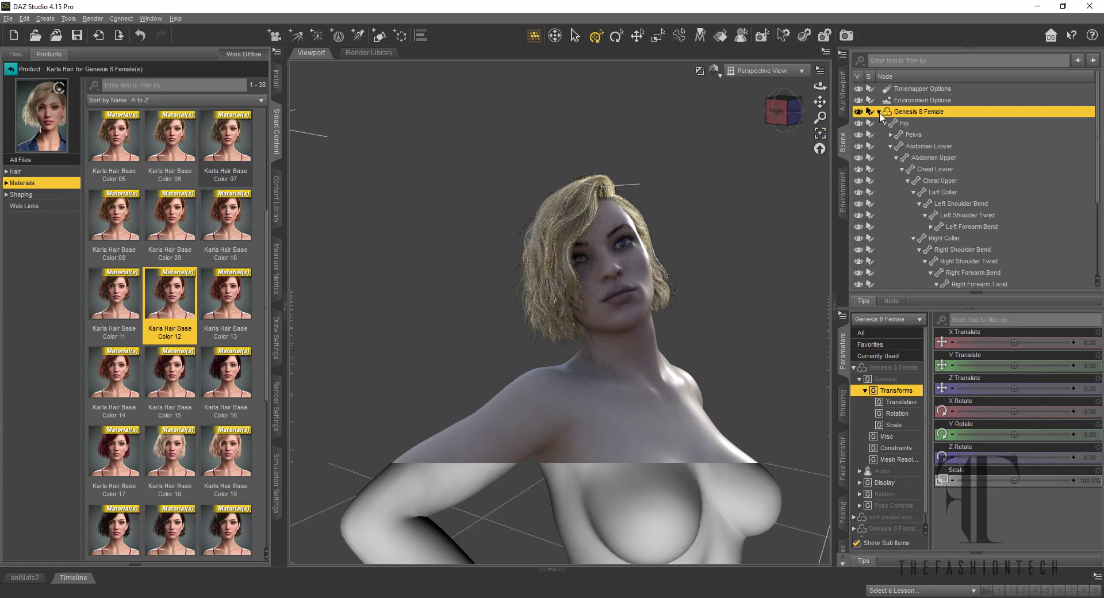
pyautogui.click(884, 123)
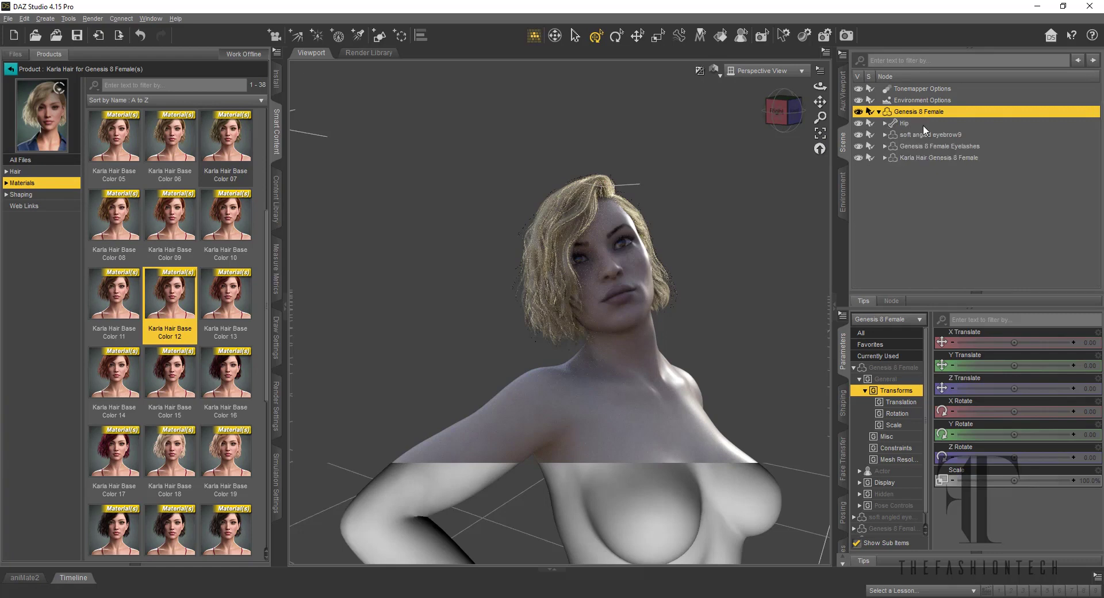
pyautogui.click(937, 158)
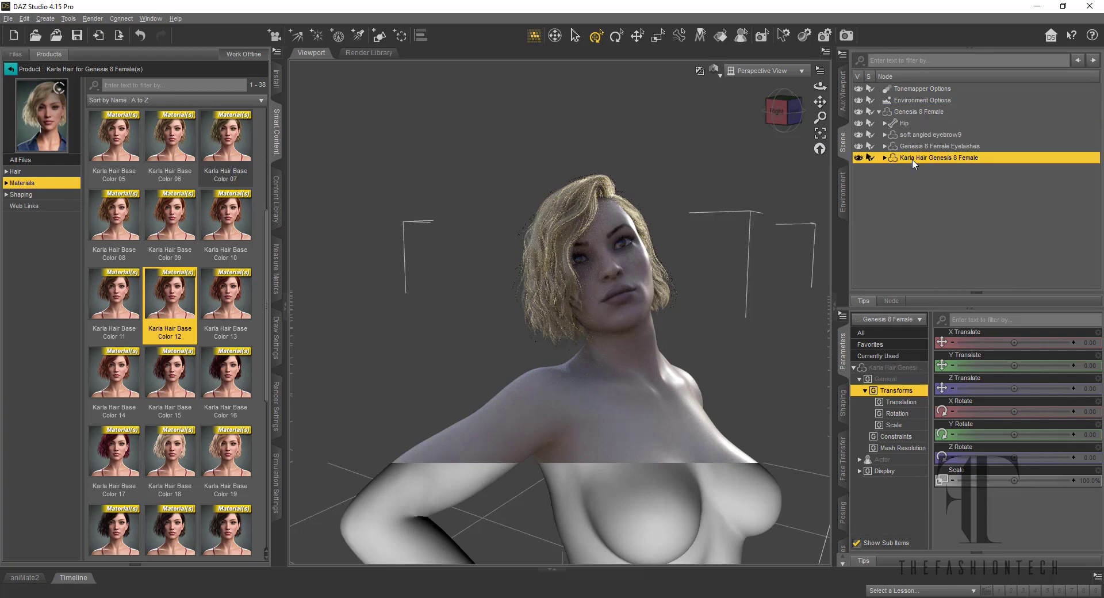
pyautogui.doubleClick(184, 301)
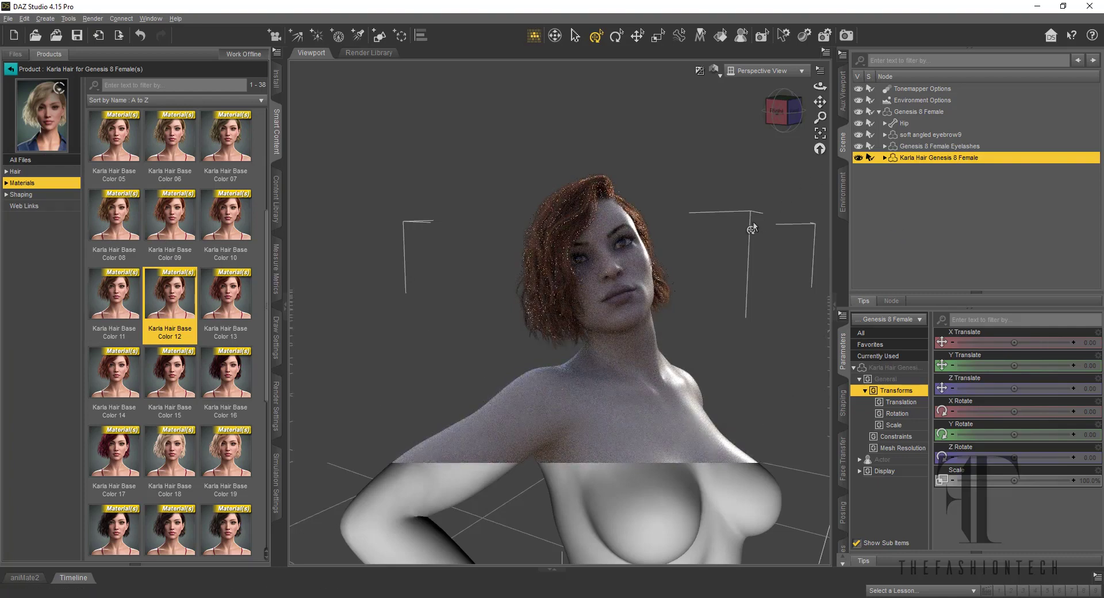
pyautogui.scroll(3, 737, 221)
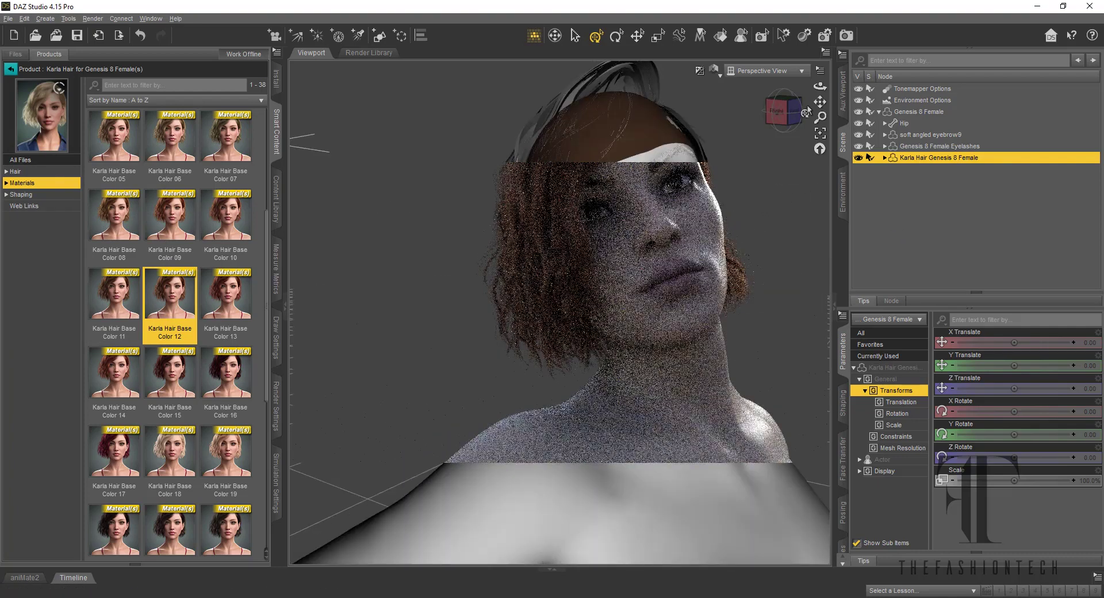
pyautogui.moveTo(820, 102); pyautogui.dragTo(954, 242)
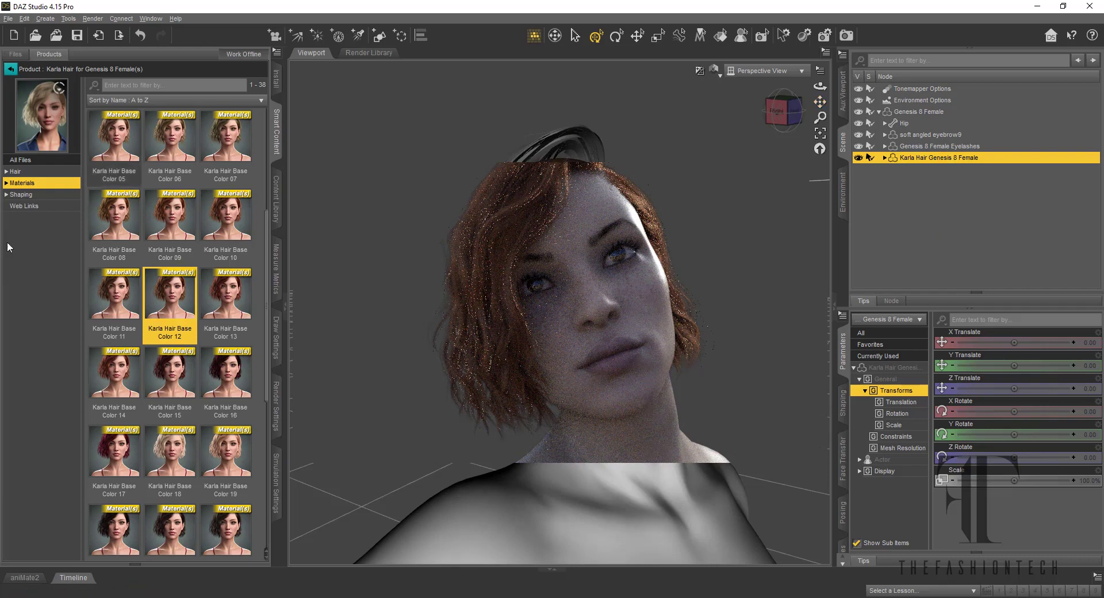
# Return to the product list, reselect the Genesis 8 Female and show its pose products.
pyautogui.click(11, 71)
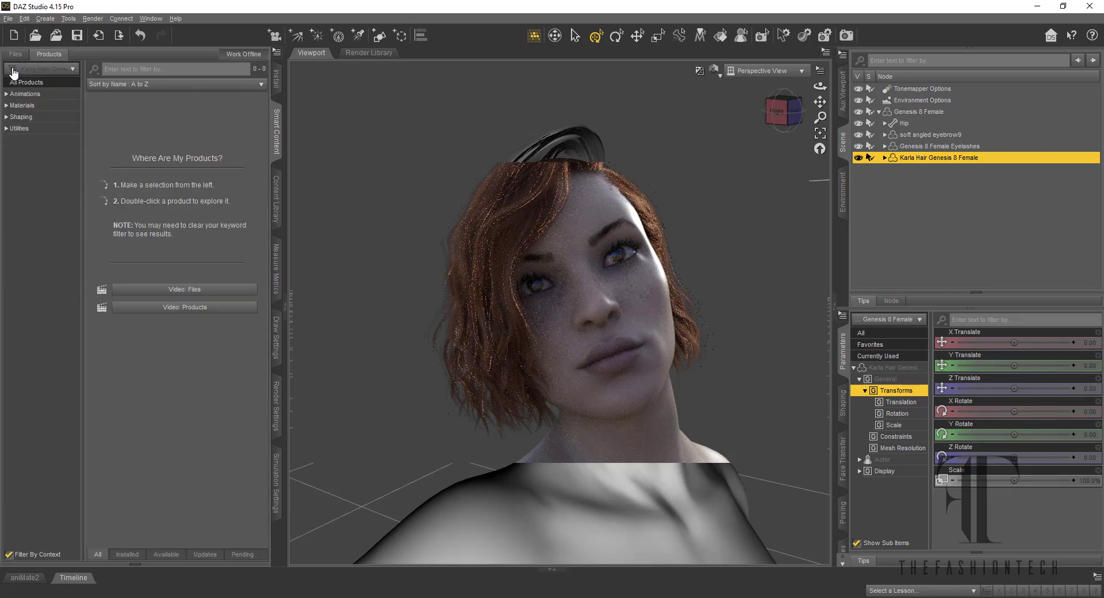
pyautogui.click(920, 112)
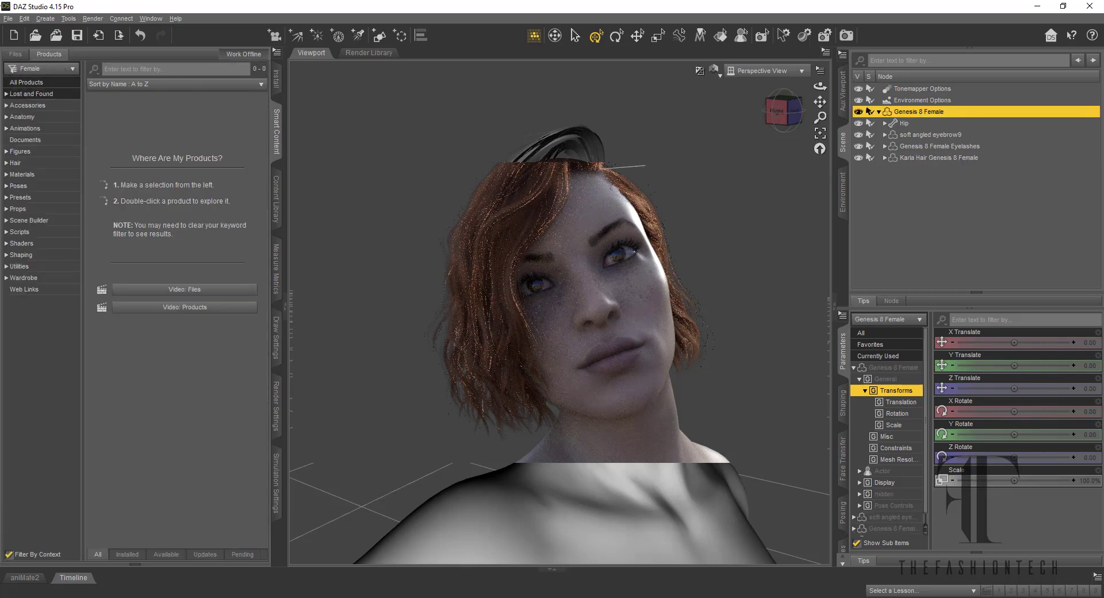
pyautogui.click(9, 555)
pyautogui.click(41, 209)
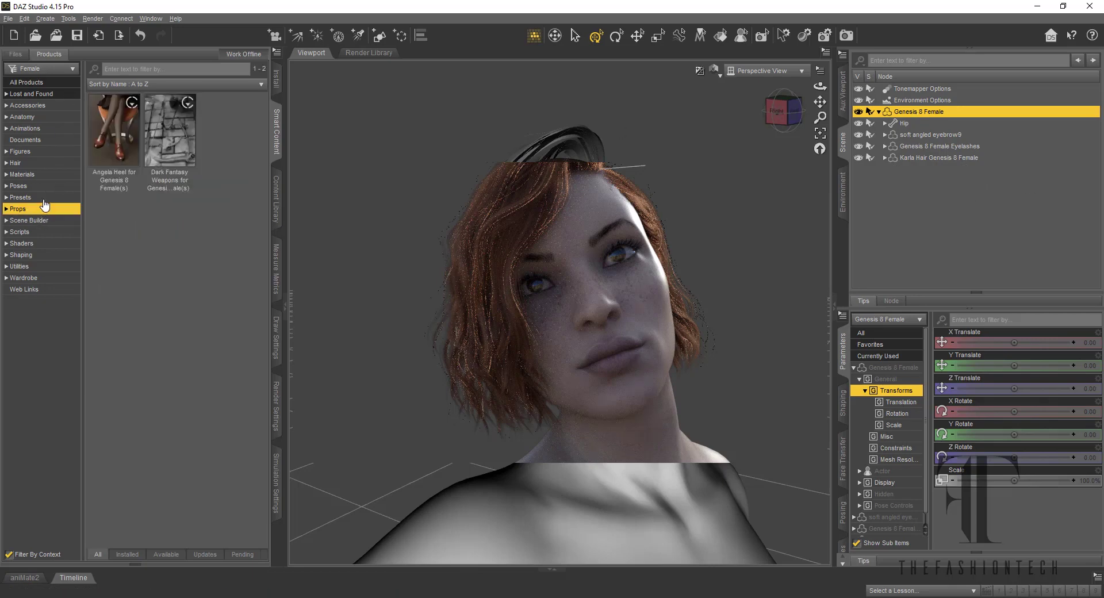
pyautogui.click(44, 199)
pyautogui.click(49, 184)
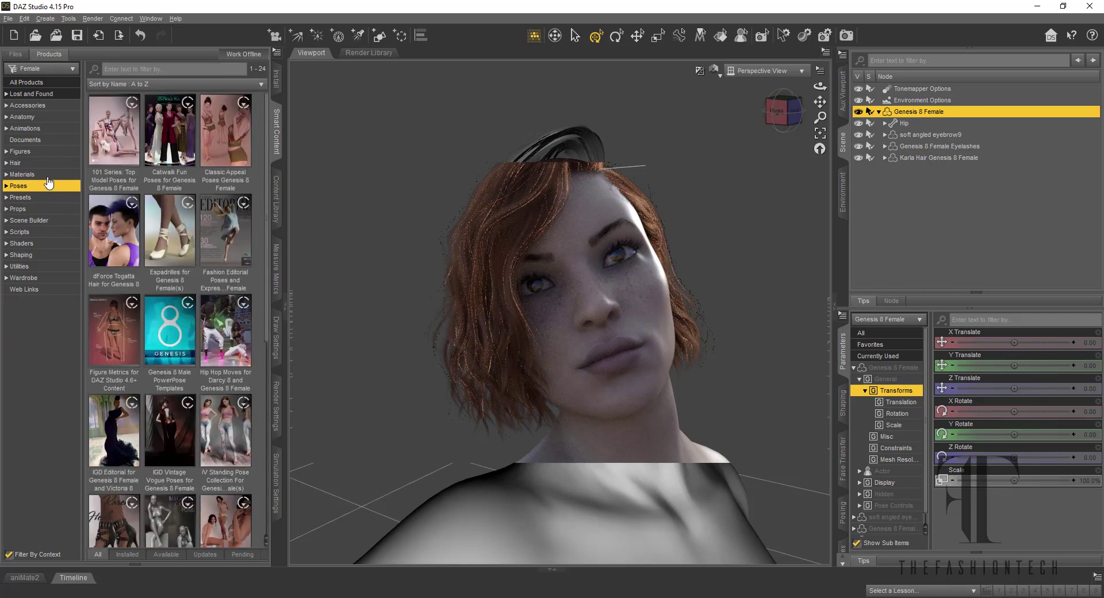
pyautogui.click(48, 174)
pyautogui.click(51, 163)
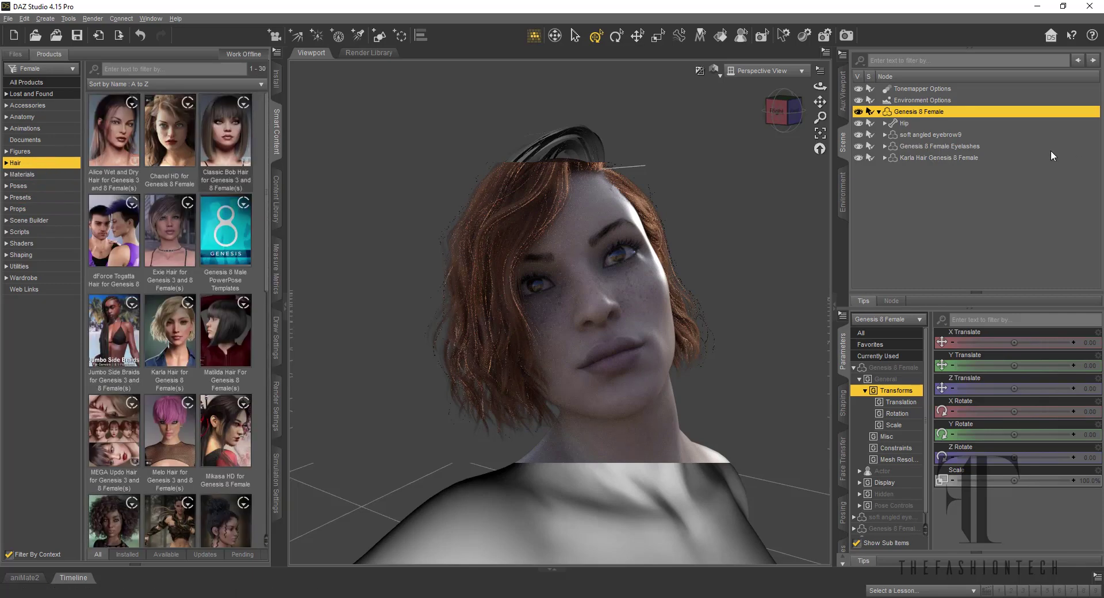
pyautogui.click(911, 213)
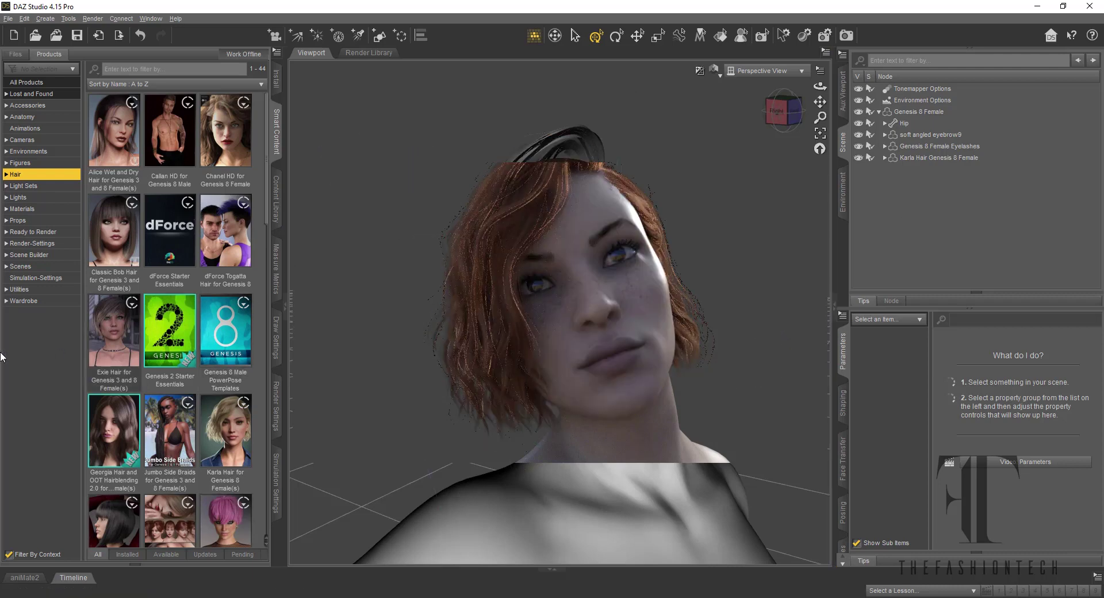
pyautogui.click(19, 342)
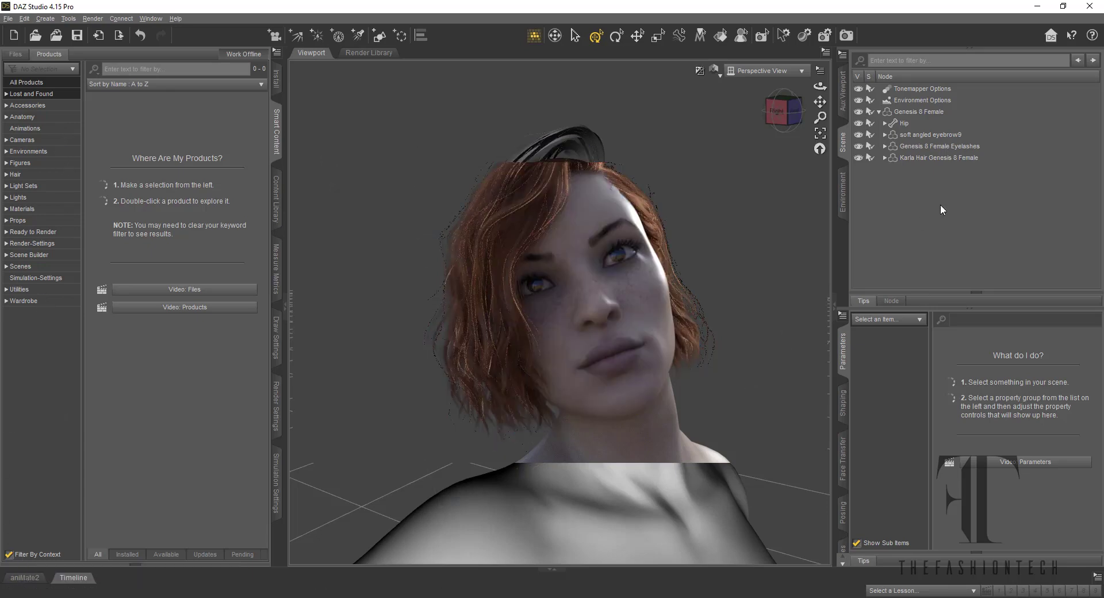
# Select the Genesis 8 Female, look through its wardrobe products and open the Genesis 8 Male PowerPose Templates product.
pyautogui.click(908, 112)
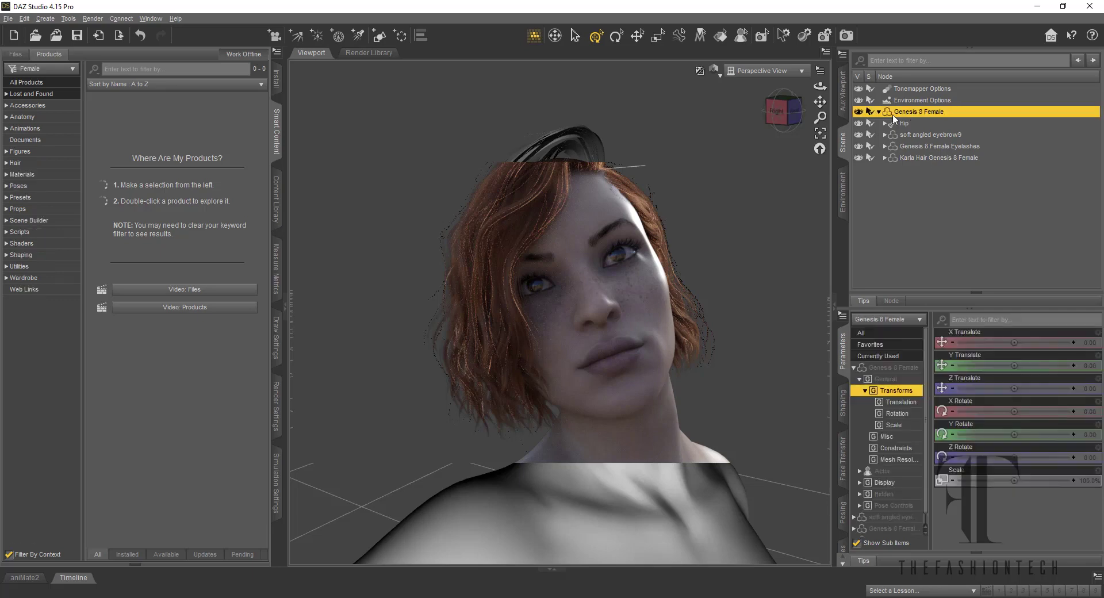
pyautogui.click(878, 112)
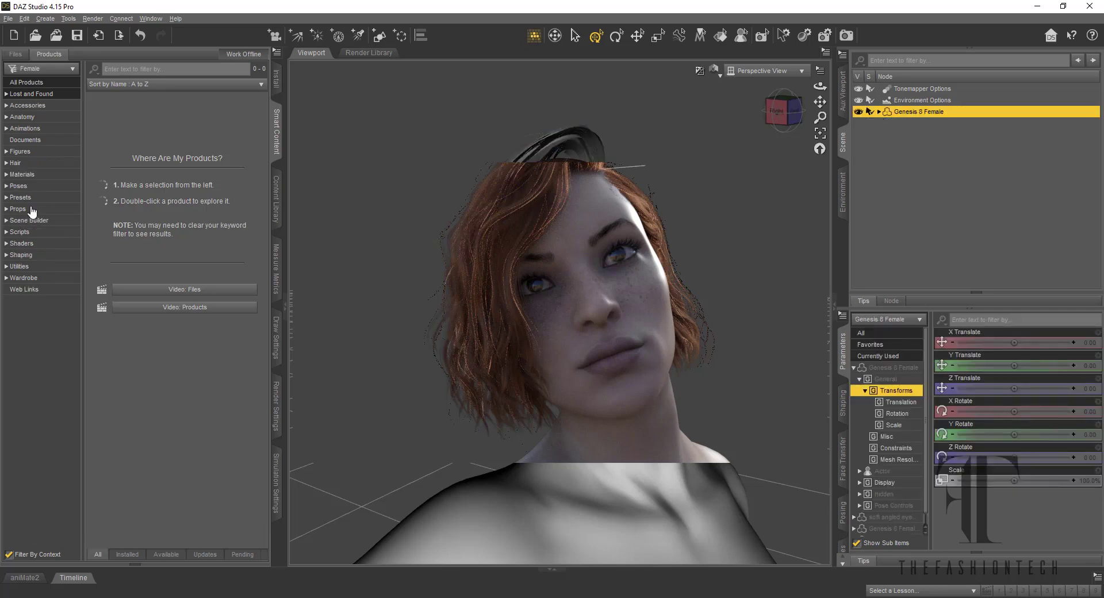
pyautogui.click(23, 278)
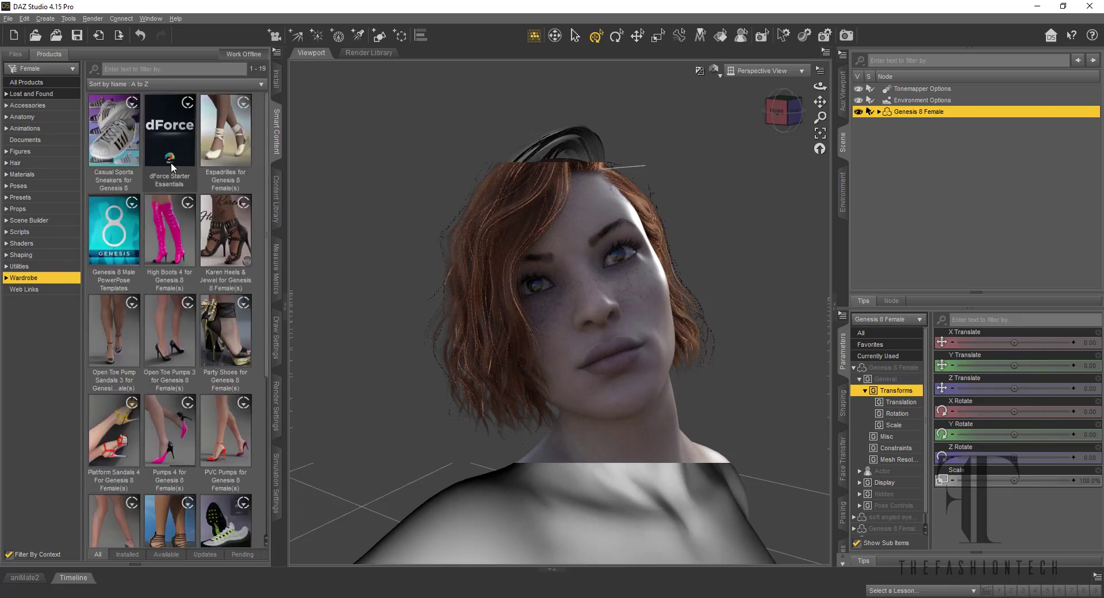
pyautogui.scroll(-5, 196, 171)
pyautogui.moveTo(195, 172)
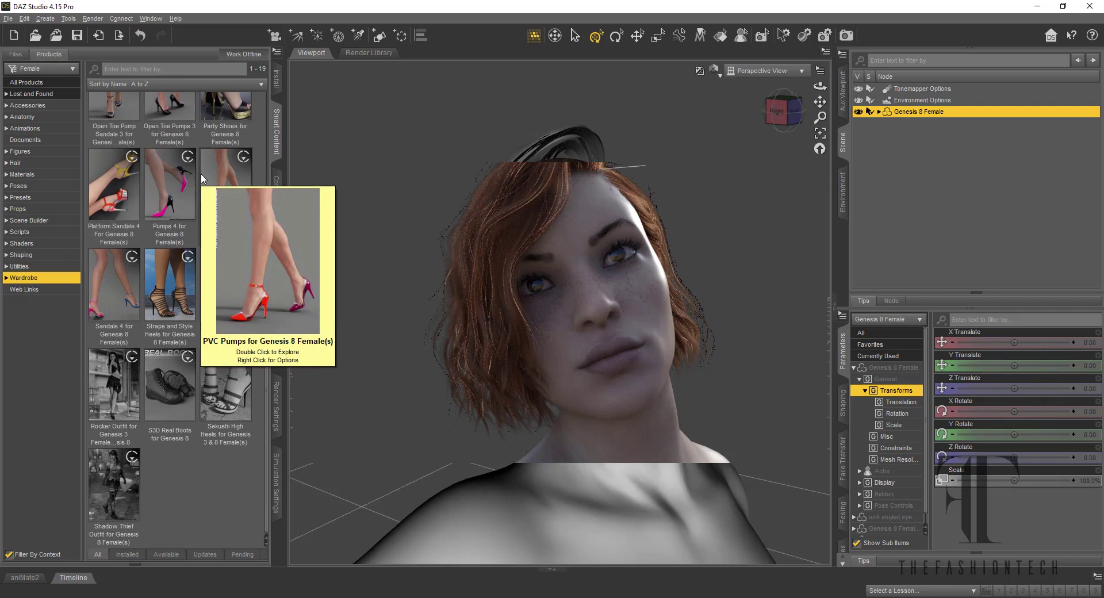
pyautogui.scroll(5, 201, 177)
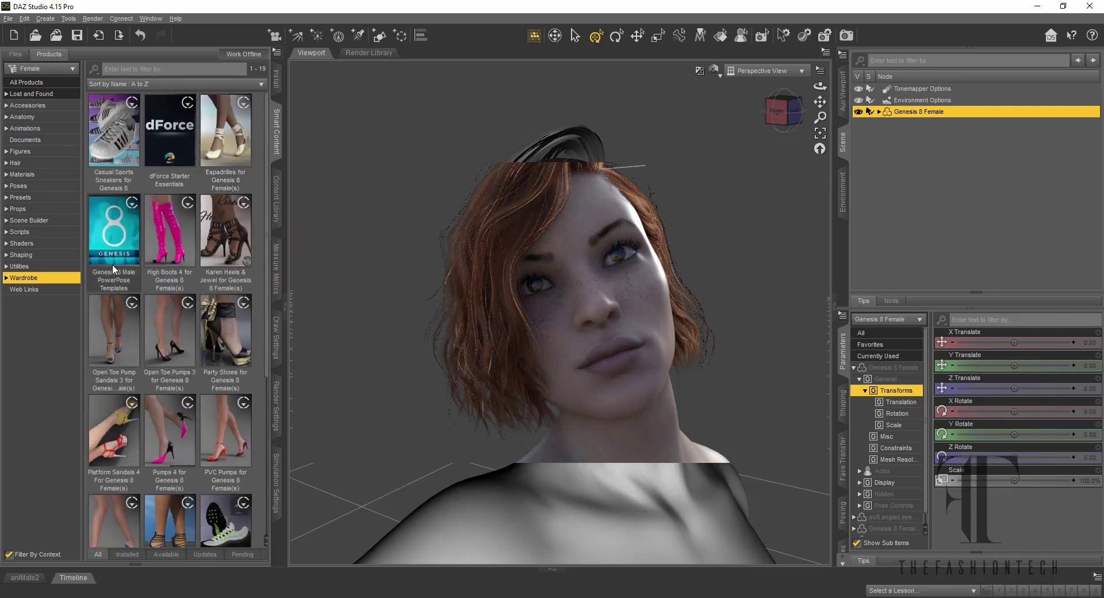
pyautogui.moveTo(108, 243)
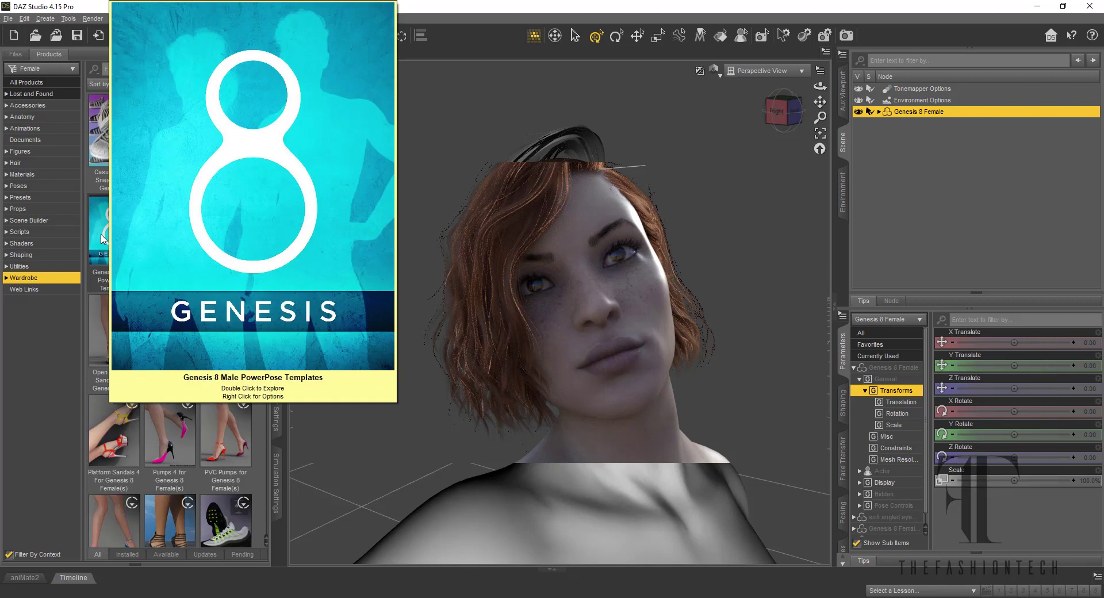
pyautogui.doubleClick(103, 238)
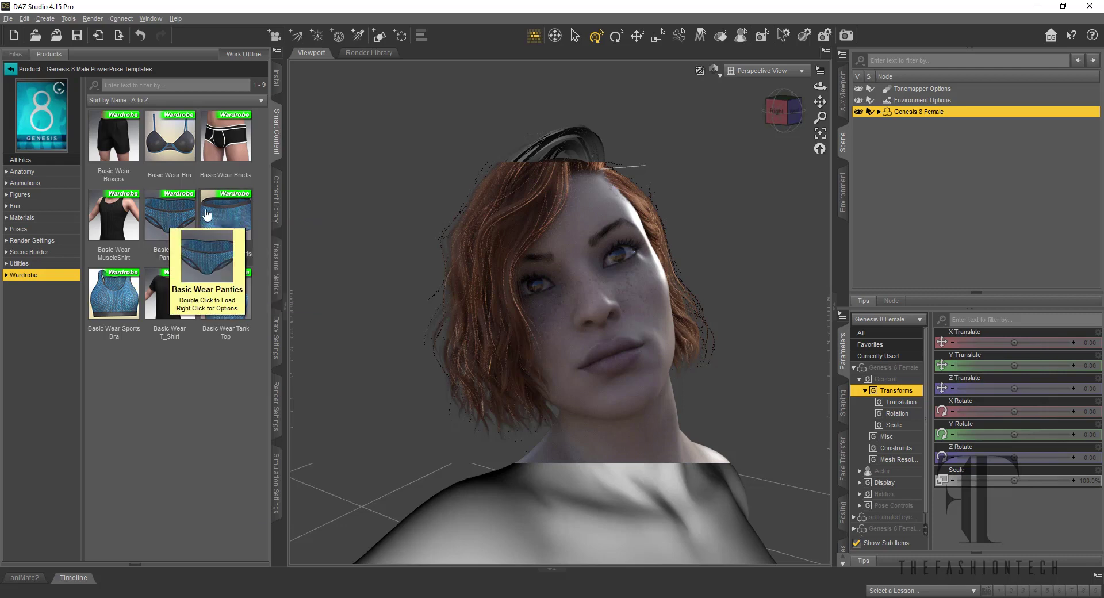
# Load the Basic Wear Panties and the Basic Wear Sports Bra onto the Genesis 8 Female.
pyautogui.moveTo(210, 213)
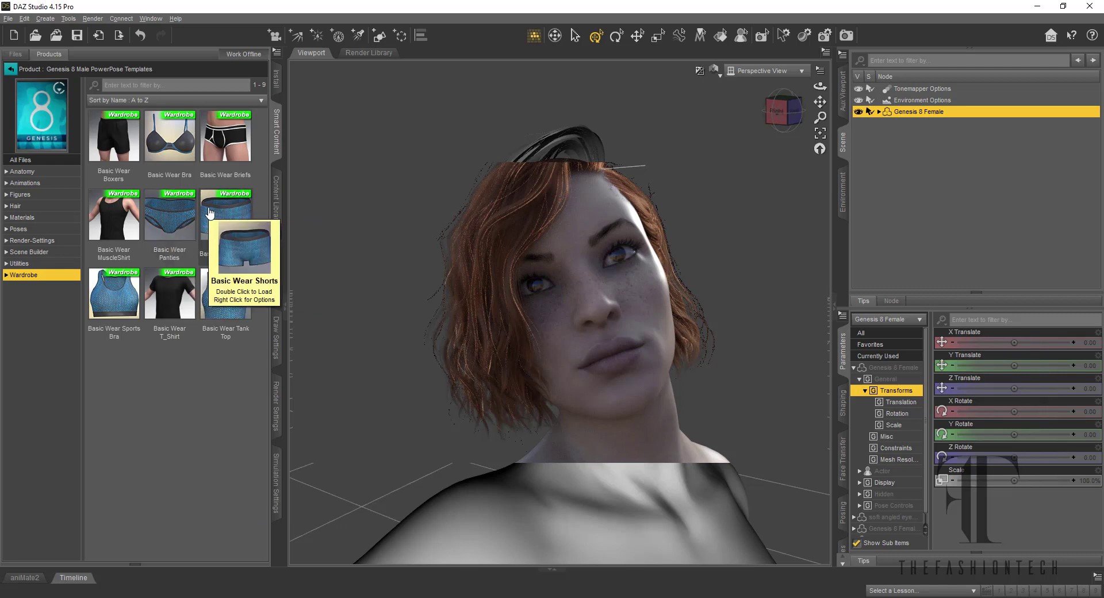
pyautogui.doubleClick(173, 221)
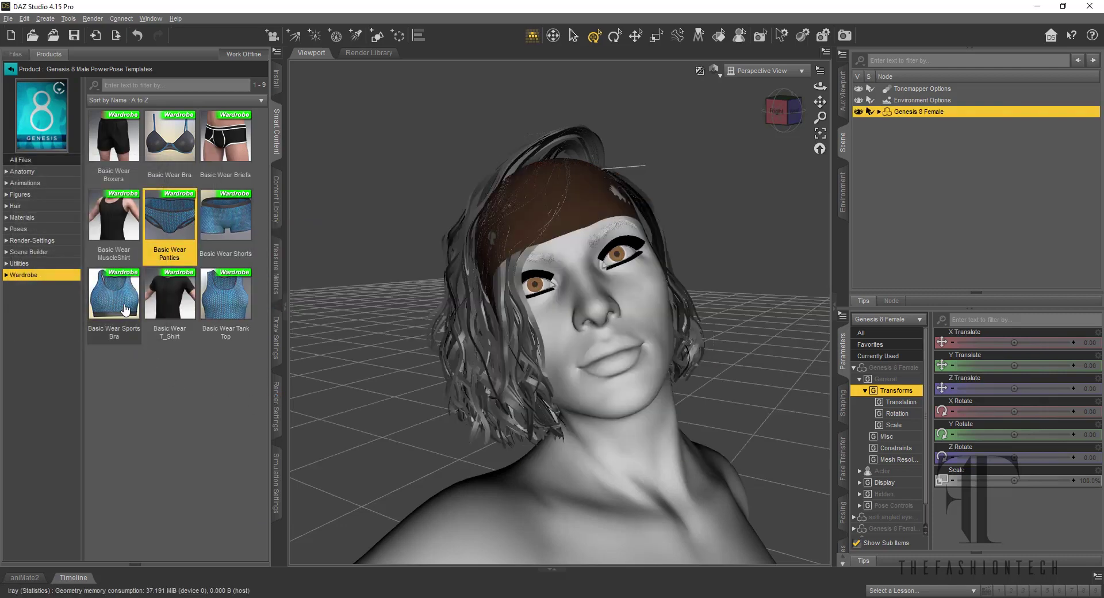
pyautogui.doubleClick(125, 310)
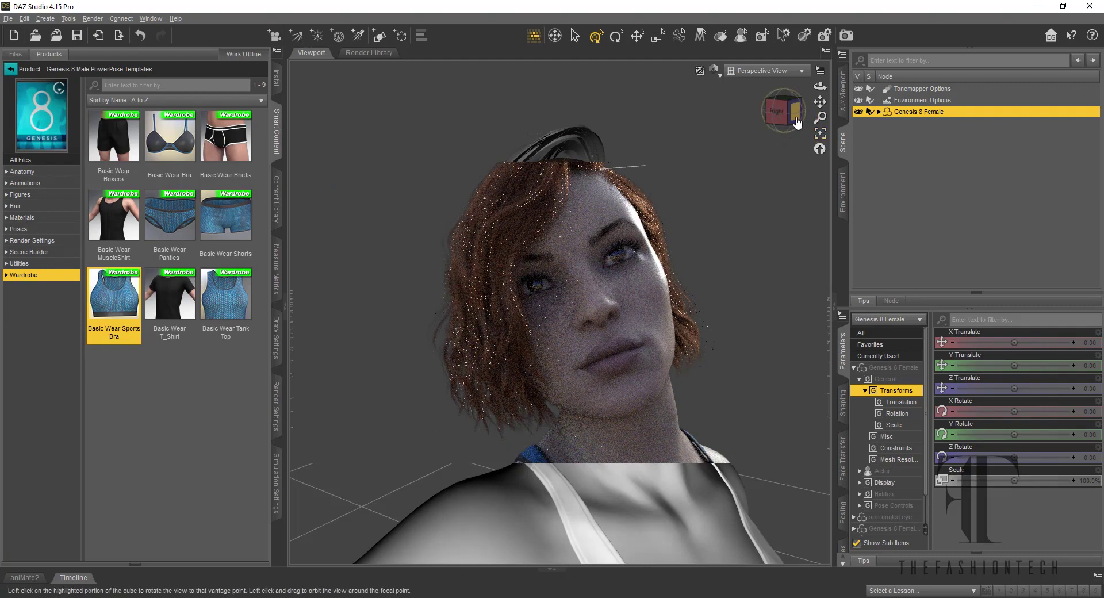
# Switch the viewport to Texture Shaded, frame the whole figure and view it from a front angle.
pyautogui.click(714, 70)
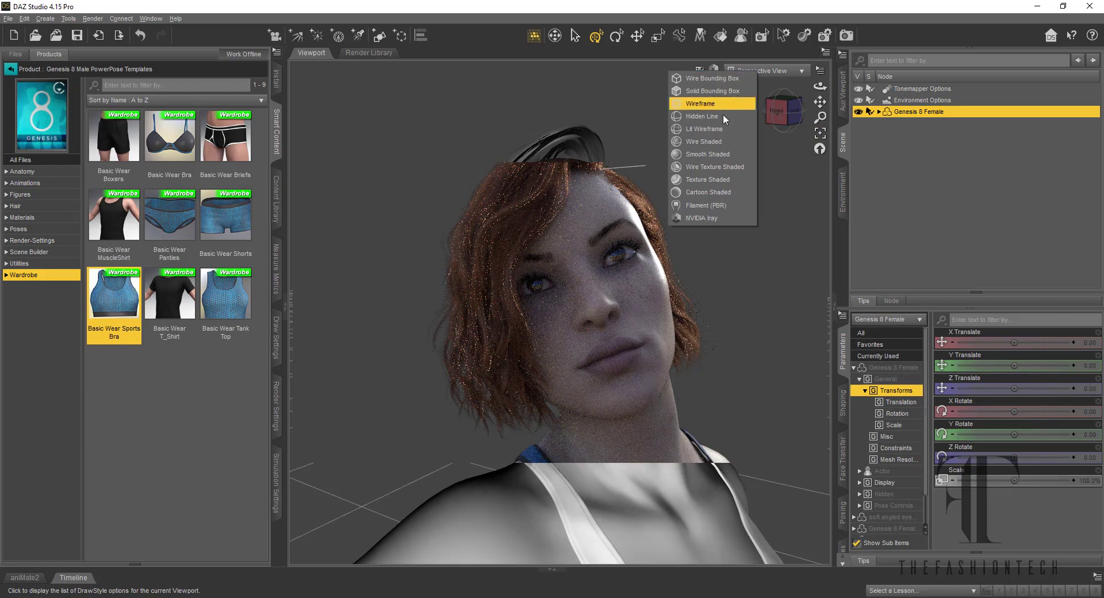
pyautogui.click(722, 178)
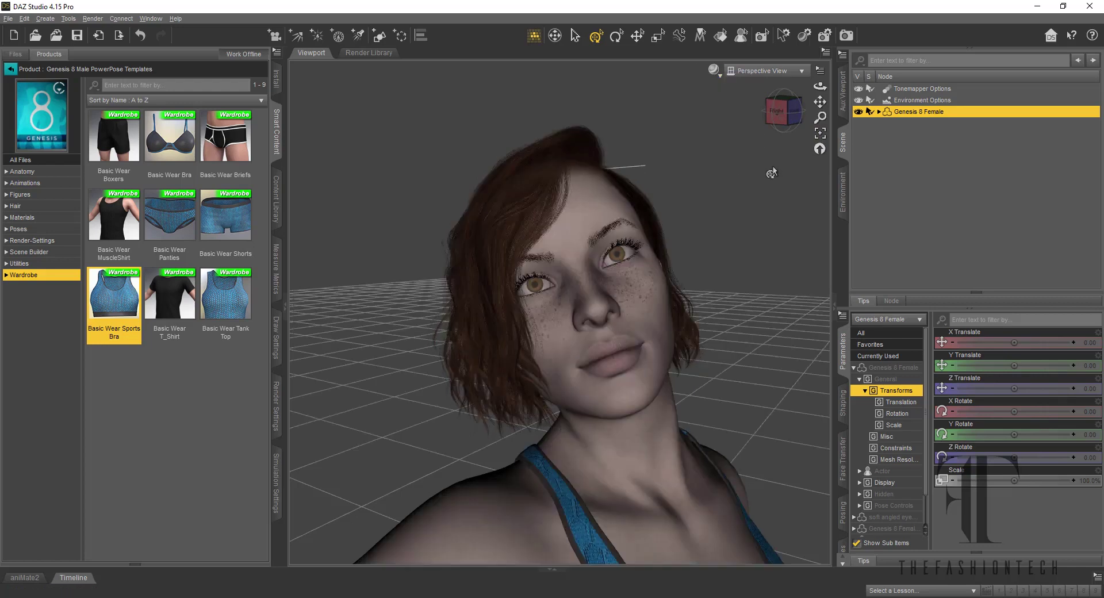
pyautogui.click(820, 134)
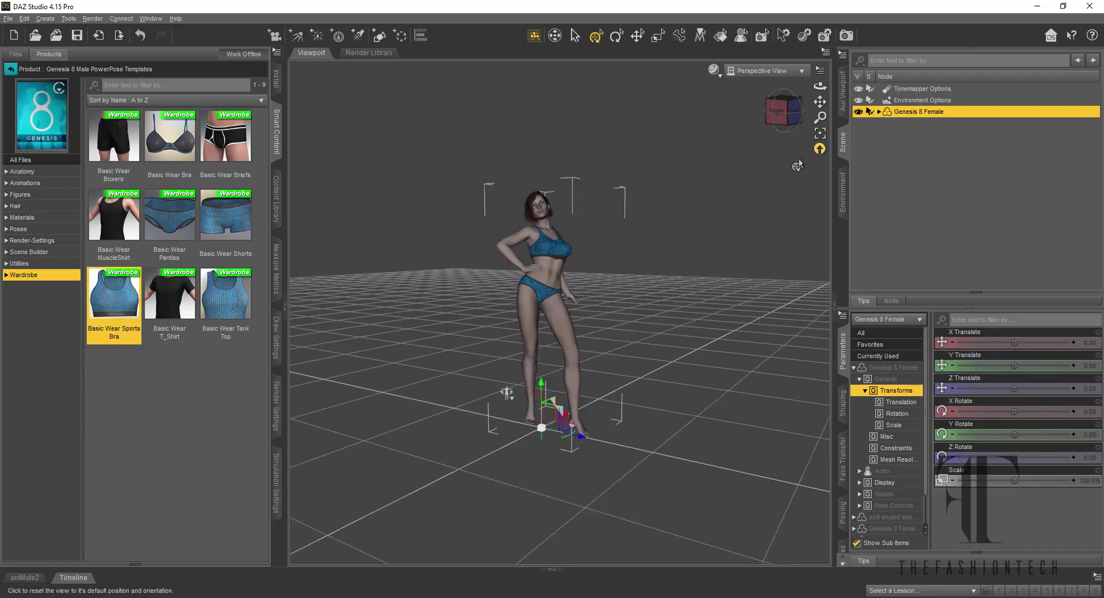
pyautogui.click(790, 126)
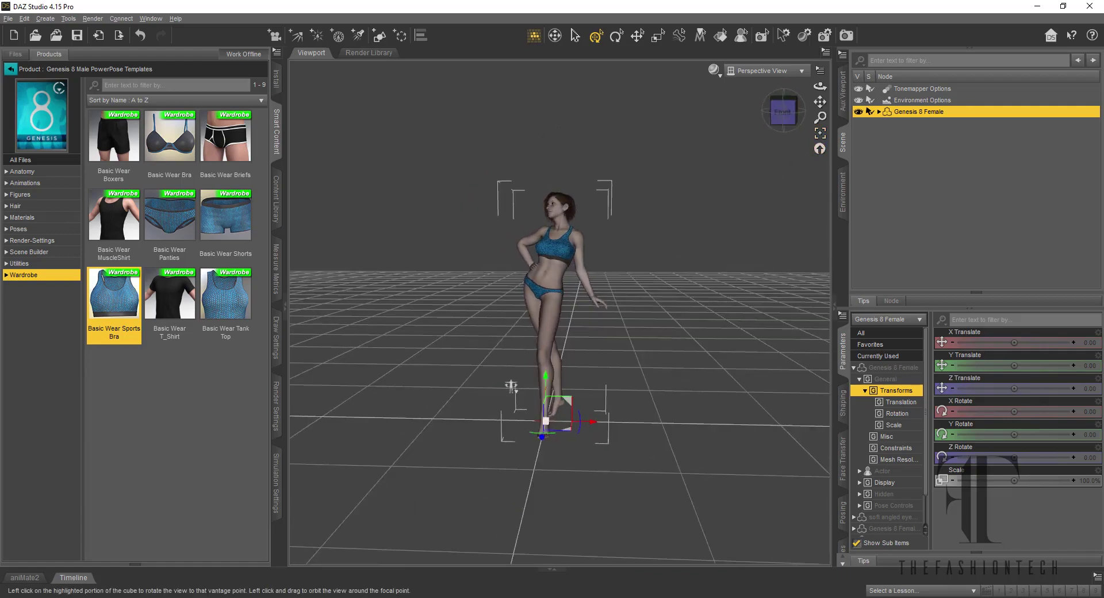
pyautogui.click(783, 112)
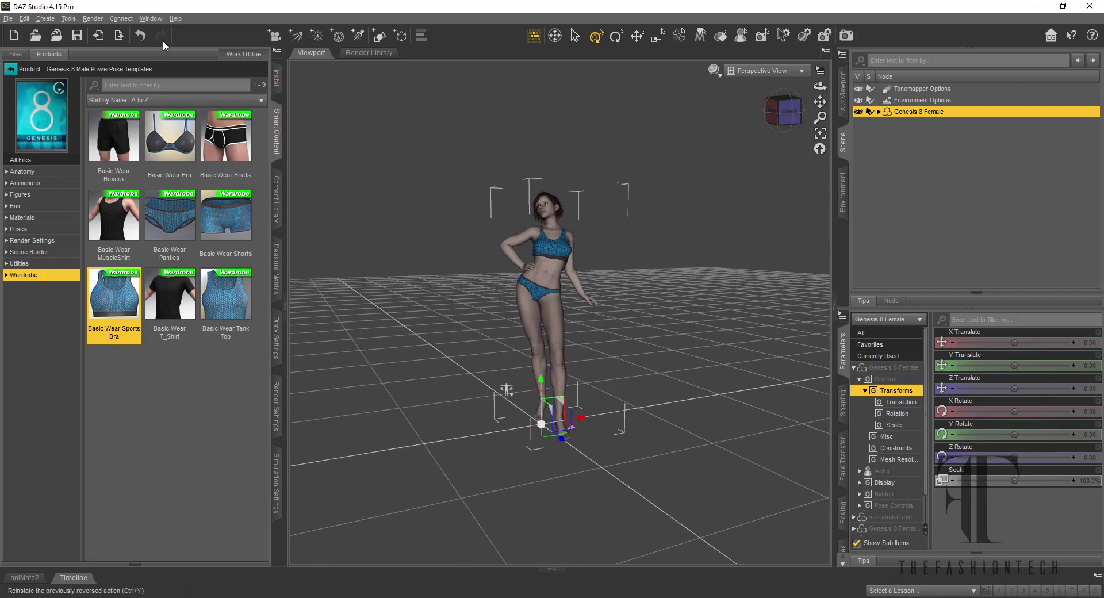
# Undo the loading of both garments, then load the Basic Wear Sports Bra and Basic Wear Panties again.
pyautogui.click(141, 36)
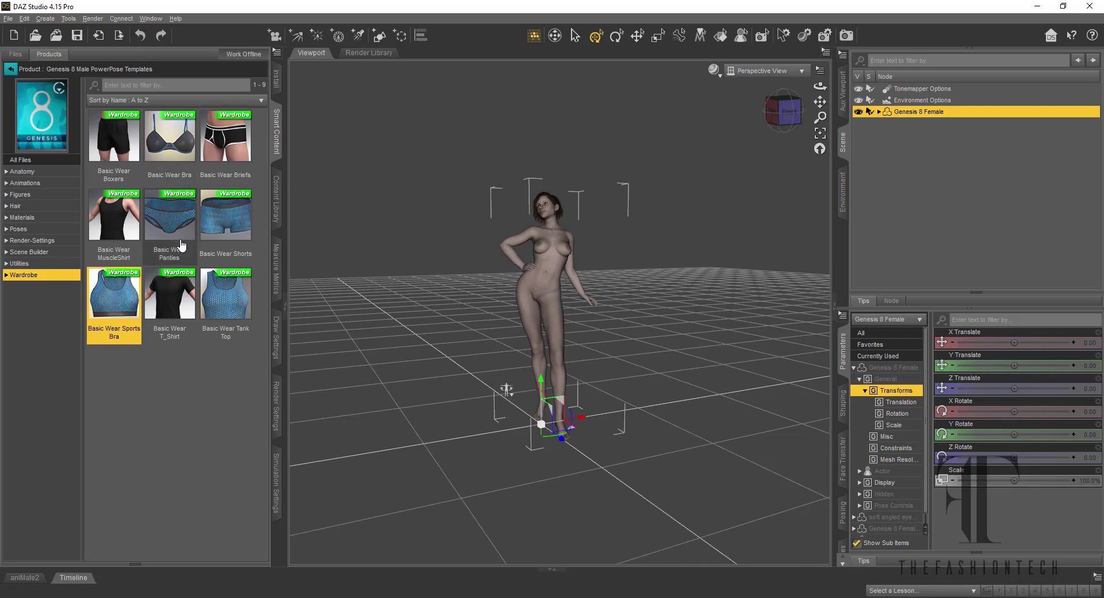
pyautogui.doubleClick(112, 288)
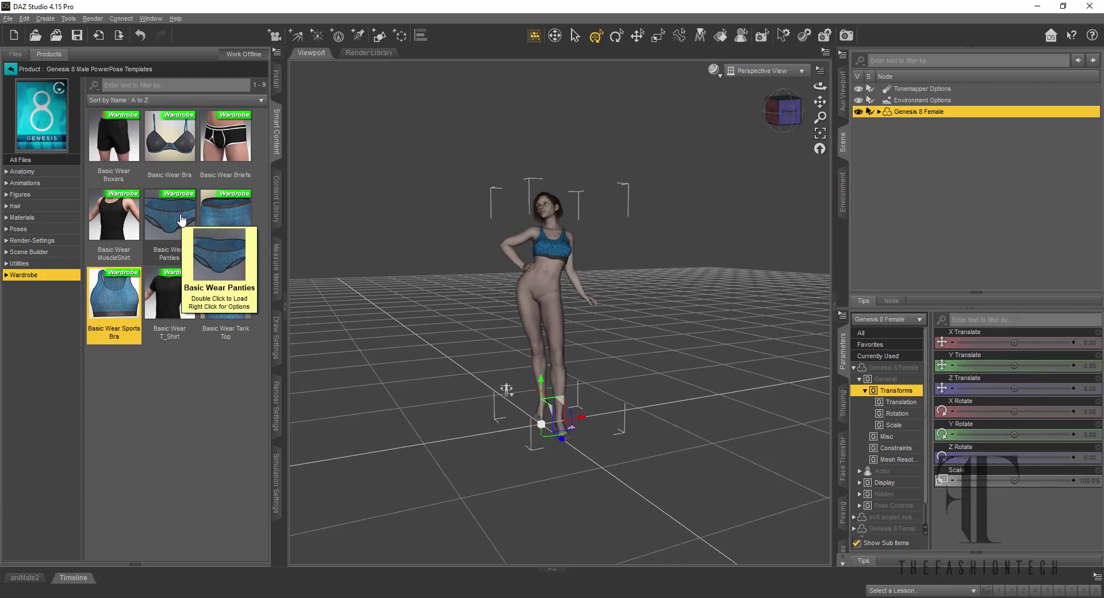
pyautogui.click(182, 221)
pyautogui.doubleClick(182, 219)
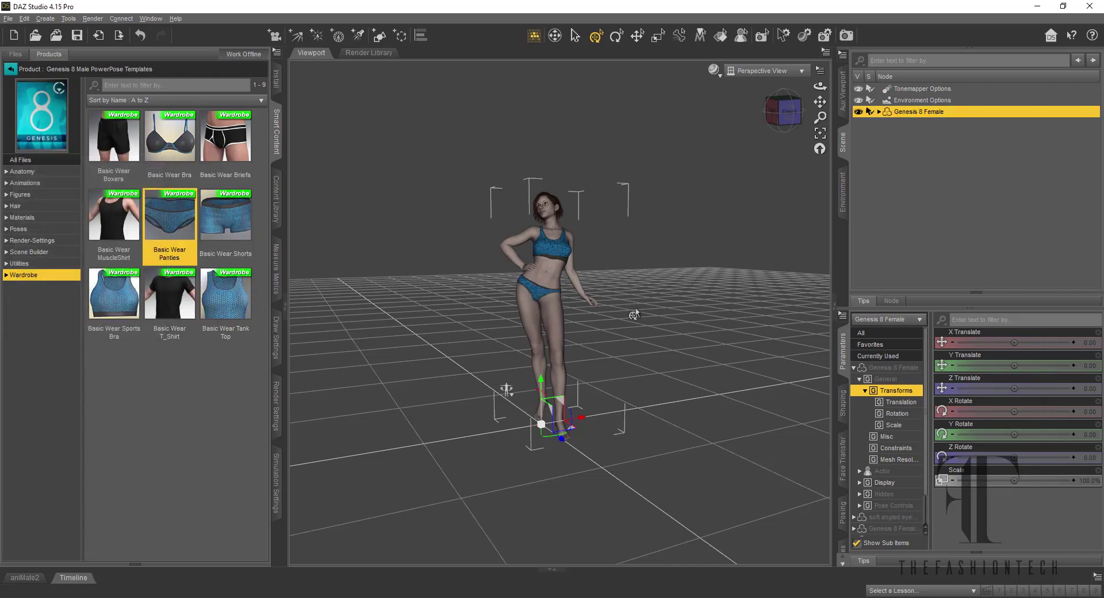
# Expand the Genesis 8 Female in the scene, select its Basic Wear Sports Bra and view the clothing up close.
pyautogui.click(878, 112)
pyautogui.click(927, 181)
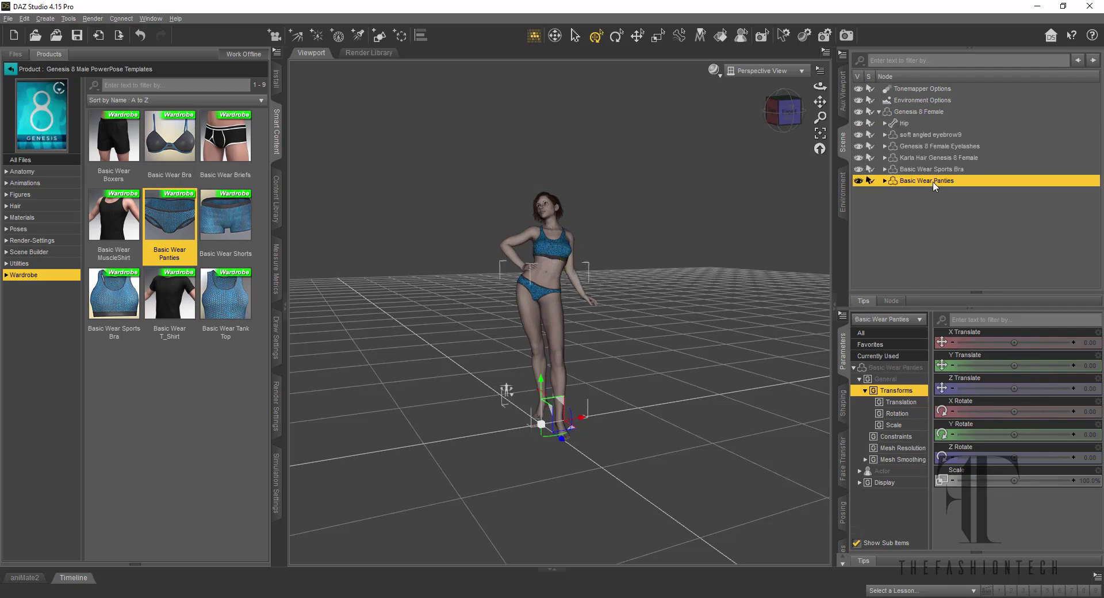
pyautogui.click(934, 173)
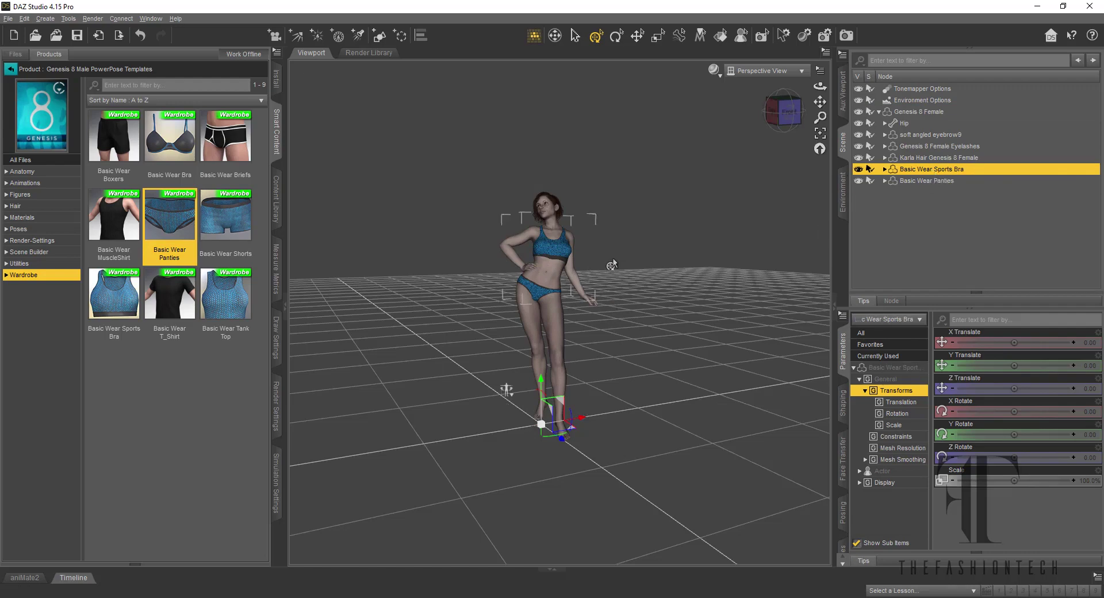
pyautogui.scroll(5, 619, 266)
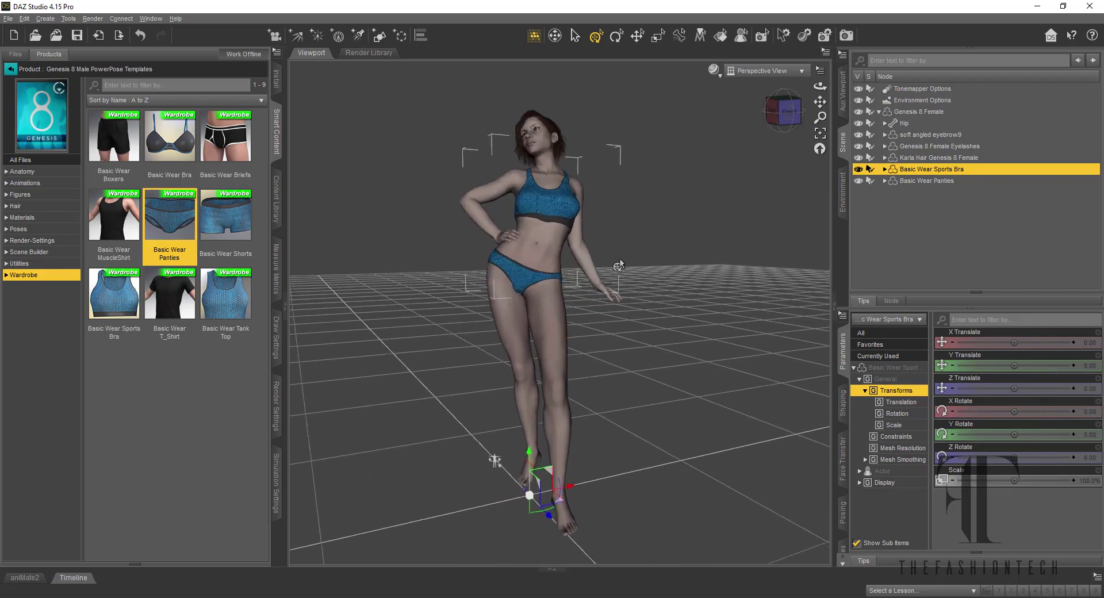
pyautogui.scroll(4, 619, 266)
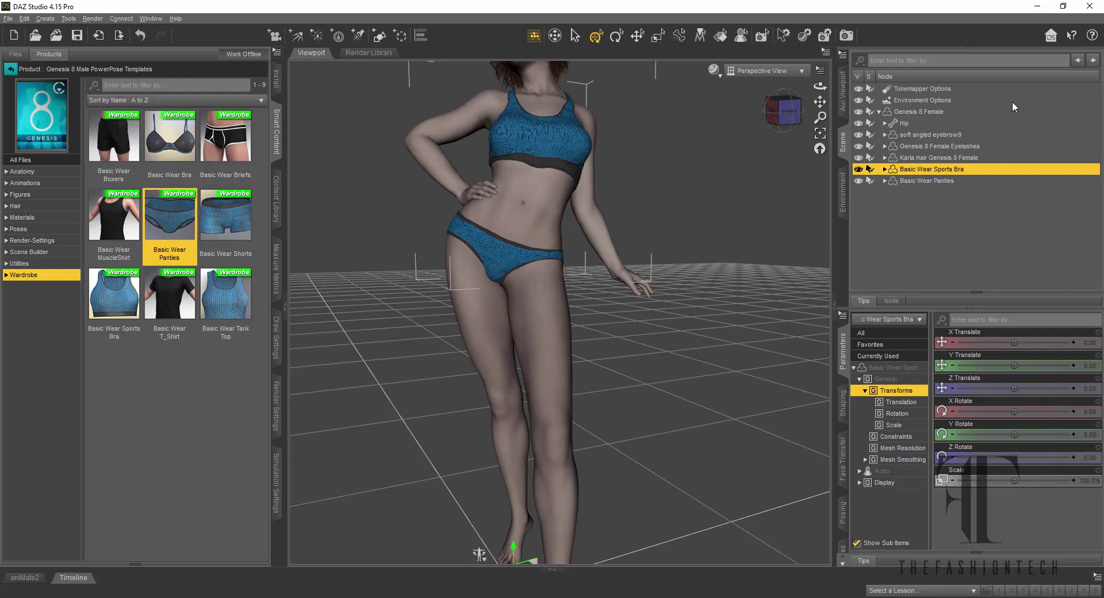
# Try to add a Smoothing Modifier to the Basic Wear Sports Bra.
pyautogui.click(26, 19)
pyautogui.moveTo(94, 108)
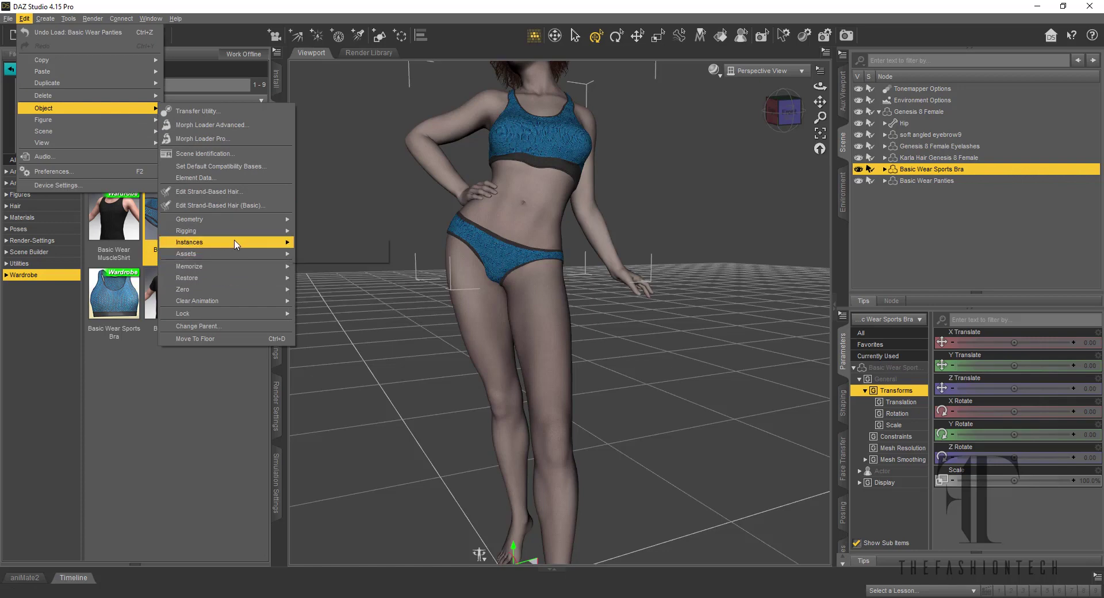
pyautogui.moveTo(242, 224)
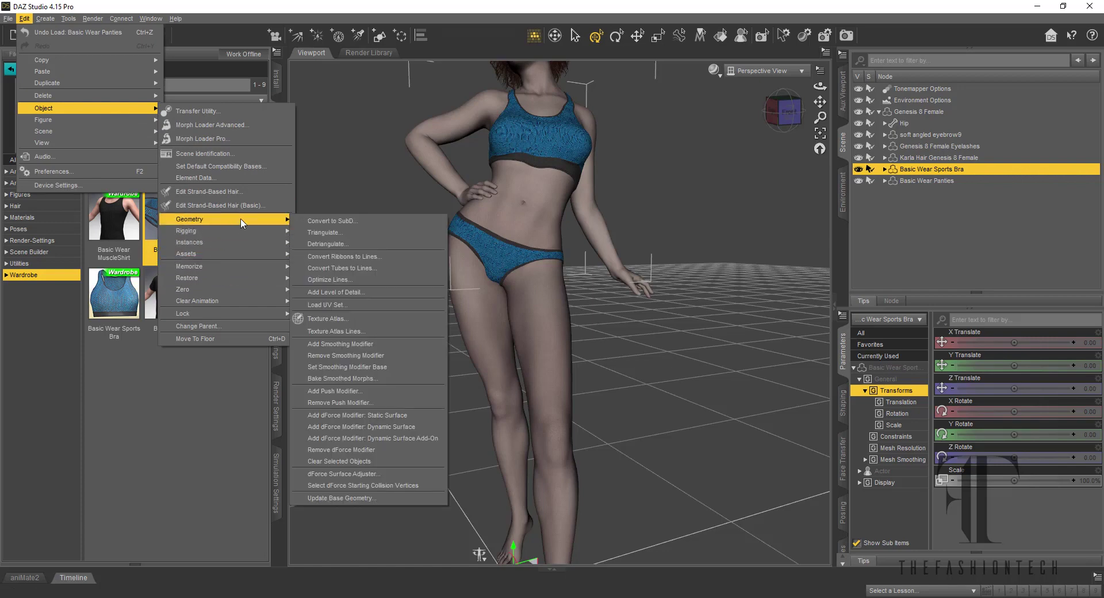
pyautogui.click(358, 344)
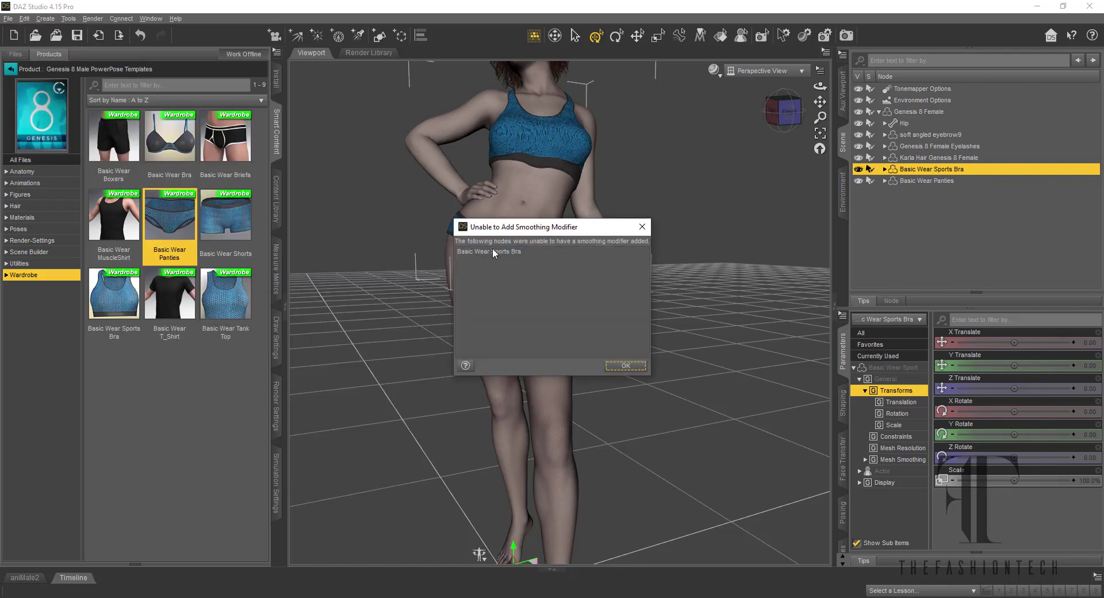
pyautogui.click(613, 366)
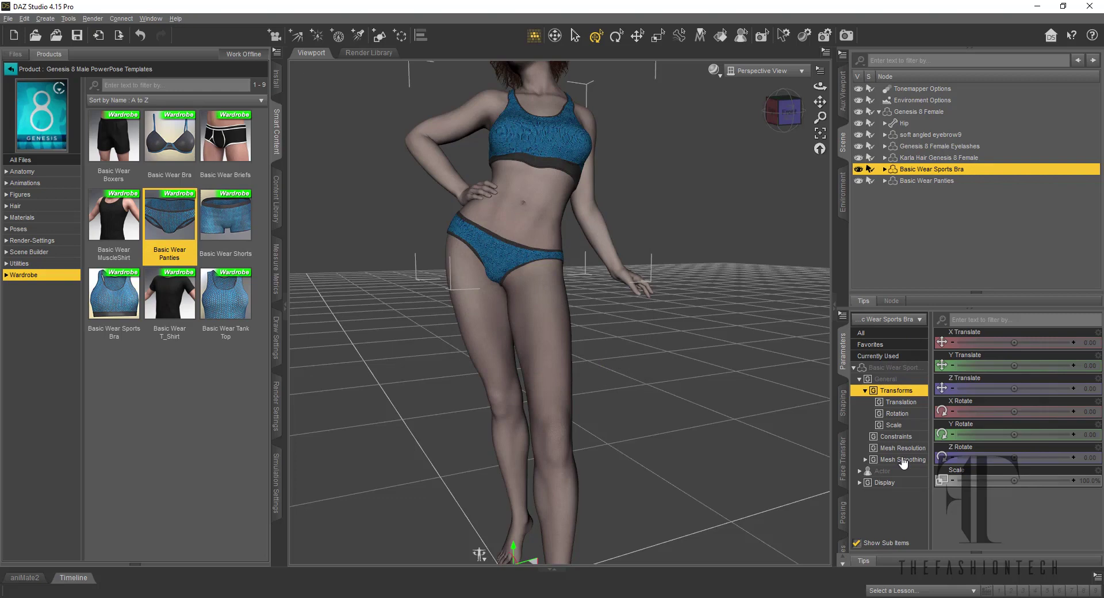
# Show the sports bra's Mesh Smoothing parameters and set Smoothing Iterations and Collision Iterations to 0.
pyautogui.click(902, 460)
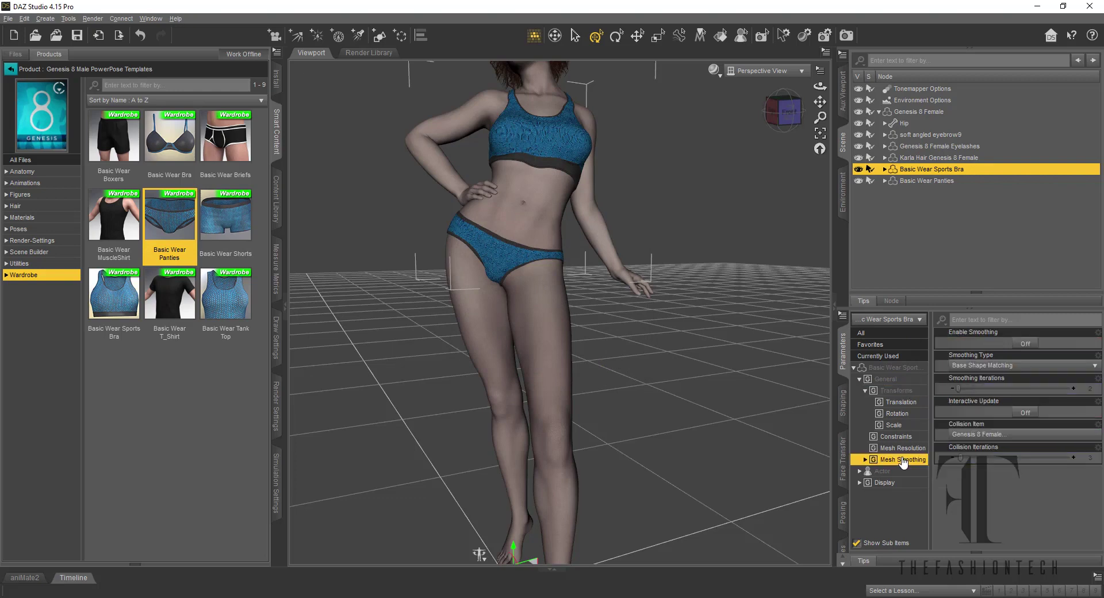
pyautogui.click(962, 457)
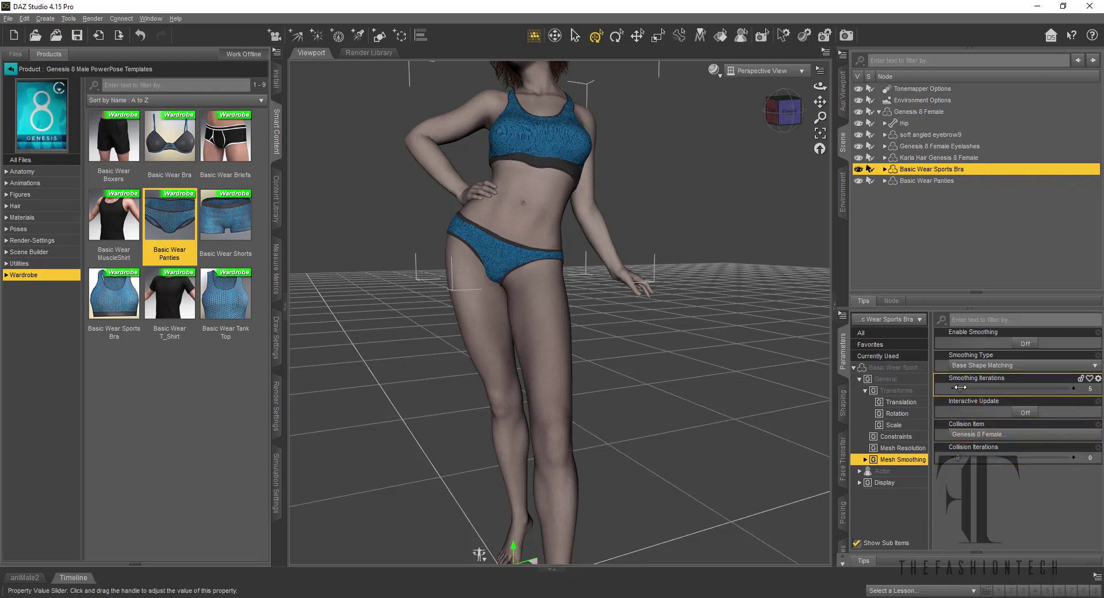
pyautogui.moveTo(1100, 394); pyautogui.dragTo(990, 396)
# Set the sports bra's Smoothing Type to Generic and turn Enable Smoothing on.
pyautogui.click(1017, 373)
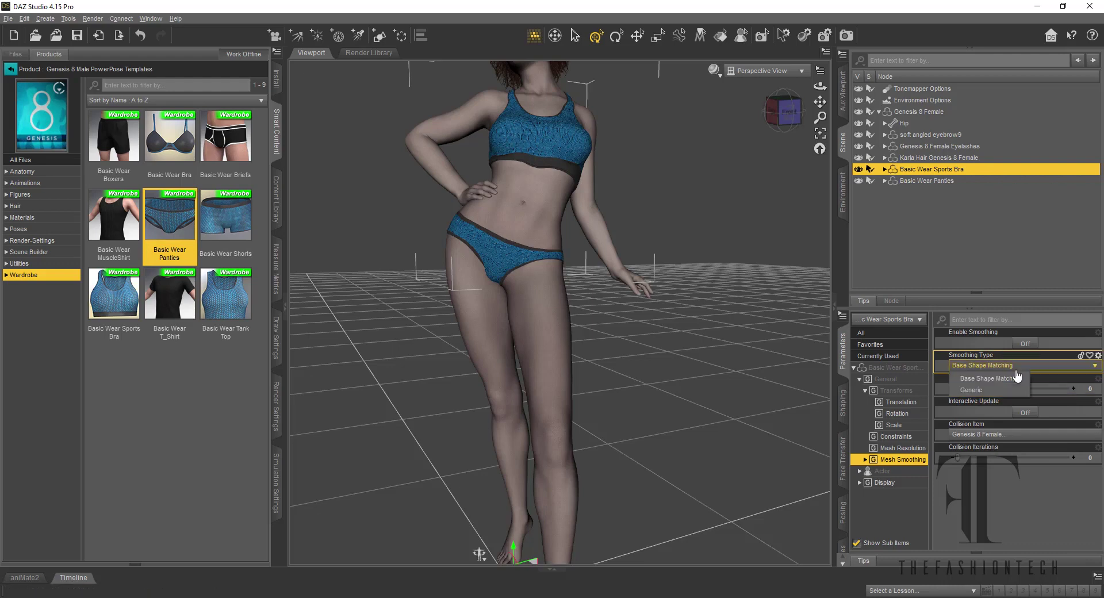
pyautogui.click(1004, 386)
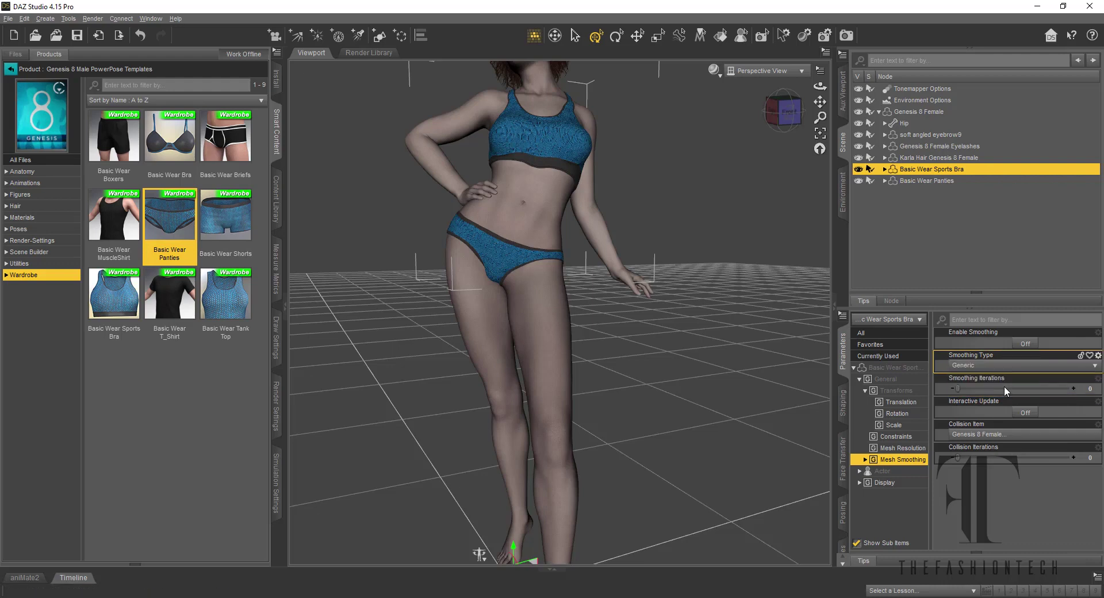
pyautogui.click(1025, 366)
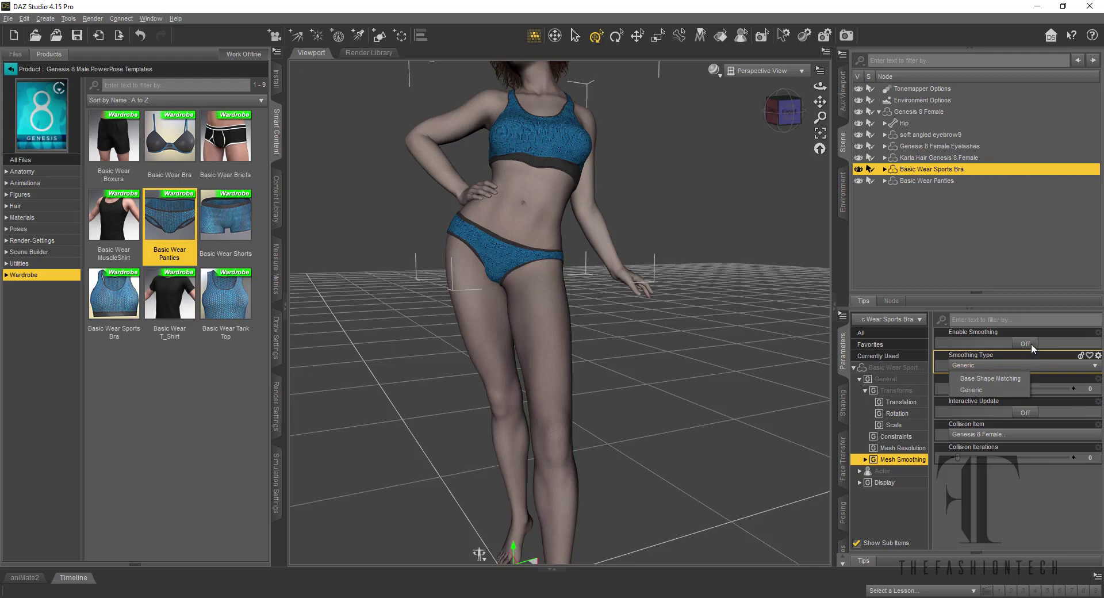
pyautogui.click(1030, 342)
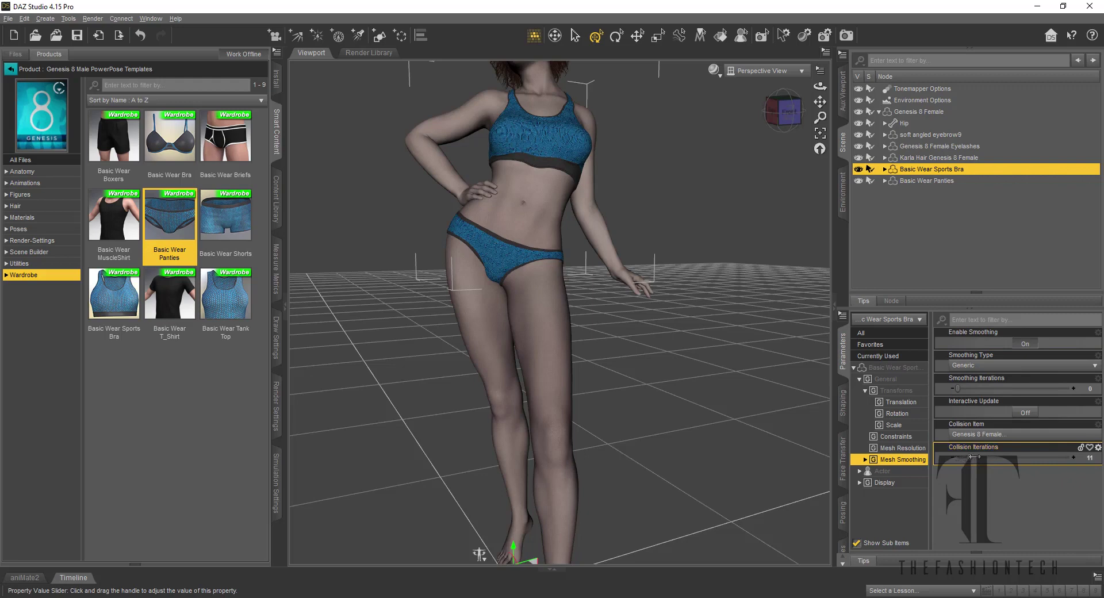
# Show the sports bra's Collision parameters under Mesh Smoothing and set Collision Iterations to 34.
pyautogui.moveTo(970, 454); pyautogui.dragTo(966, 454)
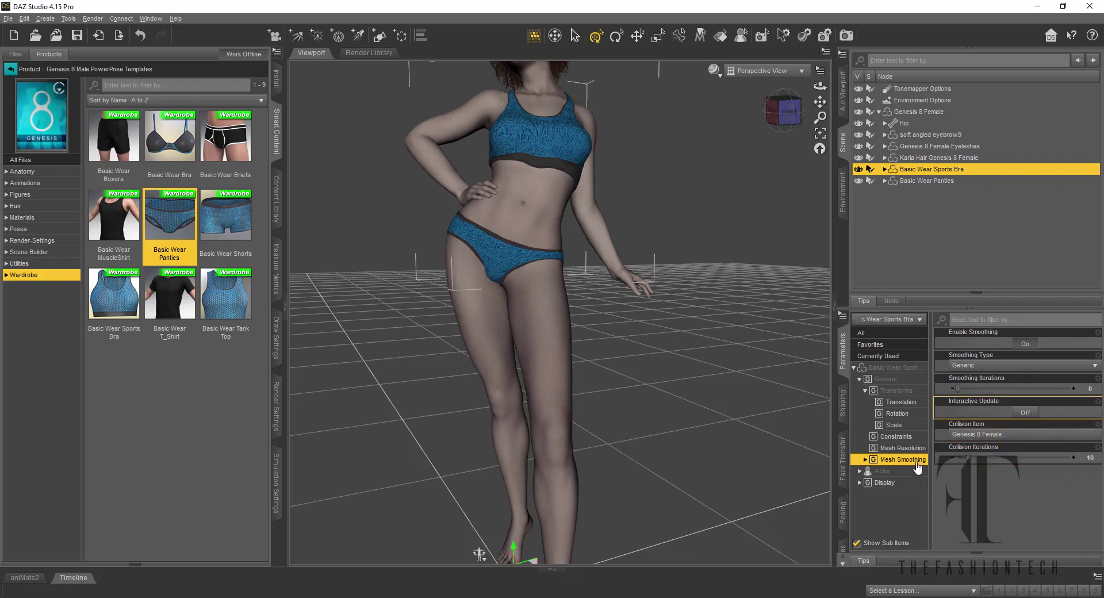
pyautogui.click(866, 460)
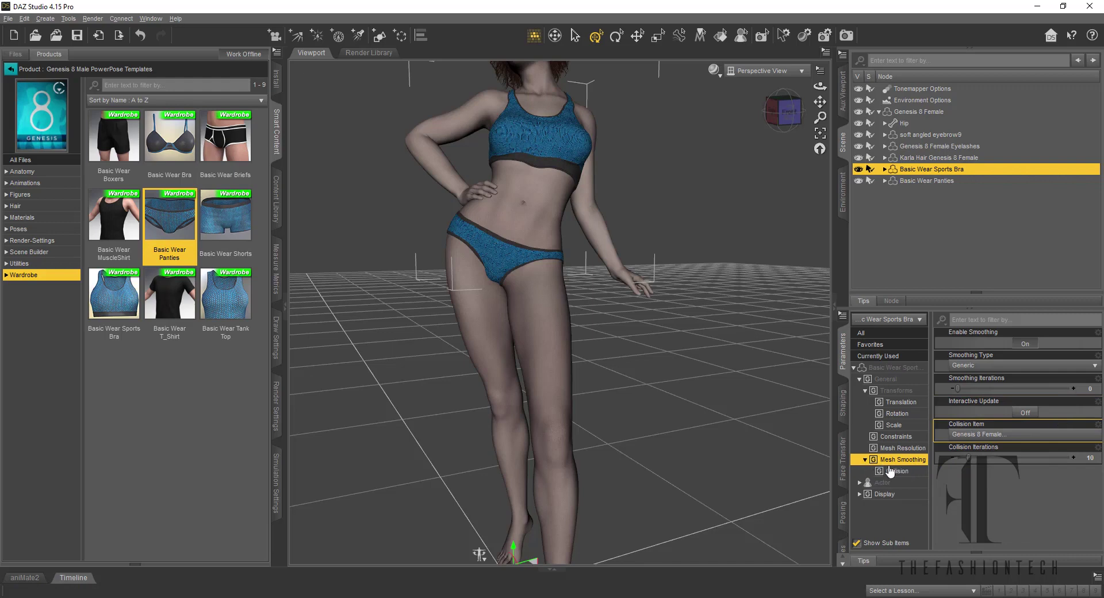
pyautogui.click(891, 473)
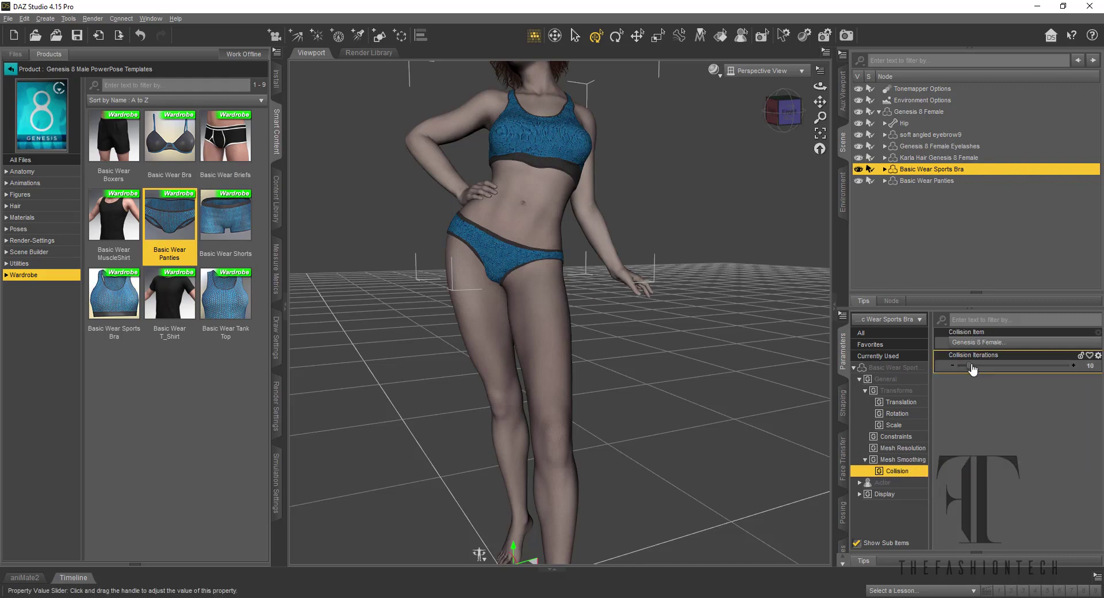
pyautogui.moveTo(1047, 365); pyautogui.dragTo(995, 366)
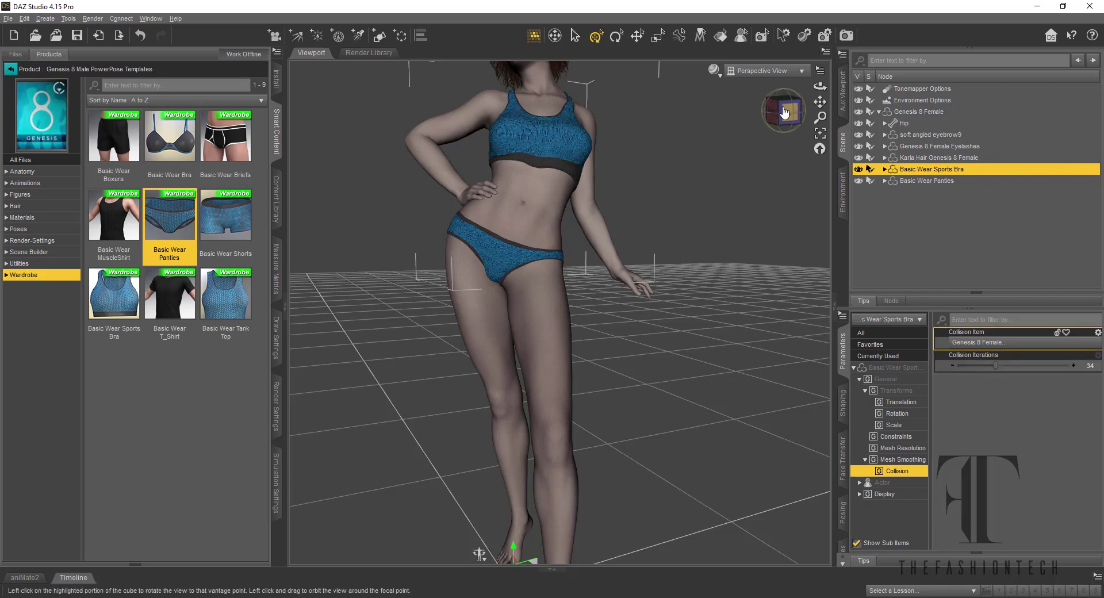
pyautogui.click(906, 112)
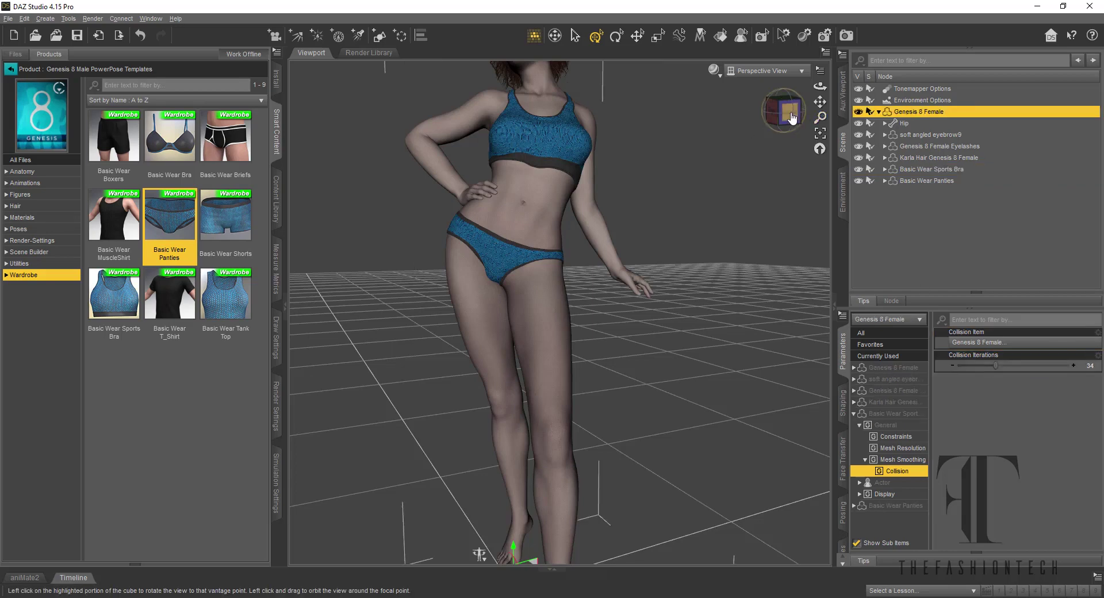
pyautogui.moveTo(788, 112); pyautogui.dragTo(843, 125)
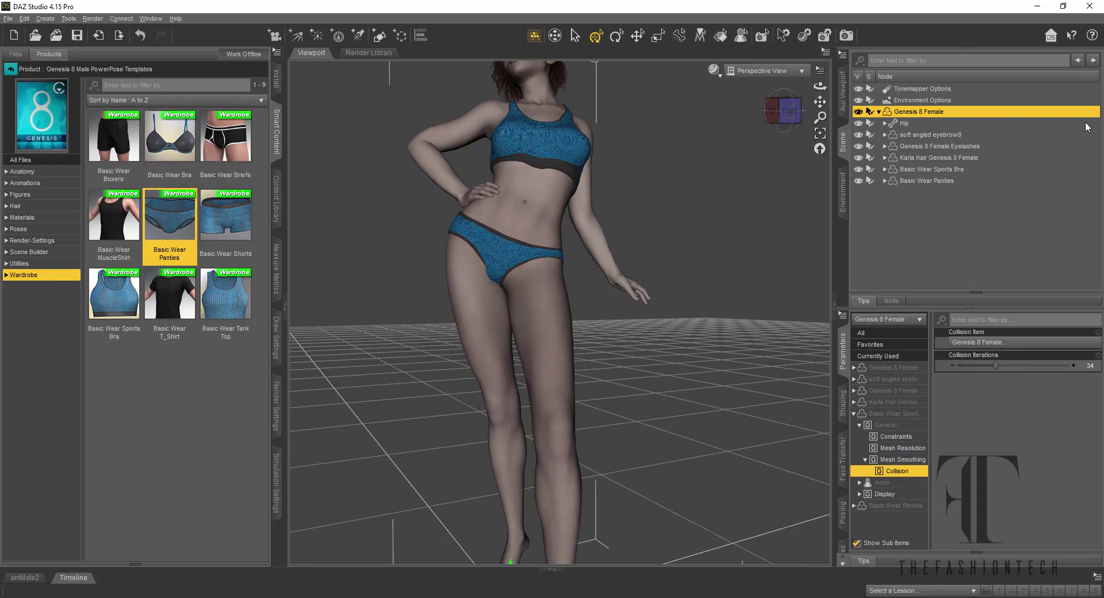
# Delete the Basic Wear Sports Bra from the scene and load the Basic Wear Bra in its place.
pyautogui.click(970, 170)
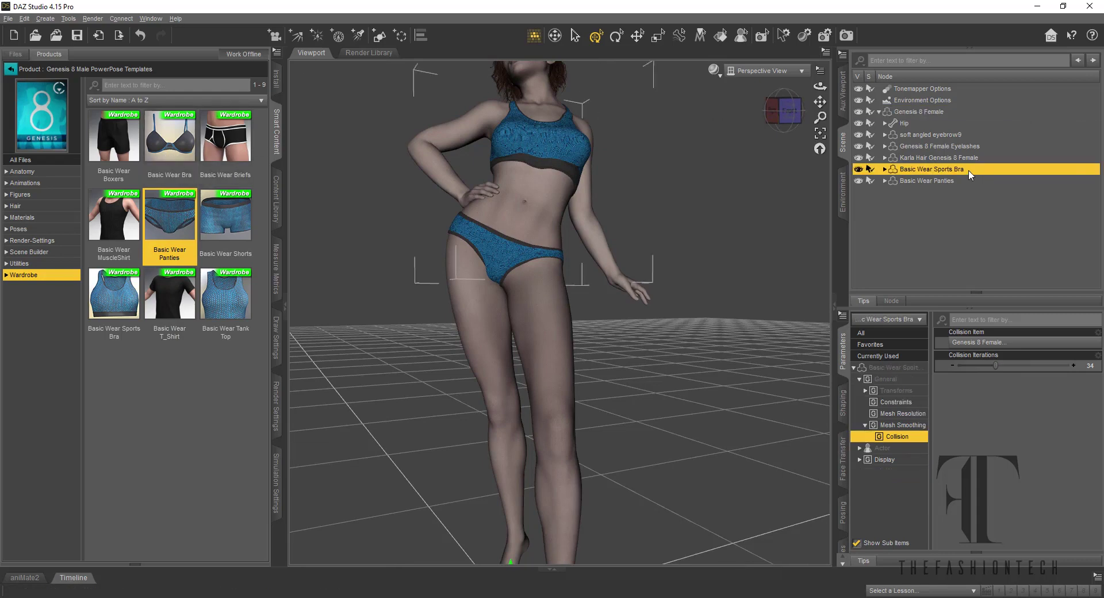
pyautogui.rightClick(969, 171)
pyautogui.click(1021, 208)
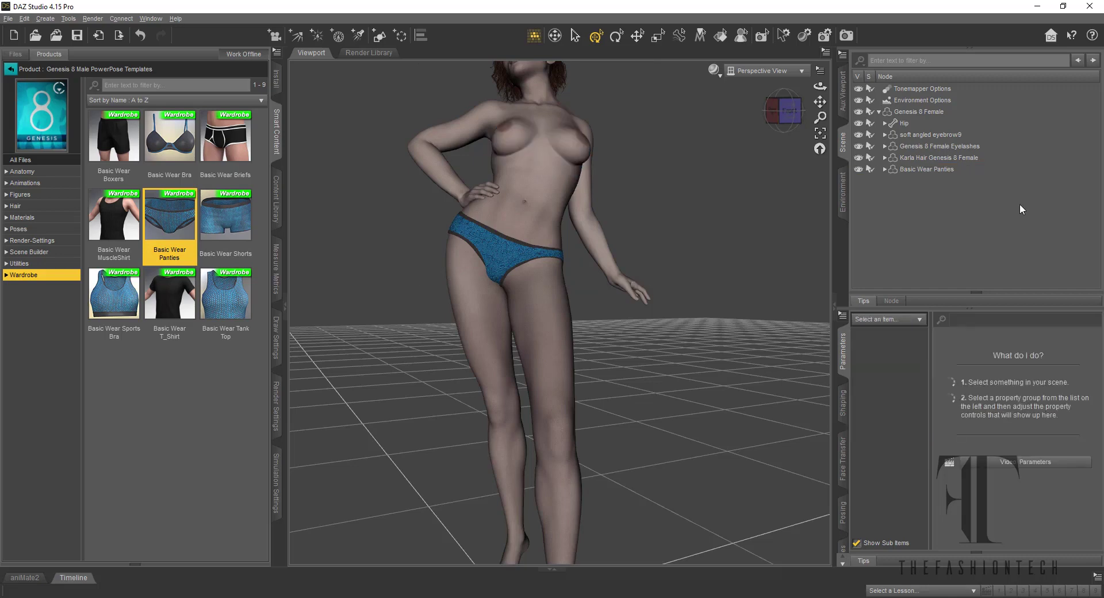
pyautogui.click(182, 145)
pyautogui.doubleClick(182, 145)
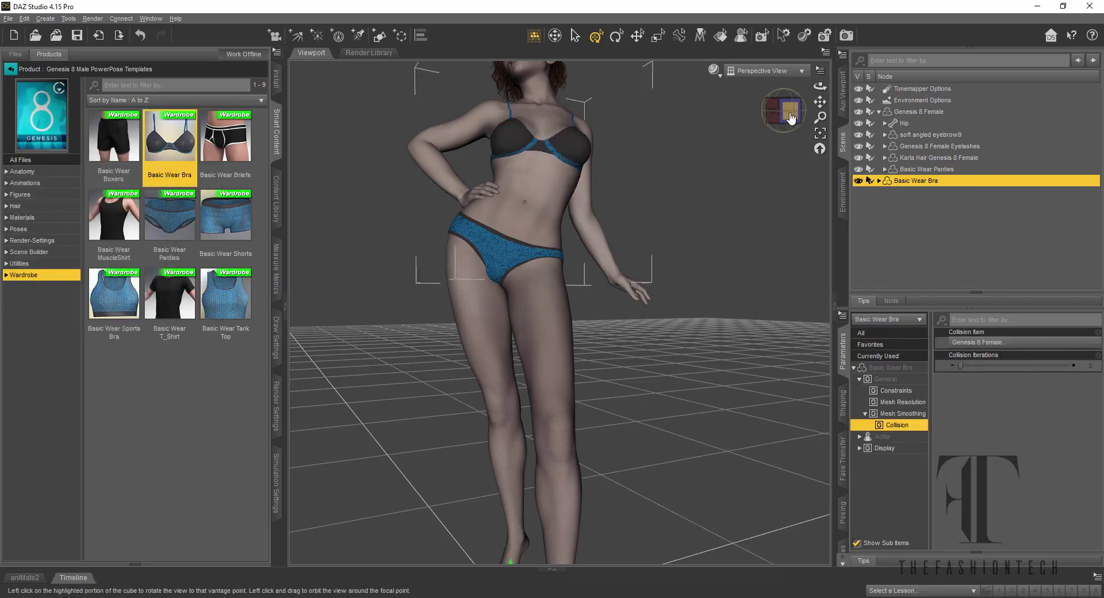
# Rotate the figure's Left Collar to a Bend of about 3.70 and a Twist of about 15.98.
pyautogui.moveTo(793, 118)
pyautogui.mouseDown()
pyautogui.moveTo(789, 138)
pyautogui.moveTo(833, 138)
pyautogui.moveTo(802, 118)
pyautogui.moveTo(814, 118)
pyautogui.mouseUp()
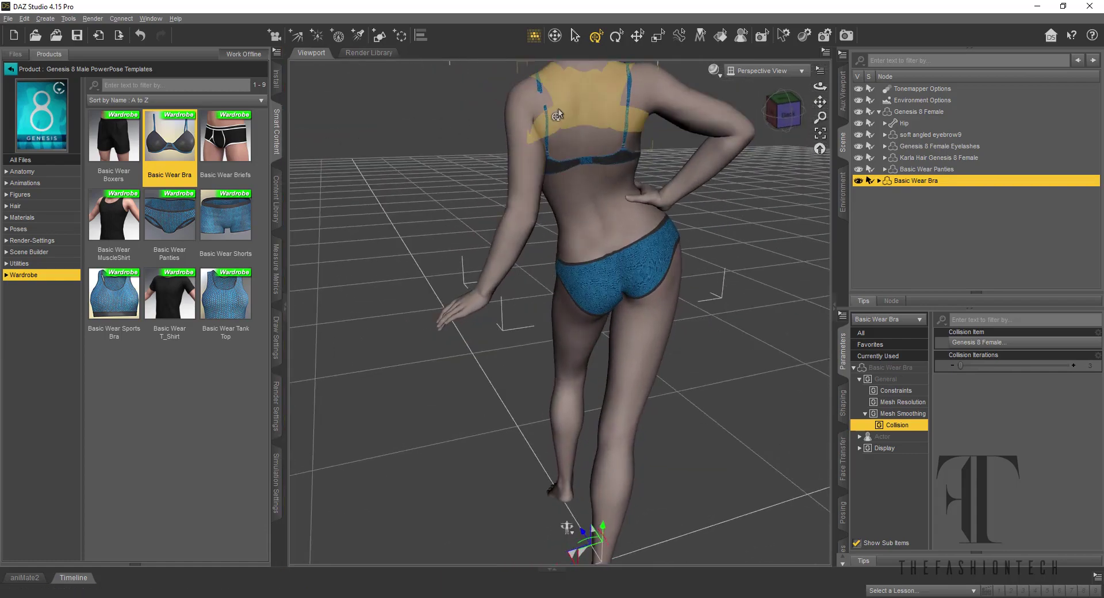
pyautogui.click(545, 110)
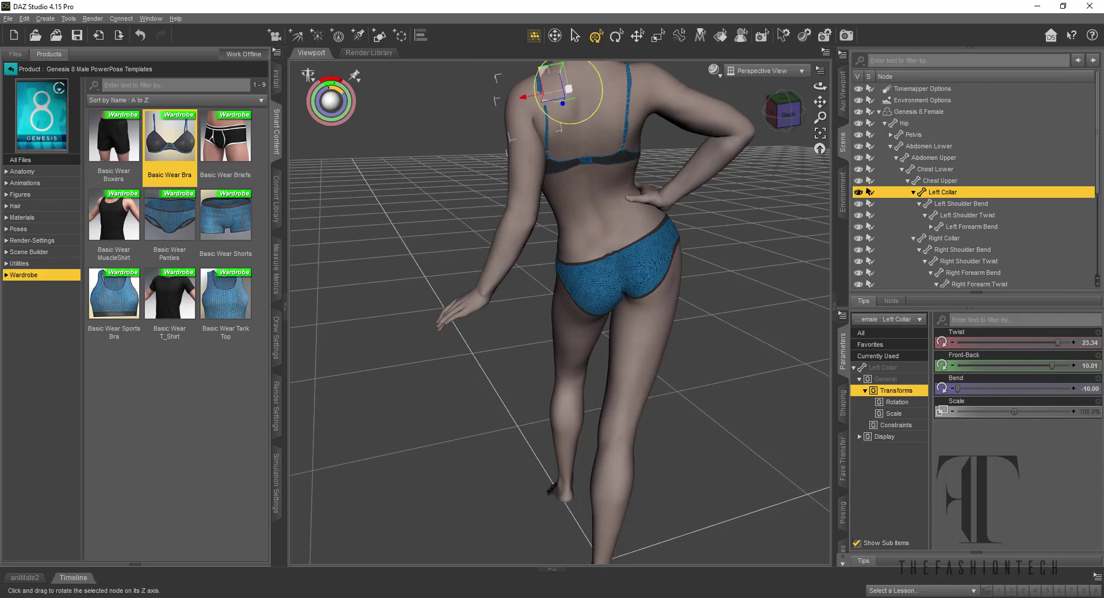
pyautogui.moveTo(544, 72); pyautogui.dragTo(552, 69)
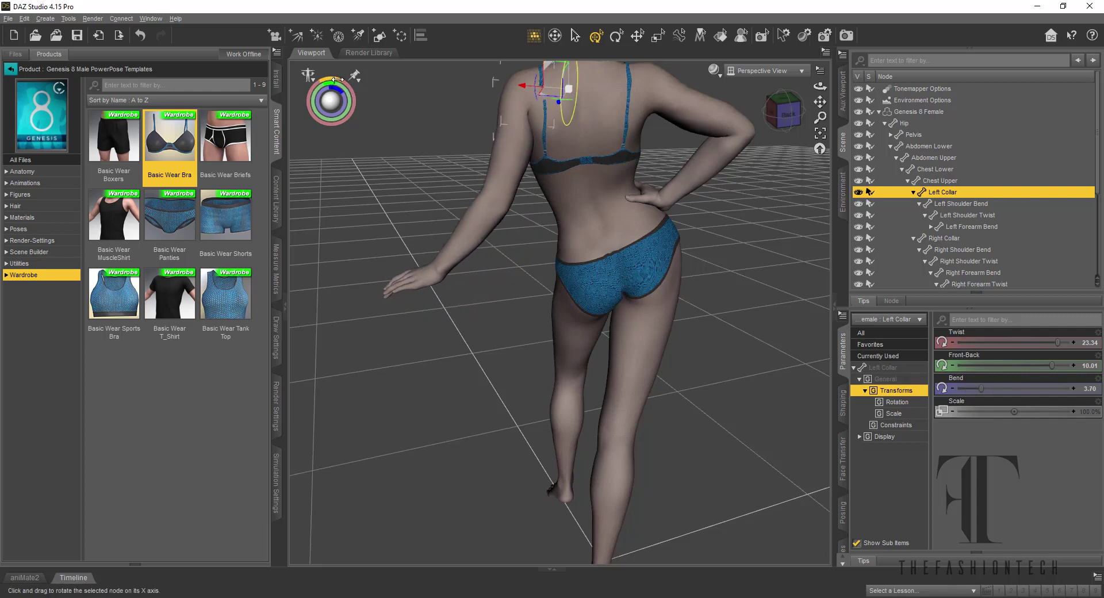
pyautogui.moveTo(337, 79); pyautogui.dragTo(318, 80)
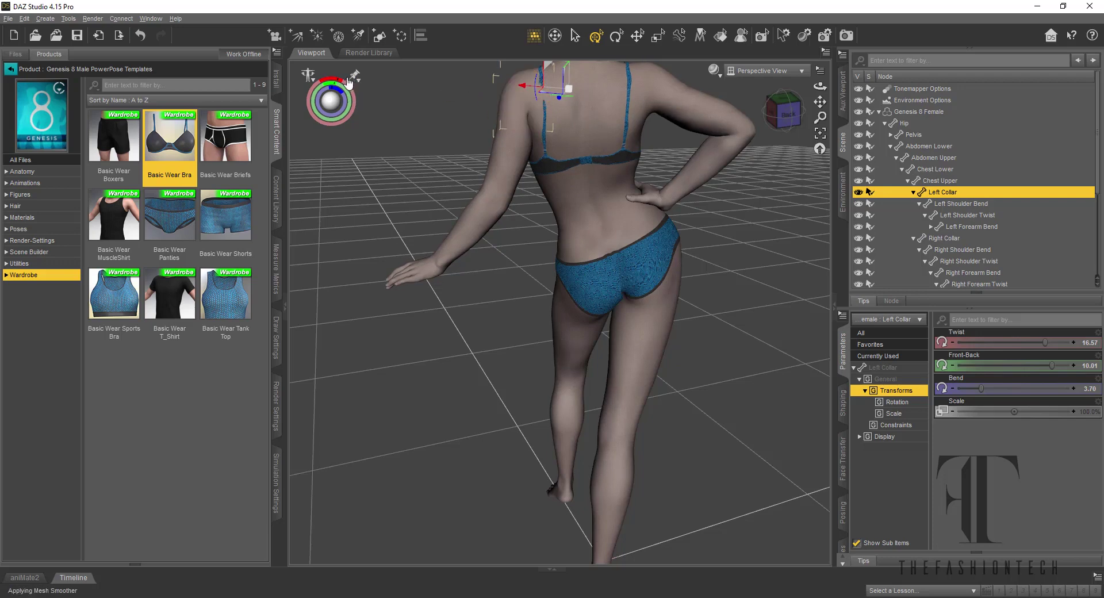
pyautogui.moveTo(339, 79)
pyautogui.mouseDown()
pyautogui.moveTo(322, 78)
pyautogui.moveTo(339, 78)
pyautogui.mouseUp()
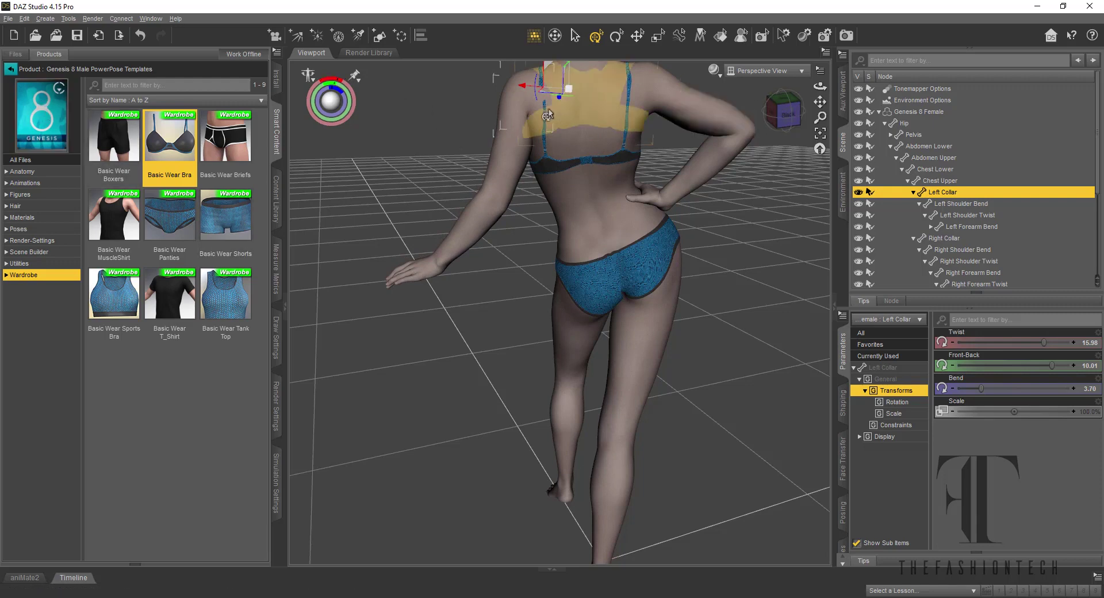
# Deselect the collar and examine the whole dressed figure from the front.
pyautogui.click(789, 109)
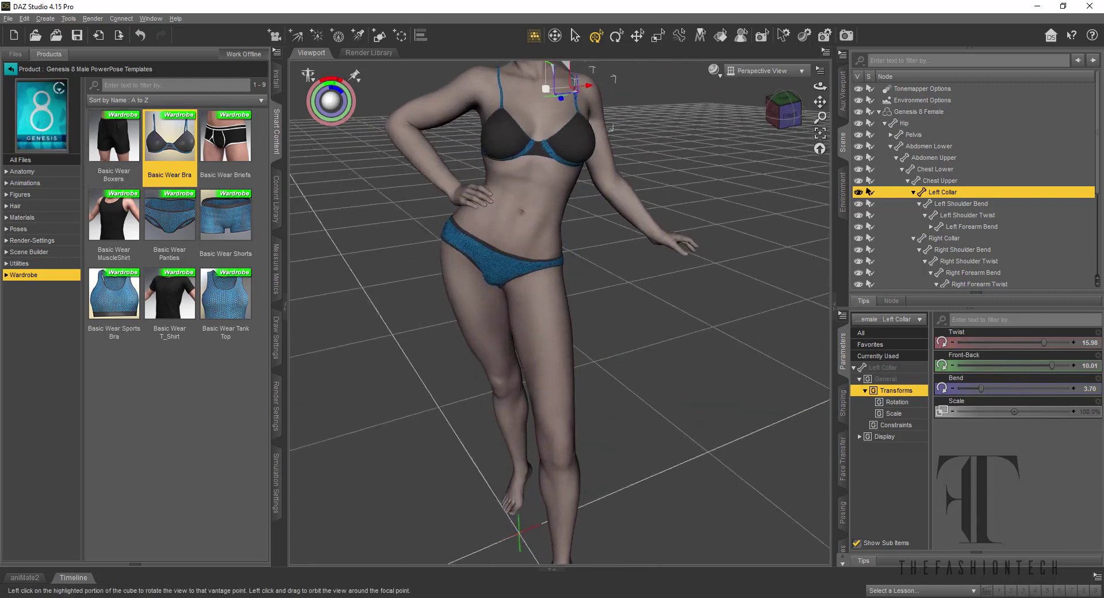
pyautogui.moveTo(633, 192); pyautogui.dragTo(615, 205)
pyautogui.scroll(2, 693, 161)
pyautogui.scroll(-4, 698, 158)
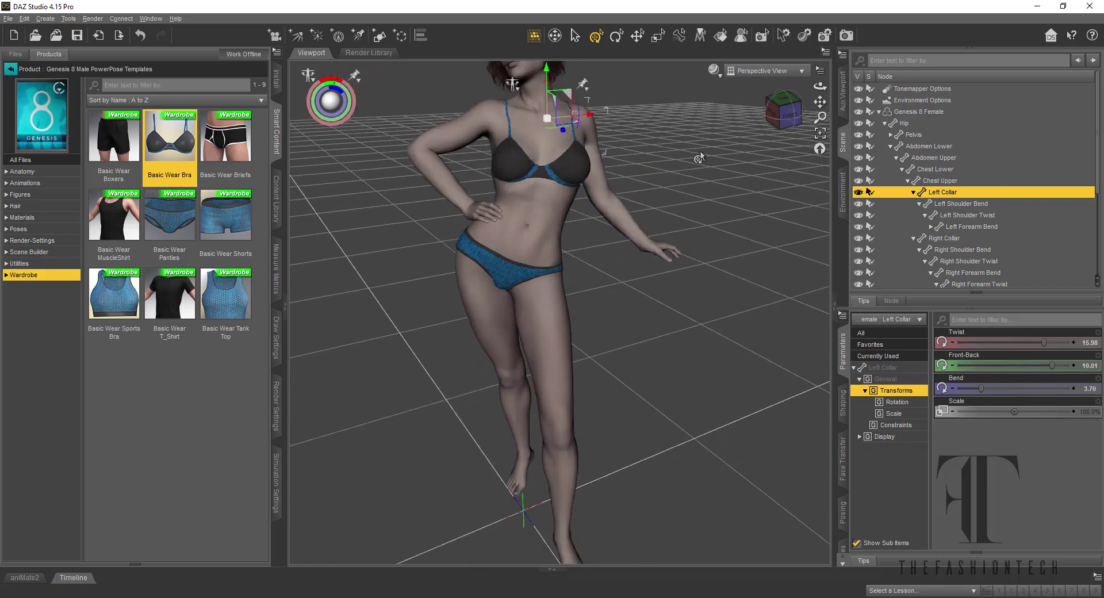
pyautogui.scroll(-3, 699, 158)
pyautogui.click(696, 166)
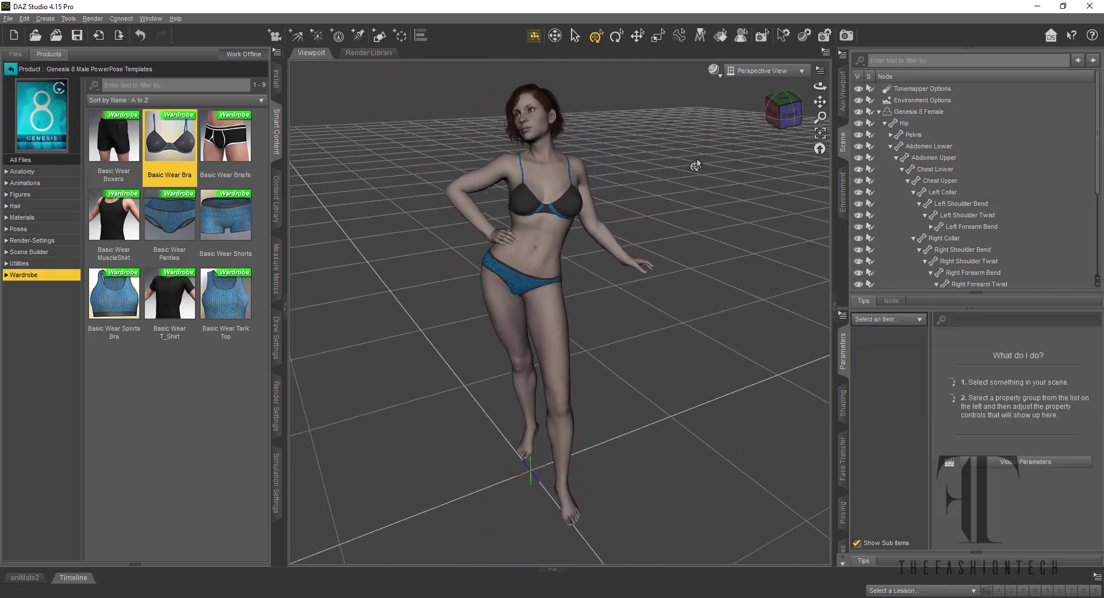
pyautogui.click(784, 115)
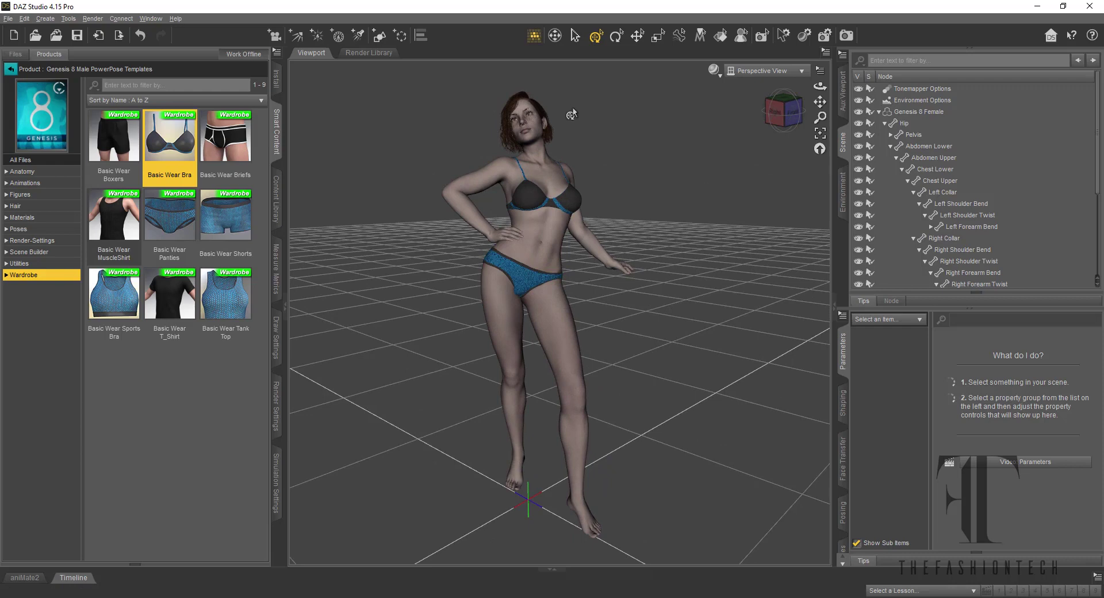
# Show the content files instead of the product, collapse Genesis 8 Female in the scene and select the Basic Wear Bra.
pyautogui.click(8, 55)
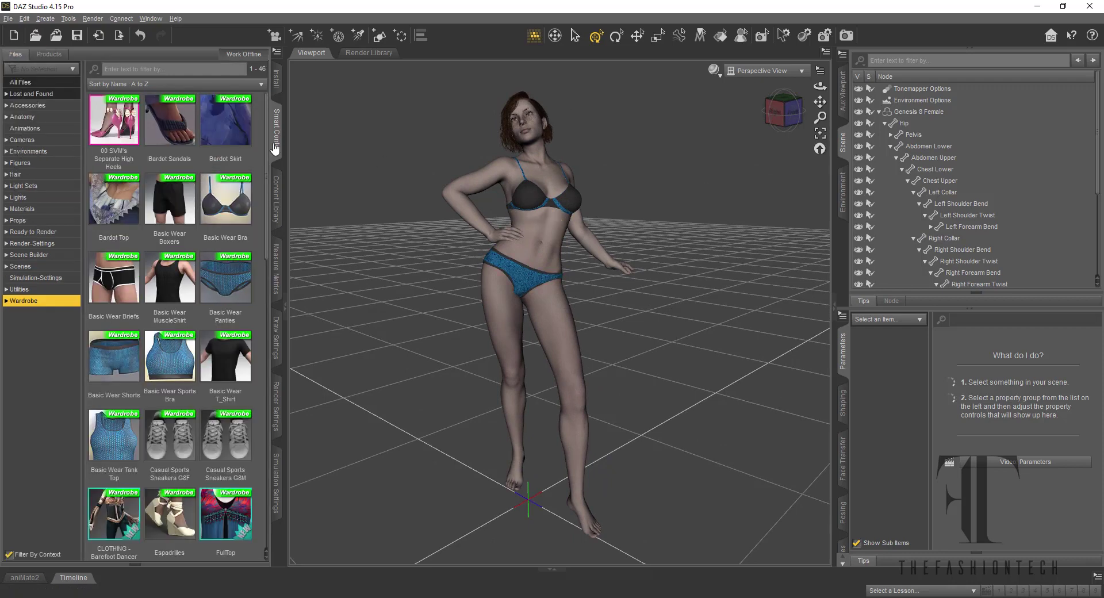
pyautogui.click(916, 112)
pyautogui.click(879, 112)
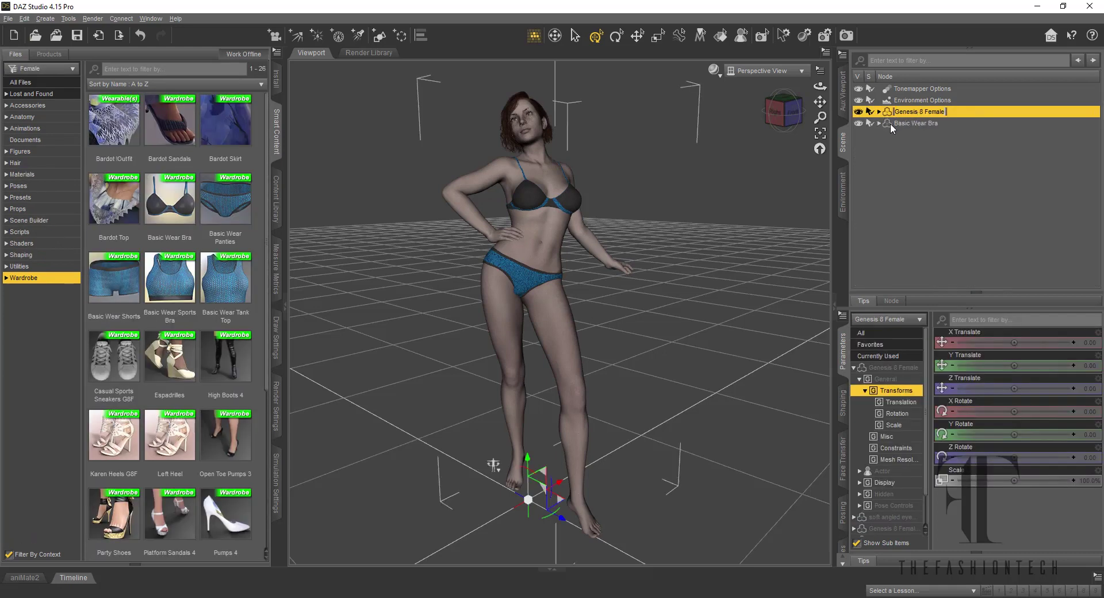
pyautogui.click(890, 124)
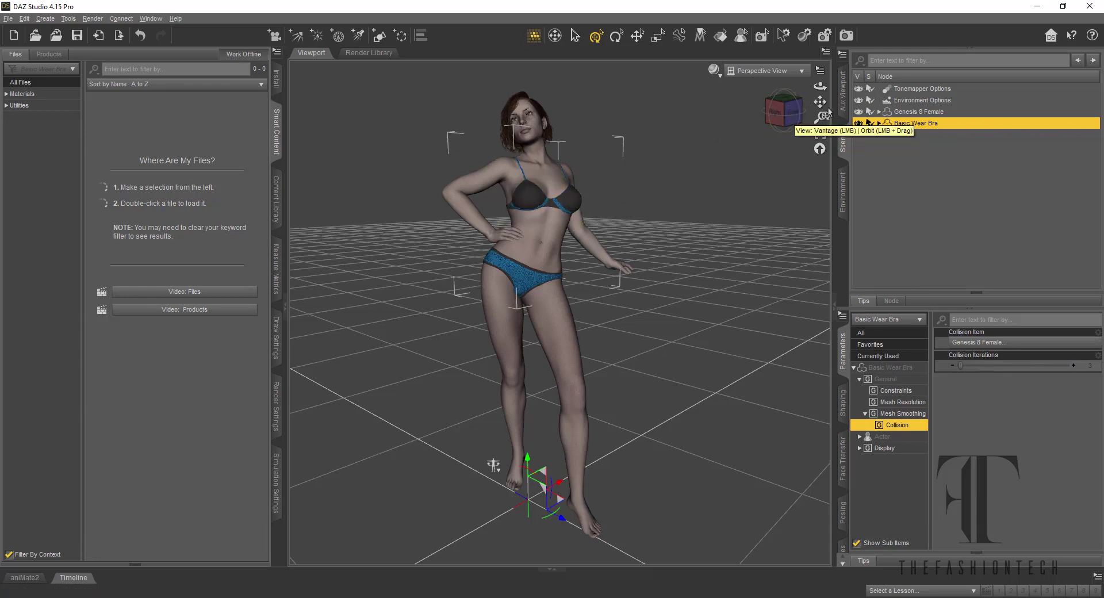
# Move the Genesis 8 Female to an X Translate of -0.52 and a Z Translate of -1.01.
pyautogui.click(941, 112)
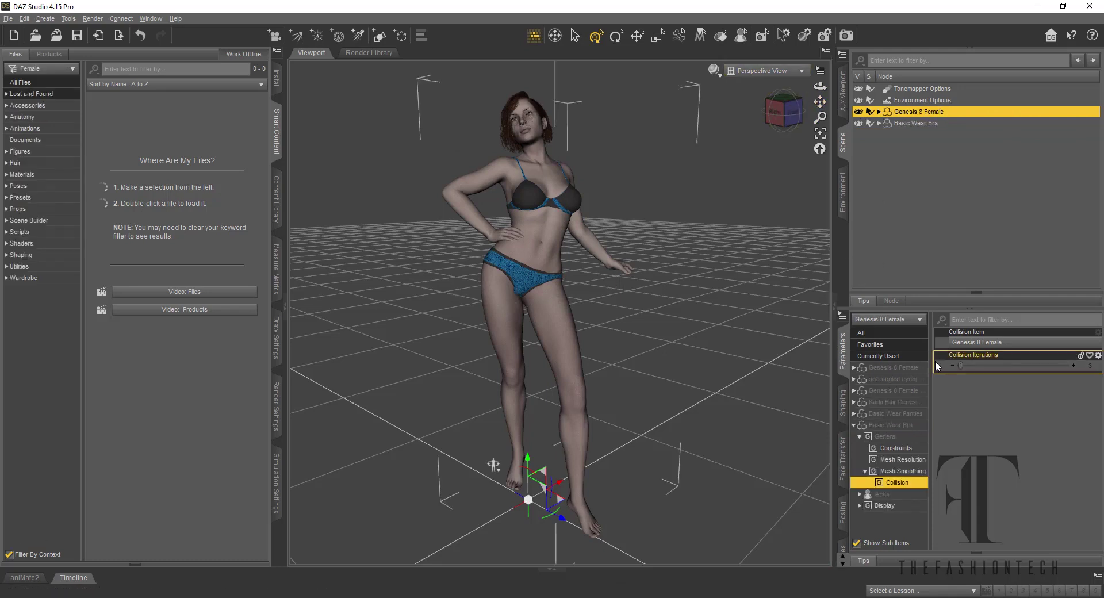
pyautogui.click(899, 369)
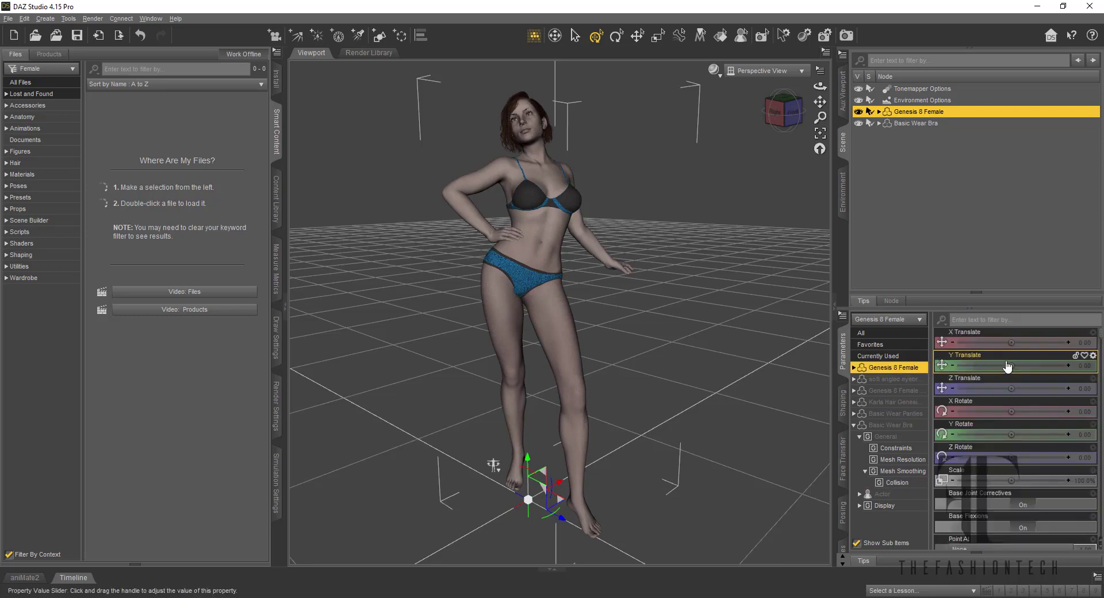
pyautogui.moveTo(1010, 342); pyautogui.dragTo(1000, 342)
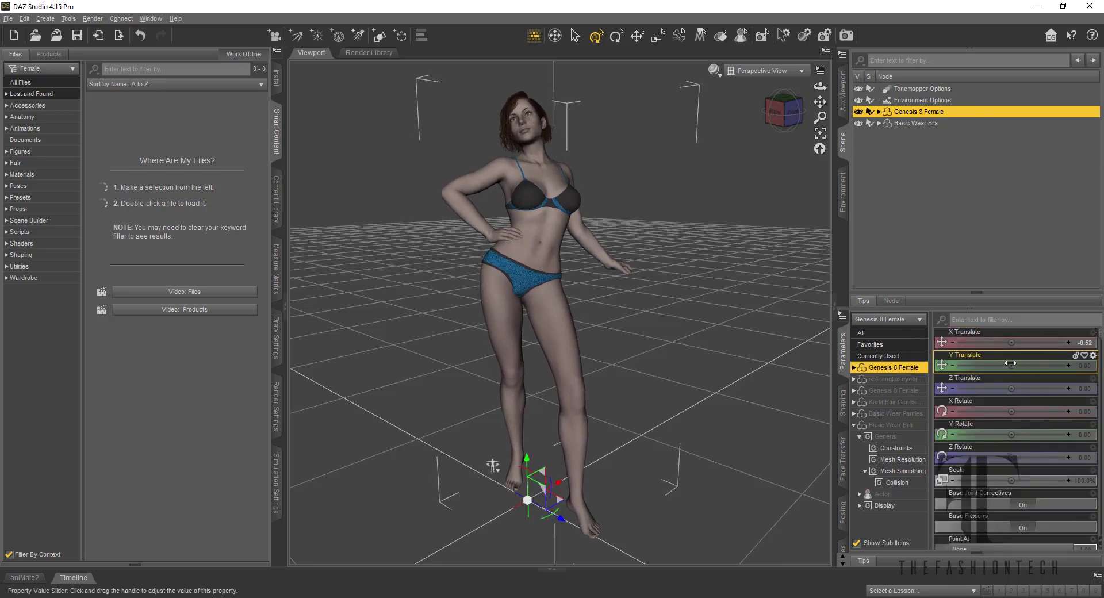
pyautogui.moveTo(1018, 389); pyautogui.dragTo(997, 389)
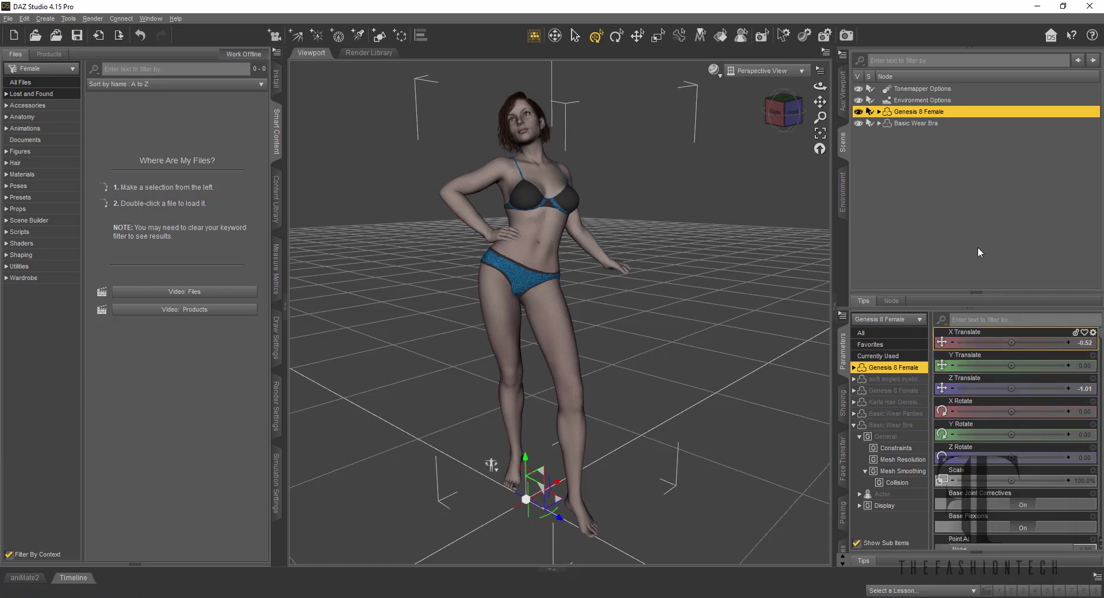
# Change the Basic Wear Bra's parent to Genesis 8 Female with Parent in place on, and collapse the figure's hierarchy.
pyautogui.click(927, 124)
pyautogui.rightClick(928, 125)
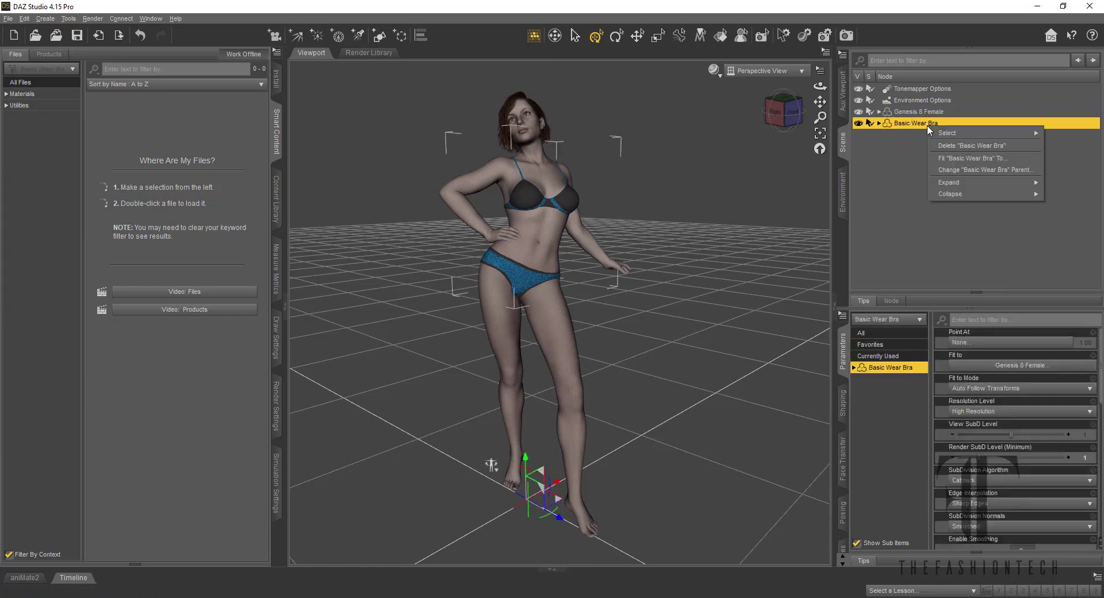
pyautogui.click(943, 170)
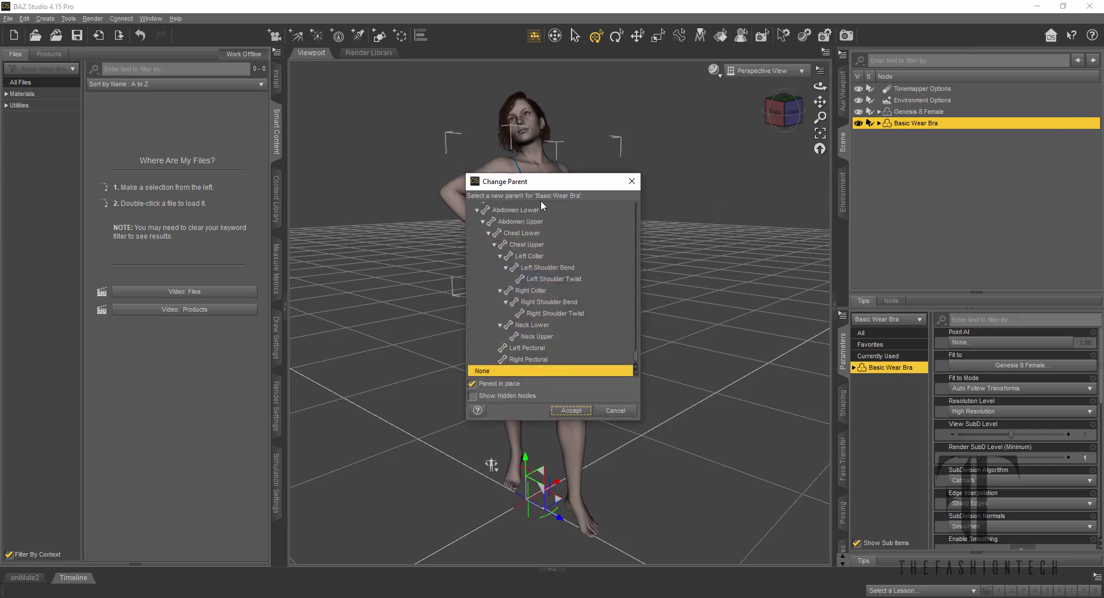
pyautogui.moveTo(552, 183); pyautogui.dragTo(345, 142)
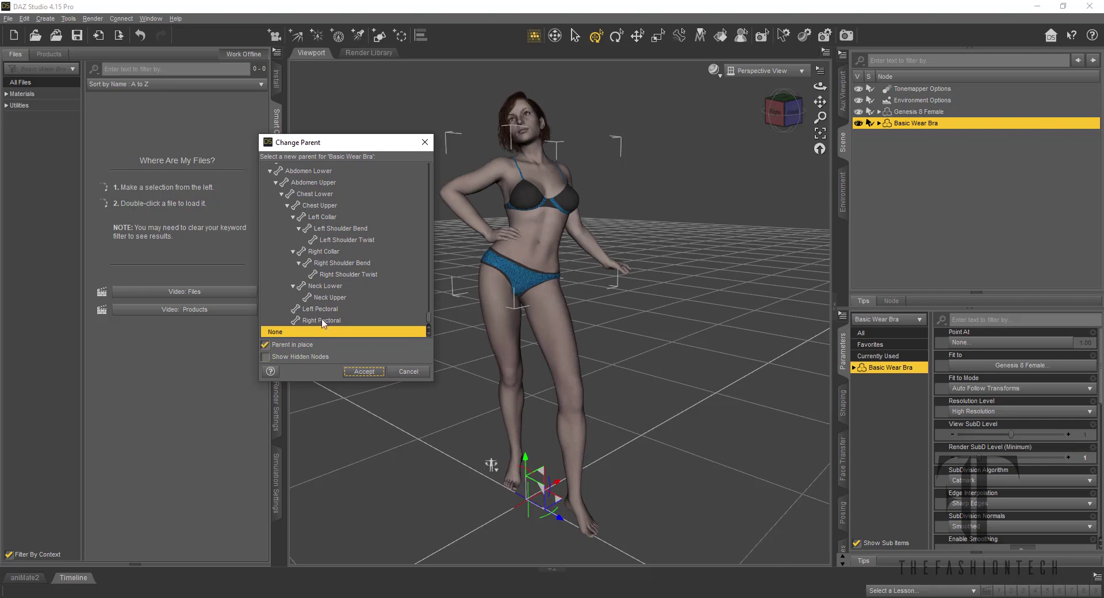
pyautogui.moveTo(428, 319); pyautogui.dragTo(440, 164)
pyautogui.click(310, 192)
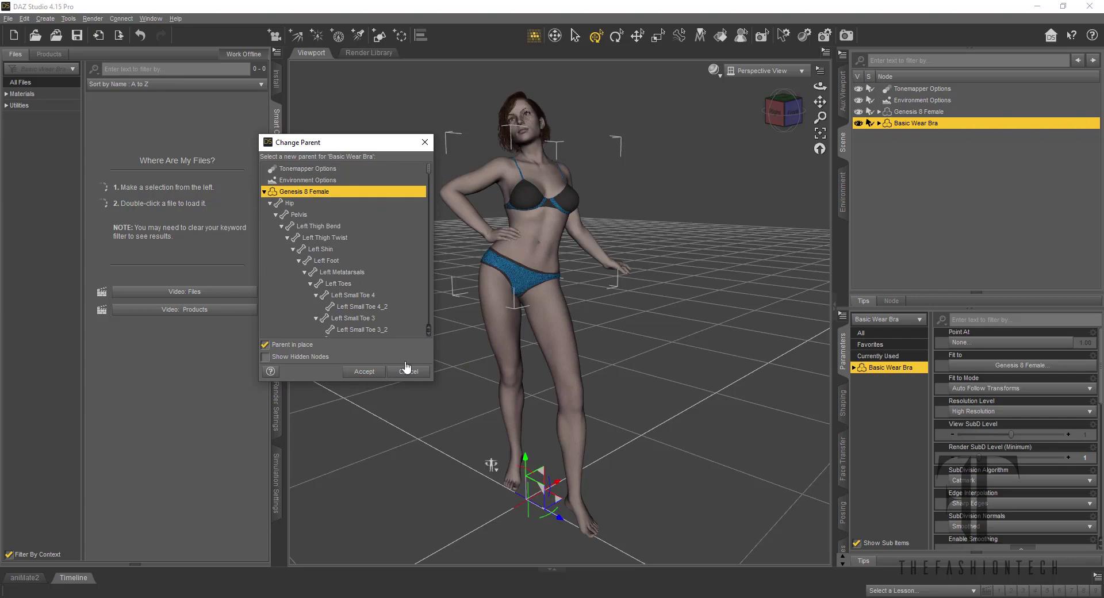
pyautogui.click(363, 375)
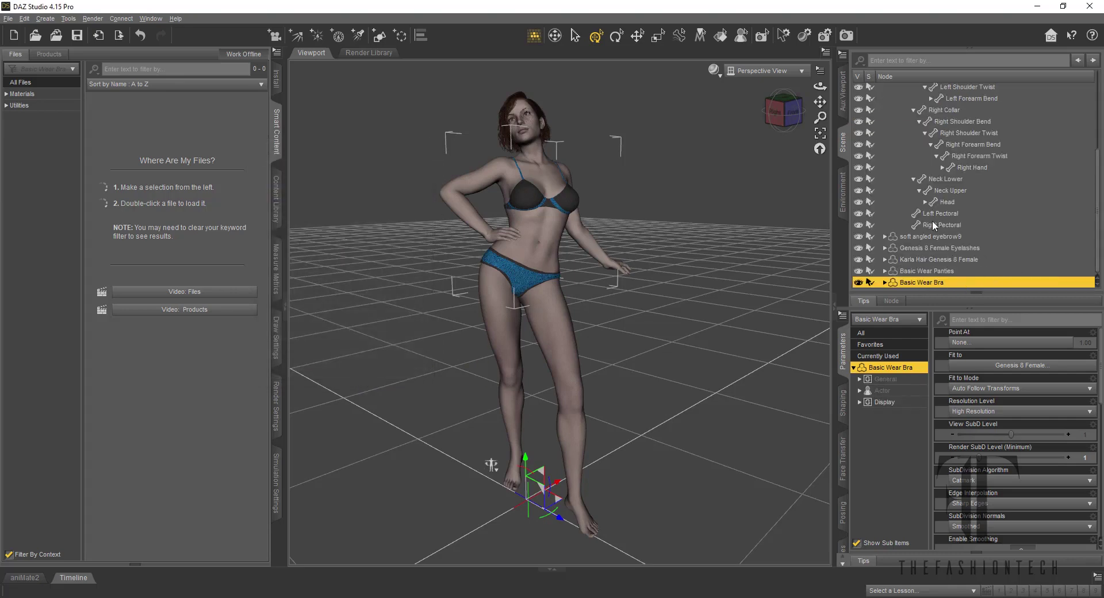
pyautogui.scroll(4, 933, 220)
pyautogui.click(878, 112)
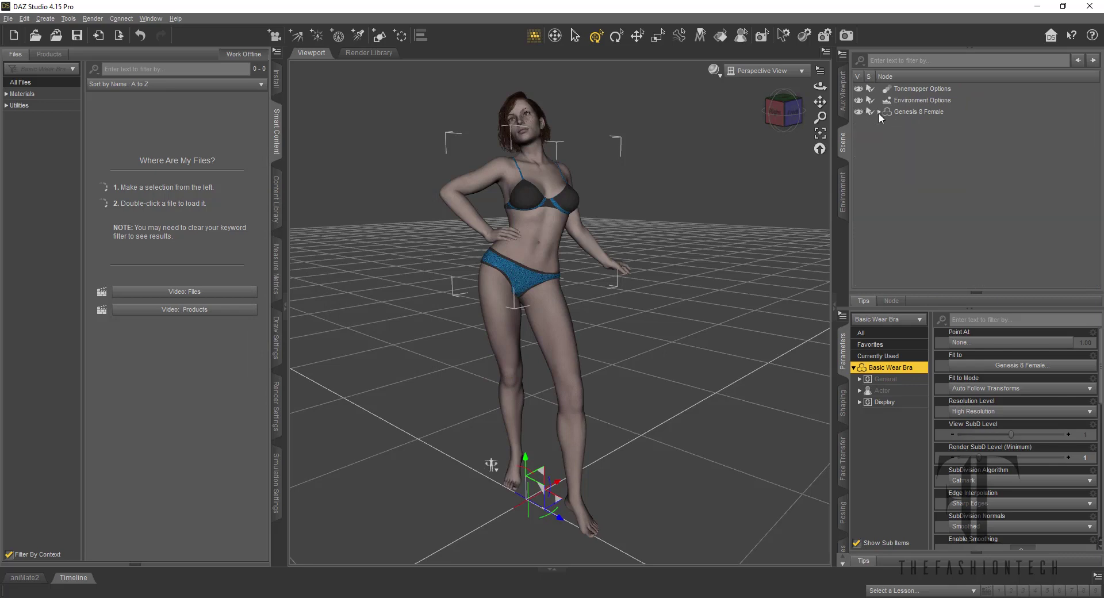
pyautogui.click(910, 113)
pyautogui.click(764, 185)
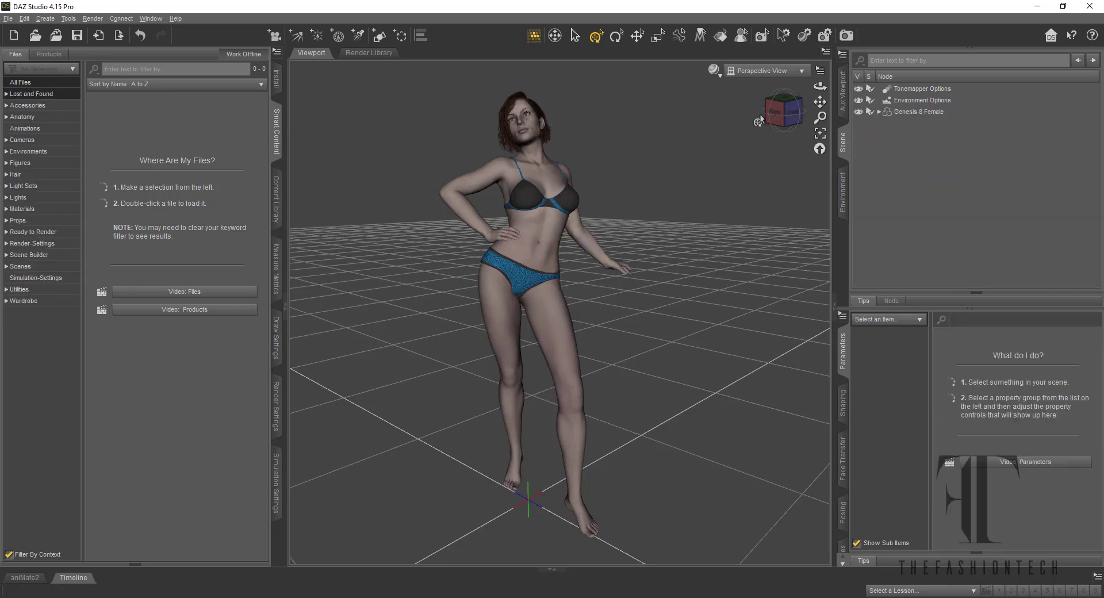
# Select the Genesis 8 Female and show the Poses content available for it.
pyautogui.click(779, 113)
pyautogui.moveTo(782, 113); pyautogui.dragTo(828, 114)
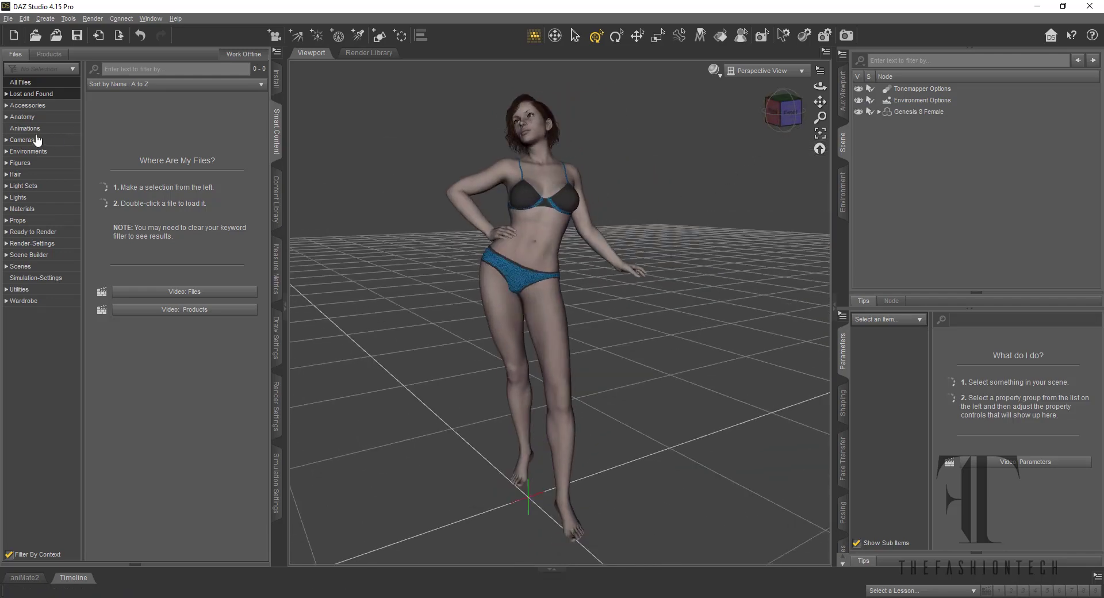
pyautogui.click(942, 112)
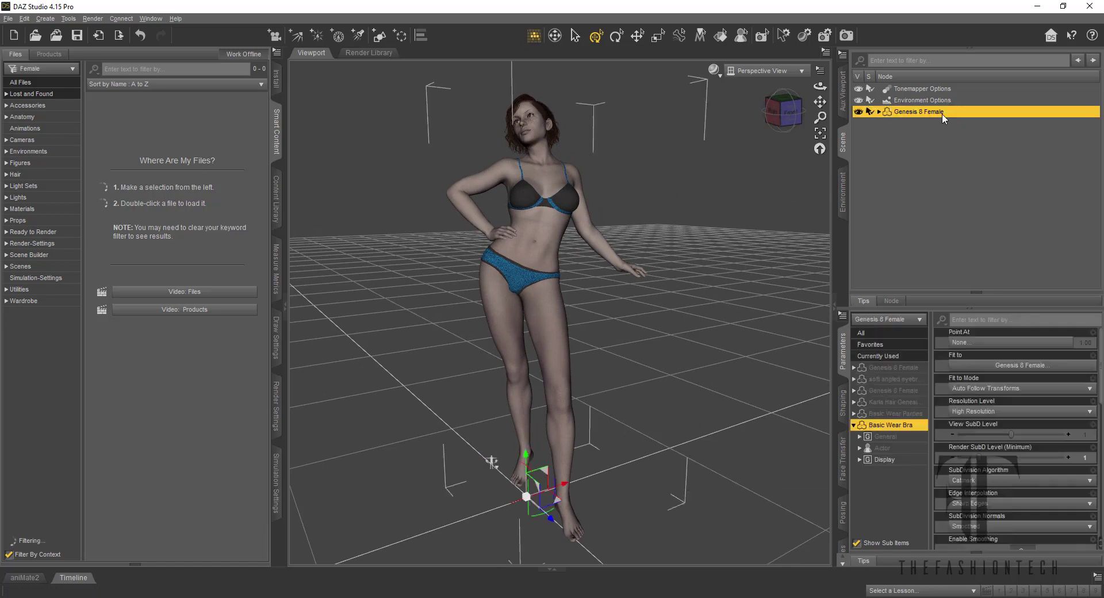
pyautogui.click(18, 187)
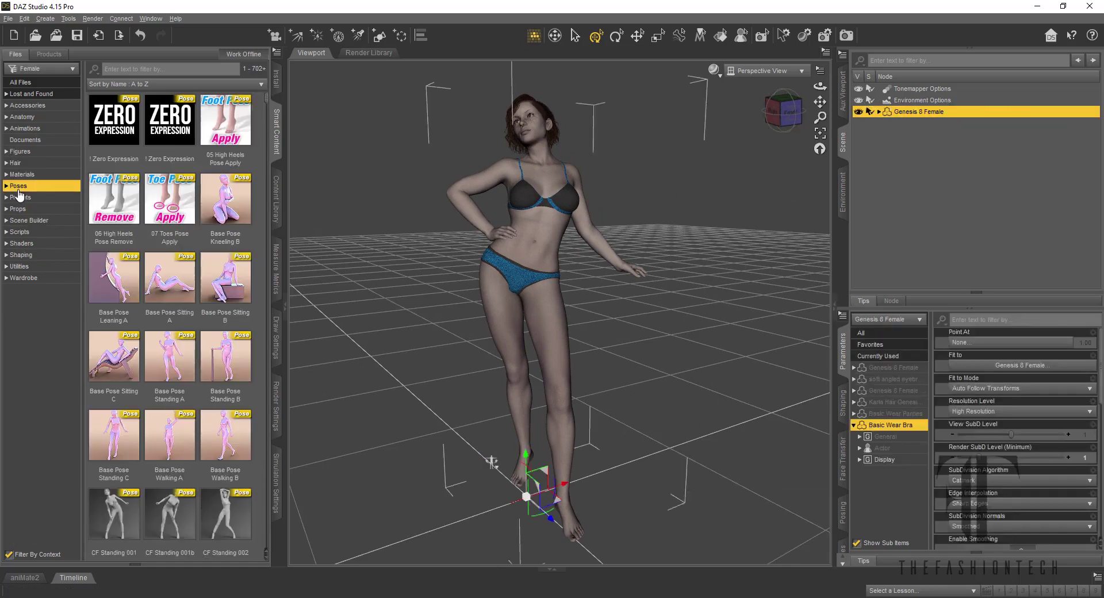
# Apply the CF Standing 007b pose to the Genesis 8 Female and check it from the front.
pyautogui.scroll(-3, 225, 266)
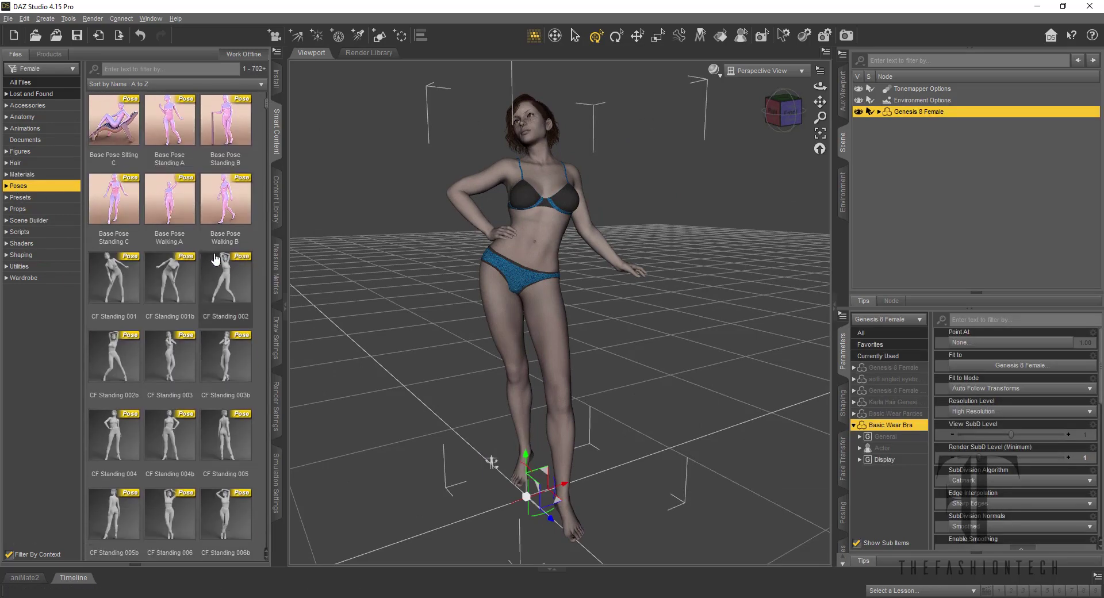
pyautogui.moveTo(214, 258)
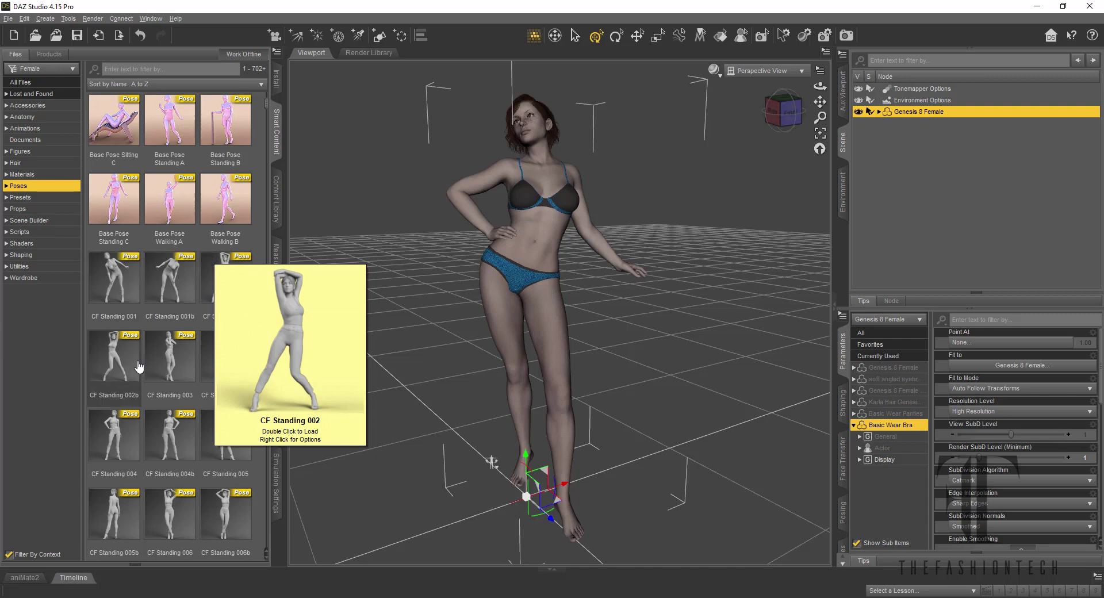
pyautogui.scroll(-3, 152, 349)
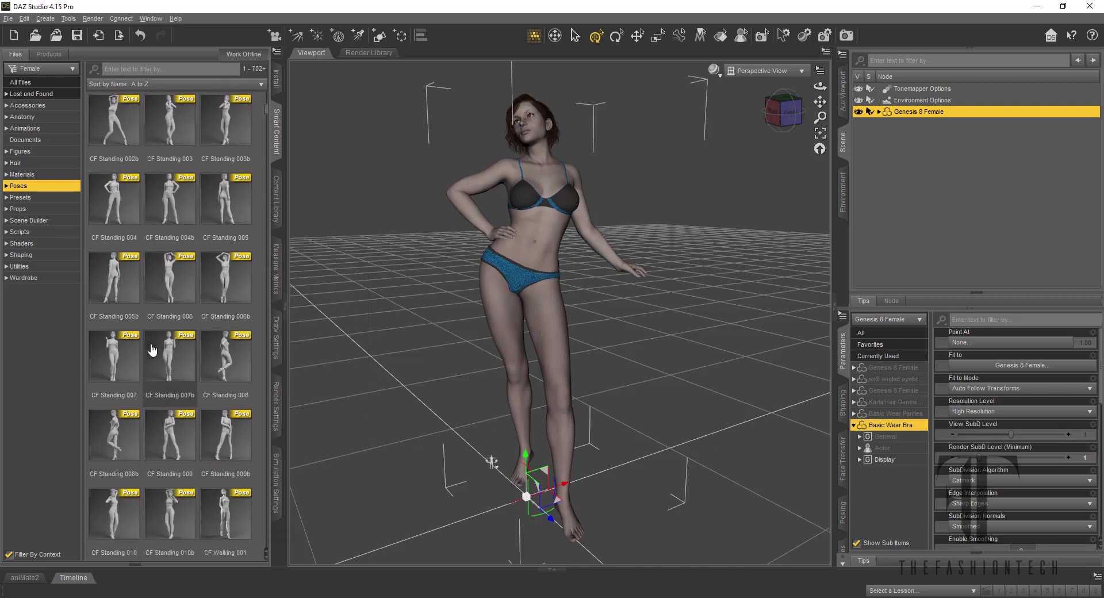
pyautogui.doubleClick(164, 349)
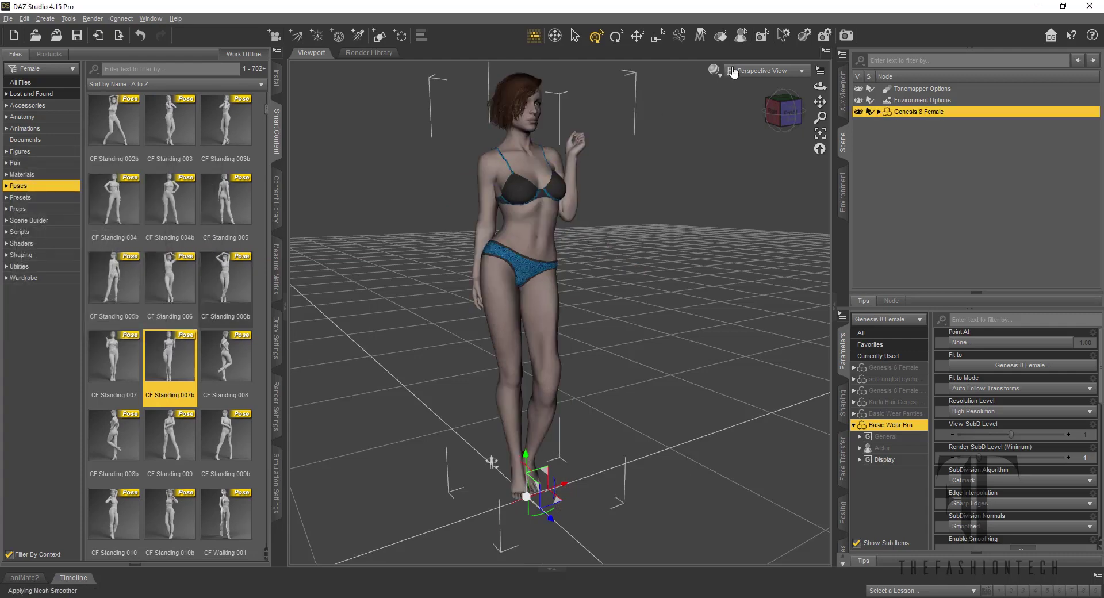
pyautogui.click(796, 112)
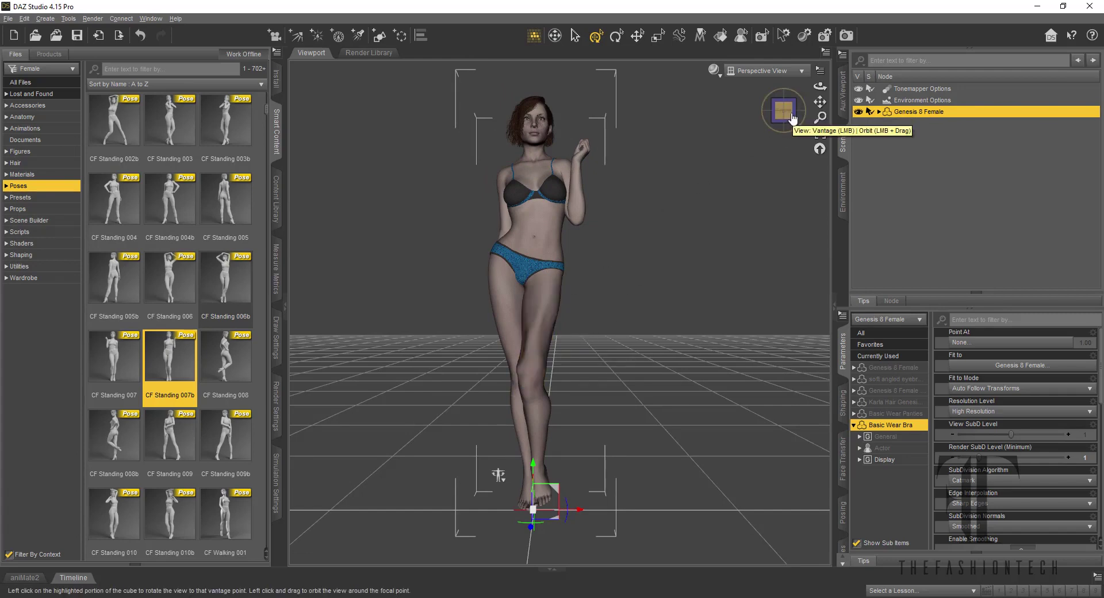
pyautogui.moveTo(793, 117)
pyautogui.mouseDown()
pyautogui.moveTo(707, 120)
pyautogui.moveTo(792, 118)
pyautogui.moveTo(780, 117)
pyautogui.mouseUp()
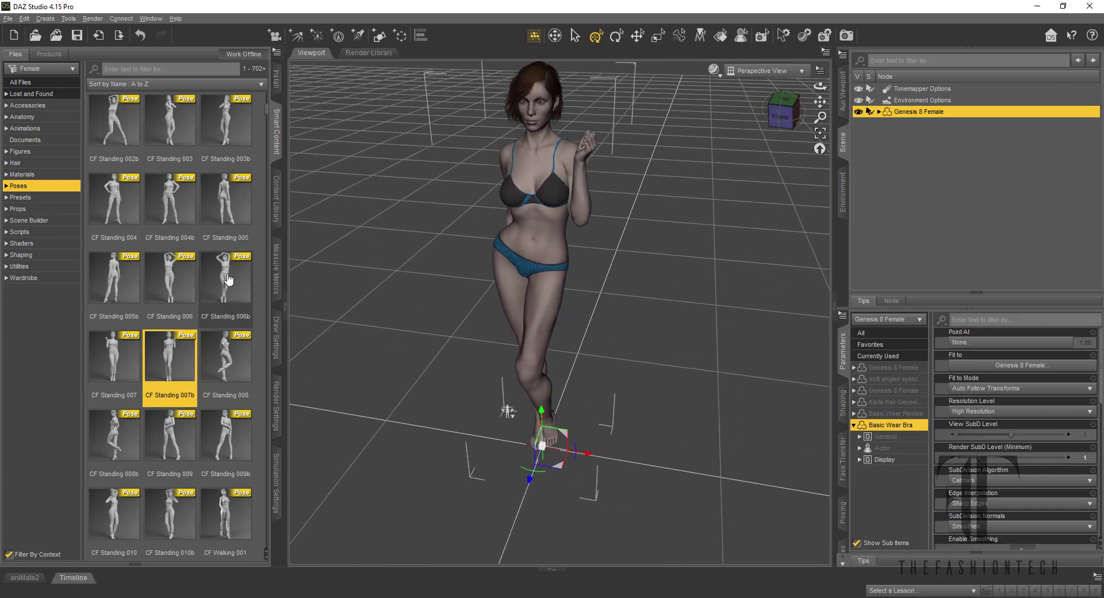
# Apply the CF Walking 010b pose to the Genesis 8 Female and check it from the front.
pyautogui.scroll(-3, 228, 279)
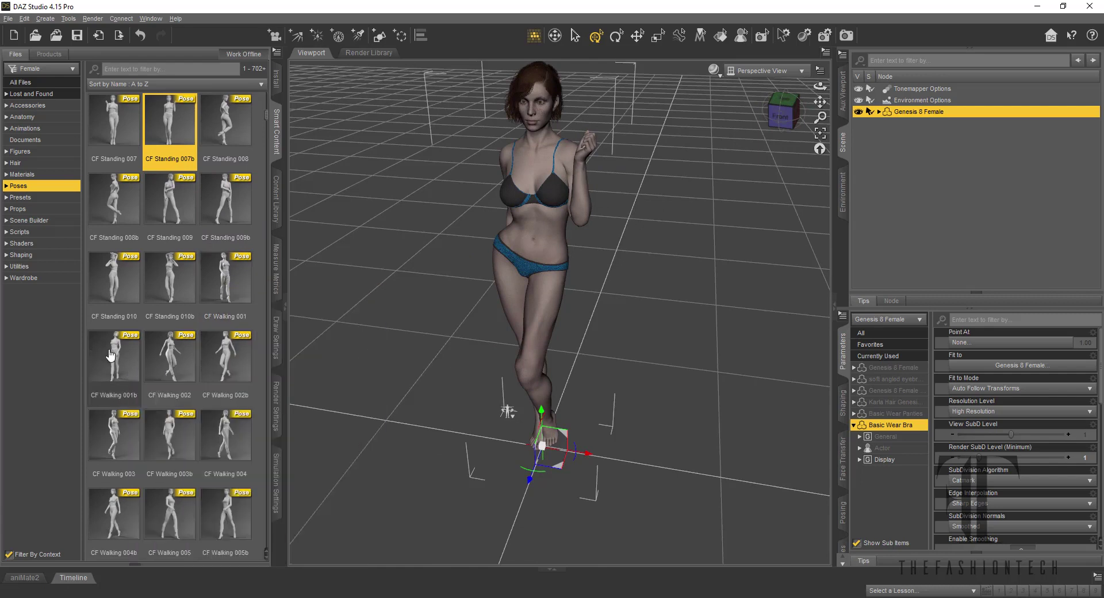
pyautogui.scroll(-3, 115, 356)
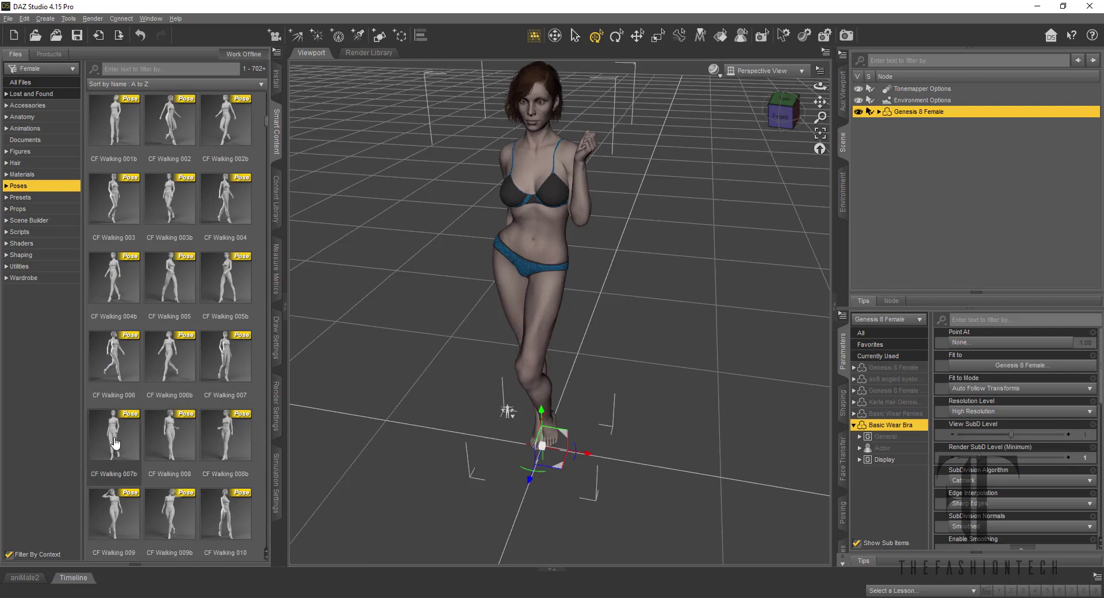
pyautogui.scroll(-3, 115, 443)
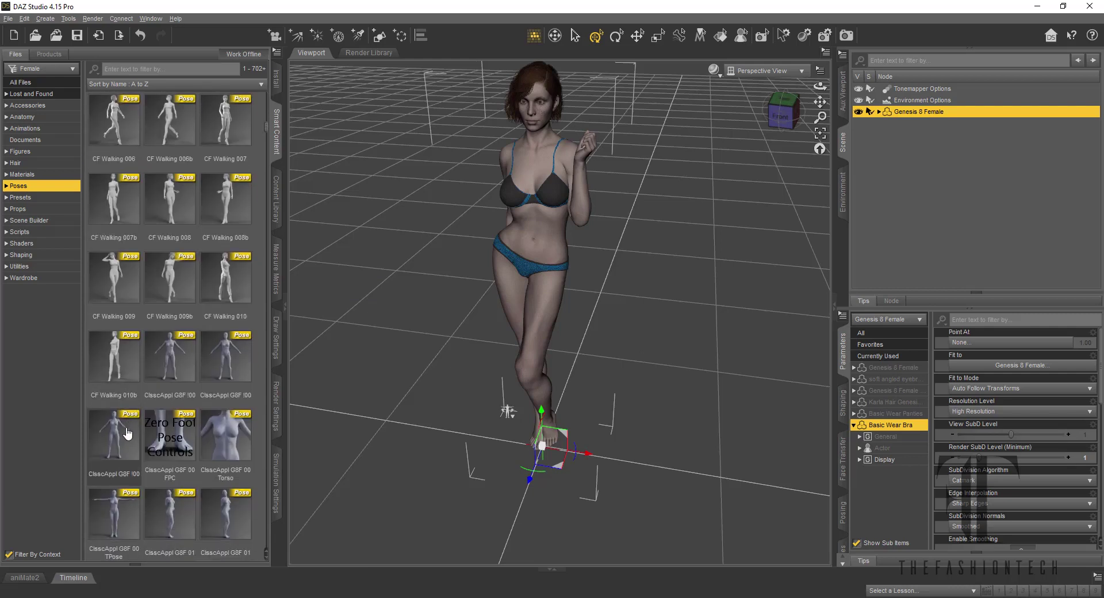
pyautogui.doubleClick(122, 374)
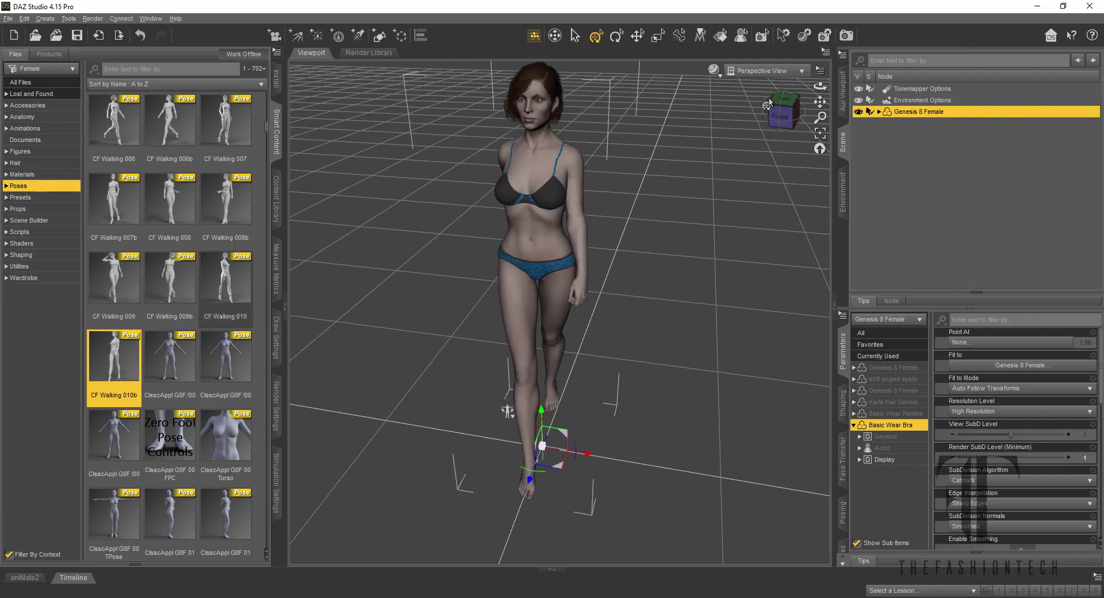
pyautogui.click(781, 115)
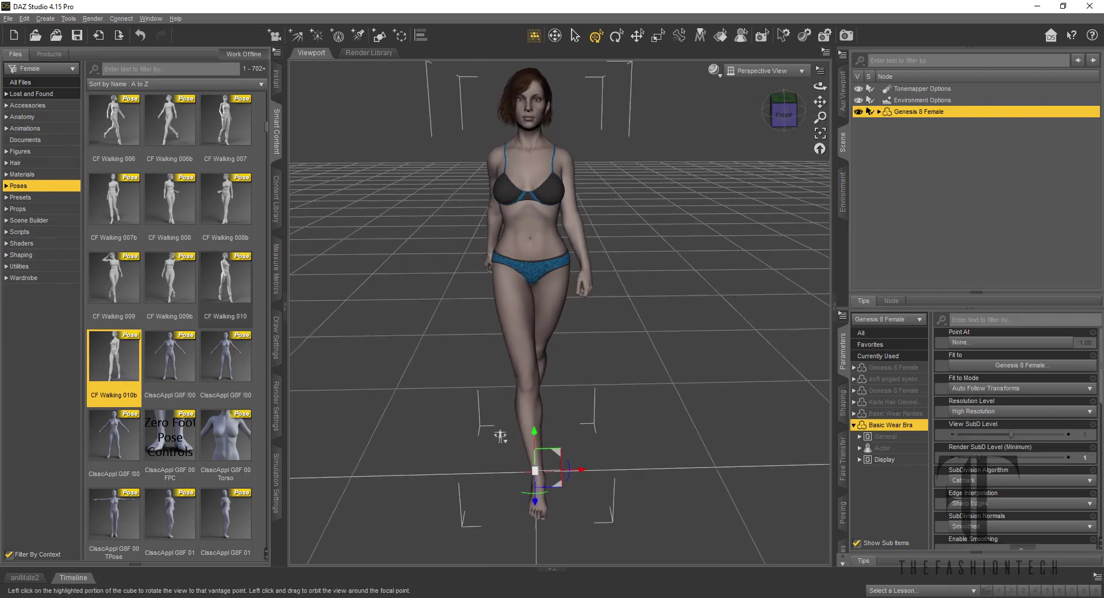
pyautogui.moveTo(781, 115); pyautogui.dragTo(891, 140)
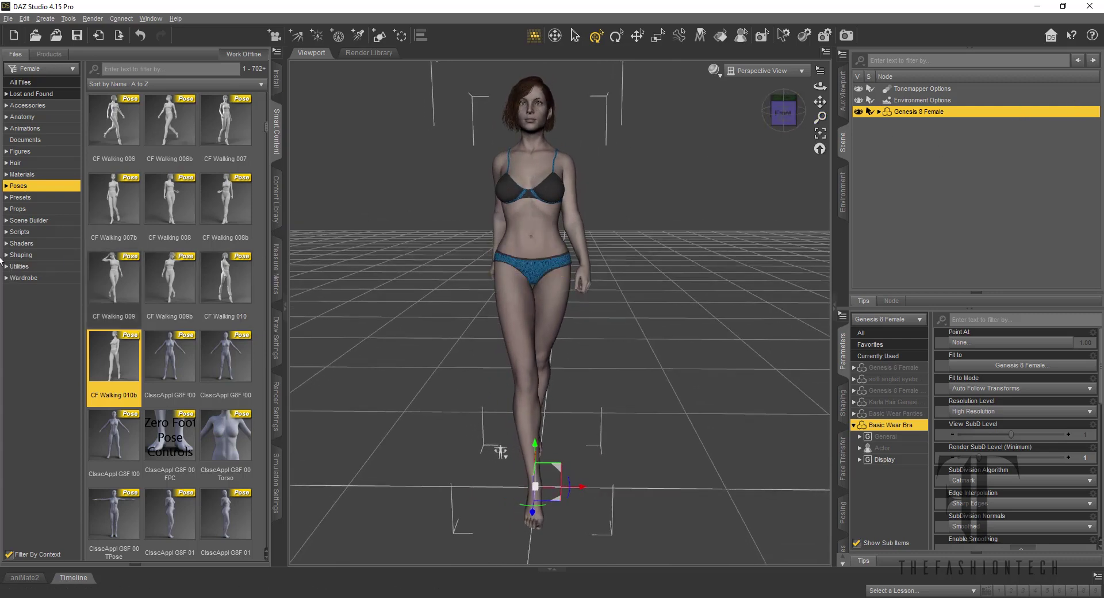
# Load the Straps and Style Heels wardrobe item onto the Genesis 8 Female and check the fit from the side.
pyautogui.click(26, 279)
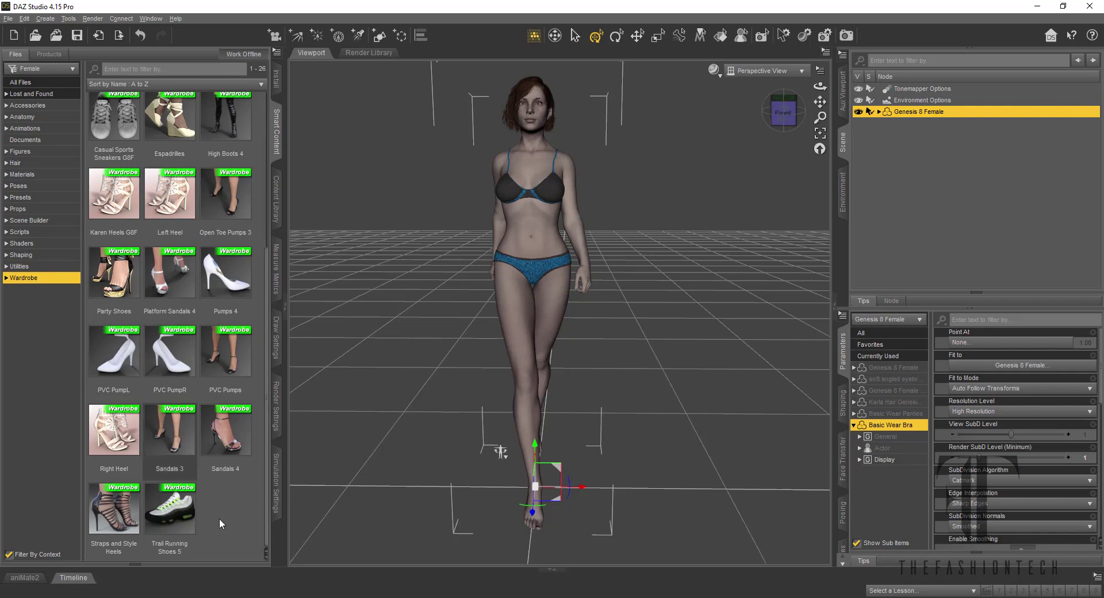
pyautogui.doubleClick(127, 533)
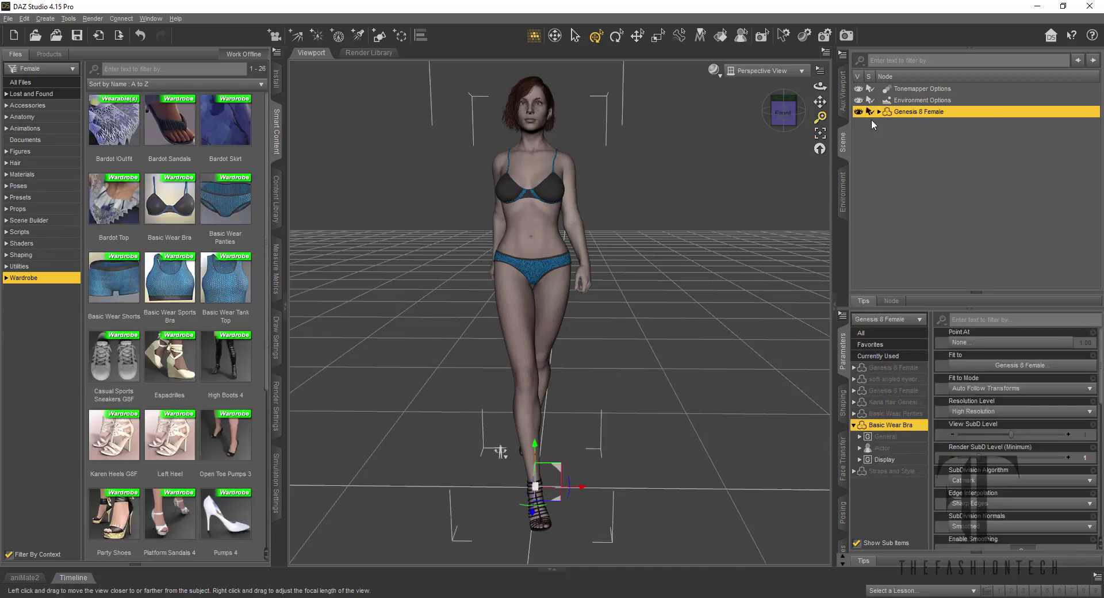
pyautogui.click(771, 112)
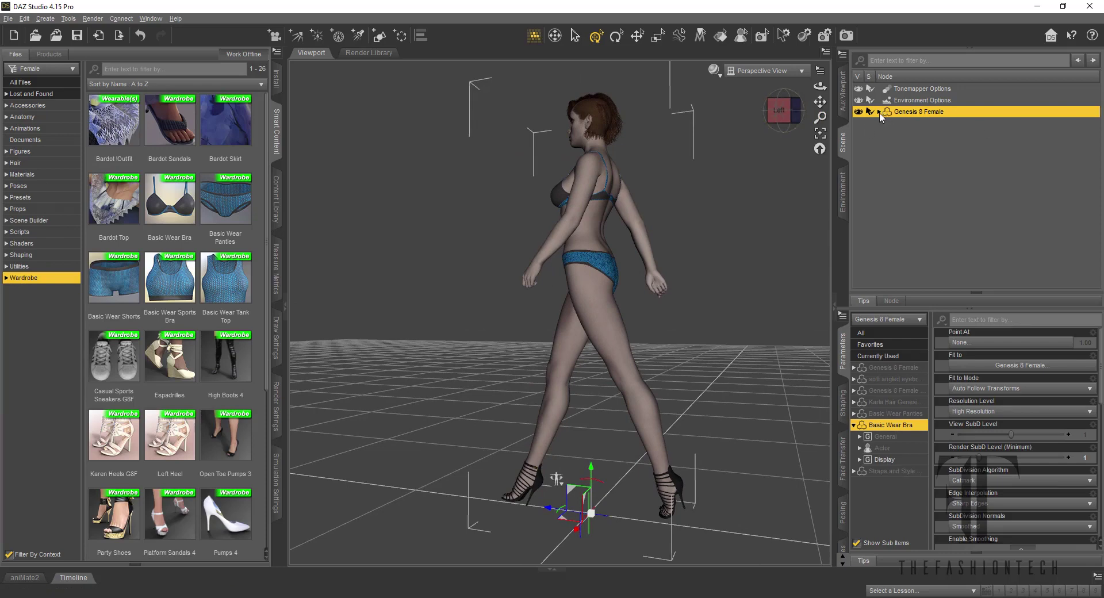
# Expand the Genesis 8 Female in the scene and delete the Straps and Style Heels.
pyautogui.click(878, 112)
pyautogui.click(885, 123)
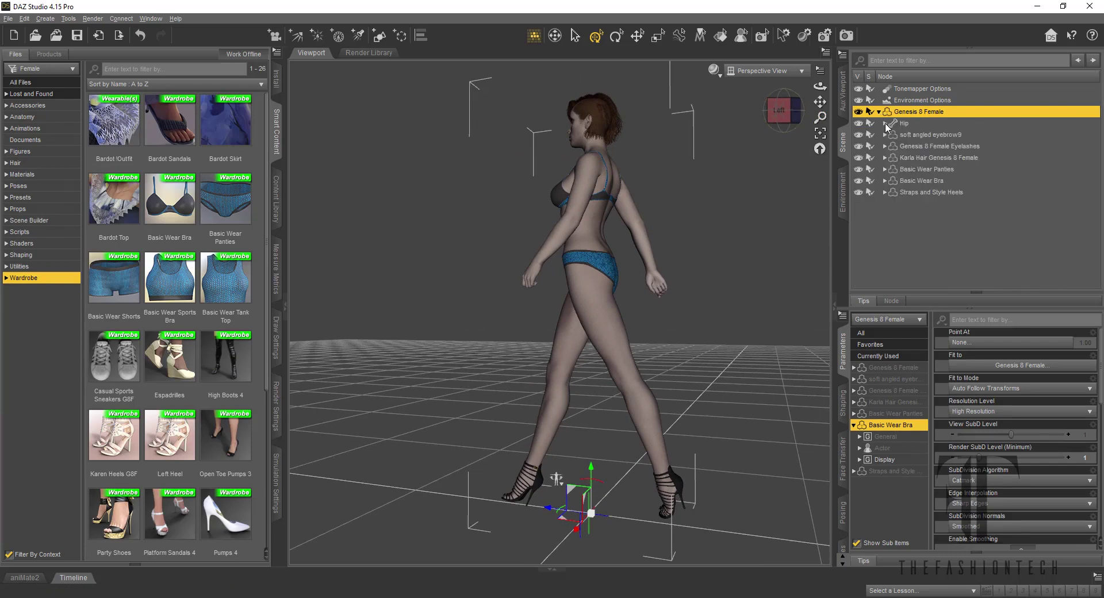
pyautogui.click(924, 193)
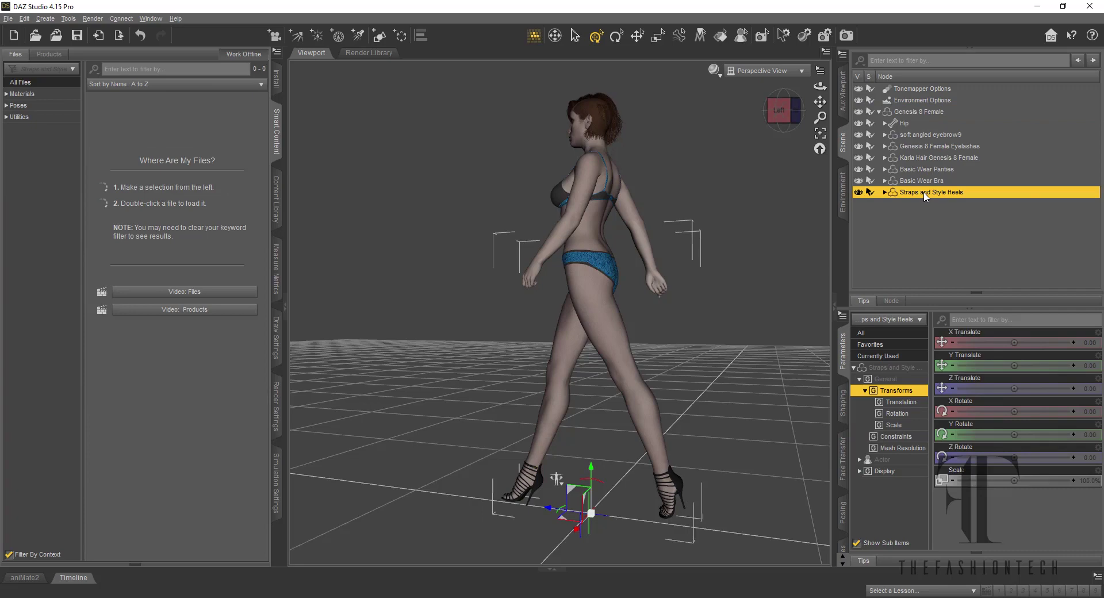
pyautogui.rightClick(923, 191)
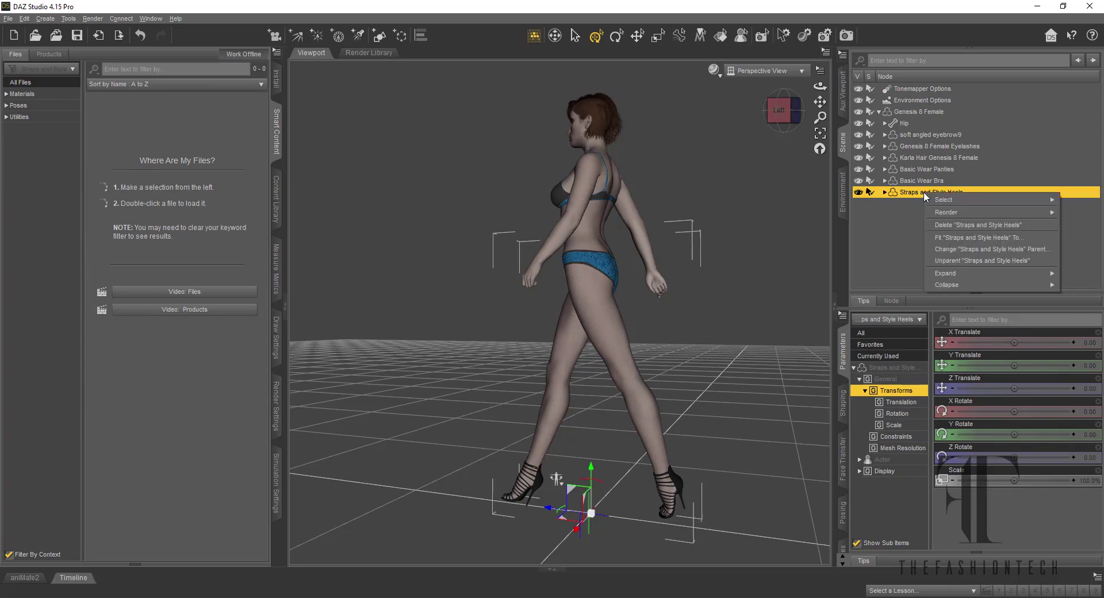
pyautogui.click(968, 224)
# Select the Genesis 8 Female, load the Open Toe Pumps 3 wardrobe item onto it and check the fit.
pyautogui.click(922, 113)
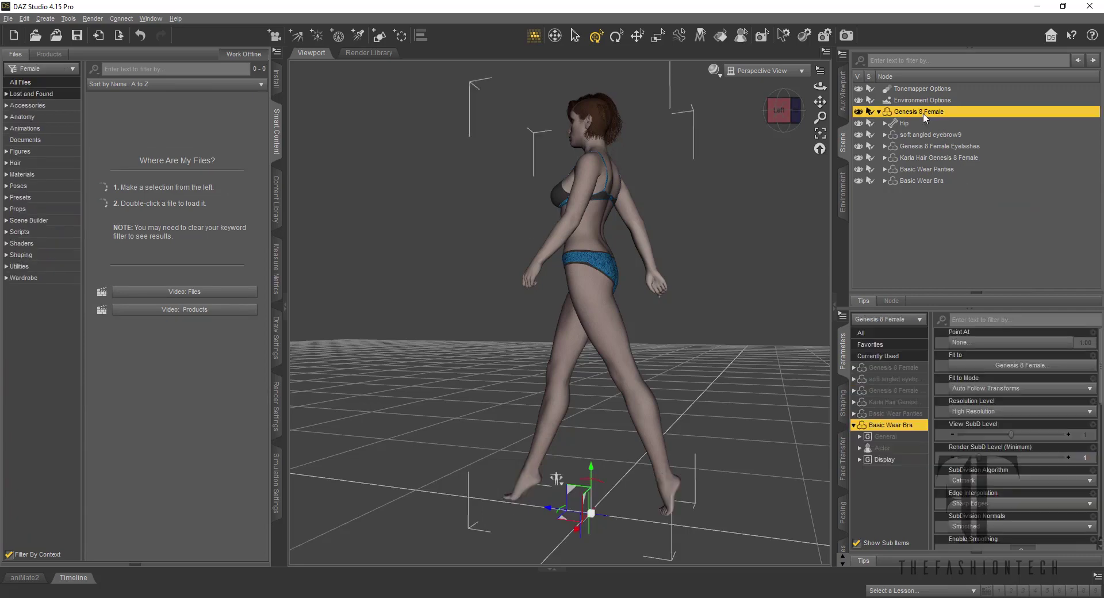
pyautogui.click(43, 278)
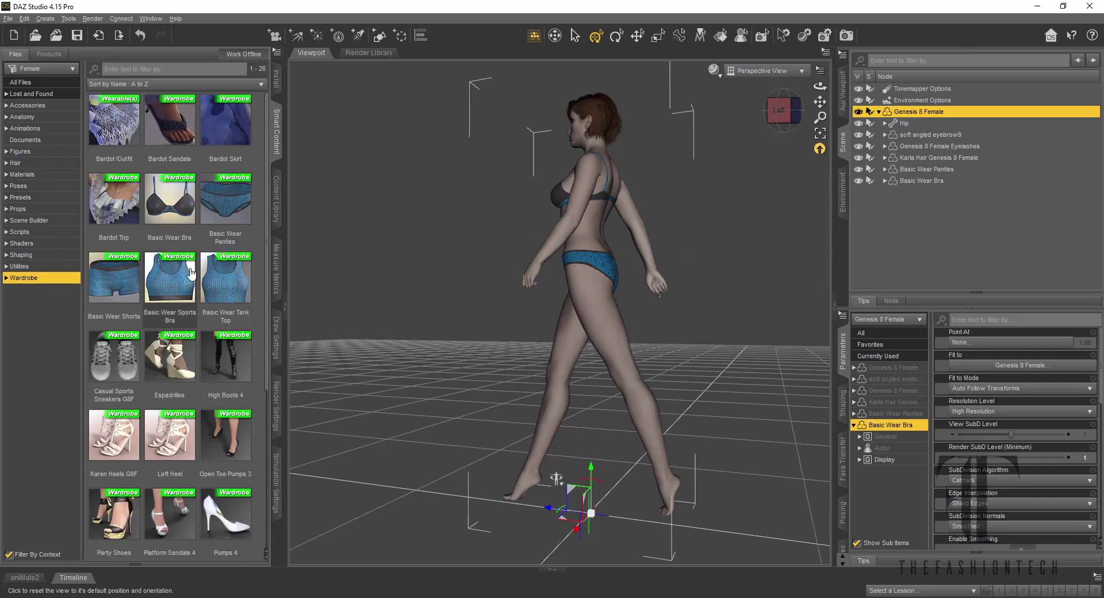
pyautogui.scroll(-5, 195, 270)
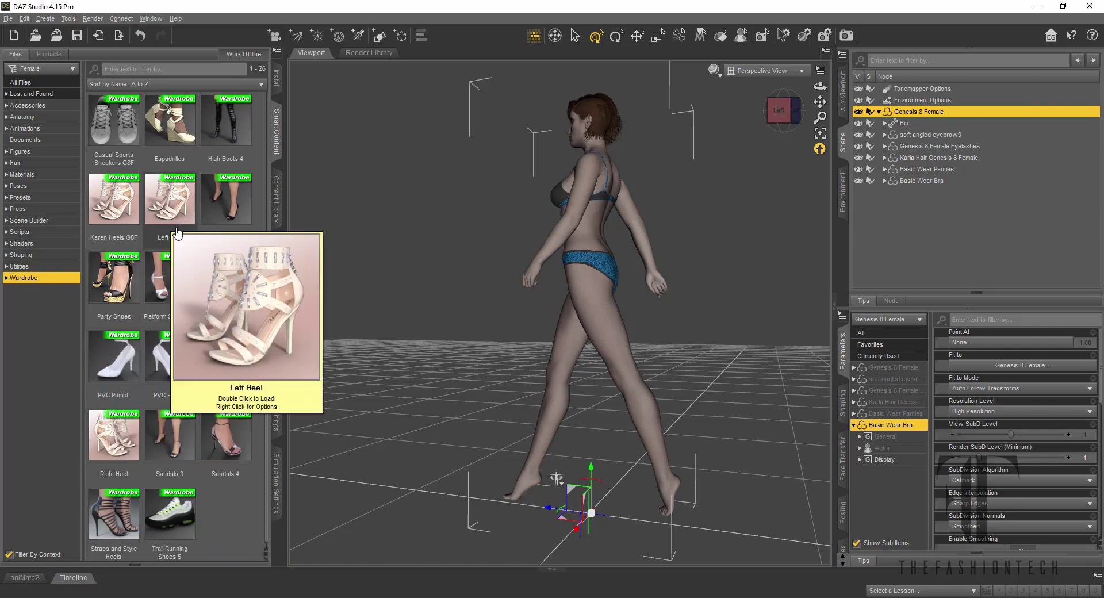
pyautogui.doubleClick(235, 197)
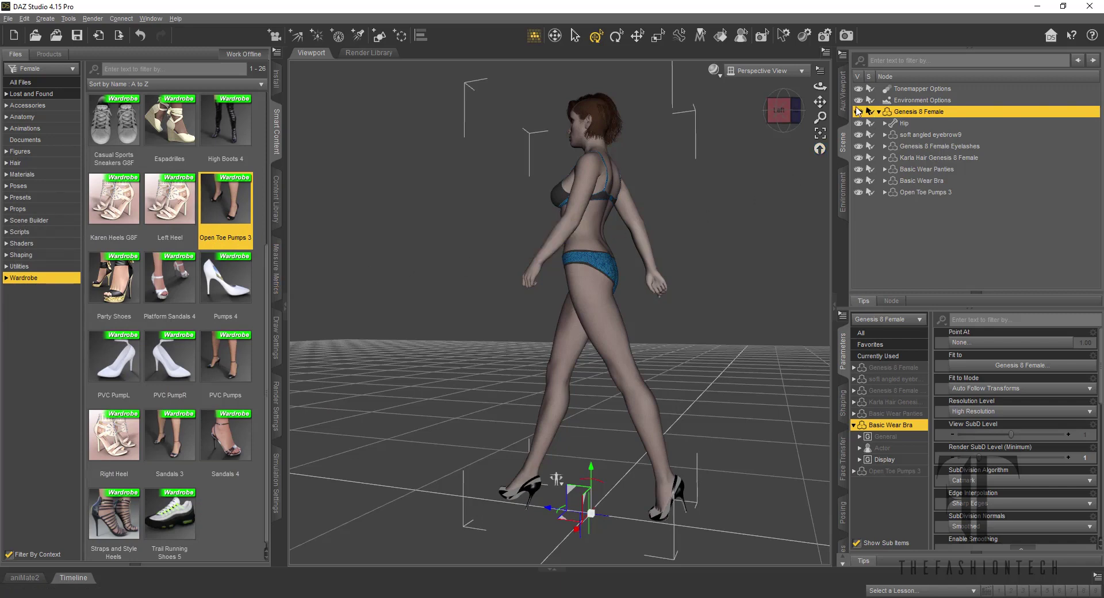
pyautogui.click(795, 111)
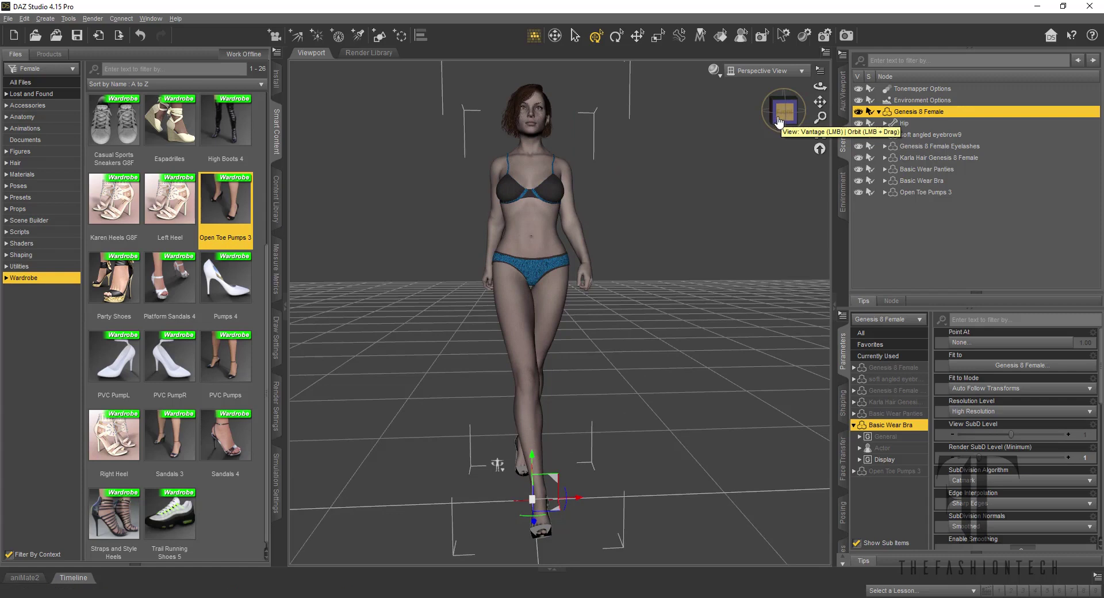
pyautogui.click(779, 121)
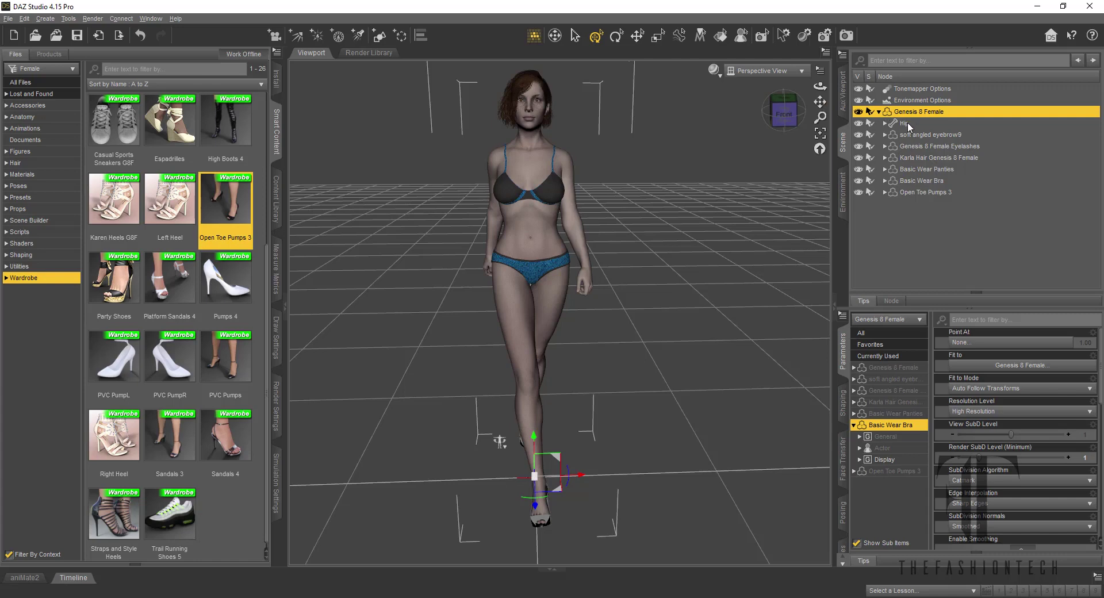
# Load the PC Basic Hoop Ear 4 Right accessory for the figure's head with nothing selected in the scene.
pyautogui.click(526, 97)
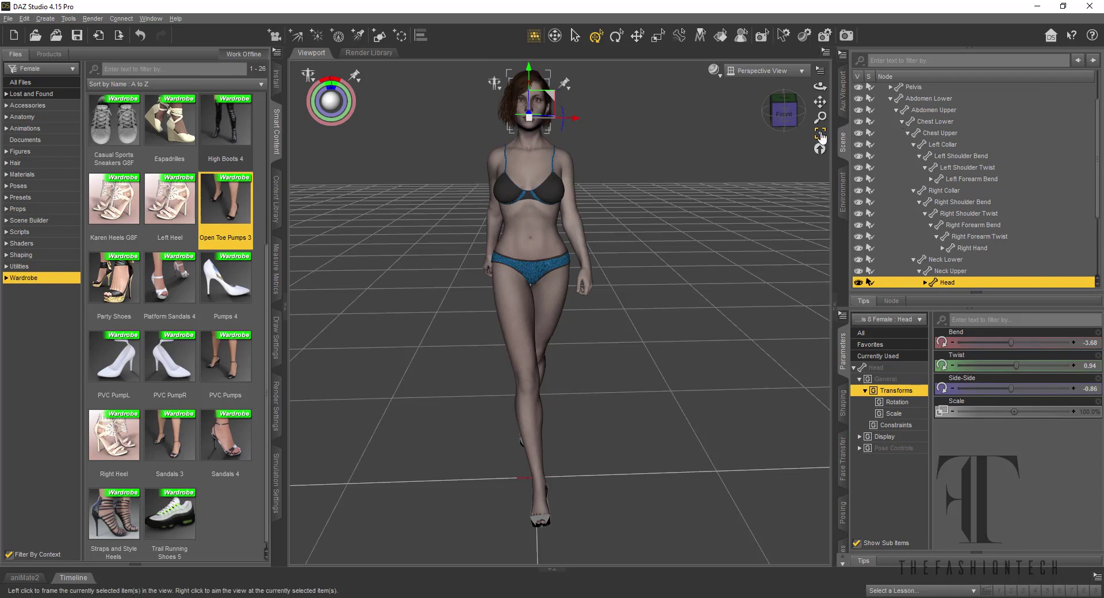
pyautogui.click(821, 135)
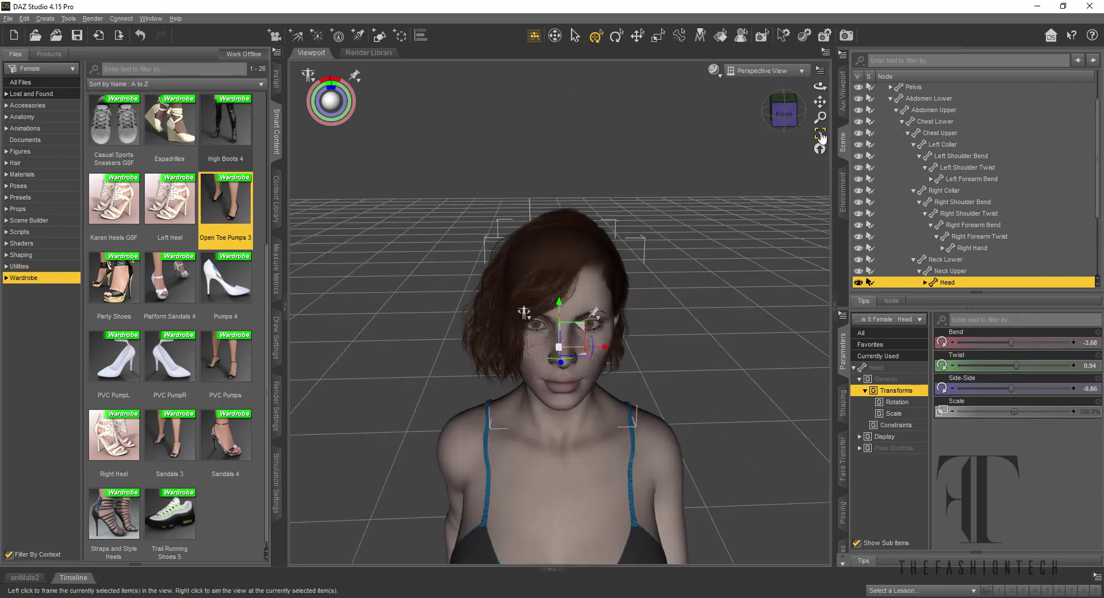
pyautogui.click(796, 113)
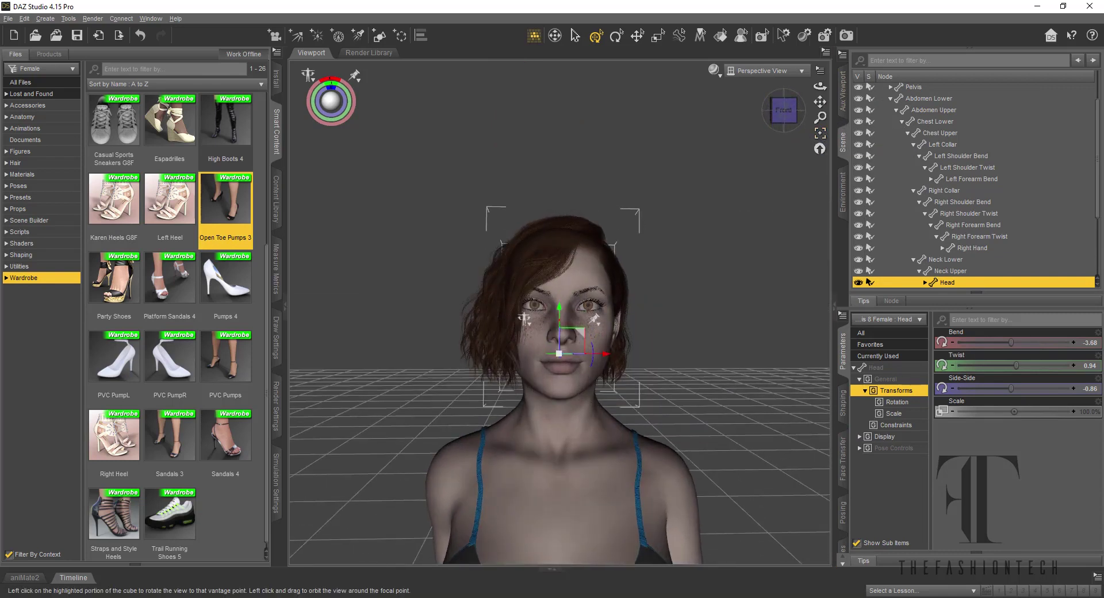
pyautogui.moveTo(788, 111); pyautogui.dragTo(816, 118)
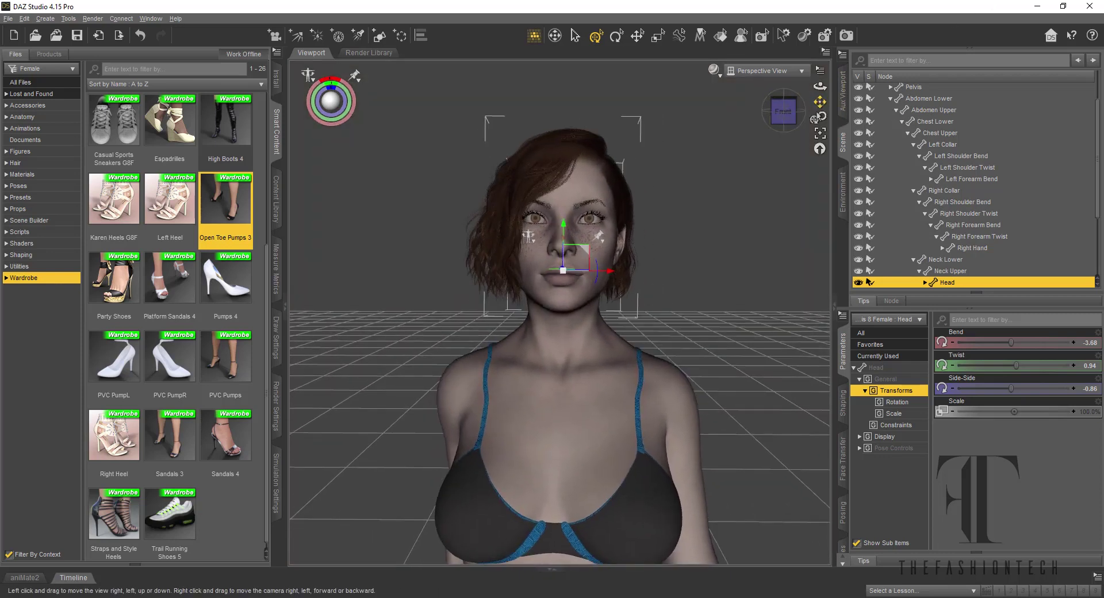
pyautogui.click(777, 163)
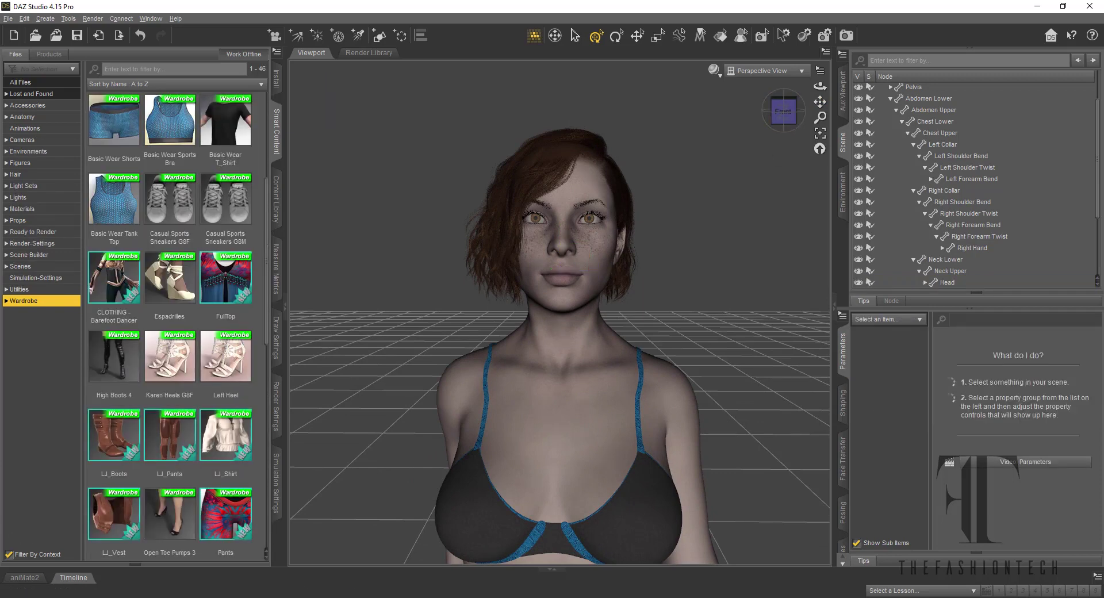
pyautogui.click(41, 105)
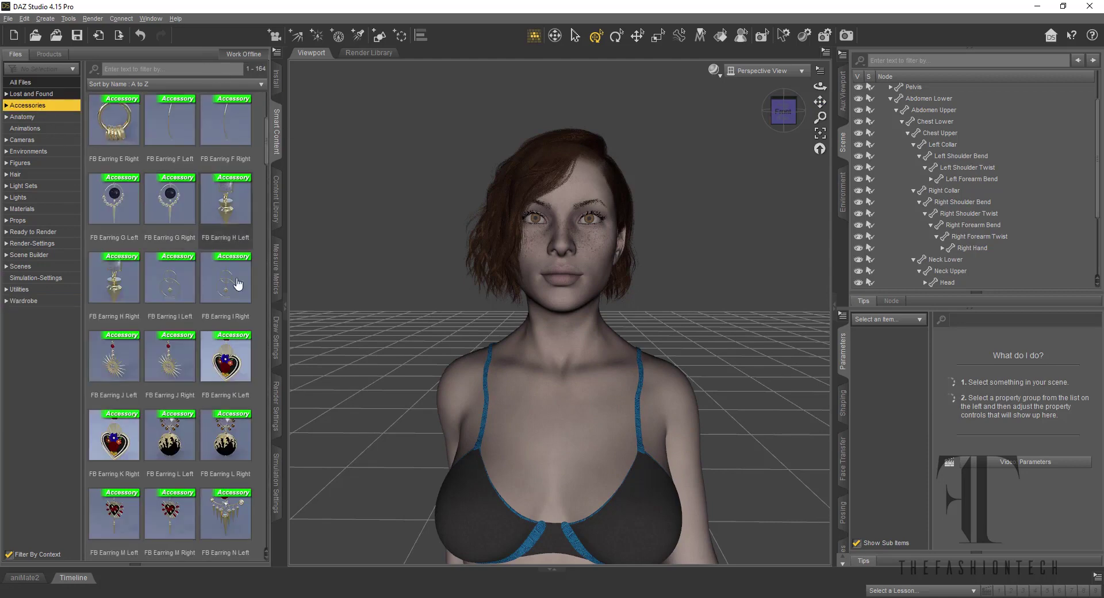
pyautogui.scroll(-5, 234, 294)
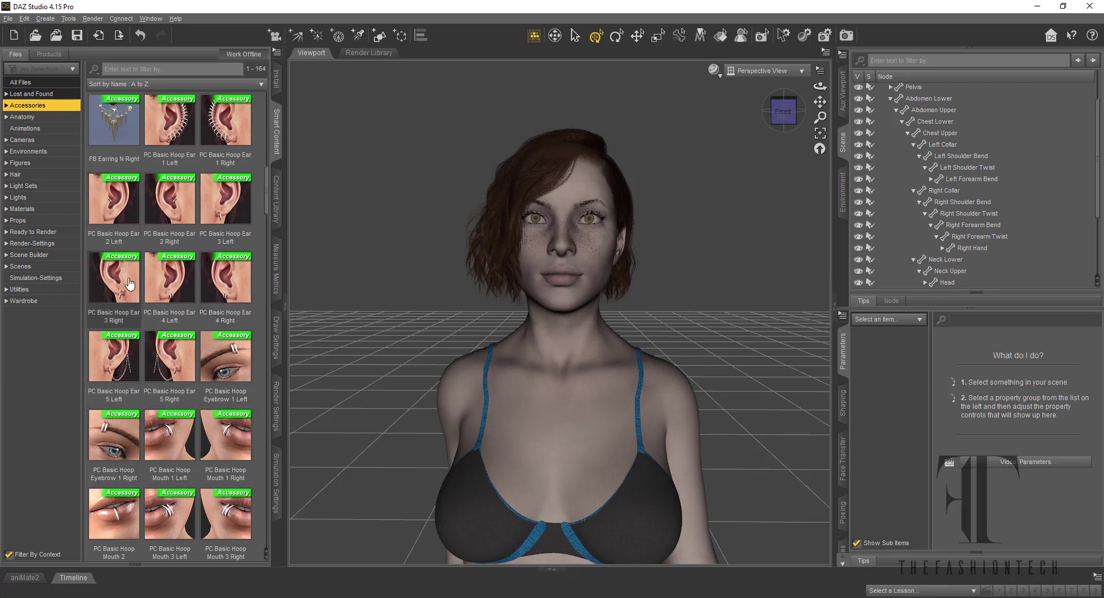
pyautogui.doubleClick(238, 281)
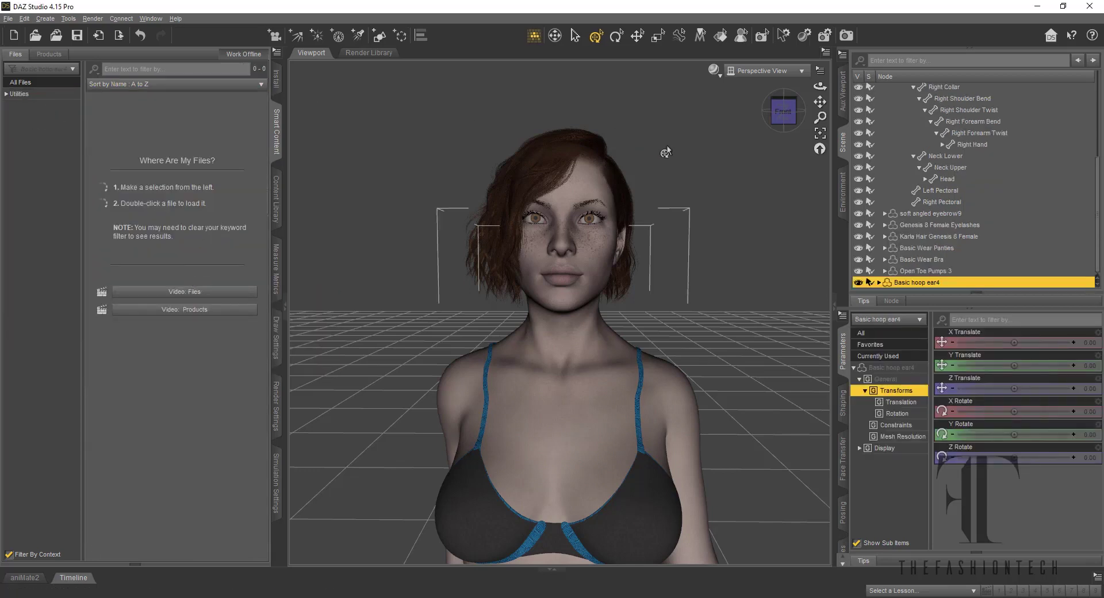
# Collapse the Genesis 8 Female hierarchy in the scene and select the hoop earring.
pyautogui.scroll(5, 958, 281)
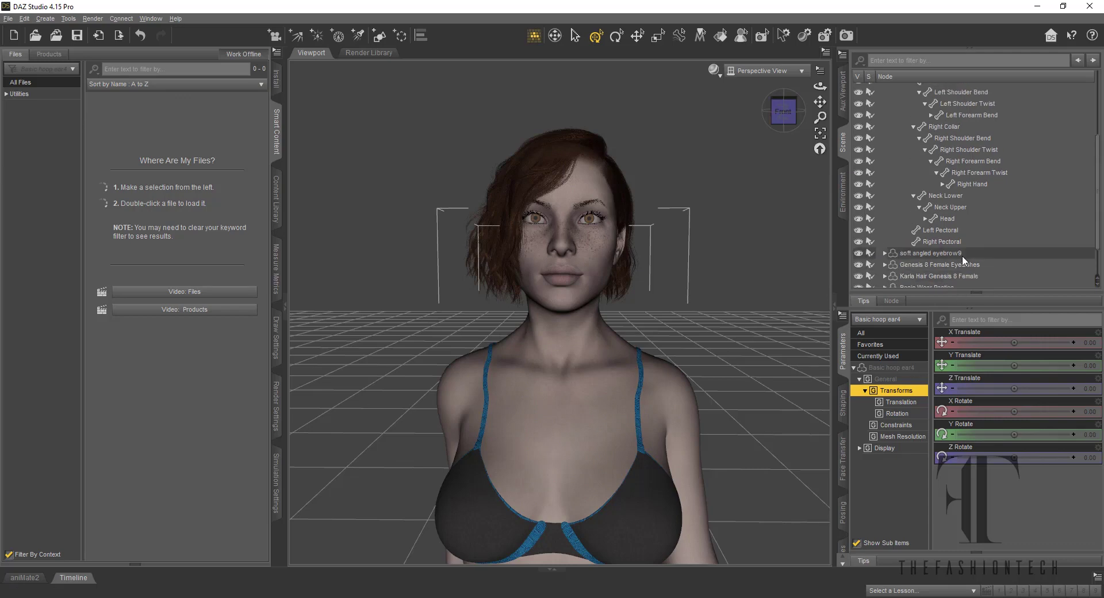
pyautogui.click(920, 112)
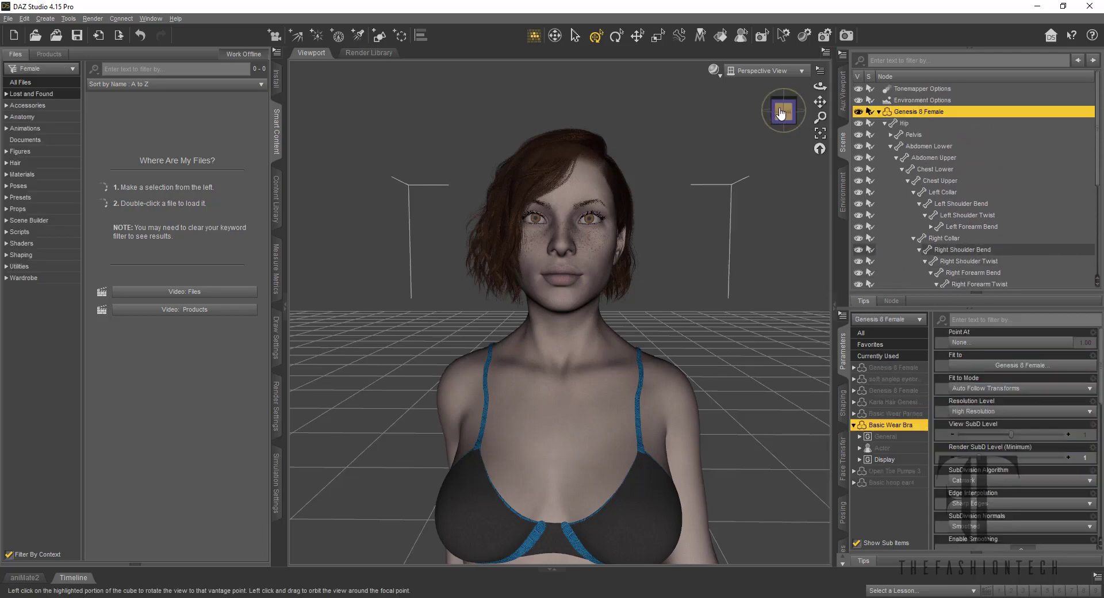
pyautogui.click(878, 112)
pyautogui.click(913, 122)
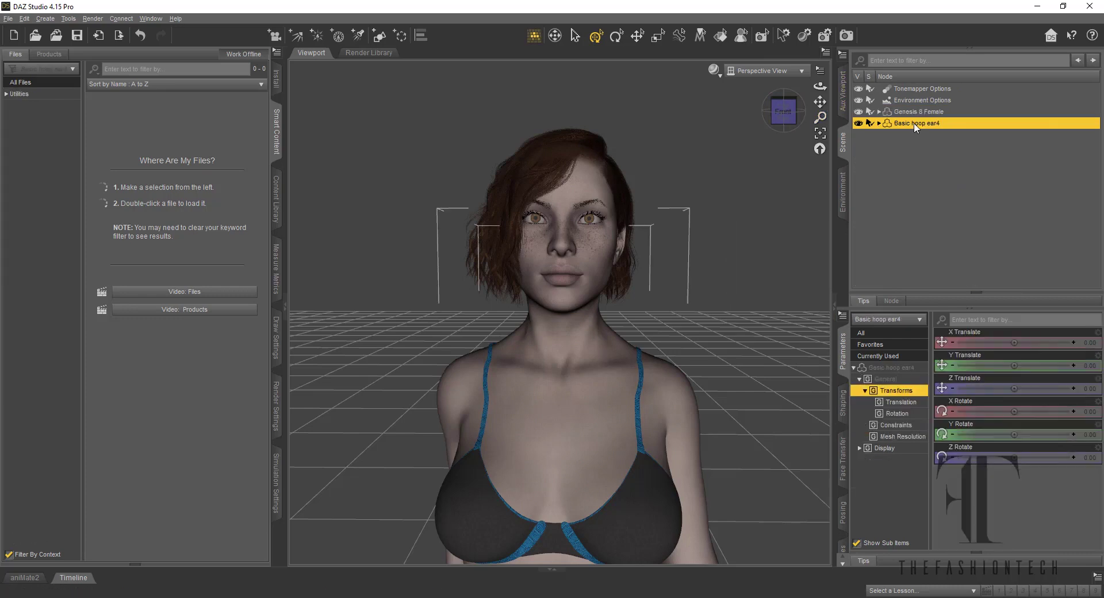
# Delete the unattached Basic hoop ear4 from the scene and select the Genesis 8 Female.
pyautogui.rightClick(913, 123)
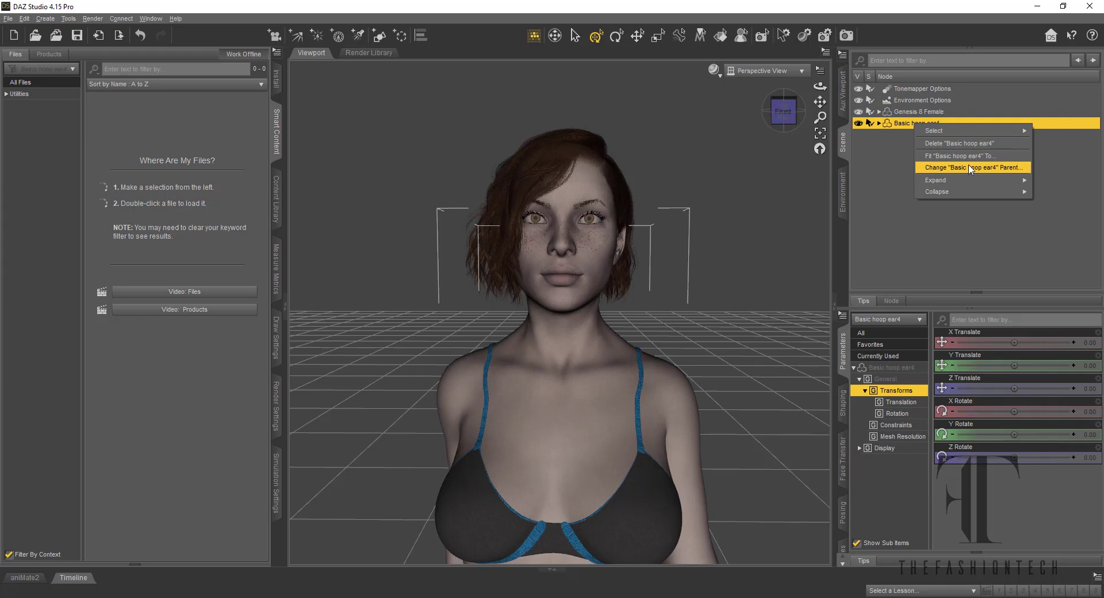
pyautogui.click(958, 143)
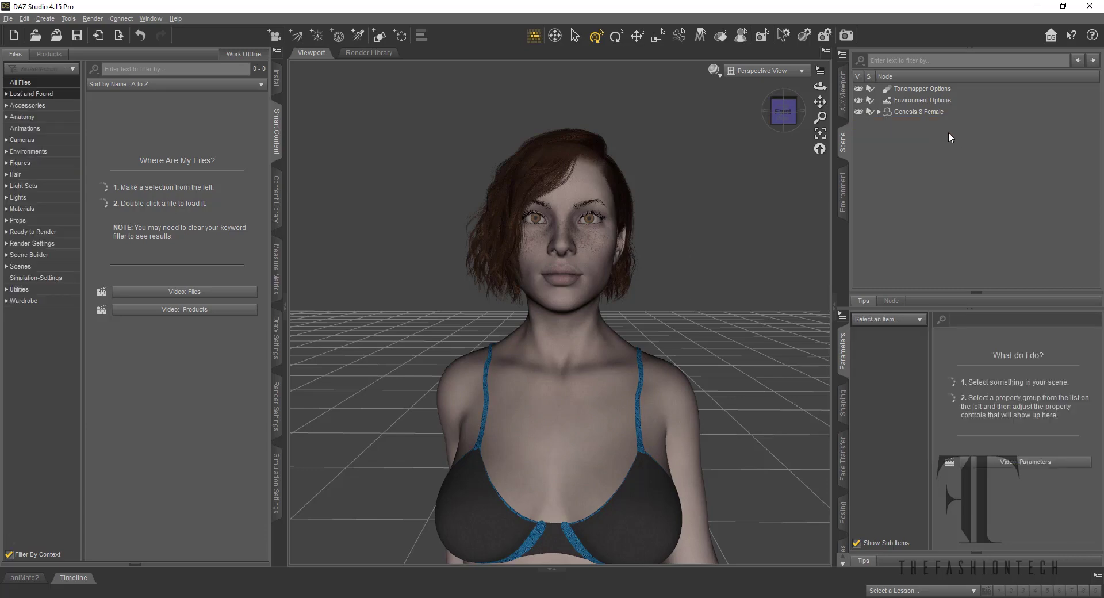
pyautogui.click(942, 113)
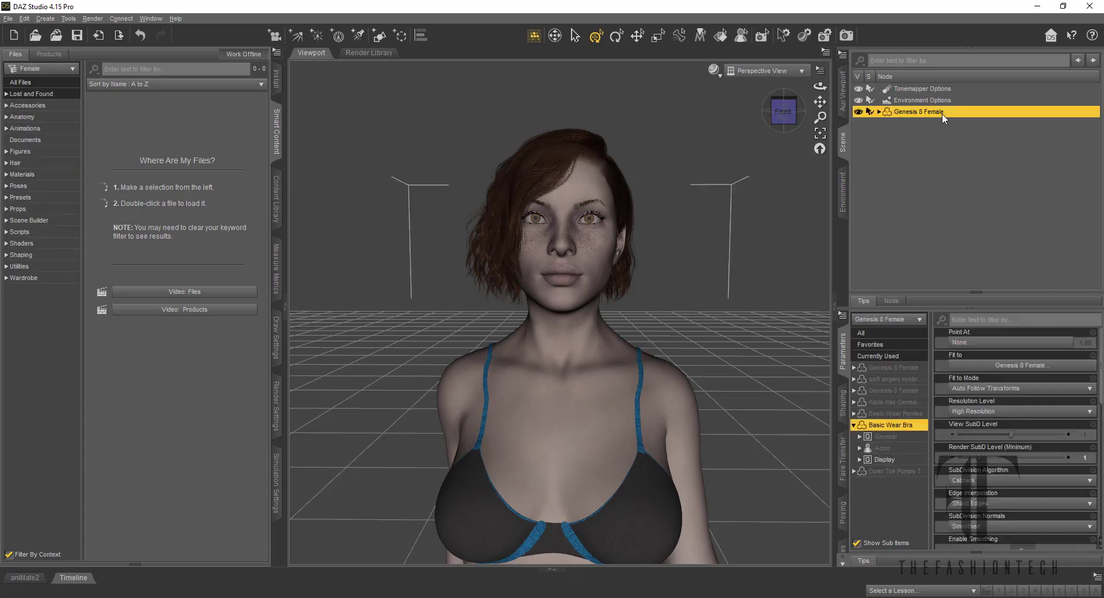
# Load the PC Basic Hoop Ear 4 Left and Right accessories onto the figure and check the ear from the side.
pyautogui.click(49, 106)
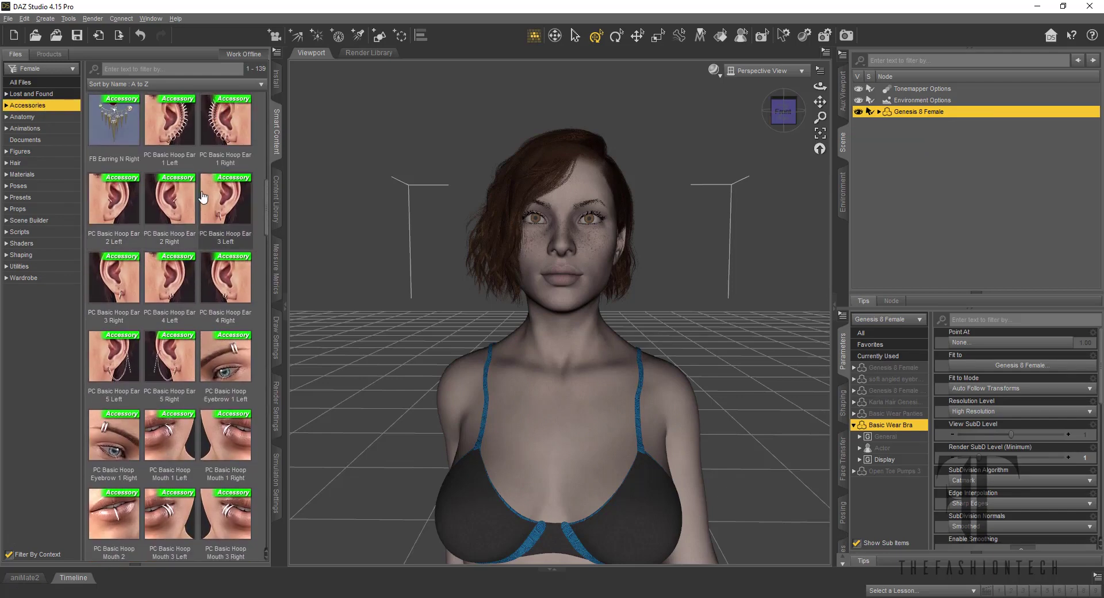
pyautogui.doubleClick(190, 285)
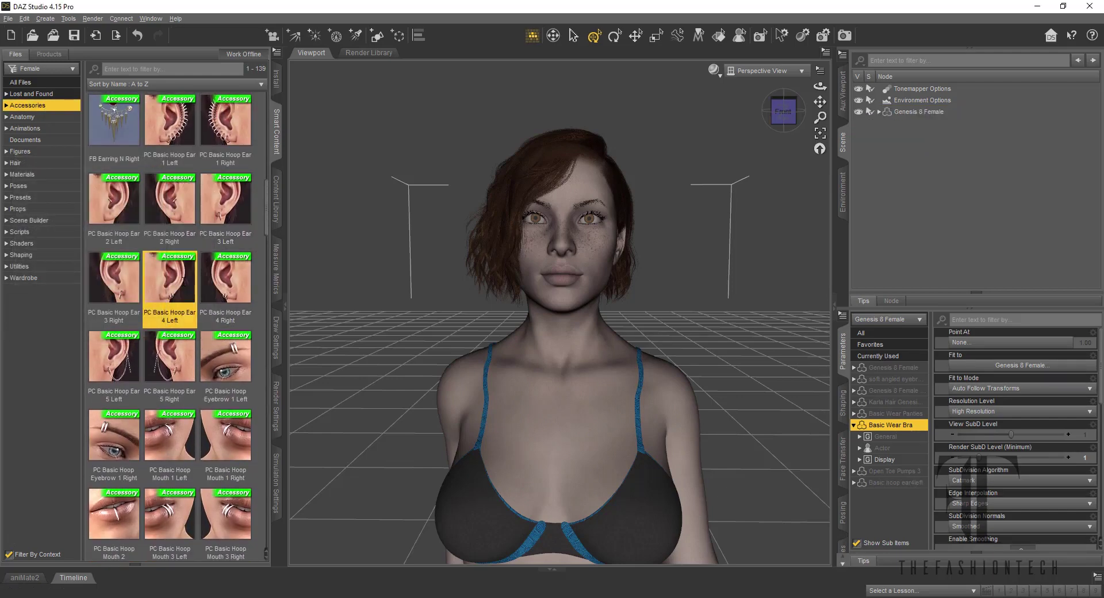
pyautogui.doubleClick(241, 281)
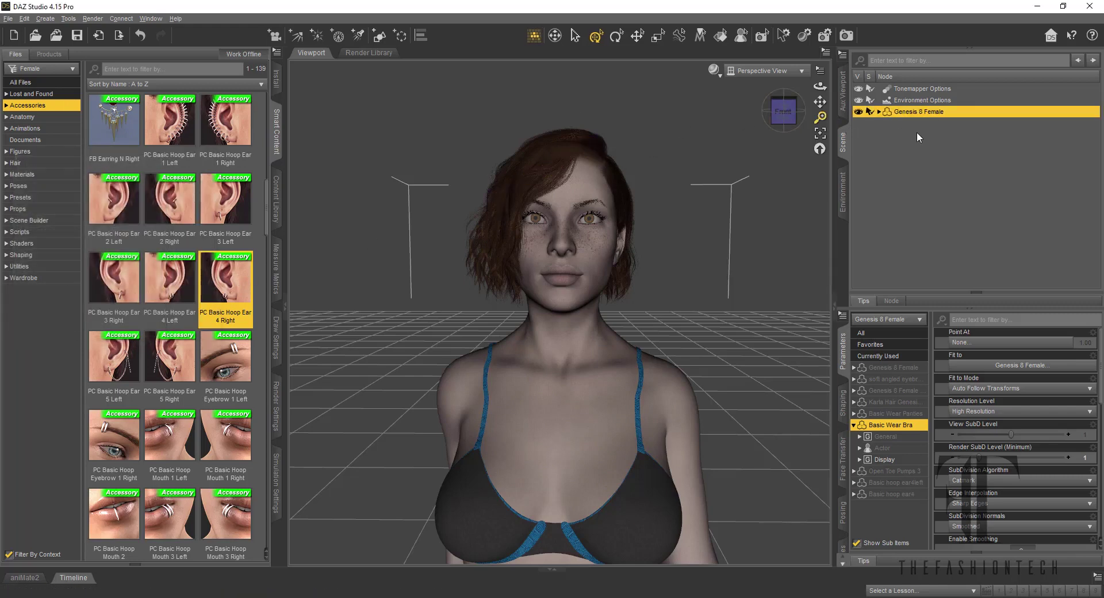
pyautogui.click(772, 115)
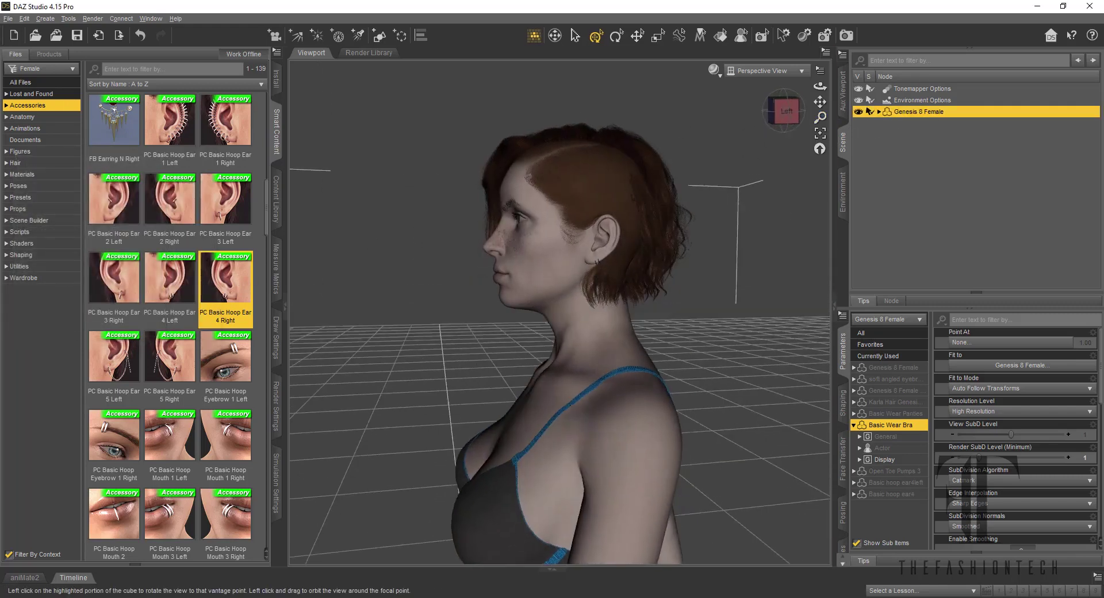
pyautogui.moveTo(772, 115); pyautogui.dragTo(814, 118)
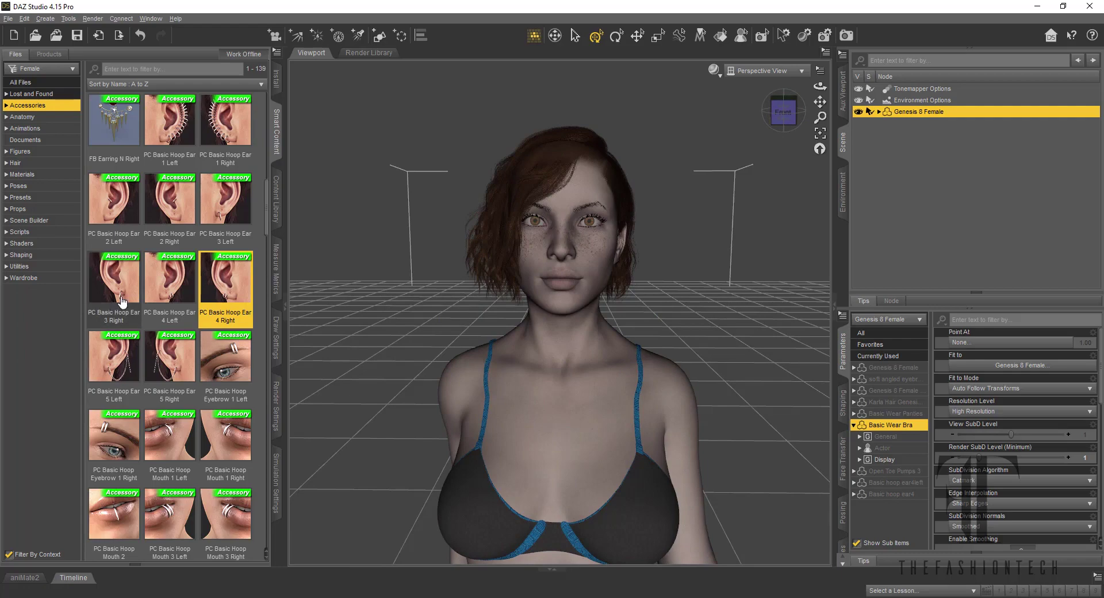
# Load the PC Beaded Hoop Eyebrow 2 Left accessory onto the figure and browse the remaining accessories.
pyautogui.scroll(-15, 115, 304)
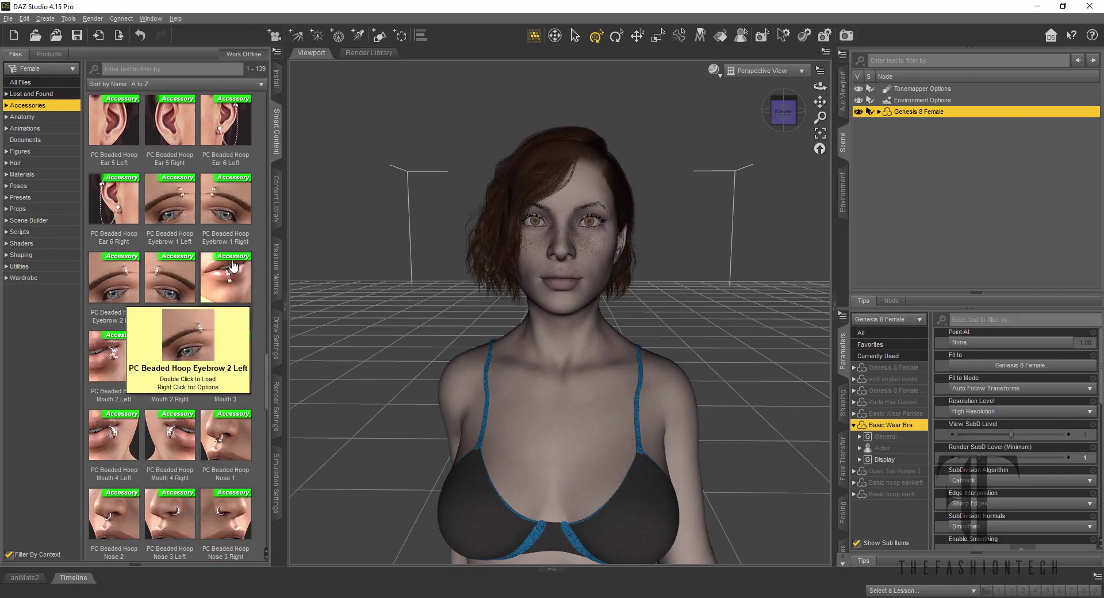
pyautogui.moveTo(178, 275)
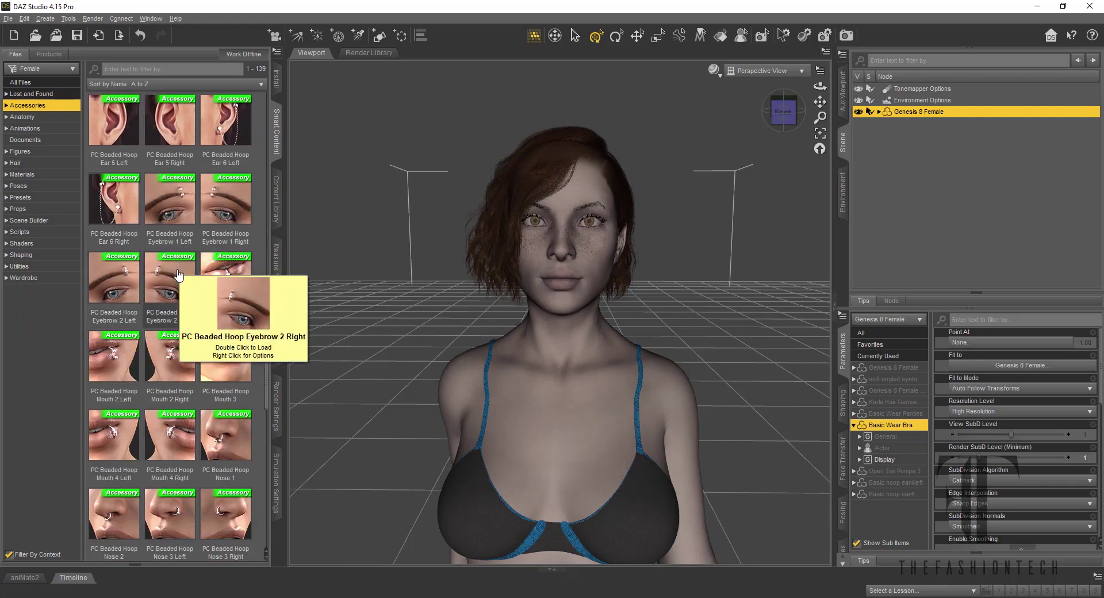
pyautogui.doubleClick(150, 272)
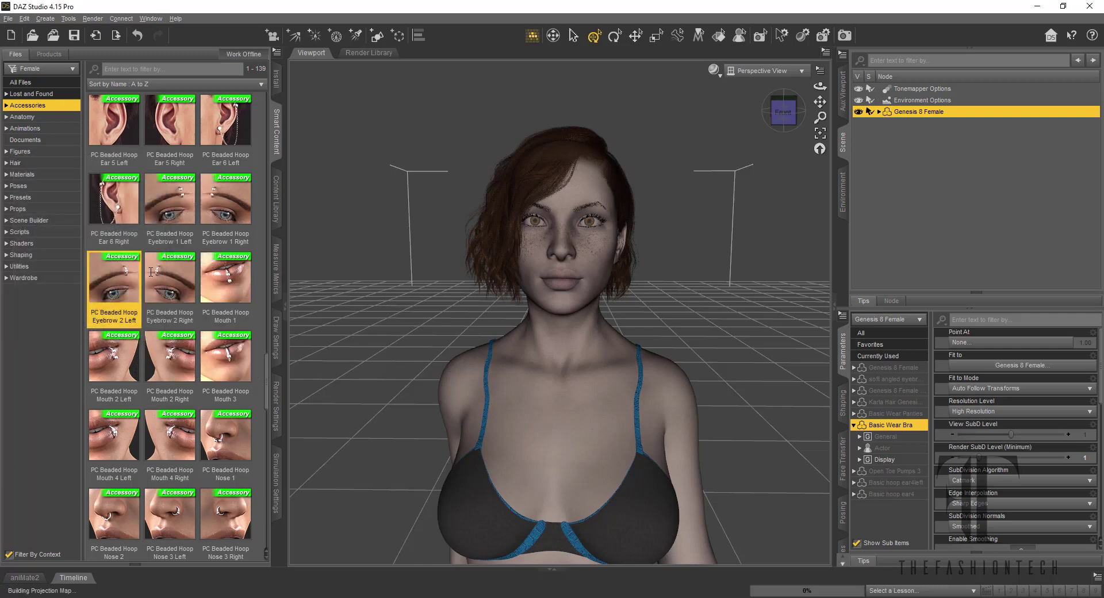
pyautogui.scroll(-10, 172, 299)
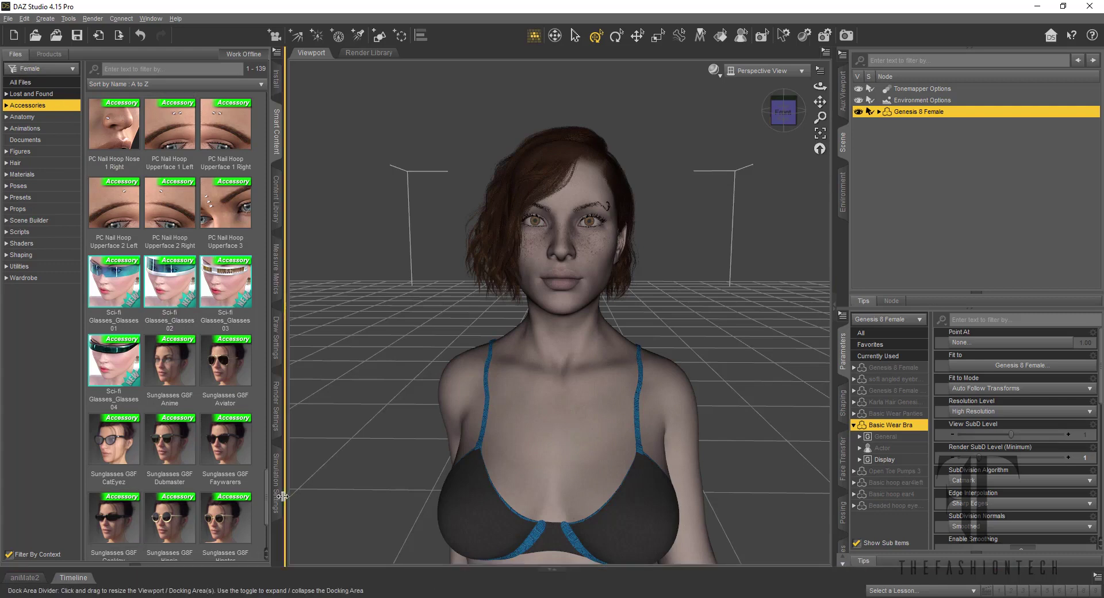
# Run the Skin Builder 8 utility script on the Genesis 8 Female and move its window clear of the figure.
pyautogui.click(23, 267)
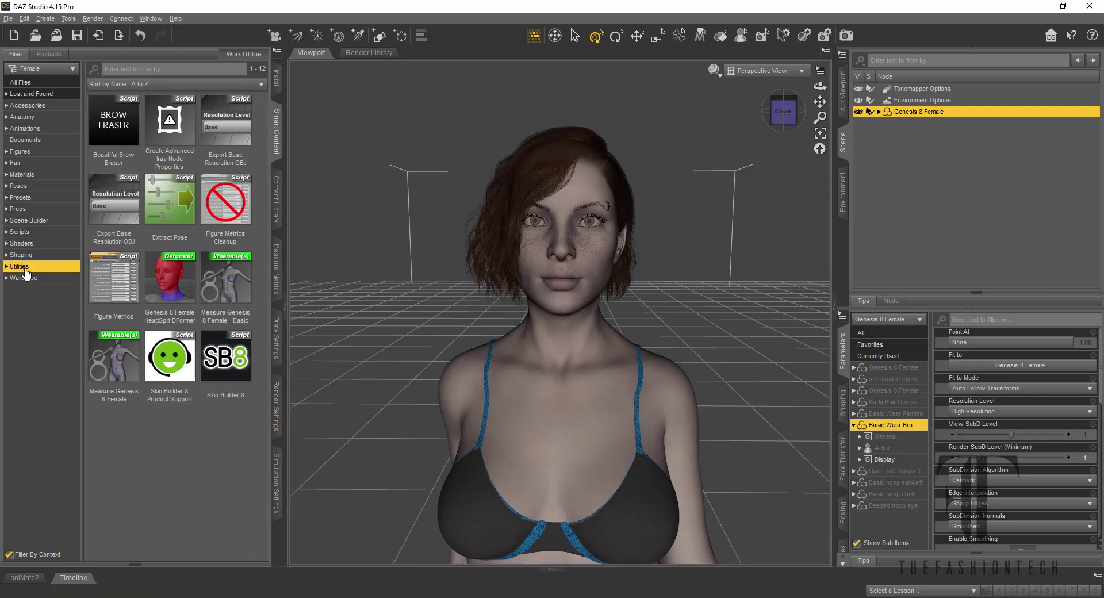
pyautogui.click(245, 364)
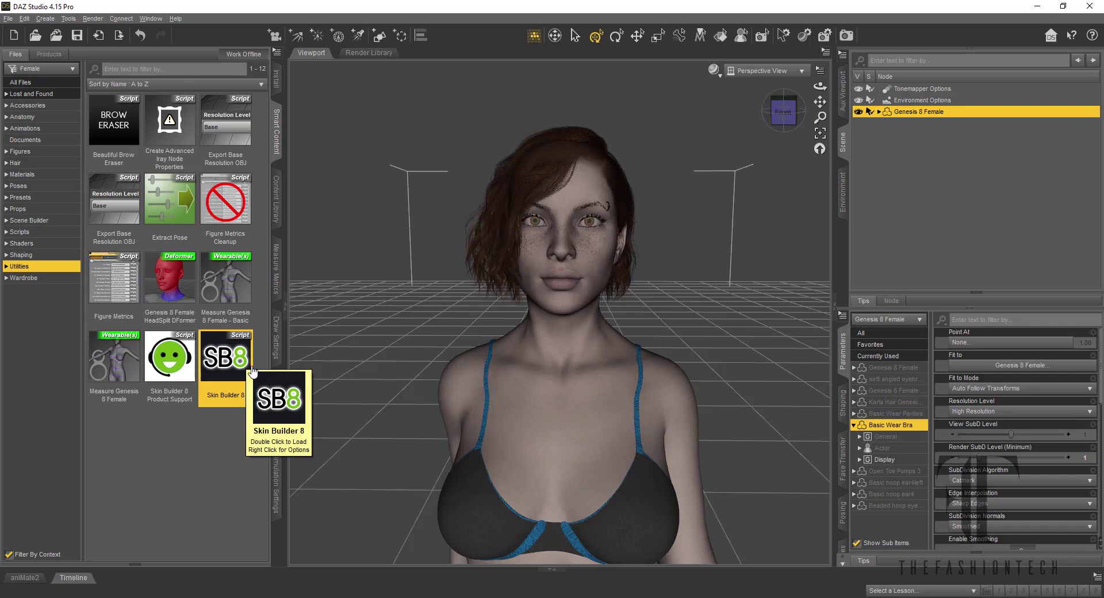
pyautogui.doubleClick(247, 365)
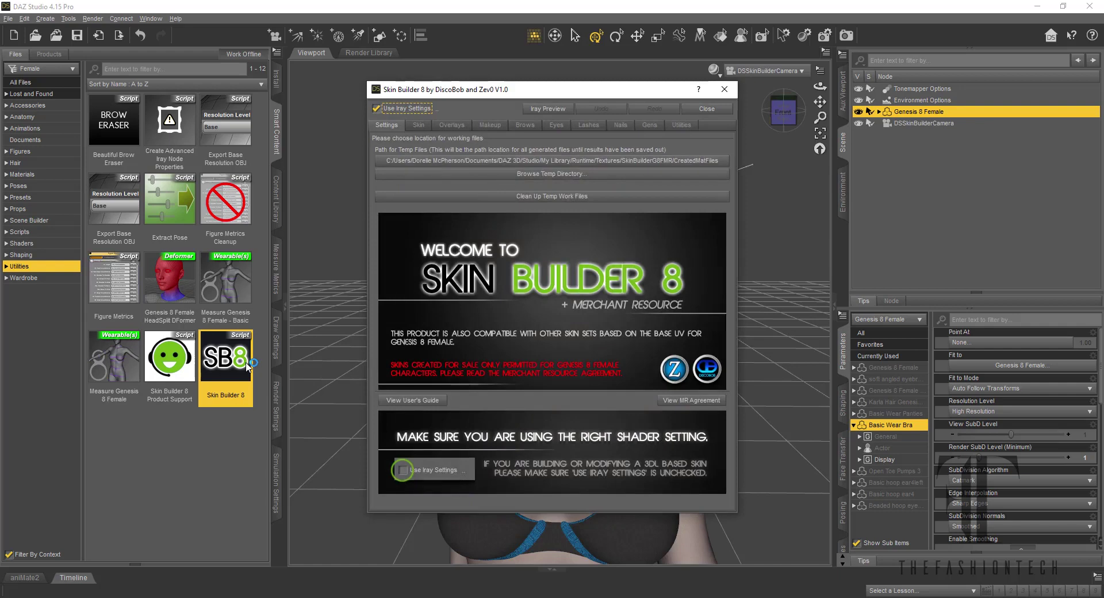
pyautogui.moveTo(438, 95); pyautogui.dragTo(96, 98)
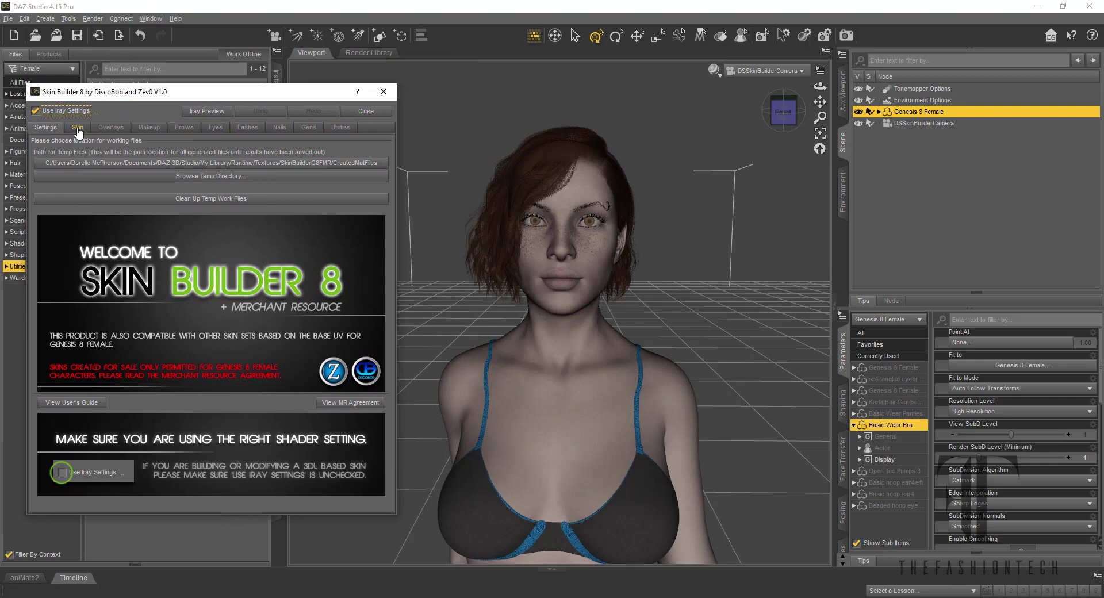
# Set the Skin Builder lip makeup color to RGB 128, 80, 72 and apply the base mask to the lips.
pyautogui.click(157, 129)
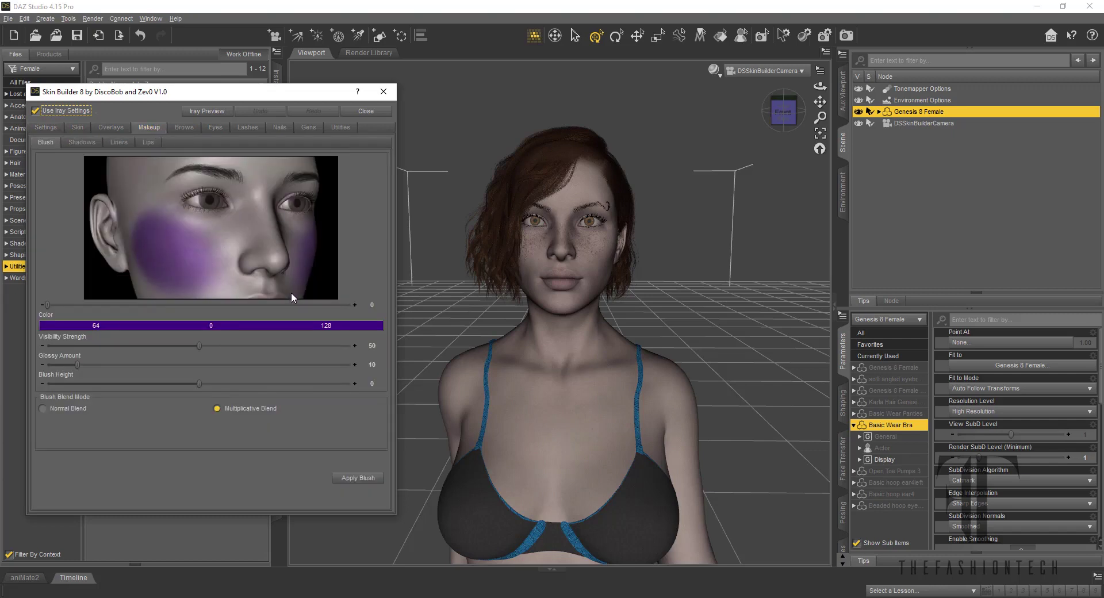
pyautogui.click(80, 143)
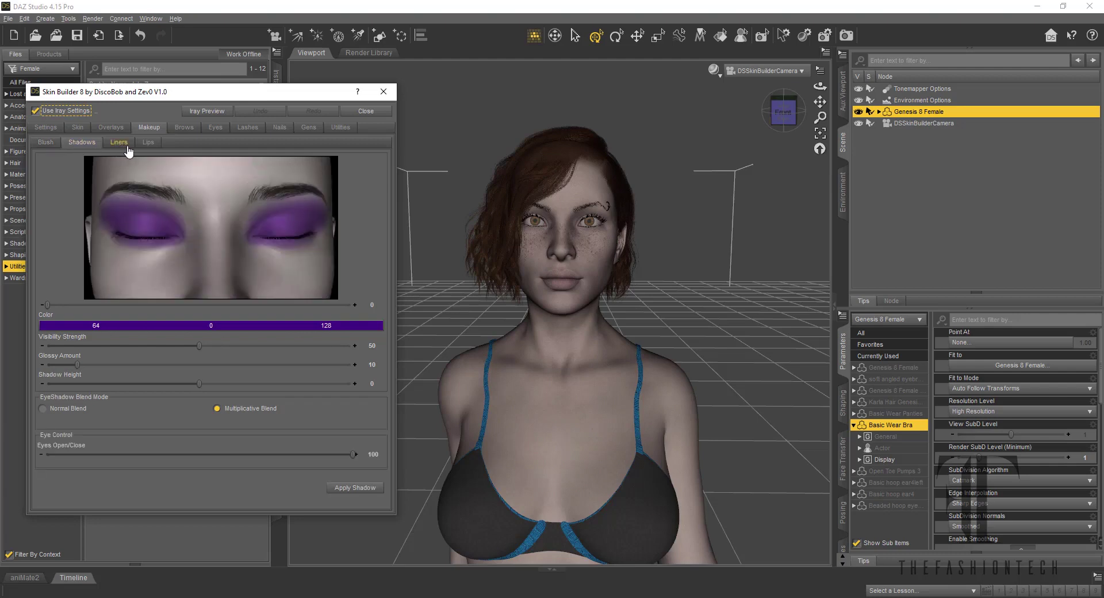
pyautogui.click(148, 145)
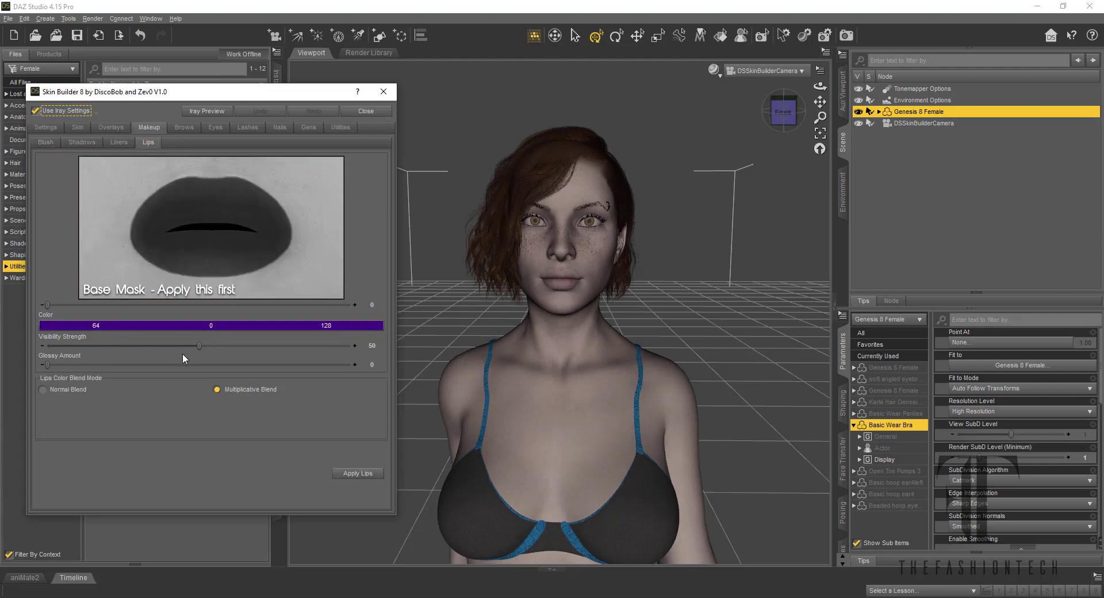
pyautogui.click(140, 325)
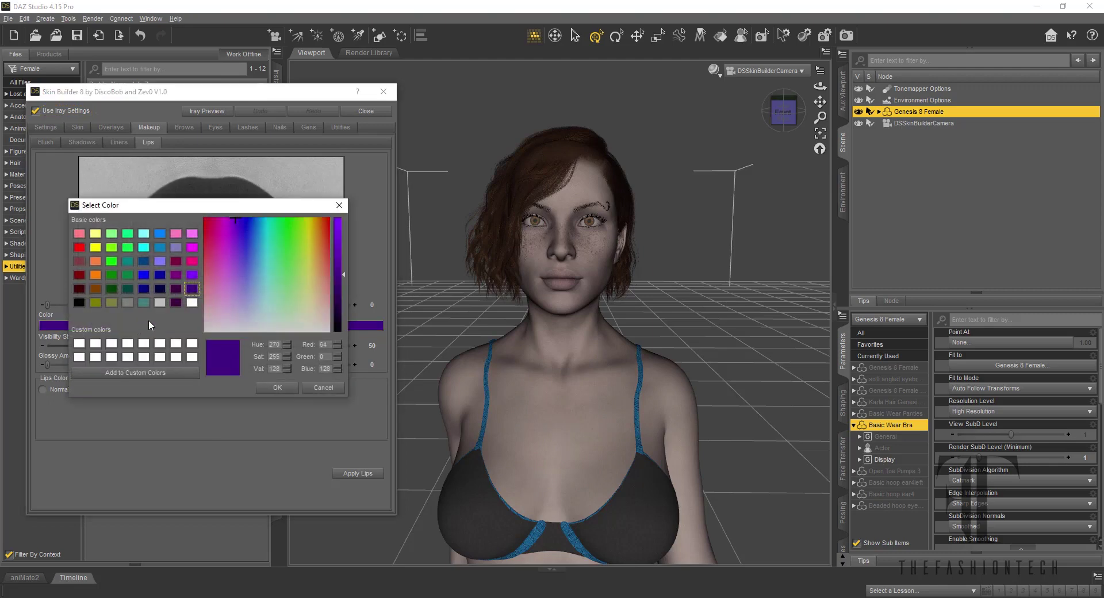
pyautogui.click(320, 291)
pyautogui.click(326, 282)
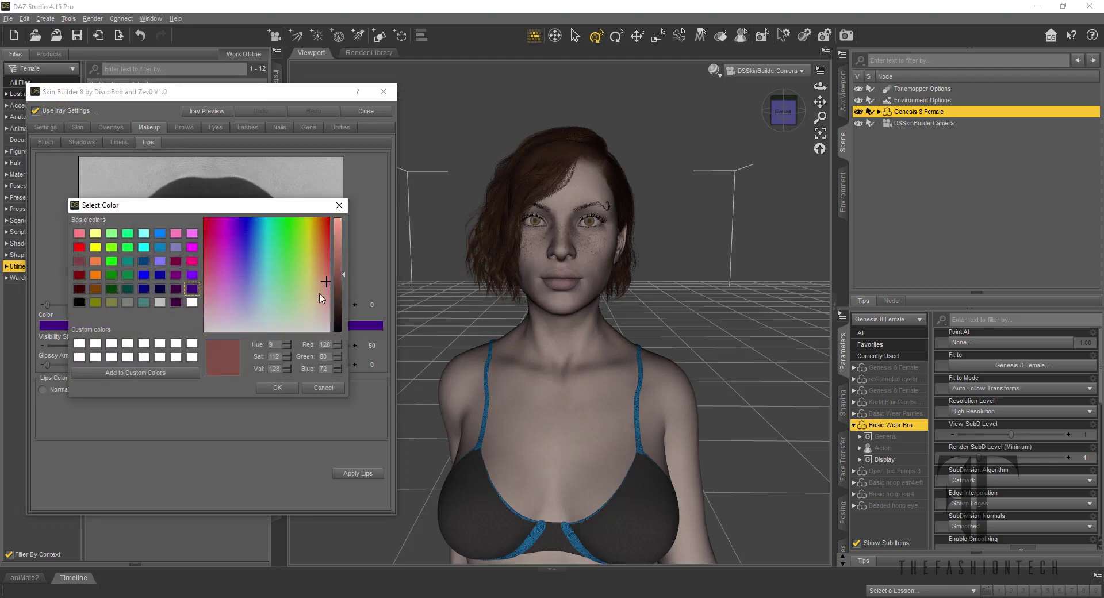
pyautogui.click(278, 388)
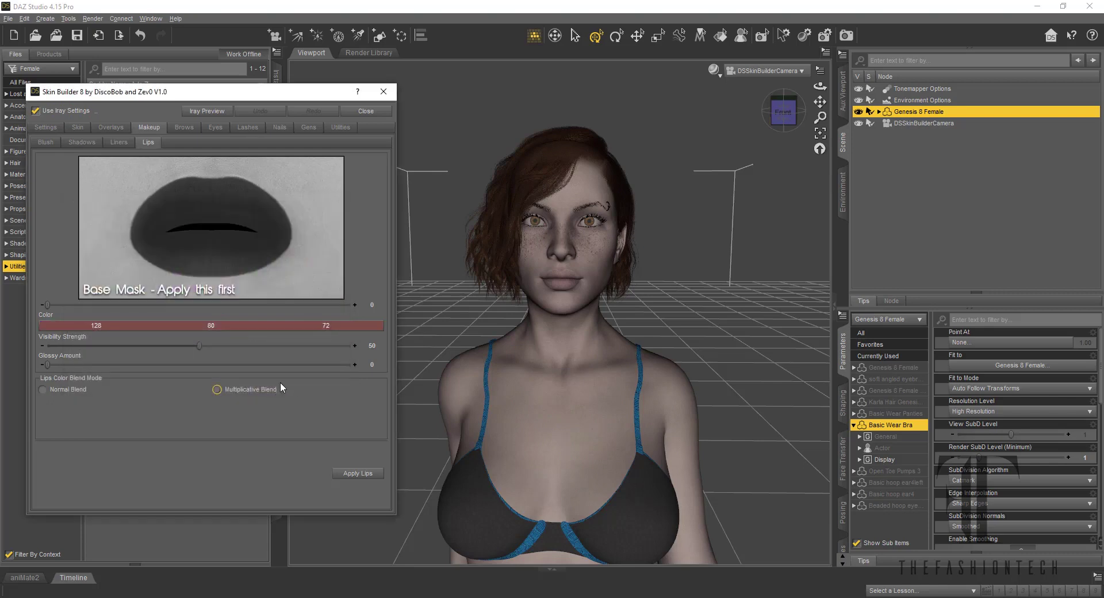
pyautogui.click(358, 475)
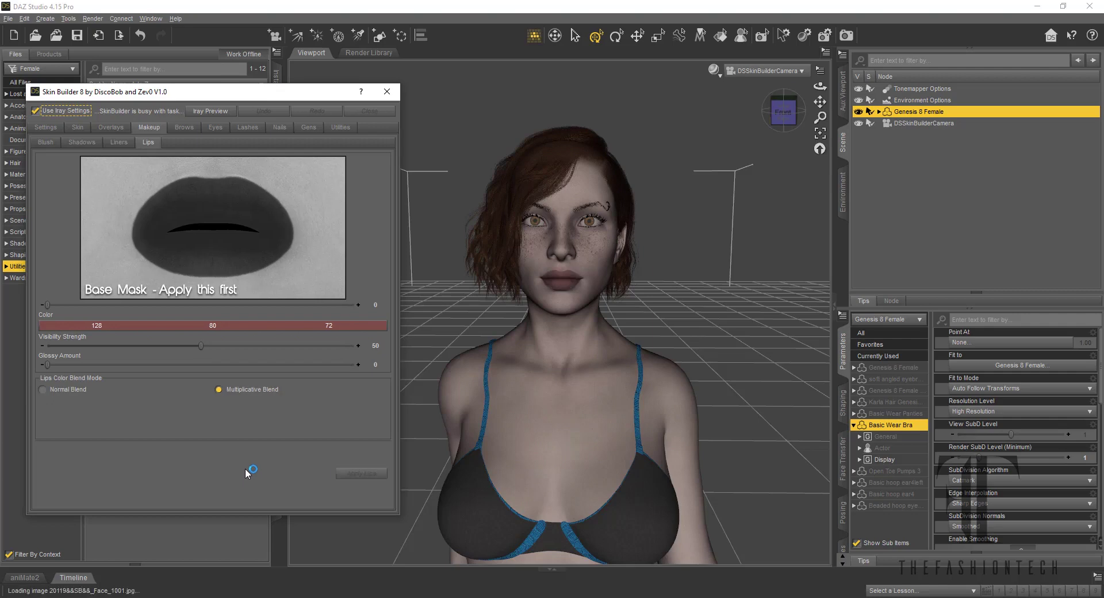
# Set the lips' glossy amount to 14, reapply the lip makeup and preview the figure in Iray.
pyautogui.click(115, 365)
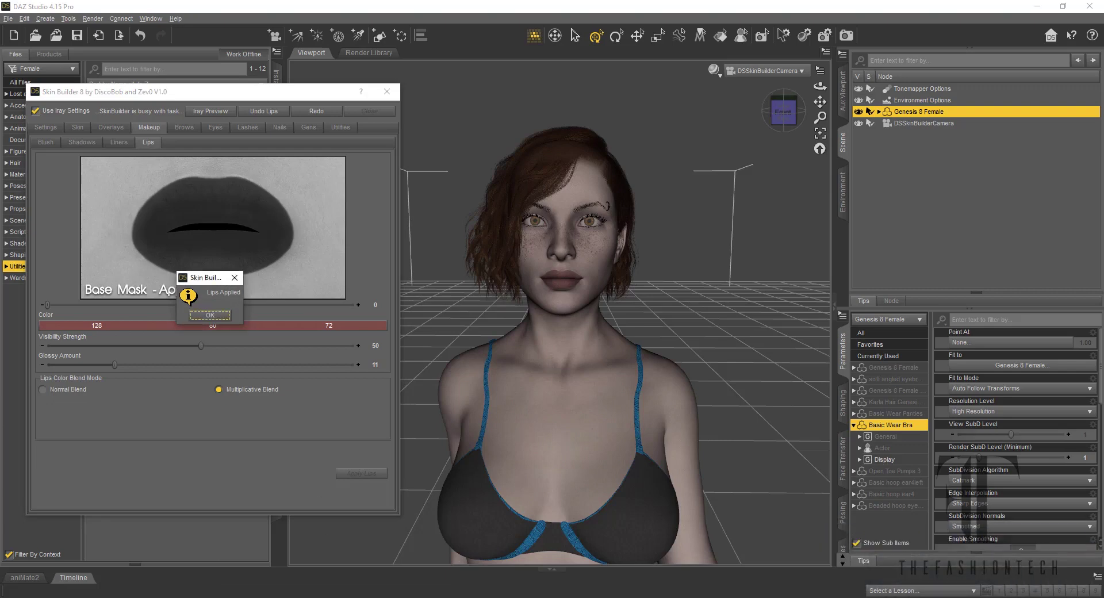
pyautogui.click(211, 316)
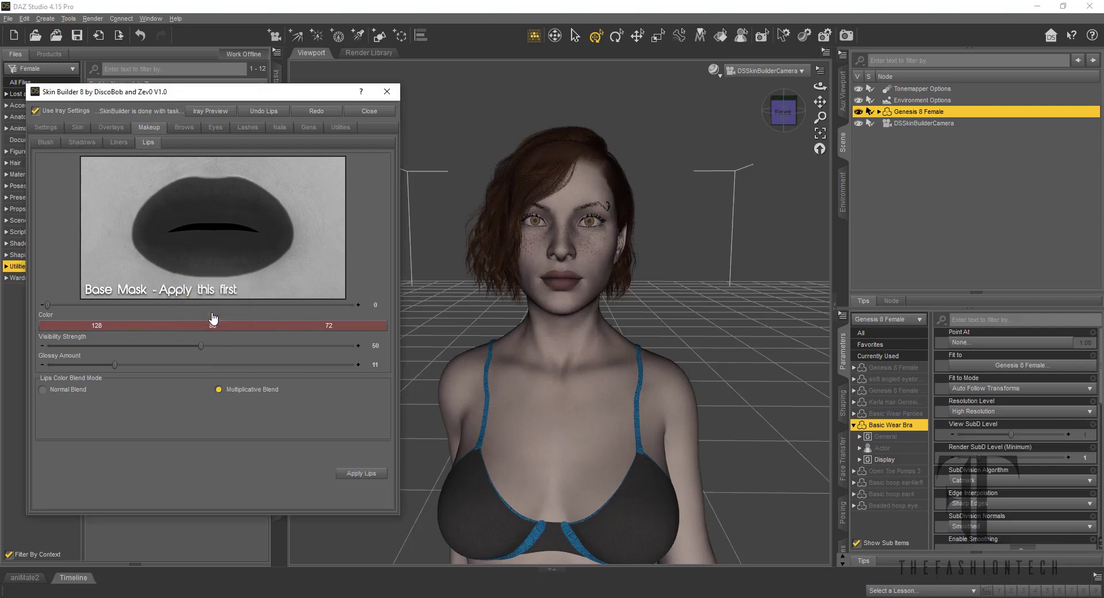
pyautogui.moveTo(114, 364); pyautogui.dragTo(133, 364)
pyautogui.click(363, 475)
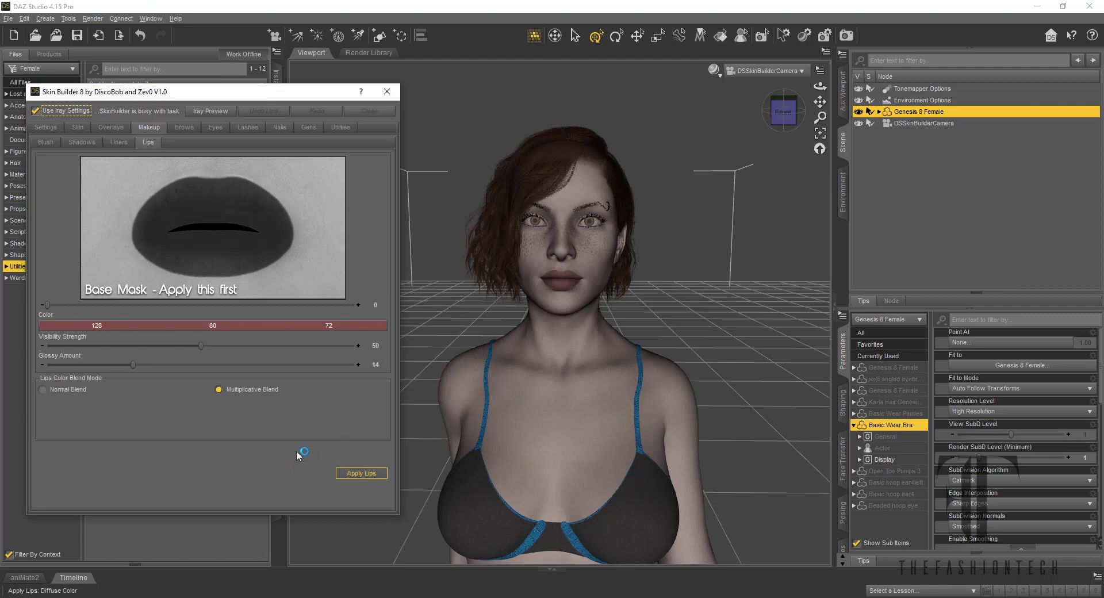
pyautogui.click(223, 111)
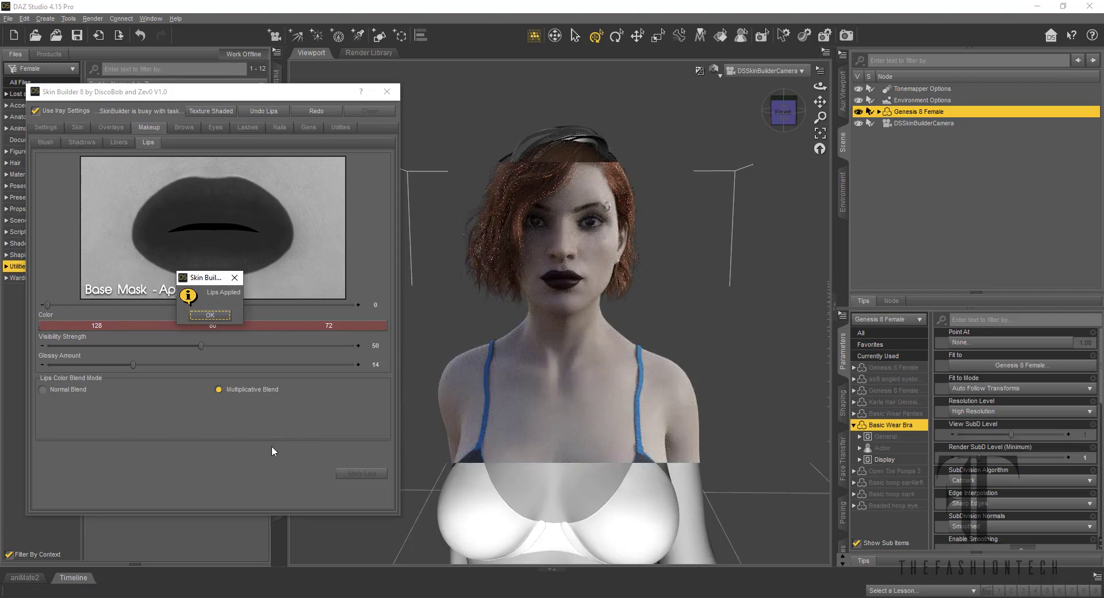
pyautogui.click(212, 315)
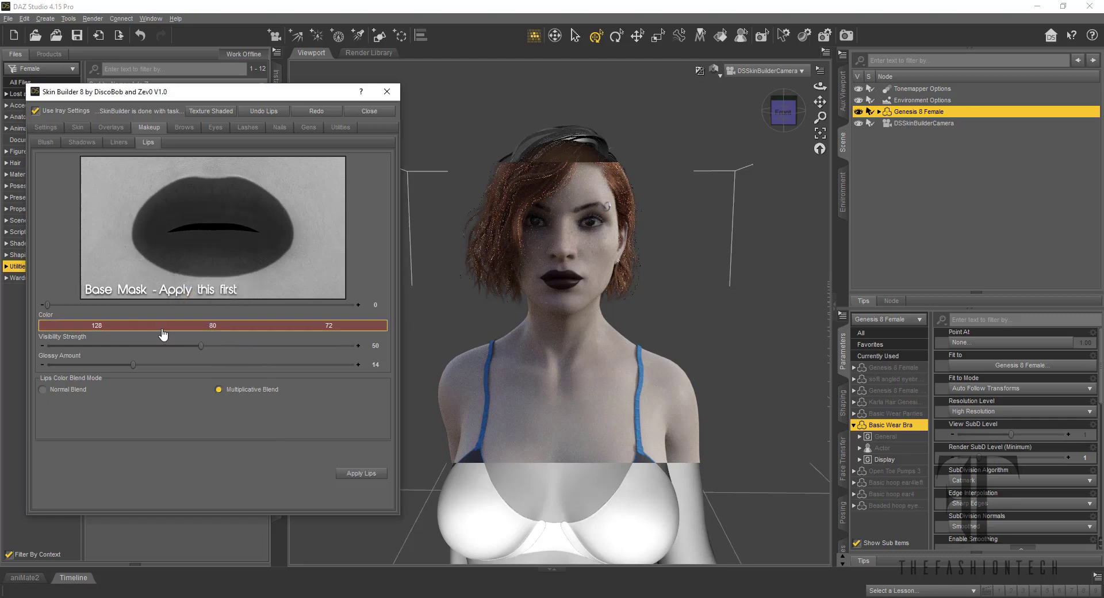
# Set the lip makeup's visibility strength to 14 and apply it to the lips.
pyautogui.click(111, 346)
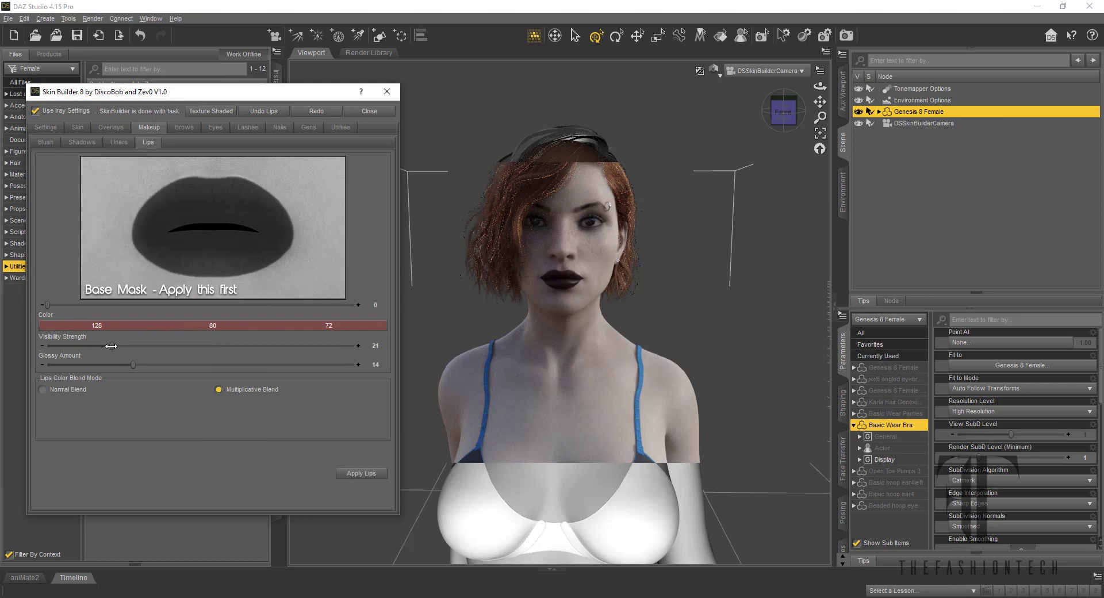
pyautogui.click(91, 347)
pyautogui.click(362, 474)
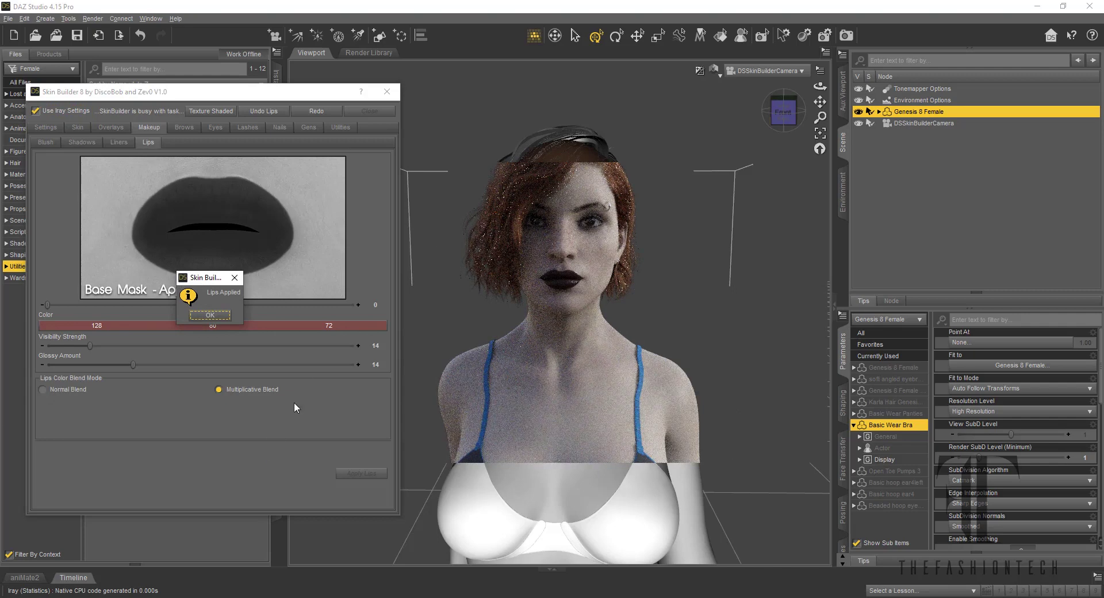
pyautogui.click(209, 315)
# Change the lip makeup color to a light pink, RGB 228, 176, 160, and apply it to the lips.
pyautogui.click(235, 329)
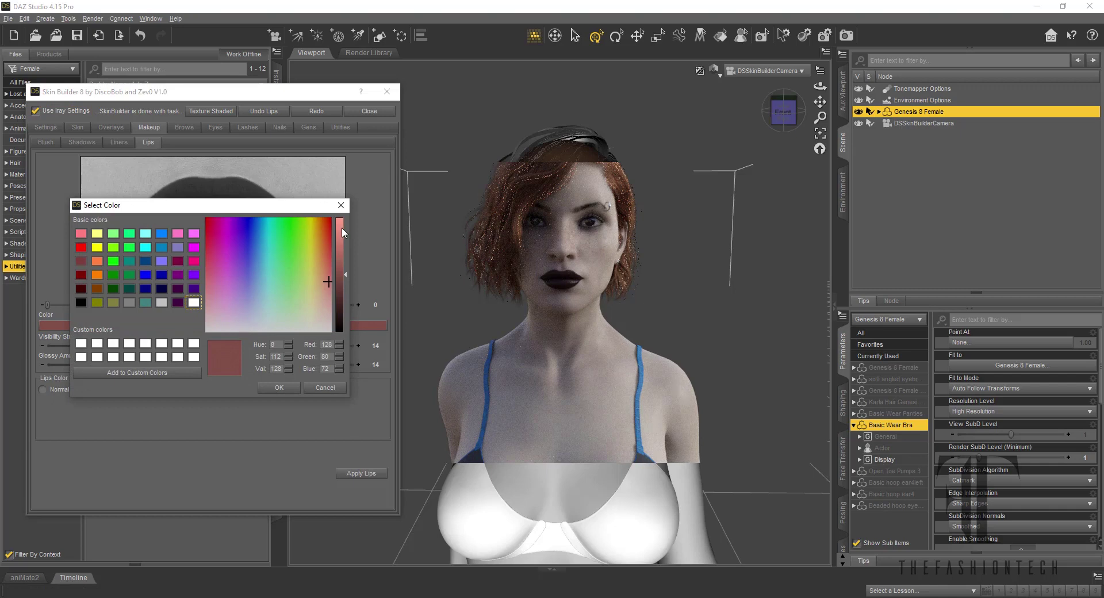
pyautogui.moveTo(342, 227); pyautogui.dragTo(345, 219)
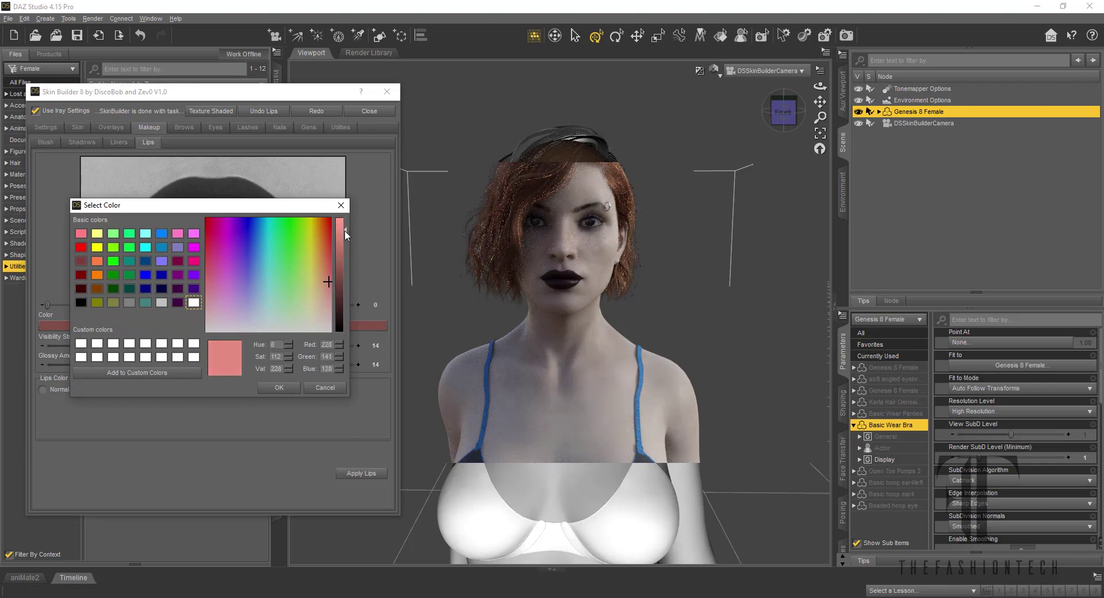
pyautogui.moveTo(329, 284)
pyautogui.mouseDown()
pyautogui.moveTo(328, 316)
pyautogui.moveTo(326, 298)
pyautogui.mouseUp()
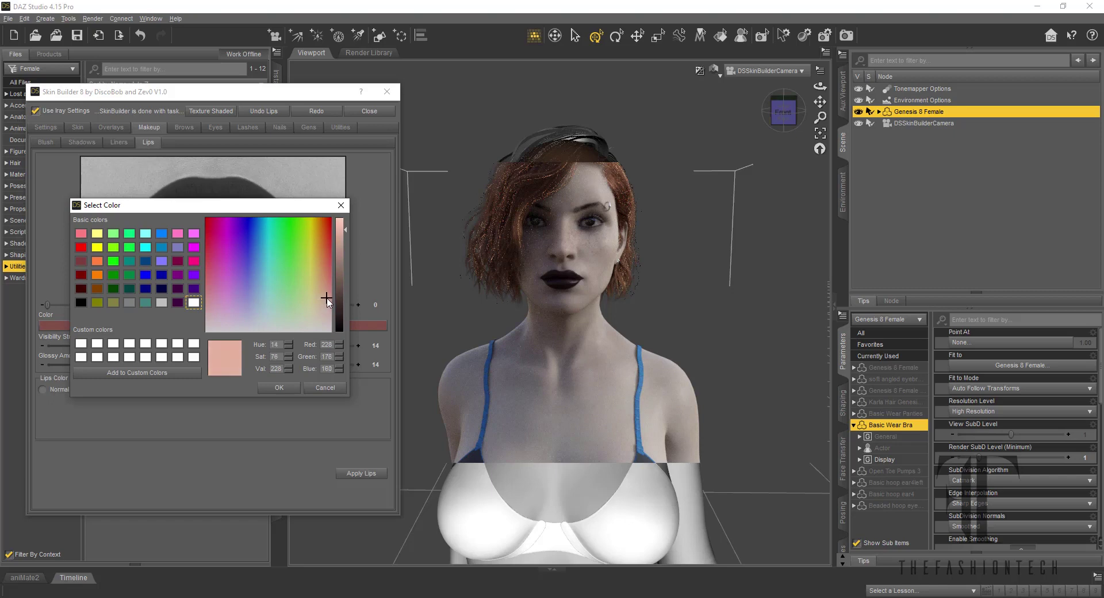
pyautogui.click(294, 388)
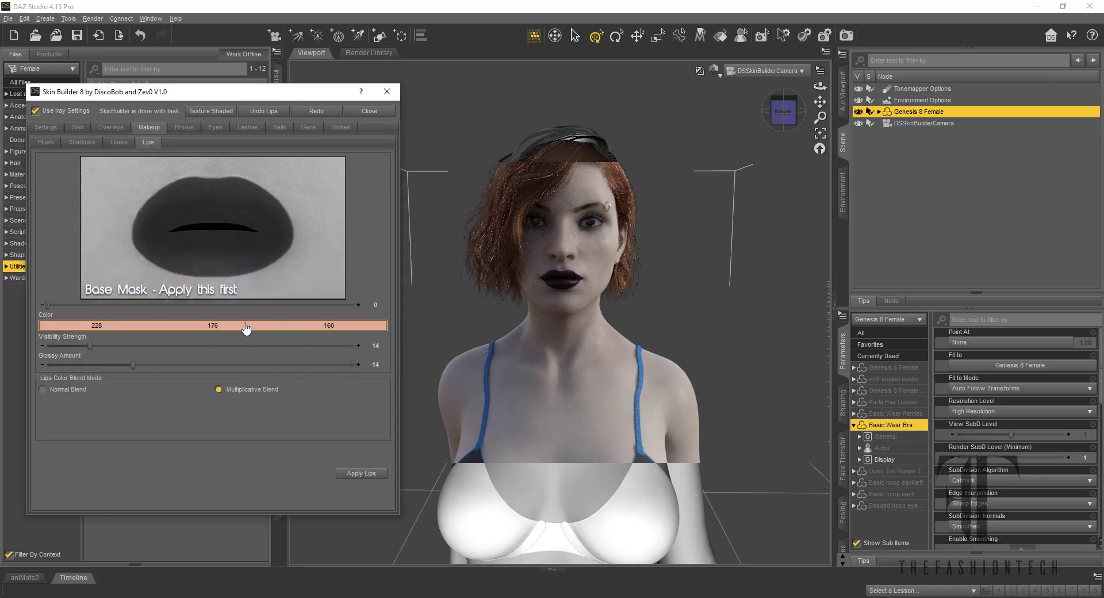
pyautogui.click(345, 474)
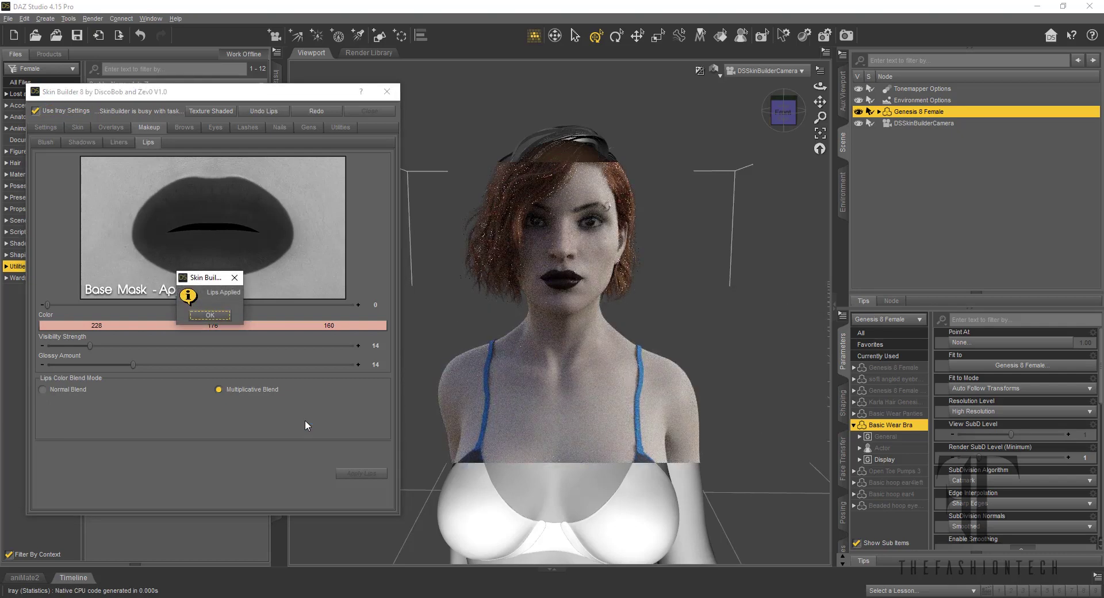
# Switch the lips color blend mode to Normal Blend and apply the makeup to the lips.
pyautogui.click(211, 316)
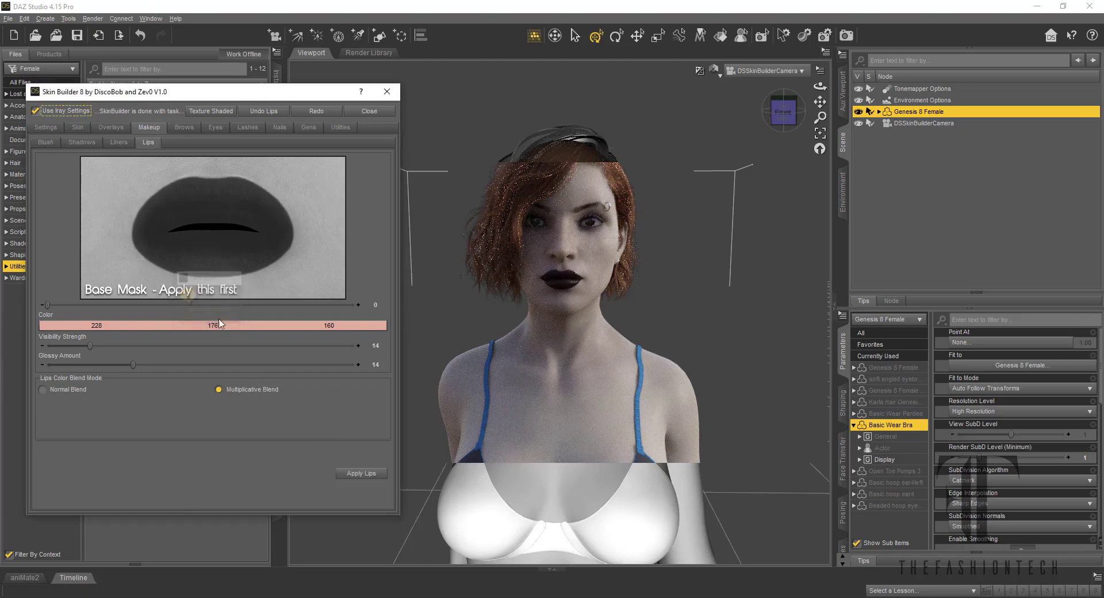
pyautogui.click(68, 389)
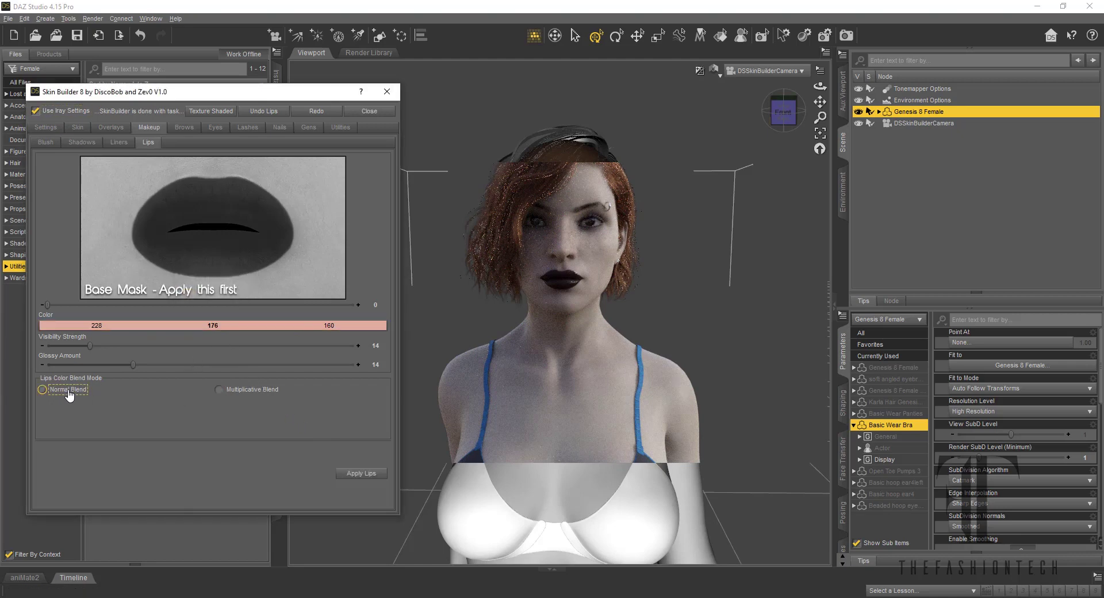
pyautogui.click(351, 474)
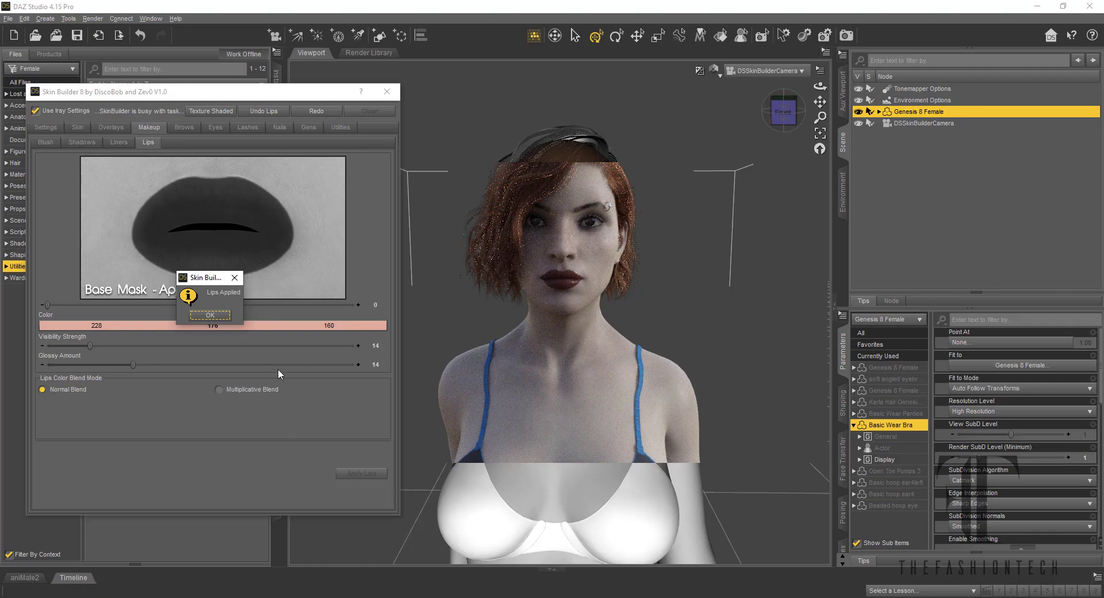
pyautogui.click(219, 317)
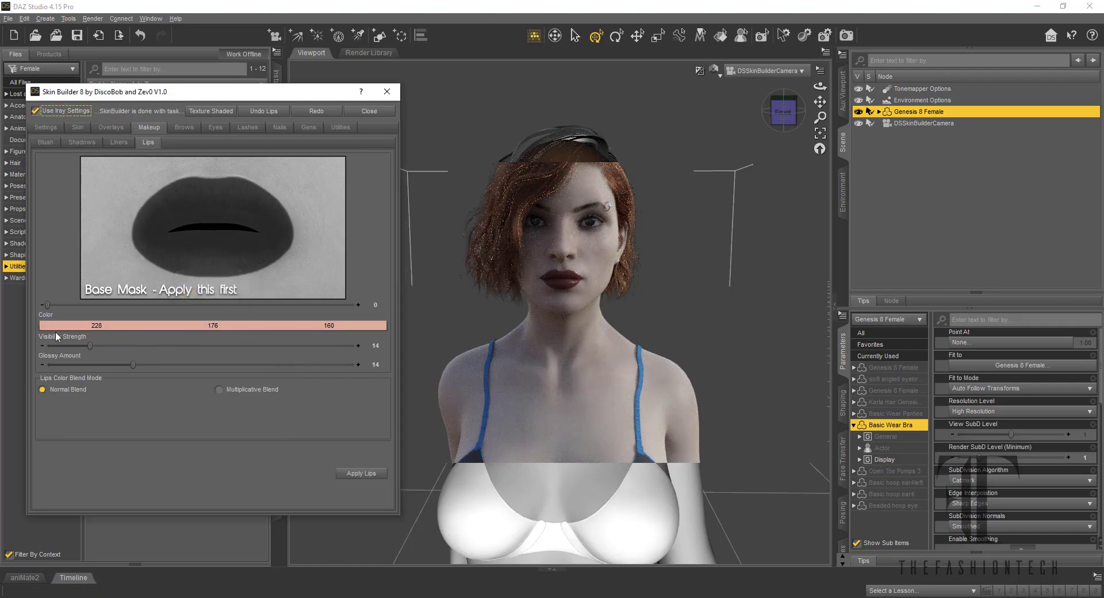
# Set the lip makeup's visibility strength to 5 and glossy amount to 8, apply it, and close Skin Builder 8.
pyautogui.click(69, 346)
pyautogui.moveTo(67, 345); pyautogui.dragTo(62, 346)
pyautogui.click(91, 365)
pyautogui.moveTo(93, 365); pyautogui.dragTo(96, 365)
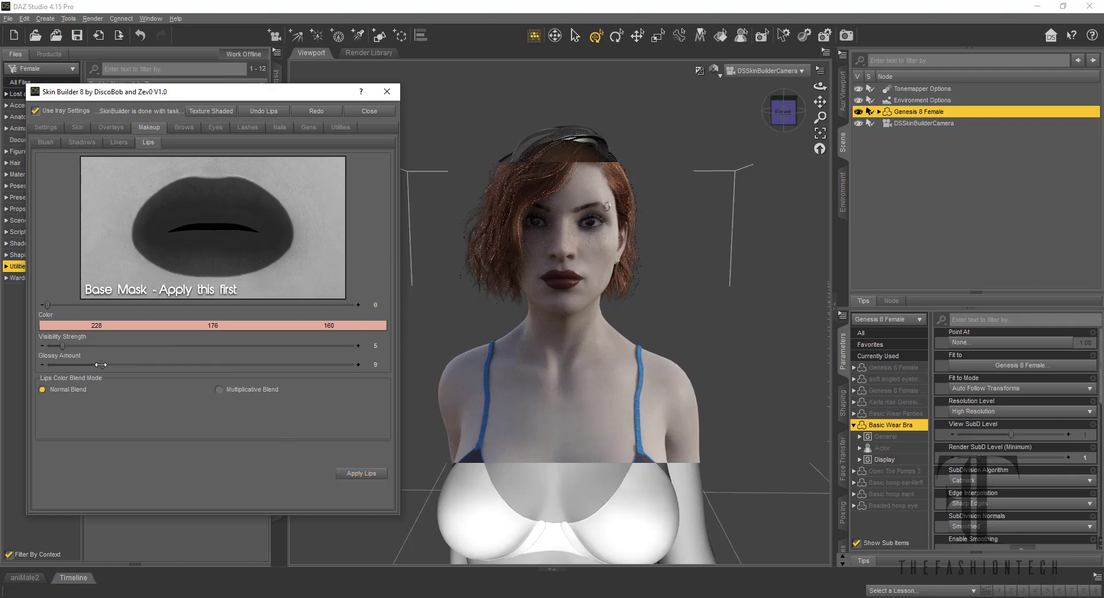
pyautogui.click(368, 474)
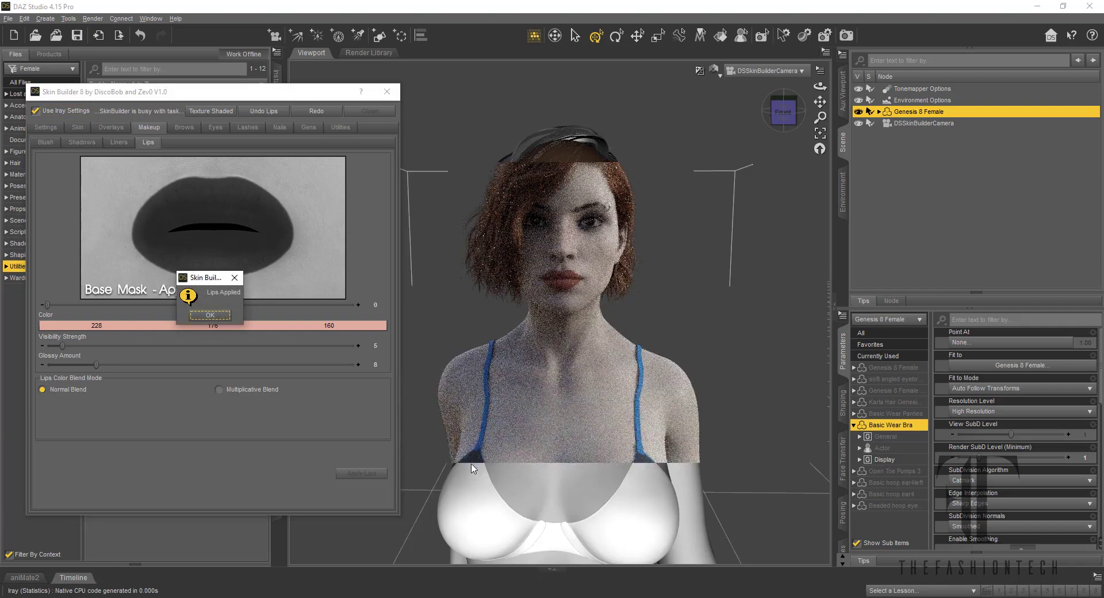
pyautogui.click(217, 320)
pyautogui.click(385, 91)
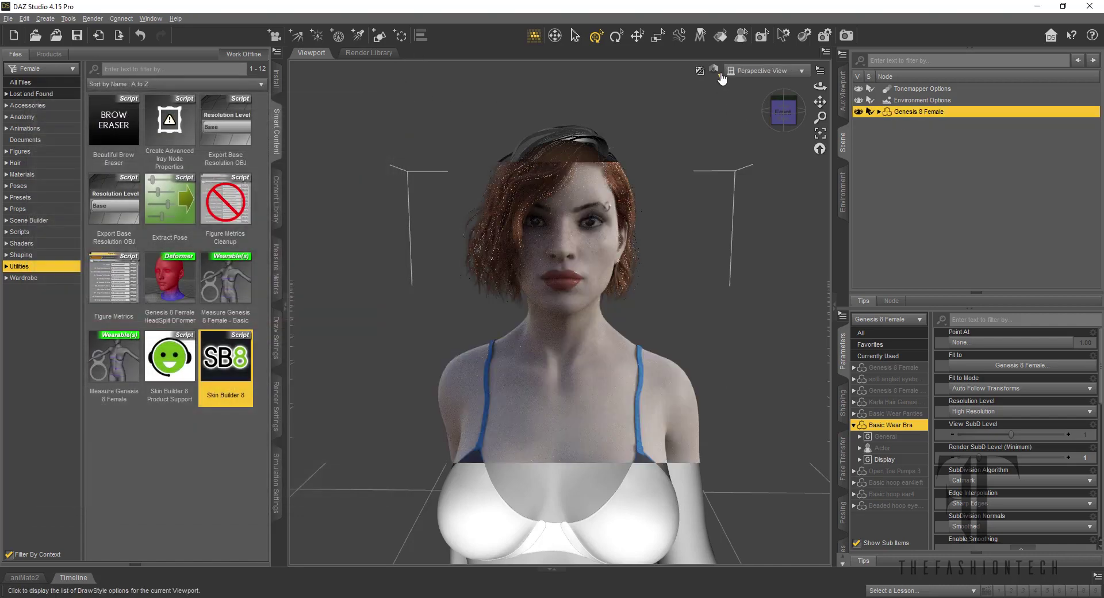
# Frame the figure in the perspective view and set the general render dimension preset to Widescreen (16:9).
pyautogui.click(820, 134)
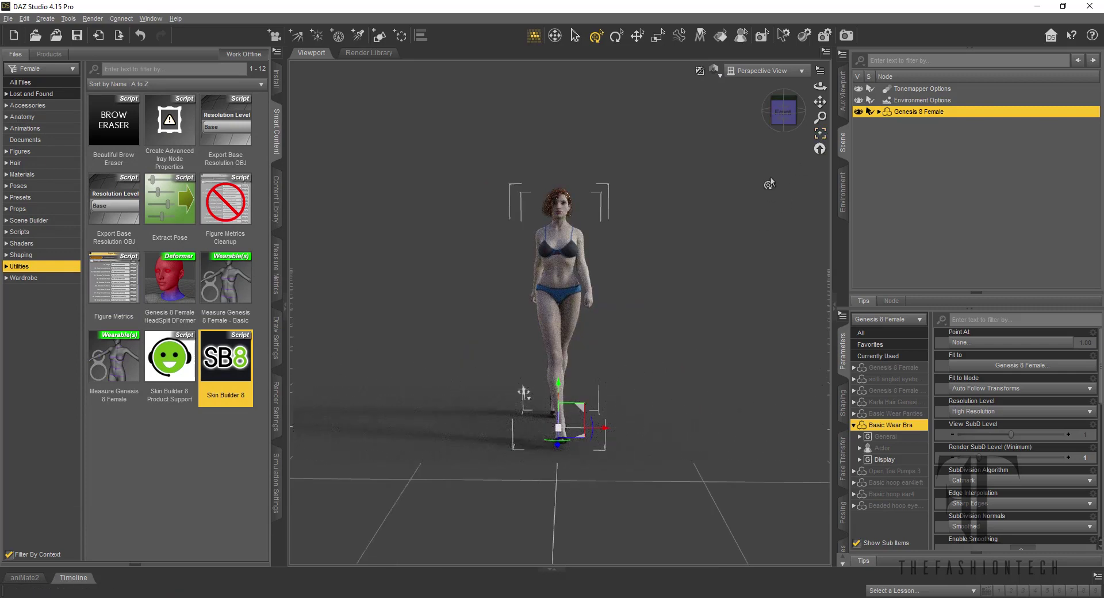
pyautogui.click(700, 71)
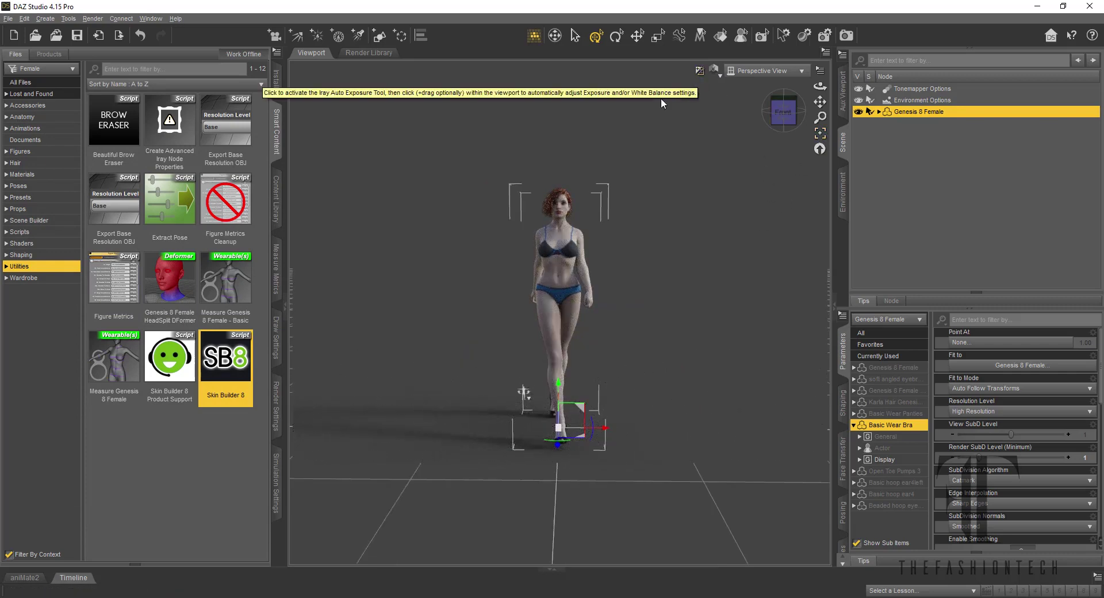
pyautogui.click(605, 202)
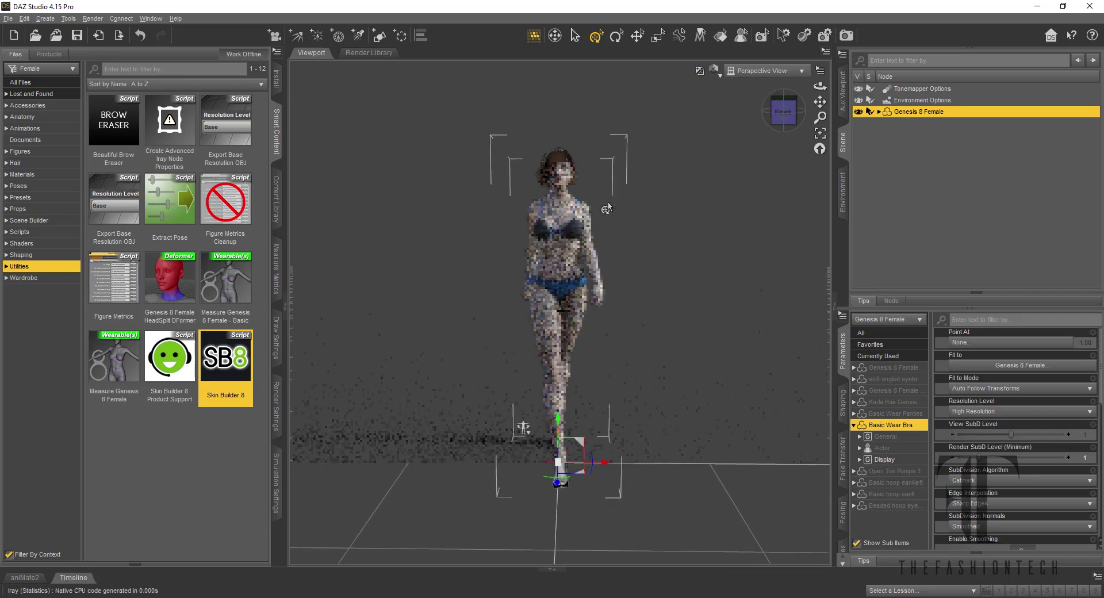
pyautogui.scroll(6, 607, 209)
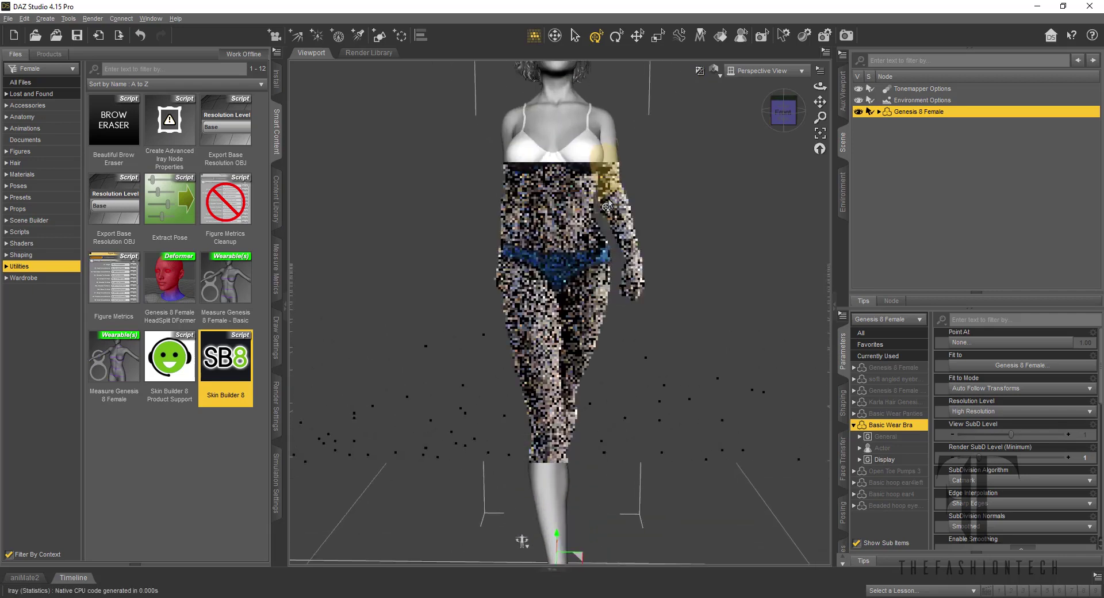
pyautogui.scroll(-5, 606, 205)
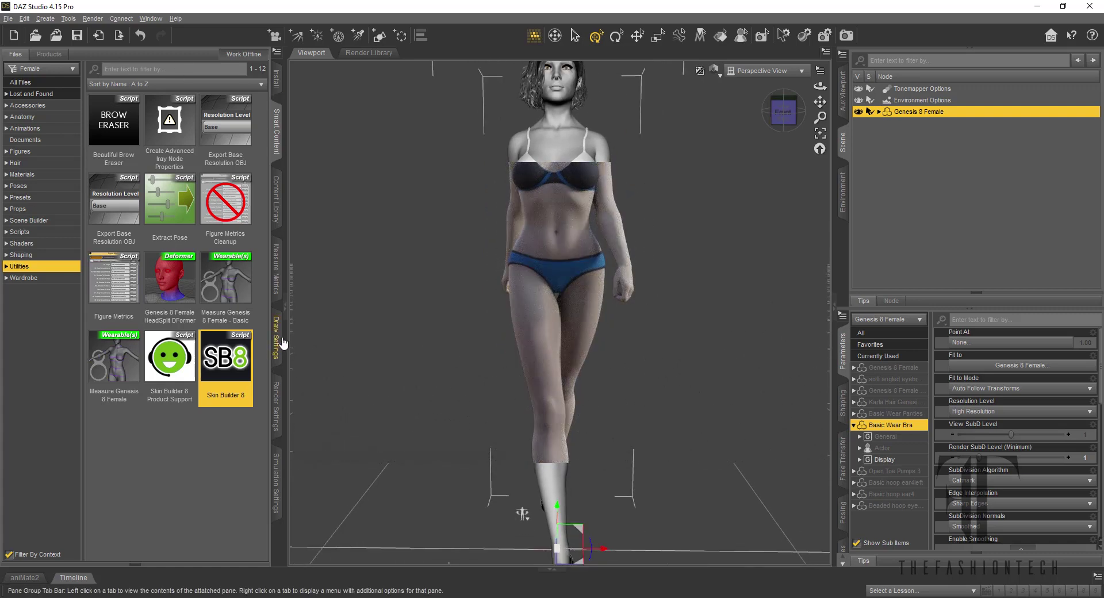
pyautogui.click(277, 398)
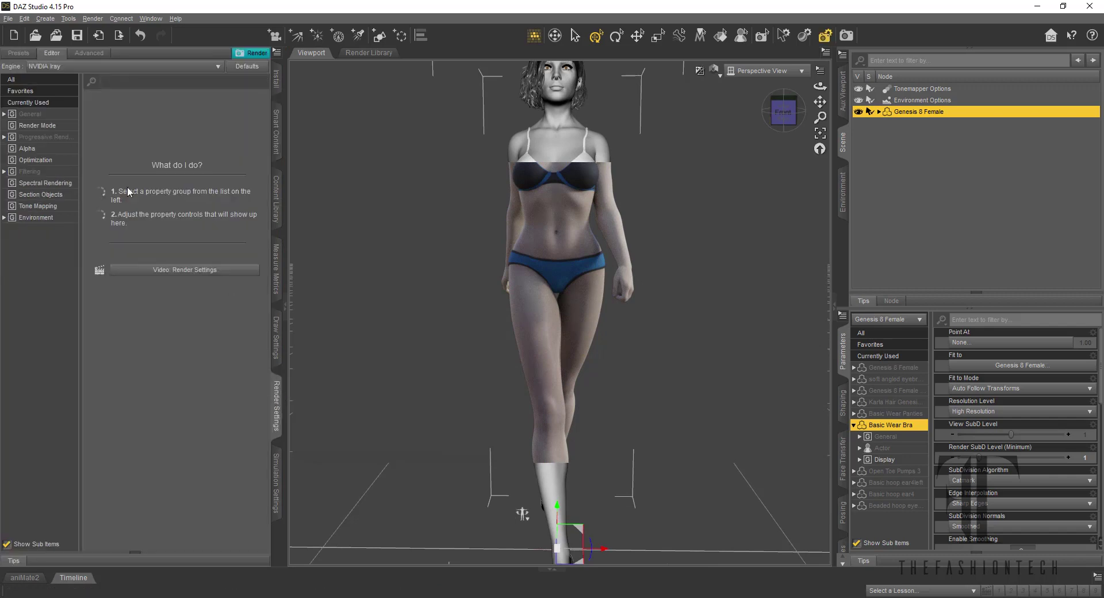
pyautogui.click(23, 115)
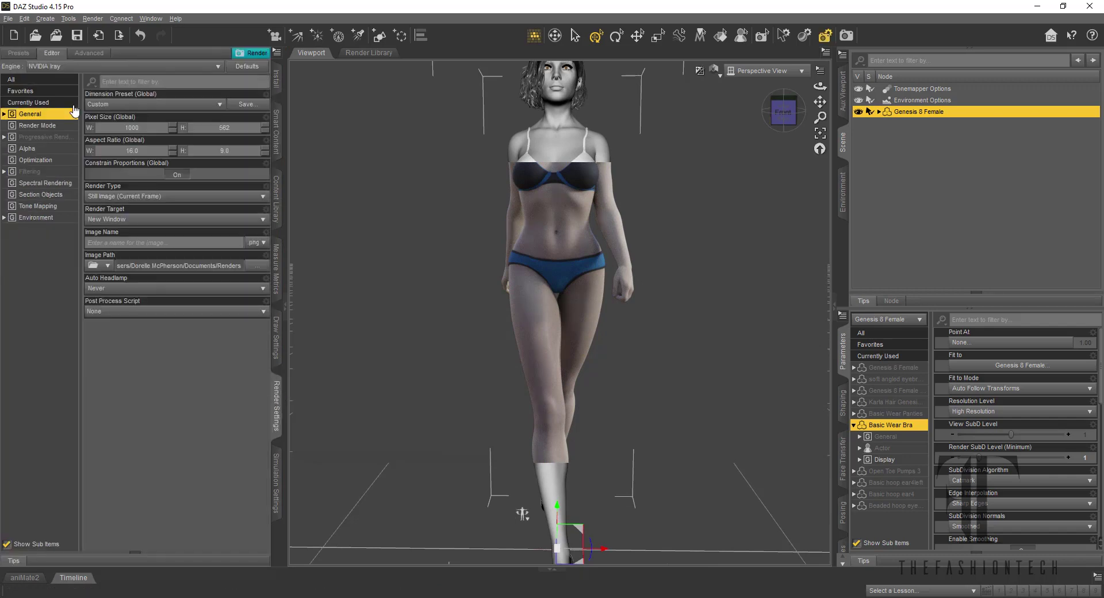
pyautogui.click(209, 106)
pyautogui.click(201, 142)
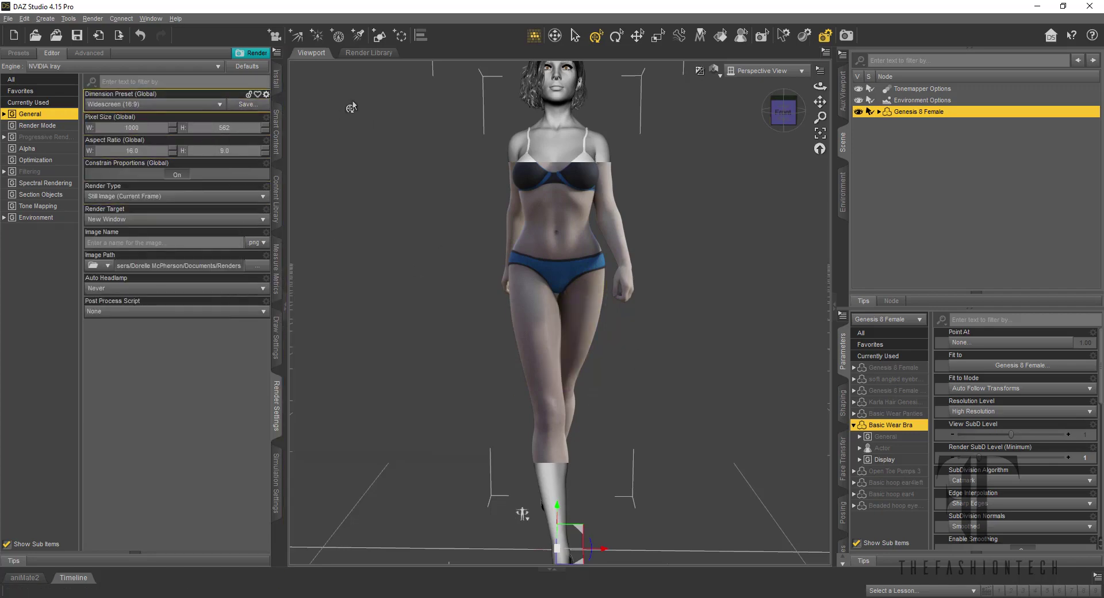
# Show the aspect frame in the viewport and set the render dimension preset to Active Viewport.
pyautogui.click(825, 73)
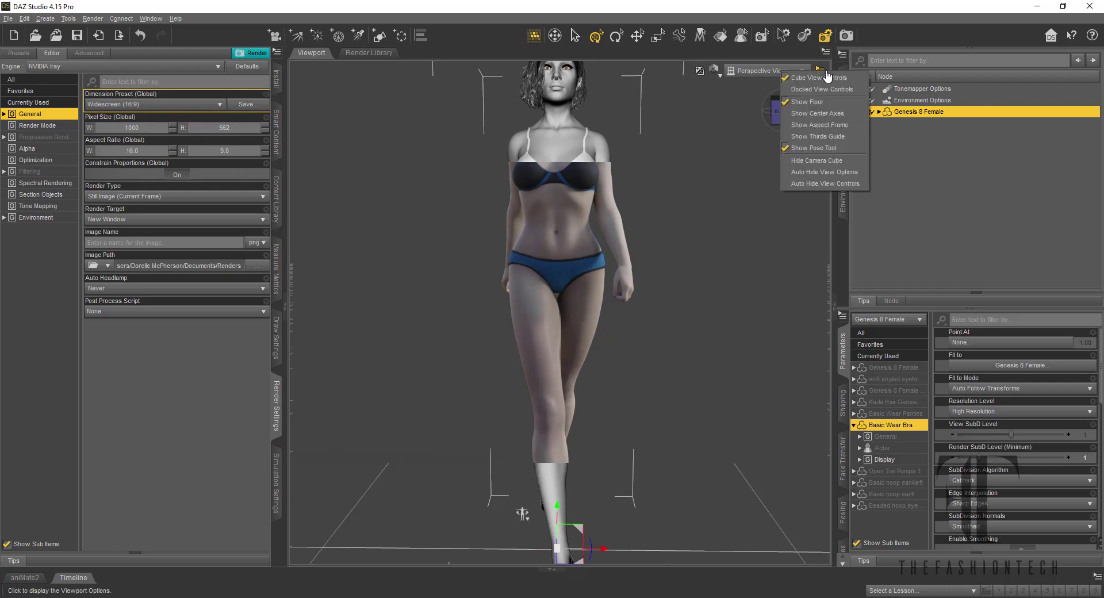
pyautogui.click(823, 127)
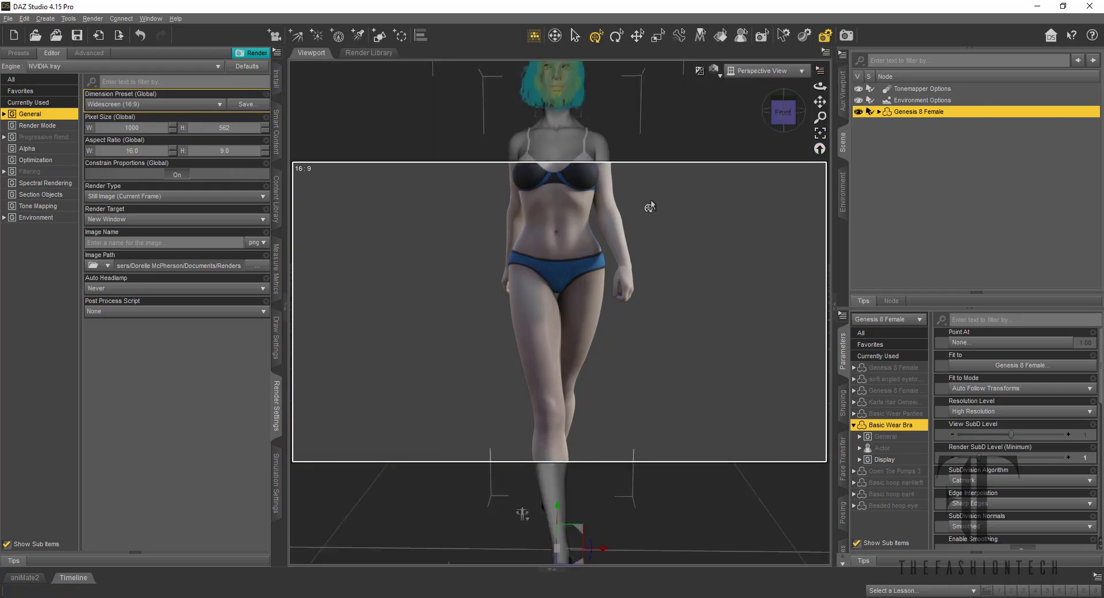
pyautogui.click(201, 105)
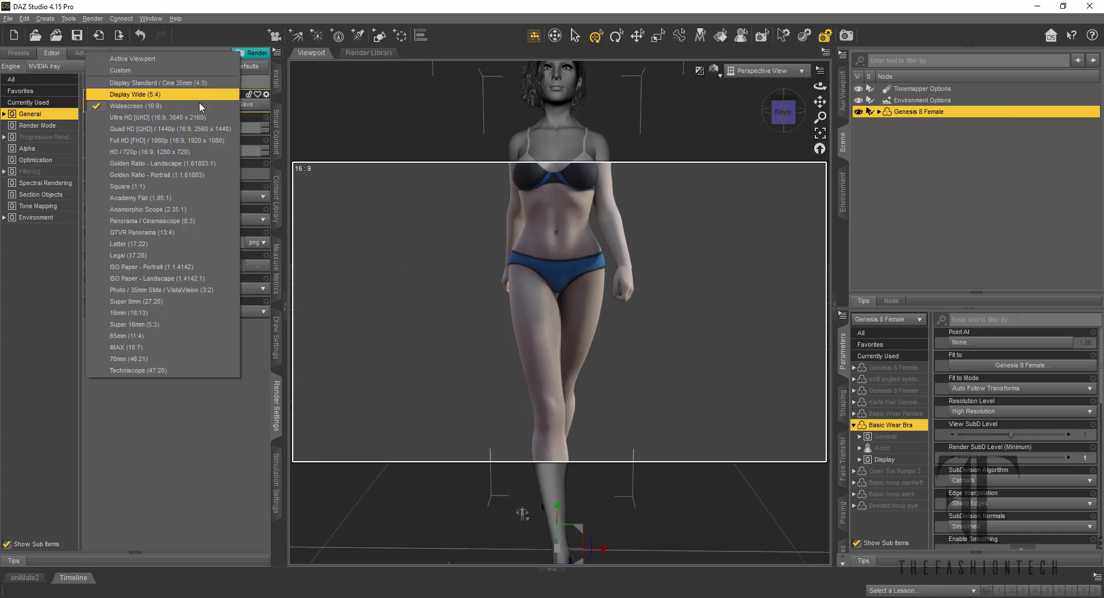
pyautogui.click(186, 59)
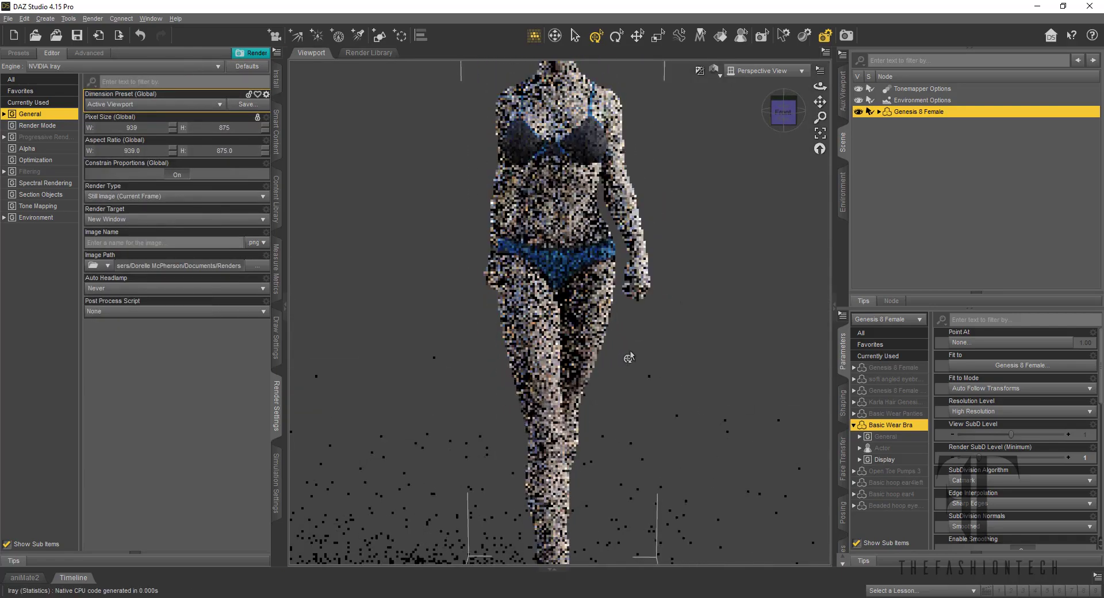
# Deselect the figure and inspect it from the side and from the front.
pyautogui.click(719, 299)
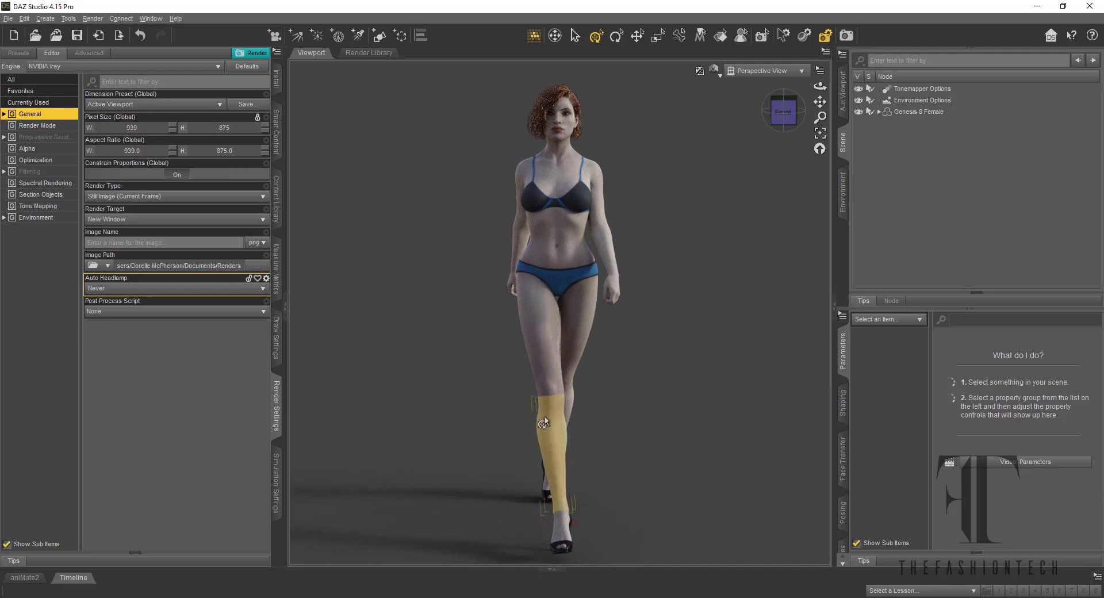
pyautogui.click(794, 120)
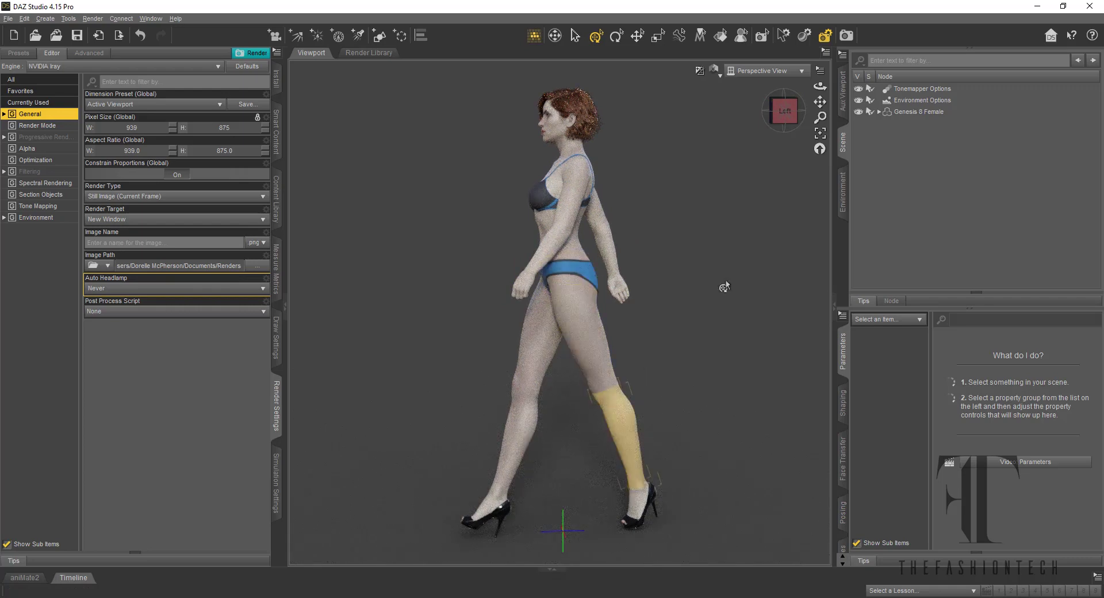
pyautogui.click(791, 117)
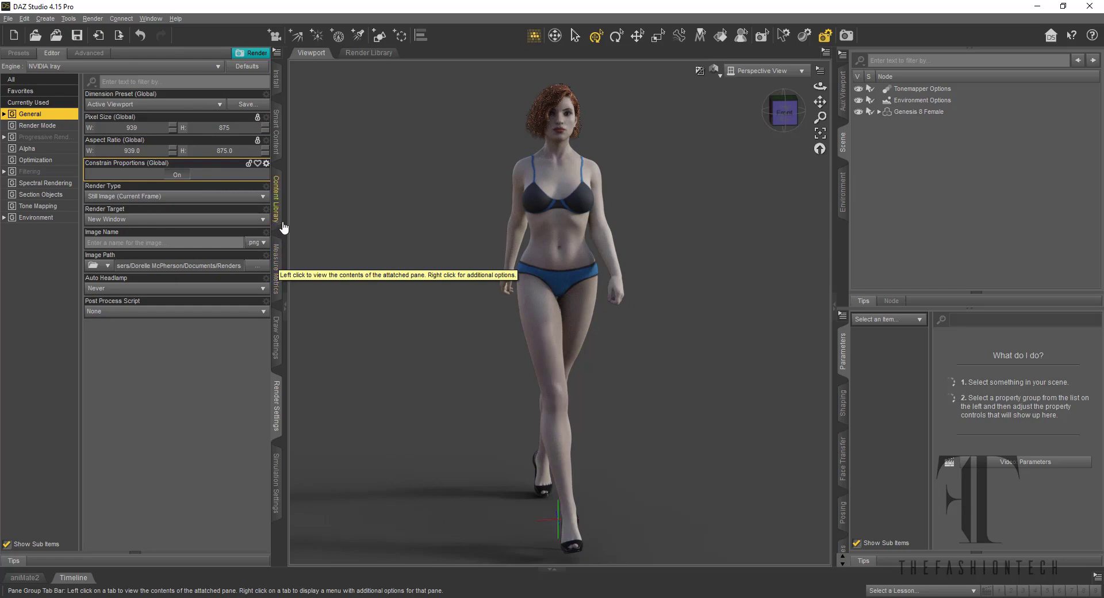
# Load the SLP HDRI Iray Map_B_54 light set from Smart Content and inspect the figure's lighting at an angle.
pyautogui.click(277, 150)
pyautogui.click(48, 186)
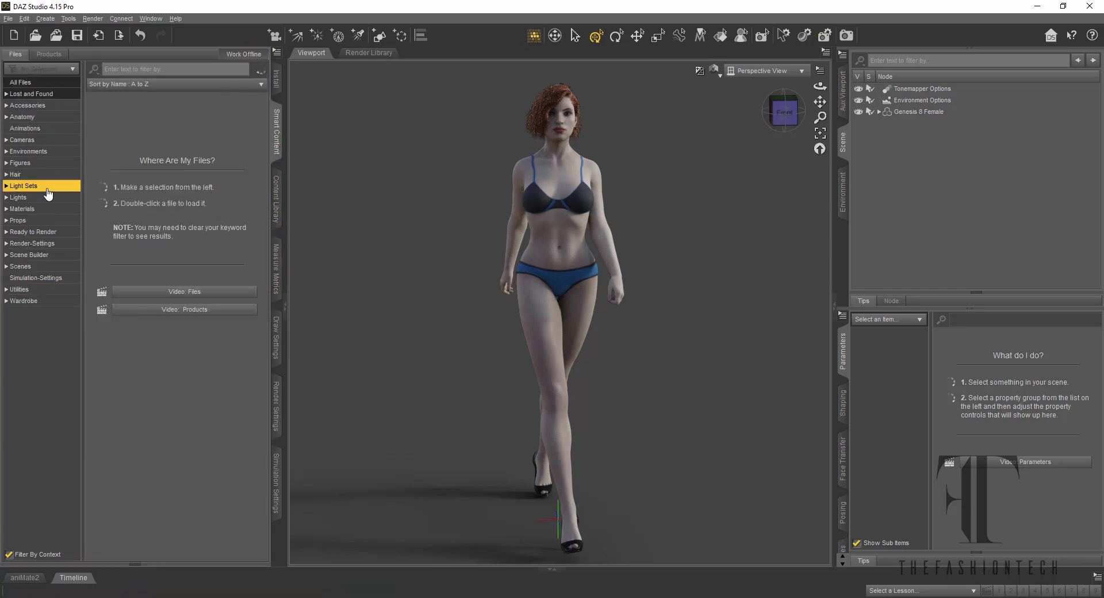
pyautogui.scroll(-10, 172, 322)
pyautogui.scroll(-15, 171, 340)
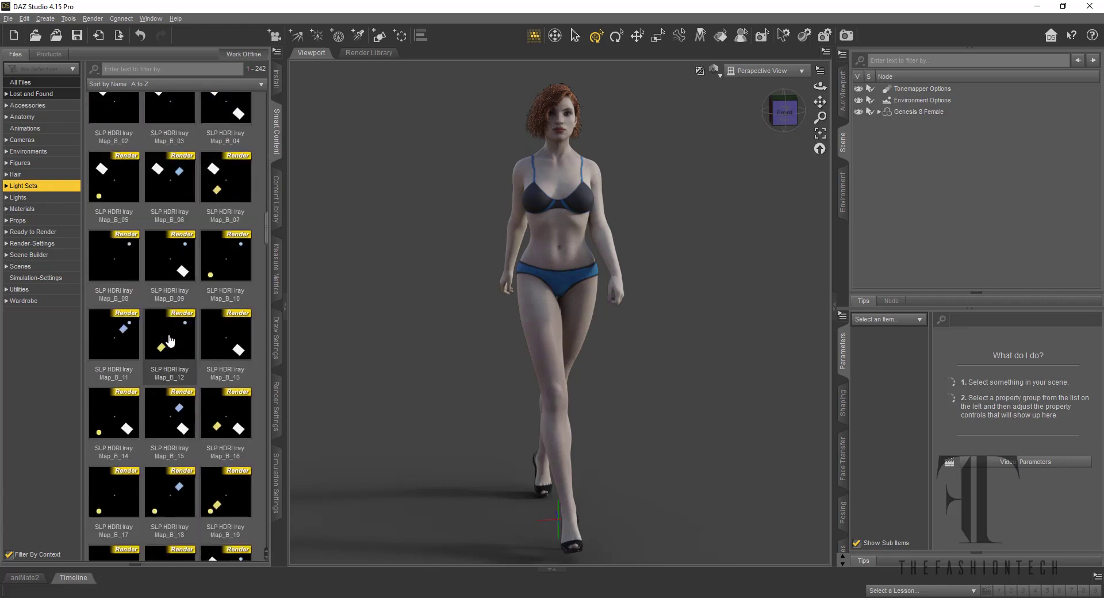
pyautogui.scroll(-6, 172, 339)
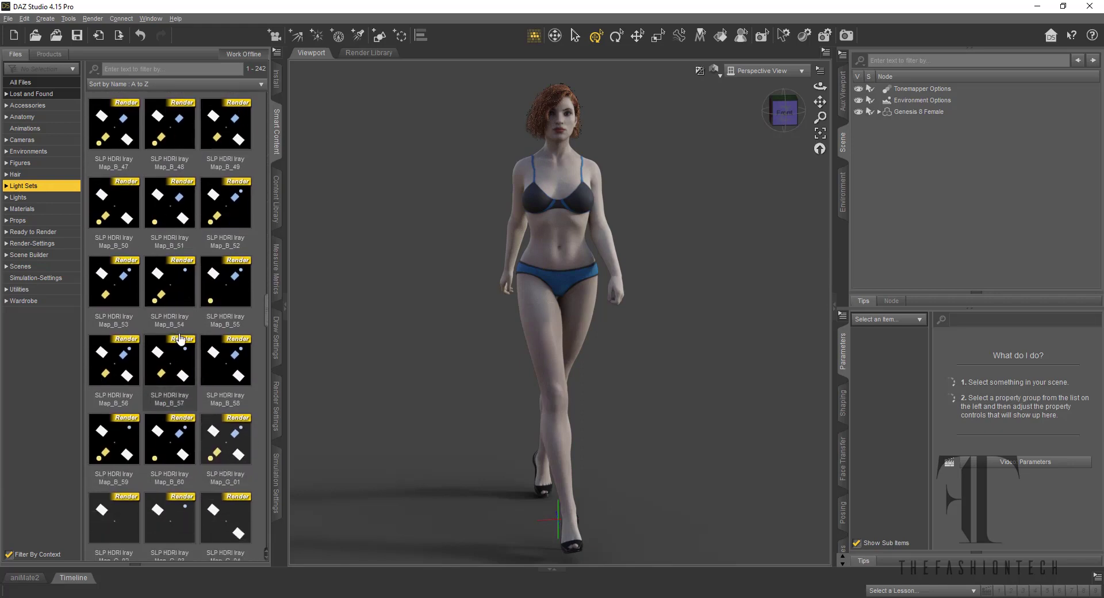
pyautogui.moveTo(184, 333)
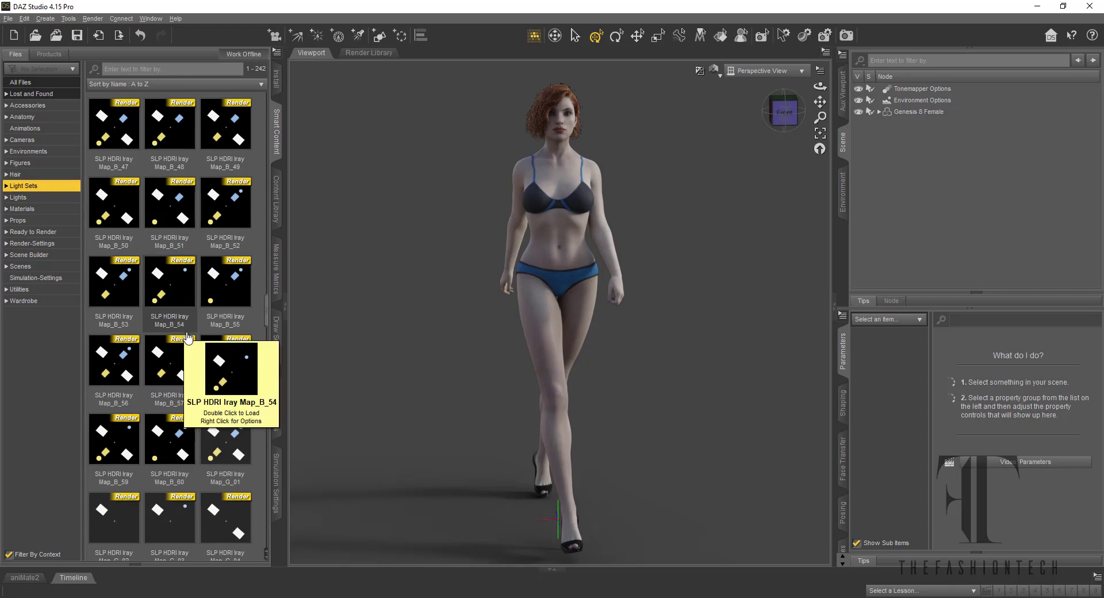
pyautogui.click(175, 283)
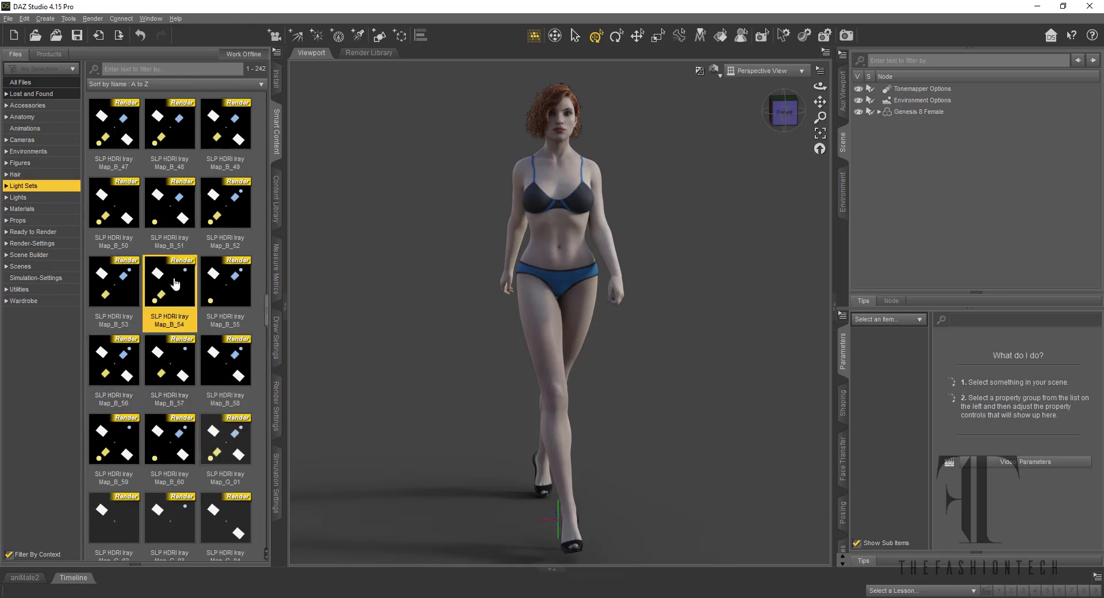
pyautogui.doubleClick(176, 283)
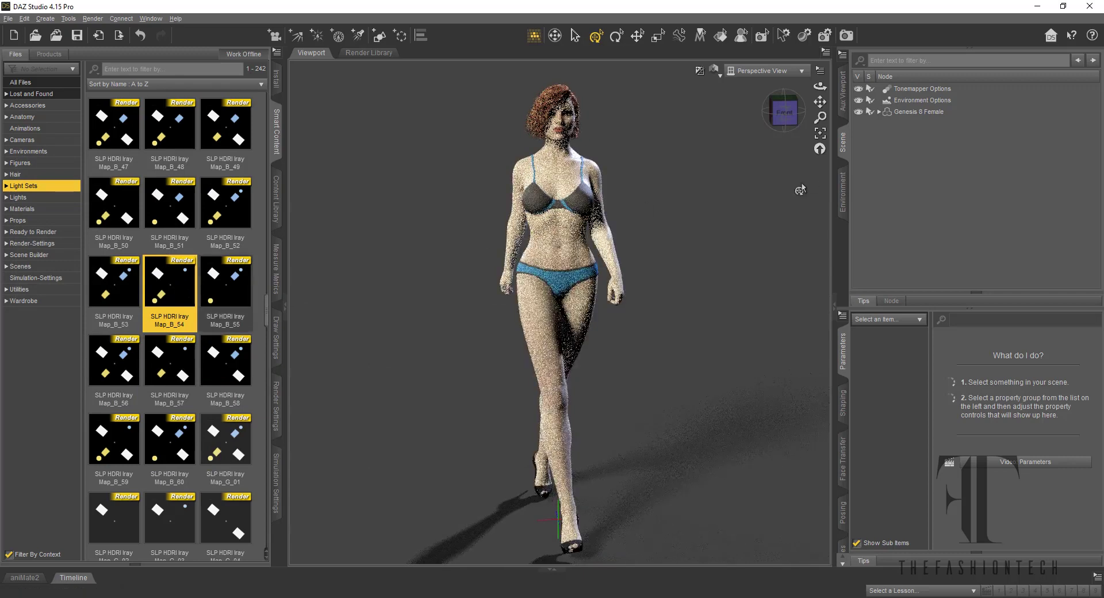
pyautogui.moveTo(784, 112); pyautogui.dragTo(690, 495)
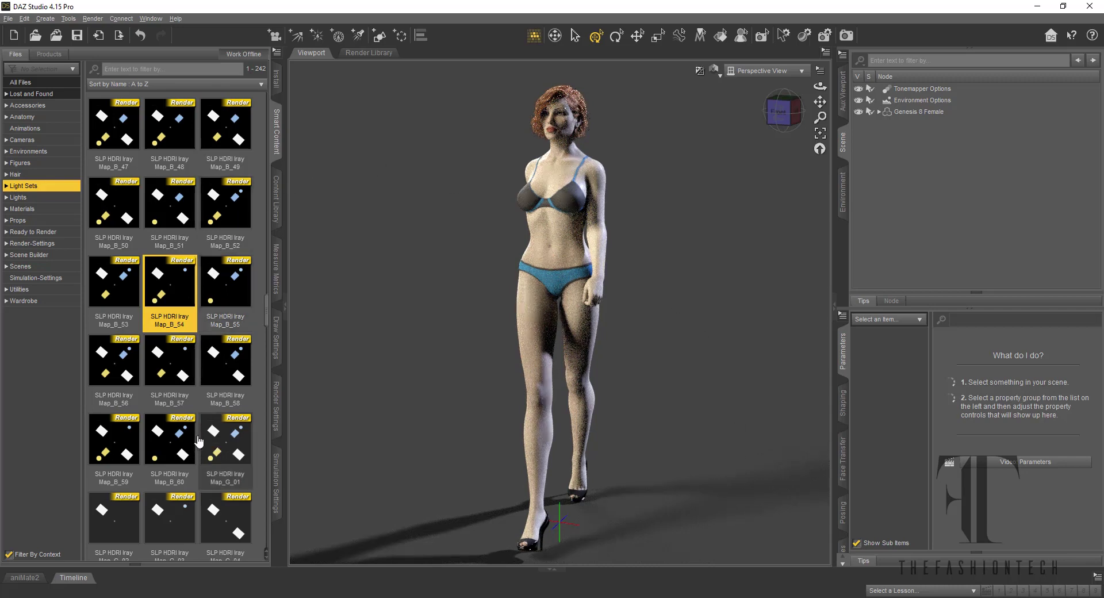
# Load the SLP HDRI Iray Map_B_50 light set and frame the figure's upper body.
pyautogui.click(133, 438)
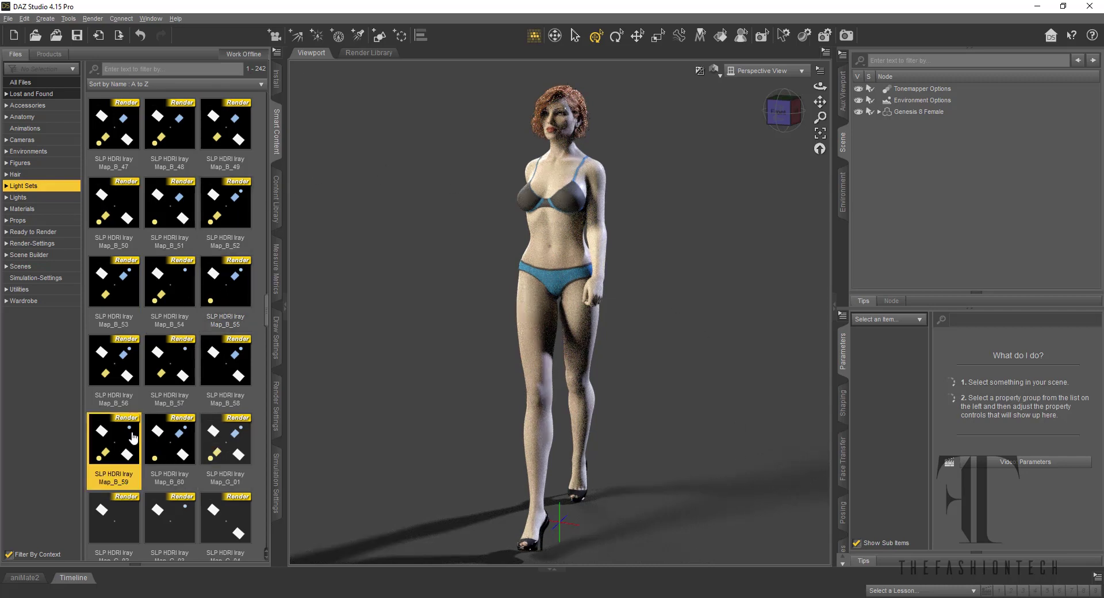
pyautogui.moveTo(133, 437)
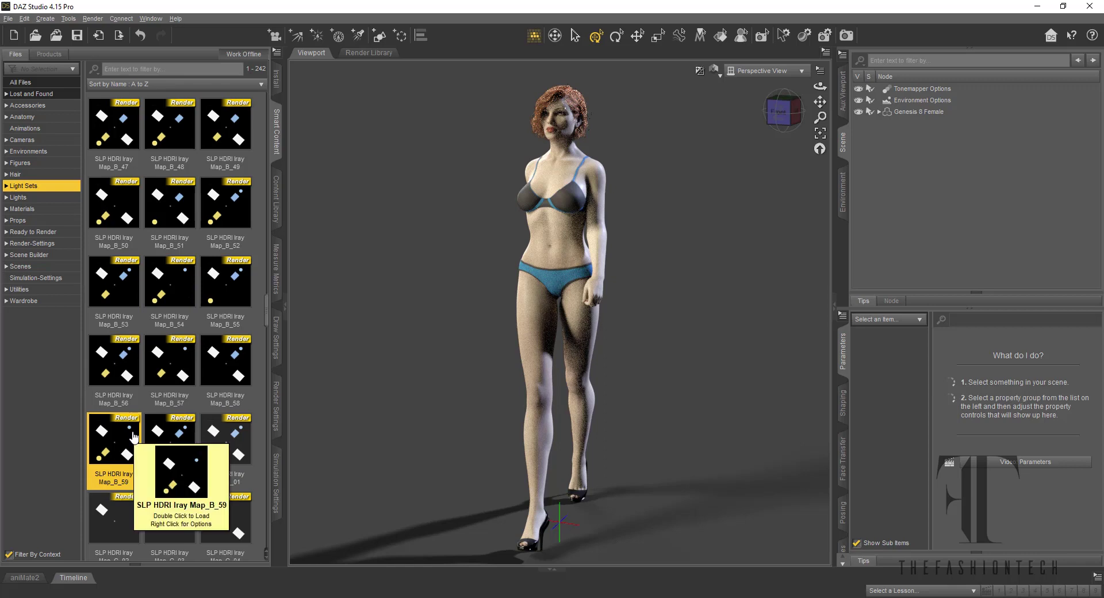
pyautogui.click(121, 204)
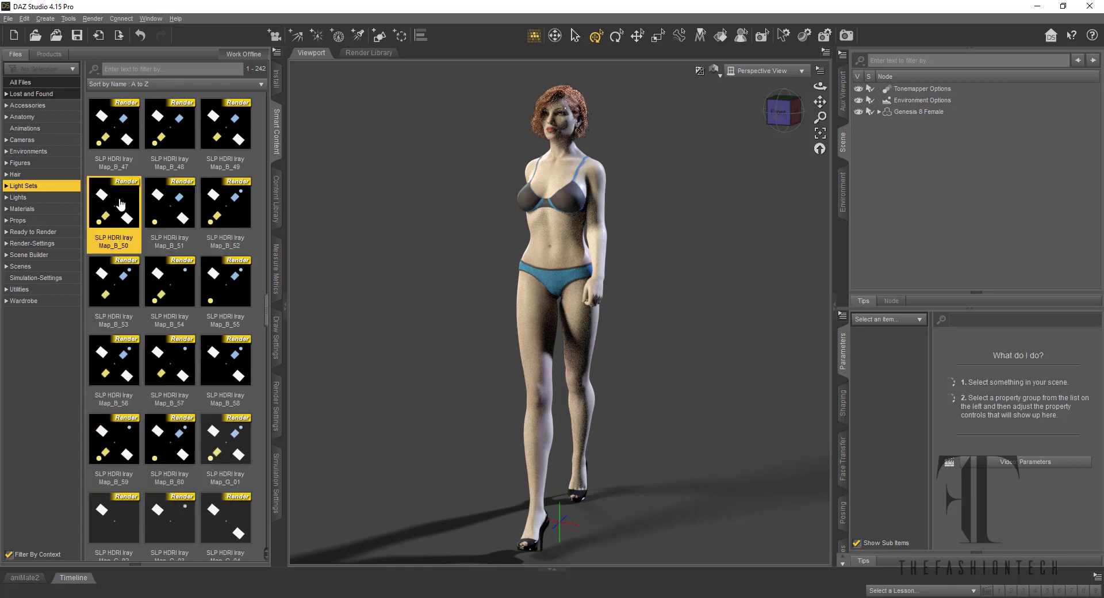
pyautogui.doubleClick(121, 204)
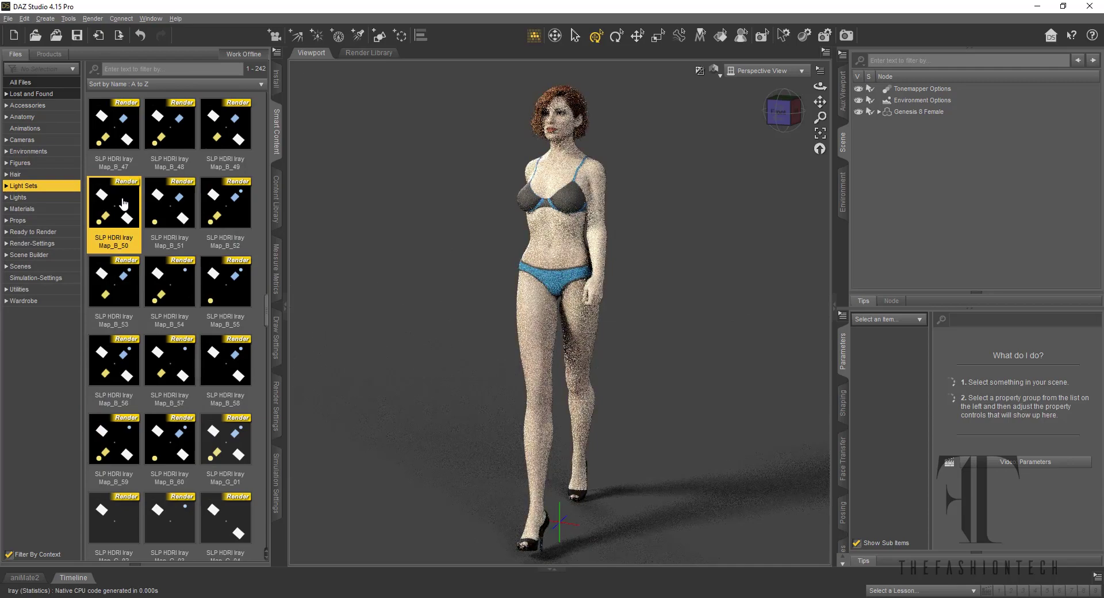
pyautogui.scroll(5, 687, 142)
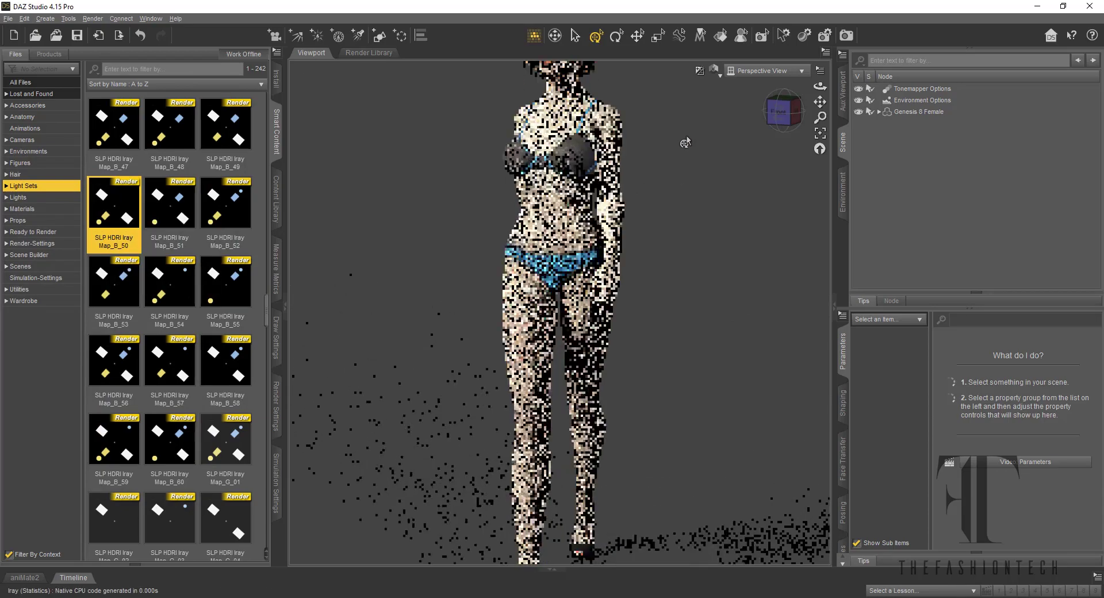
pyautogui.moveTo(820, 102); pyautogui.dragTo(820, 112)
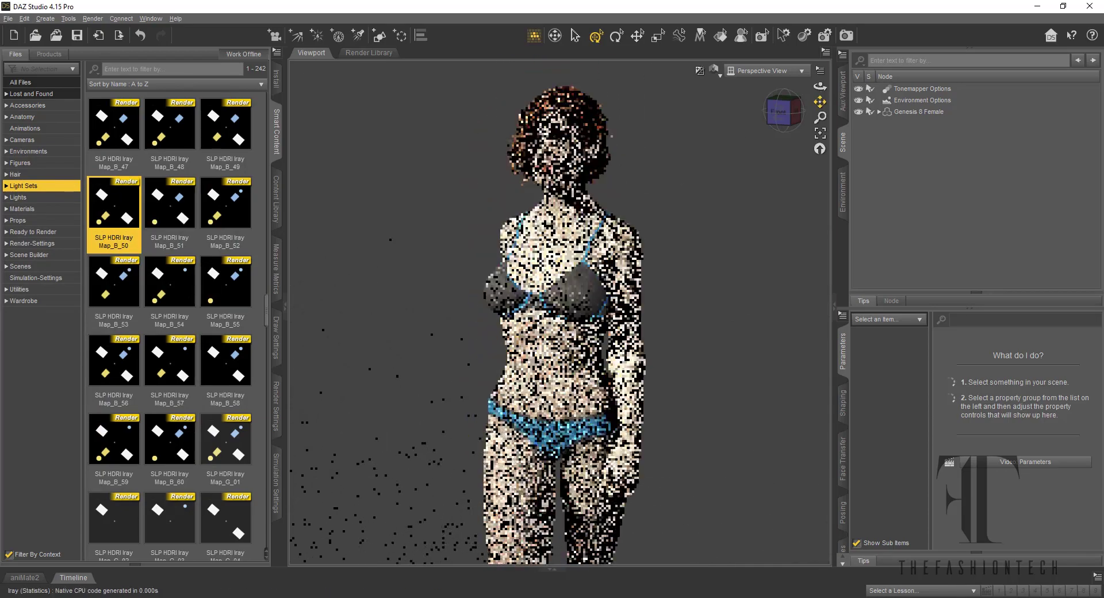
# Inspect the lighting from the front and at a slight angle, framing the figure's head and chest.
pyautogui.scroll(4, 716, 123)
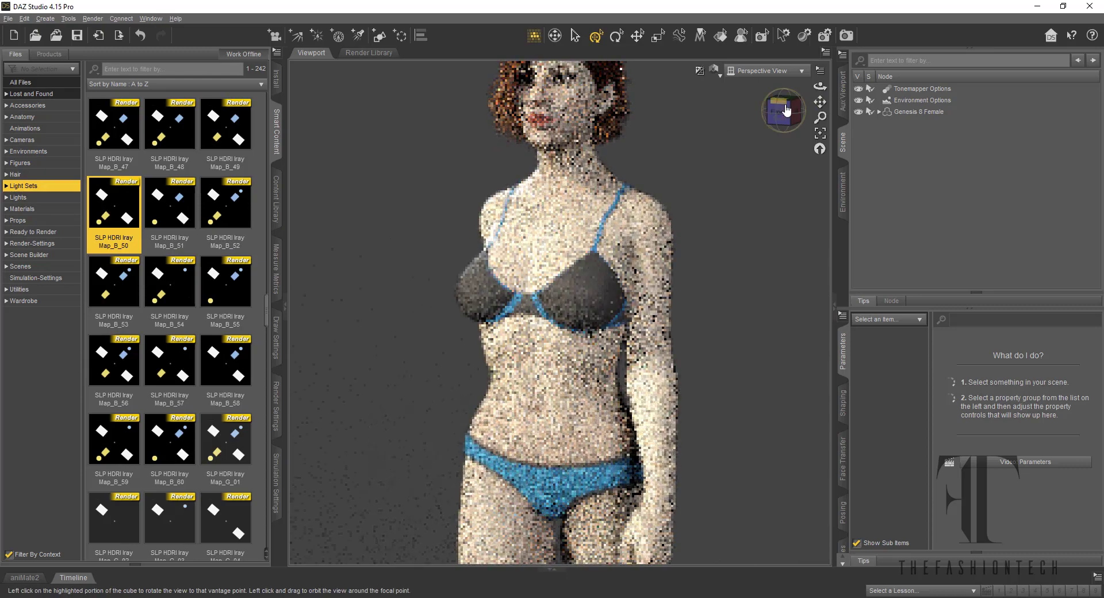
pyautogui.click(786, 110)
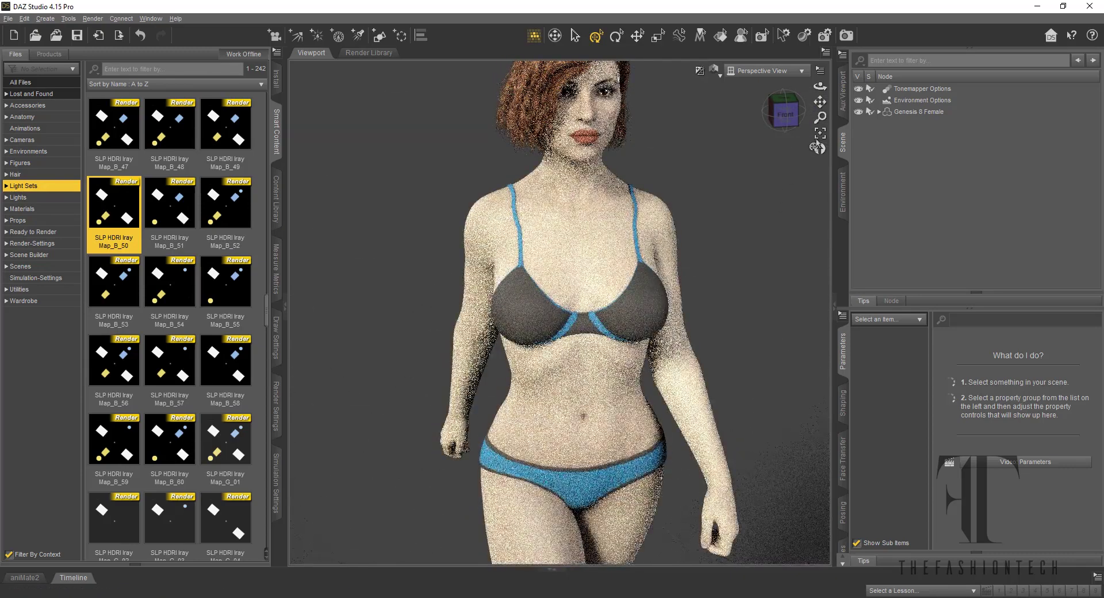
pyautogui.click(784, 112)
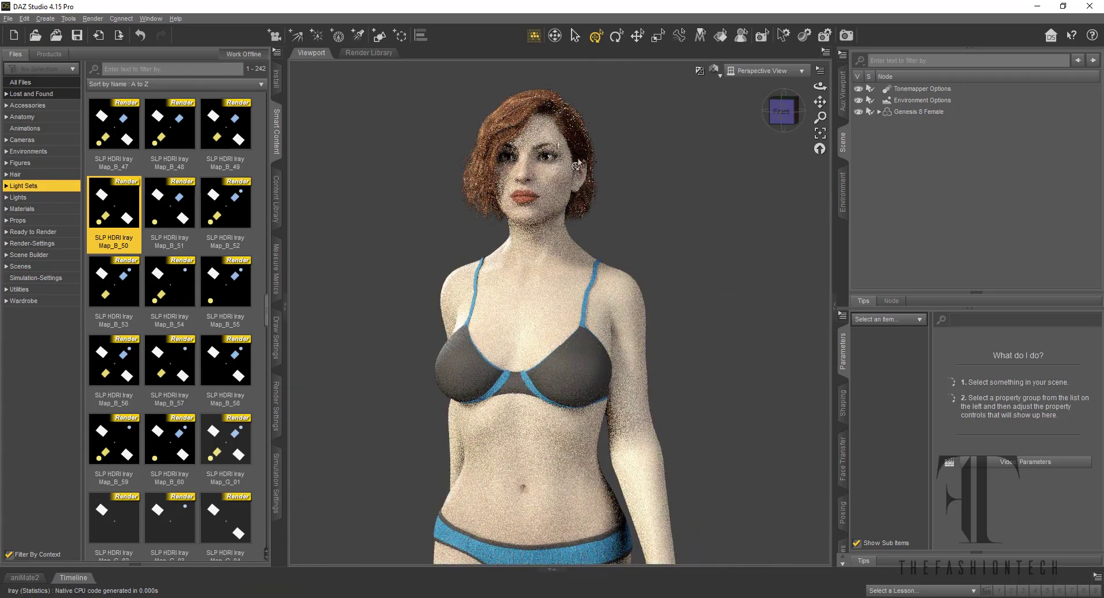
pyautogui.scroll(3, 577, 165)
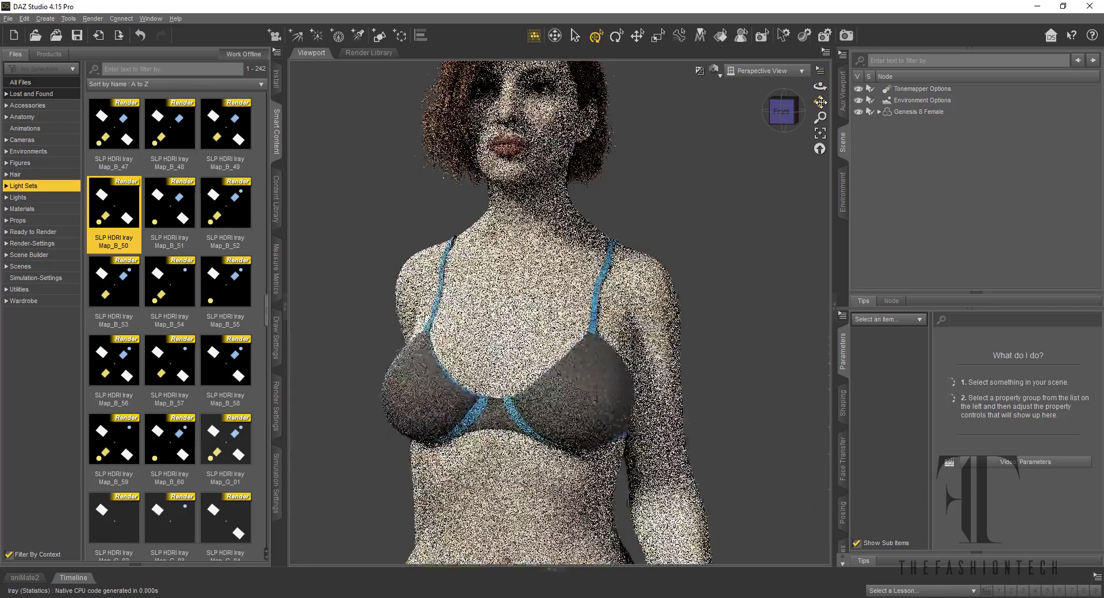
pyautogui.moveTo(820, 102); pyautogui.dragTo(846, 202)
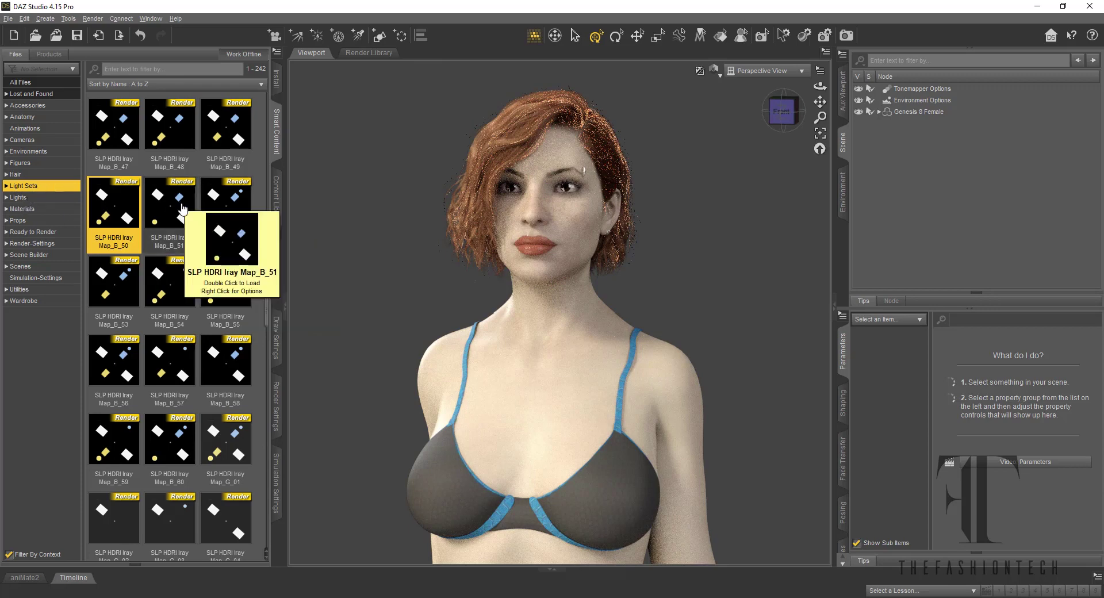
# Try the SLP HDRI Iray Map_G_52 light set on the figure, followed by Map_G_49.
pyautogui.scroll(-10, 182, 208)
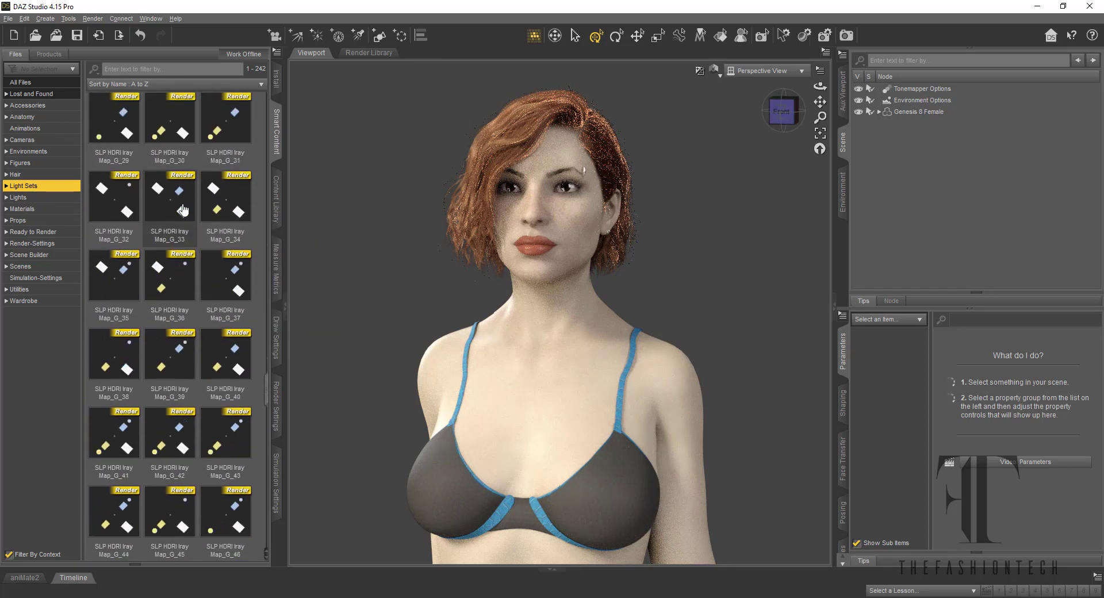
pyautogui.doubleClick(220, 356)
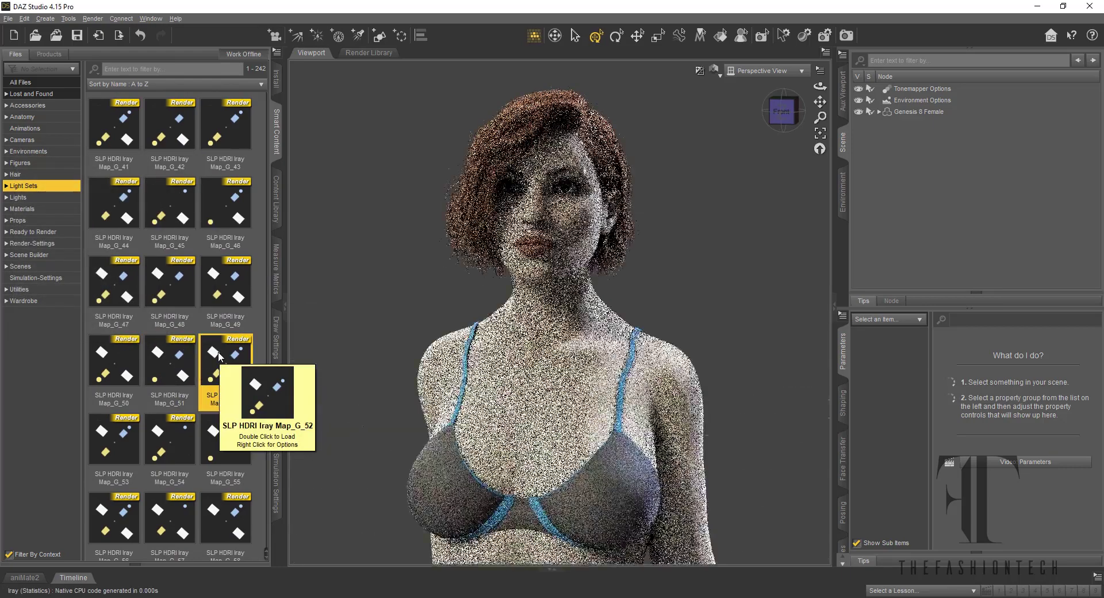
pyautogui.doubleClick(230, 295)
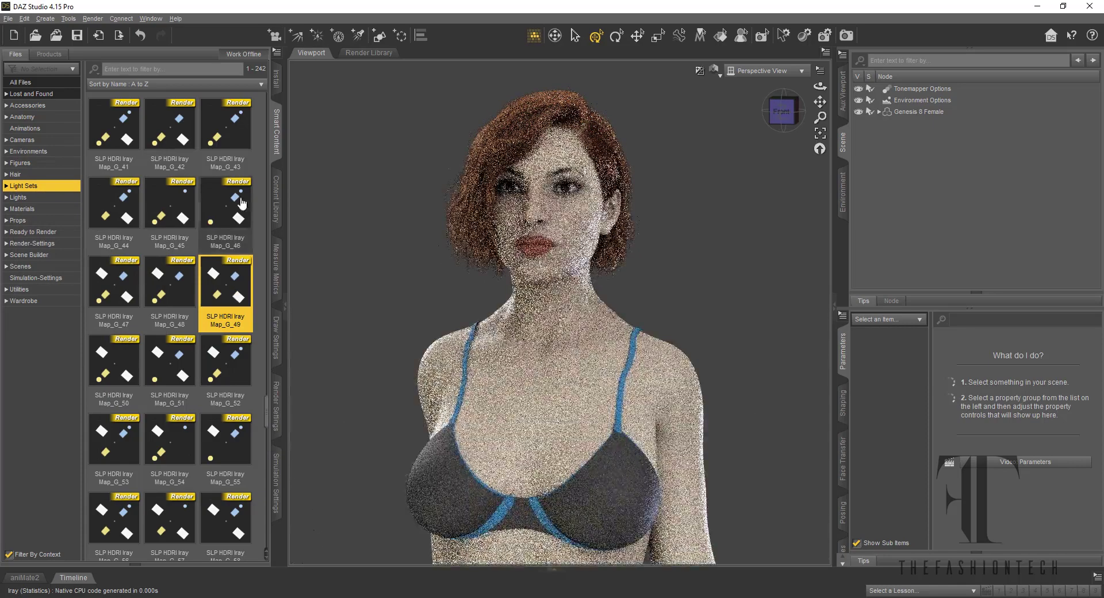
# Try the SLP HDRI Iray Map_G_43 light set on the figure, followed by Map_G_16.
pyautogui.click(230, 130)
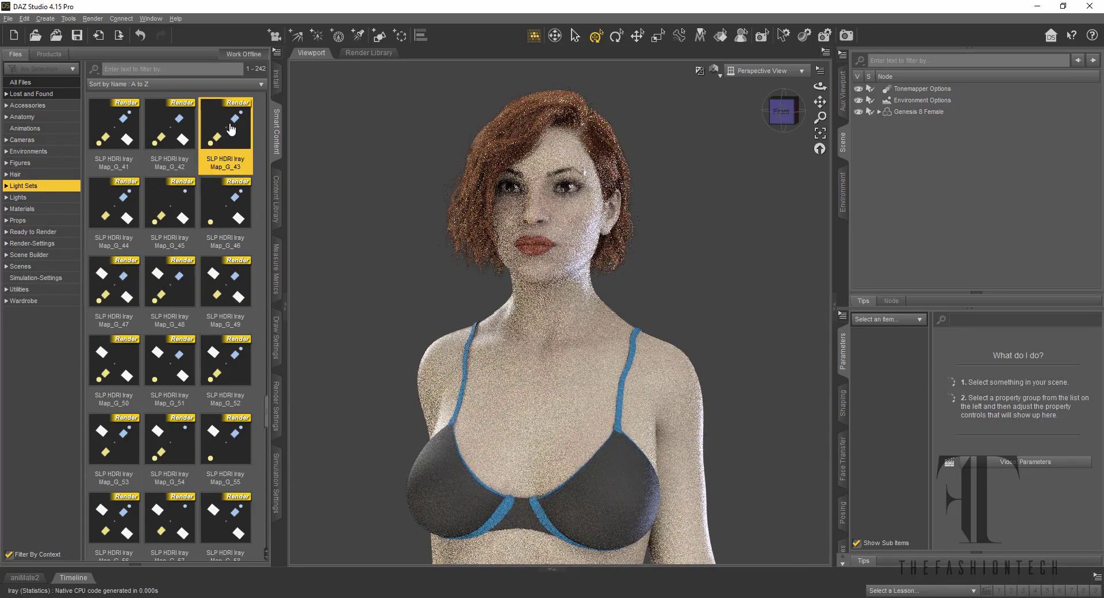
pyautogui.doubleClick(232, 124)
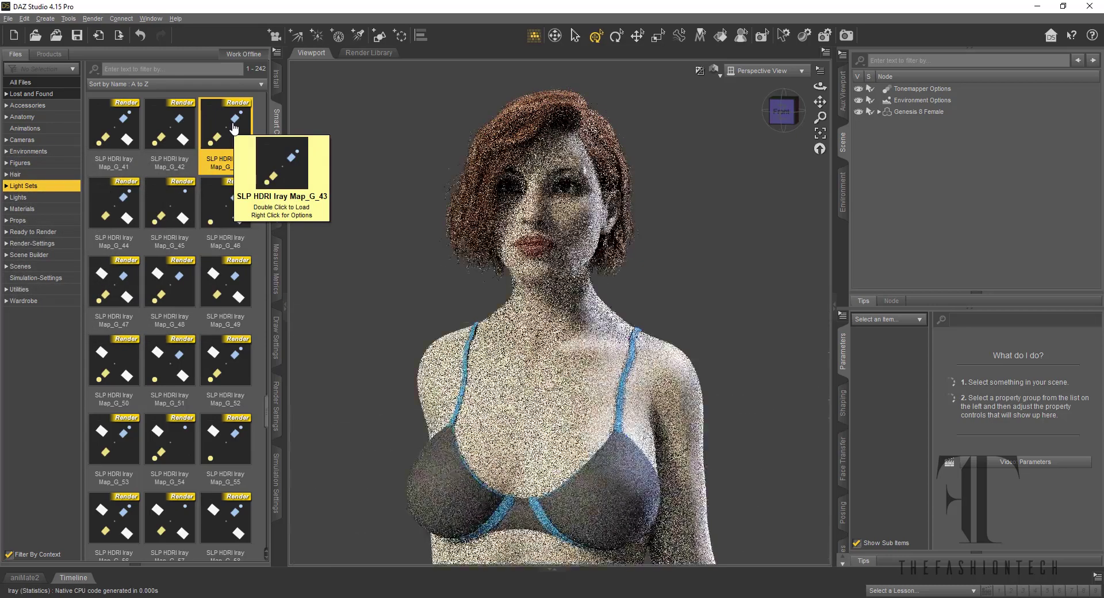
pyautogui.scroll(6, 152, 167)
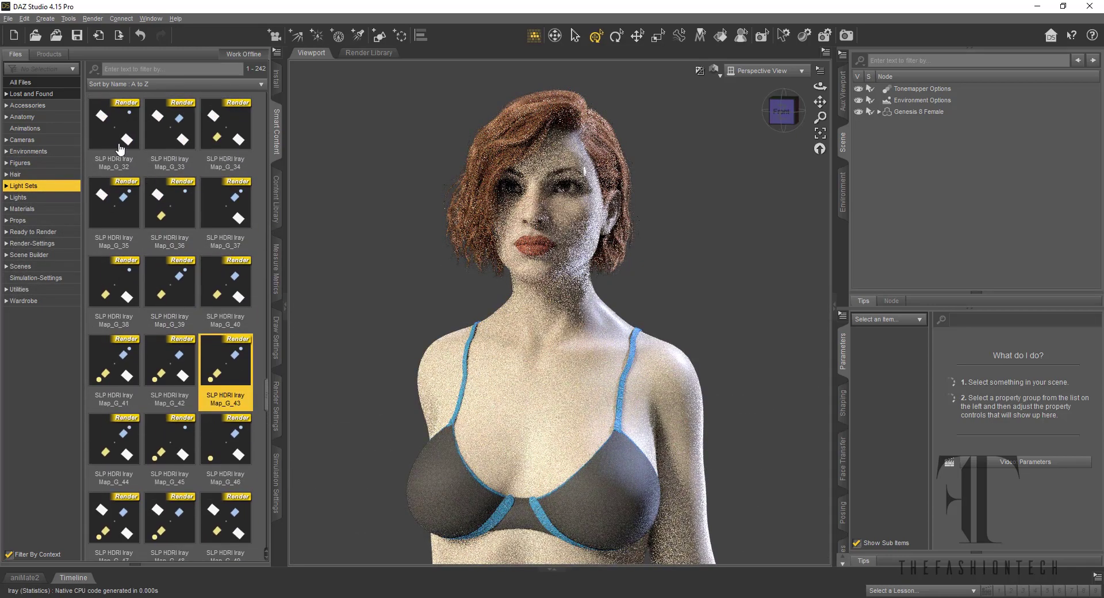
pyautogui.scroll(1, 159, 136)
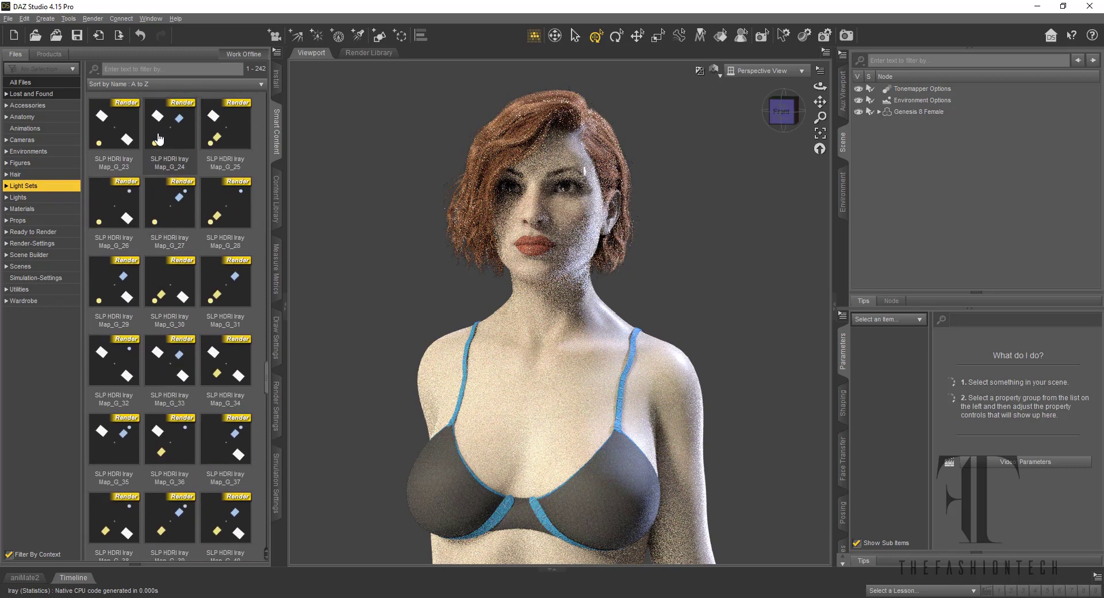
pyautogui.scroll(3, 159, 138)
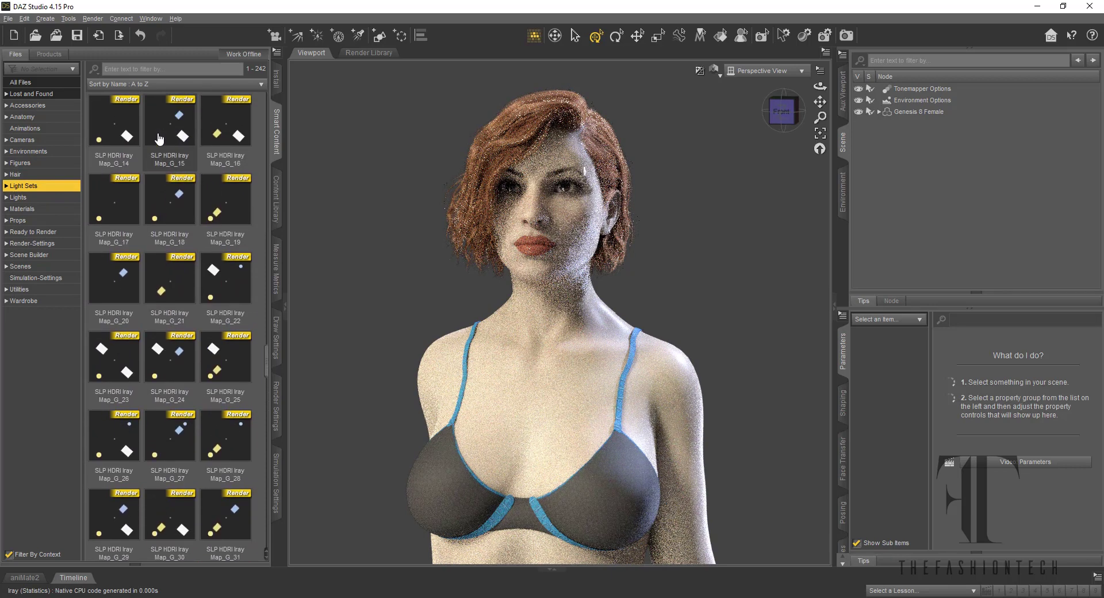
pyautogui.click(218, 127)
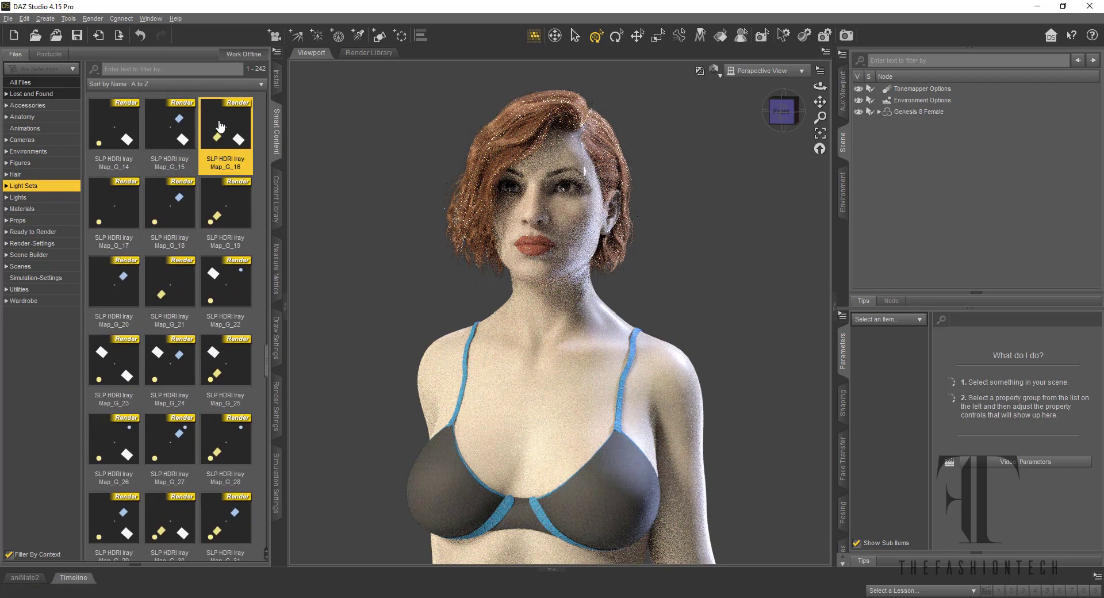
pyautogui.doubleClick(219, 125)
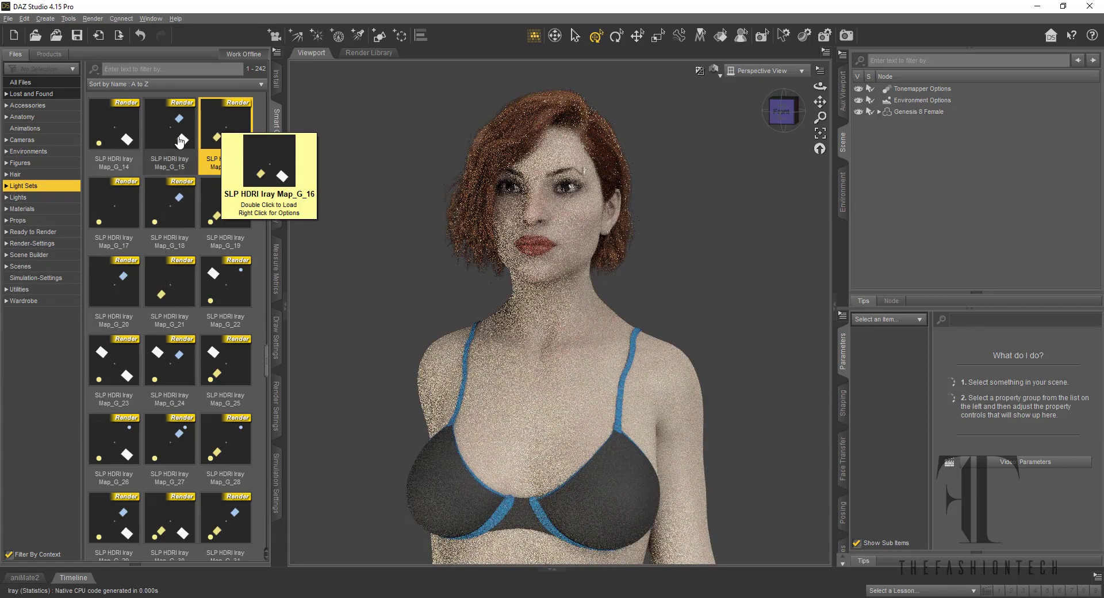
# Load the SLP HDRI Iray Map_G_05 light set and inspect the figure's face up close from different angles.
pyautogui.scroll(3, 179, 141)
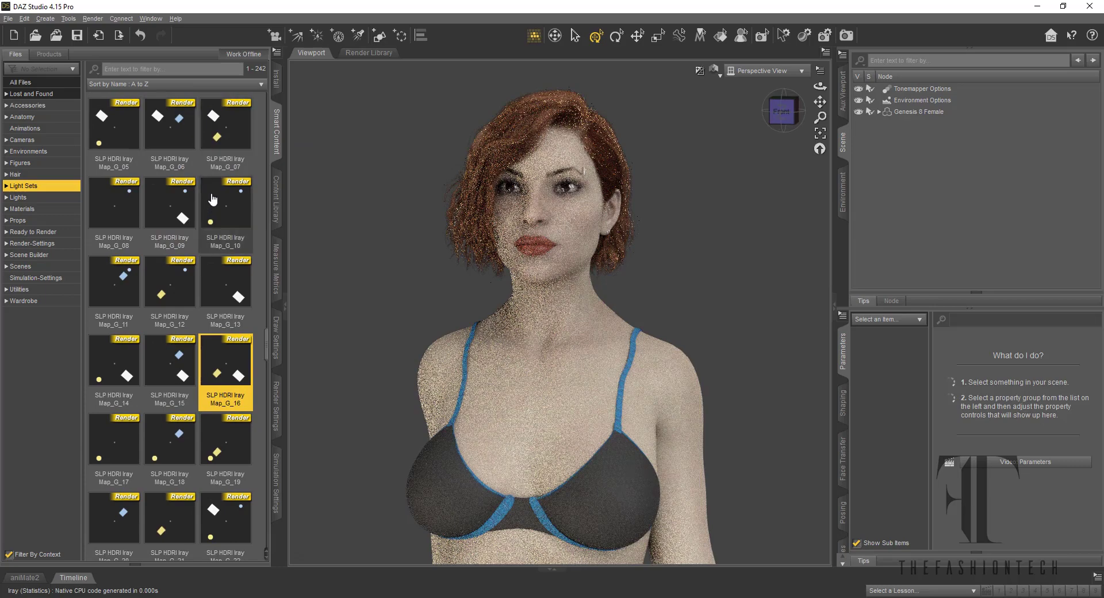
pyautogui.doubleClick(119, 130)
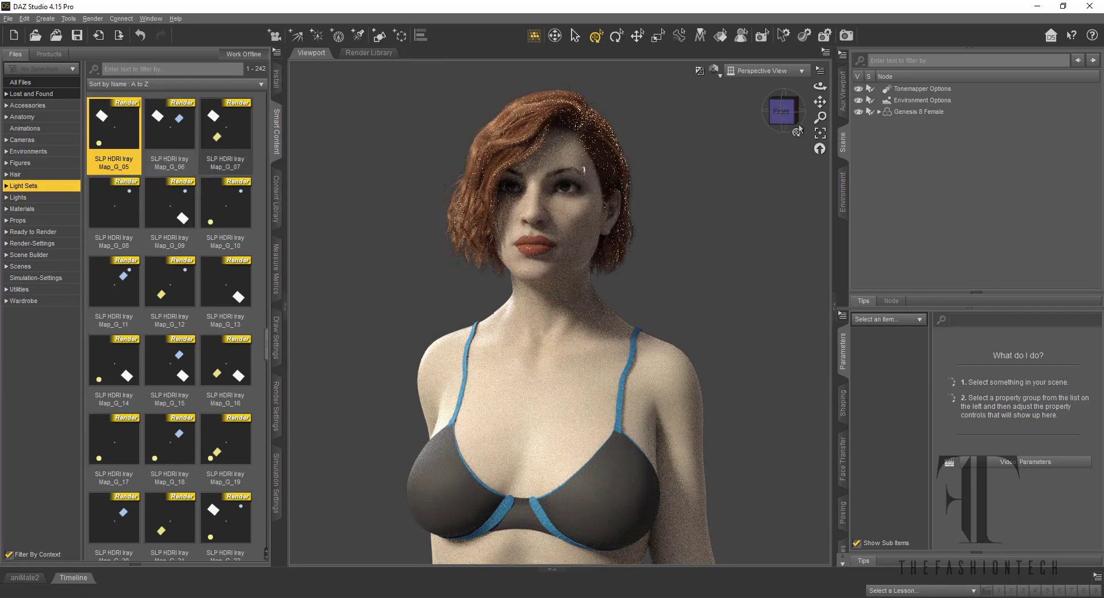
pyautogui.scroll(5, 676, 202)
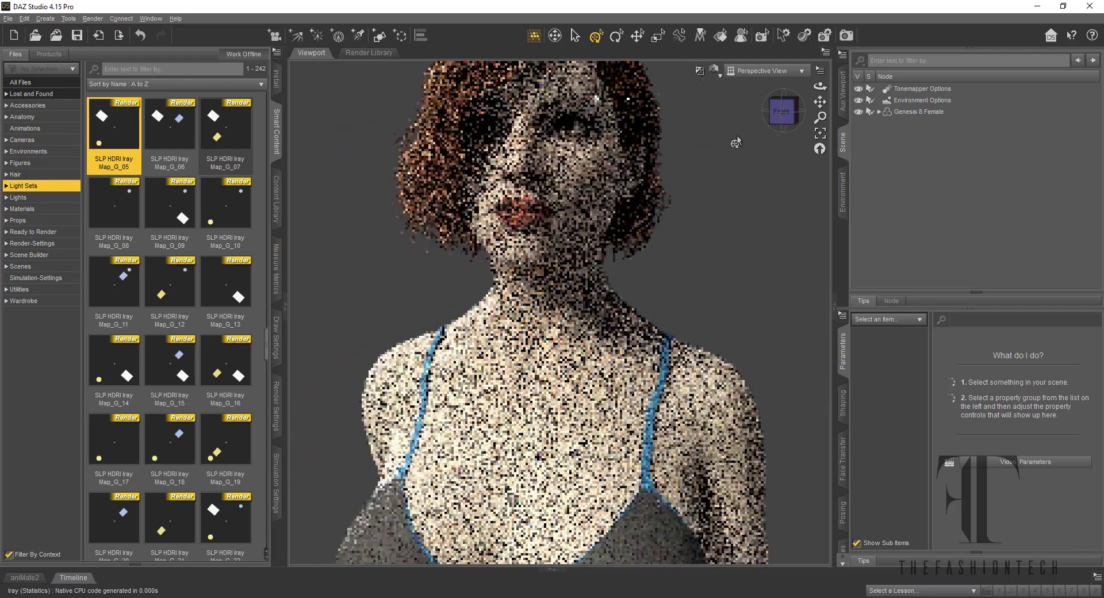
pyautogui.moveTo(819, 102)
pyautogui.mouseDown()
pyautogui.moveTo(820, 86)
pyautogui.moveTo(820, 115)
pyautogui.moveTo(765, 173)
pyautogui.moveTo(734, 343)
pyautogui.mouseUp()
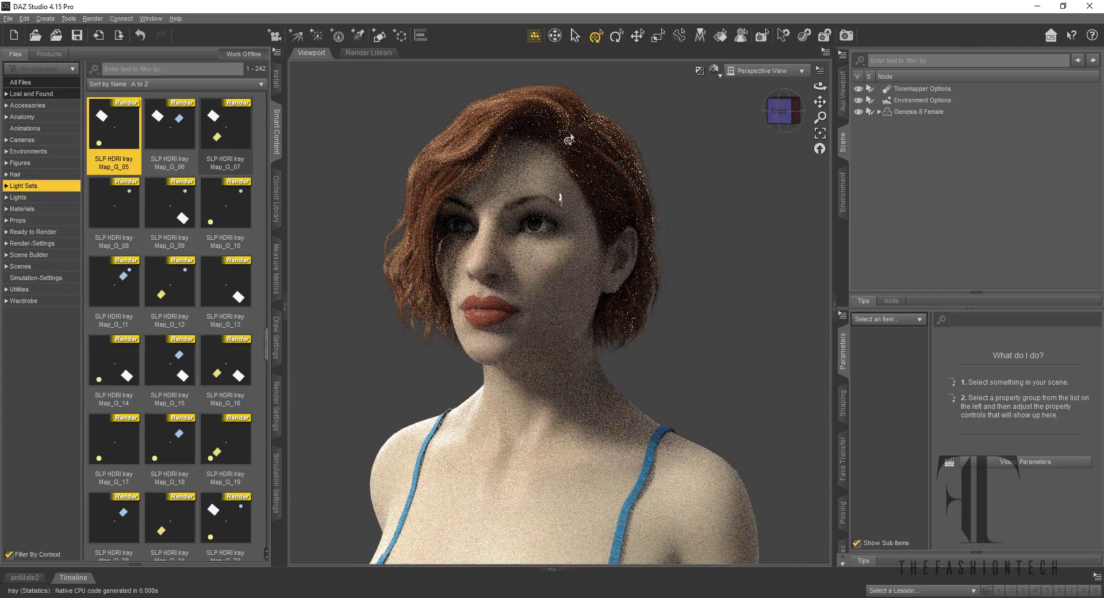
pyautogui.click(779, 111)
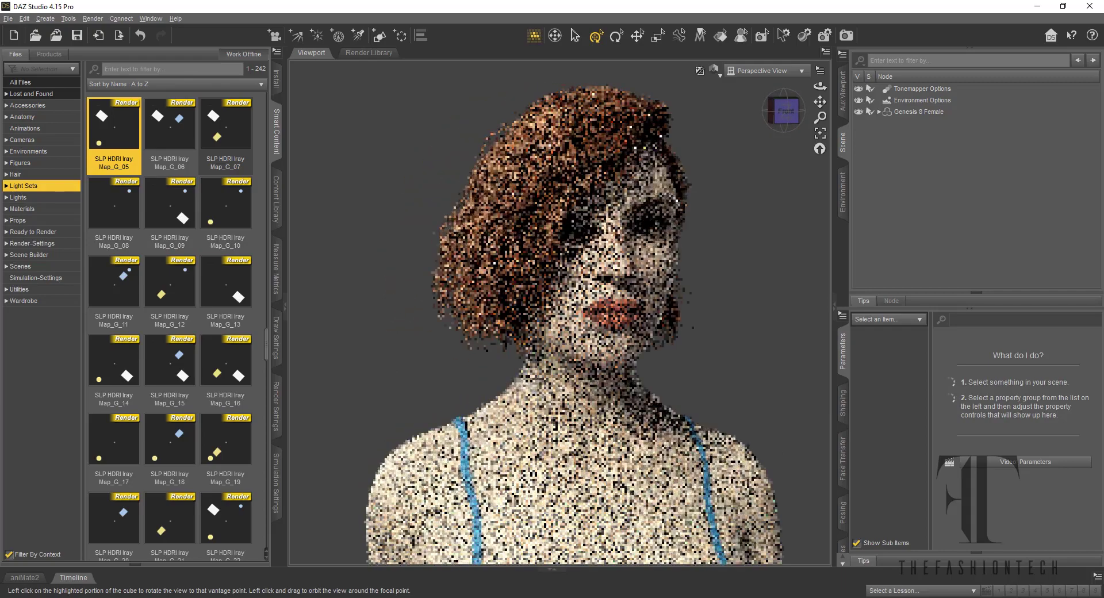